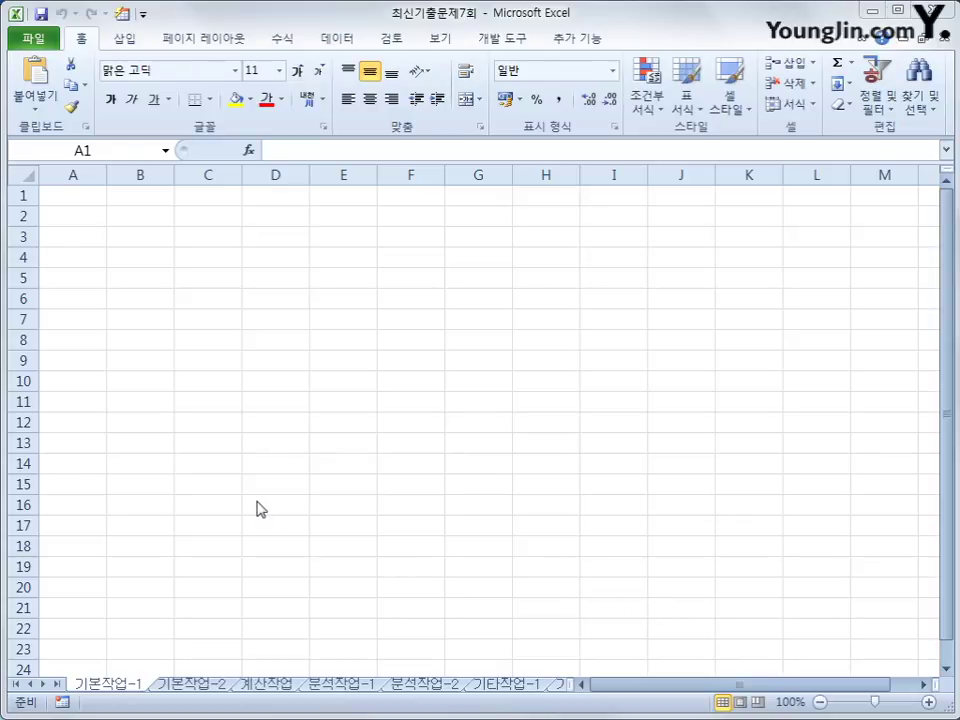
Step: From cell A2, launch a Microsoft Query import from other data sources
{"action": "left_click", "coordinate": [72, 218]}
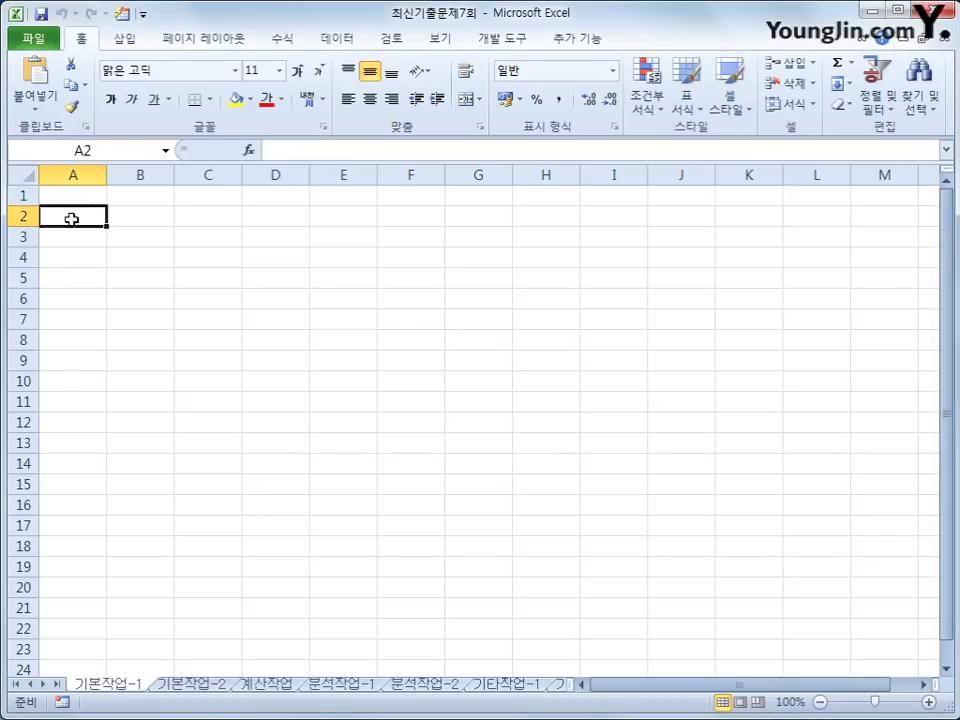
{"action": "left_click", "coordinate": [345, 36]}
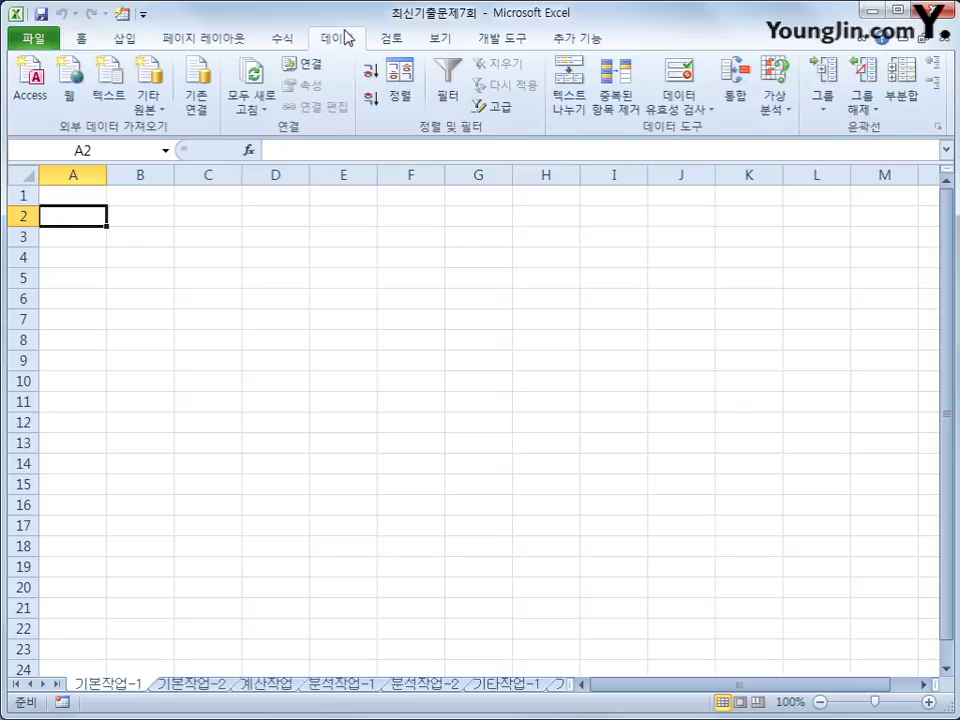
{"action": "left_click", "coordinate": [148, 103]}
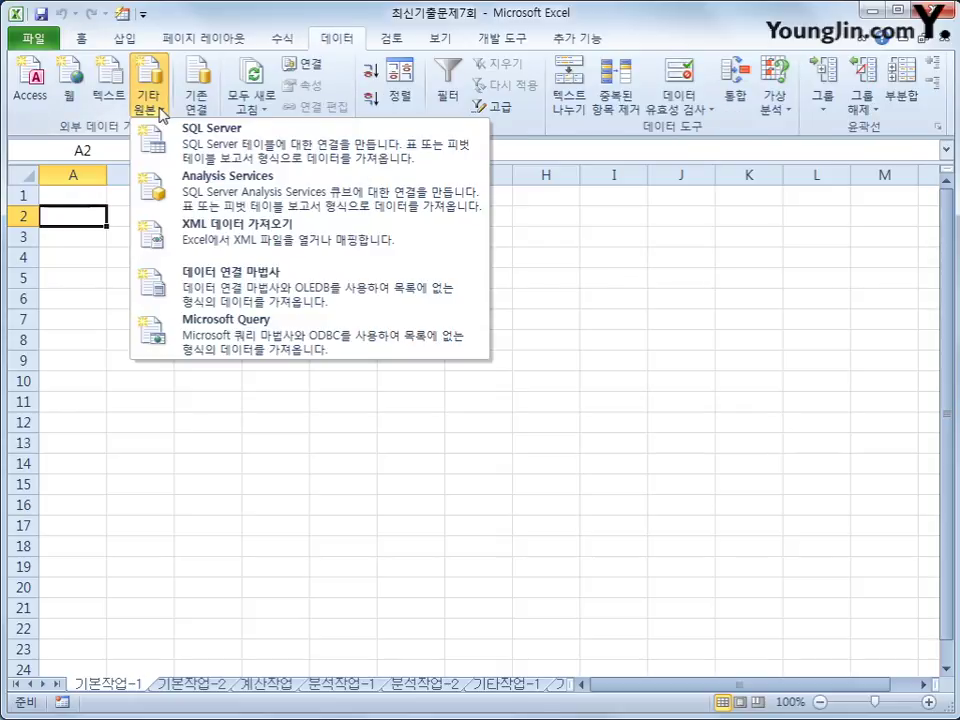
{"action": "left_click", "coordinate": [257, 345]}
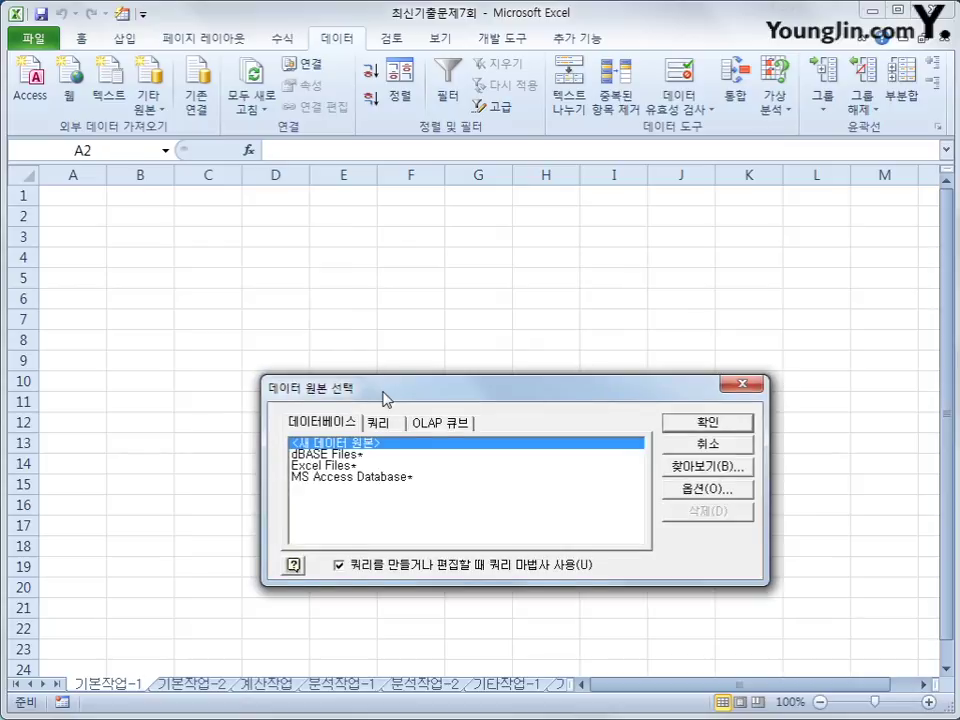
Step: Choose MS Access Database as the source and select the B약국.accdb database
{"action": "left_click_drag", "start_coordinate": [383, 398], "coordinate": [466, 234]}
{"action": "left_click", "coordinate": [451, 316]}
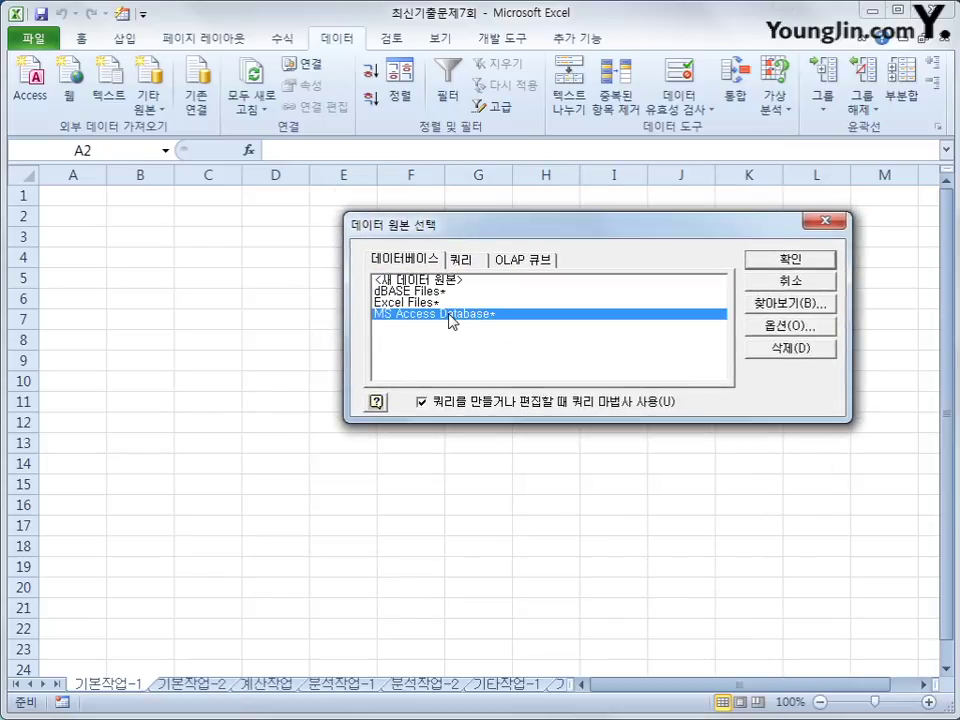
{"action": "left_click", "coordinate": [757, 262]}
{"action": "left_click_drag", "start_coordinate": [60, 8], "coordinate": [657, 205]}
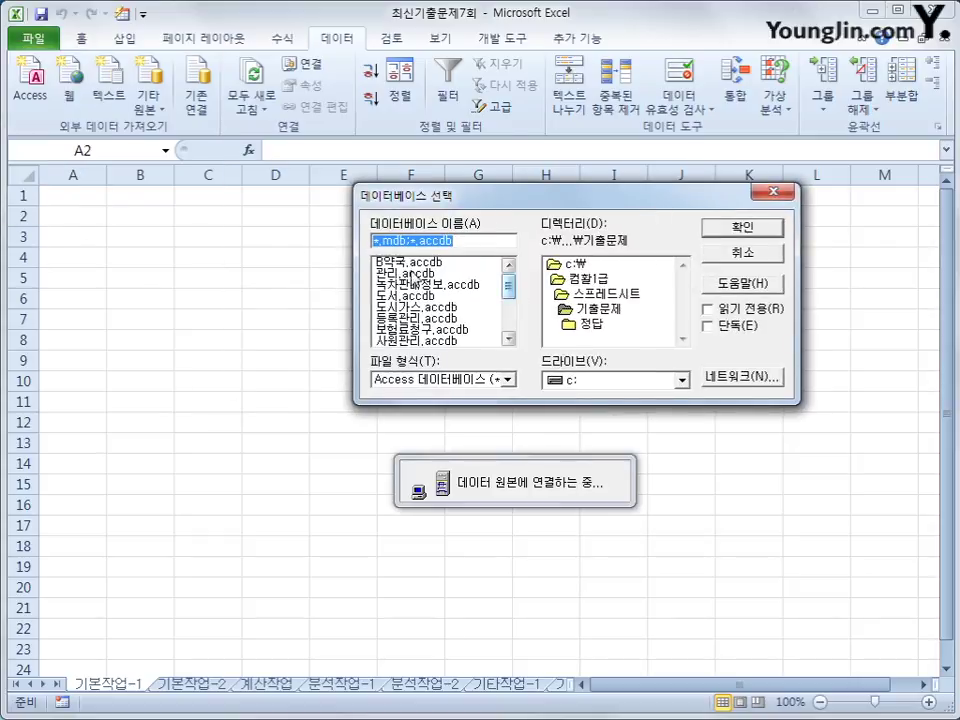
{"action": "left_click", "coordinate": [405, 263]}
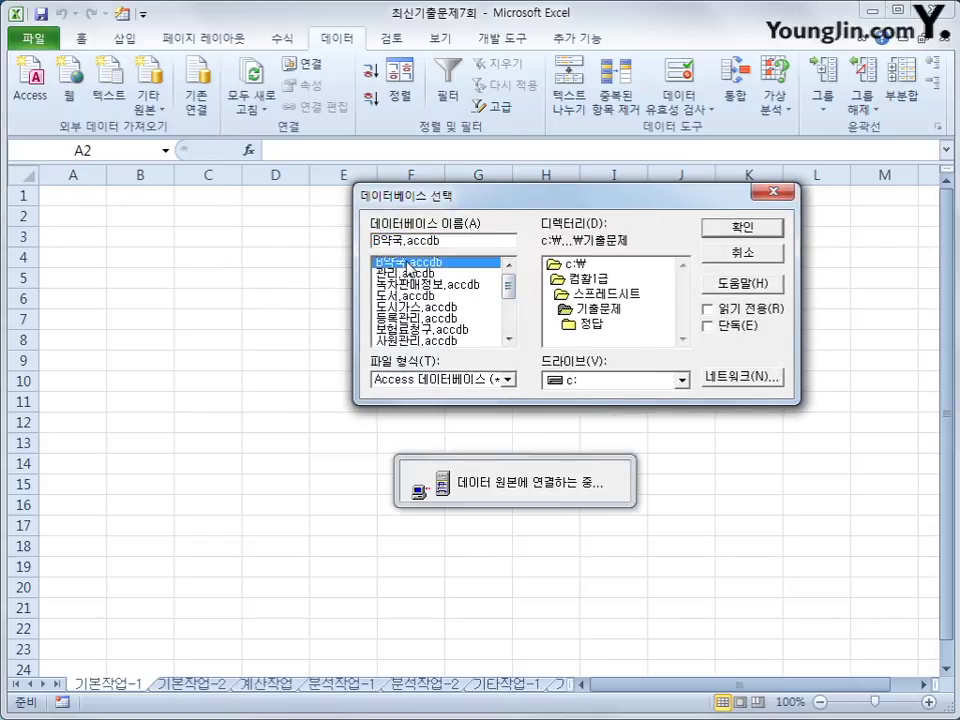
{"action": "left_click", "coordinate": [752, 232]}
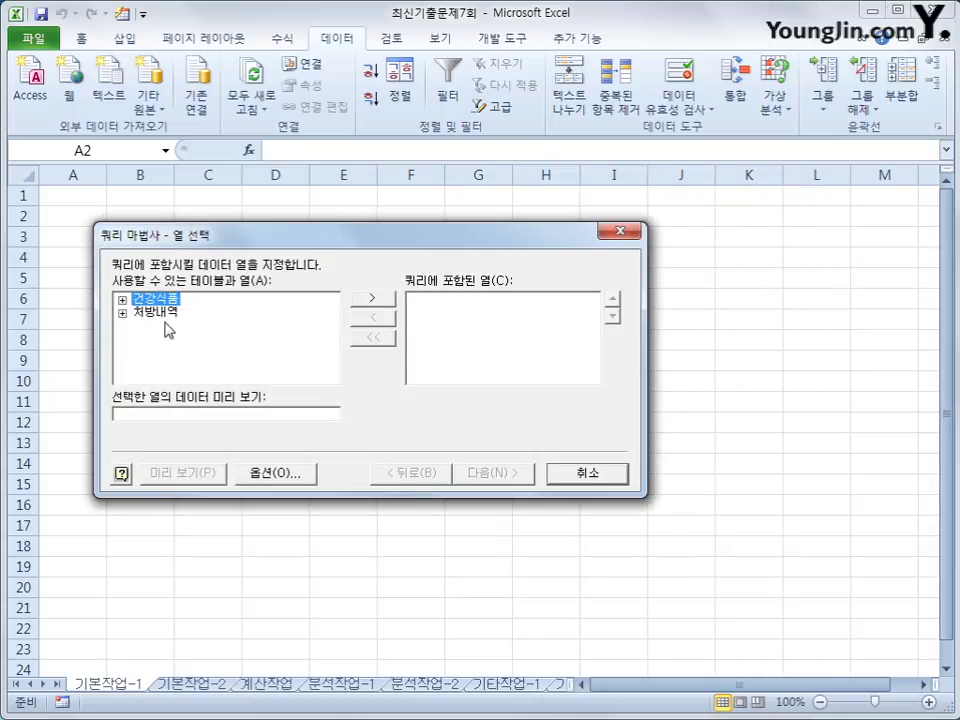
Step: Add 처방내역's 성명, 의료기관, 성별, 생년월일, 환자구분, 총투약일수 and 1일투여횟수 columns to the query
{"action": "double_click", "coordinate": [162, 314]}
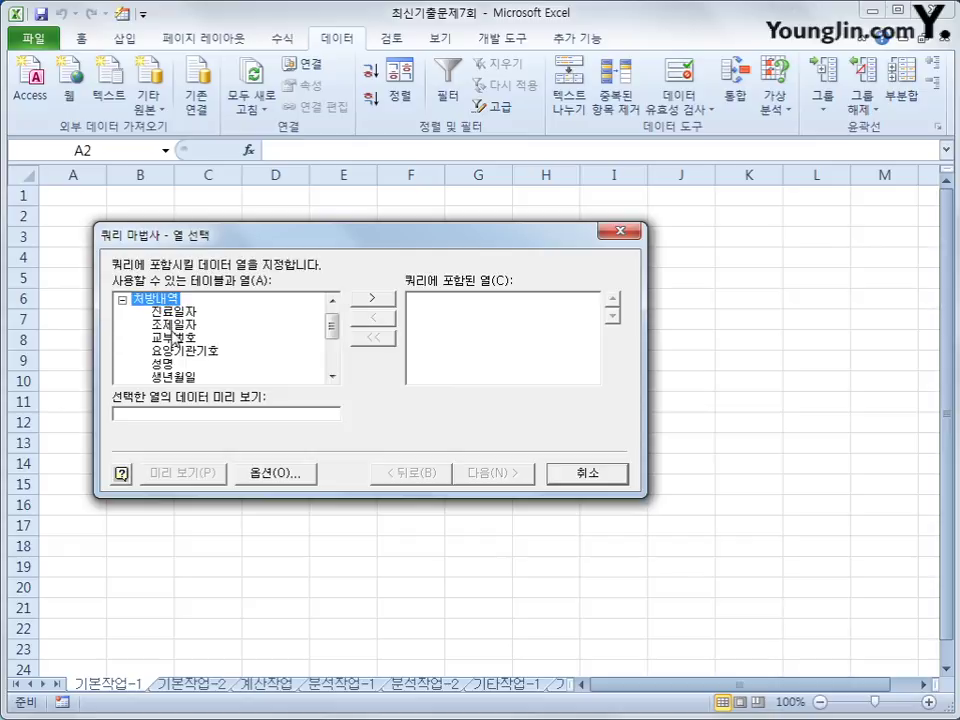
{"action": "left_click", "coordinate": [165, 364]}
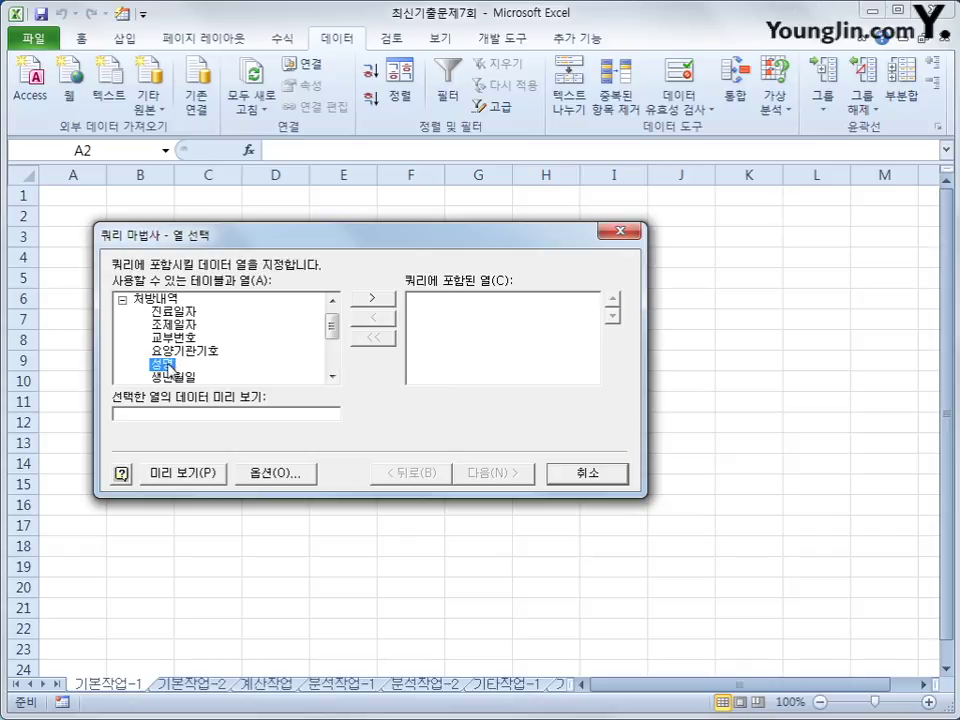
{"action": "double_click", "coordinate": [165, 365]}
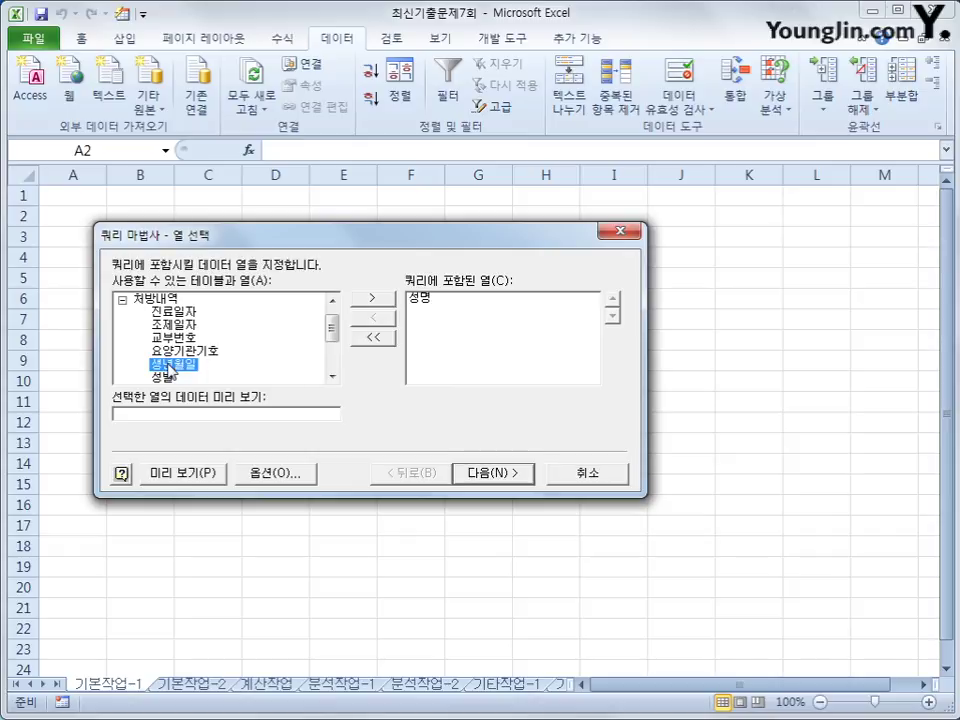
{"action": "left_click_drag", "start_coordinate": [332, 328], "coordinate": [334, 345]}
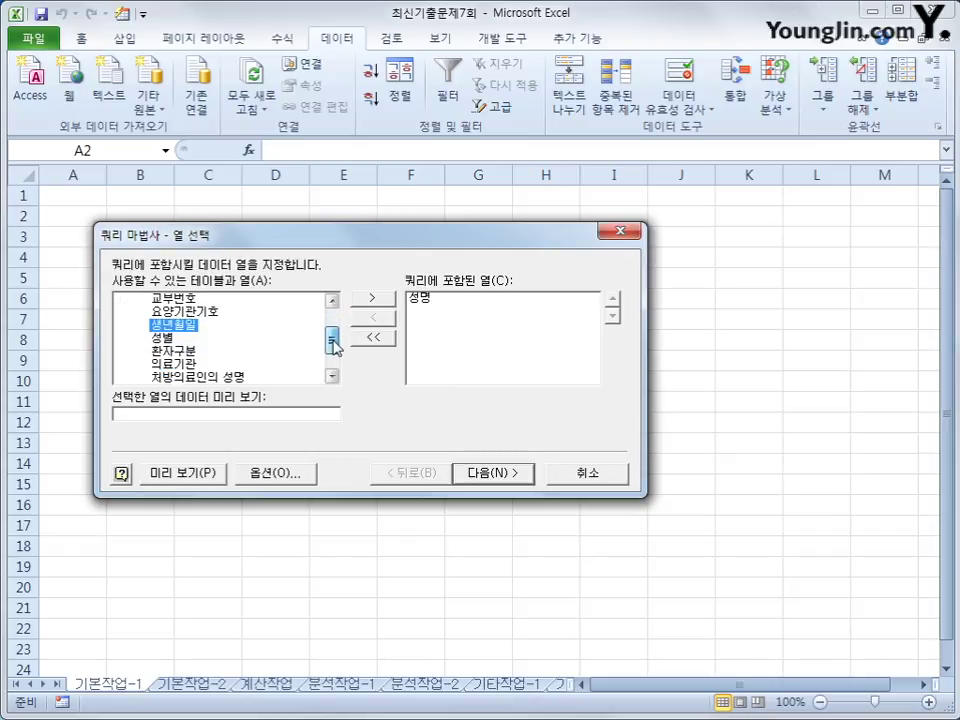
{"action": "double_click", "coordinate": [190, 364]}
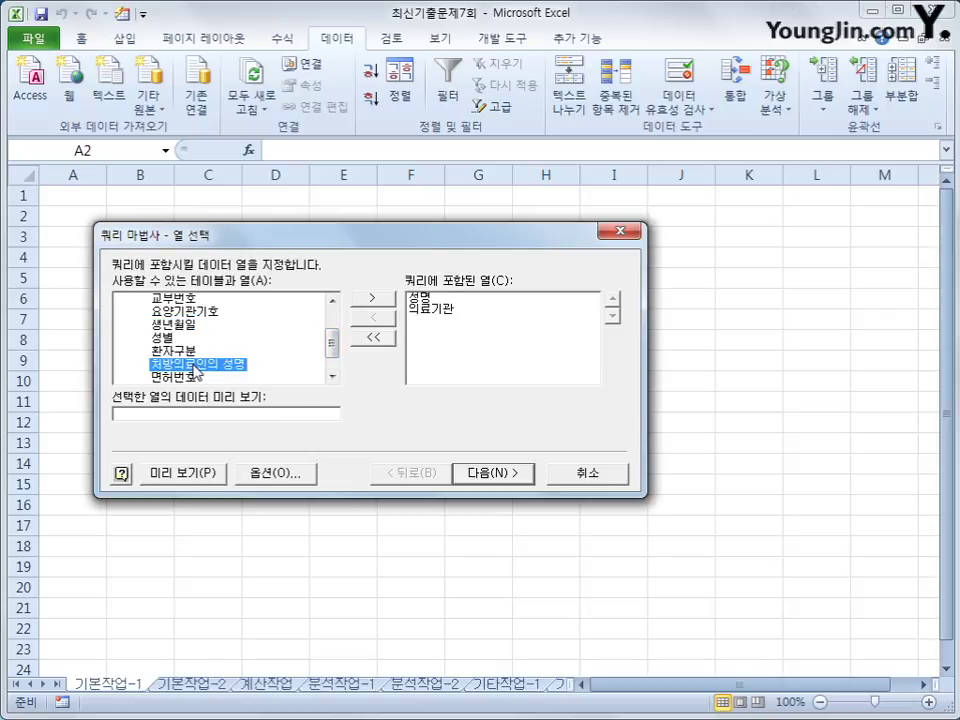
{"action": "double_click", "coordinate": [170, 340]}
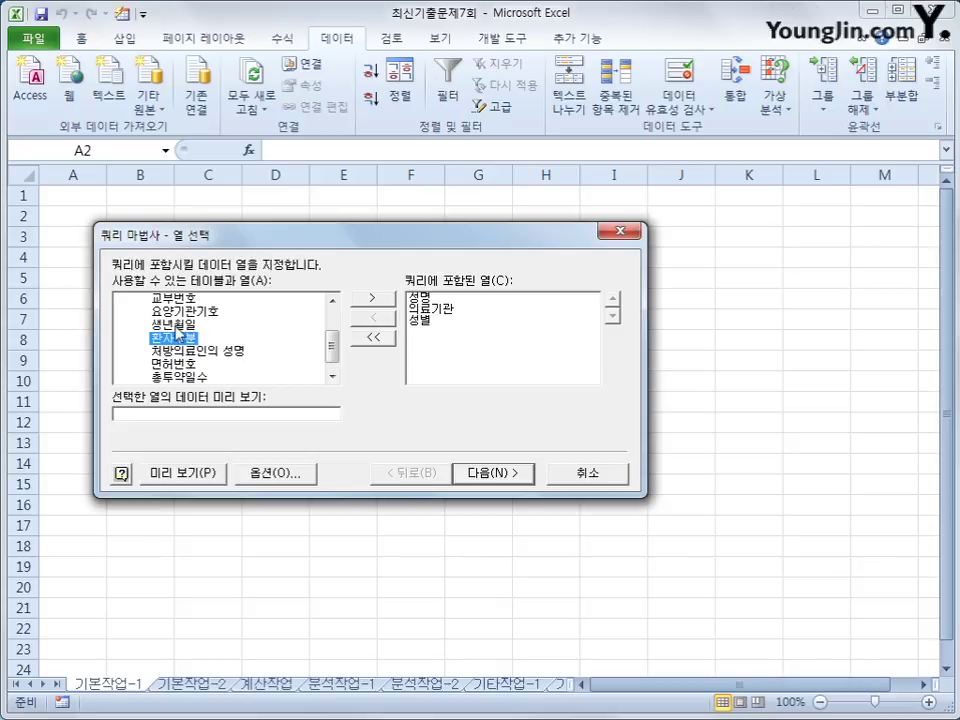
{"action": "double_click", "coordinate": [177, 325]}
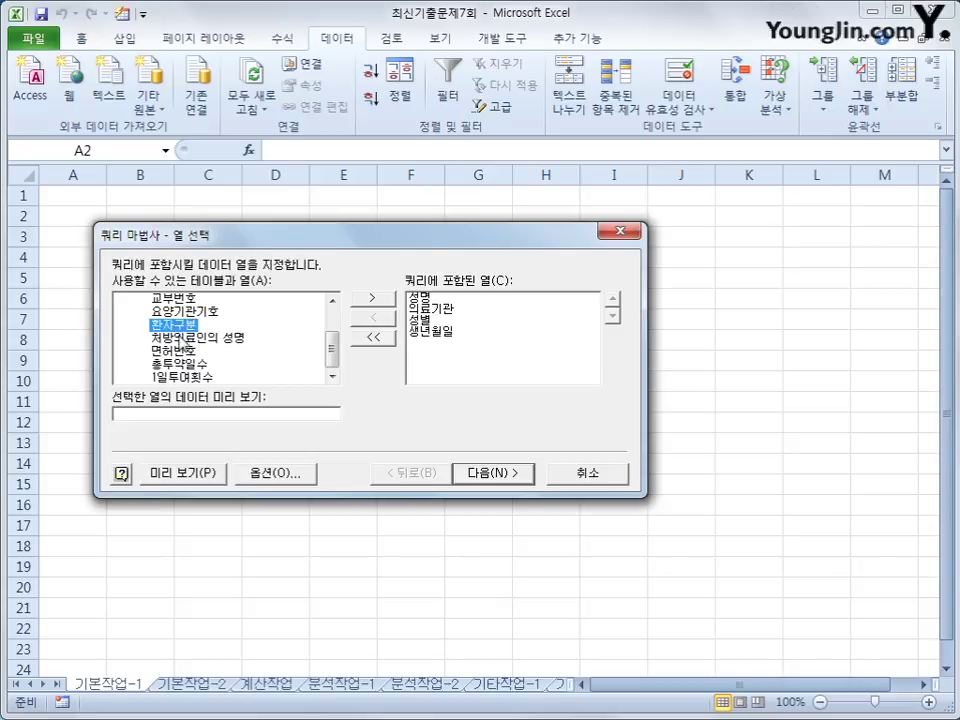
{"action": "double_click", "coordinate": [177, 326]}
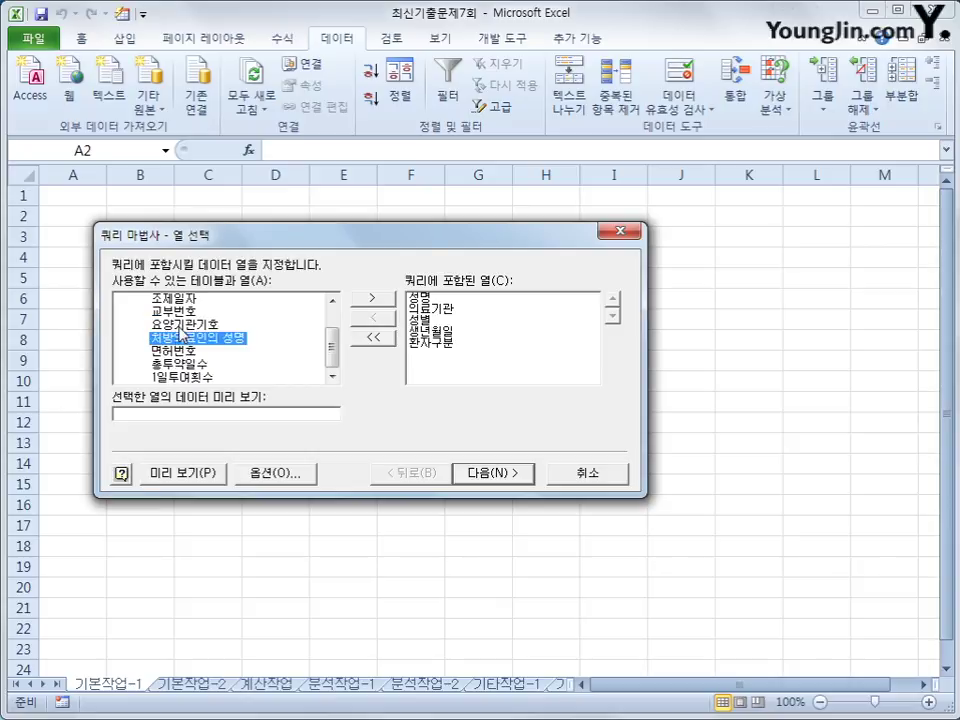
{"action": "double_click", "coordinate": [188, 365]}
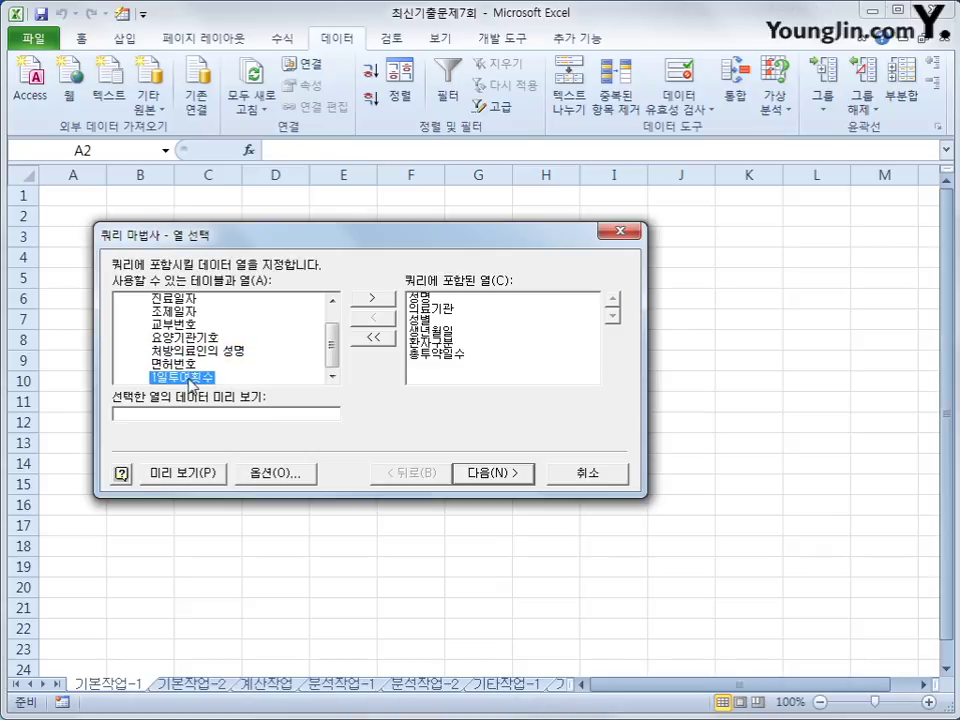
{"action": "double_click", "coordinate": [190, 378]}
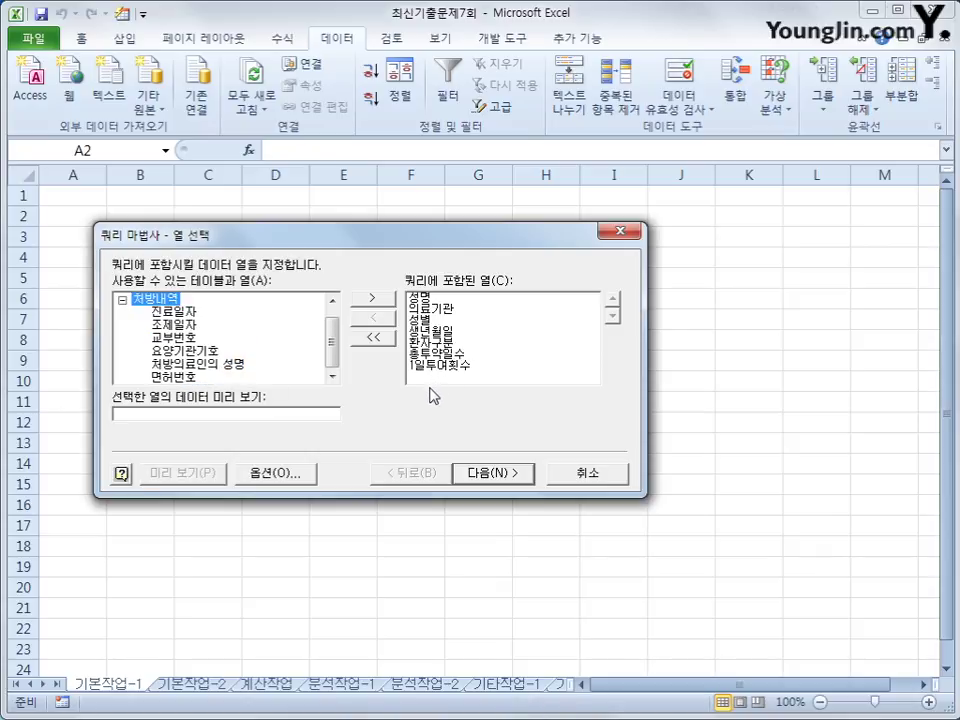
{"action": "left_click", "coordinate": [508, 476]}
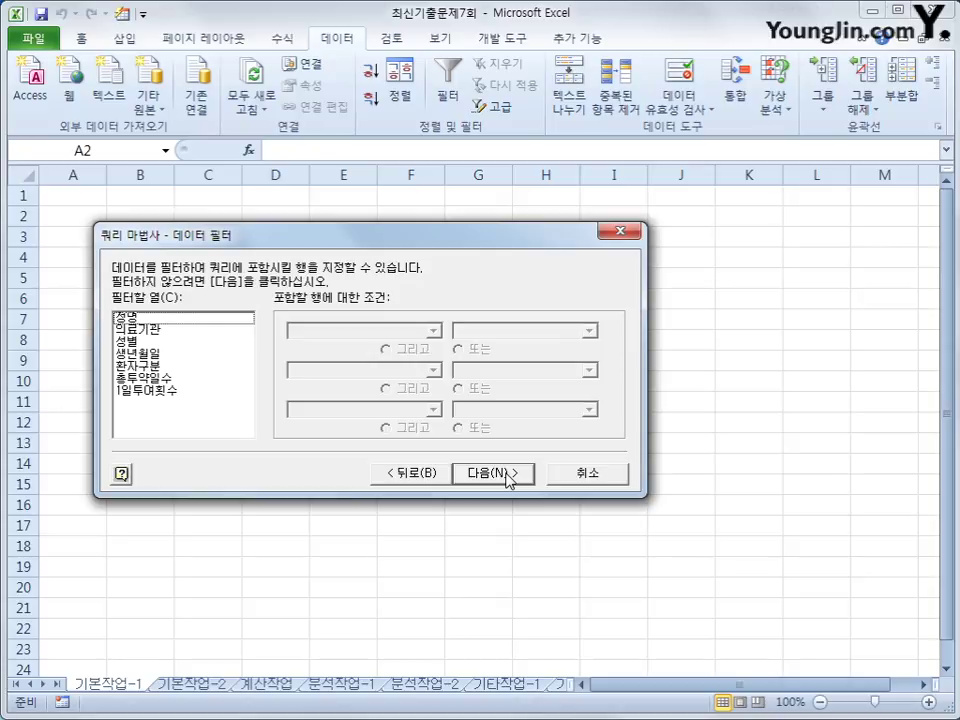
Step: Filter the query to rows where 성별 equals 여 and 생년월일 >= 2005-01-01
{"action": "left_click", "coordinate": [187, 342]}
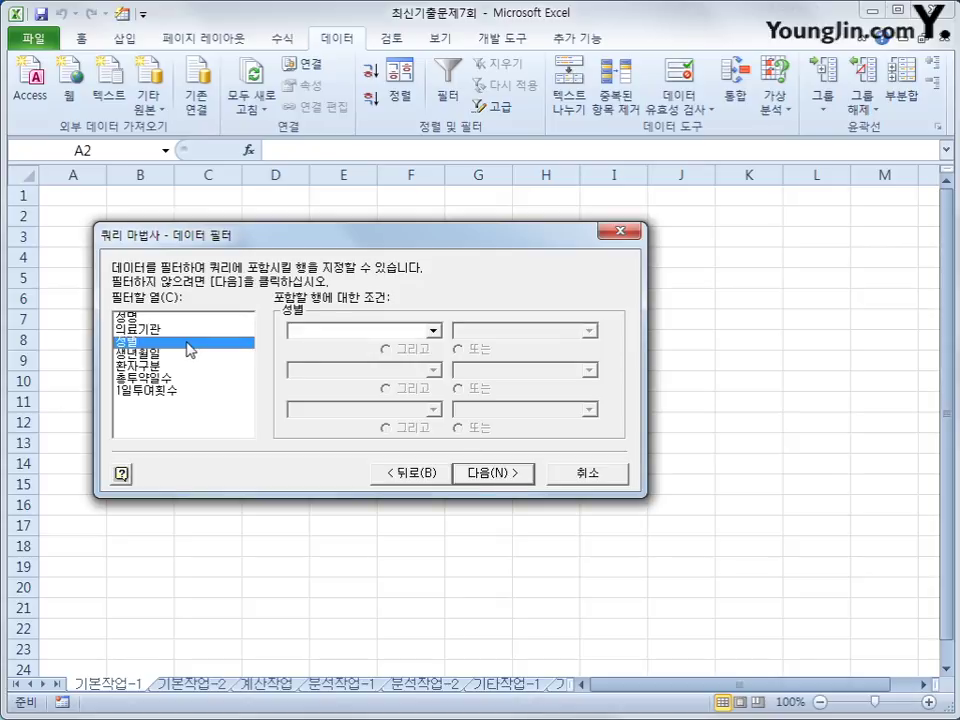
{"action": "left_click", "coordinate": [390, 332]}
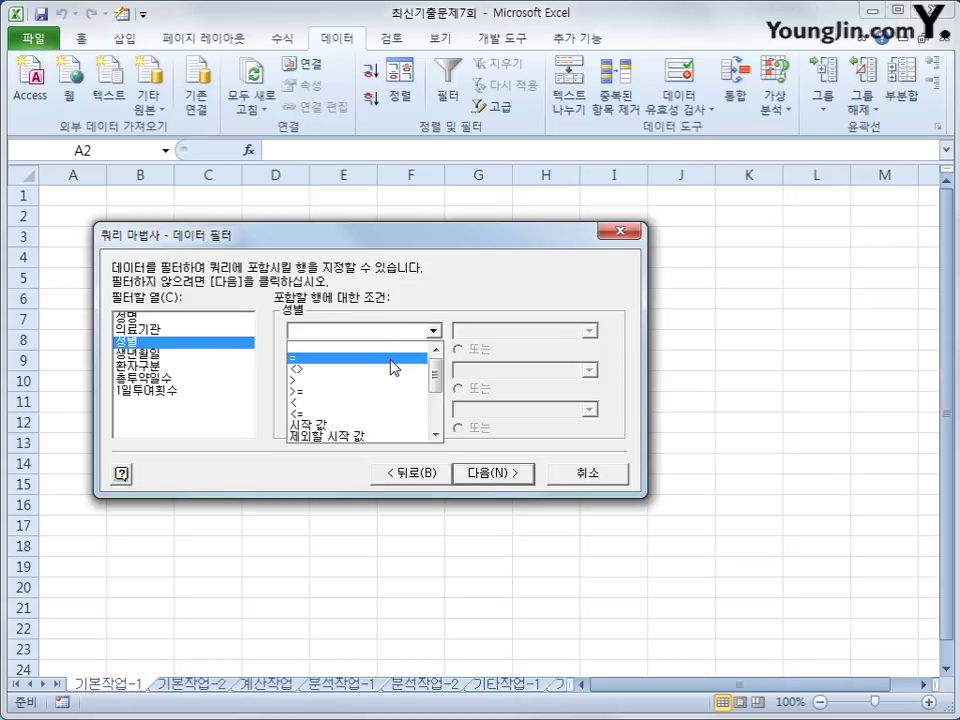
{"action": "left_click", "coordinate": [390, 352]}
{"action": "left_click", "coordinate": [589, 334]}
{"action": "left_click", "coordinate": [583, 364]}
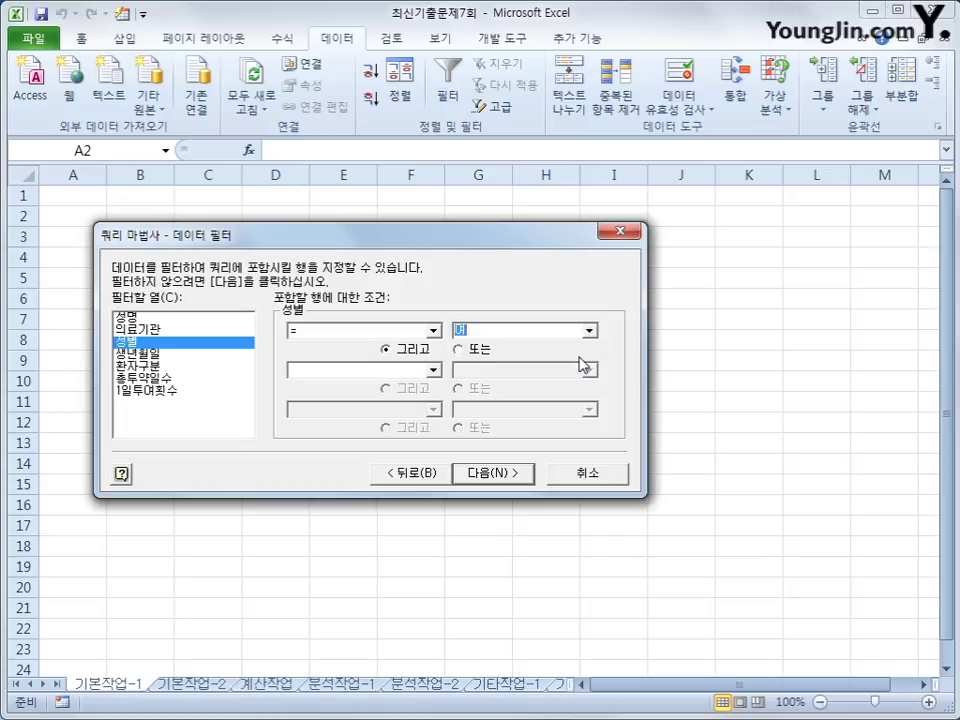
{"action": "left_click", "coordinate": [216, 356]}
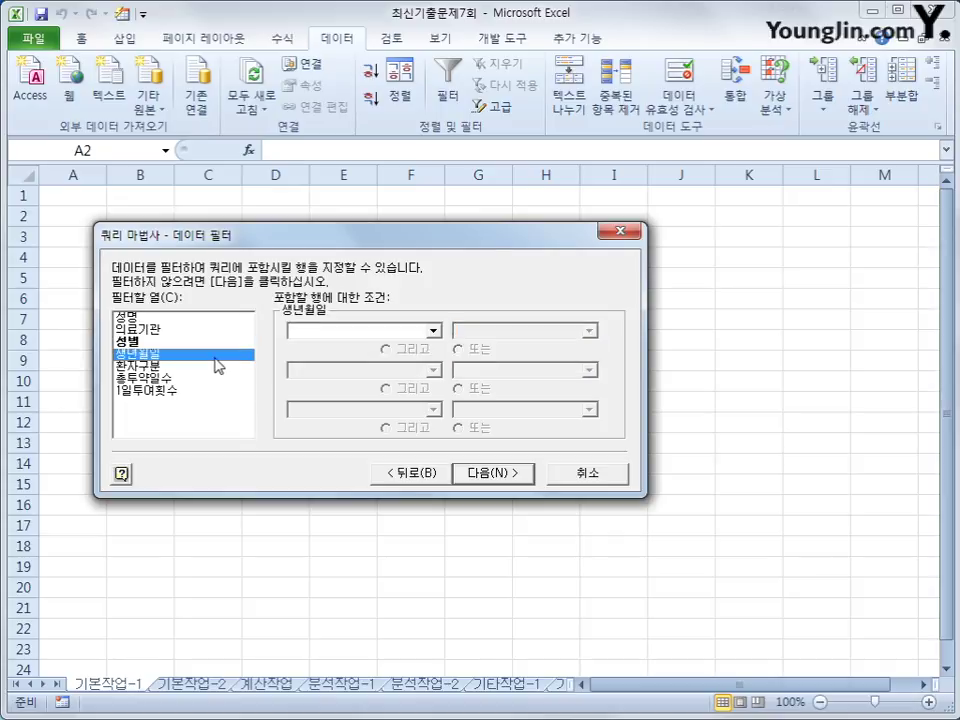
{"action": "left_click", "coordinate": [335, 331]}
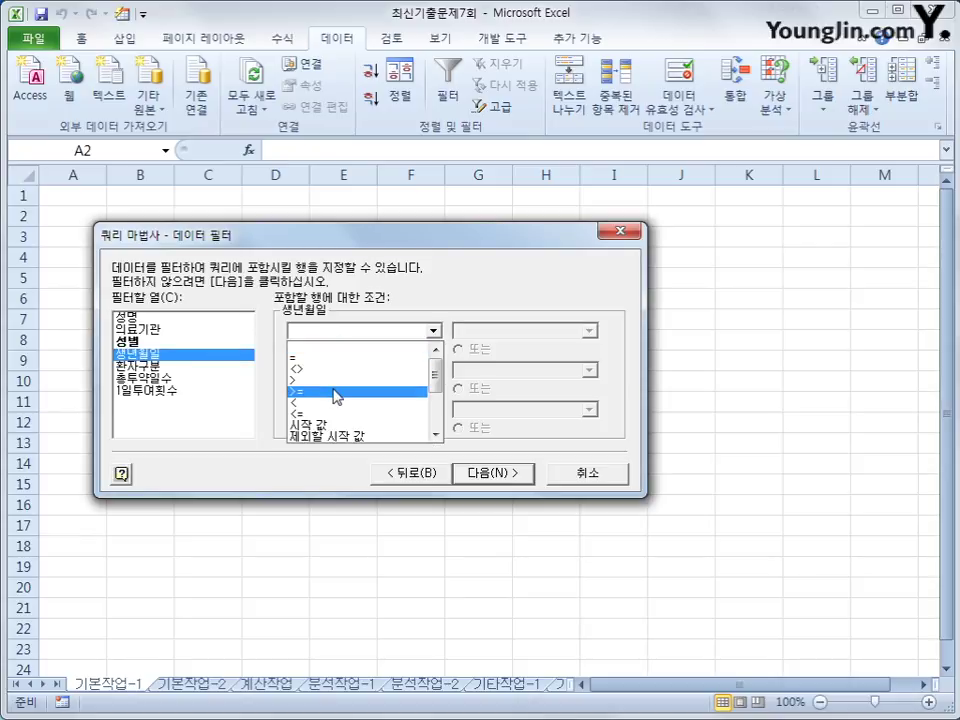
{"action": "left_click", "coordinate": [335, 393]}
{"action": "left_click", "coordinate": [478, 333]}
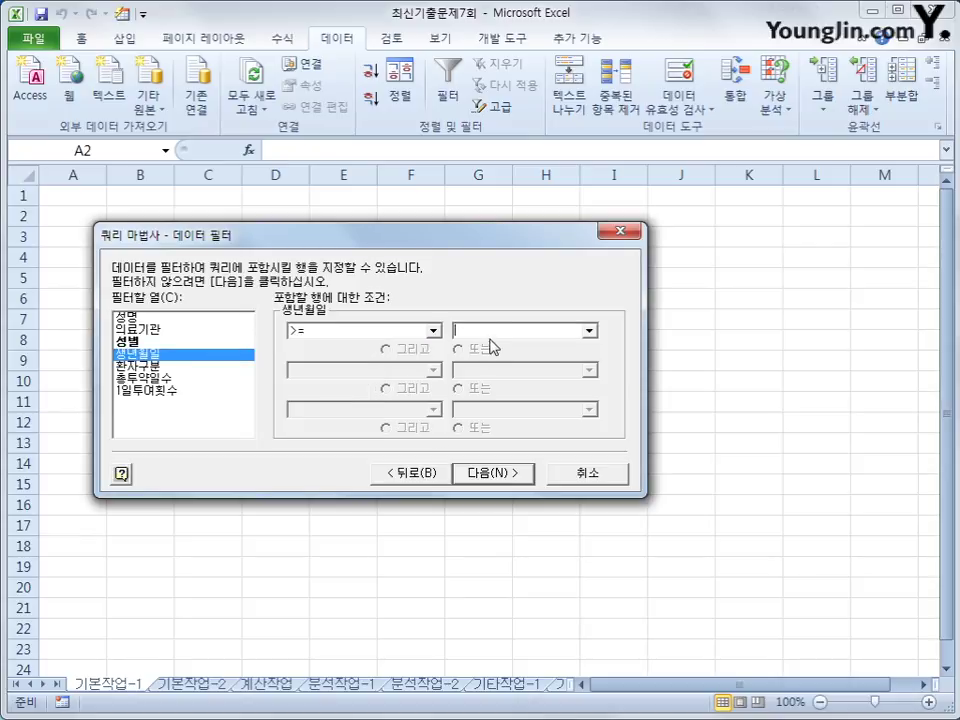
{"action": "type", "text": "2005-"}
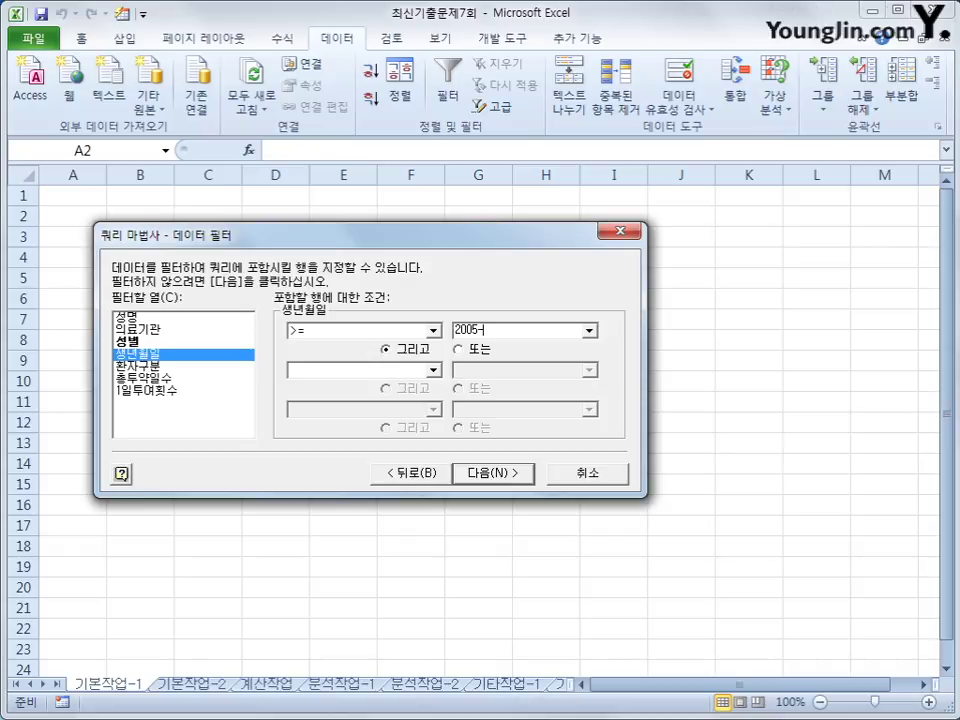
{"action": "type", "text": "01-01"}
Step: Sort by 환자구분 ascending, then by 총투약일수 descending
{"action": "left_click", "coordinate": [495, 474]}
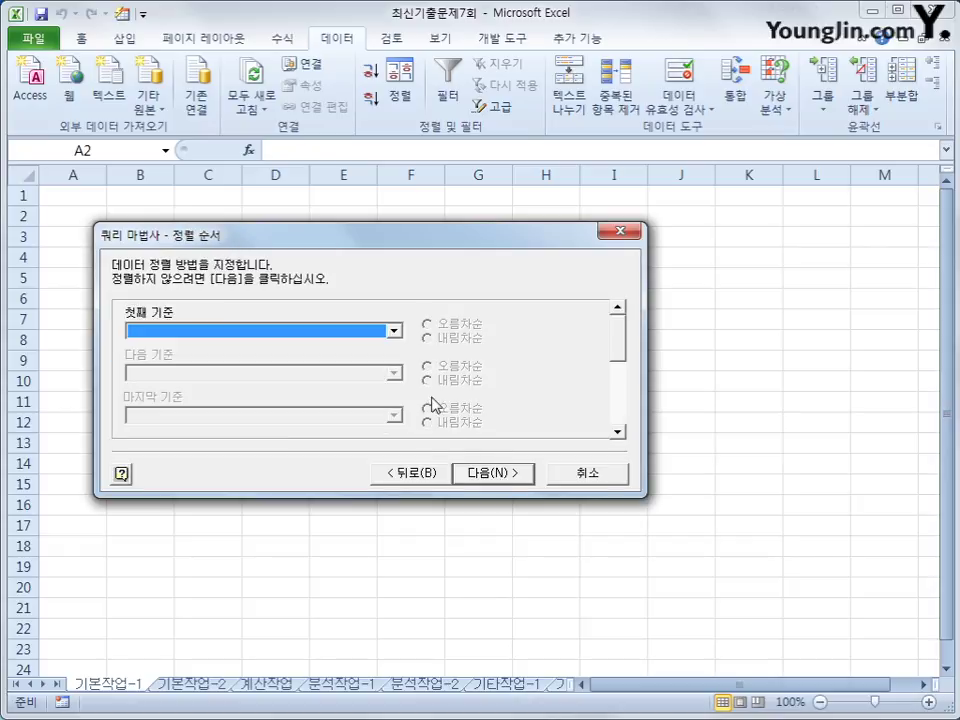
{"action": "left_click", "coordinate": [378, 334]}
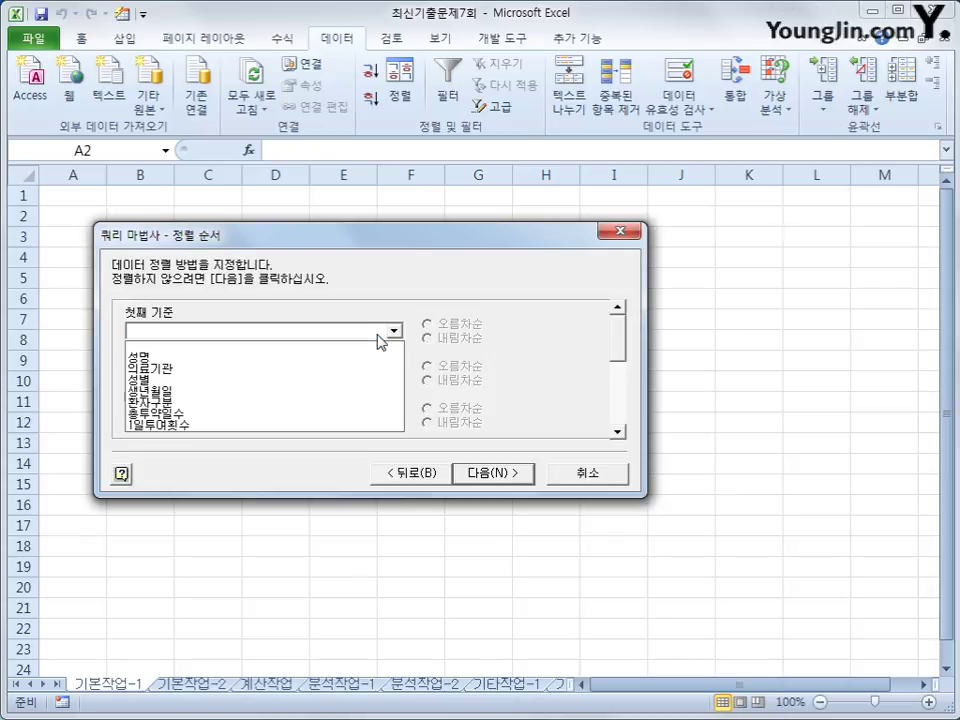
{"action": "left_click", "coordinate": [362, 413]}
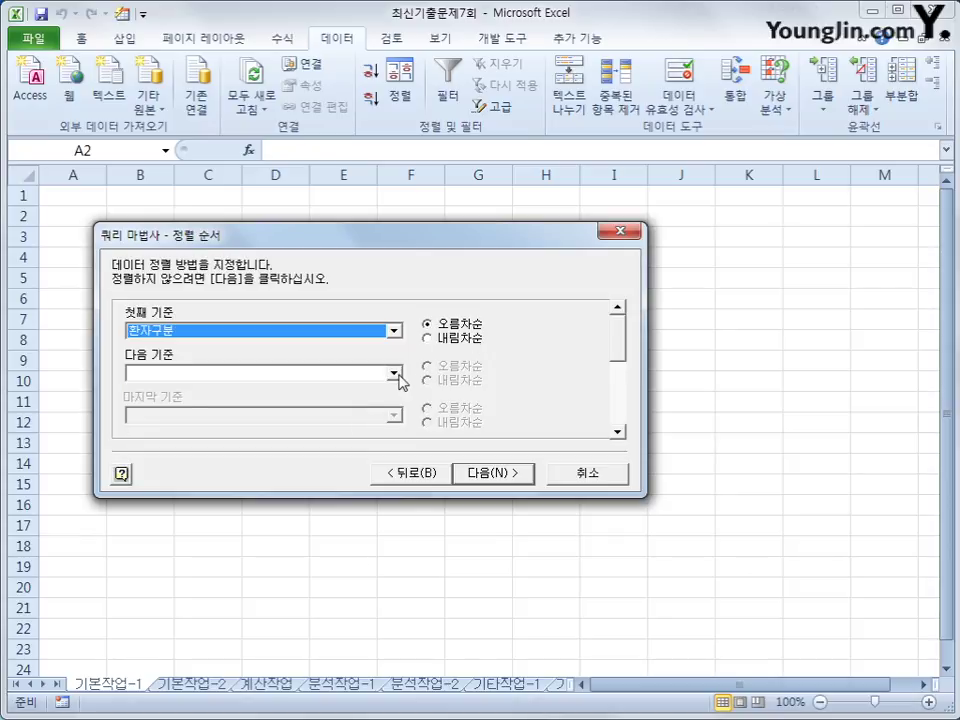
{"action": "left_click", "coordinate": [394, 374]}
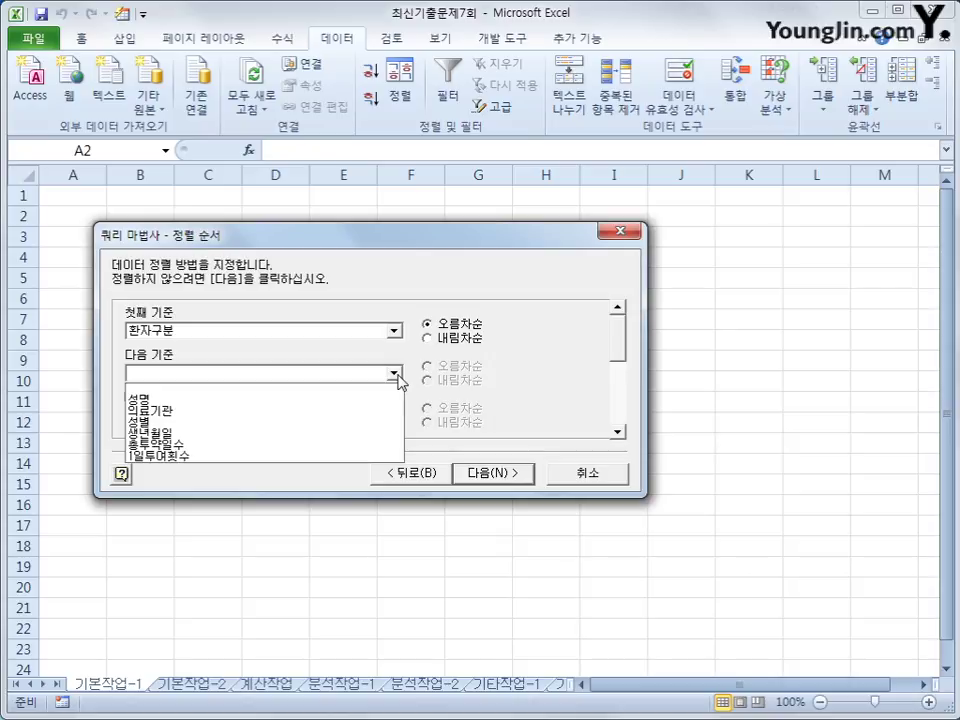
{"action": "left_click", "coordinate": [360, 445]}
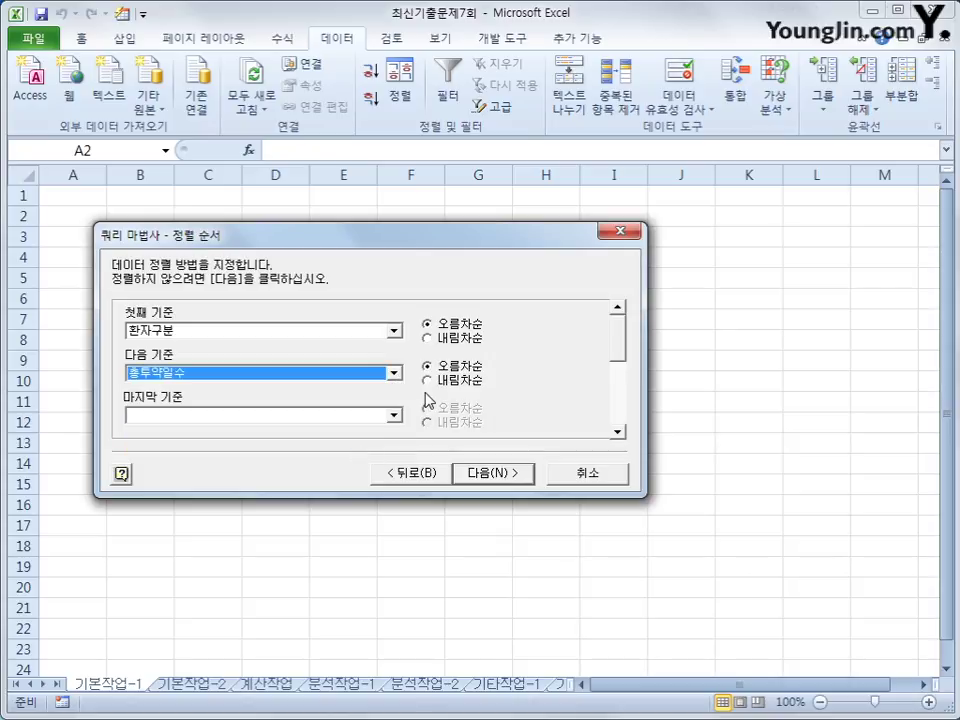
{"action": "left_click", "coordinate": [438, 381]}
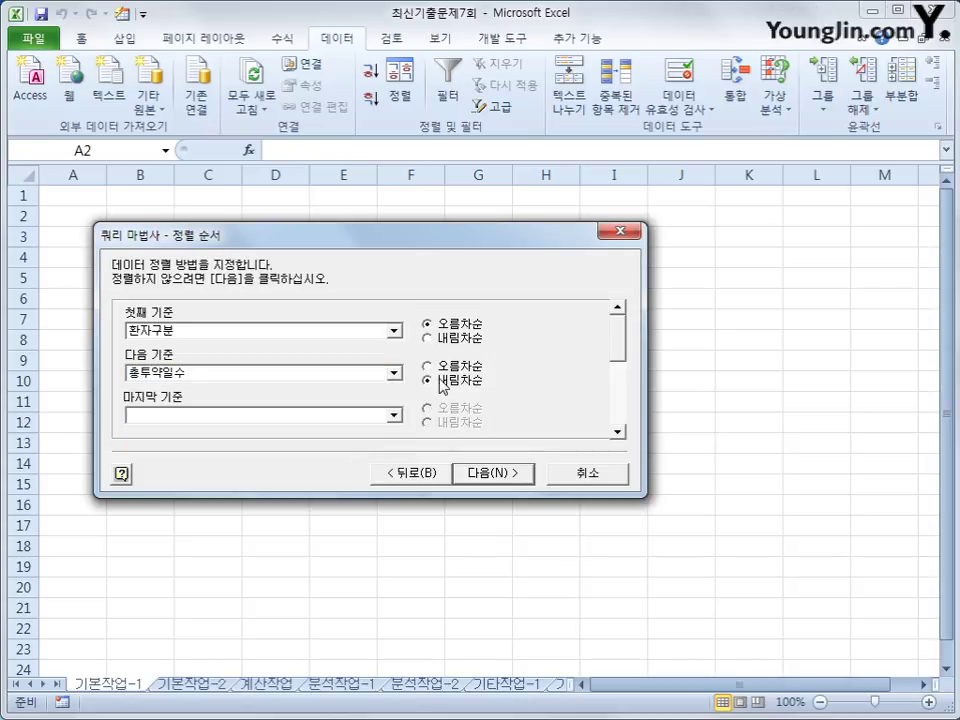
Step: Finish the wizard, return the data as a table at A2, then go to sheet 기본작업-2
{"action": "left_click", "coordinate": [507, 480]}
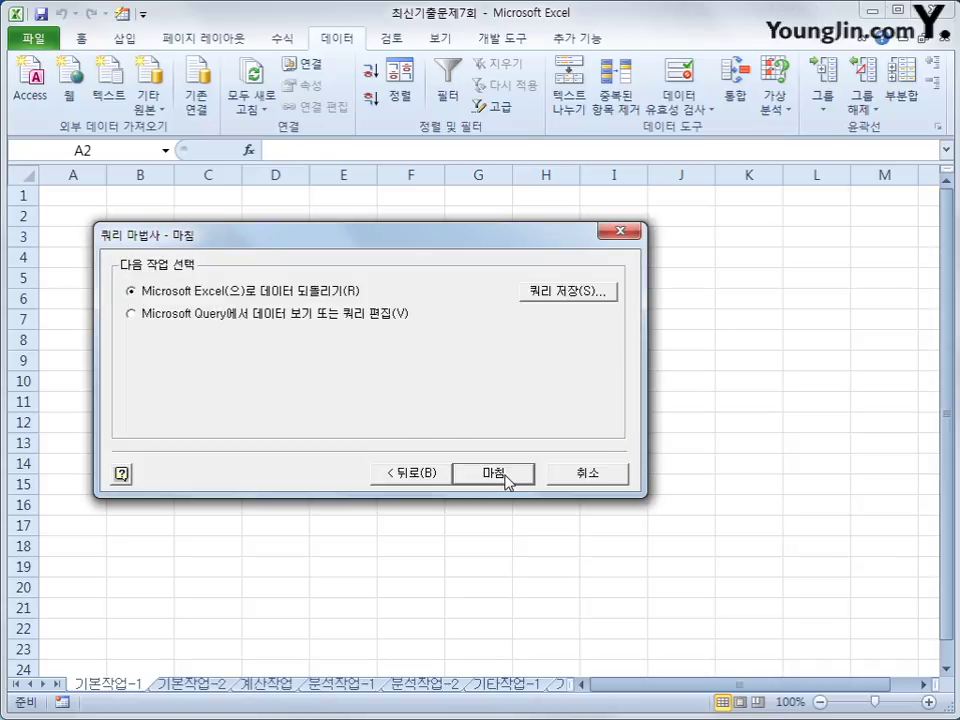
{"action": "left_click", "coordinate": [507, 480]}
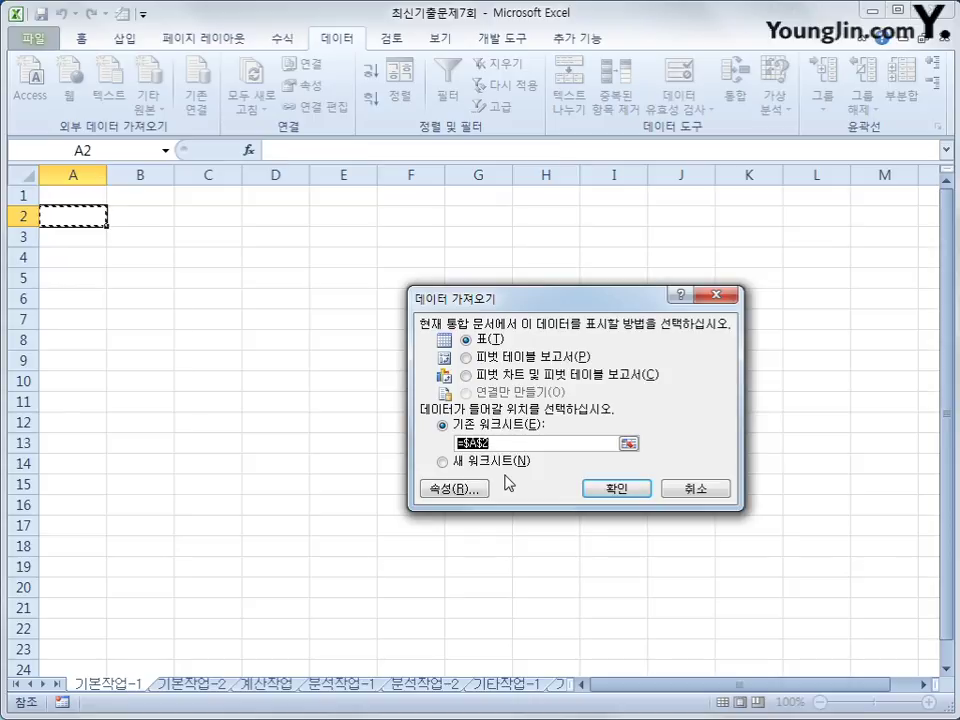
{"action": "left_click", "coordinate": [616, 488]}
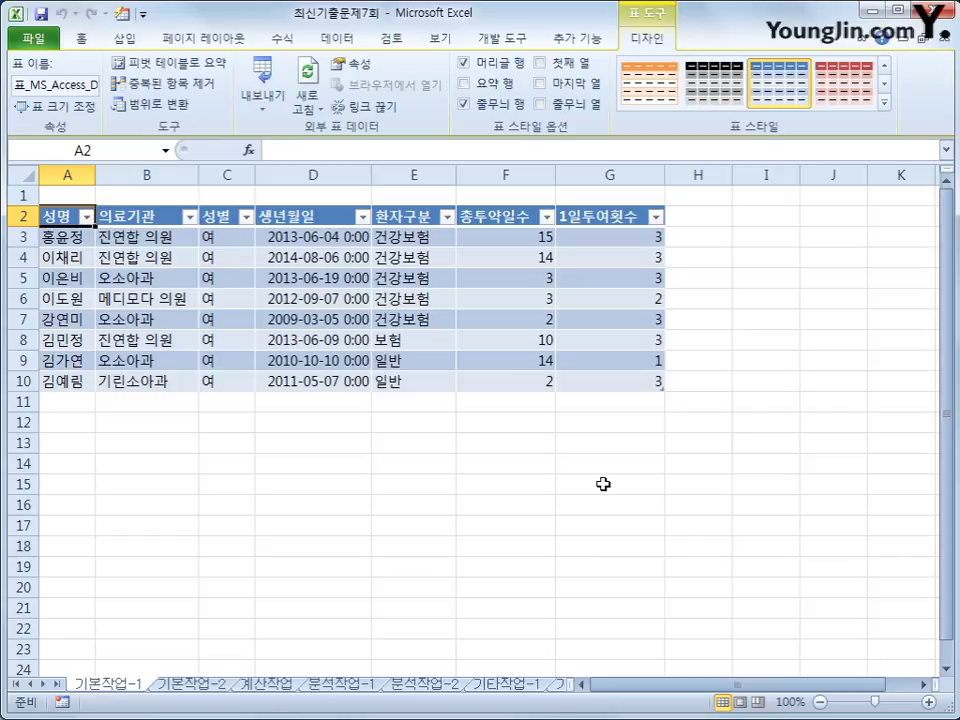
{"action": "left_click", "coordinate": [195, 684]}
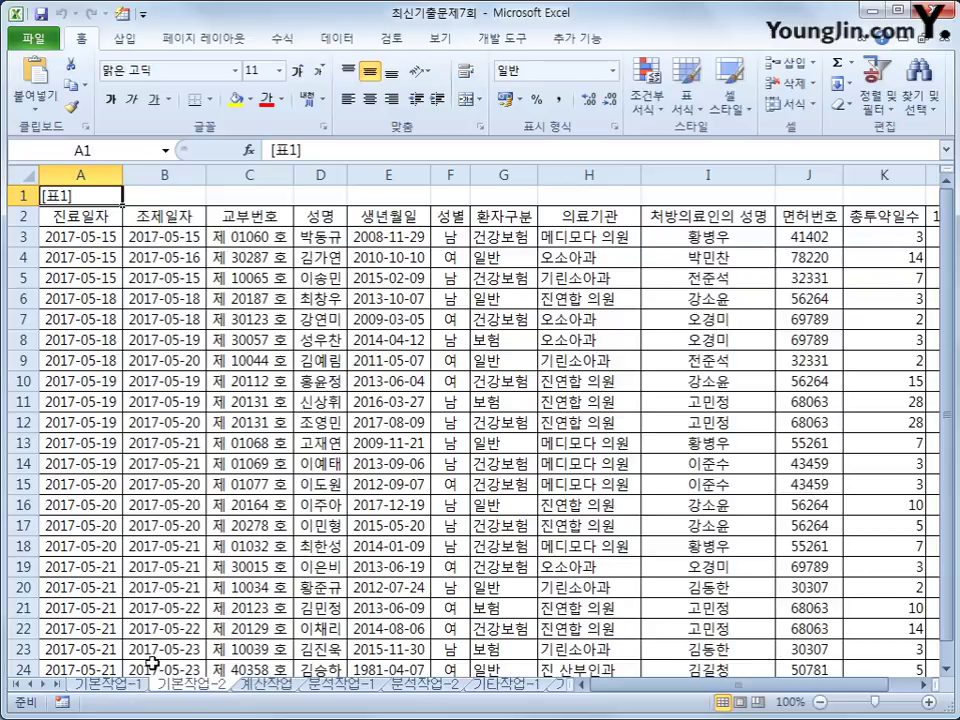
Step: Enter the heading 조건 in cell A26
{"action": "scroll", "coordinate": [133, 617], "scroll_direction": "down", "scroll_amount": 3}
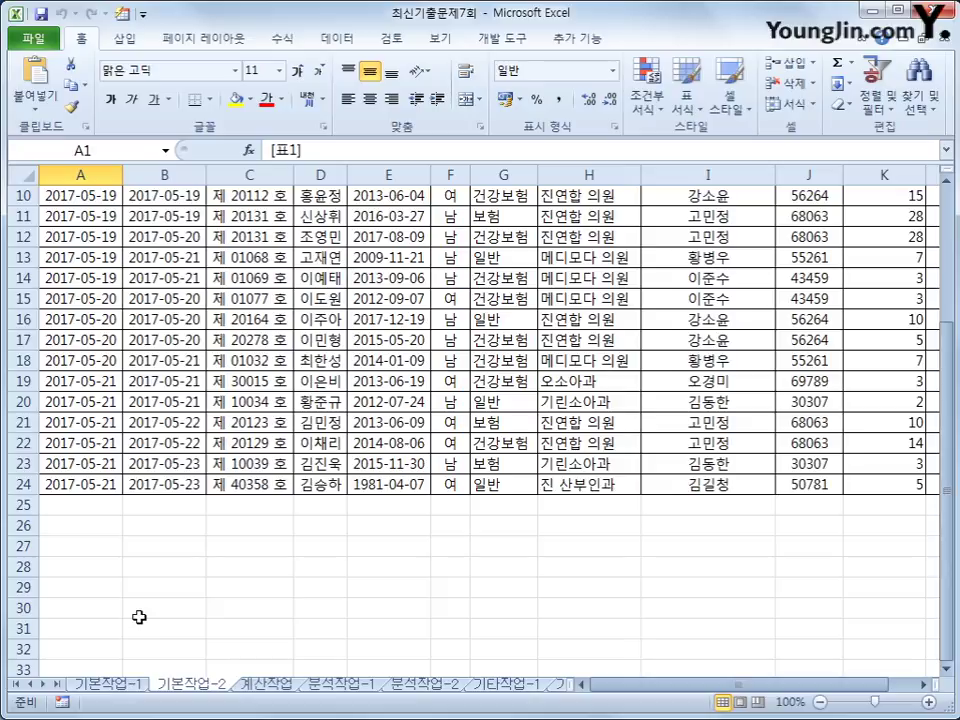
{"action": "left_click", "coordinate": [58, 527]}
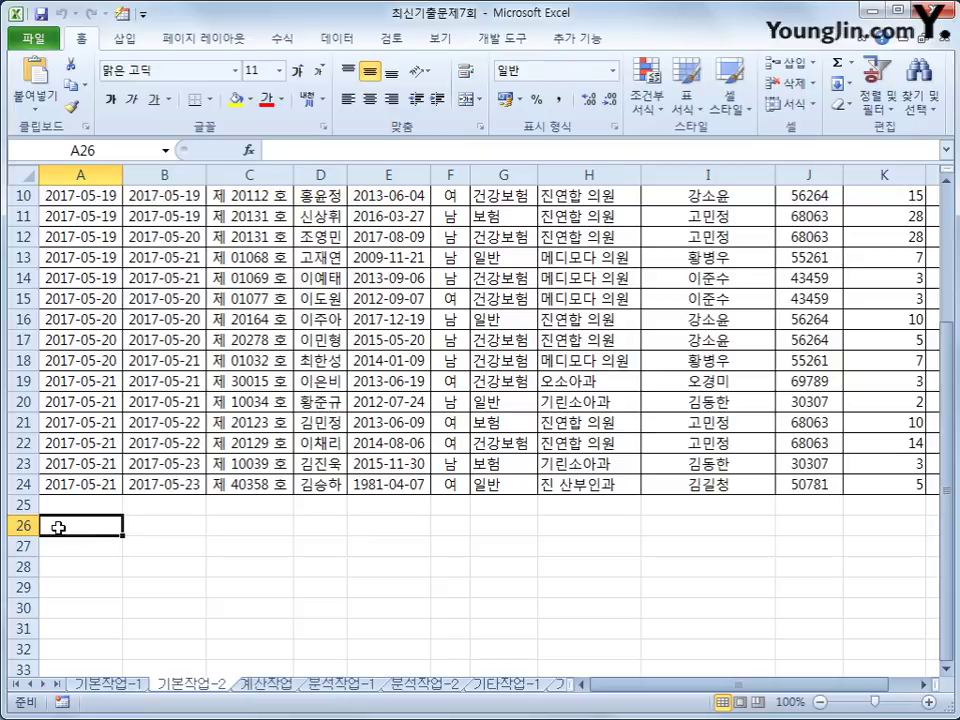
{"action": "type", "text": "조건"}
{"action": "key", "text": "Return"}
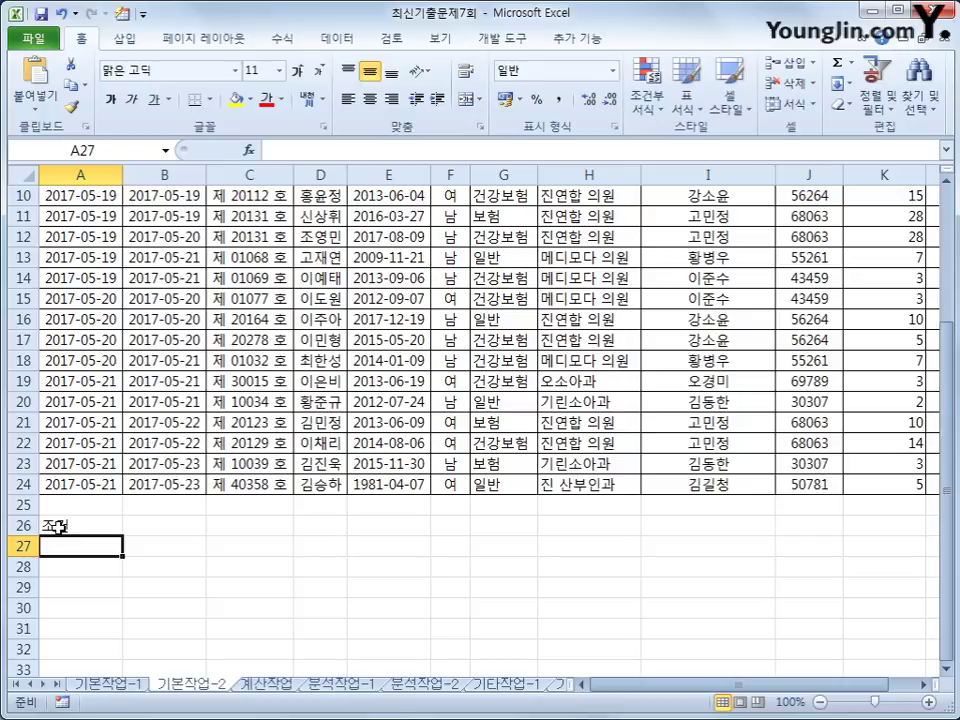
Step: In A27 begin the formula =AND($G3="건강보험", followed by the DAYS360 function
{"action": "type", "text": "="}
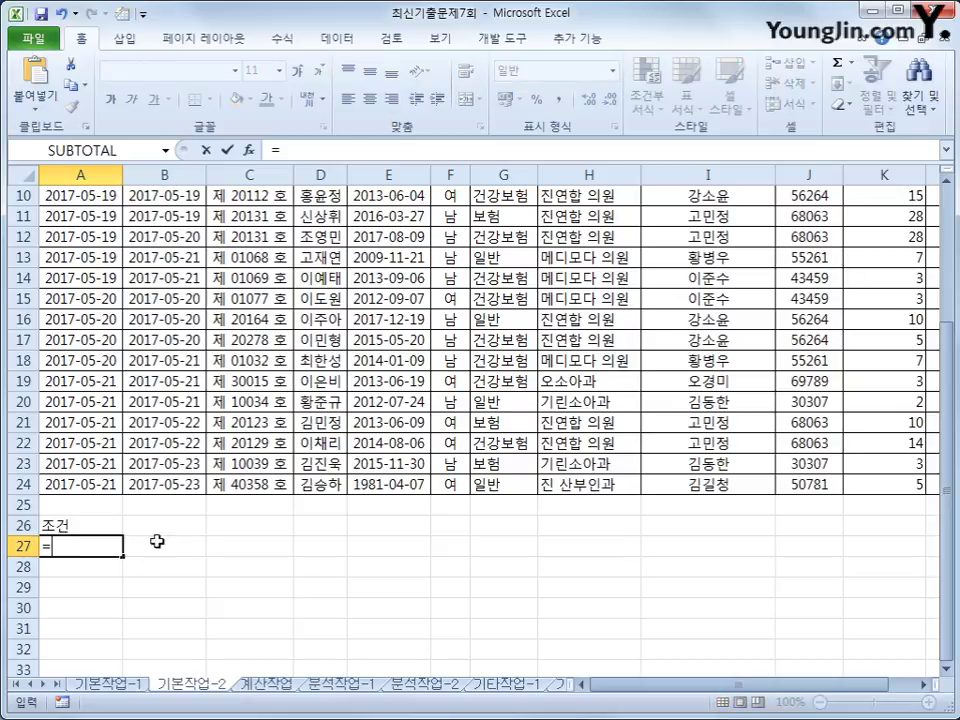
{"action": "type", "text": "and("}
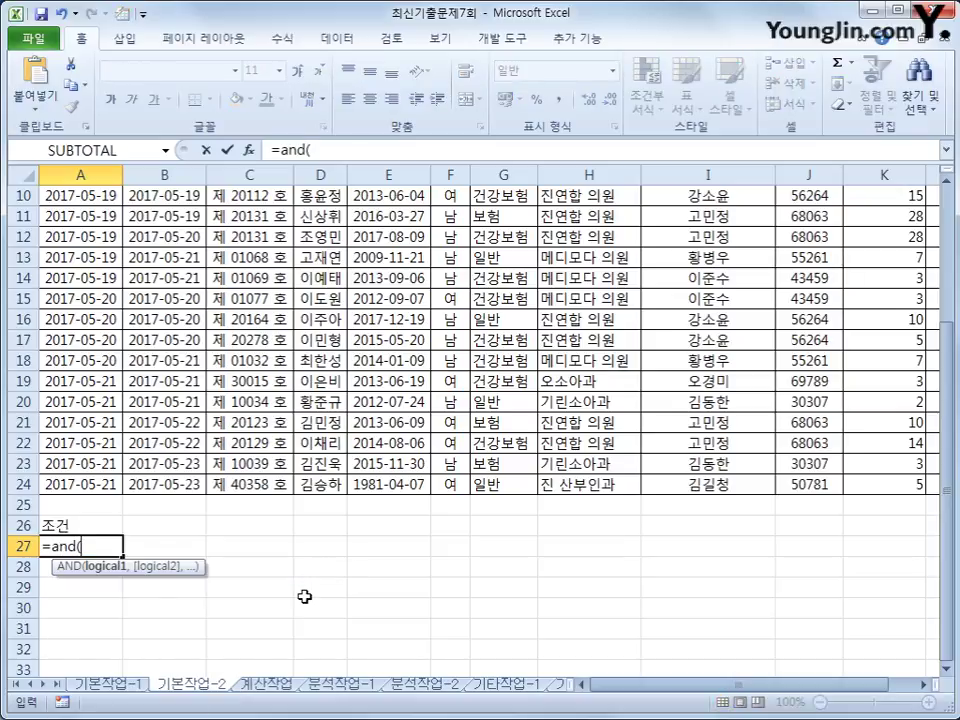
{"action": "scroll", "coordinate": [305, 590], "scroll_direction": "up", "scroll_amount": 3}
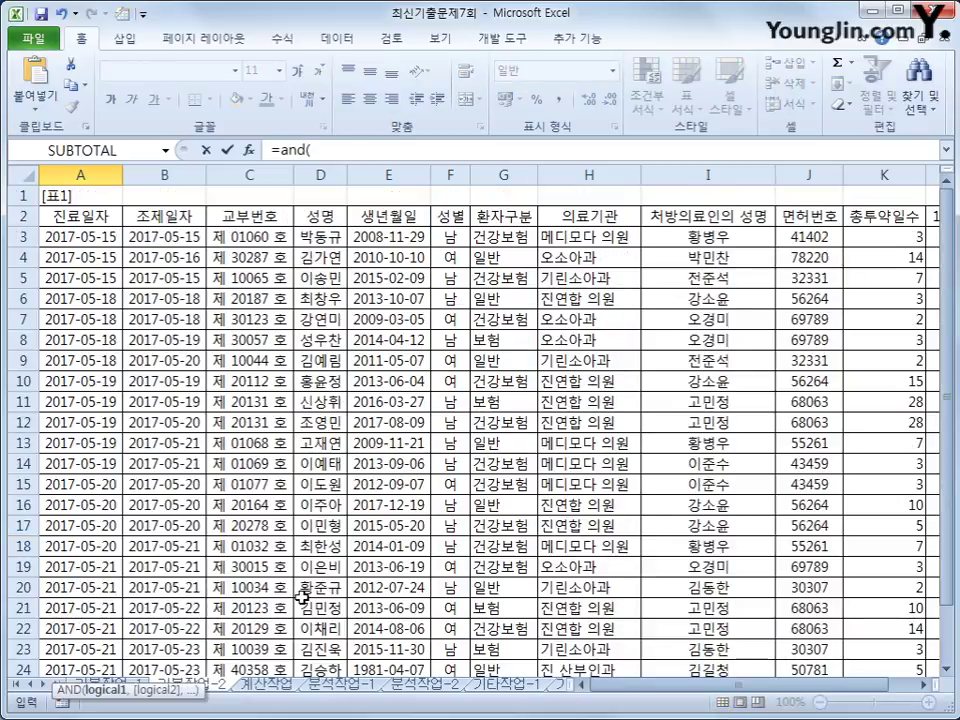
{"action": "left_click", "coordinate": [513, 237]}
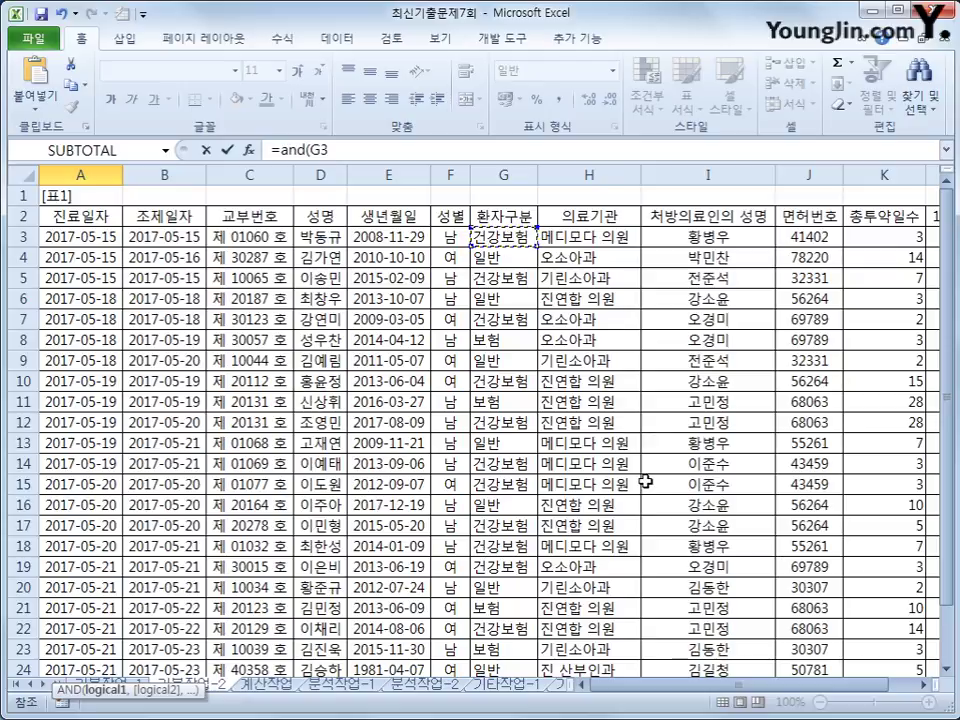
{"action": "key", "text": "F4"}
{"action": "key", "text": "F4"}
{"action": "key", "text": "F4"}
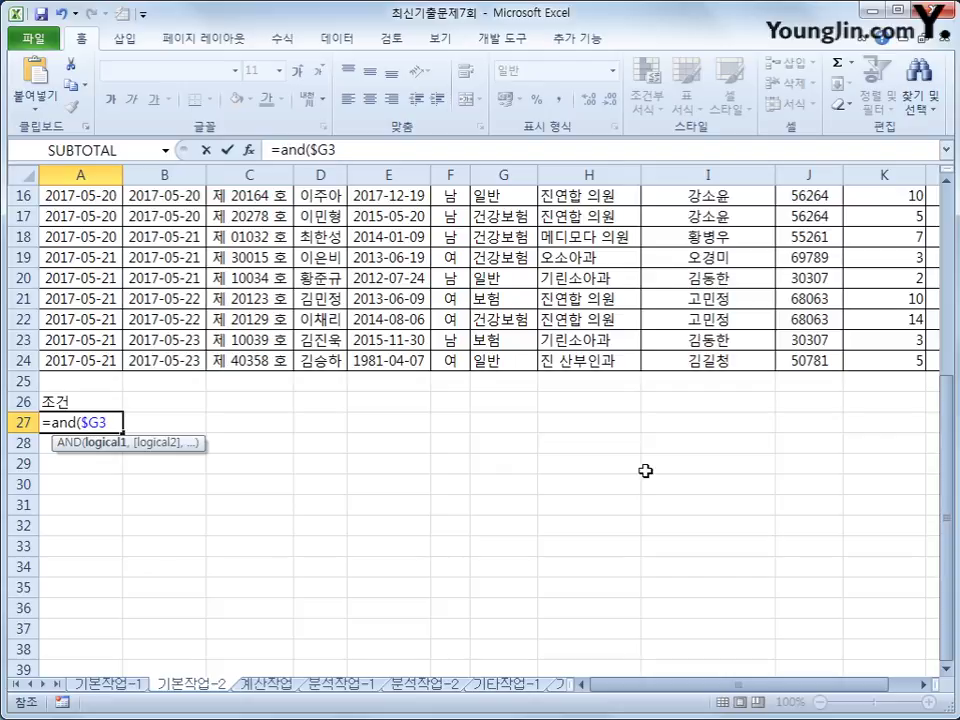
{"action": "type", "text": "=\"건"}
{"action": "type", "text": "강보험\""}
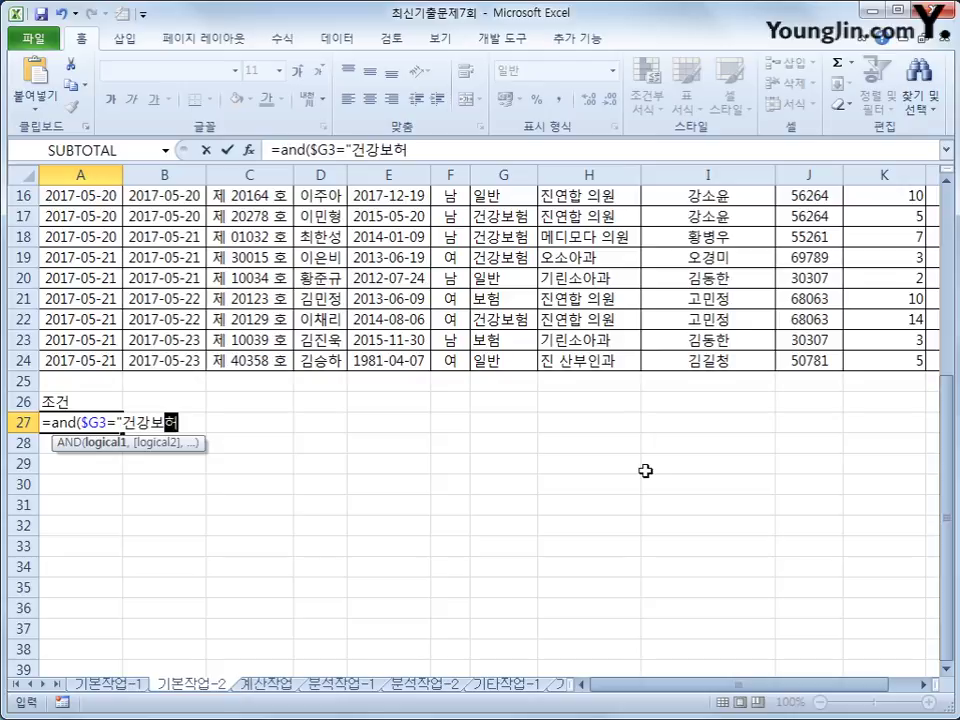
{"action": "type", "text": ","}
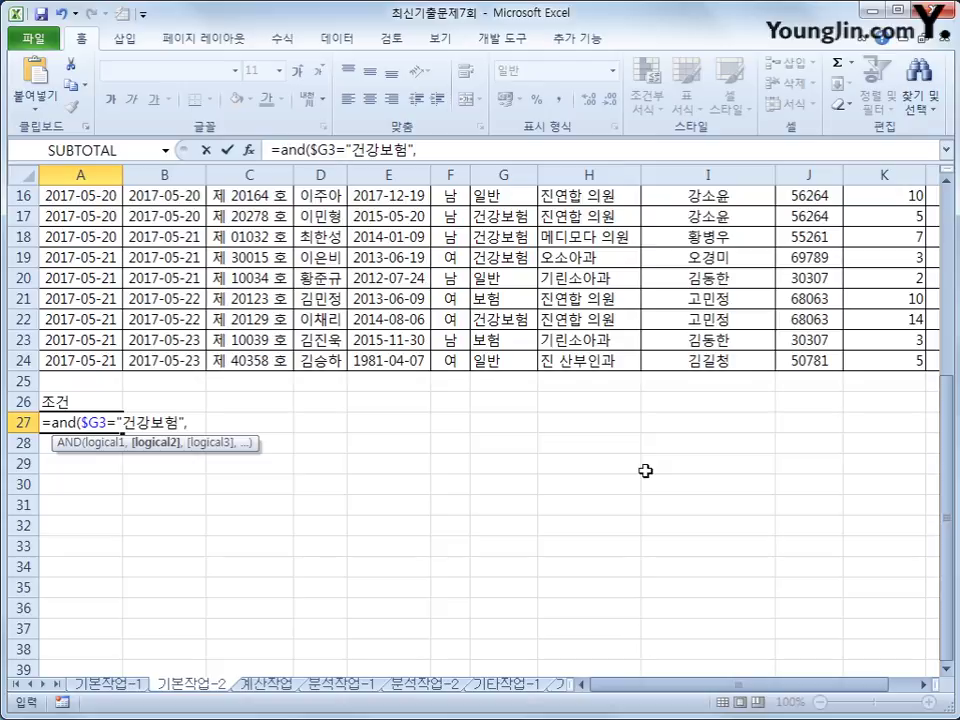
{"action": "type", "text": "ㅇ"}
{"action": "key", "text": "BackSpace"}
{"action": "type", "text": "days"}
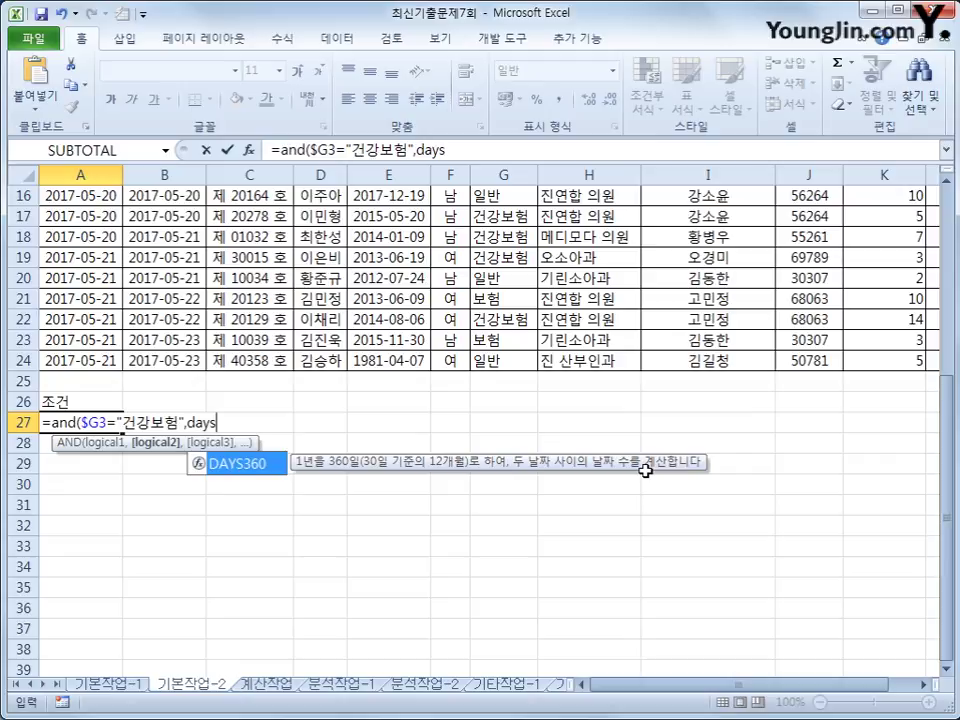
{"action": "key", "text": "Tab"}
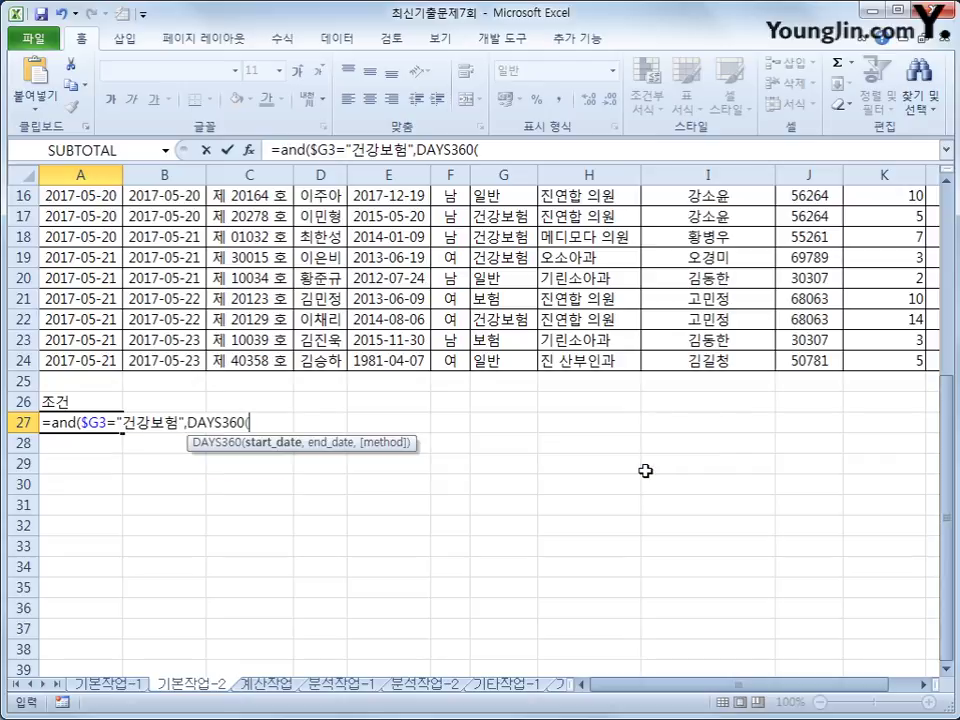
Step: Complete the criteria with DAYS360($A3,$B3)<=1 and enter the formula
{"action": "scroll", "coordinate": [437, 596], "scroll_direction": "up", "scroll_amount": 5}
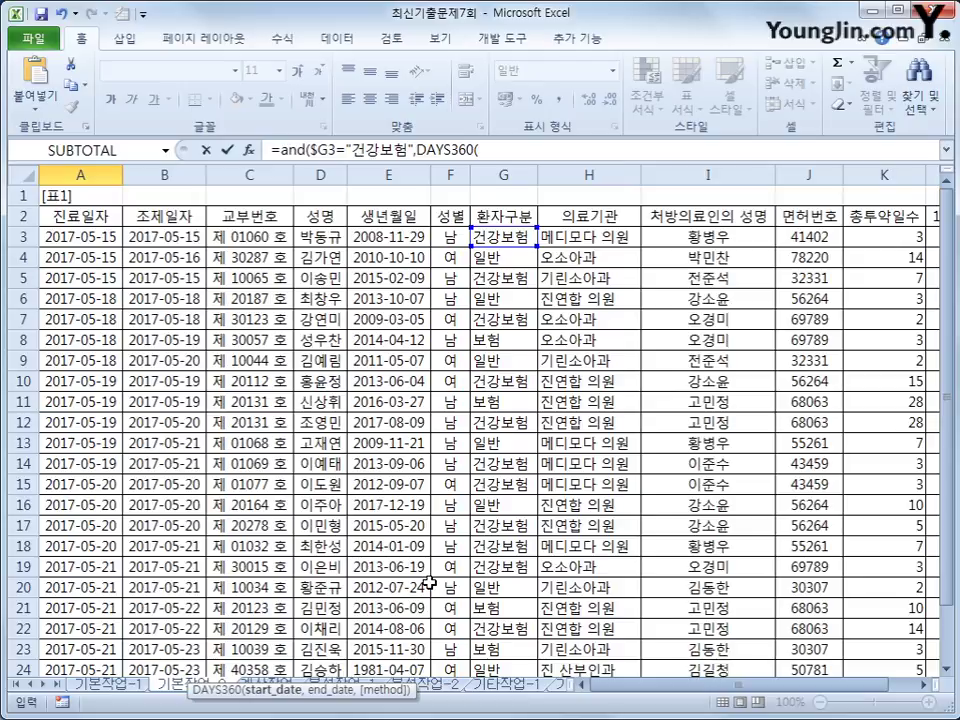
{"action": "left_click", "coordinate": [102, 240]}
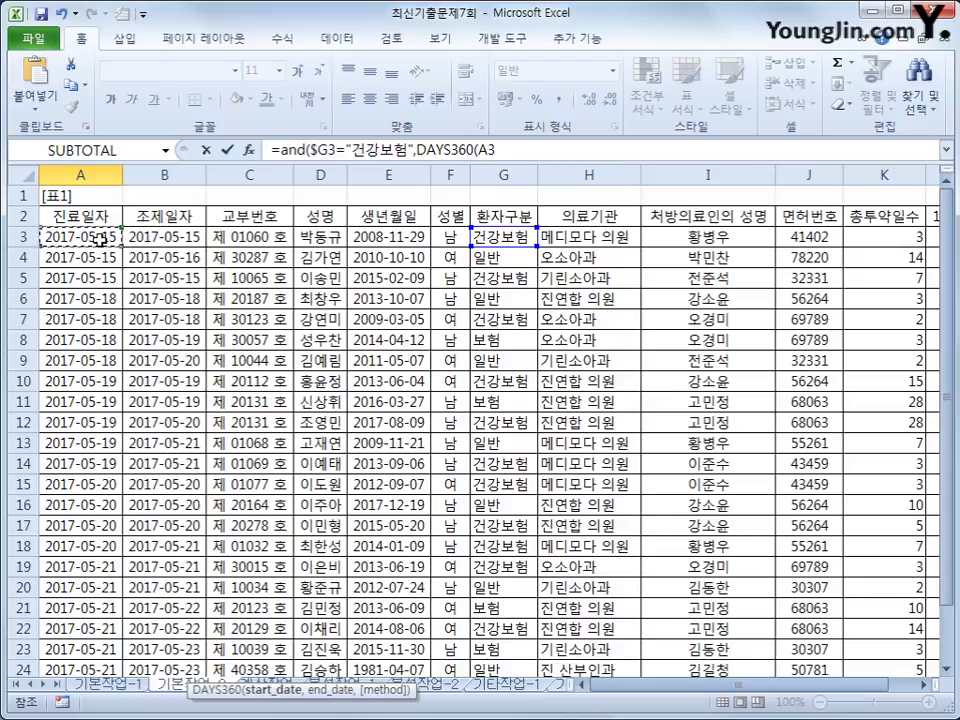
{"action": "key", "text": "F4"}
{"action": "key", "text": "F4"}
{"action": "key", "text": "F4"}
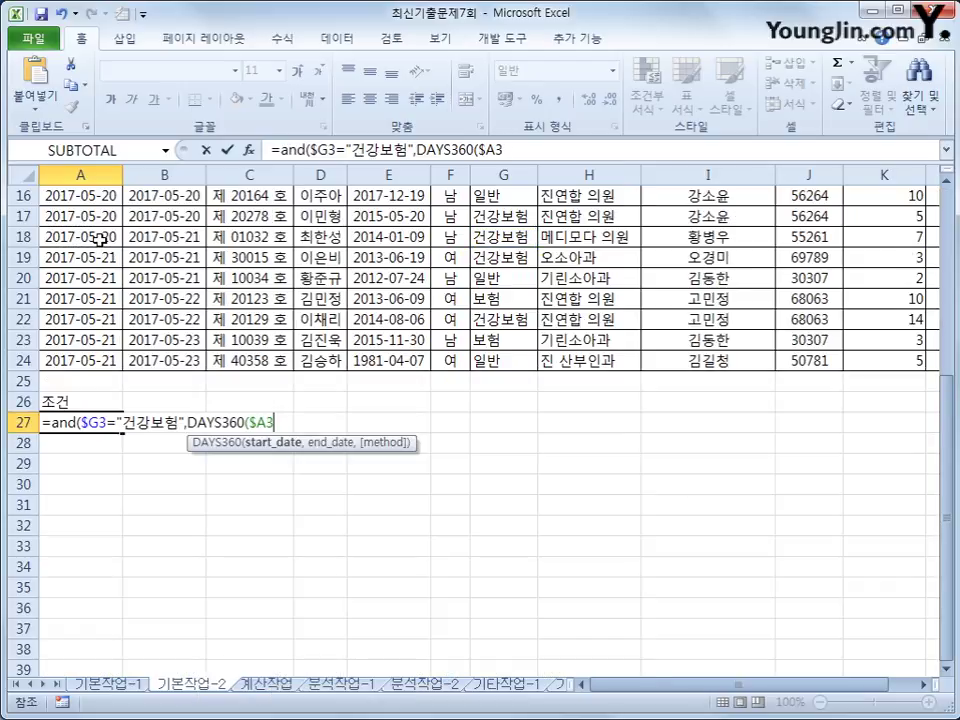
{"action": "type", "text": ","}
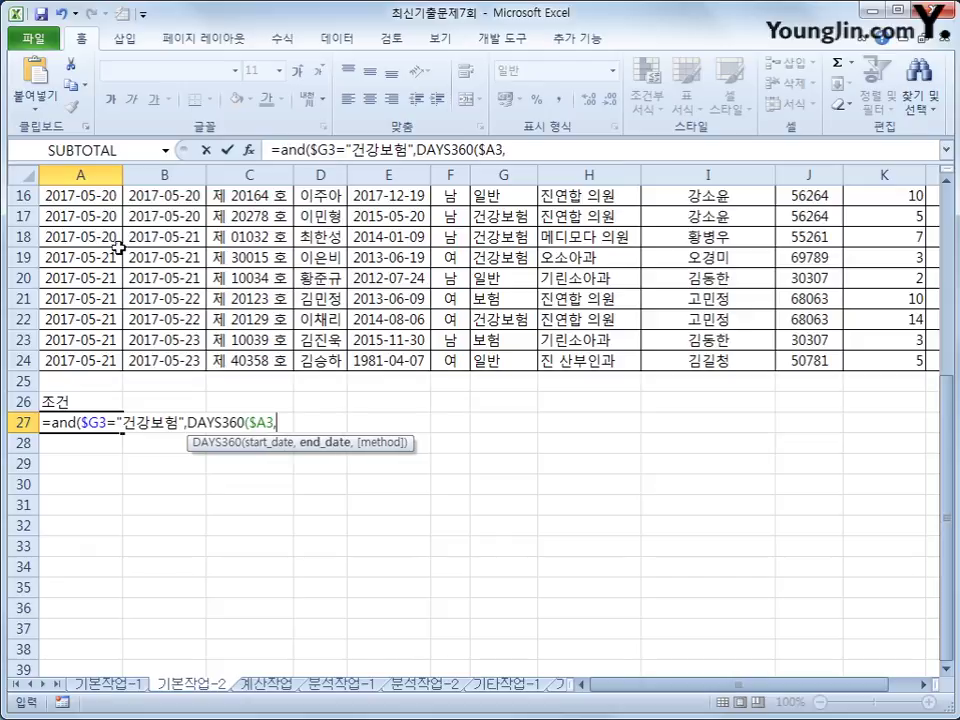
{"action": "scroll", "coordinate": [140, 235], "scroll_direction": "up", "scroll_amount": 5}
{"action": "left_click", "coordinate": [160, 237]}
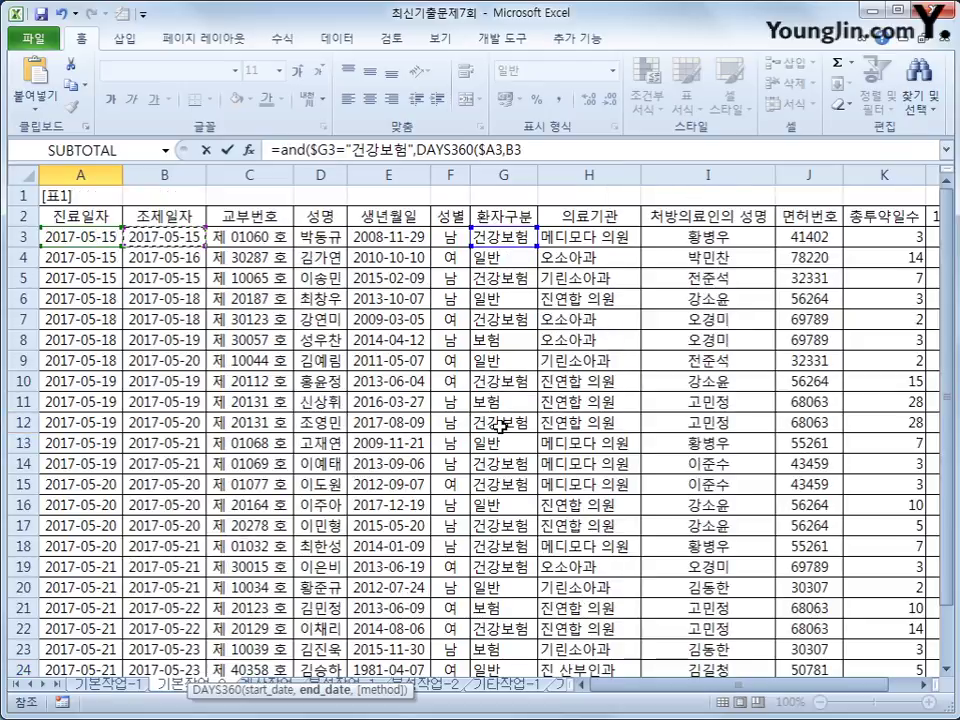
{"action": "key", "text": "F4"}
{"action": "key", "text": "F4"}
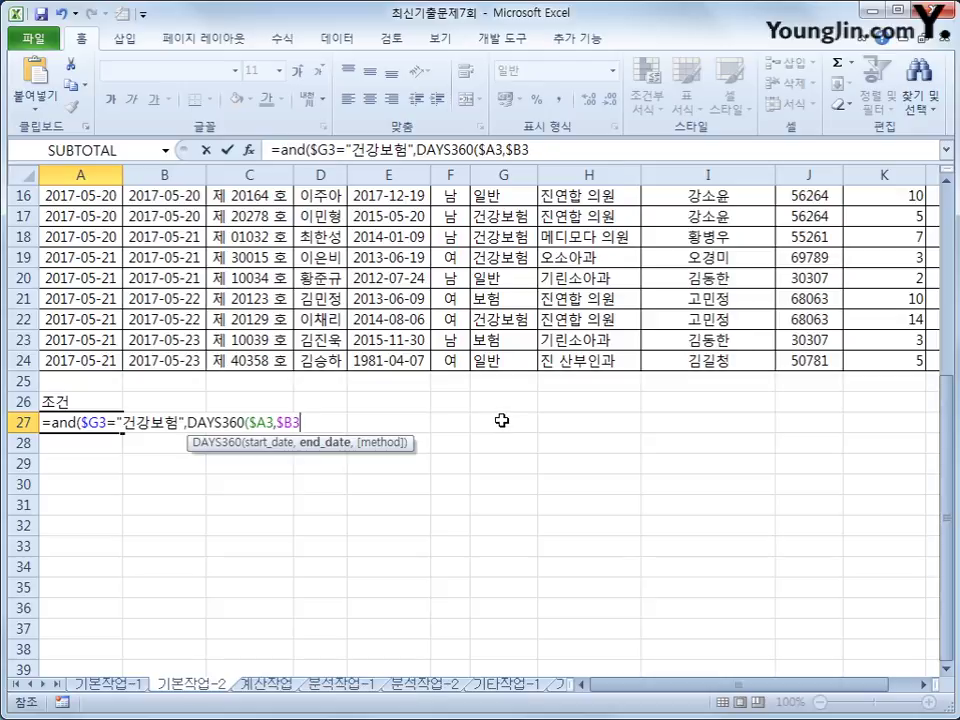
{"action": "type", "text": ")"}
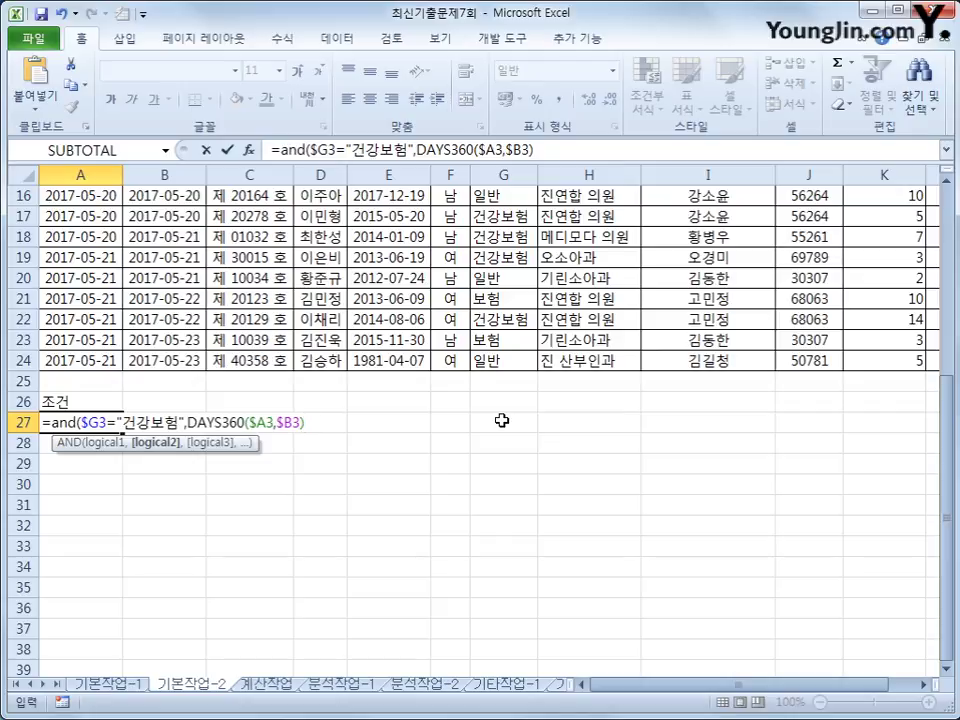
{"action": "type", "text": "<=1)"}
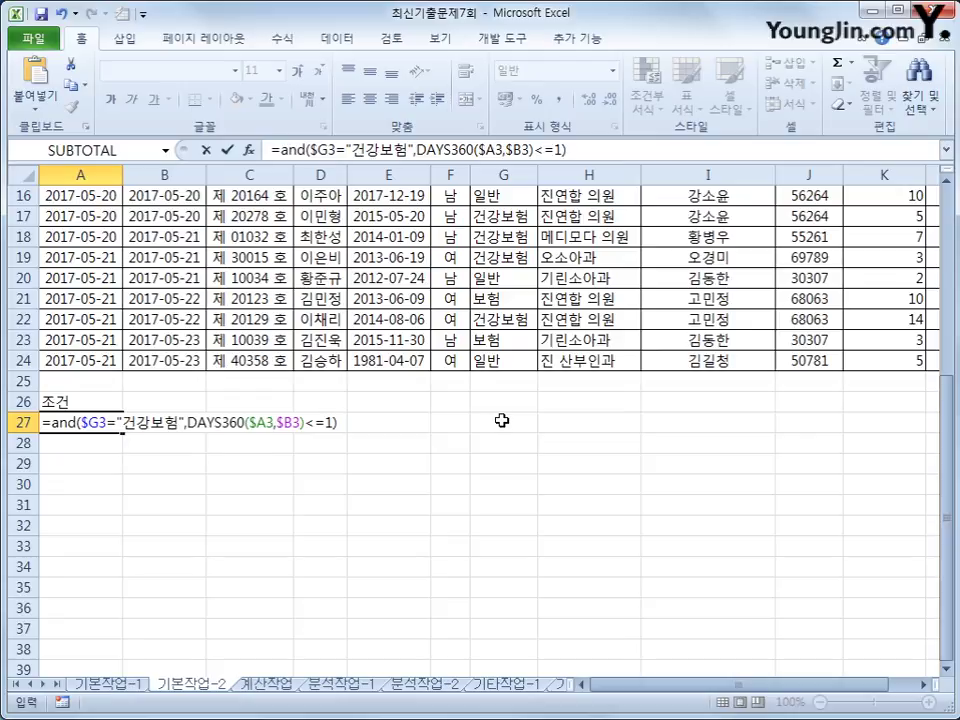
{"action": "key", "text": "Return"}
{"action": "scroll", "coordinate": [492, 414], "scroll_direction": "up", "scroll_amount": 2}
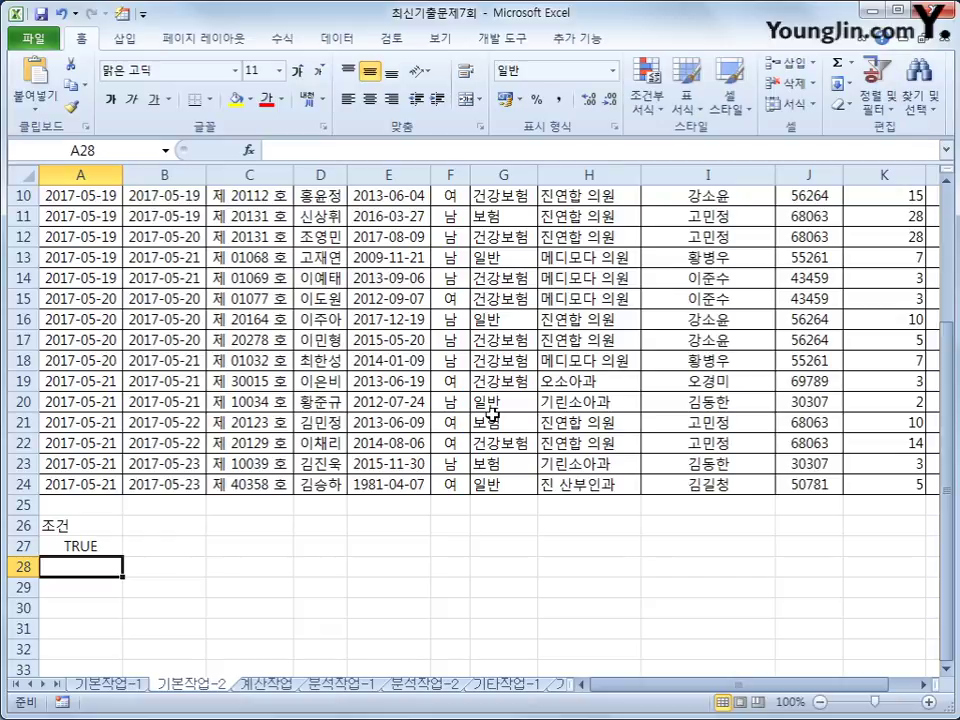
{"action": "scroll", "coordinate": [492, 414], "scroll_direction": "up", "scroll_amount": 3}
Step: Open Advanced Filter and set the list range to A2:L24
{"action": "left_click", "coordinate": [249, 339]}
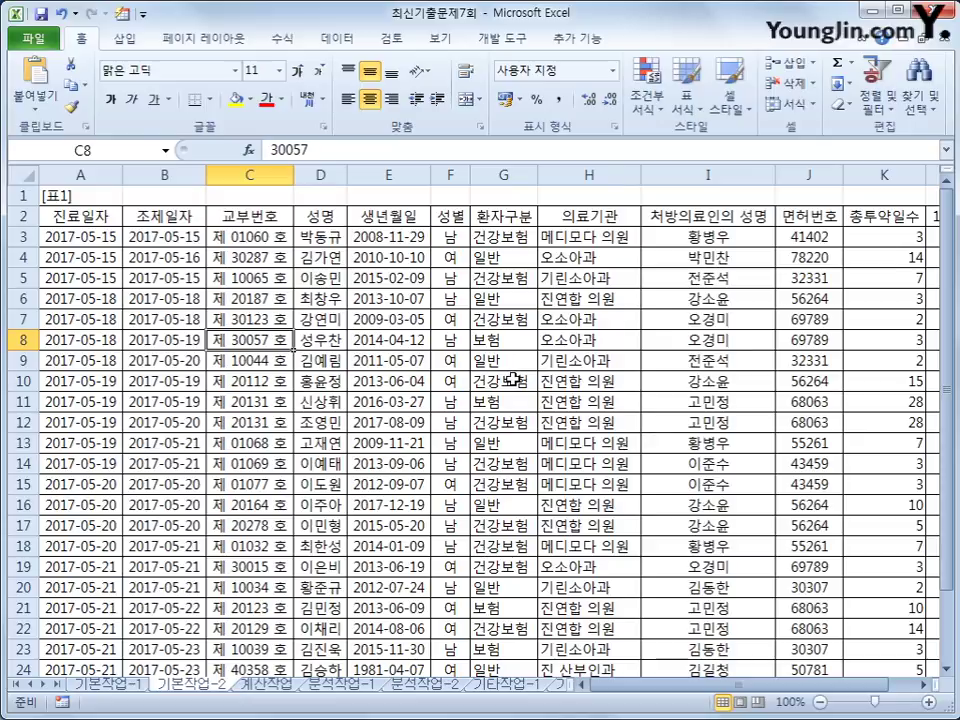
{"action": "left_click", "coordinate": [321, 41]}
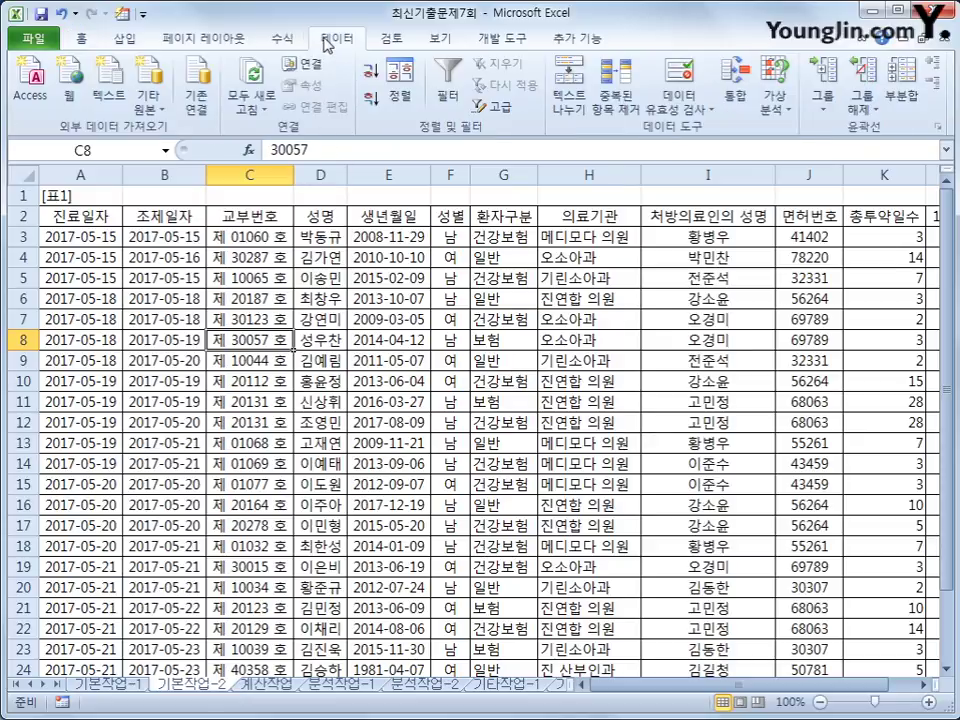
{"action": "left_click", "coordinate": [493, 116]}
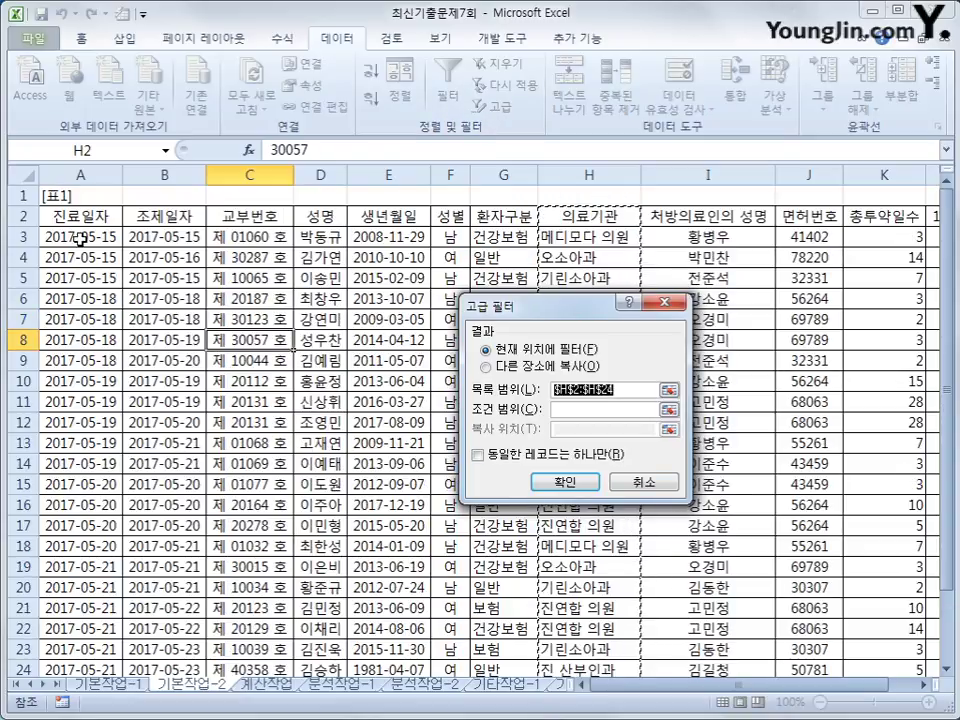
{"action": "left_click", "coordinate": [80, 216]}
{"action": "left_click_drag", "start_coordinate": [80, 216], "coordinate": [793, 596]}
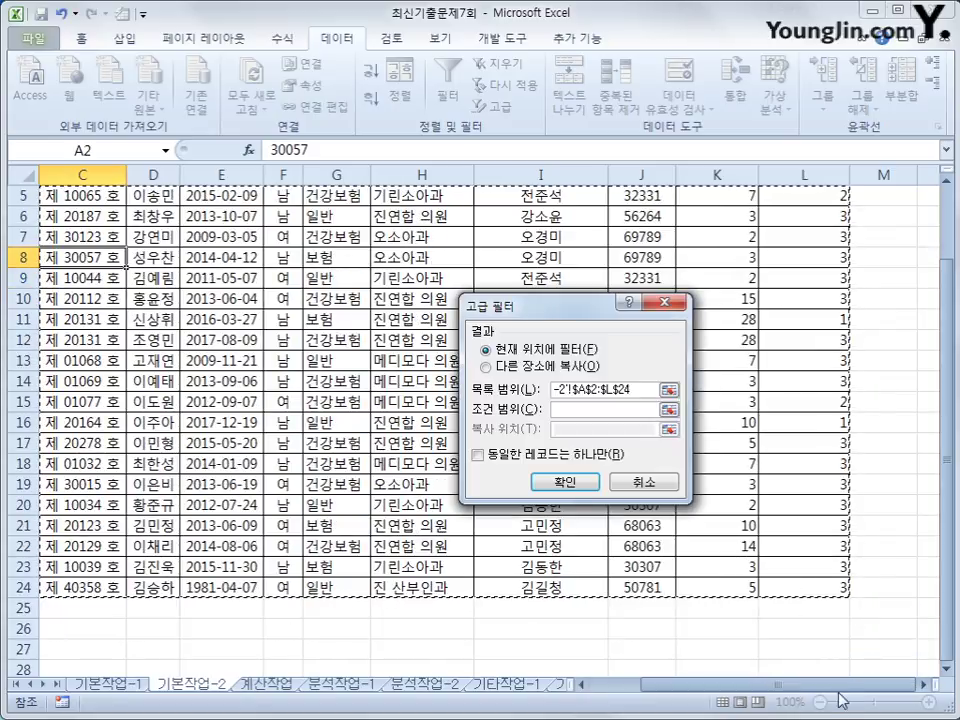
{"action": "scroll", "coordinate": [770, 690], "scroll_direction": "left", "scroll_amount": 3}
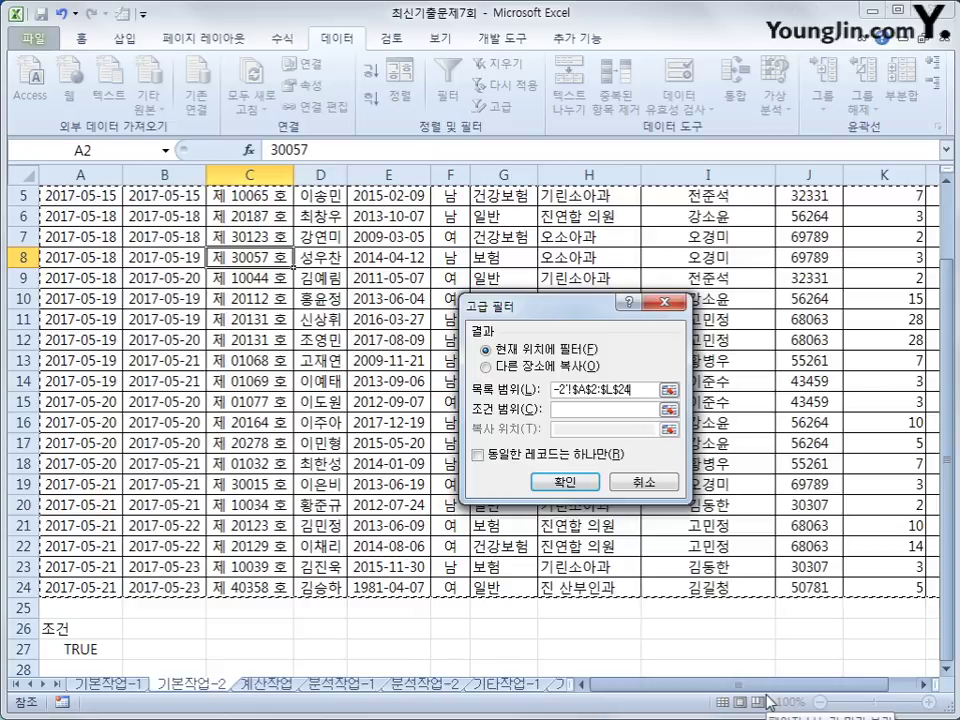
Step: Use criteria range A26:A27, copy results to A30, and run the filter
{"action": "left_click", "coordinate": [580, 410]}
{"action": "left_click_drag", "start_coordinate": [68, 628], "coordinate": [75, 650]}
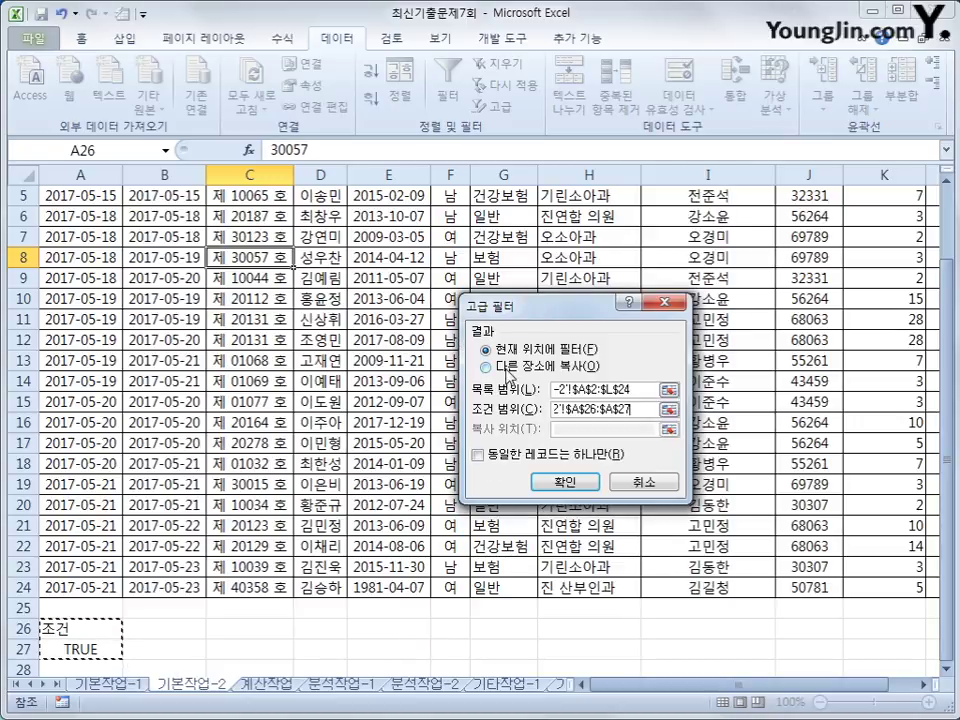
{"action": "left_click", "coordinate": [487, 367]}
{"action": "left_click", "coordinate": [570, 428]}
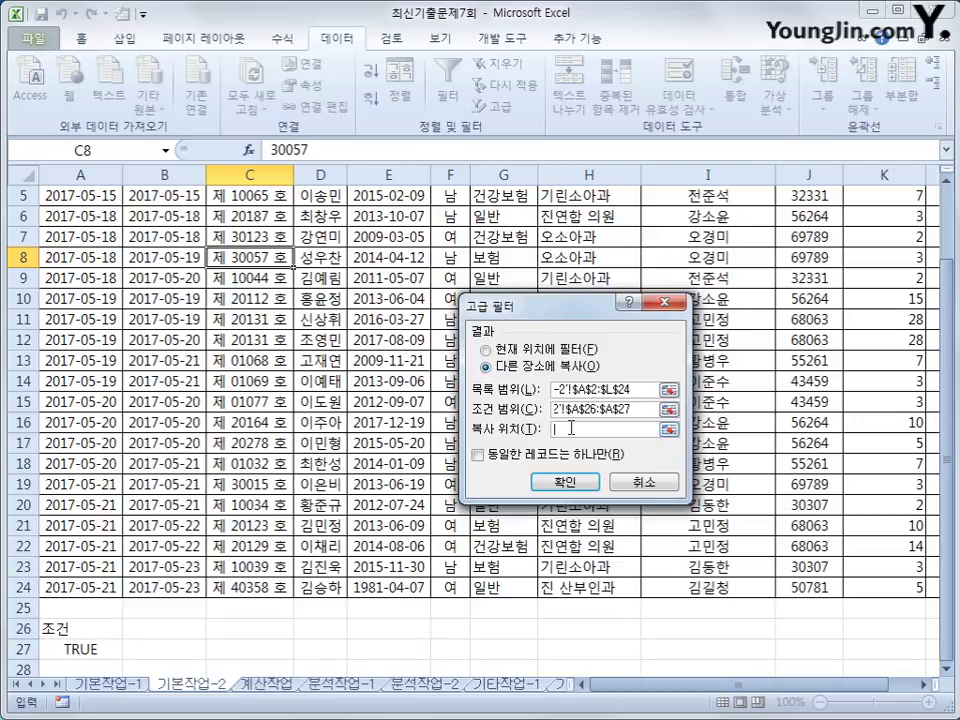
{"action": "scroll", "coordinate": [197, 612], "scroll_direction": "down", "scroll_amount": 2}
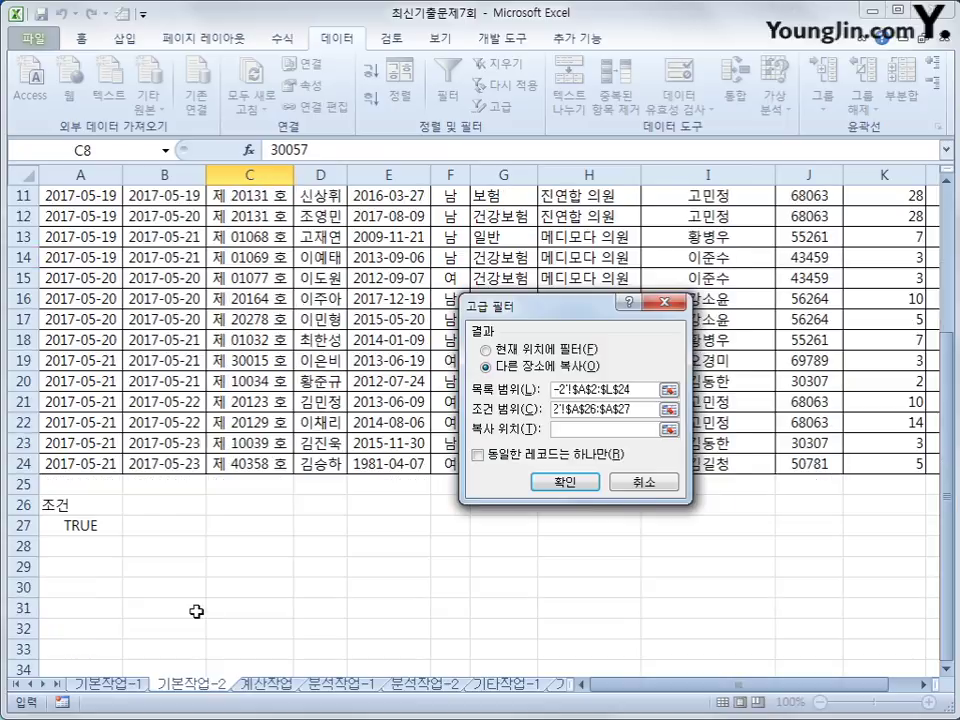
{"action": "left_click", "coordinate": [80, 586]}
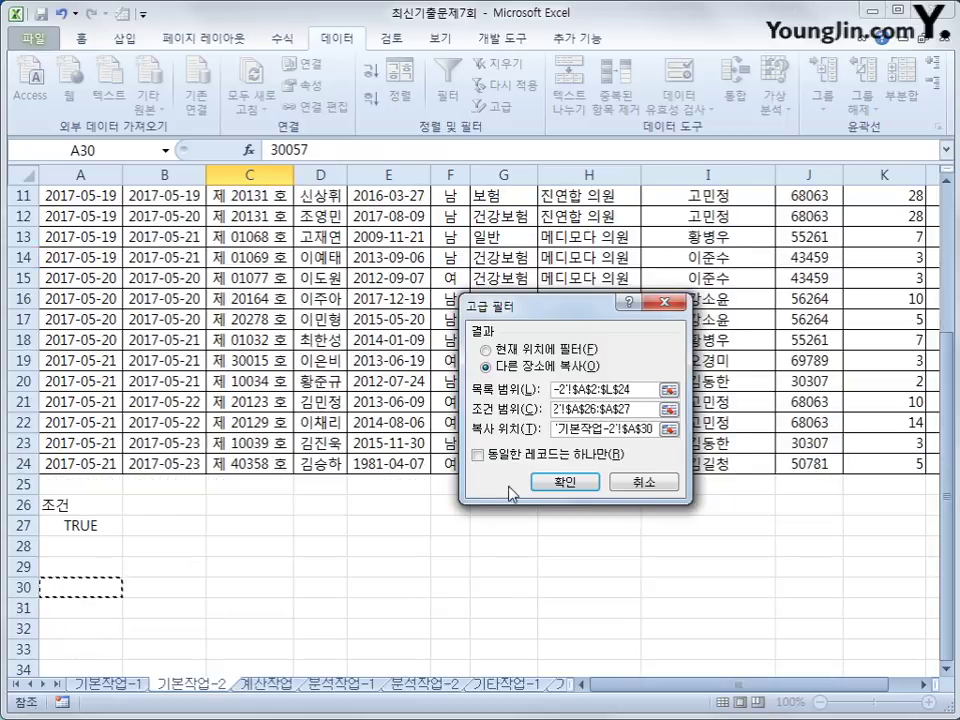
{"action": "left_click", "coordinate": [548, 482]}
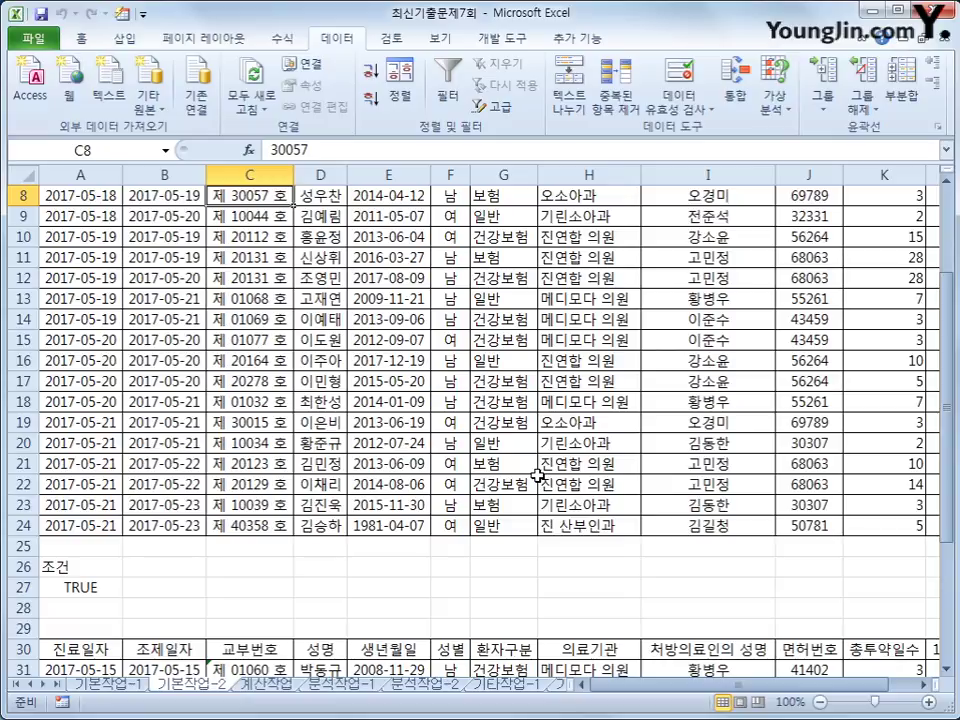
{"action": "scroll", "coordinate": [538, 476], "scroll_direction": "down", "scroll_amount": 6}
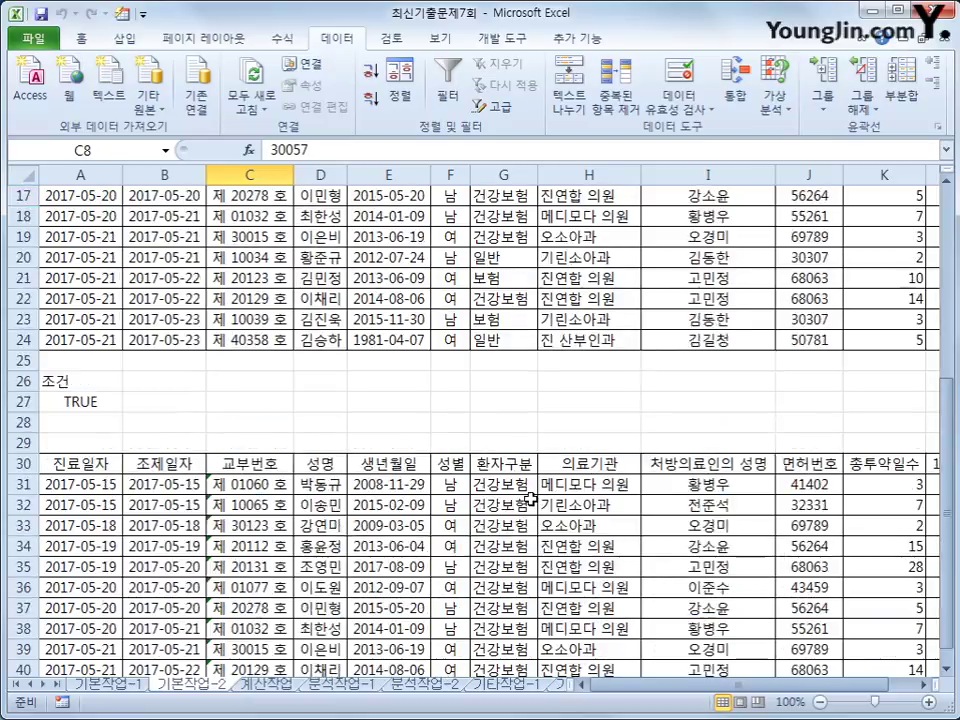
{"action": "scroll", "coordinate": [530, 497], "scroll_direction": "up", "scroll_amount": 1}
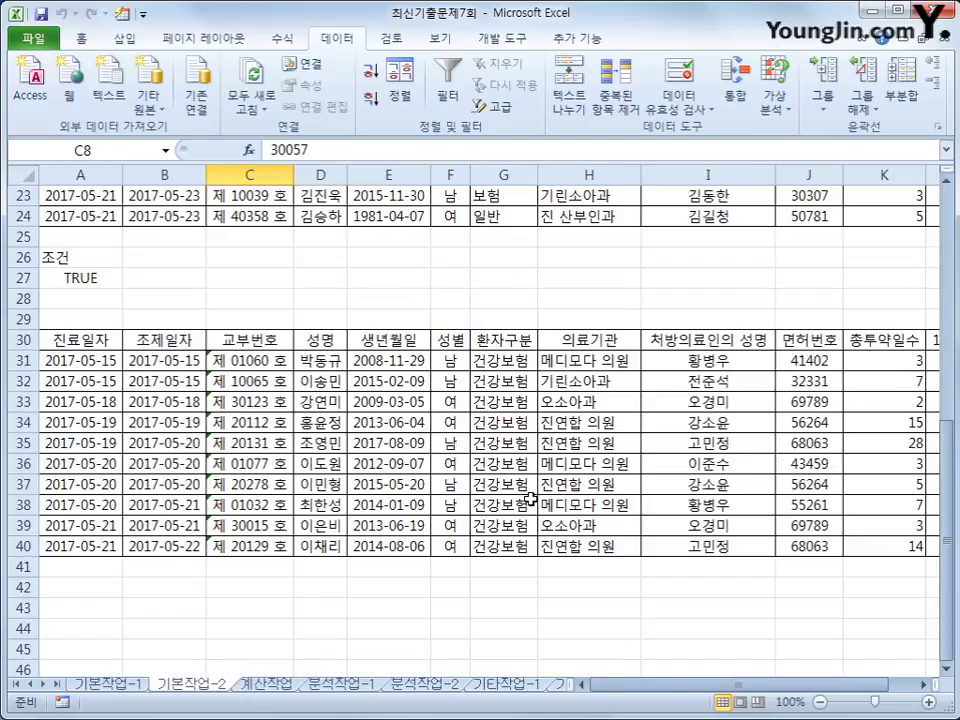
{"action": "scroll", "coordinate": [524, 498], "scroll_direction": "up", "scroll_amount": 1}
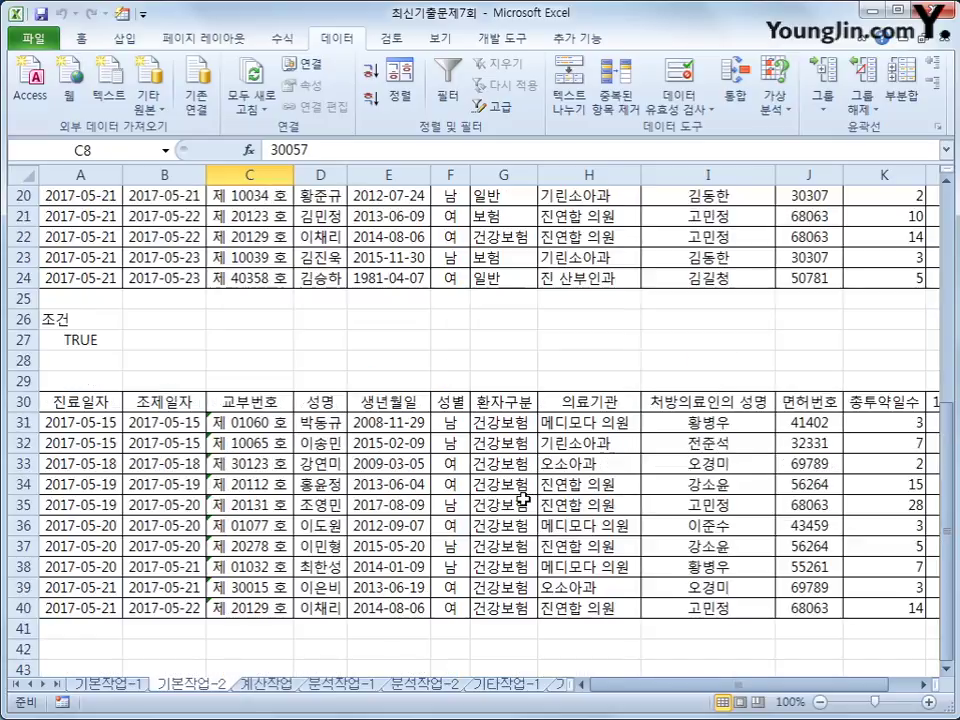
{"action": "left_click", "coordinate": [73, 336]}
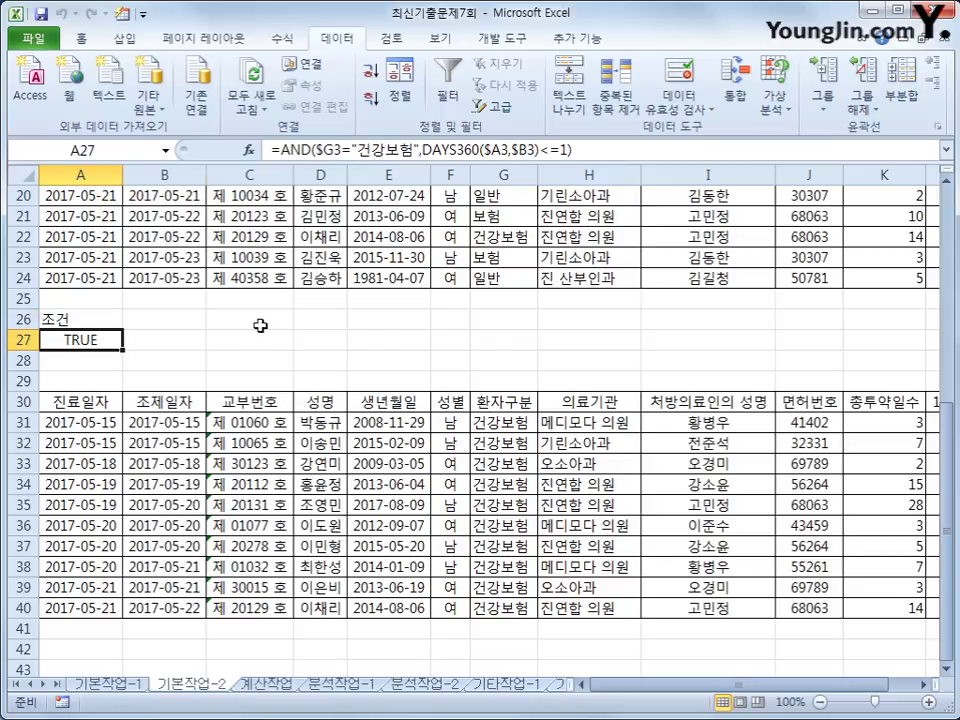
{"action": "left_click", "coordinate": [258, 326]}
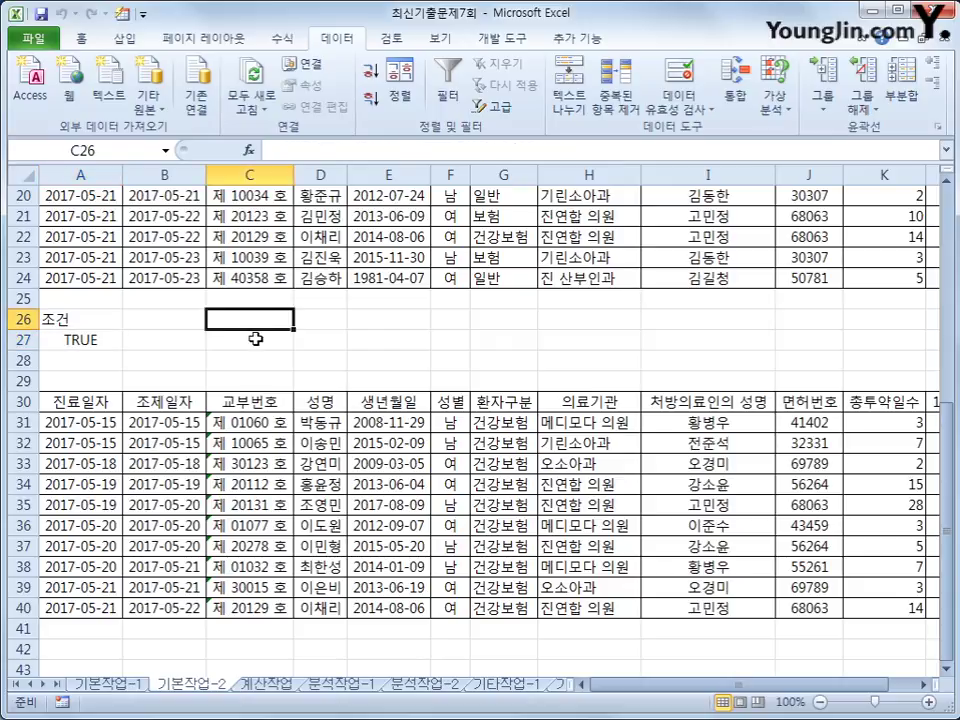
Step: Enter =DAYS360(A3,B3) in C26, which returns 0
{"action": "type", "text": "=dasy"}
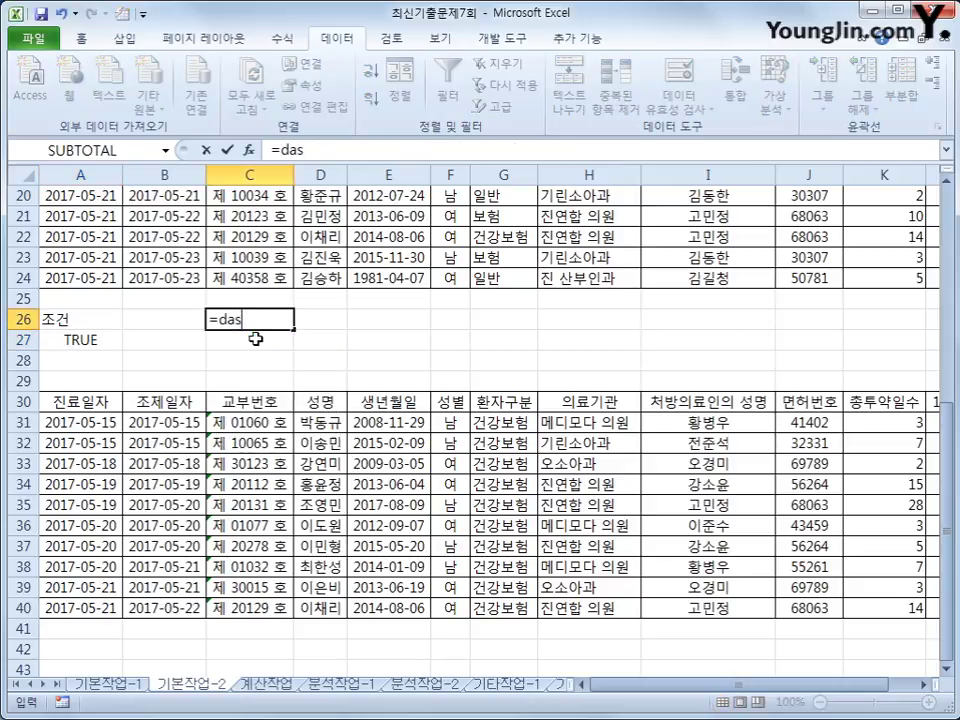
{"action": "key", "text": "BackSpace"}
{"action": "key", "text": "BackSpace"}
{"action": "type", "text": "ys"}
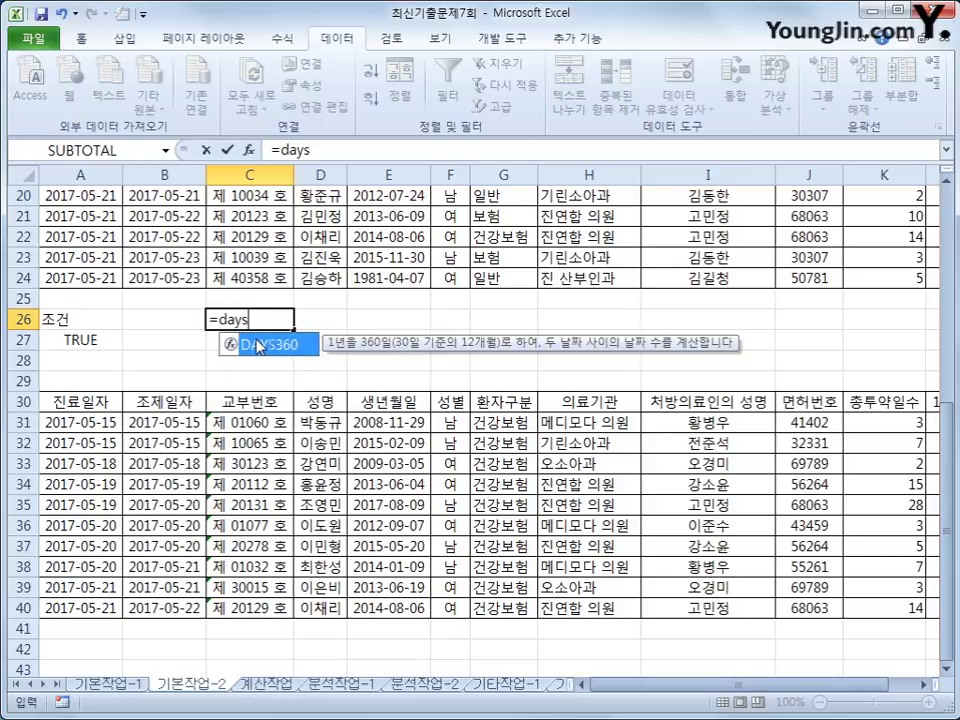
{"action": "key", "text": "Tab"}
{"action": "scroll", "coordinate": [171, 332], "scroll_direction": "up", "scroll_amount": 6}
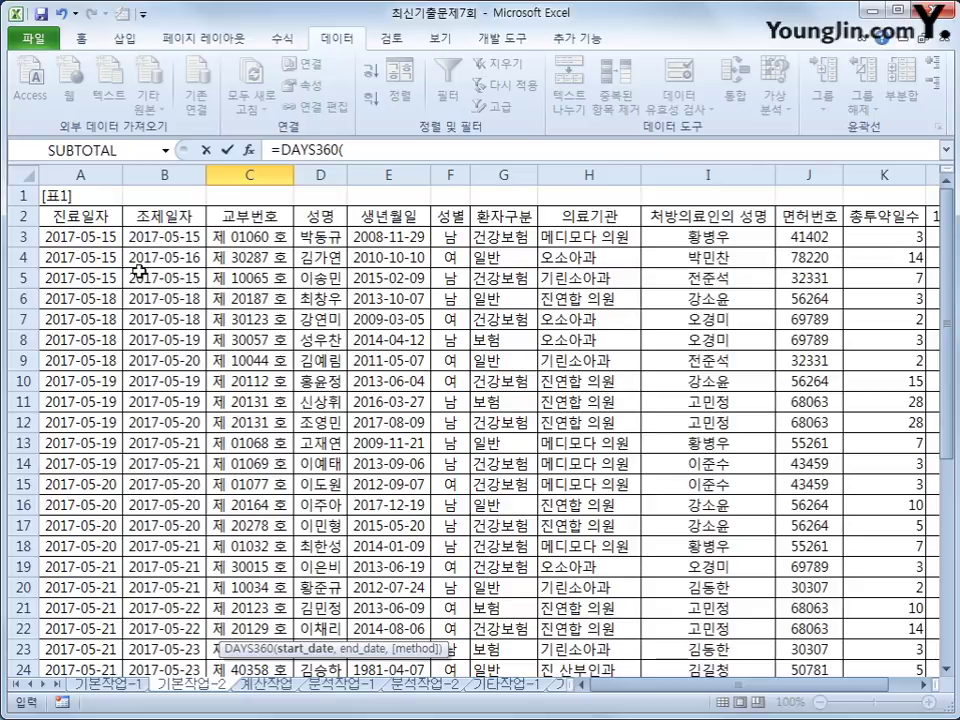
{"action": "left_click", "coordinate": [84, 238]}
{"action": "type", "text": ","}
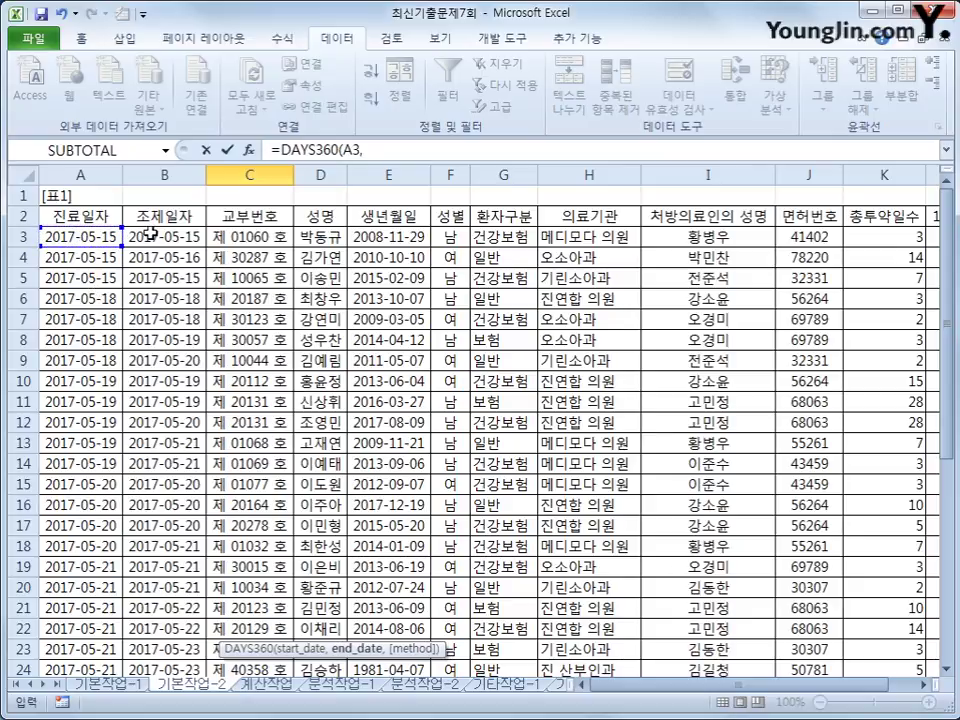
{"action": "left_click", "coordinate": [130, 238]}
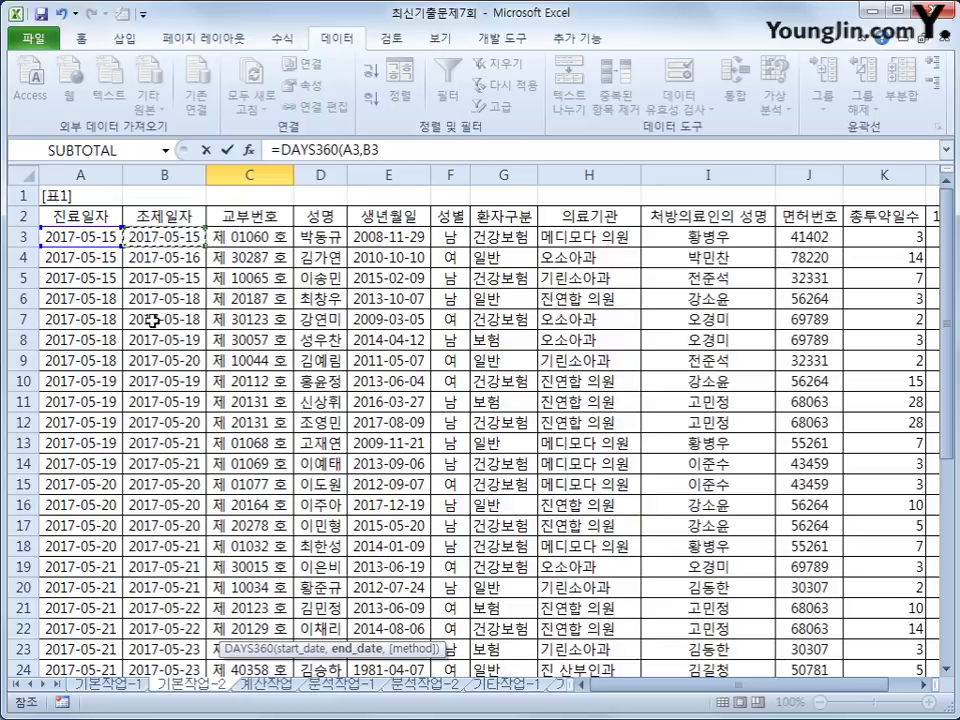
{"action": "type", "text": ")"}
{"action": "key", "text": "Return"}
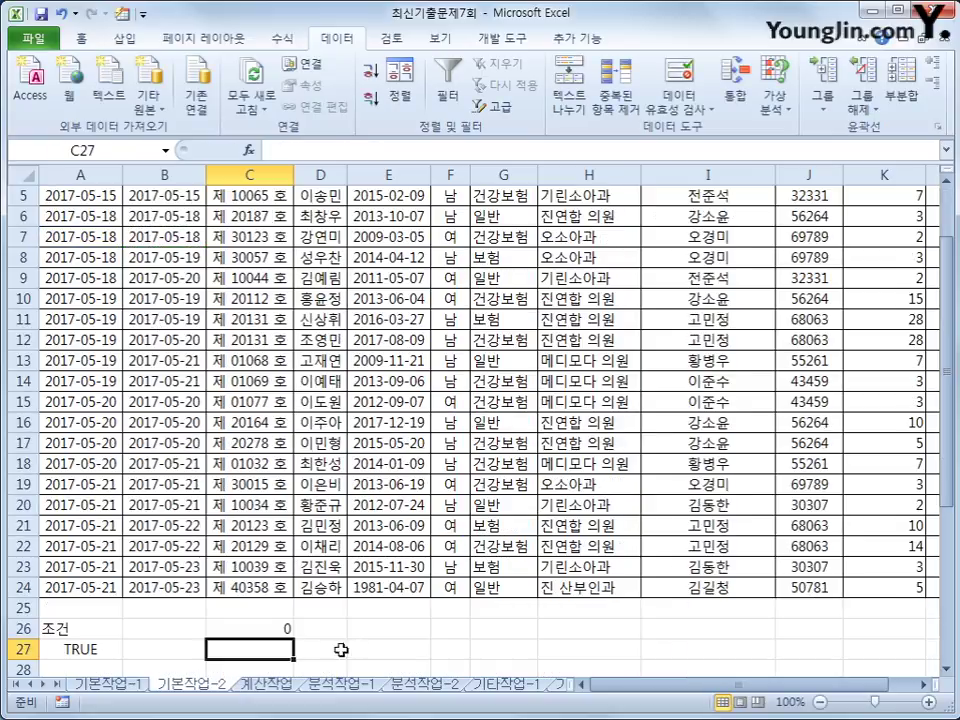
{"action": "left_click", "coordinate": [264, 628]}
Step: Enter =DAYS360(A4,B4) in C27, returning 1, and compare it with C26
{"action": "left_click", "coordinate": [272, 652]}
{"action": "type", "text": "=days"}
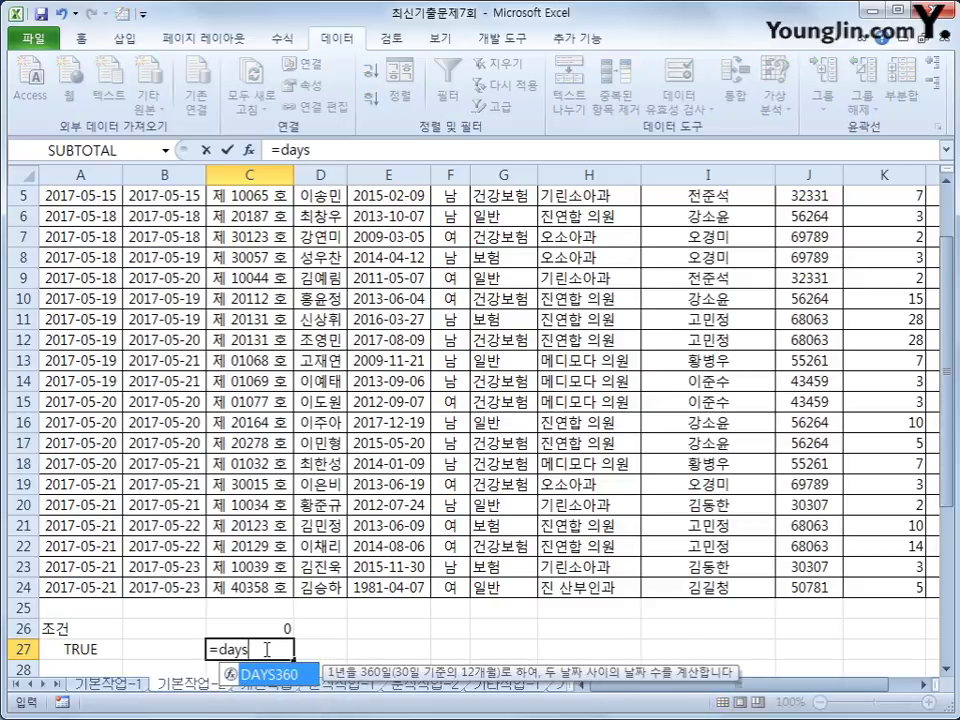
{"action": "key", "text": "Tab"}
{"action": "scroll", "coordinate": [266, 651], "scroll_direction": "up", "scroll_amount": 2}
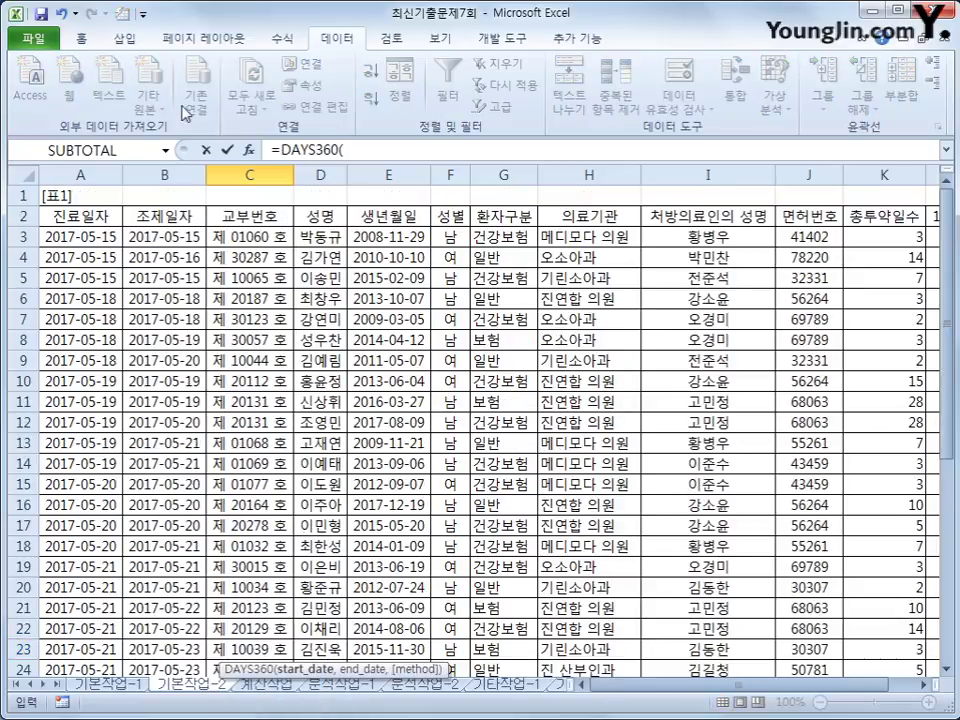
{"action": "left_click", "coordinate": [105, 254]}
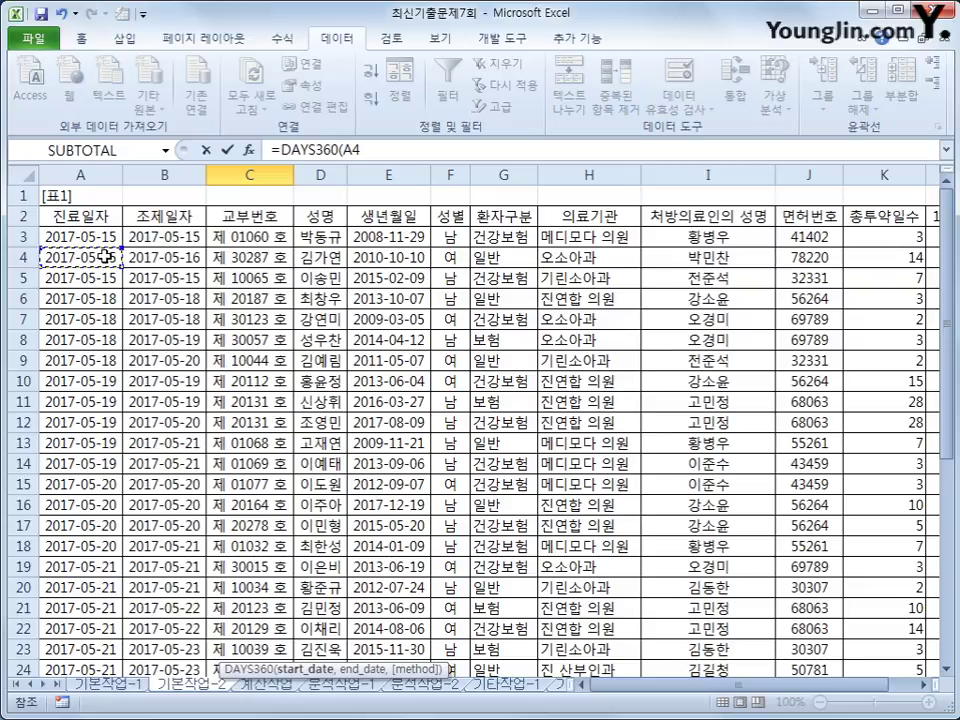
{"action": "type", "text": ","}
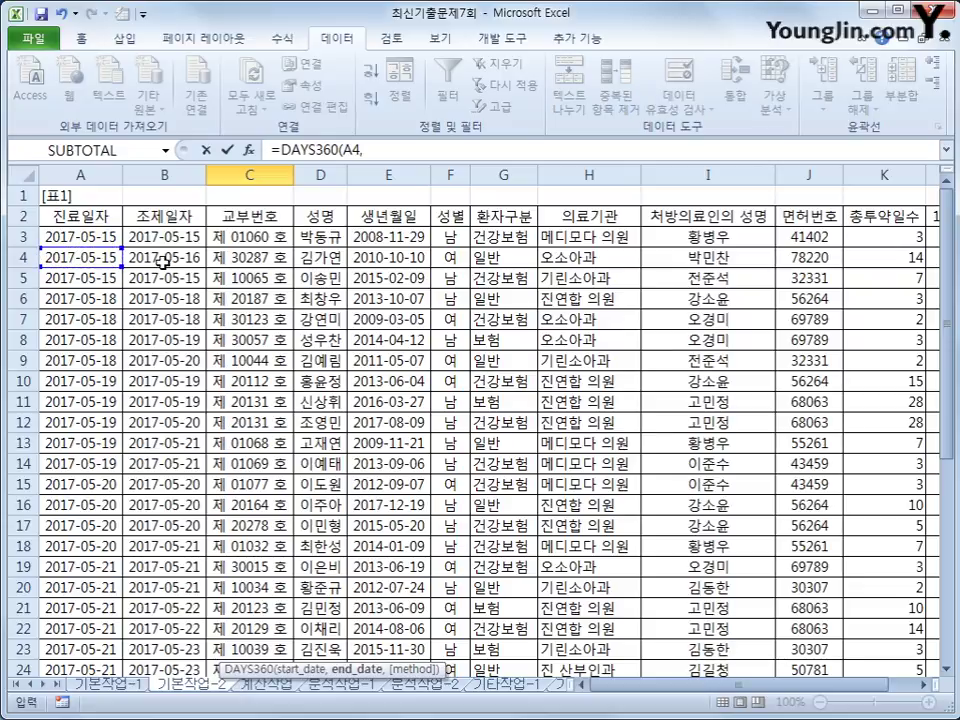
{"action": "left_click", "coordinate": [162, 262]}
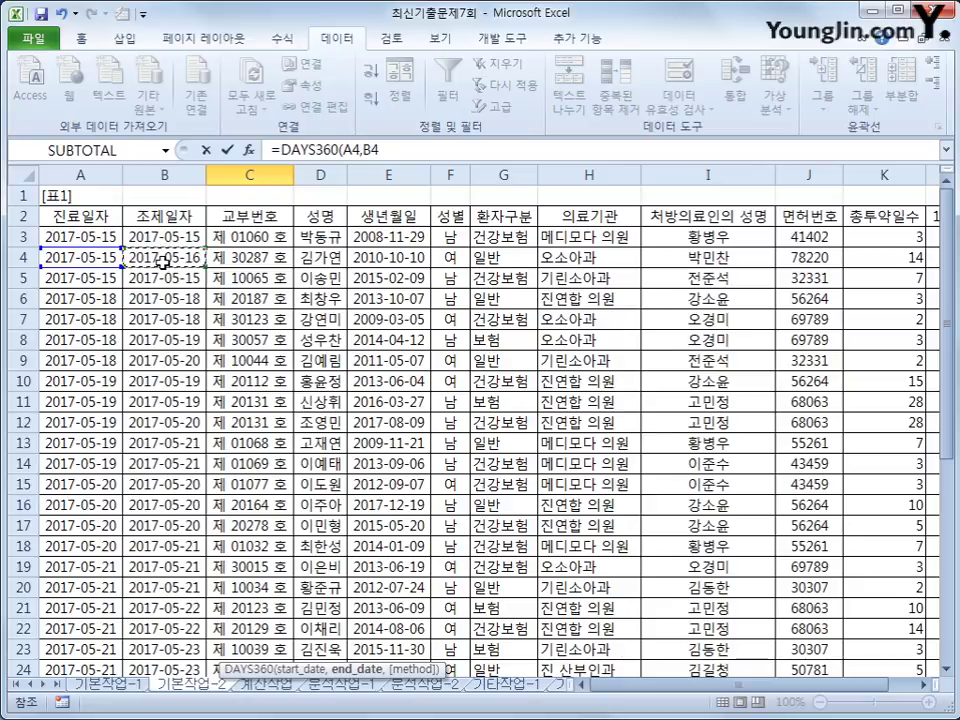
{"action": "type", "text": ")"}
{"action": "key", "text": "Return"}
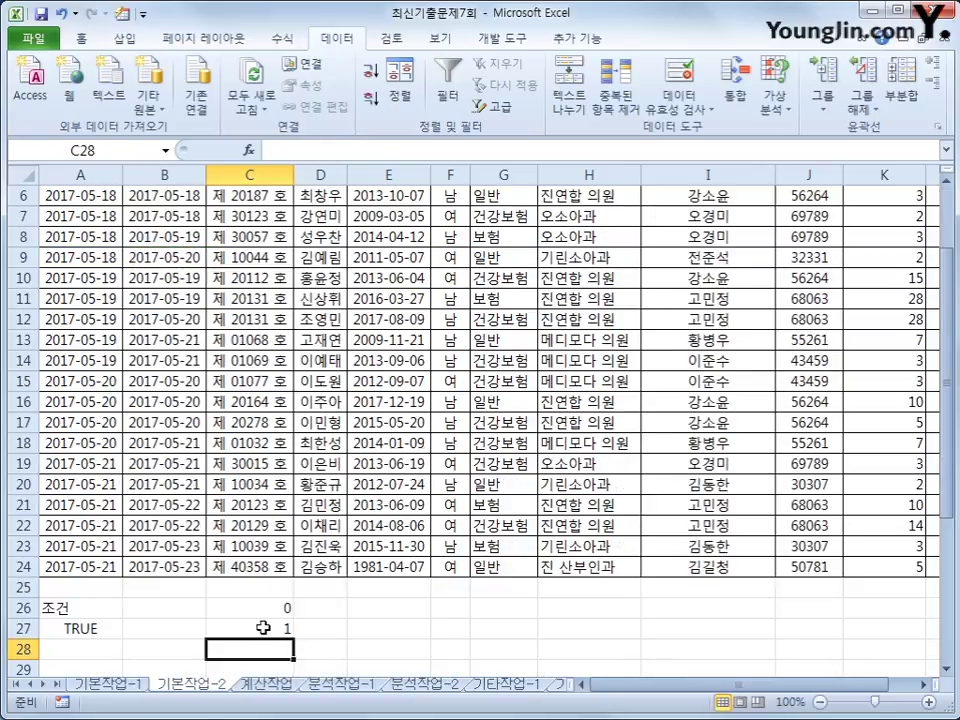
{"action": "left_click", "coordinate": [250, 628]}
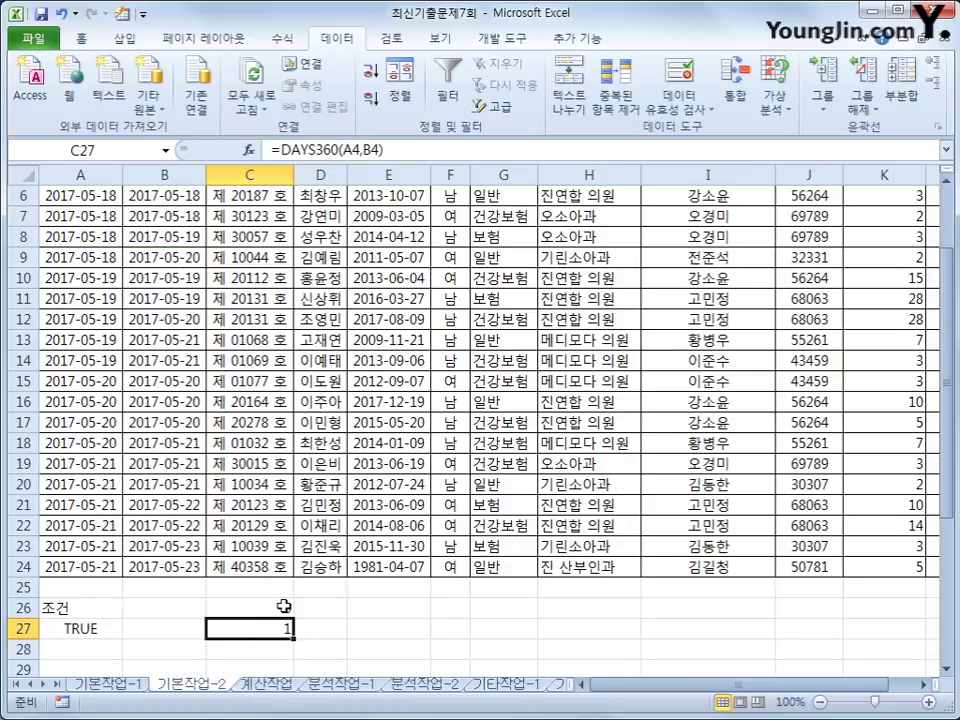
{"action": "key", "text": "Up"}
{"action": "left_click", "coordinate": [281, 628]}
{"action": "left_click", "coordinate": [110, 628]}
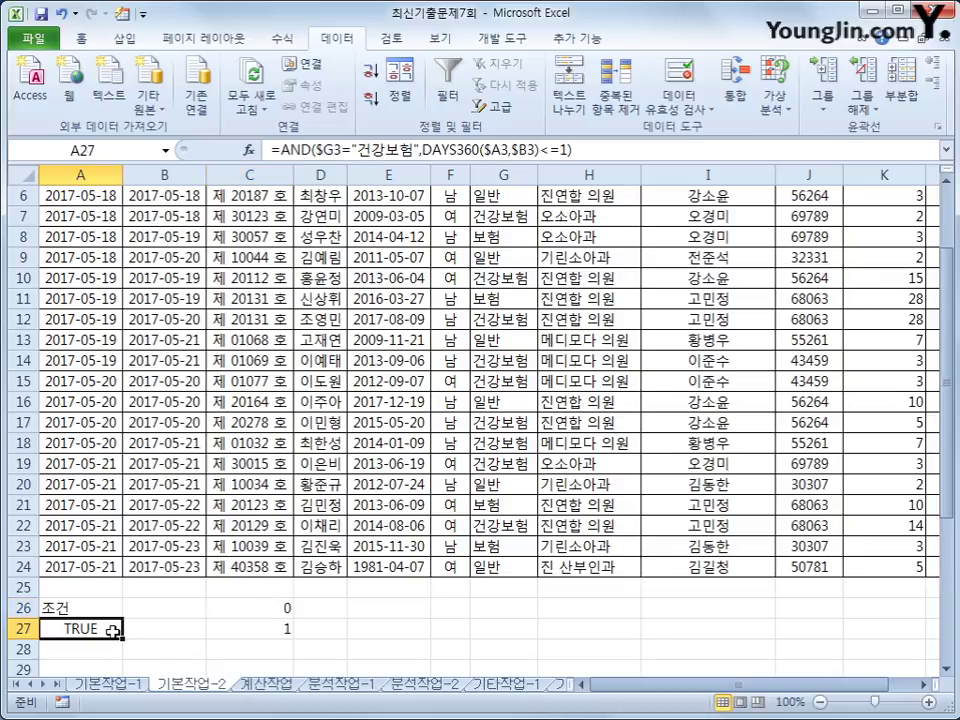
{"action": "left_click", "coordinate": [568, 151]}
{"action": "mouse_move", "coordinate": [541, 151]}
{"action": "left_mouse_down"}
{"action": "mouse_move", "coordinate": [561, 151]}
{"action": "mouse_move", "coordinate": [553, 151]}
{"action": "left_mouse_up"}
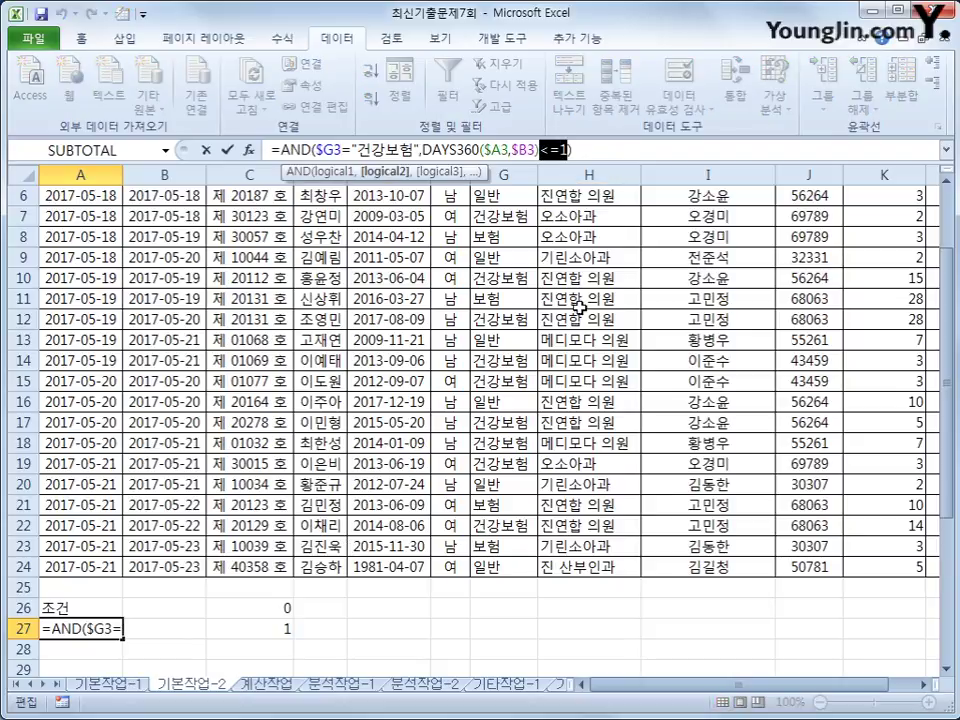
{"action": "key", "text": "shift+Left"}
{"action": "key", "text": "shift+Left"}
{"action": "left_click_drag", "start_coordinate": [551, 150], "coordinate": [568, 150]}
{"action": "key", "text": "ctrl+Return"}
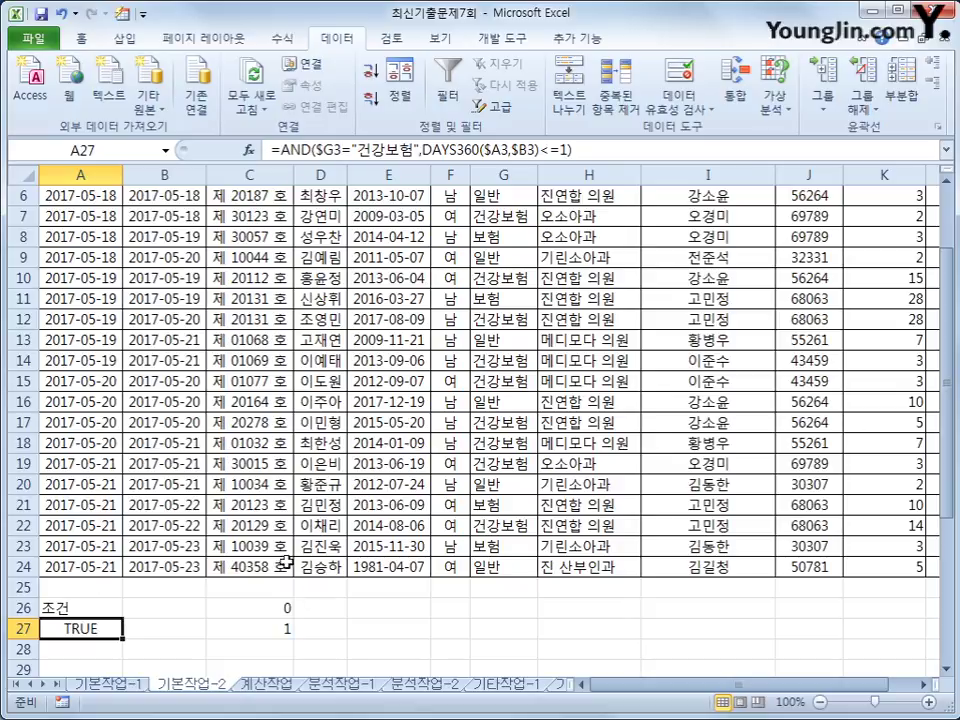
{"action": "left_click", "coordinate": [103, 566]}
{"action": "left_click", "coordinate": [191, 566]}
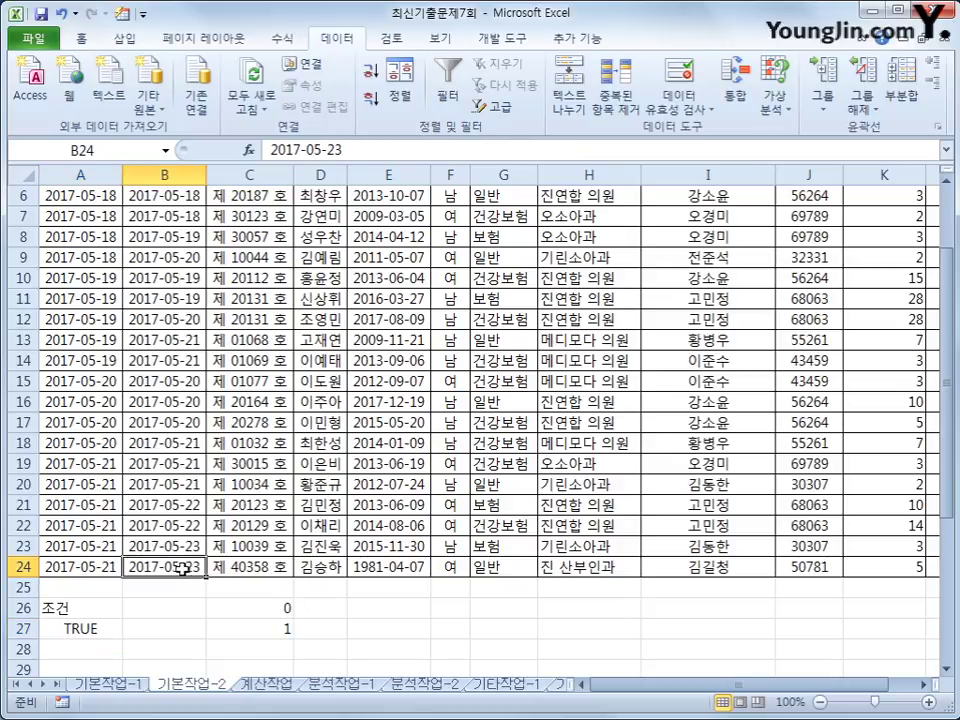
Step: Enter a test formula =DAYS360(A24,B24) in C28
{"action": "left_click", "coordinate": [265, 647]}
{"action": "type", "text": "=days"}
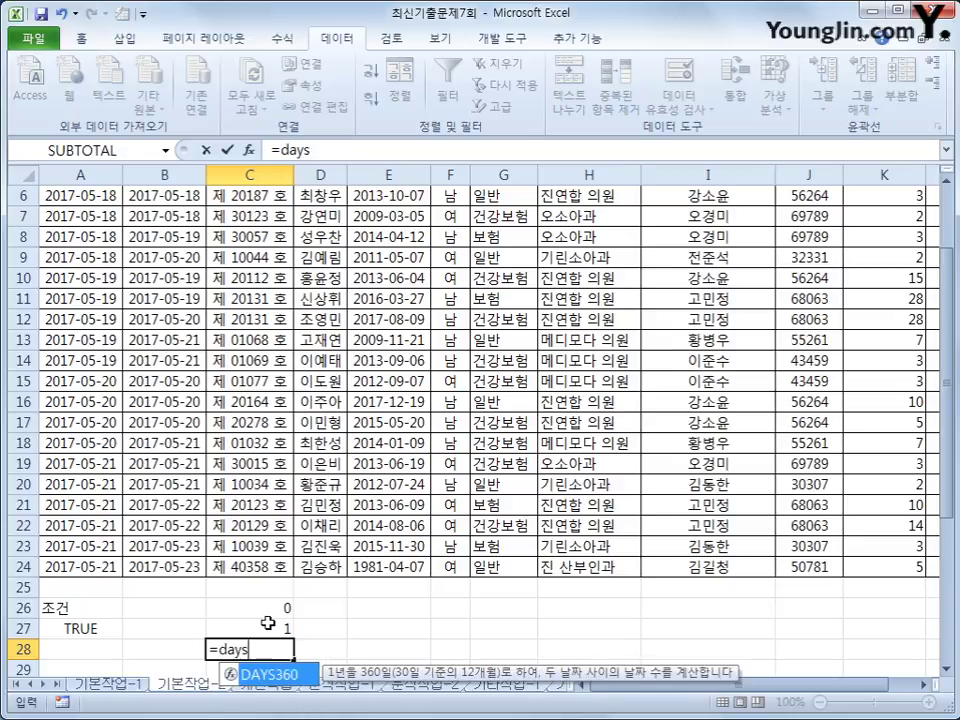
{"action": "key", "text": "Tab"}
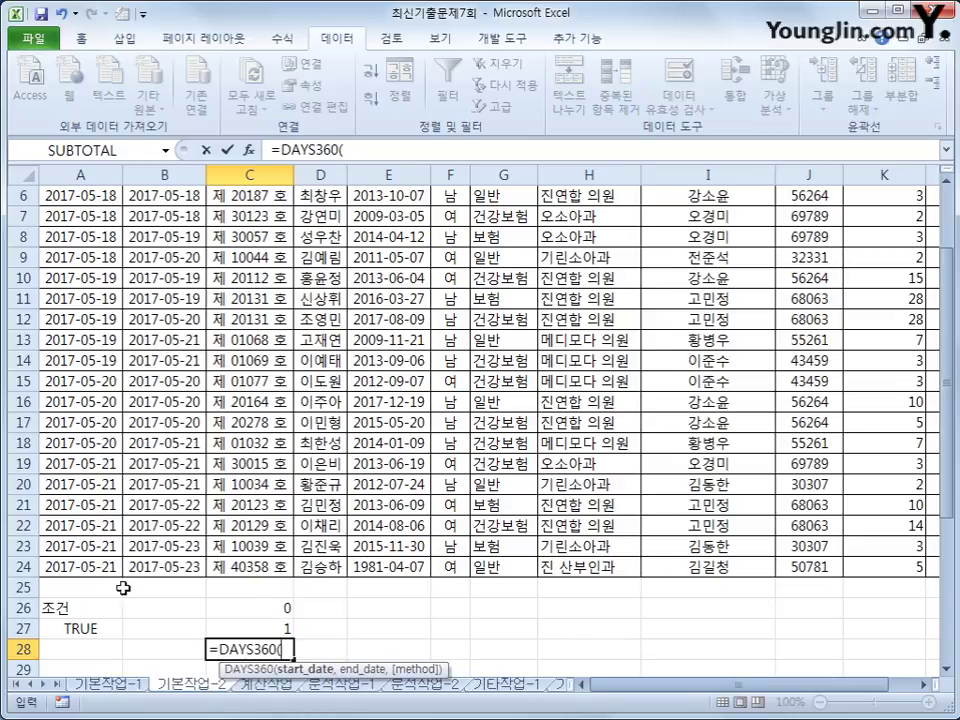
{"action": "left_click", "coordinate": [85, 566]}
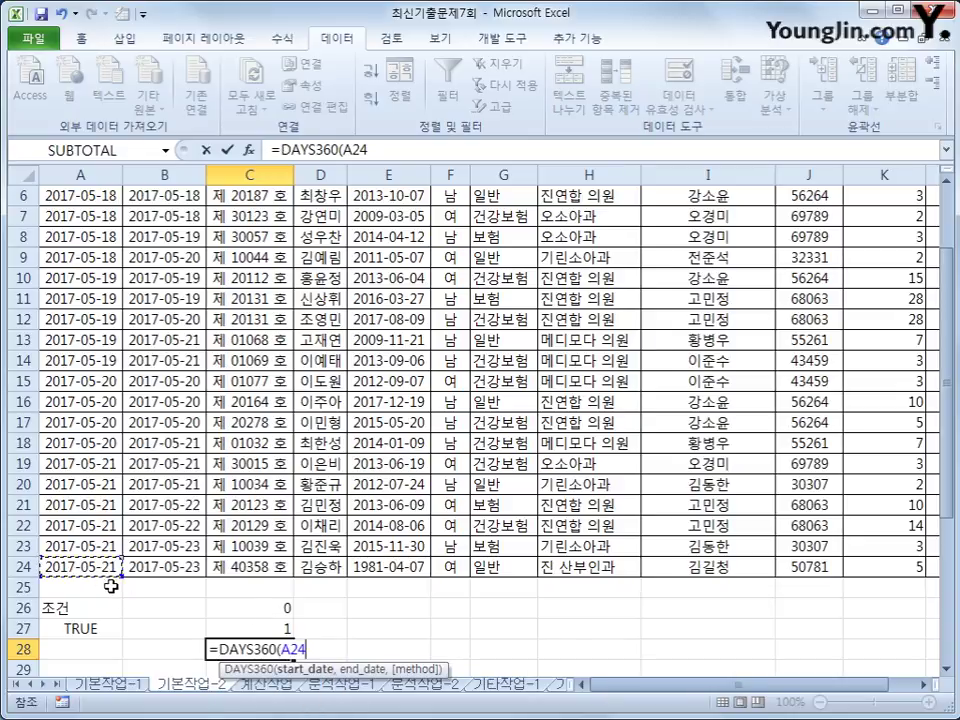
{"action": "type", "text": ","}
{"action": "left_click", "coordinate": [181, 567]}
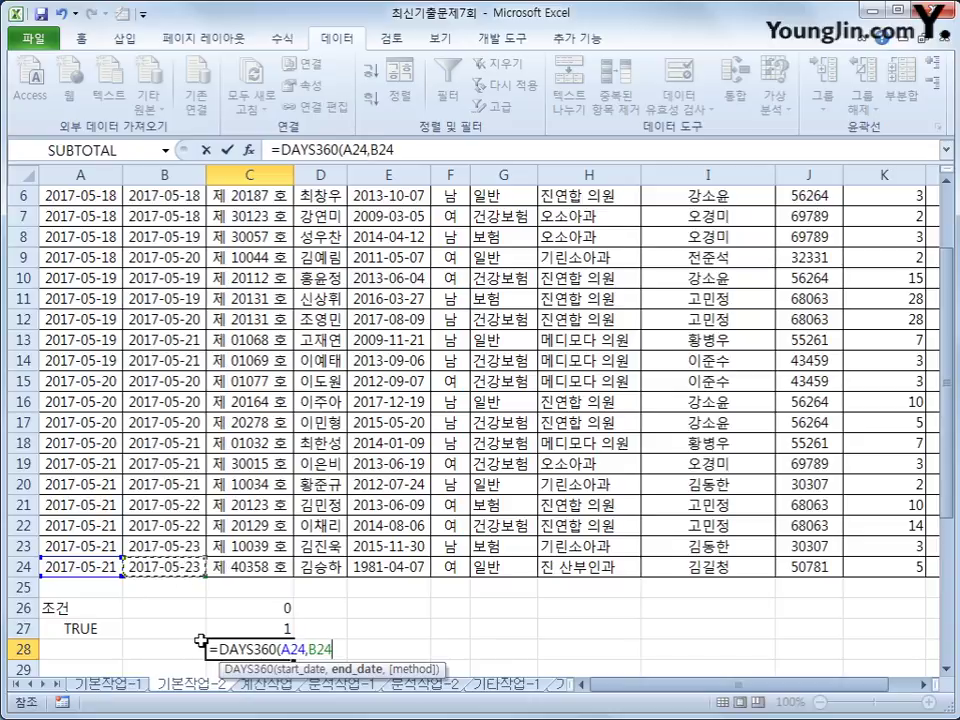
{"action": "type", "text": ")"}
{"action": "key", "text": "Return"}
{"action": "left_click", "coordinate": [268, 628]}
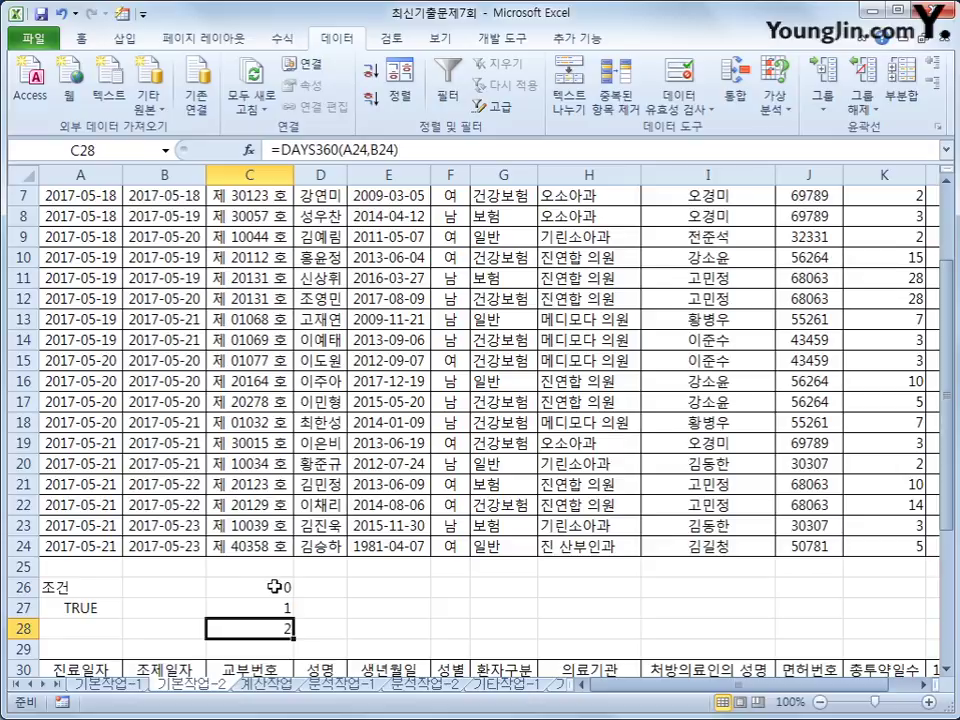
Step: Delete the test values in C26:C28 and review A27's <=1 criteria formula
{"action": "left_click_drag", "start_coordinate": [274, 587], "coordinate": [272, 614]}
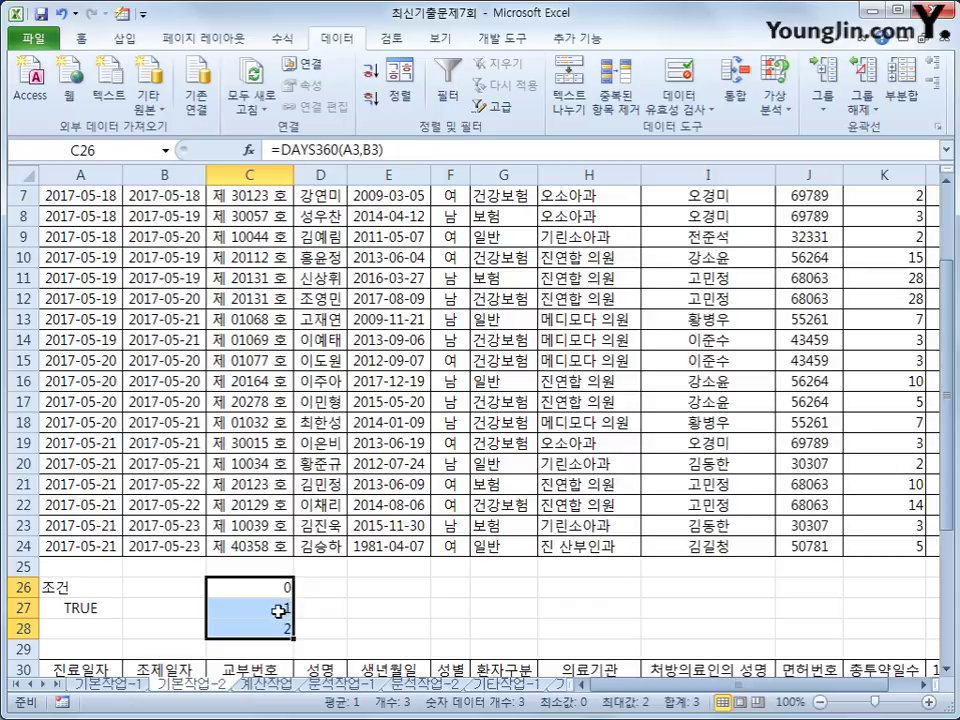
{"action": "key", "text": "Delete"}
{"action": "left_click", "coordinate": [100, 607]}
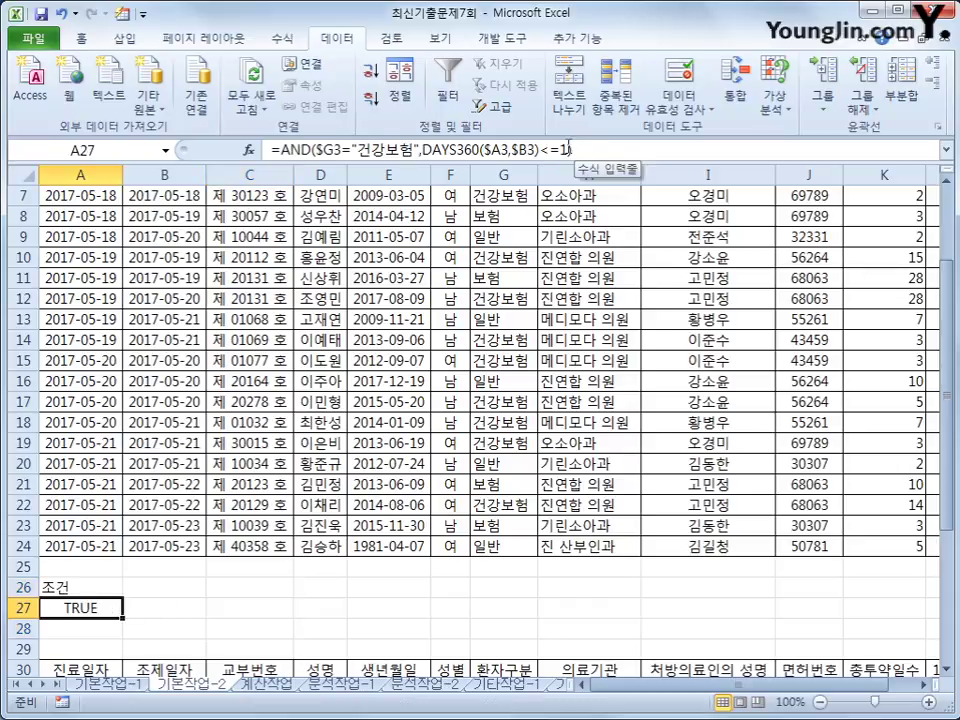
{"action": "left_click_drag", "start_coordinate": [567, 149], "coordinate": [540, 149]}
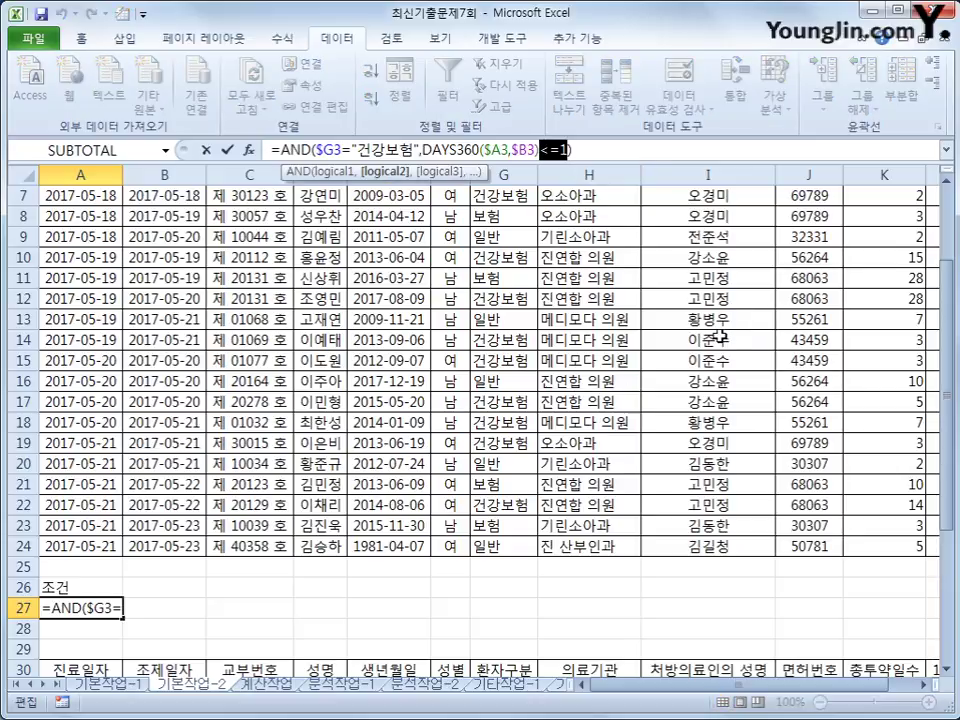
{"action": "key", "text": "Return"}
{"action": "scroll", "coordinate": [459, 551], "scroll_direction": "up", "scroll_amount": 2}
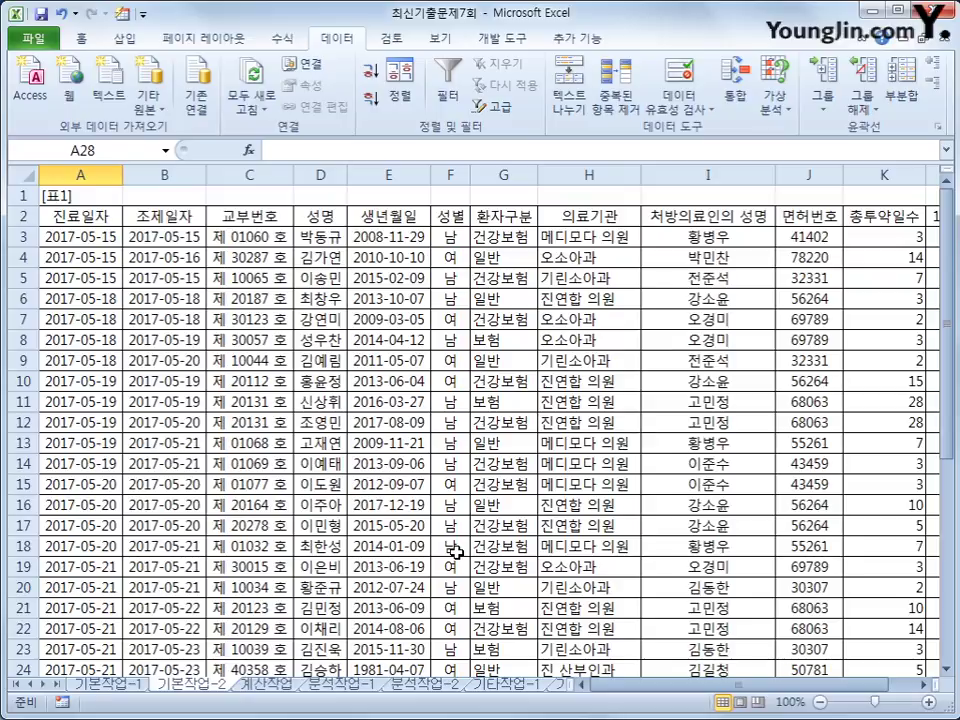
Step: Select A3:L24 and create a new conditional formatting rule based on a formula
{"action": "left_click", "coordinate": [100, 236]}
{"action": "left_click_drag", "start_coordinate": [100, 236], "coordinate": [805, 625]}
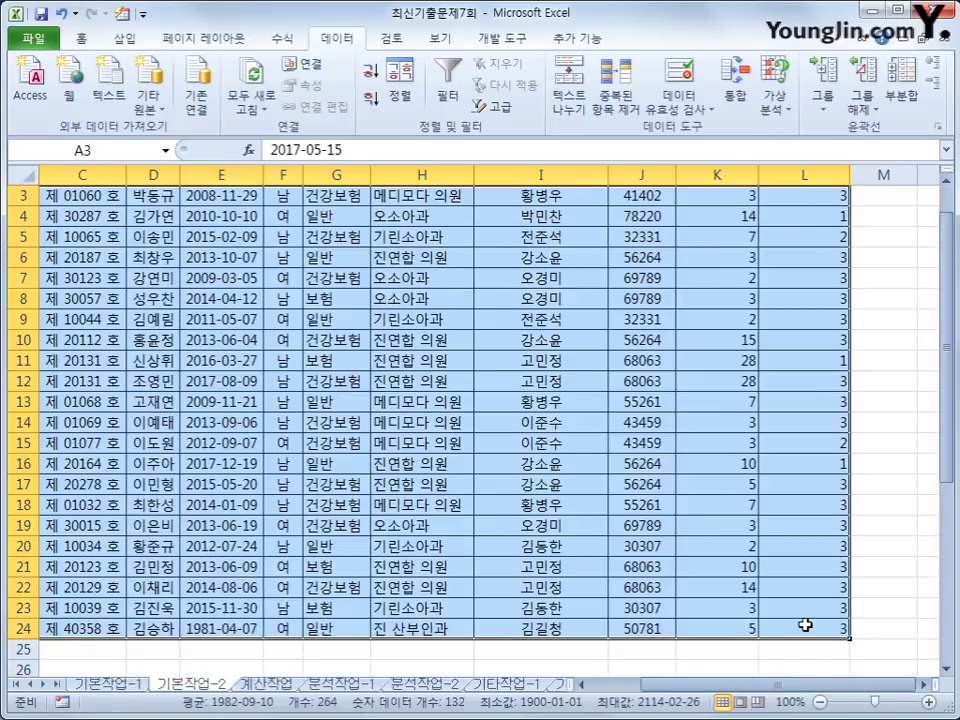
{"action": "scroll", "coordinate": [640, 525], "scroll_direction": "left", "scroll_amount": 2}
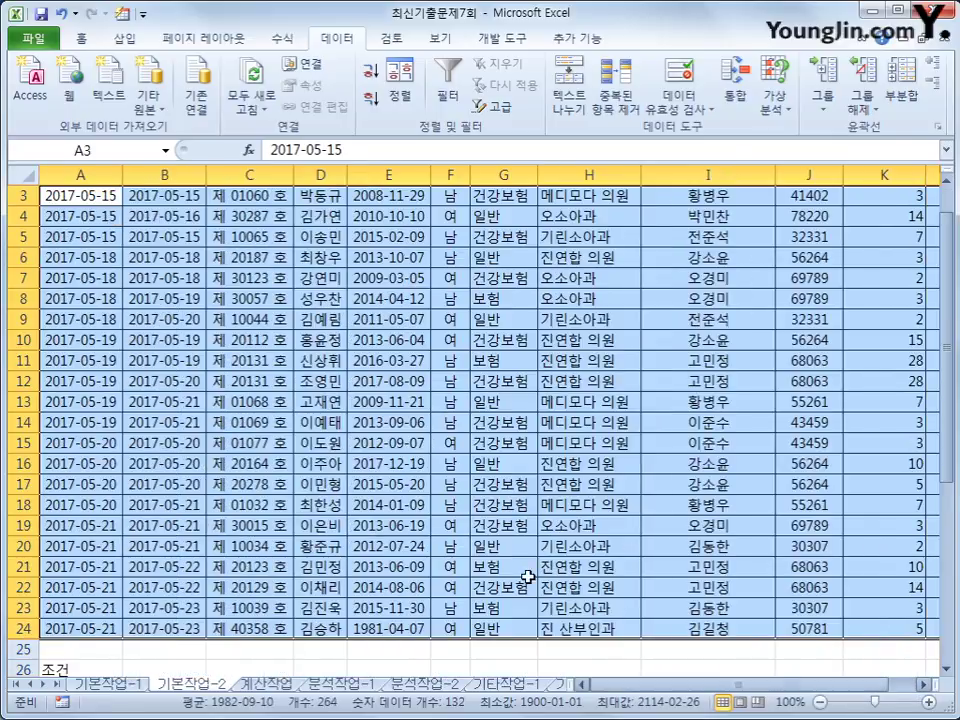
{"action": "left_click", "coordinate": [81, 38]}
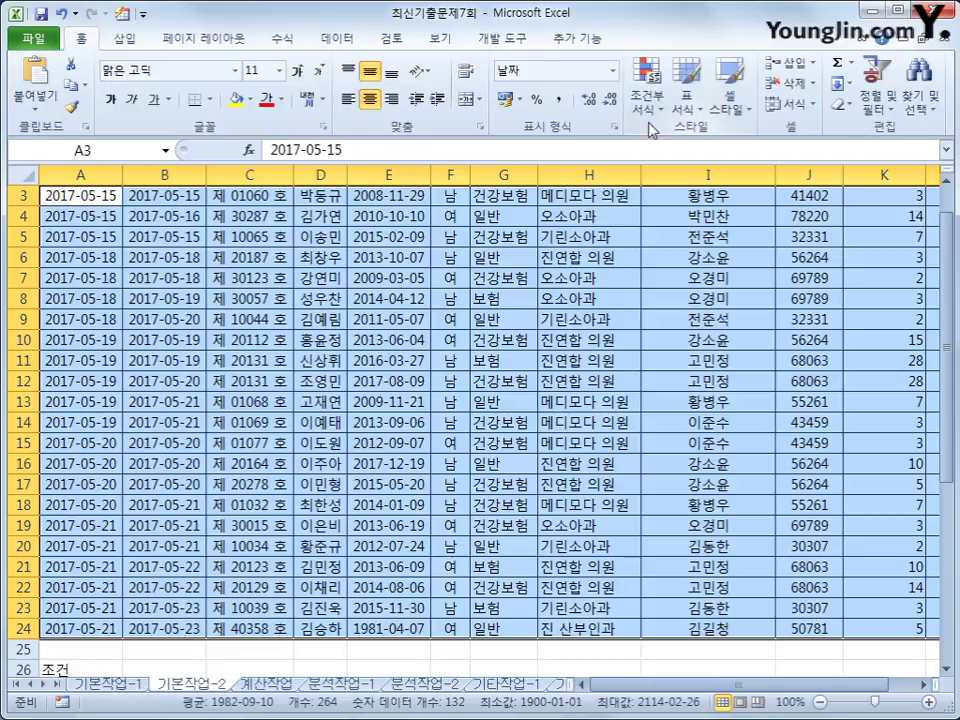
{"action": "left_click", "coordinate": [648, 103]}
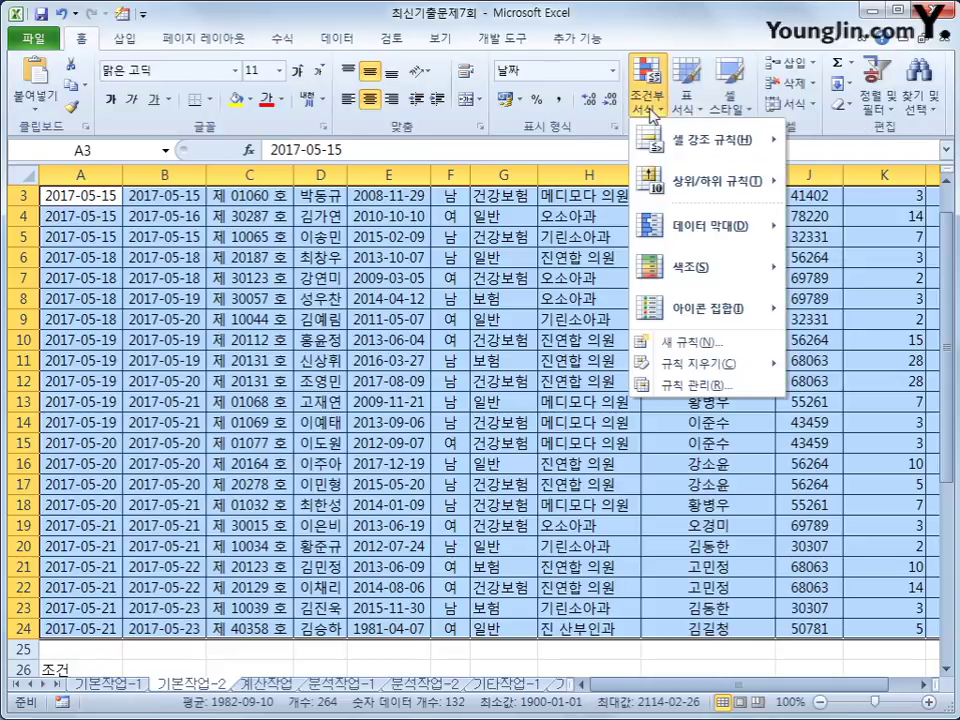
{"action": "left_click", "coordinate": [697, 343]}
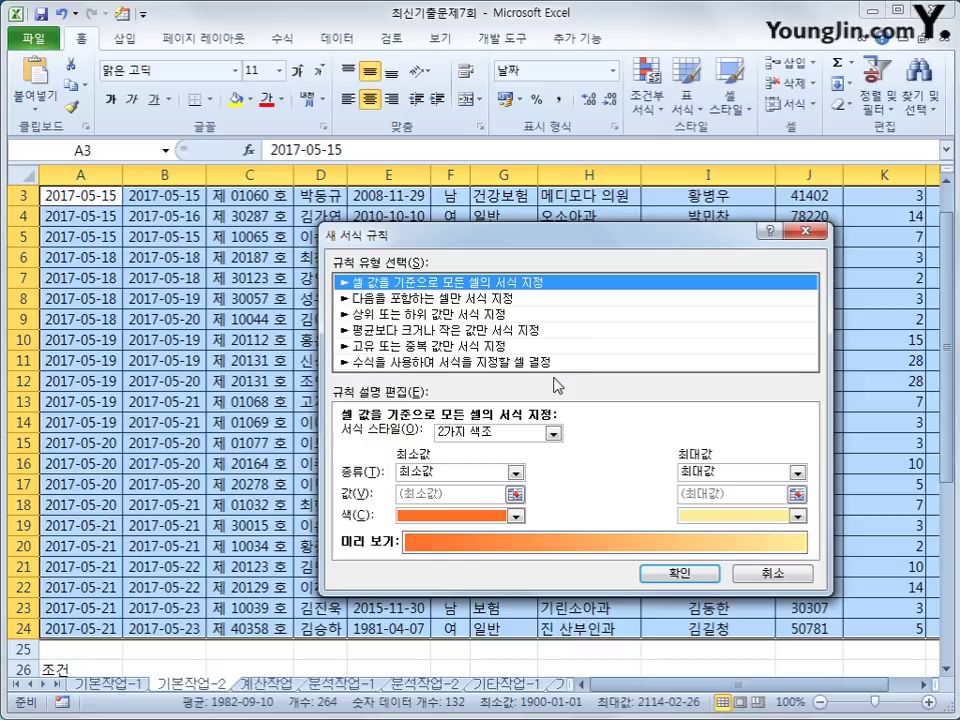
{"action": "left_click", "coordinate": [563, 364]}
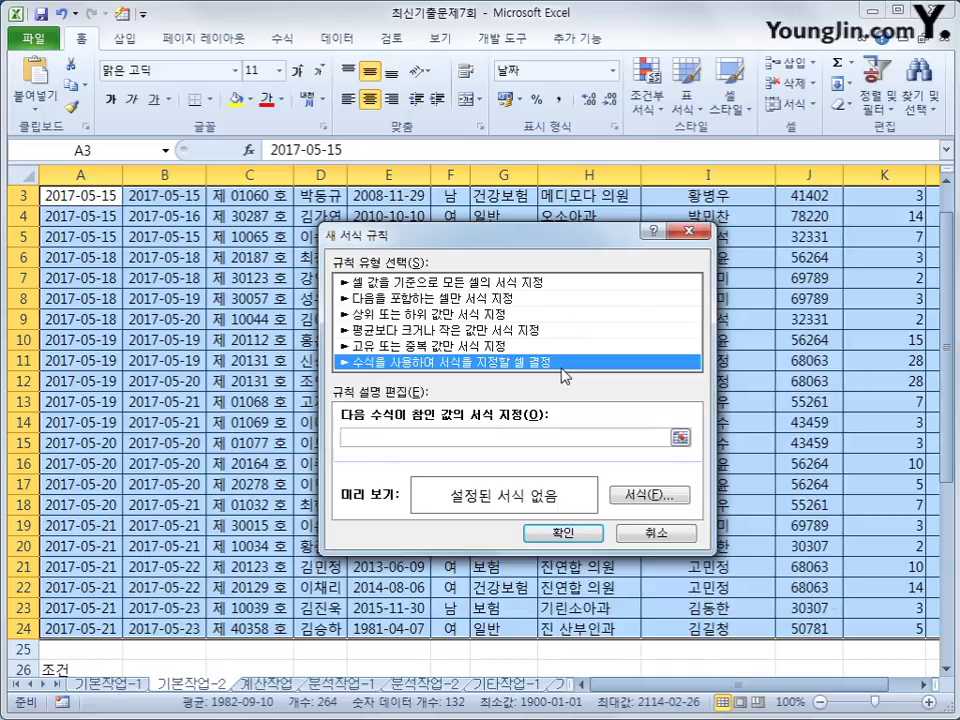
Step: Start the rule formula as =and(mid($C3, with C3's column locked
{"action": "left_click", "coordinate": [507, 437]}
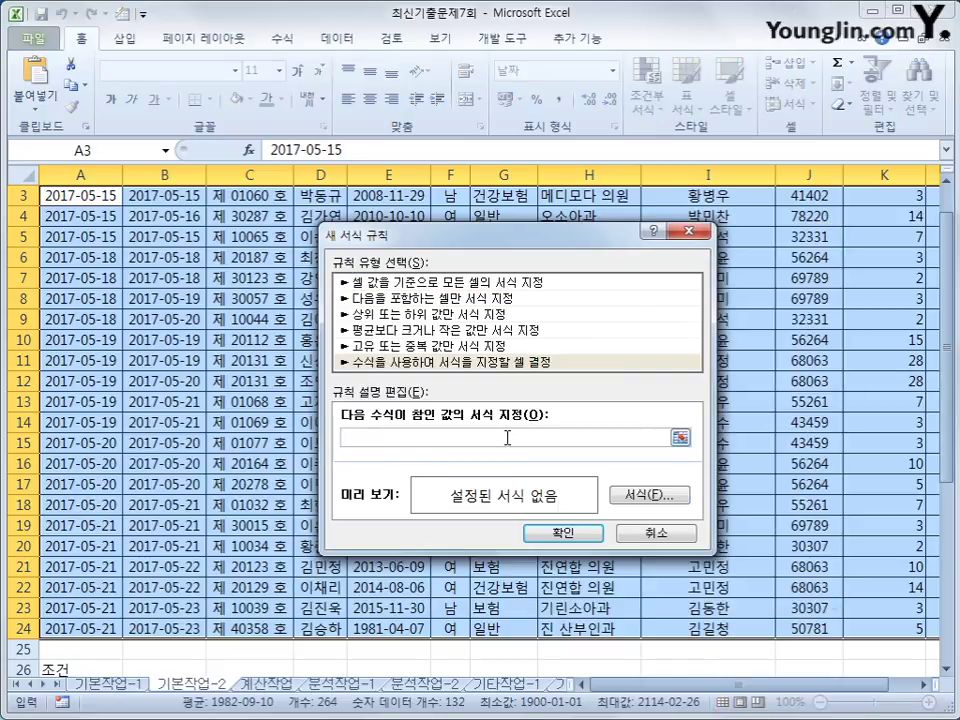
{"action": "type", "text": "="}
{"action": "type", "text": "ㅋ"}
{"action": "type", "text": "ㅋ"}
{"action": "key", "text": "BackSpace"}
{"action": "type", "text": "and("}
{"action": "type", "text": "mid("}
{"action": "scroll", "coordinate": [504, 435], "scroll_direction": "up", "scroll_amount": 1}
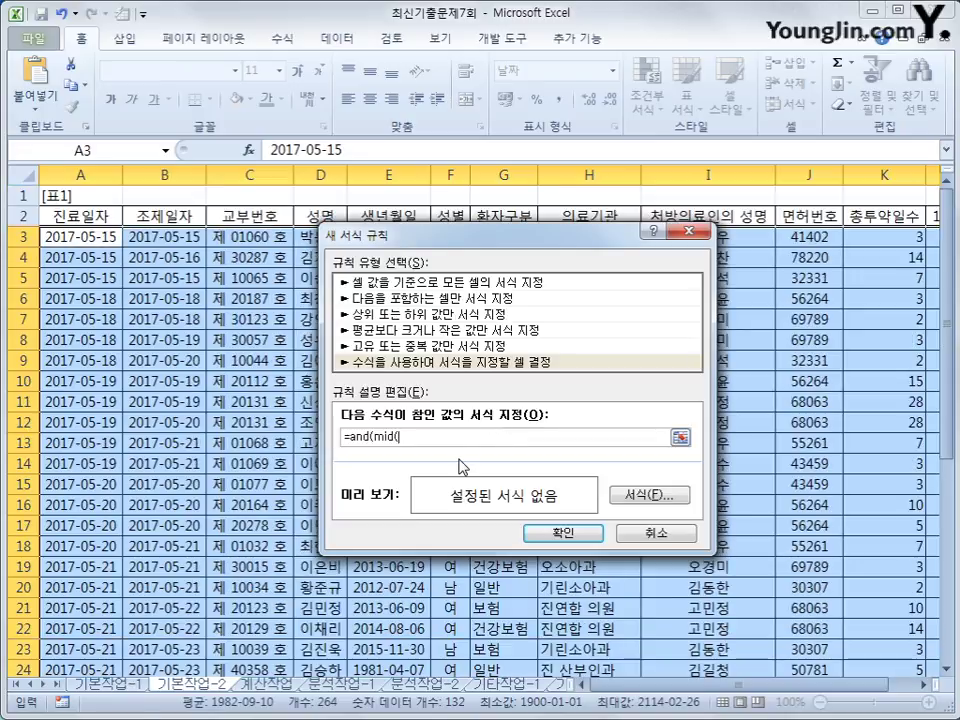
{"action": "left_click_drag", "start_coordinate": [440, 235], "coordinate": [518, 306]}
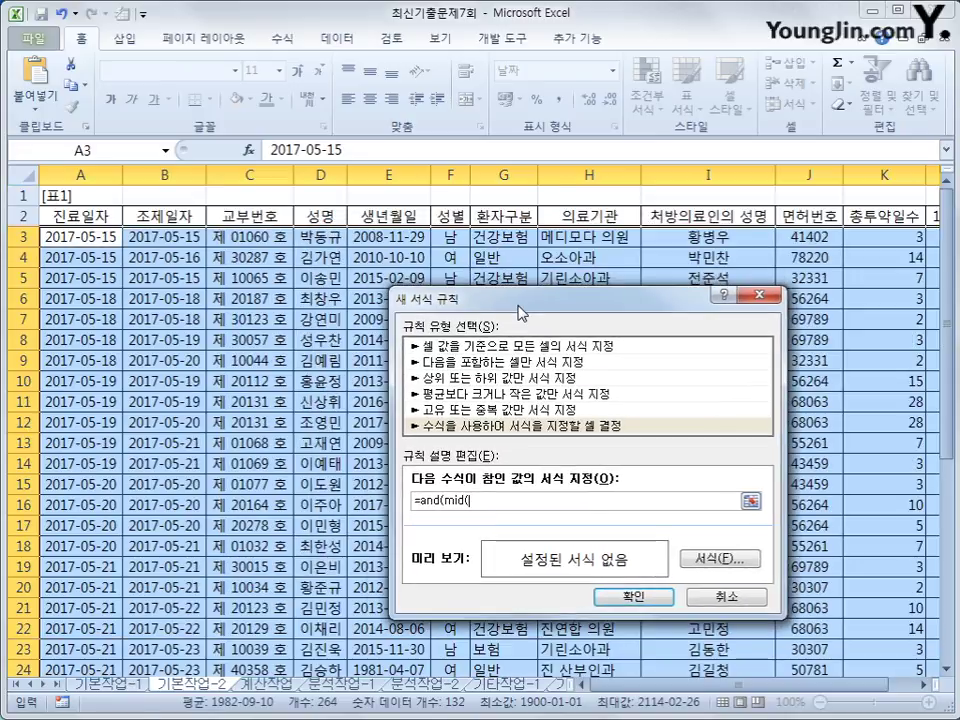
{"action": "left_click", "coordinate": [274, 238]}
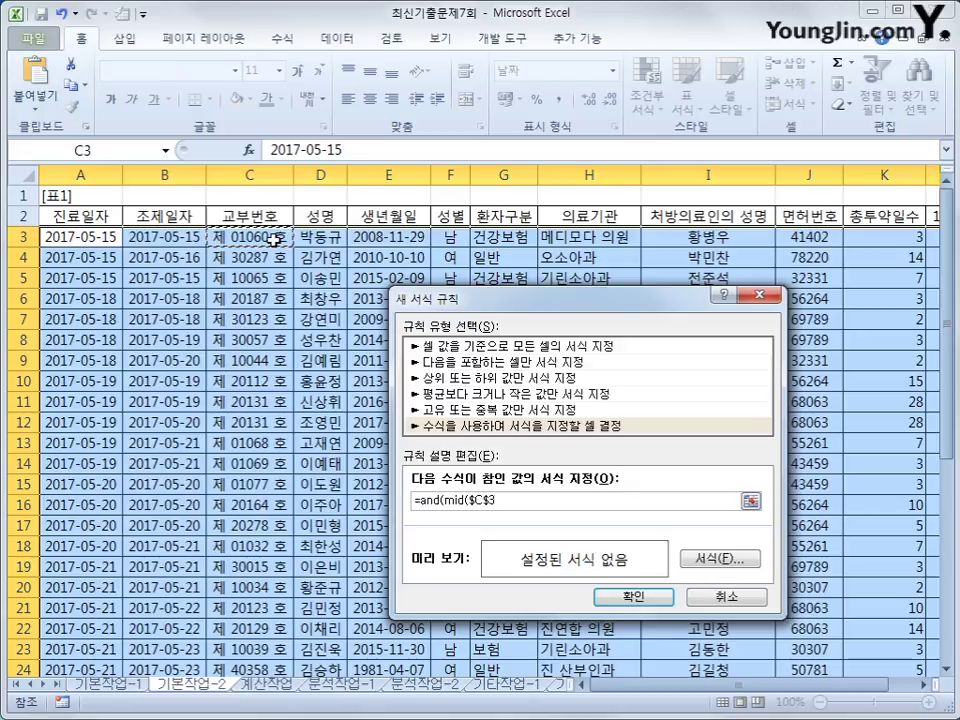
{"action": "key", "text": "F4"}
{"action": "key", "text": "F4"}
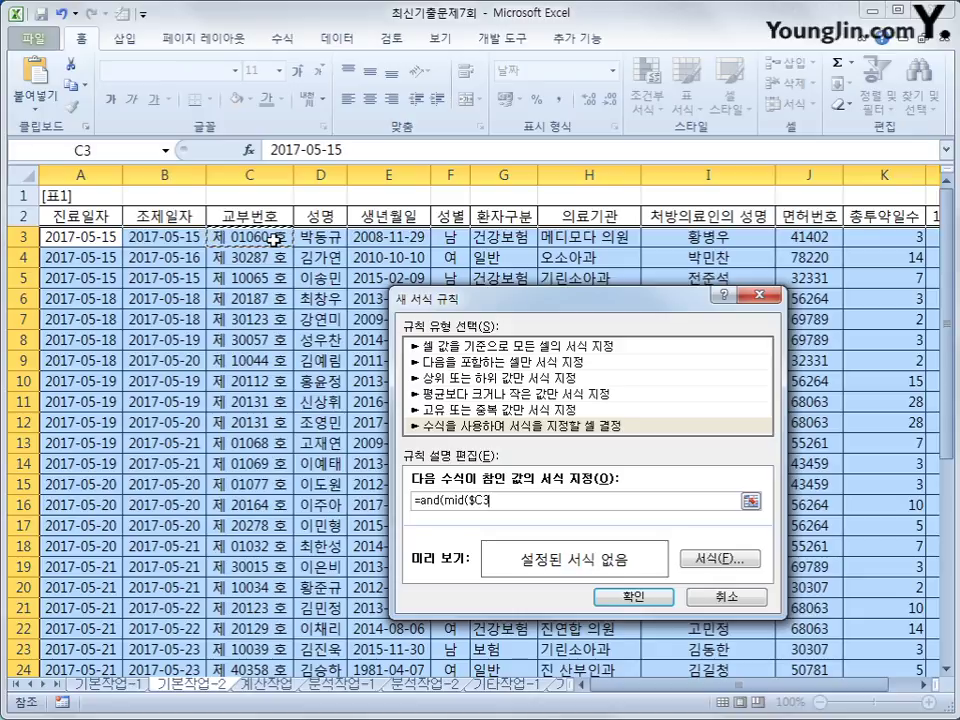
Step: Finish the formula with ,3,1)="1",$K3>=3) and open the Format settings
{"action": "type", "text": ","}
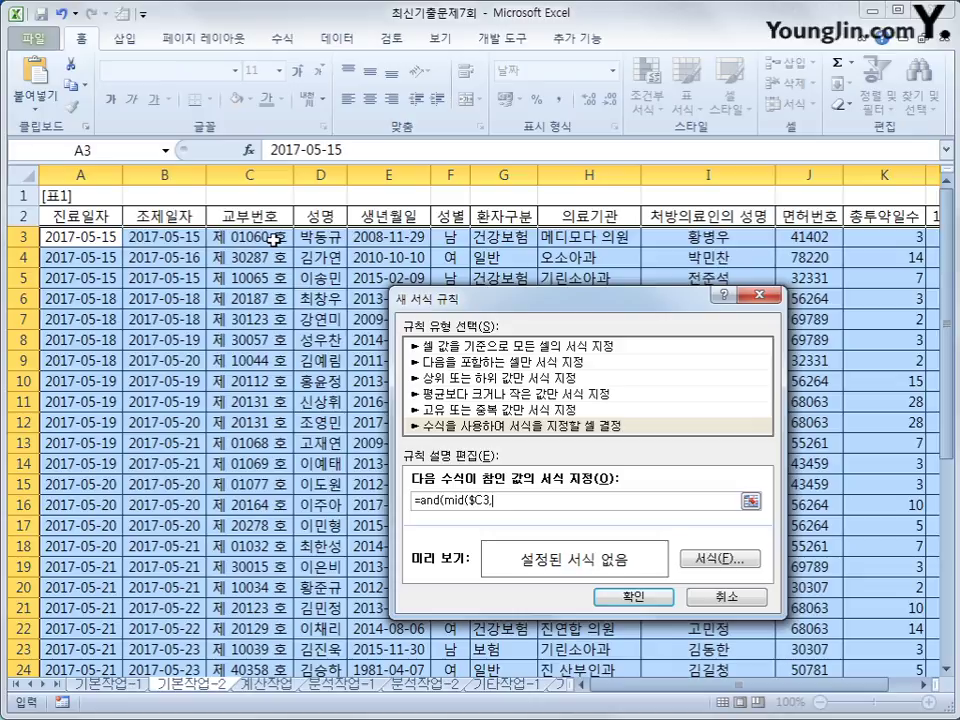
{"action": "type", "text": "3,1)=\"1\","}
{"action": "left_click", "coordinate": [874, 239]}
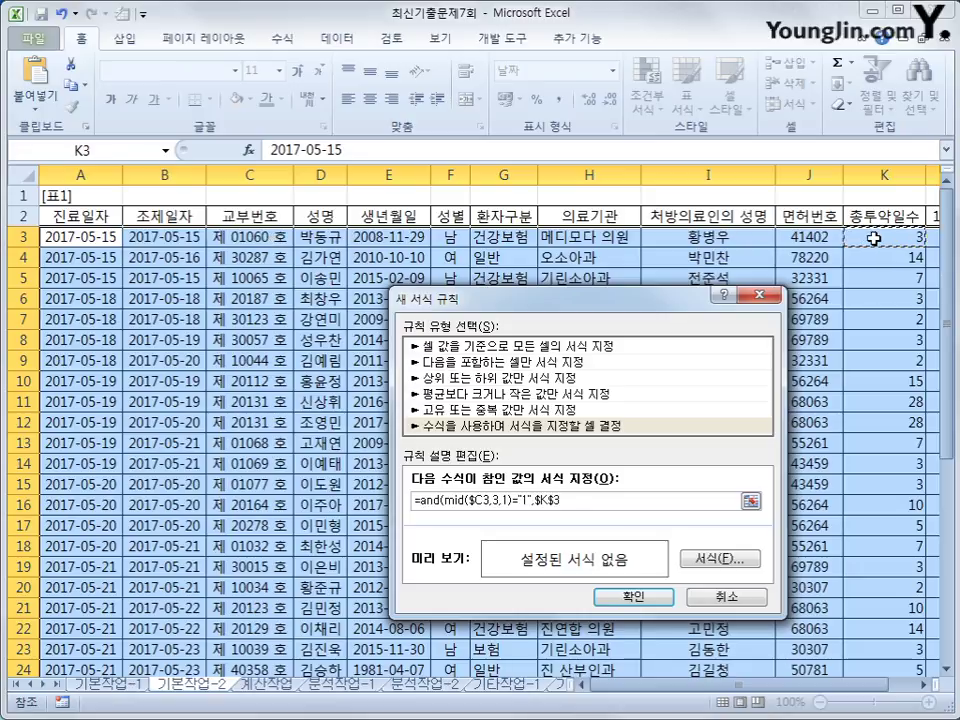
{"action": "key", "text": "F4"}
{"action": "key", "text": "F4"}
{"action": "type", "text": ">=3"}
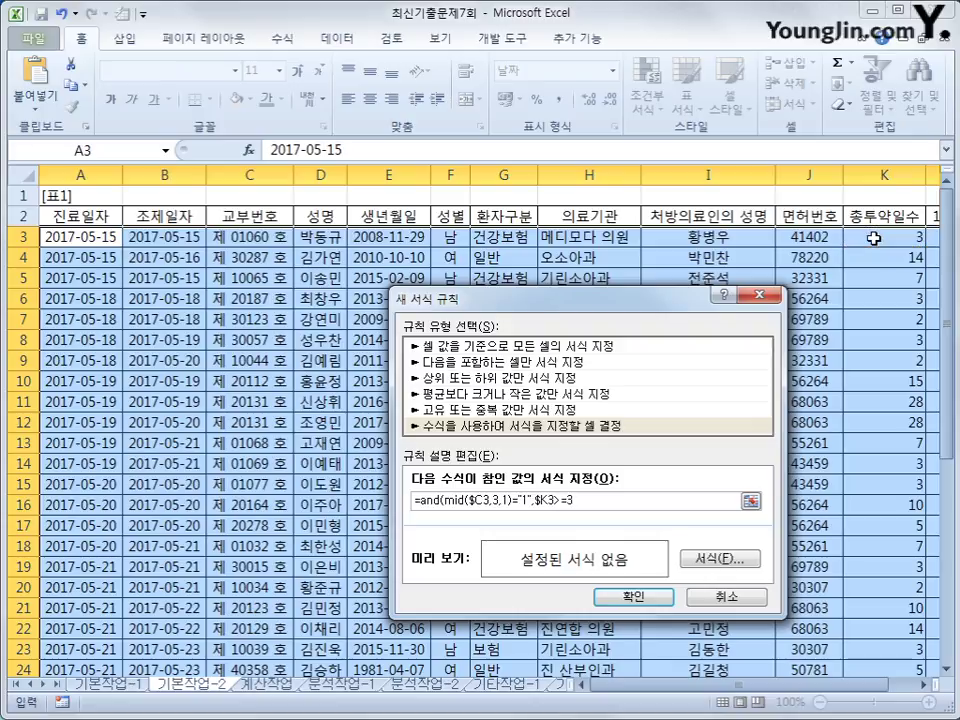
{"action": "type", "text": ")"}
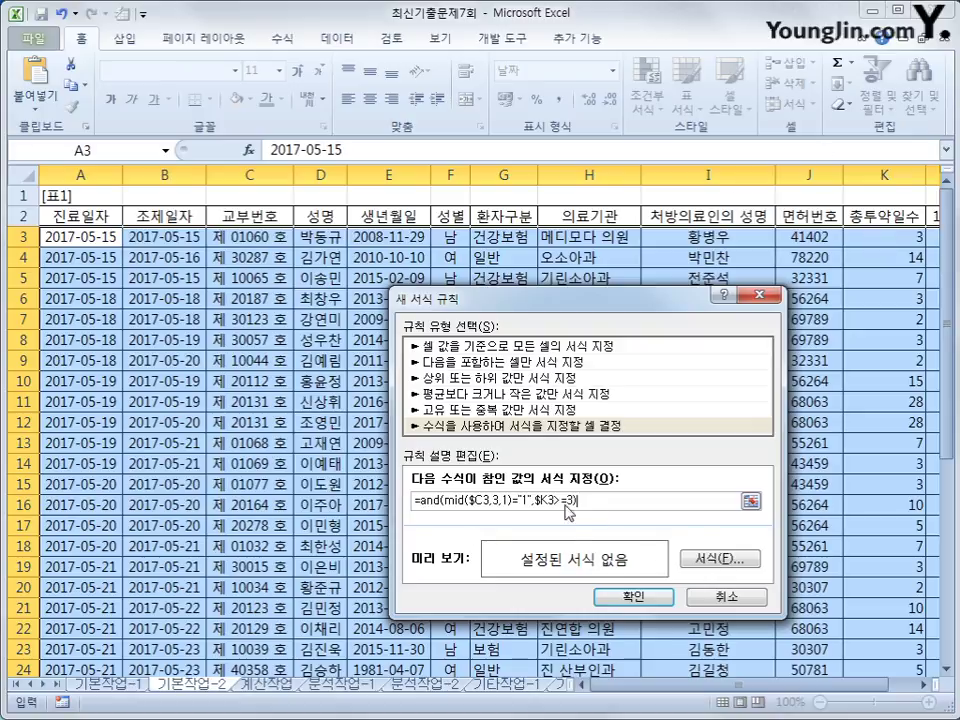
{"action": "left_click", "coordinate": [741, 569]}
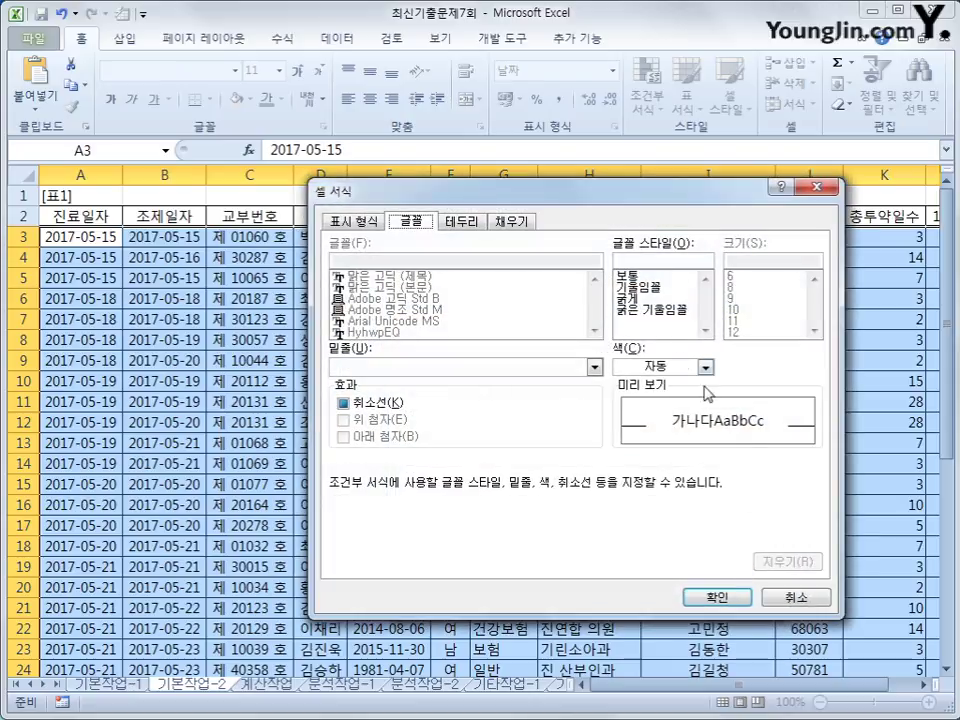
Step: Format the matching rows in bold blue text and confirm the new conditional formatting rule
{"action": "left_click", "coordinate": [650, 299]}
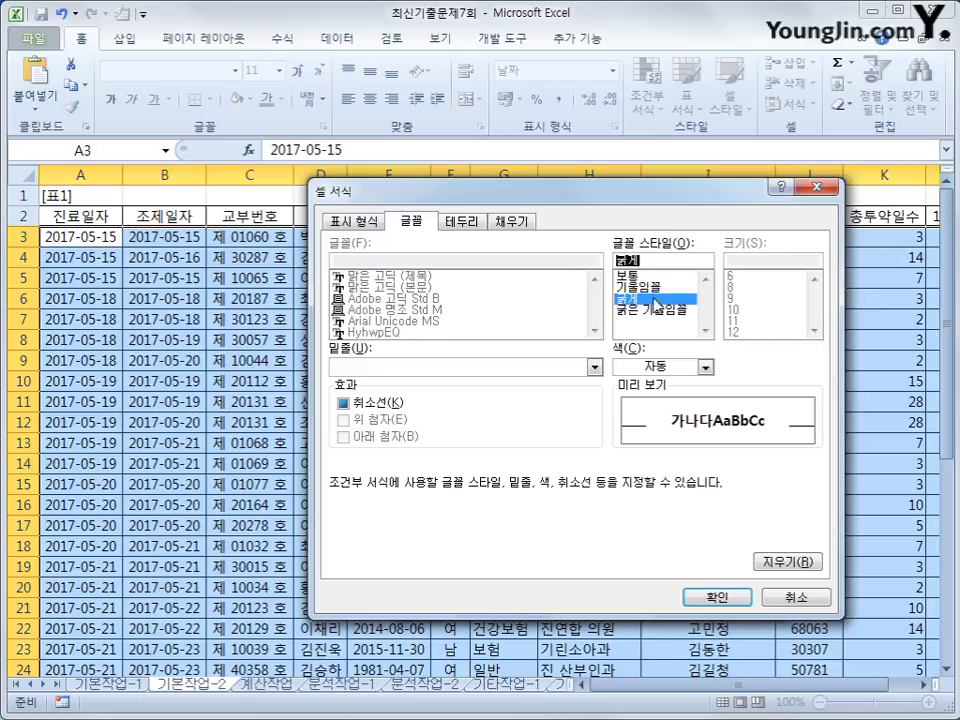
{"action": "left_click", "coordinate": [705, 367]}
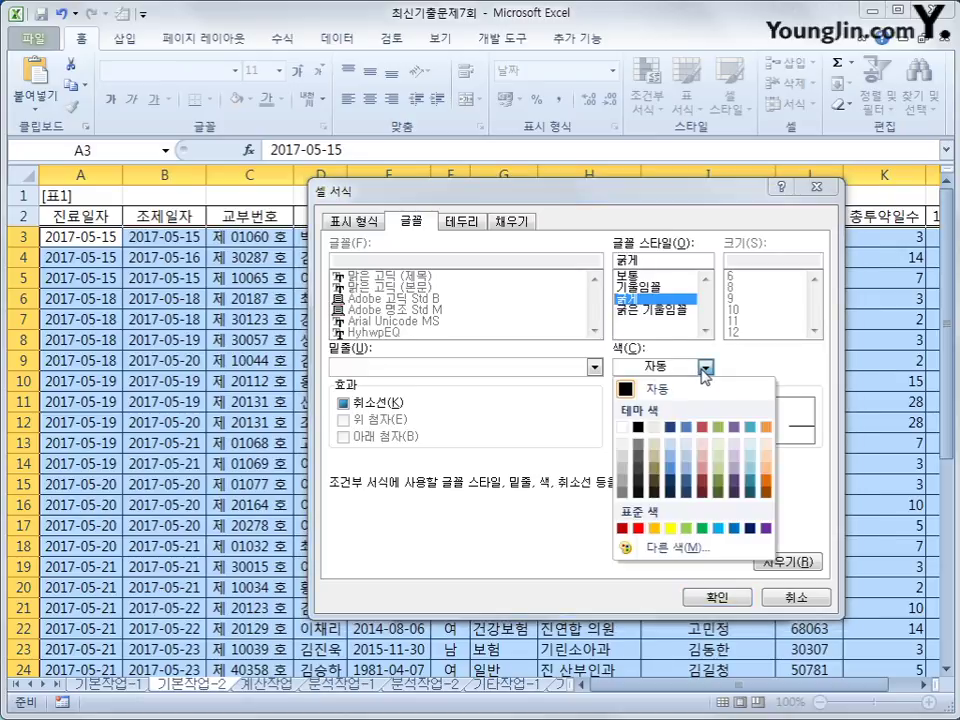
{"action": "left_click", "coordinate": [737, 530]}
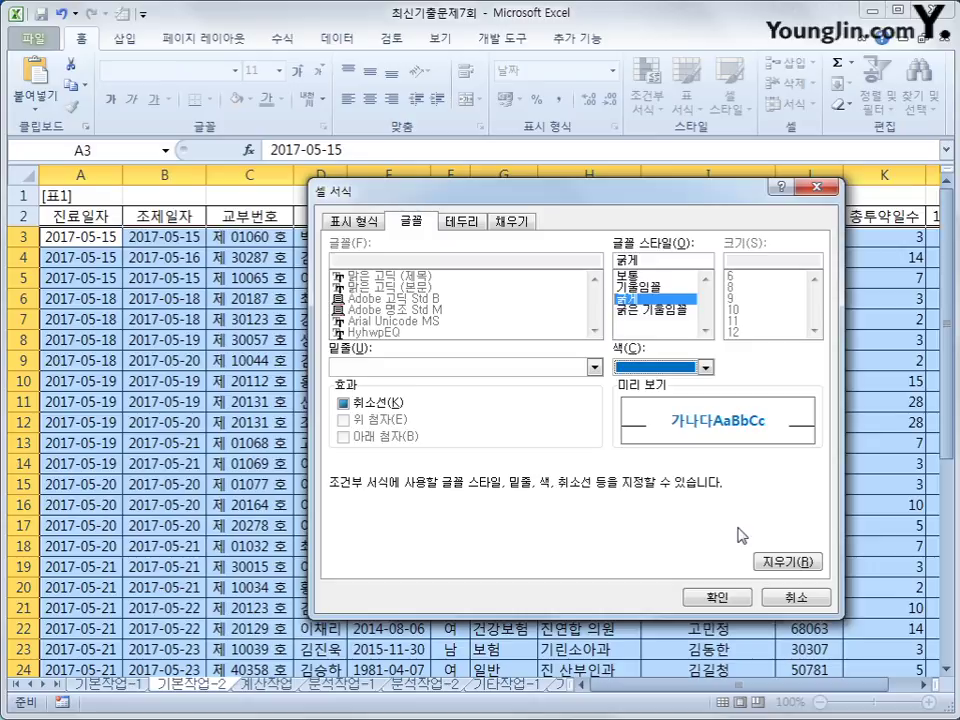
{"action": "left_click", "coordinate": [725, 601]}
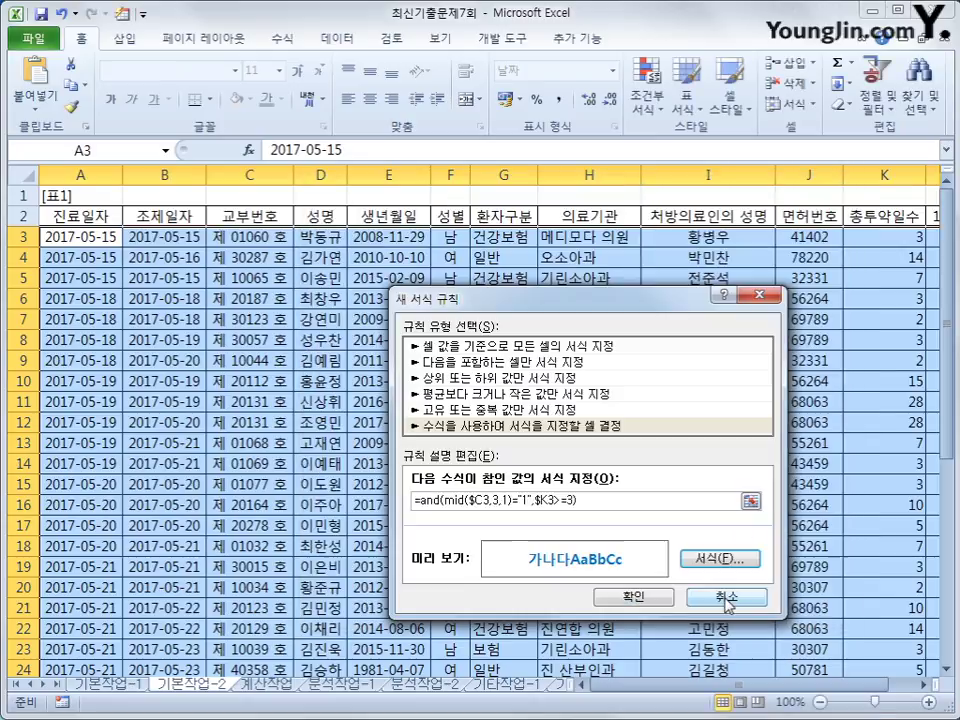
{"action": "left_click", "coordinate": [661, 600]}
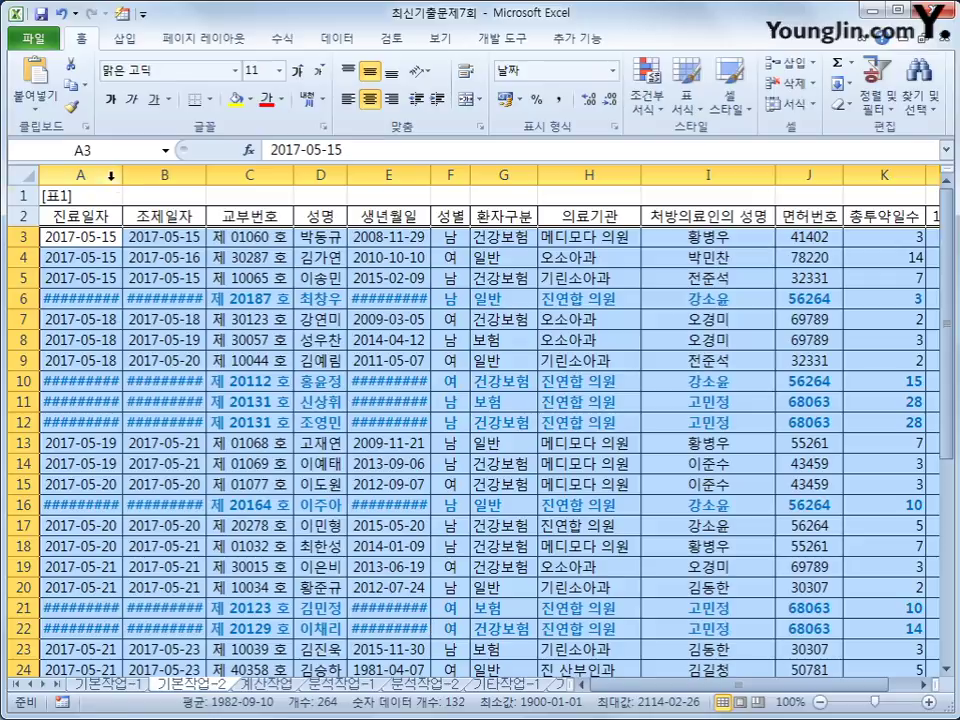
Step: AutoFit columns A, B and E so their dates show in full
{"action": "left_click_drag", "start_coordinate": [80, 175], "coordinate": [165, 175]}
{"action": "double_click", "coordinate": [202, 176]}
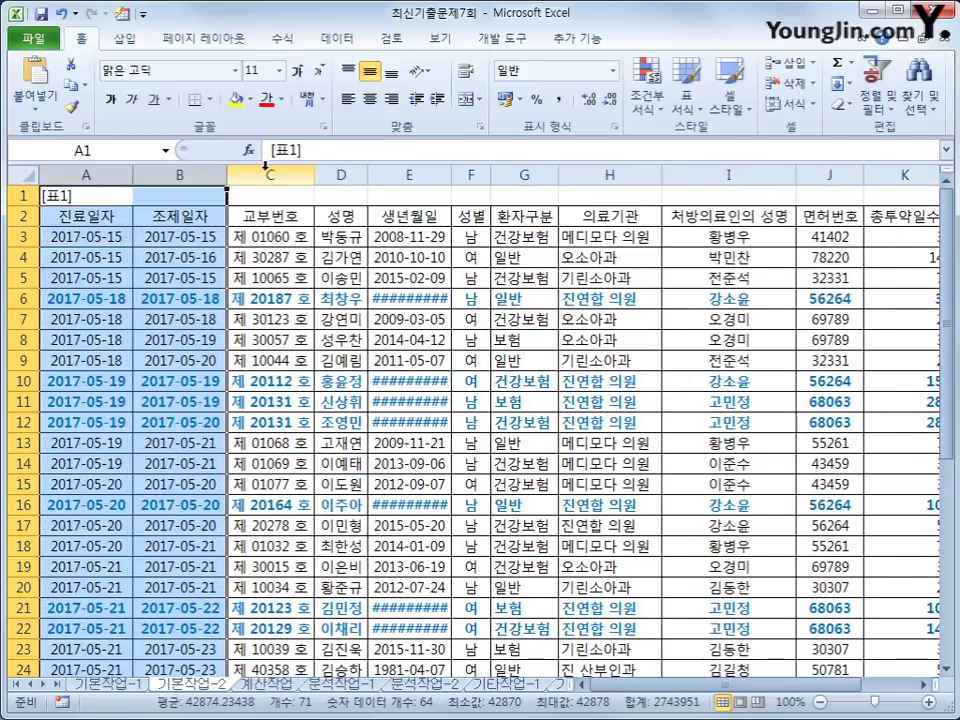
{"action": "left_click", "coordinate": [445, 172]}
{"action": "double_click", "coordinate": [450, 175]}
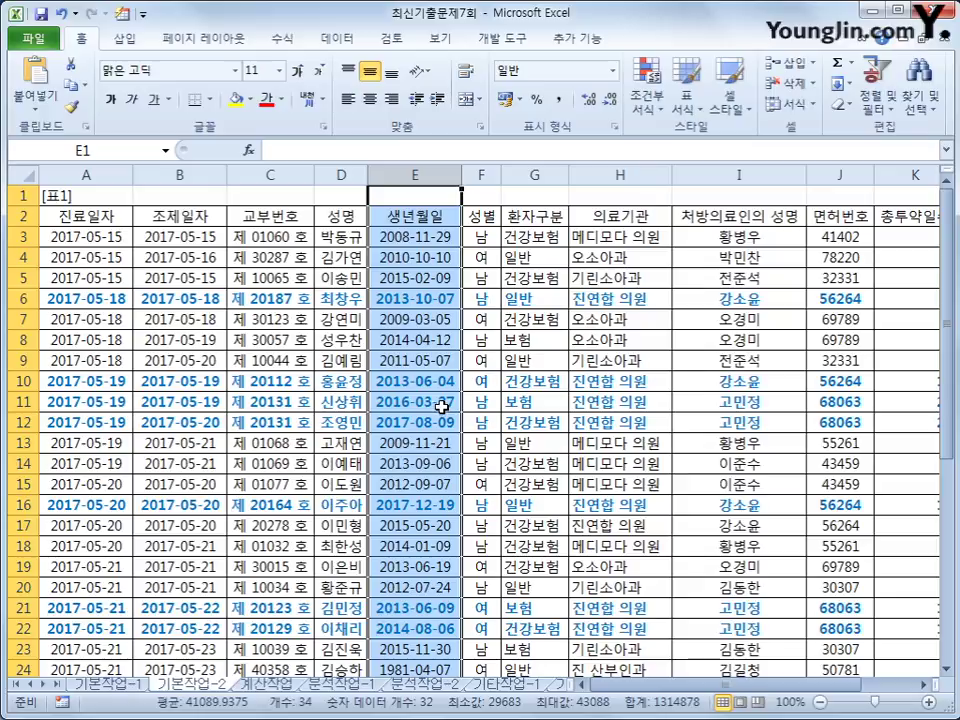
{"action": "left_click", "coordinate": [75, 238]}
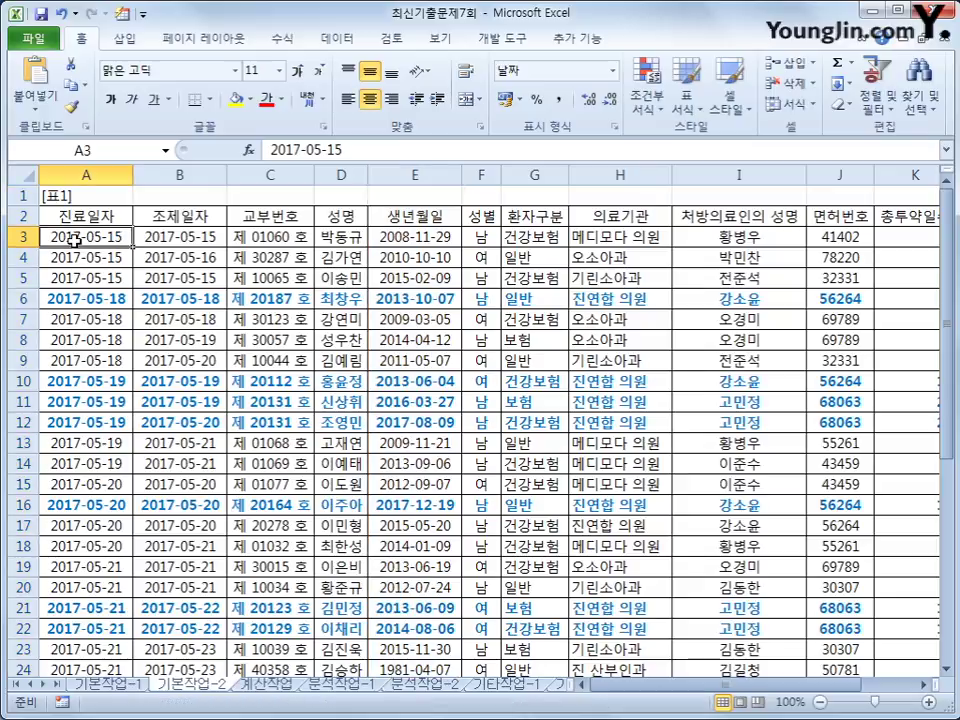
Step: Select the data table starting from cell A2
{"action": "left_click_drag", "start_coordinate": [75, 214], "coordinate": [812, 627]}
{"action": "left_click_drag", "start_coordinate": [765, 686], "coordinate": [708, 690]}
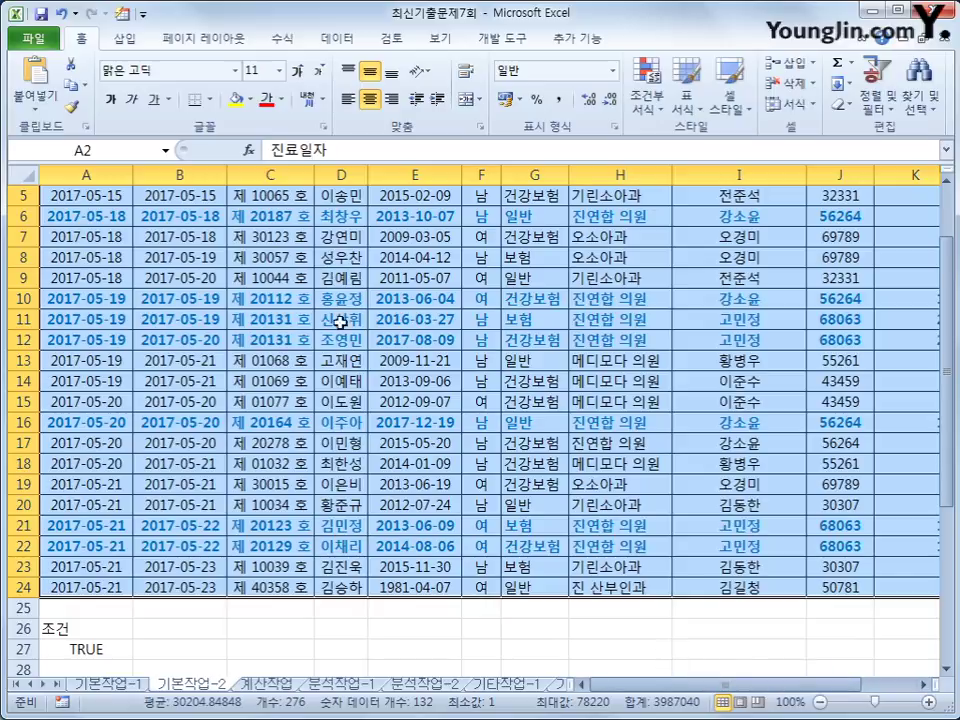
{"action": "left_click", "coordinate": [225, 40]}
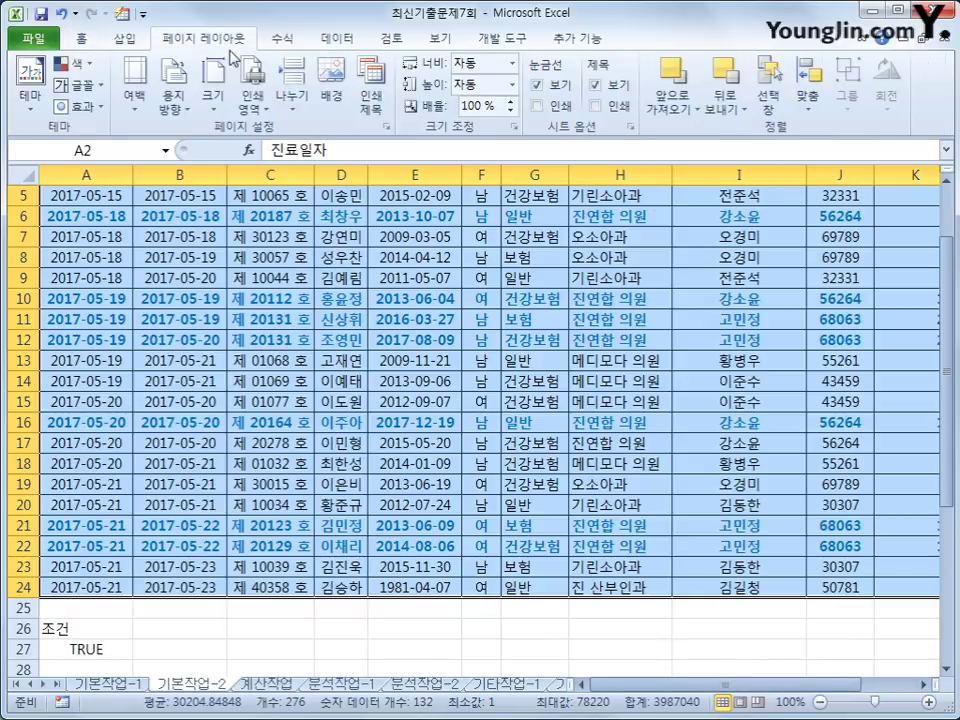
Step: Set the selected table as the print area, then select cell G2
{"action": "left_click", "coordinate": [253, 100]}
{"action": "left_click", "coordinate": [285, 128]}
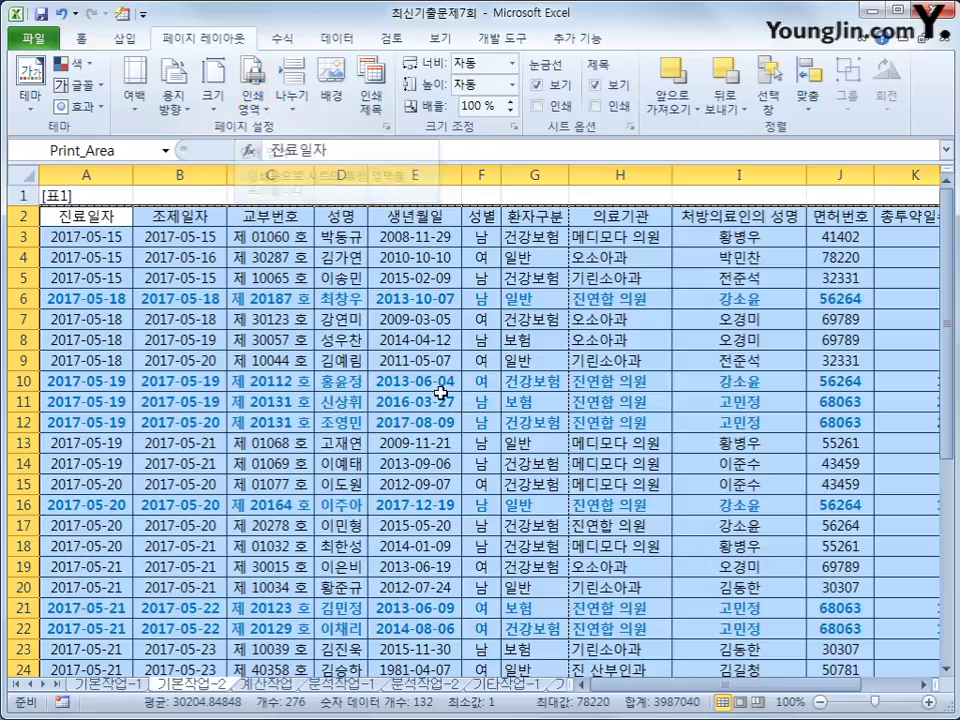
{"action": "left_click", "coordinate": [518, 386]}
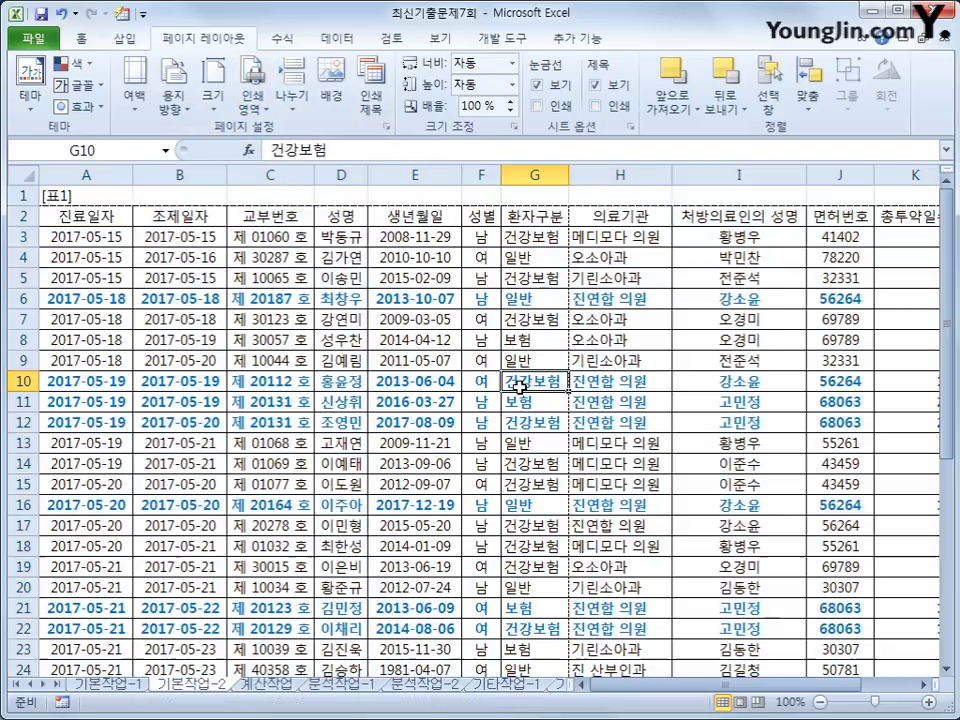
{"action": "left_click", "coordinate": [546, 218]}
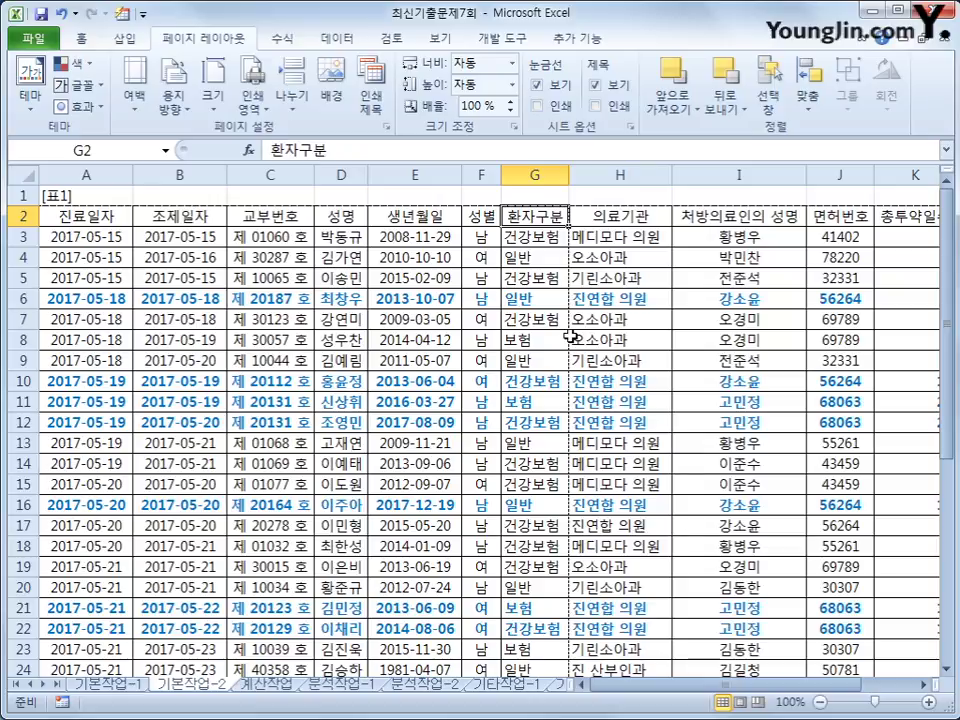
Step: Insert a page break before column G so pages split between columns F and G
{"action": "left_click", "coordinate": [296, 108]}
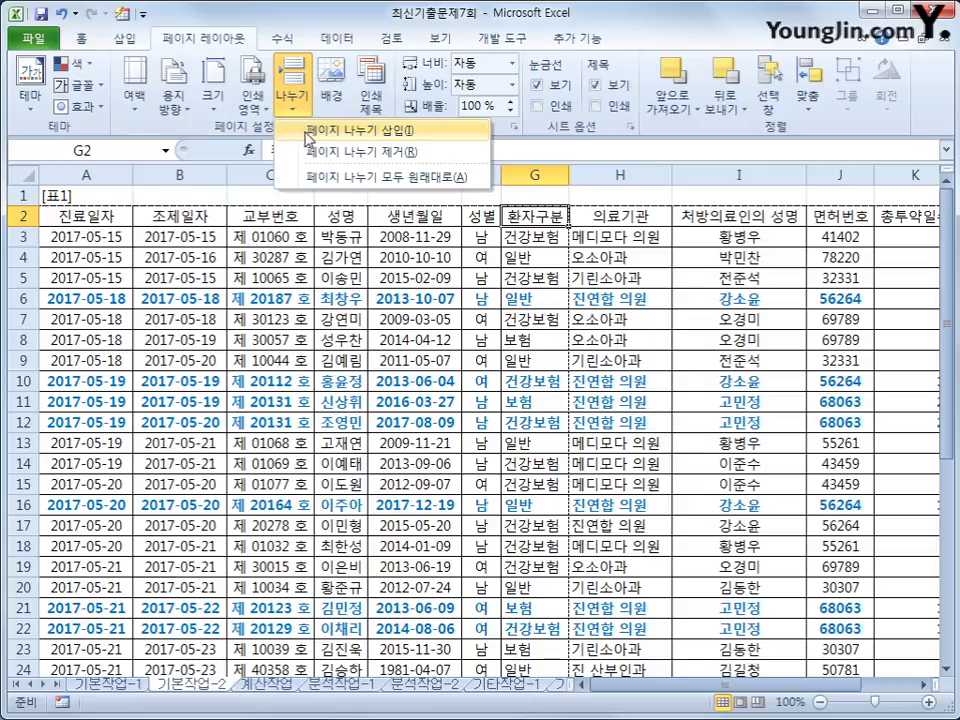
{"action": "left_click", "coordinate": [310, 131]}
{"action": "left_click", "coordinate": [634, 279]}
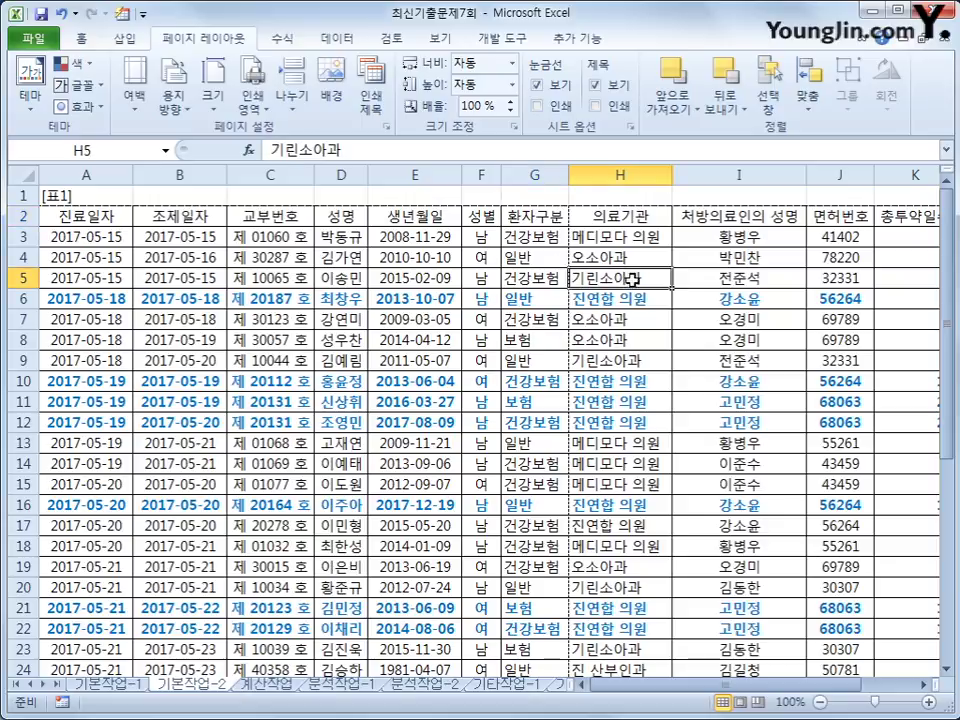
{"action": "left_click", "coordinate": [683, 196]}
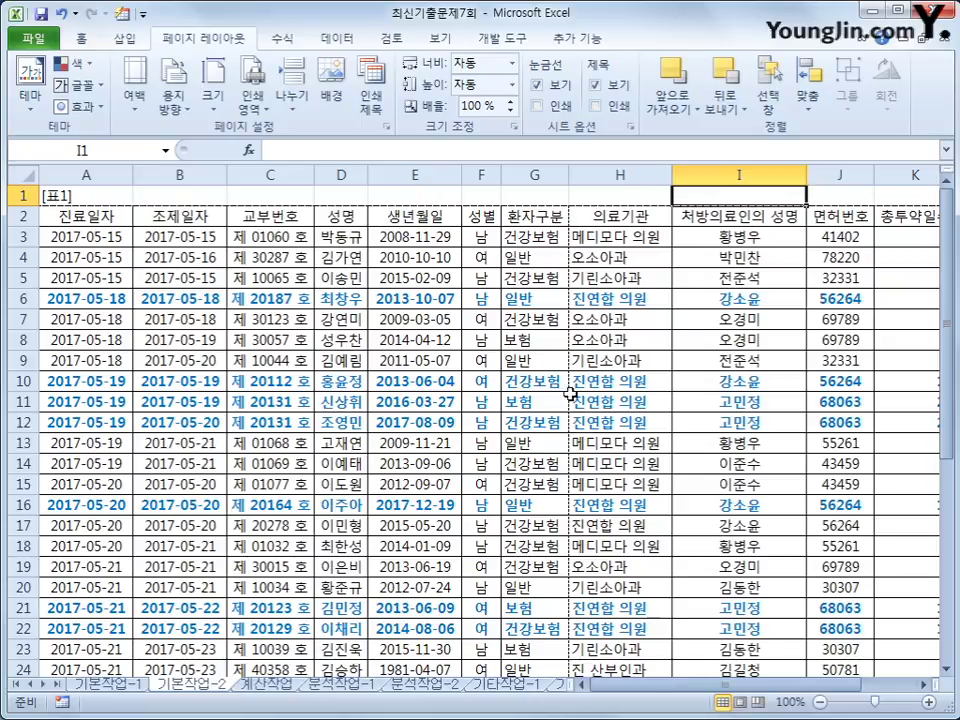
{"action": "left_click", "coordinate": [560, 213]}
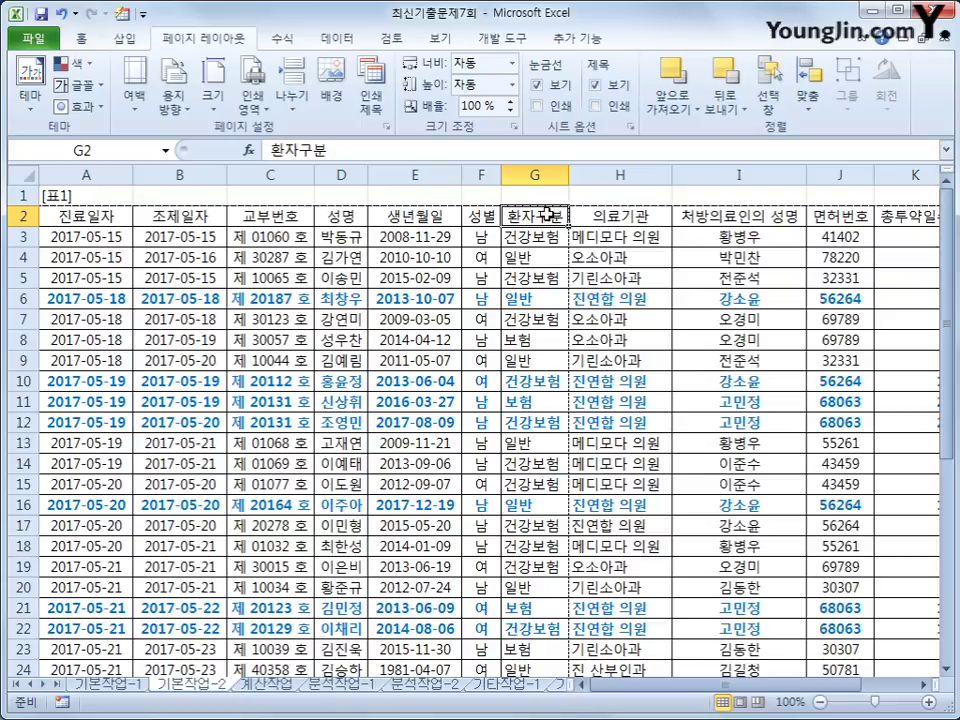
{"action": "left_click", "coordinate": [291, 95]}
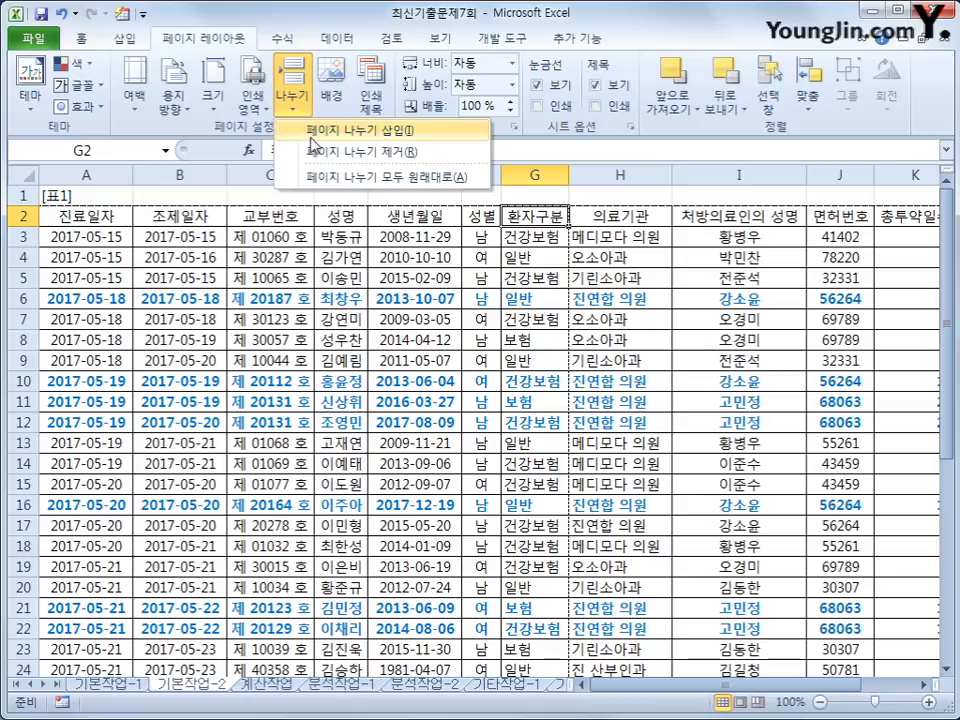
{"action": "left_click", "coordinate": [313, 132]}
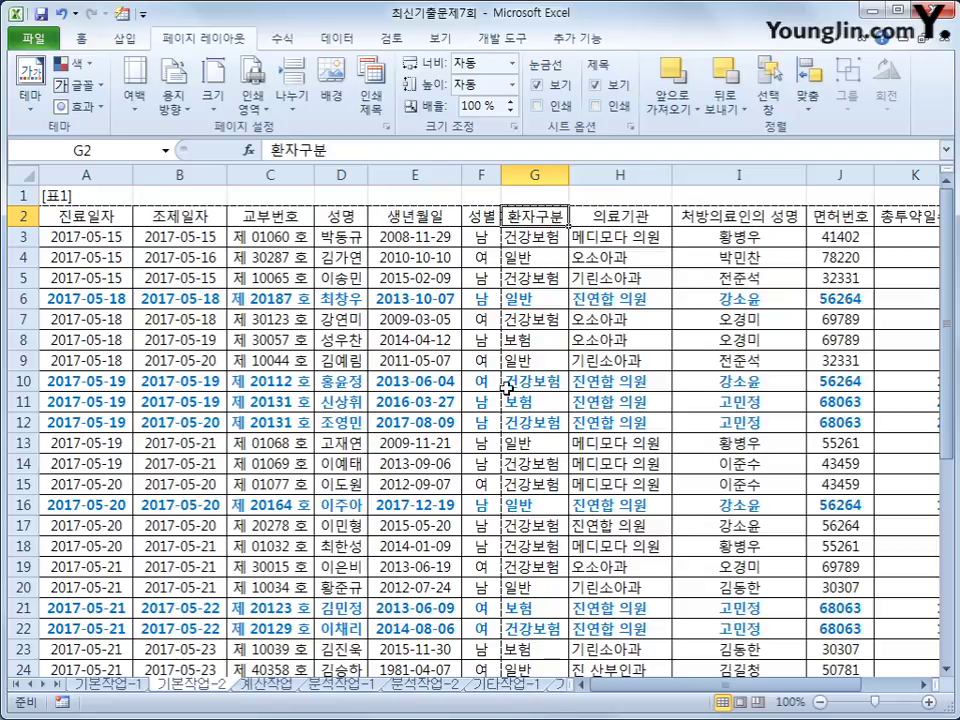
{"action": "left_click", "coordinate": [621, 194]}
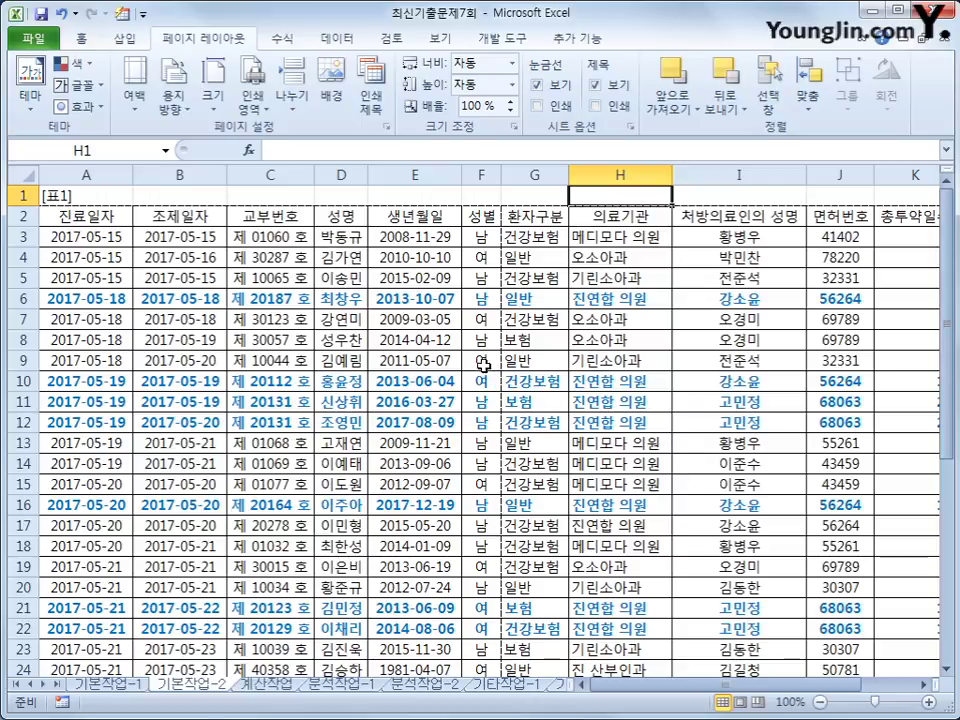
{"action": "left_click", "coordinate": [353, 218]}
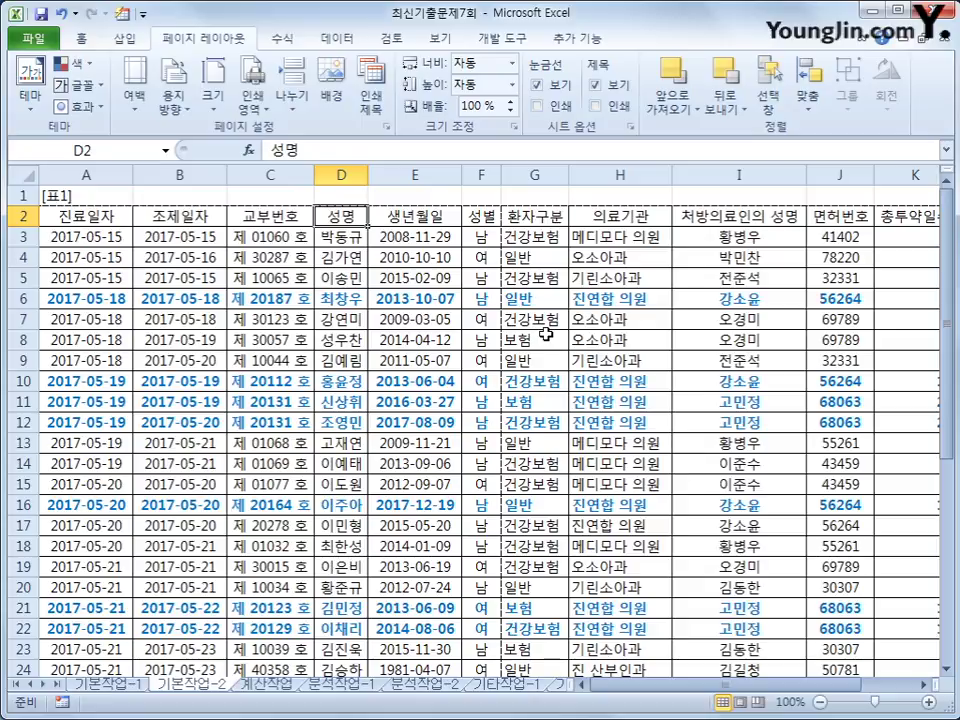
Step: In Print Titles, set $D:$D as the columns to repeat on every page
{"action": "left_click", "coordinate": [371, 99]}
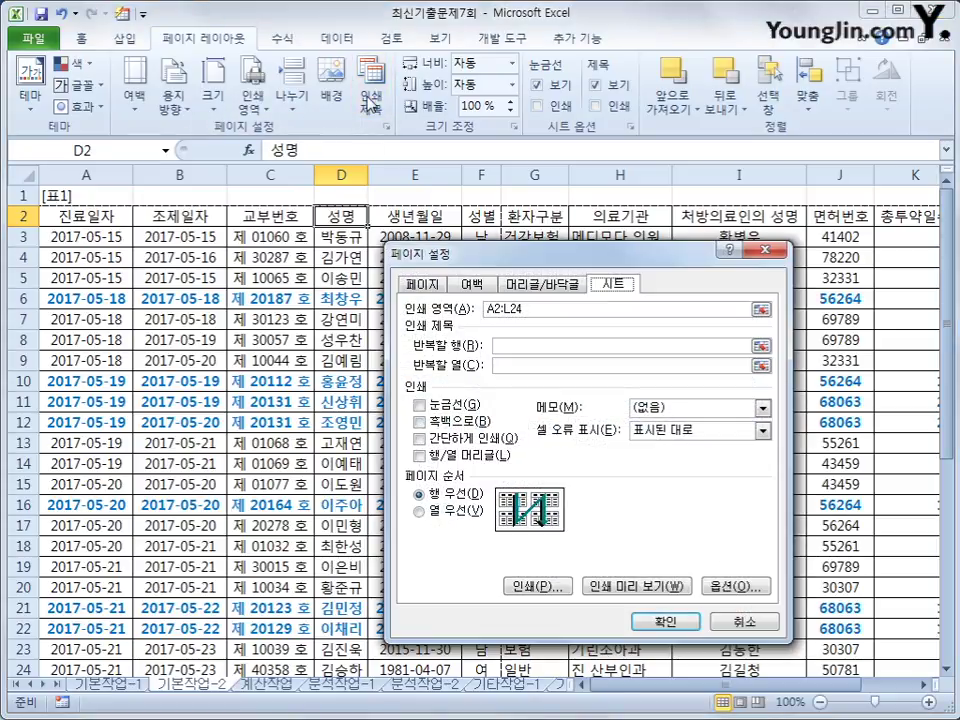
{"action": "left_click", "coordinate": [517, 351]}
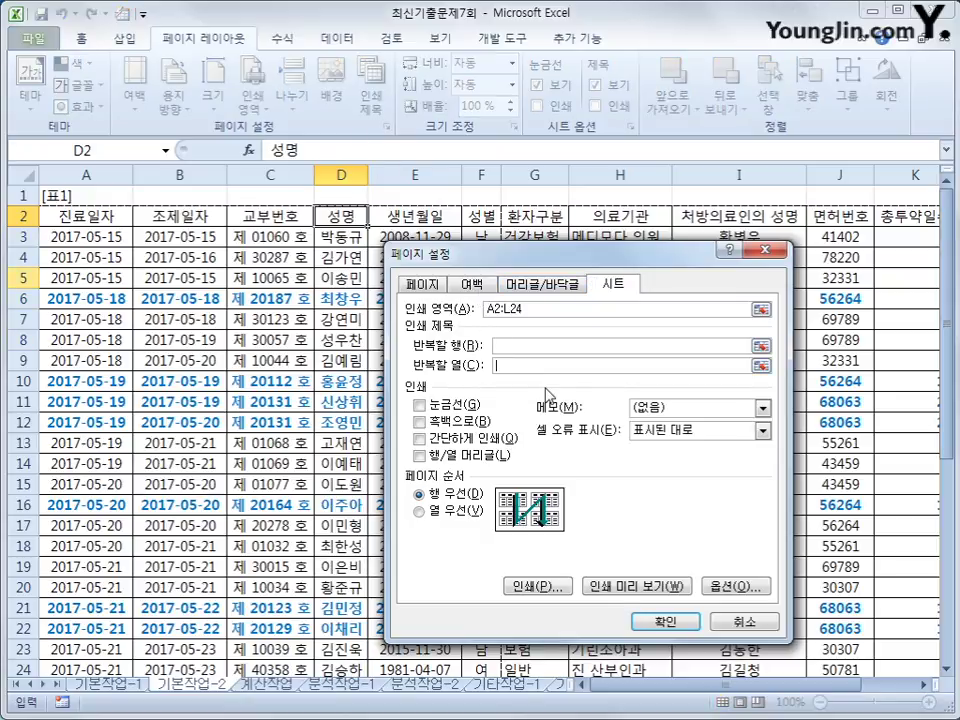
{"action": "left_click", "coordinate": [510, 365]}
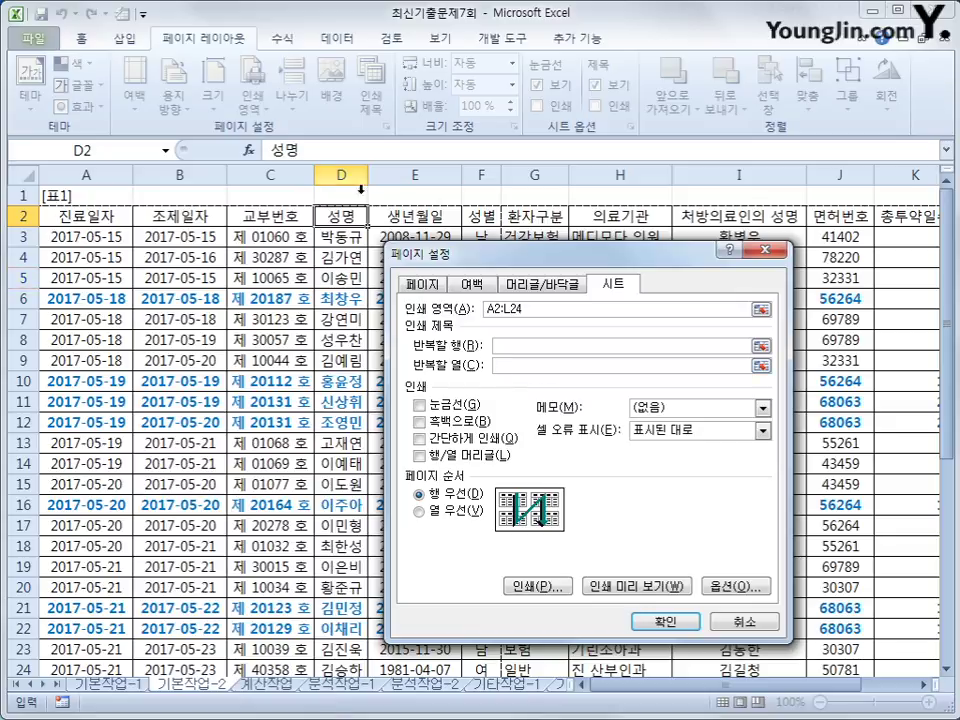
{"action": "left_click", "coordinate": [341, 175]}
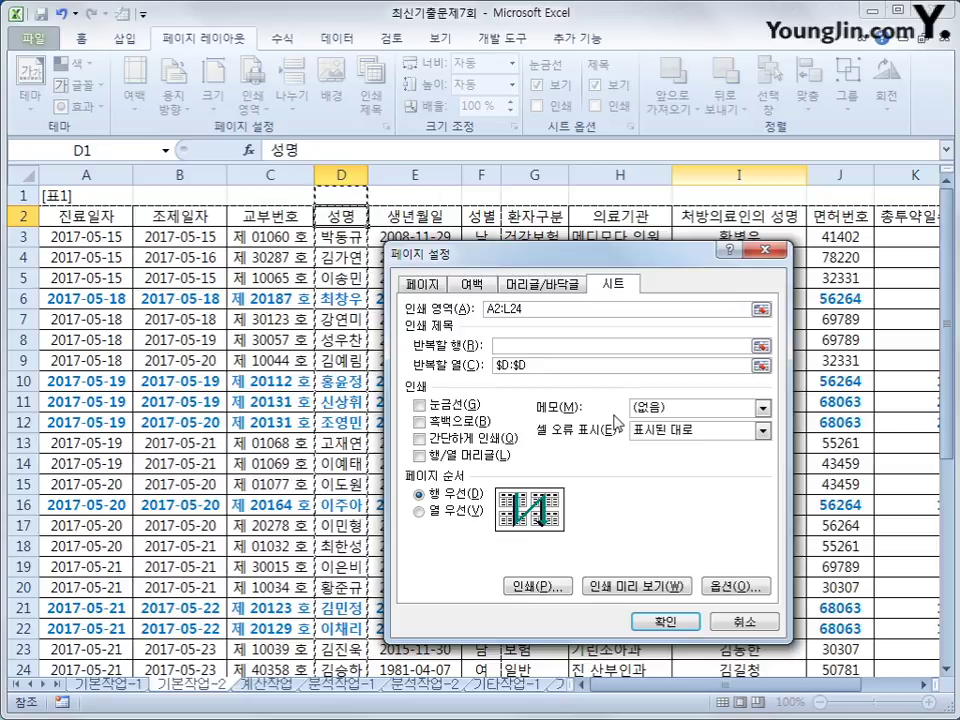
Step: Centre the printout both horizontally and vertically on the page
{"action": "left_click", "coordinate": [474, 286]}
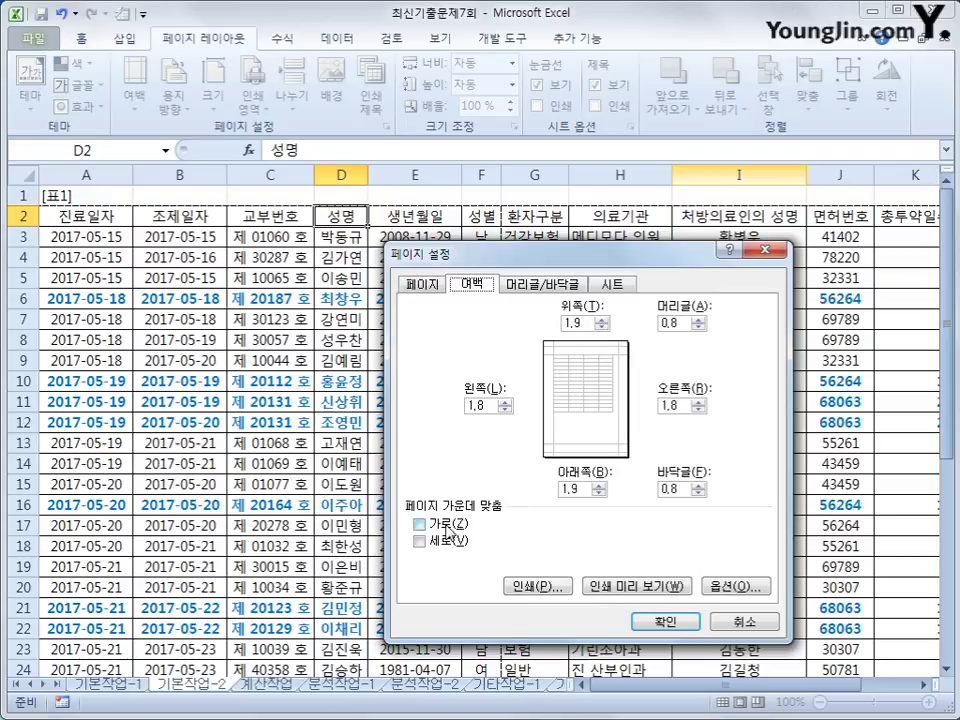
{"action": "left_click", "coordinate": [444, 527]}
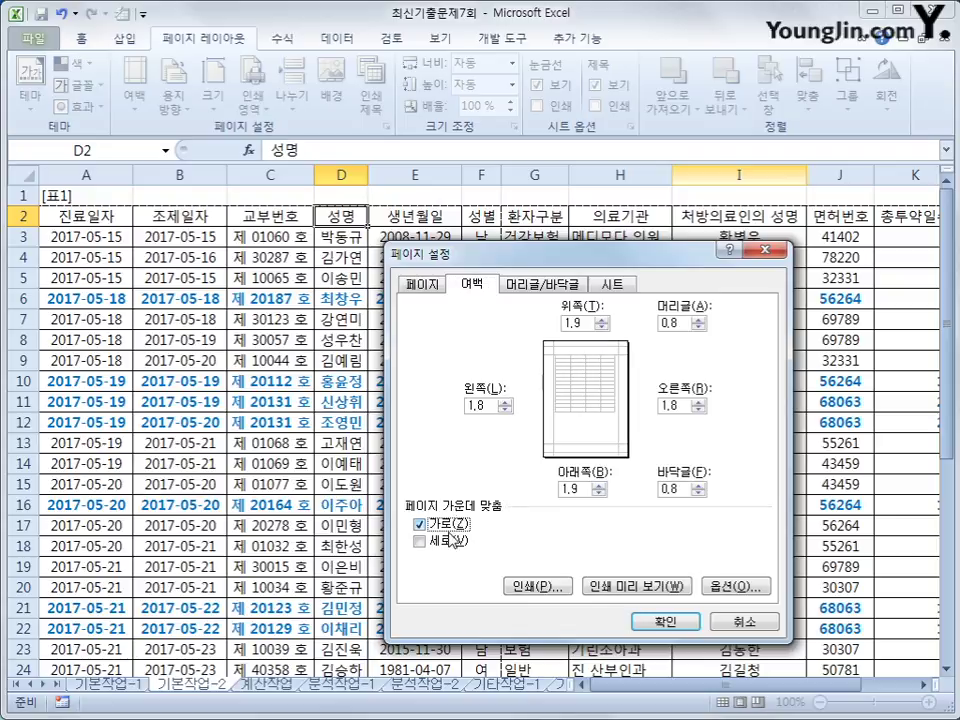
{"action": "left_click", "coordinate": [446, 540]}
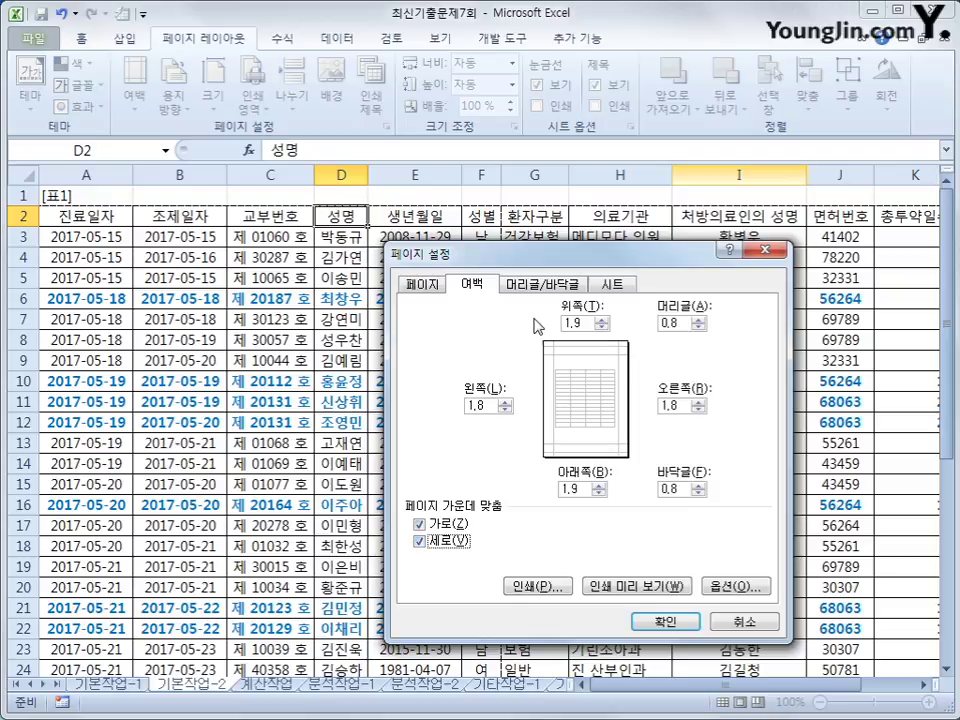
{"action": "left_click", "coordinate": [543, 287]}
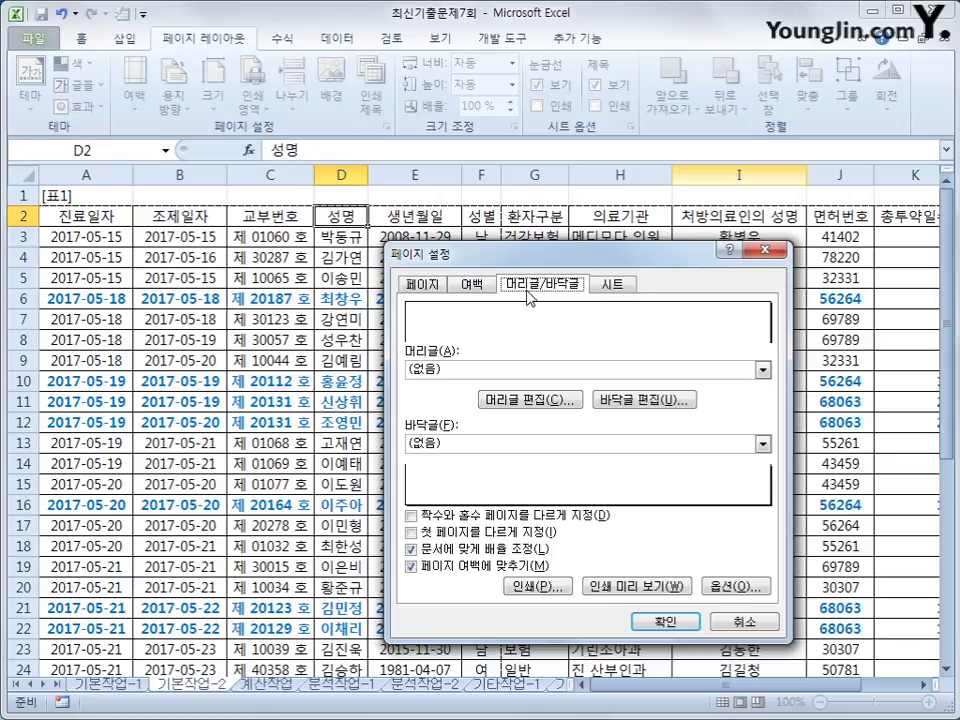
Step: Set the centre footer to 총 [Number of Pages] 페이지 중 [Page Number] 페이지
{"action": "left_click", "coordinate": [620, 401]}
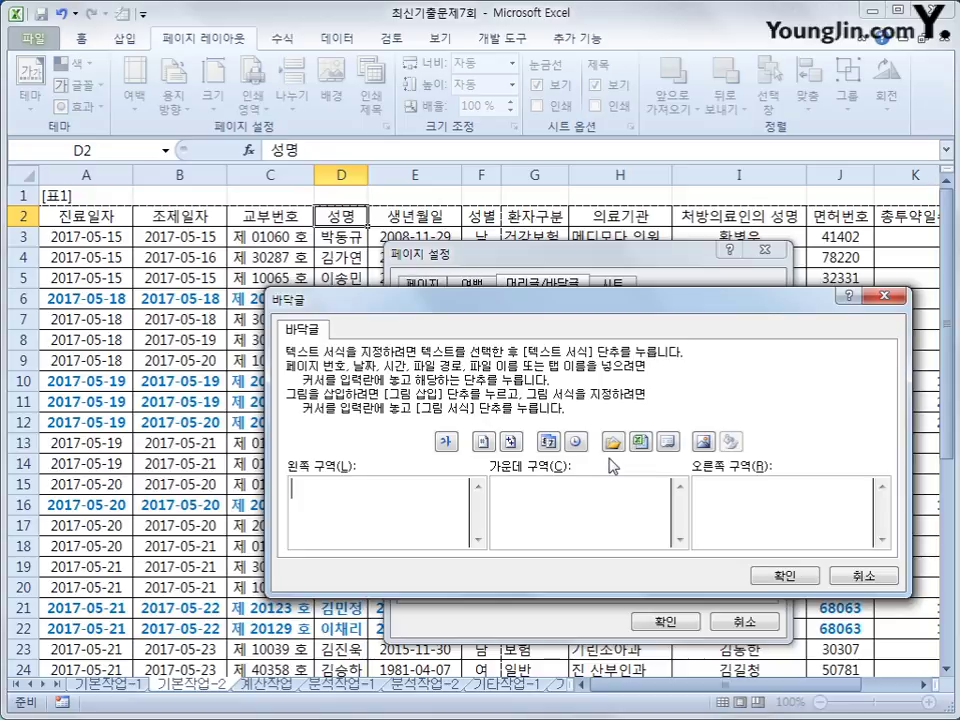
{"action": "left_click", "coordinate": [609, 493]}
{"action": "type", "text": "초ㅇ"}
{"action": "left_click", "coordinate": [510, 442]}
{"action": "type", "text": "페이"}
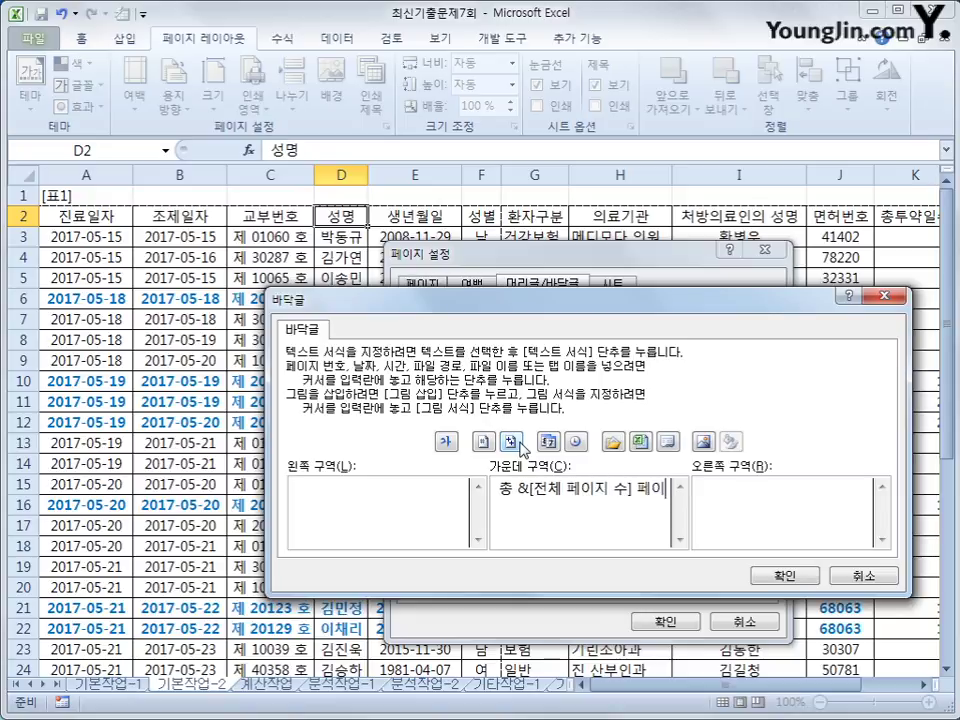
{"action": "type", "text": "지 중"}
{"action": "left_click", "coordinate": [481, 444]}
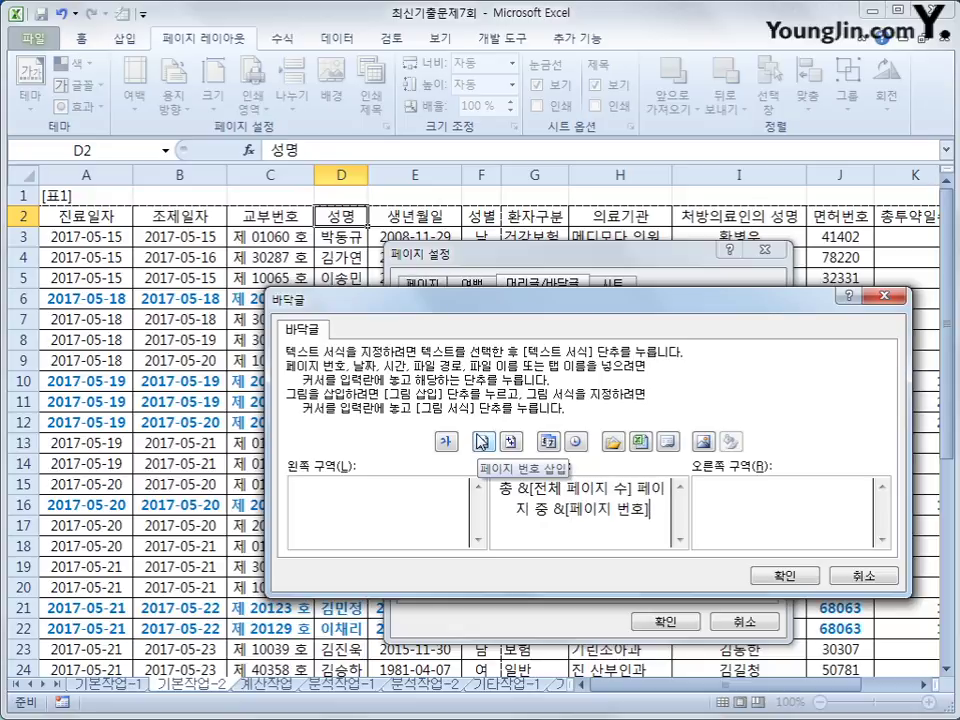
{"action": "type", "text": "페이지"}
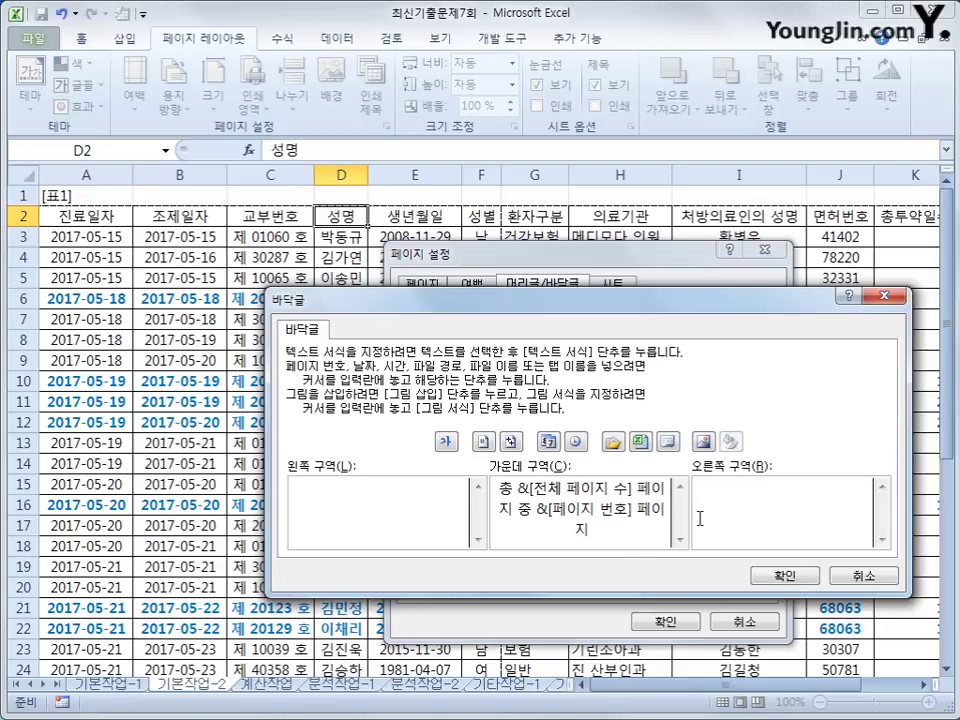
{"action": "left_click", "coordinate": [780, 578]}
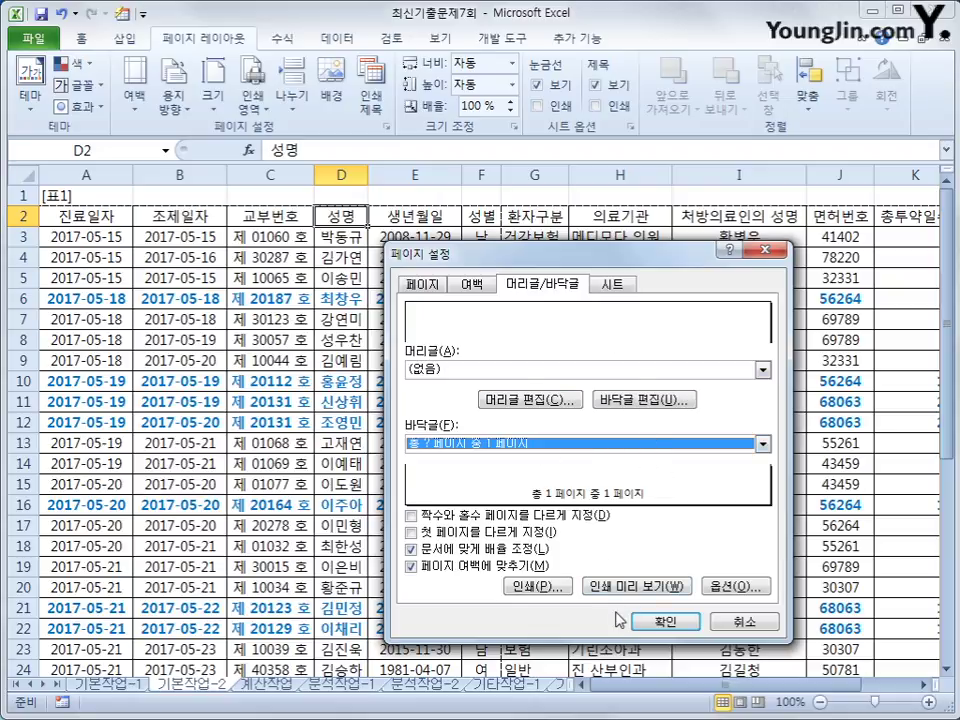
Step: Check printed pages 1 and 2 in Print Preview, then go back to the worksheet
{"action": "left_click", "coordinate": [627, 590]}
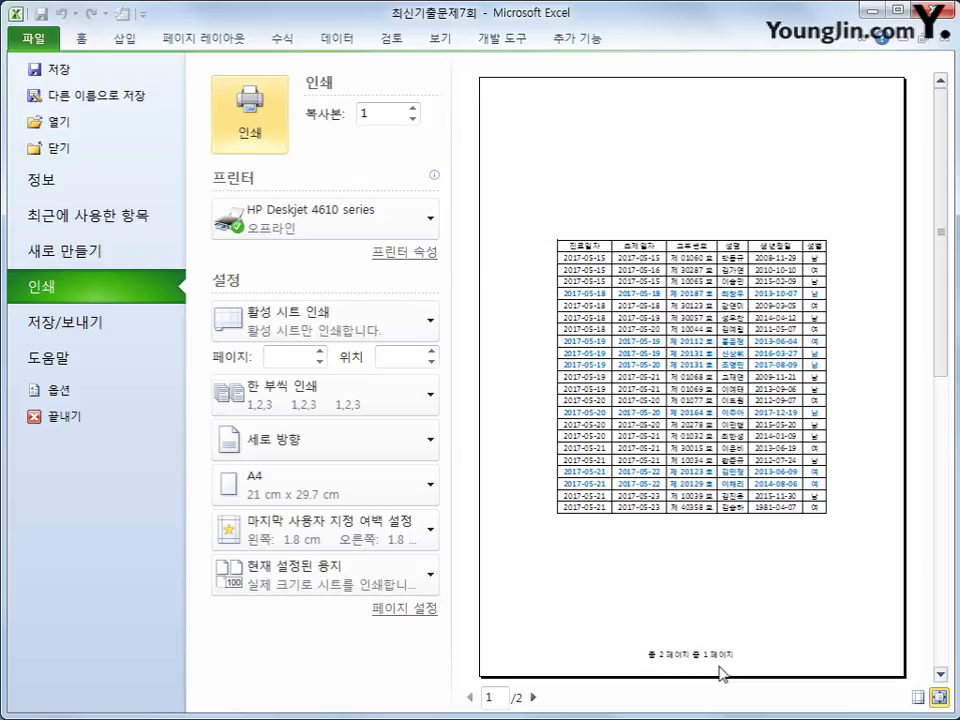
{"action": "left_click", "coordinate": [534, 698]}
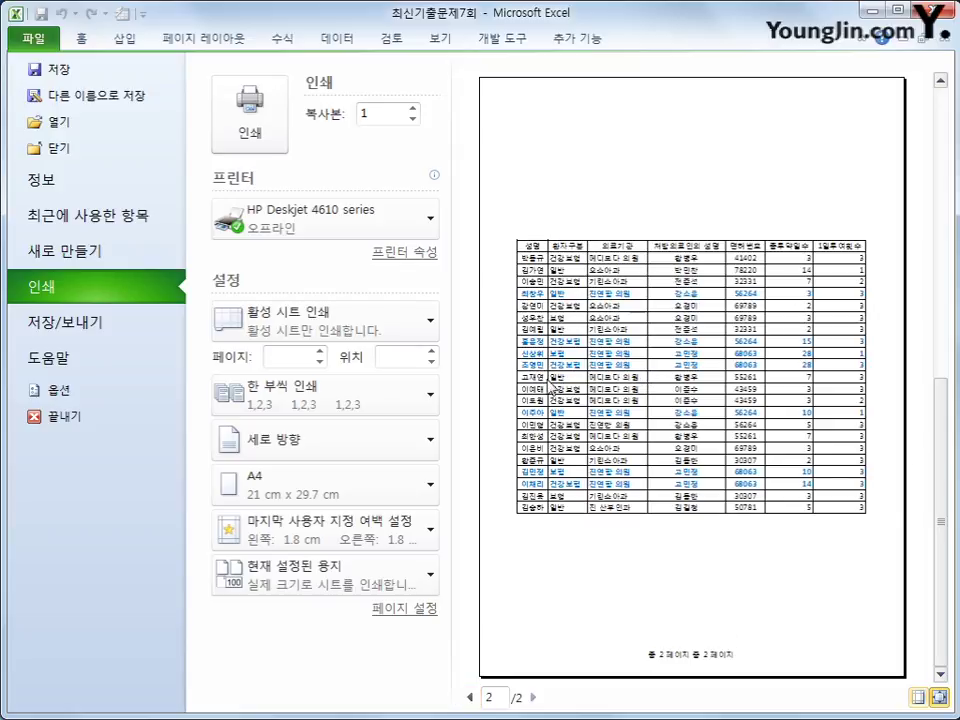
{"action": "left_click", "coordinate": [469, 698]}
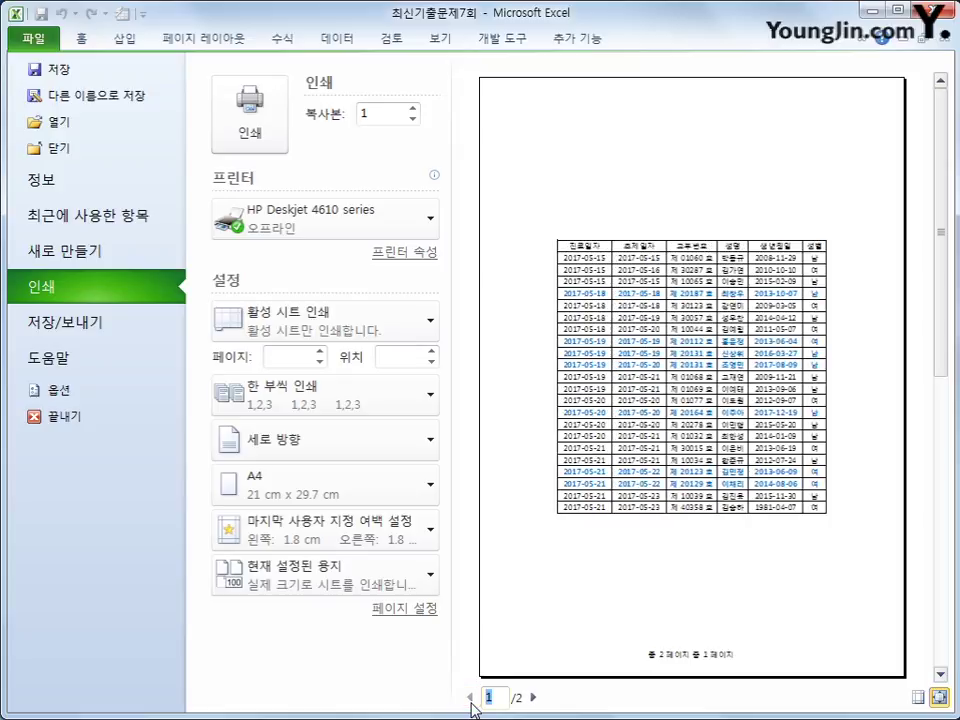
{"action": "left_click", "coordinate": [534, 697]}
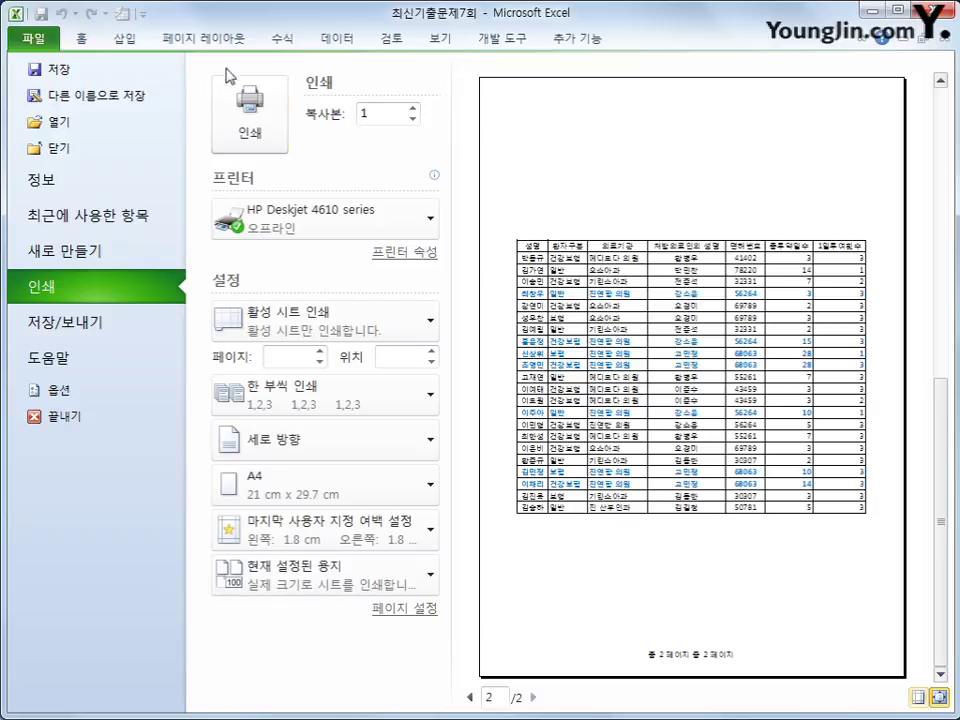
{"action": "left_click", "coordinate": [185, 38]}
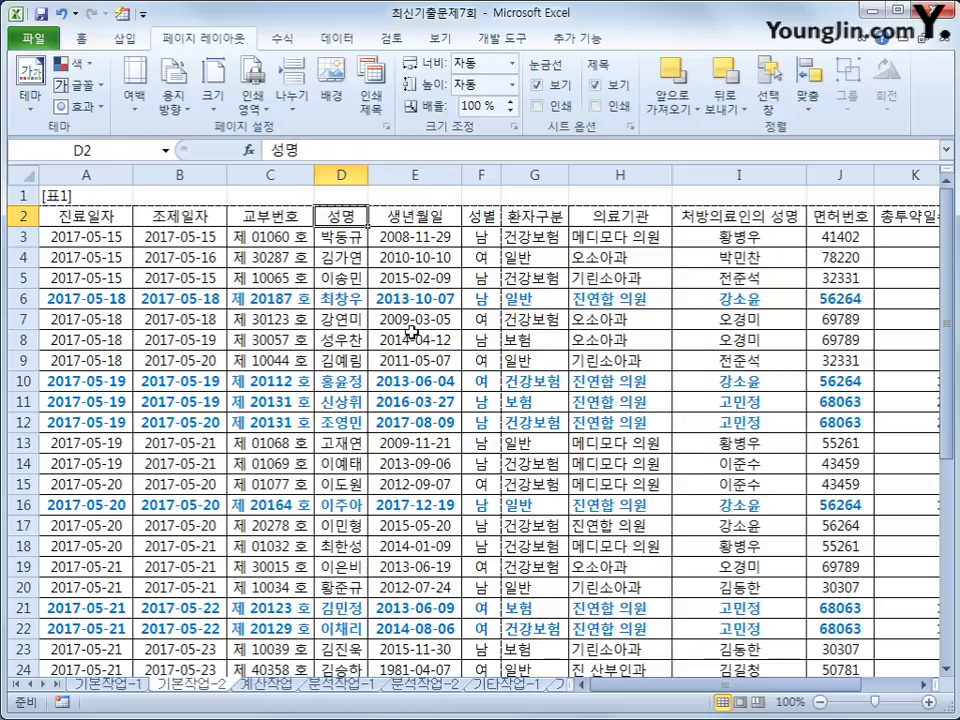
Step: Open the 계산작업 sheet and inspect cells F3 and D3
{"action": "left_click", "coordinate": [283, 686]}
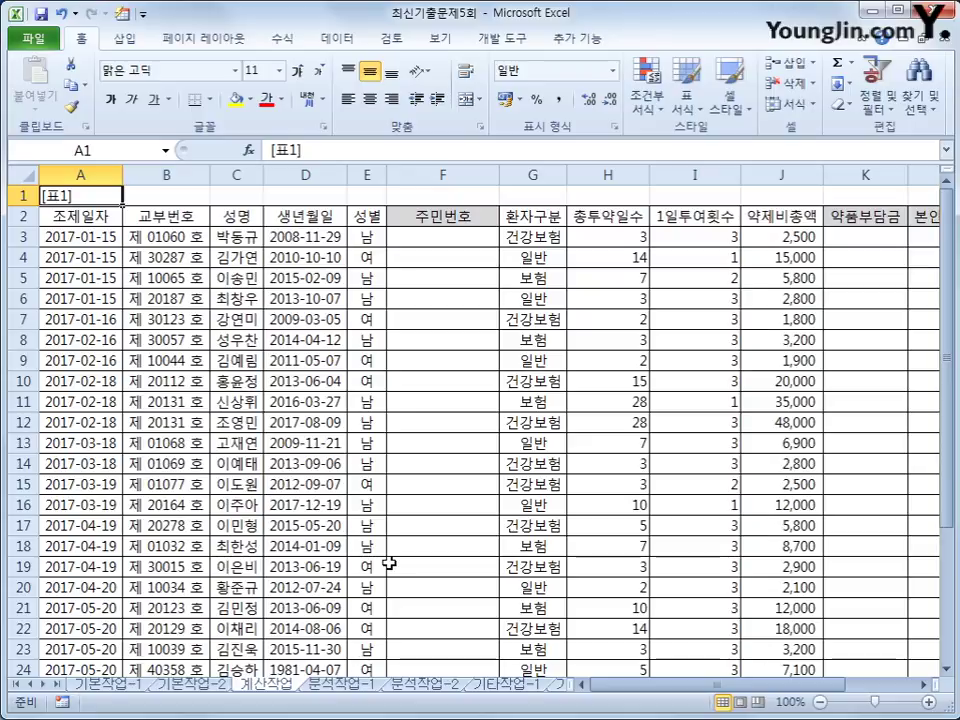
{"action": "left_click", "coordinate": [476, 239]}
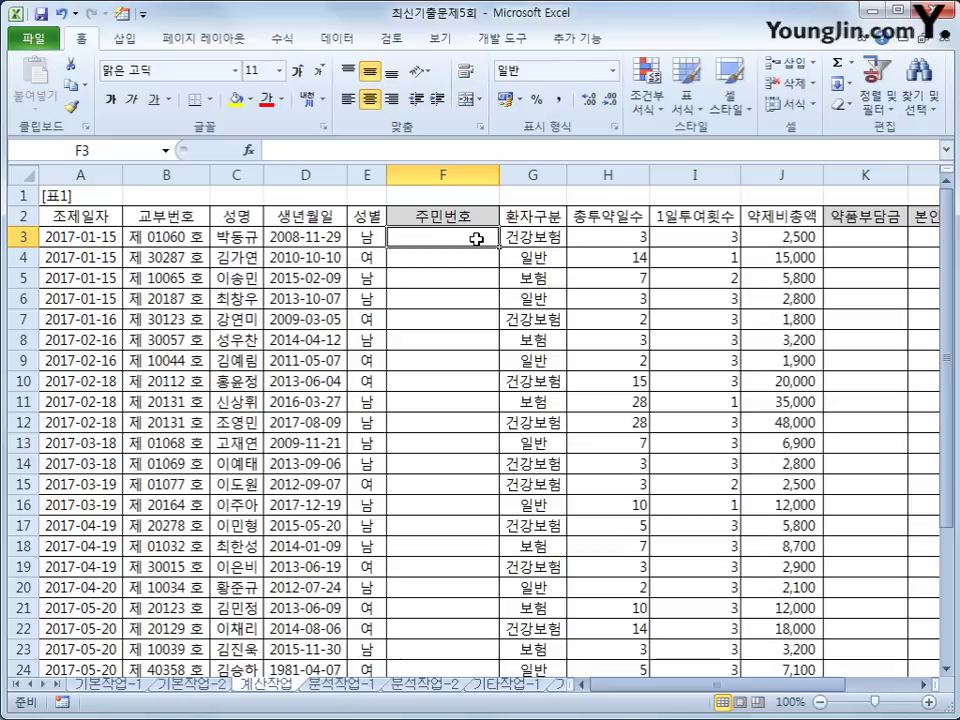
{"action": "left_click", "coordinate": [312, 247]}
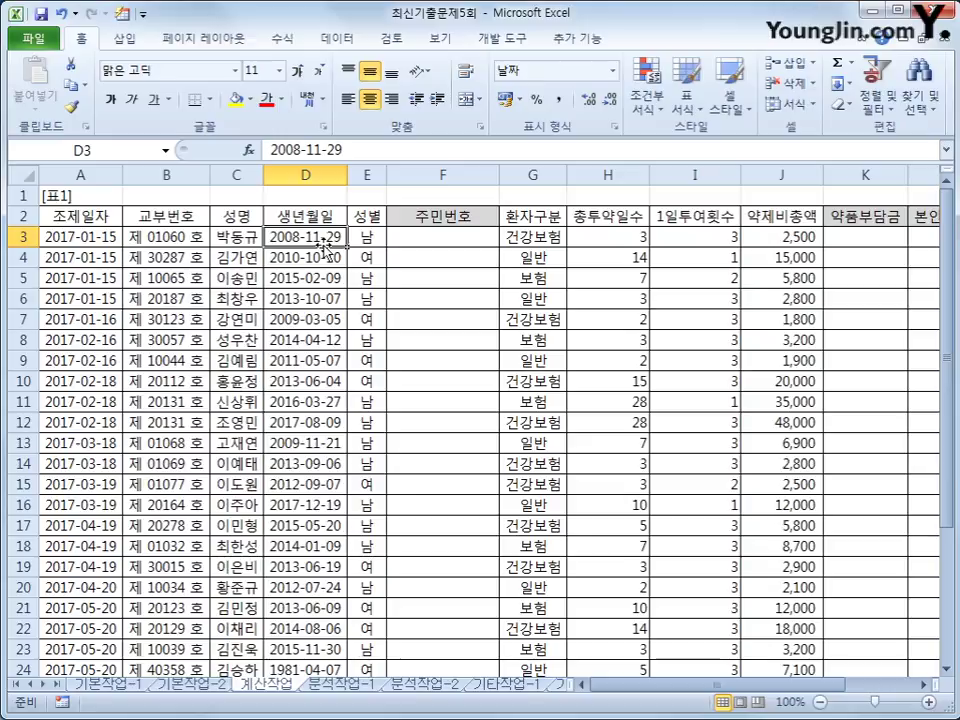
{"action": "left_click", "coordinate": [439, 240]}
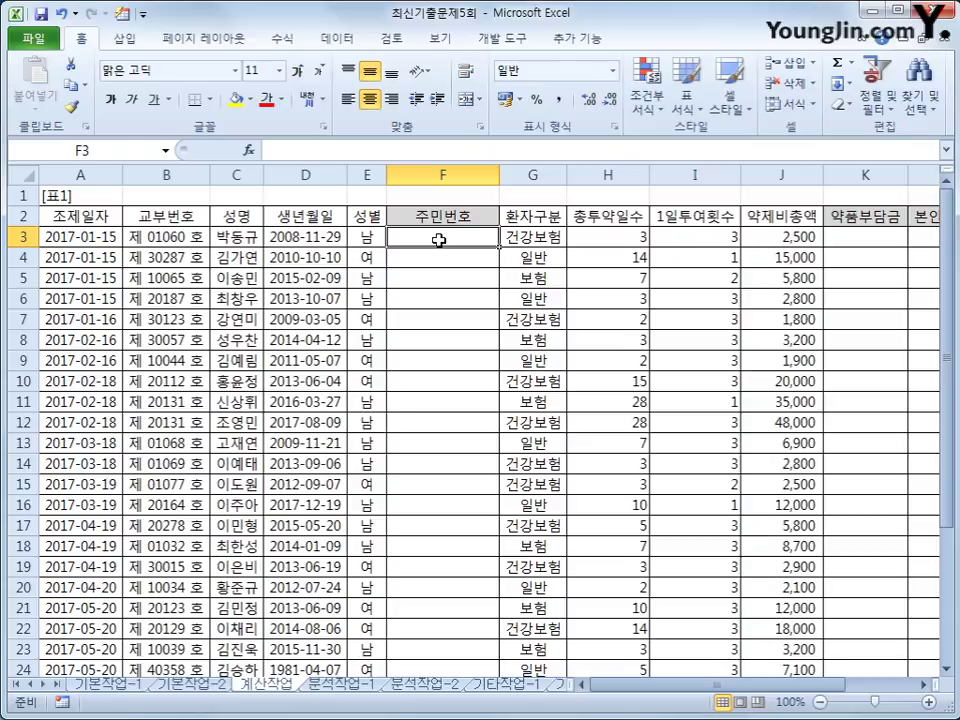
Step: Enter =TEXT(D3,"yymmdd") in F3 to show the birth date as 081129
{"action": "type", "text": "="}
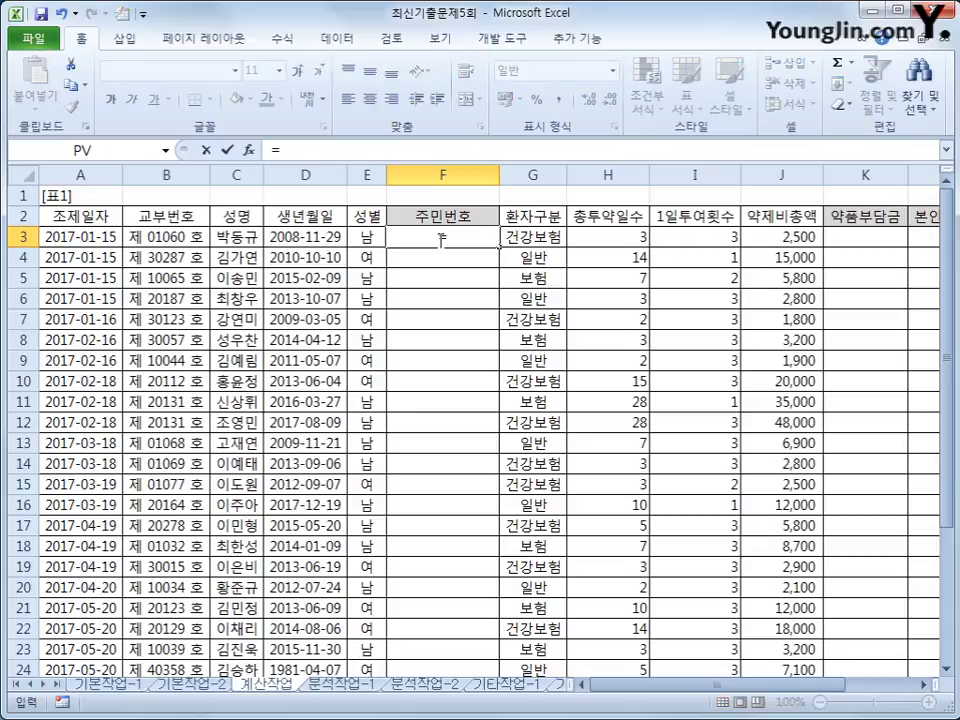
{"action": "type", "text": "tex"}
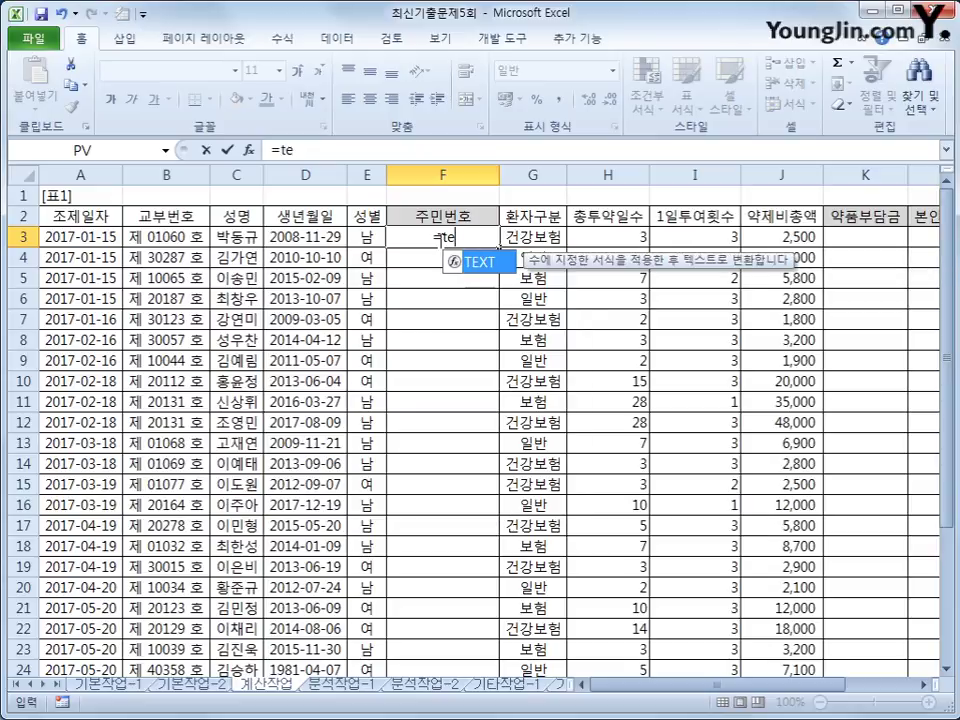
{"action": "key", "text": "Tab"}
{"action": "key", "text": "Left"}
{"action": "key", "text": "Left"}
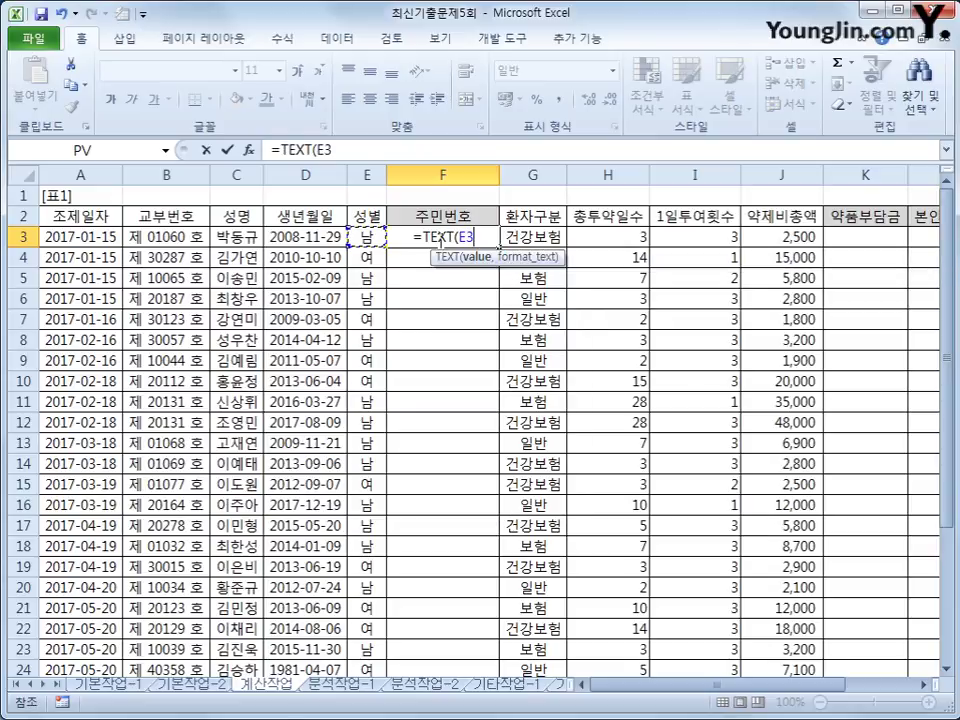
{"action": "type", "text": ","}
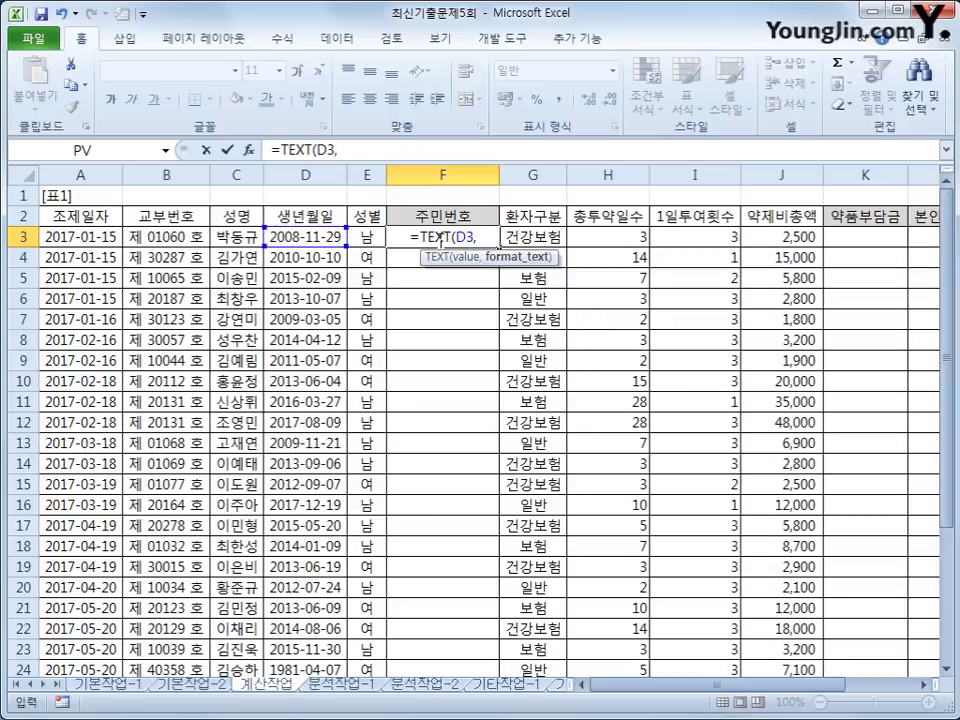
{"action": "type", "text": "\"yymmdd"}
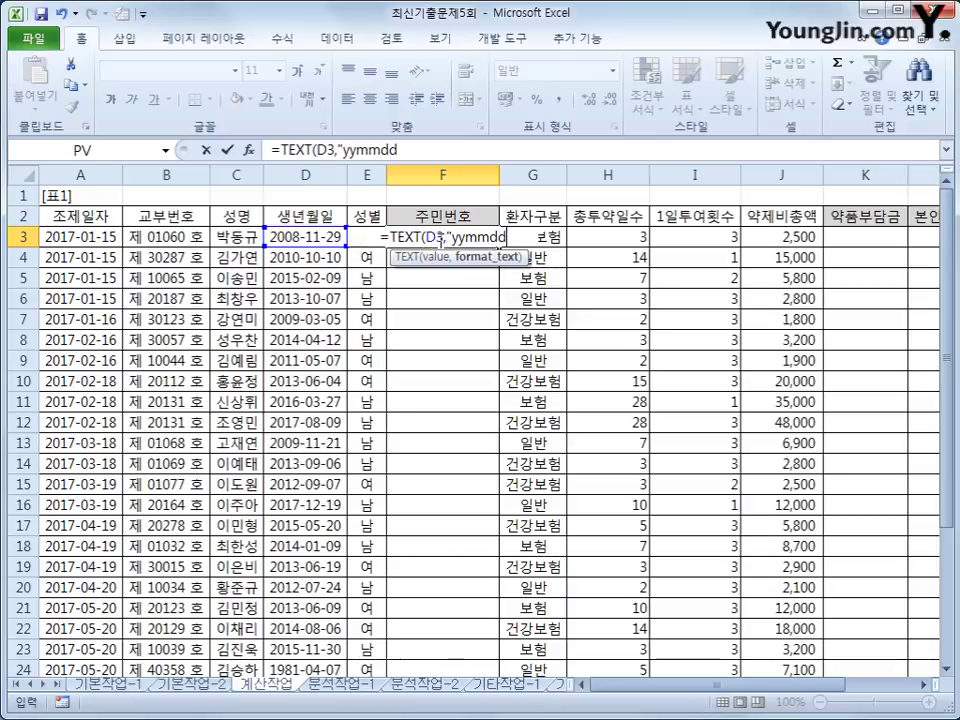
{"action": "type", "text": "\")"}
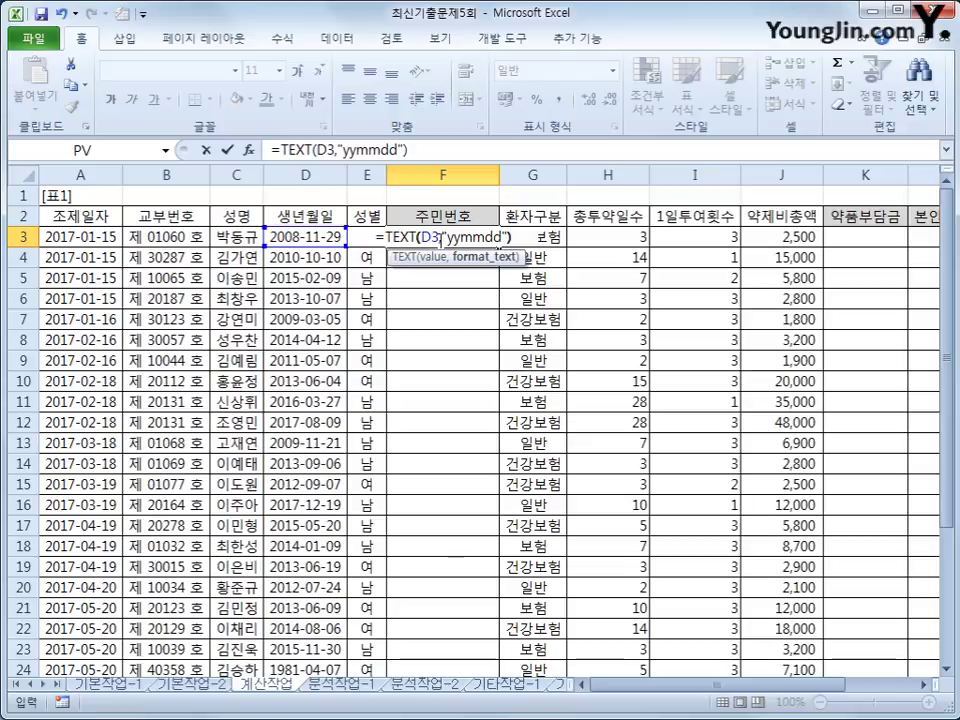
{"action": "key", "text": "Return"}
{"action": "left_click", "coordinate": [439, 239]}
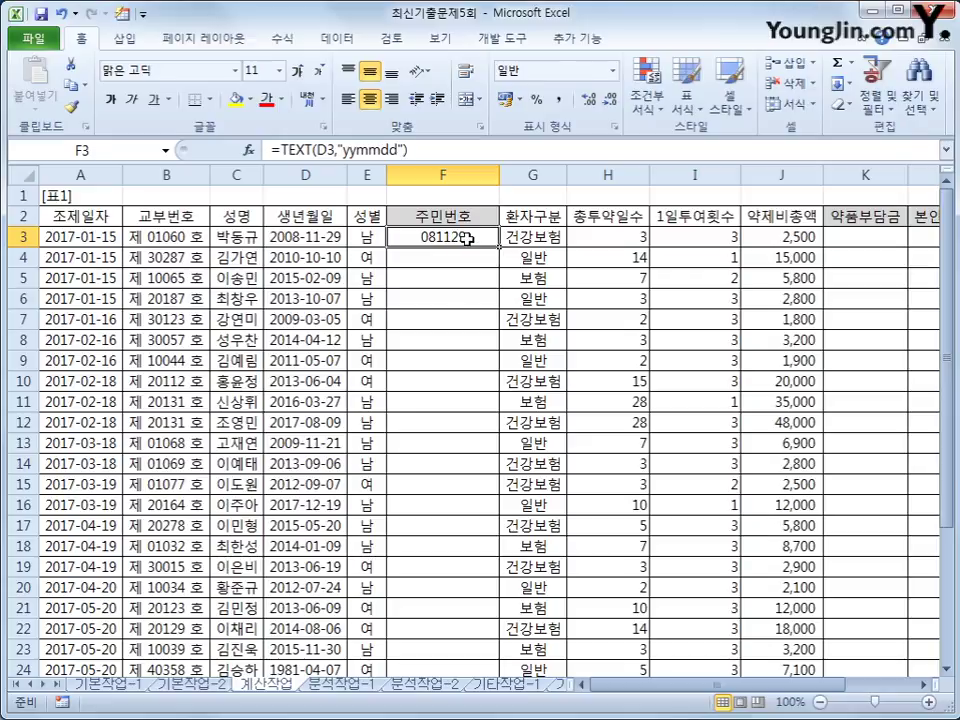
Step: Change the format to "yymmdd-" so F3 displays 081129-
{"action": "left_click", "coordinate": [400, 150]}
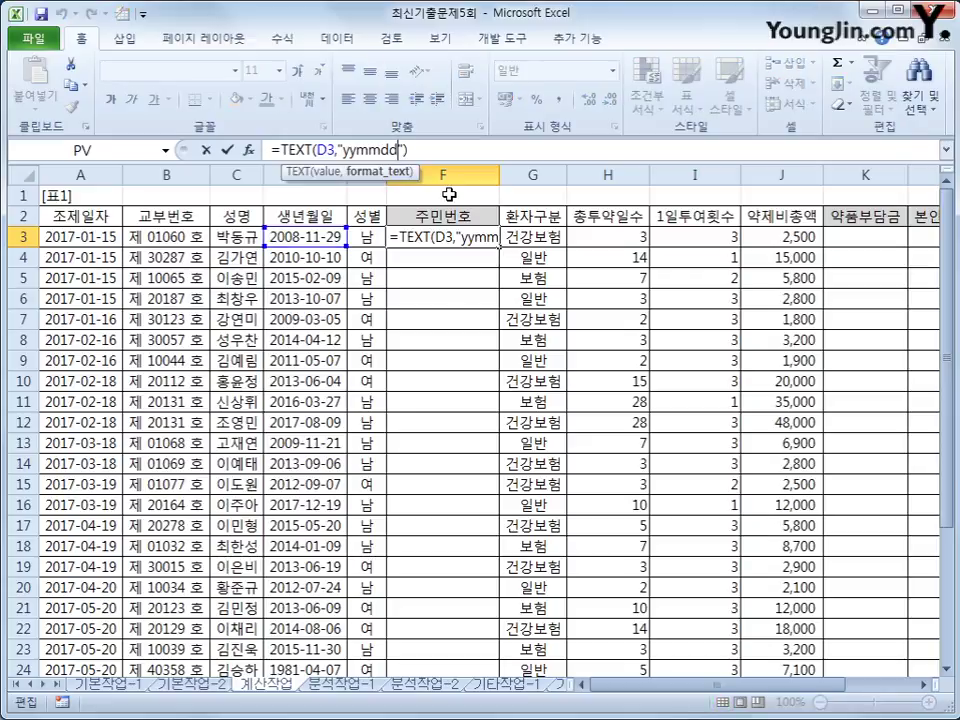
{"action": "type", "text": "-"}
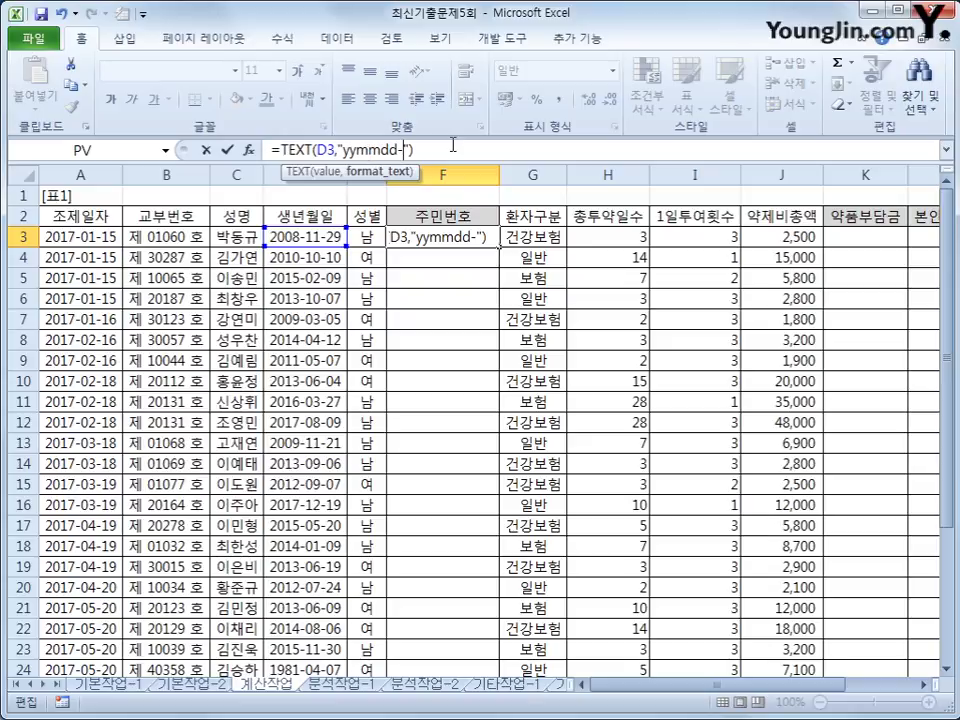
{"action": "key", "text": "Return"}
{"action": "left_click", "coordinate": [457, 242]}
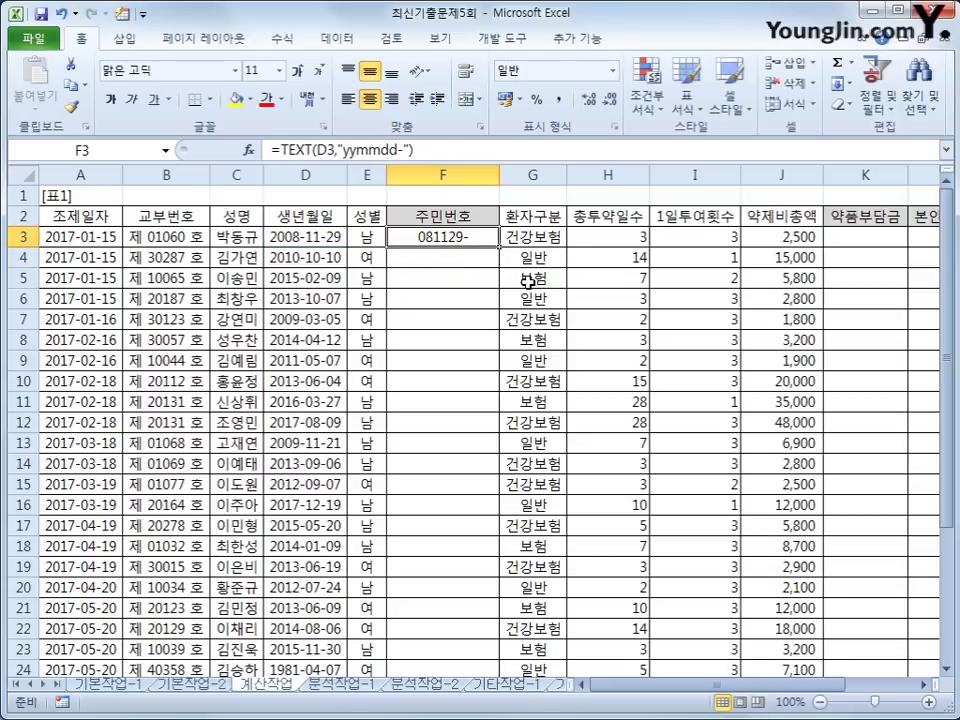
Step: Append &IF(E3="남", to F3's formula to test the gender
{"action": "left_click", "coordinate": [628, 155]}
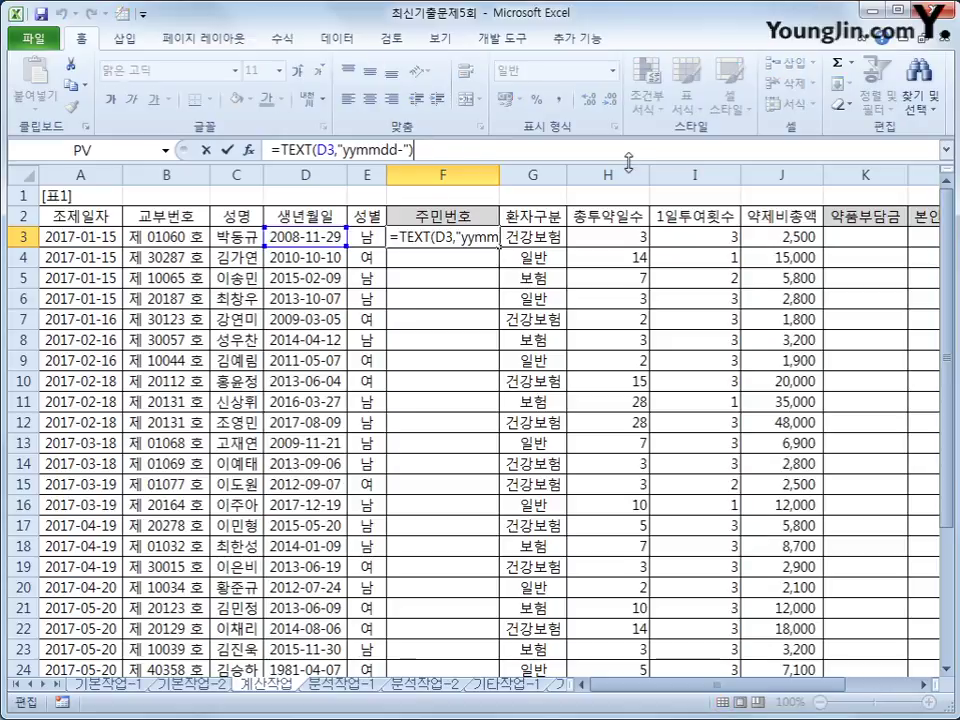
{"action": "type", "text": "&"}
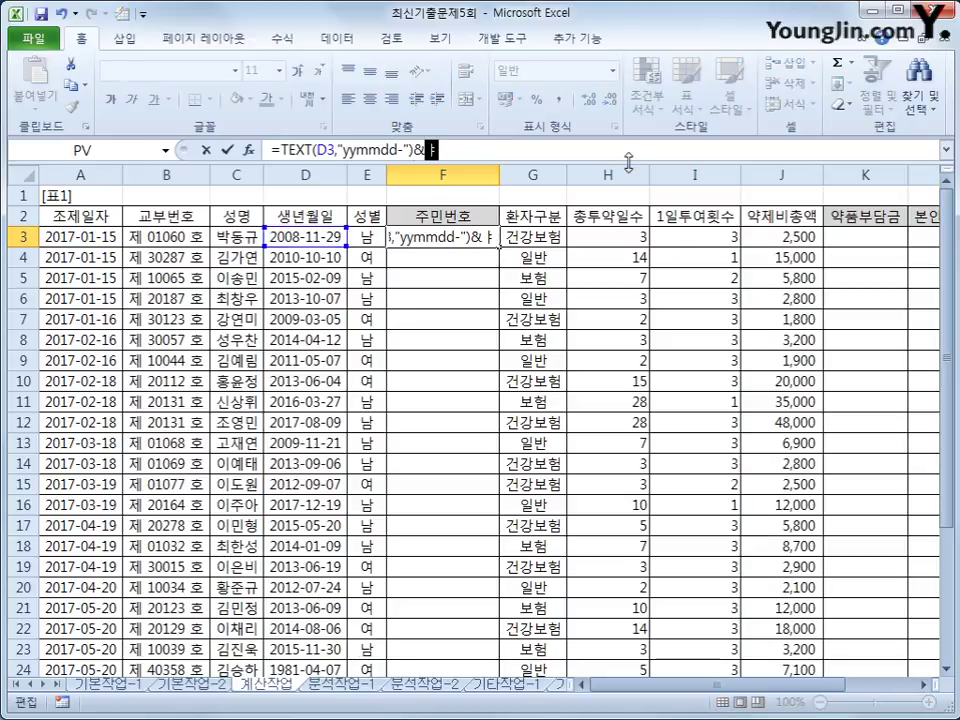
{"action": "type", "text": "if("}
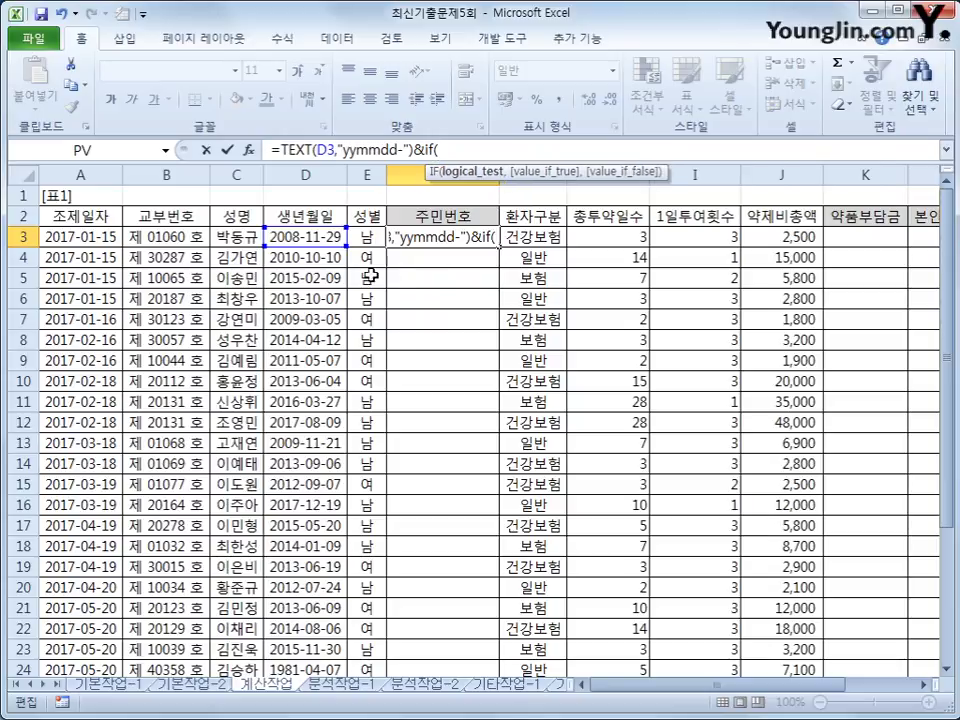
{"action": "left_click", "coordinate": [368, 239]}
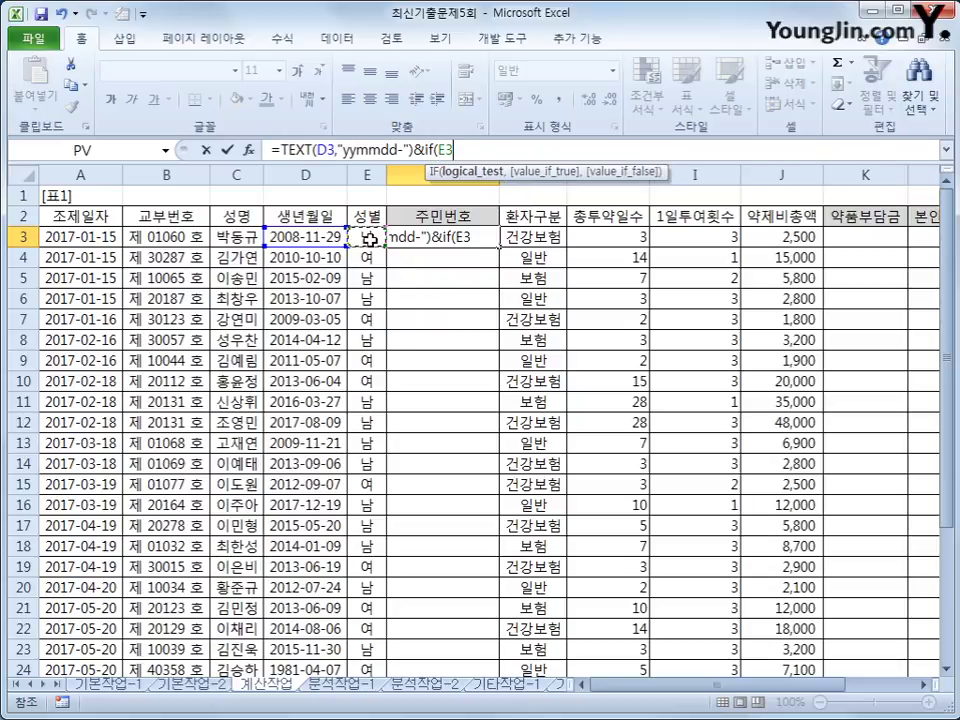
{"action": "type", "text": "=\"남"}
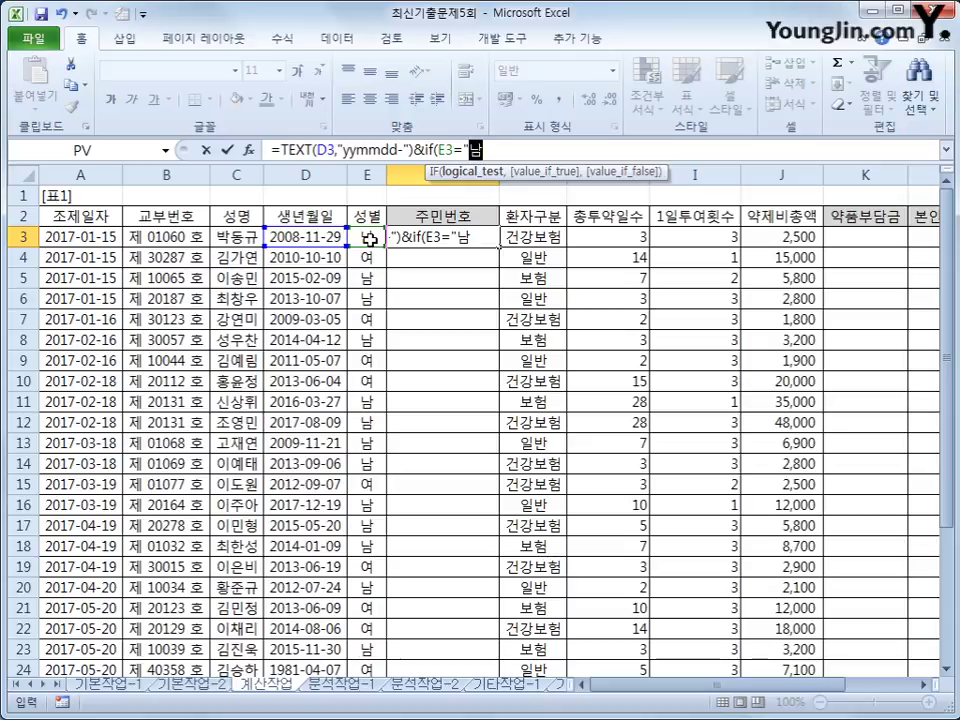
{"action": "type", "text": "\","}
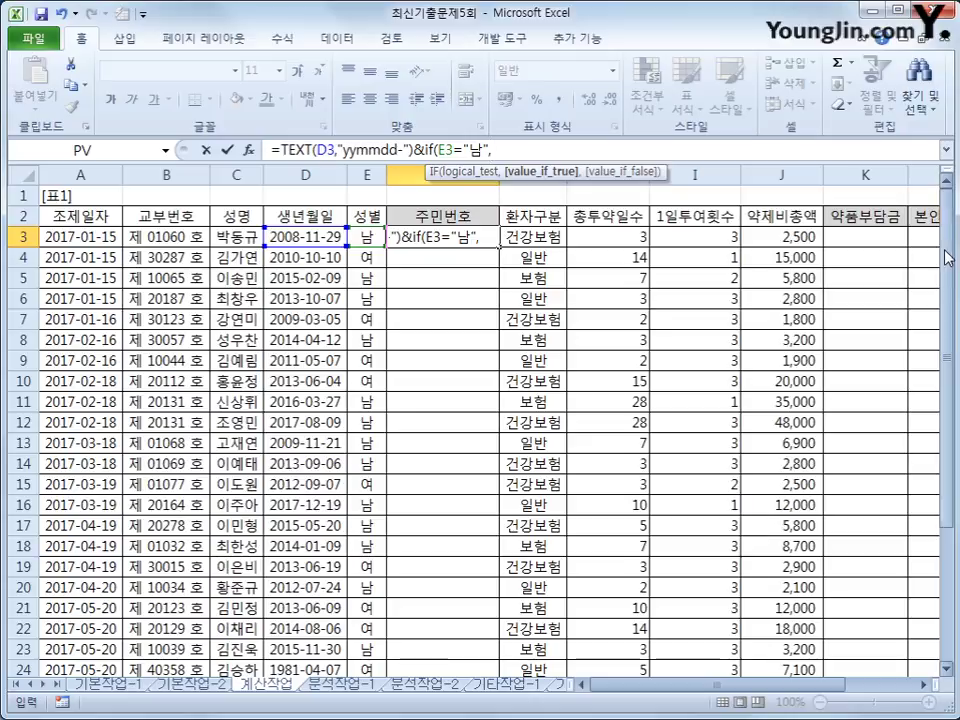
{"action": "left_click_drag", "start_coordinate": [948, 258], "coordinate": [948, 270]}
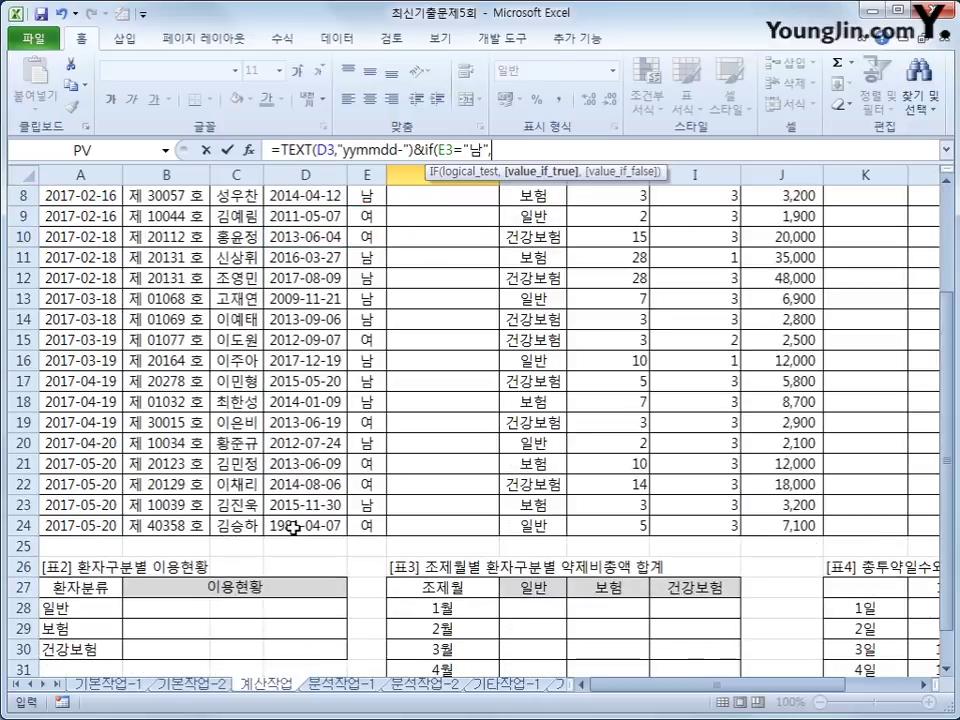
{"action": "left_click_drag", "start_coordinate": [946, 420], "coordinate": [956, 283]}
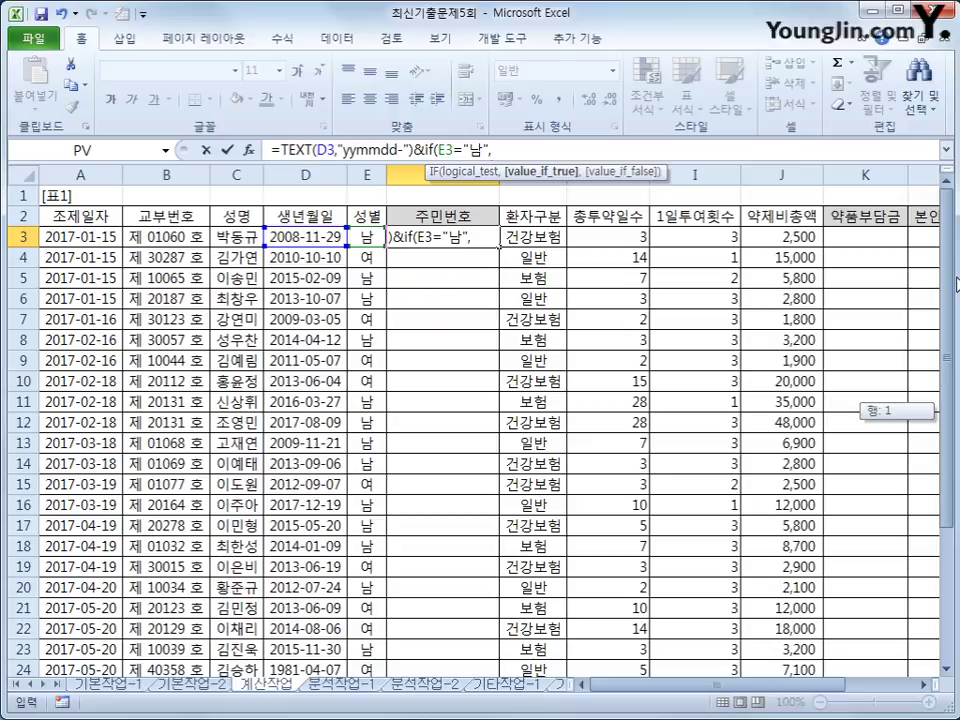
{"action": "left_click_drag", "start_coordinate": [957, 282], "coordinate": [951, 276]}
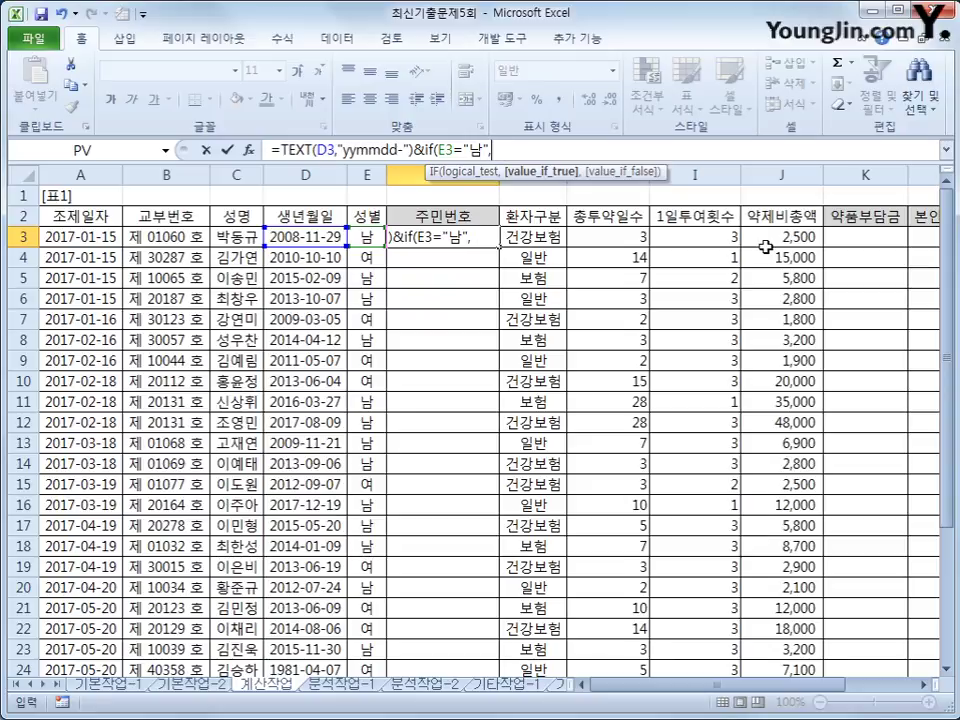
Step: Add nested YEAR(D3)>=2000 tests giving 3/1 or 4/2, so F3 shows 081129-3
{"action": "type", "text": "if(year("}
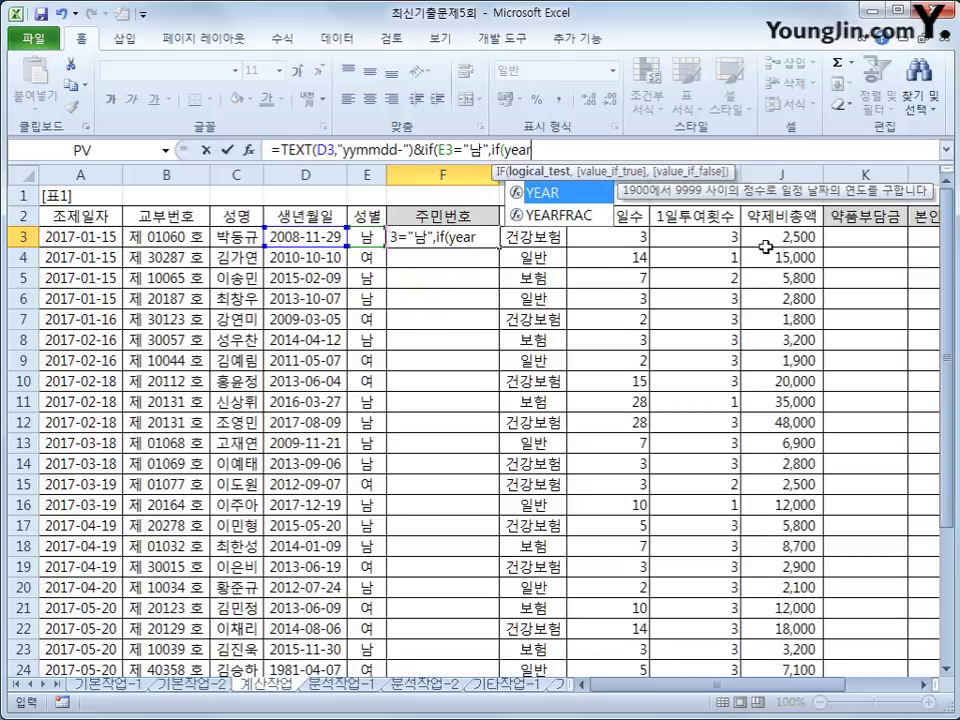
{"action": "left_click", "coordinate": [300, 239]}
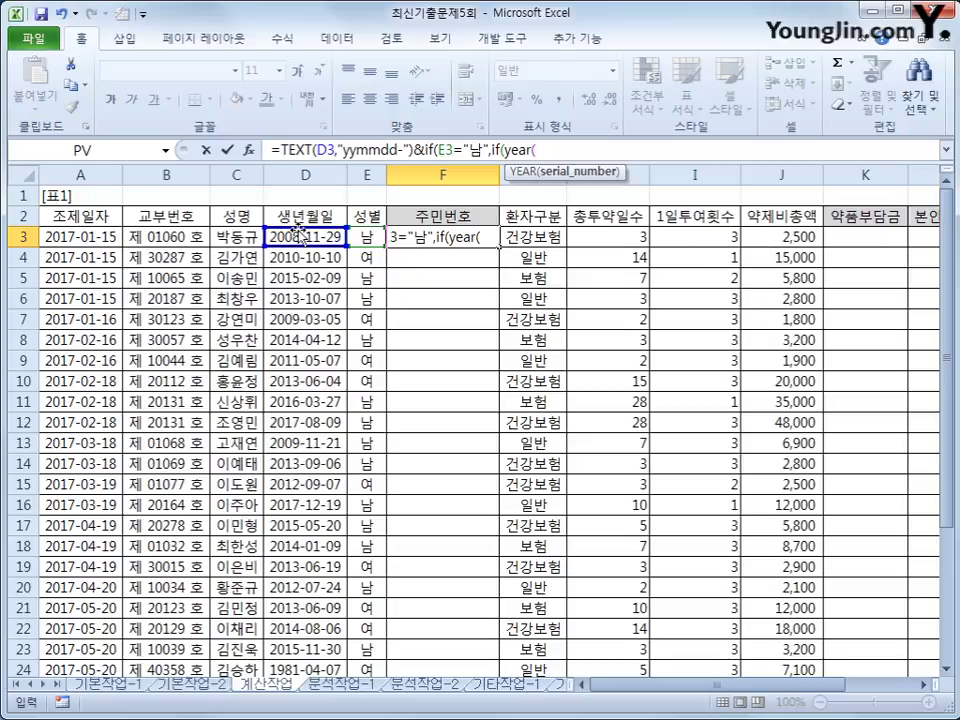
{"action": "type", "text": ")"}
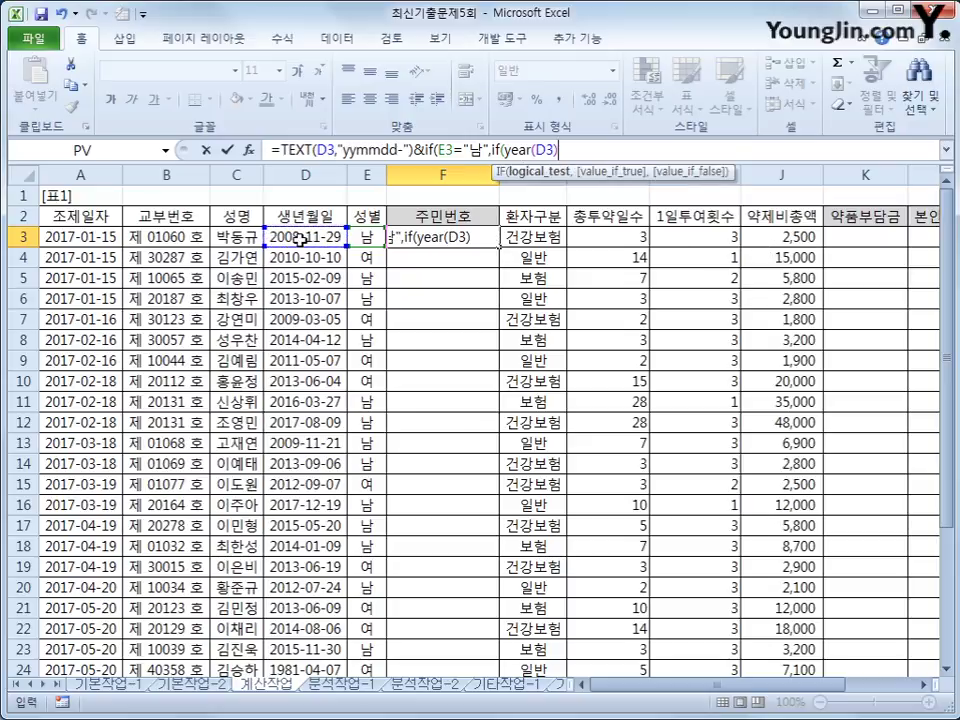
{"action": "type", "text": ">=2000"}
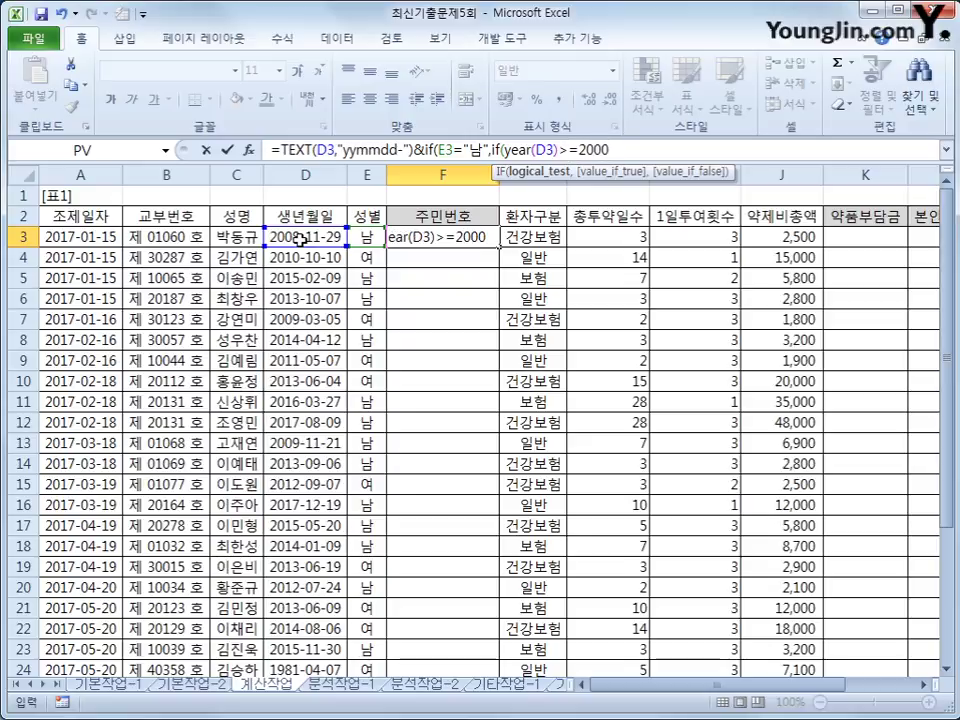
{"action": "type", "text": ","}
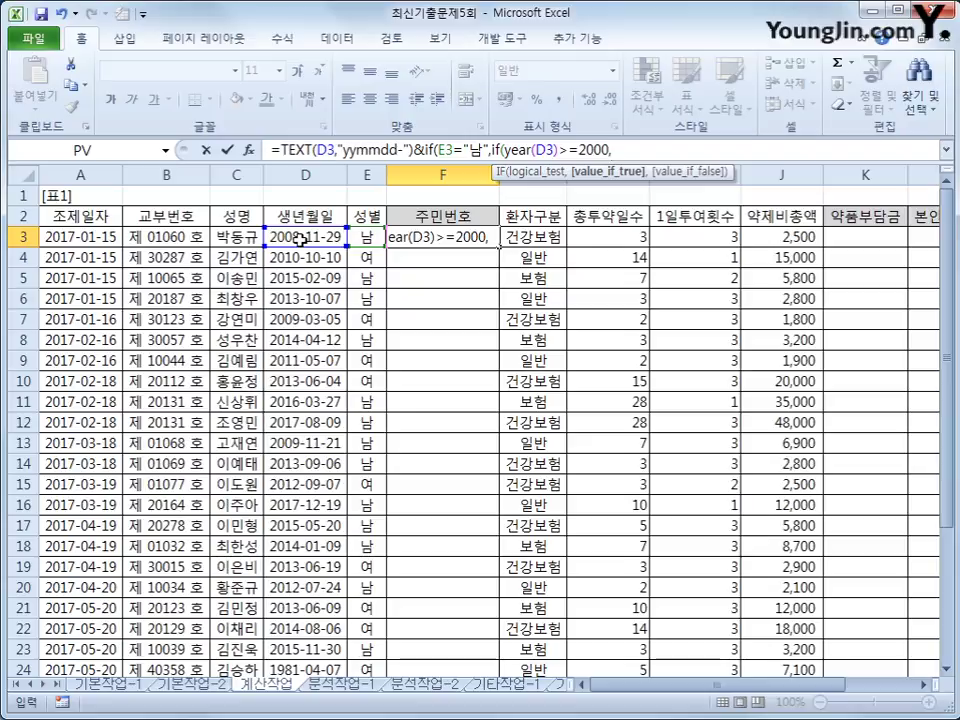
{"action": "type", "text": "3,"}
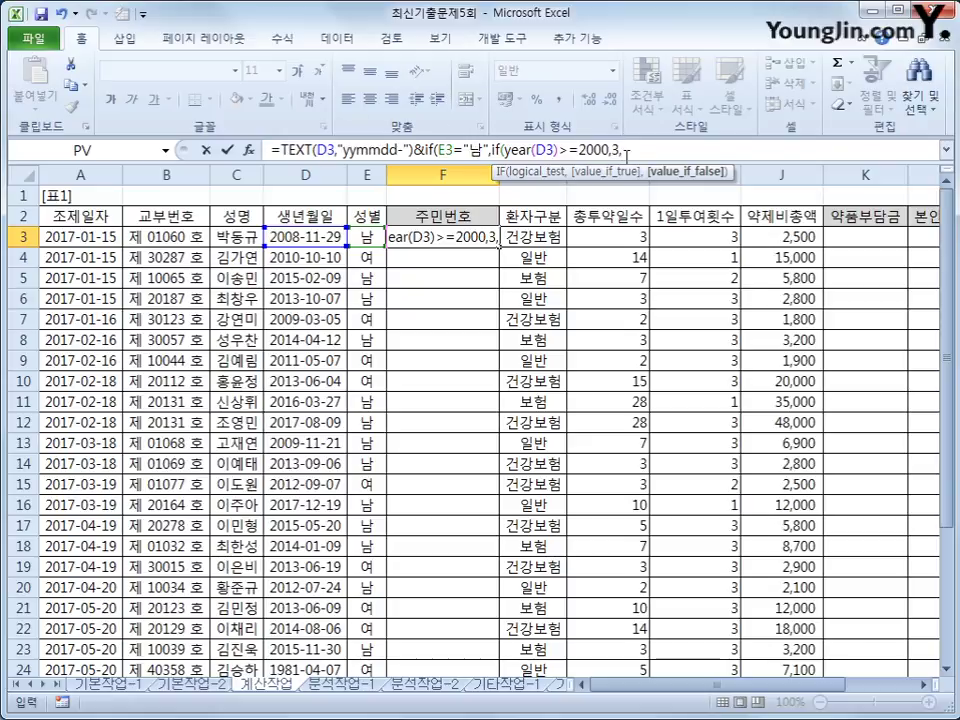
{"action": "type", "text": "1"}
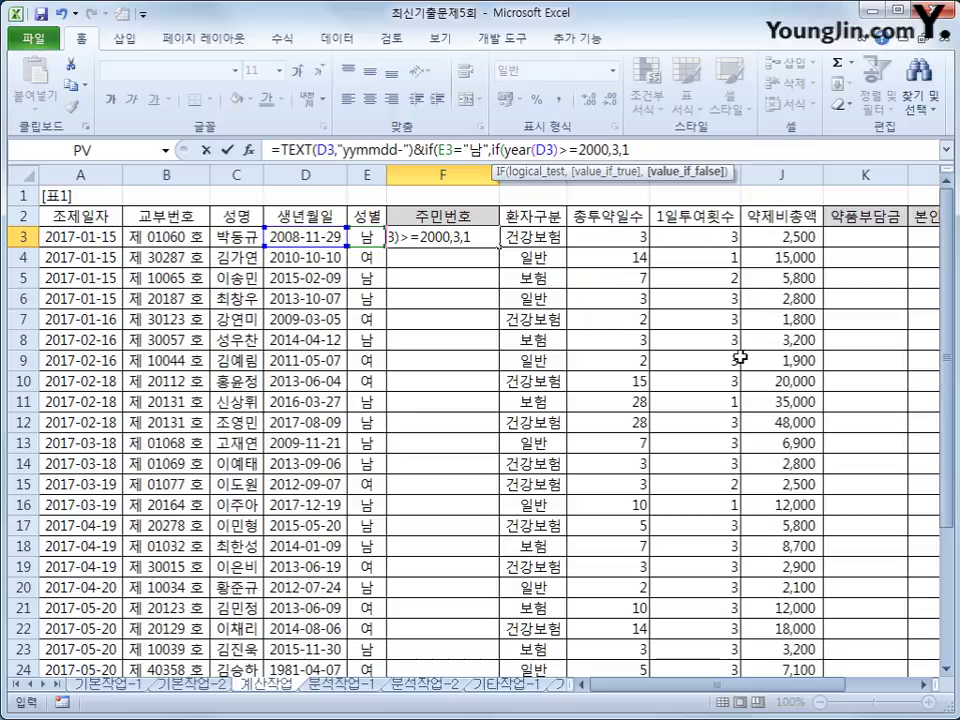
{"action": "type", "text": "),if("}
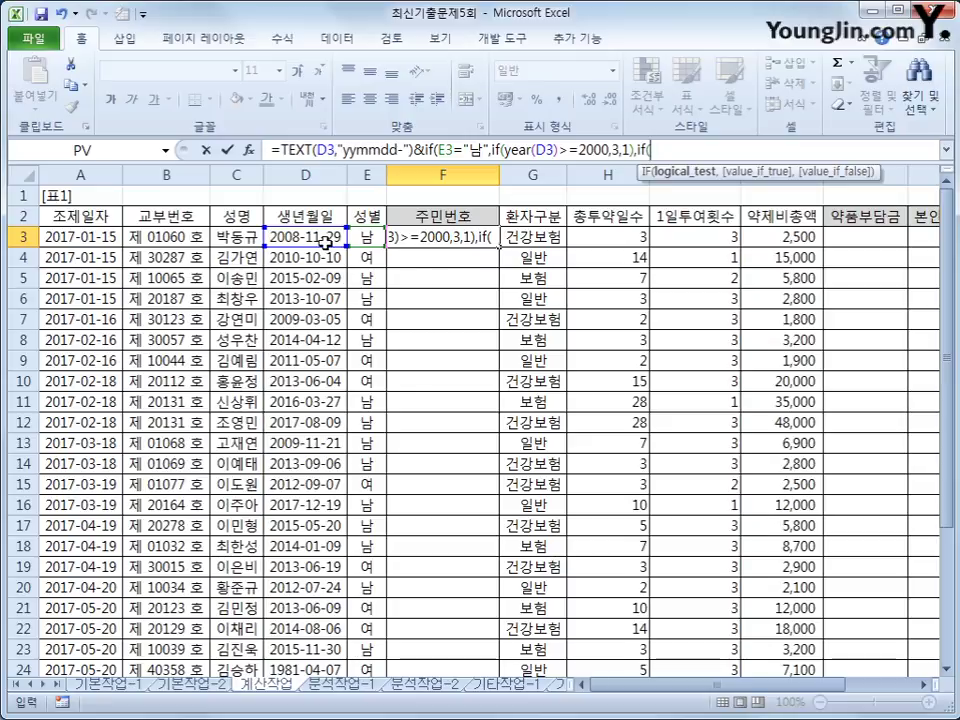
{"action": "type", "text": "year("}
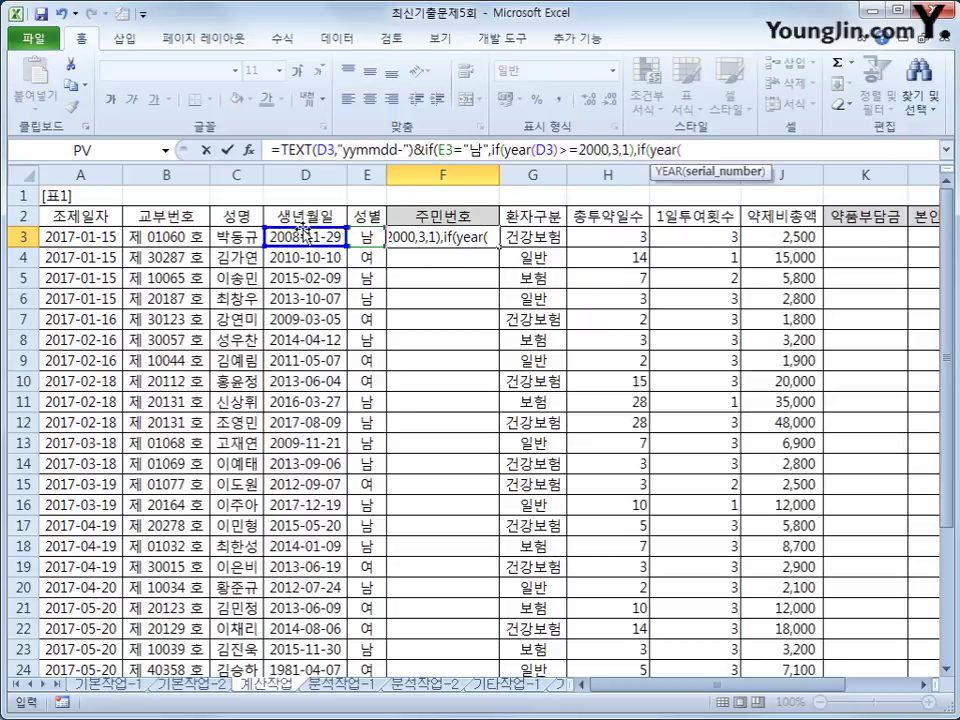
{"action": "left_click", "coordinate": [303, 234]}
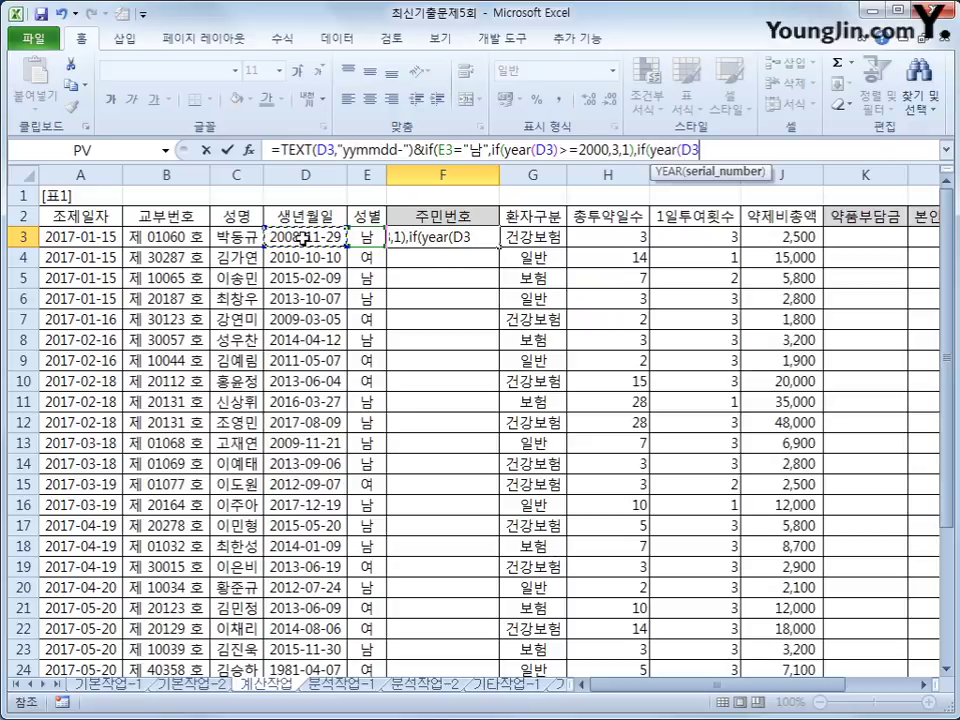
{"action": "type", "text": ")>"}
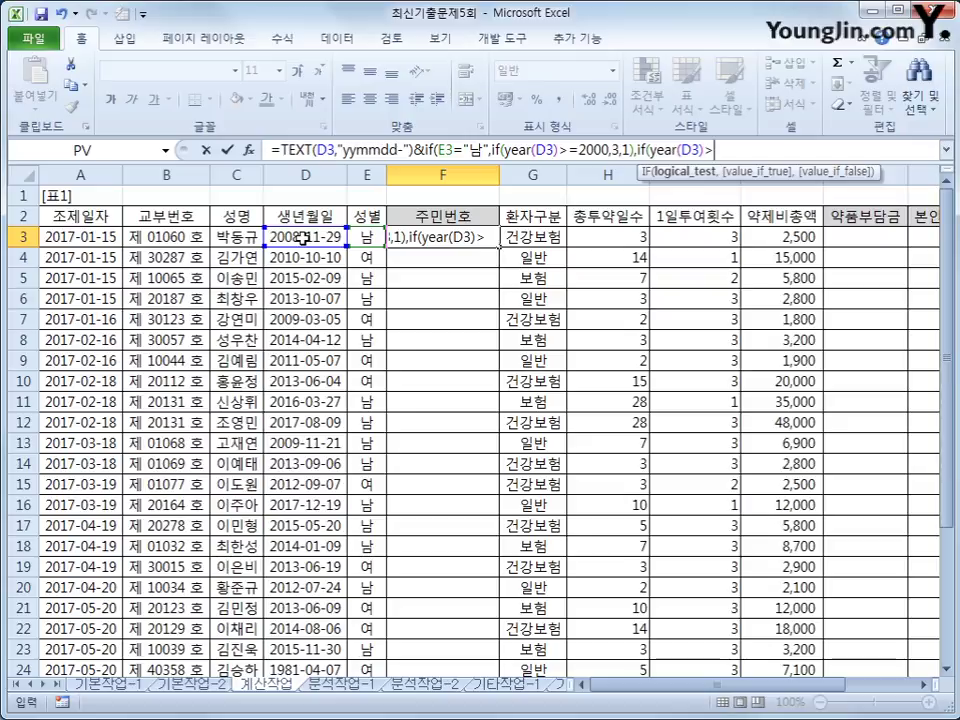
{"action": "type", "text": "=2000,"}
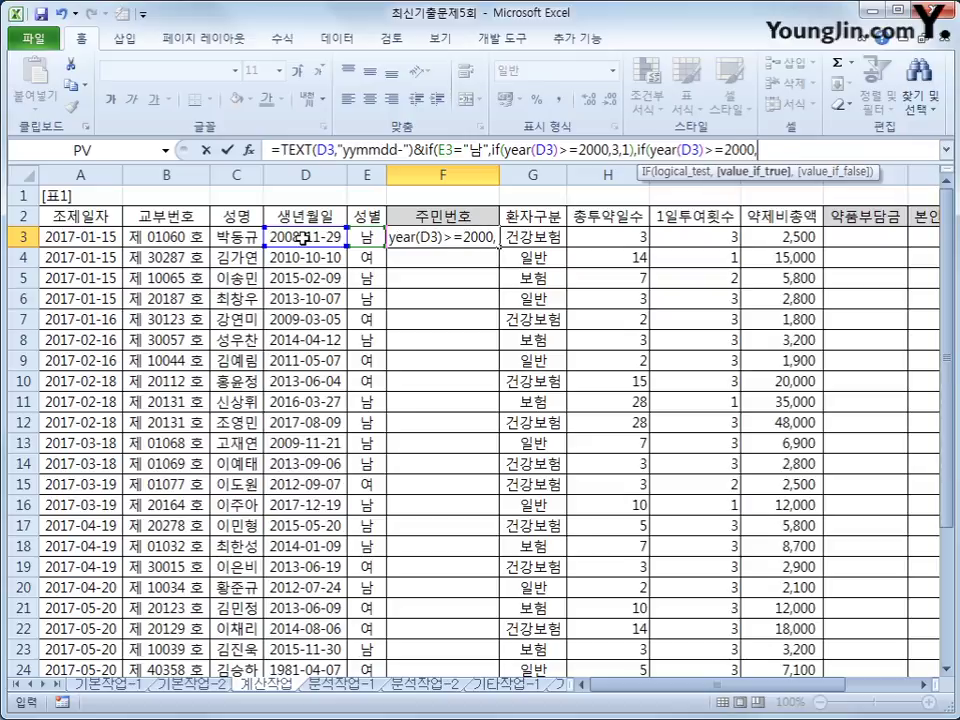
{"action": "type", "text": "4,"}
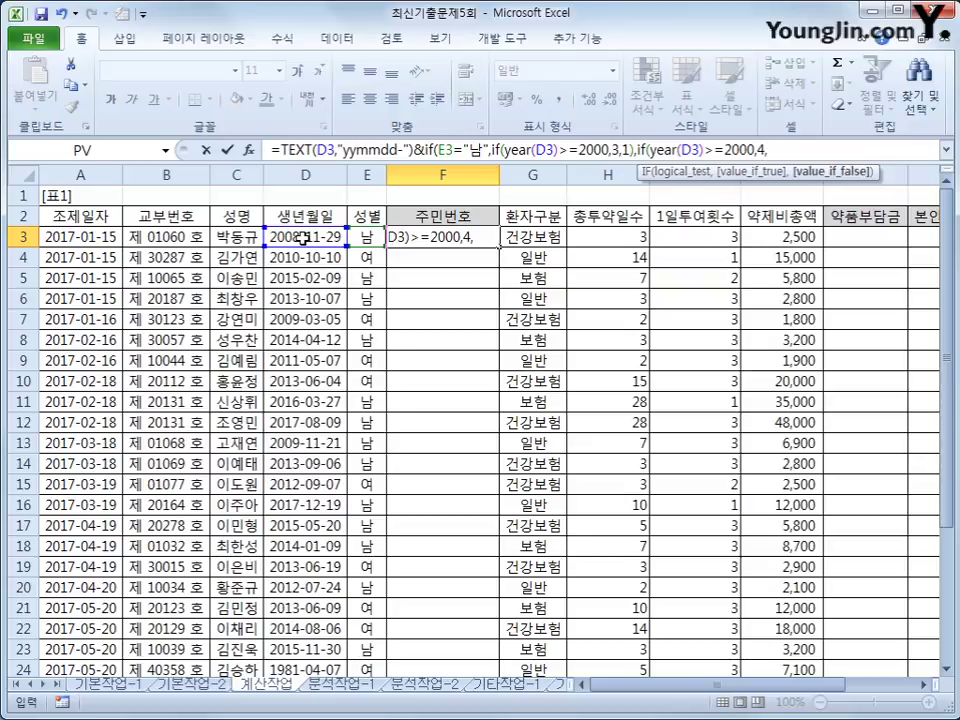
{"action": "type", "text": "2)"}
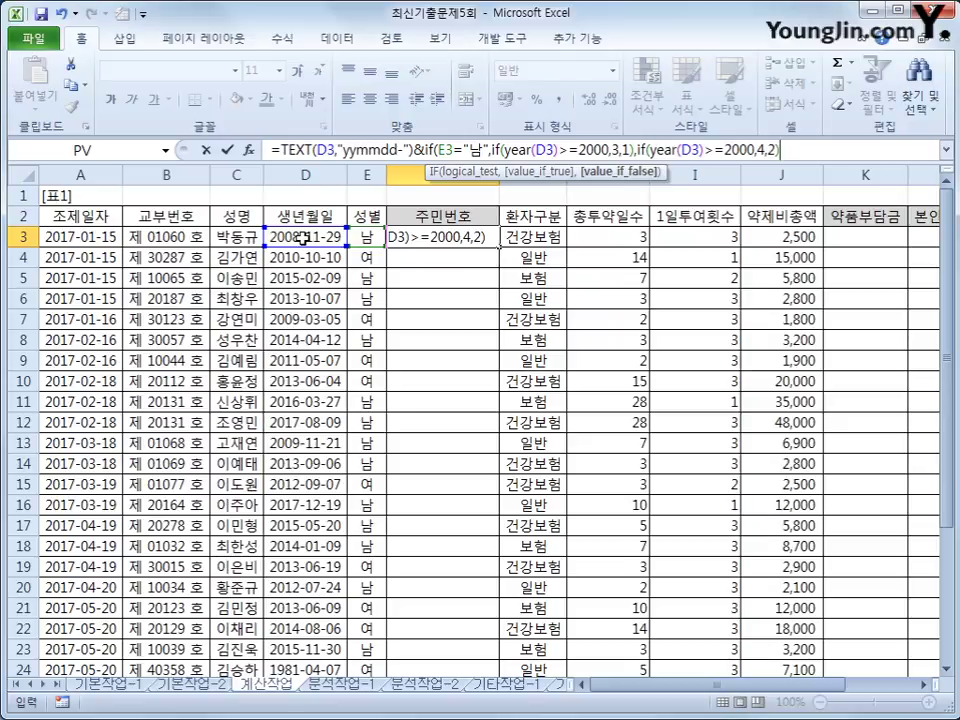
{"action": "type", "text": ")"}
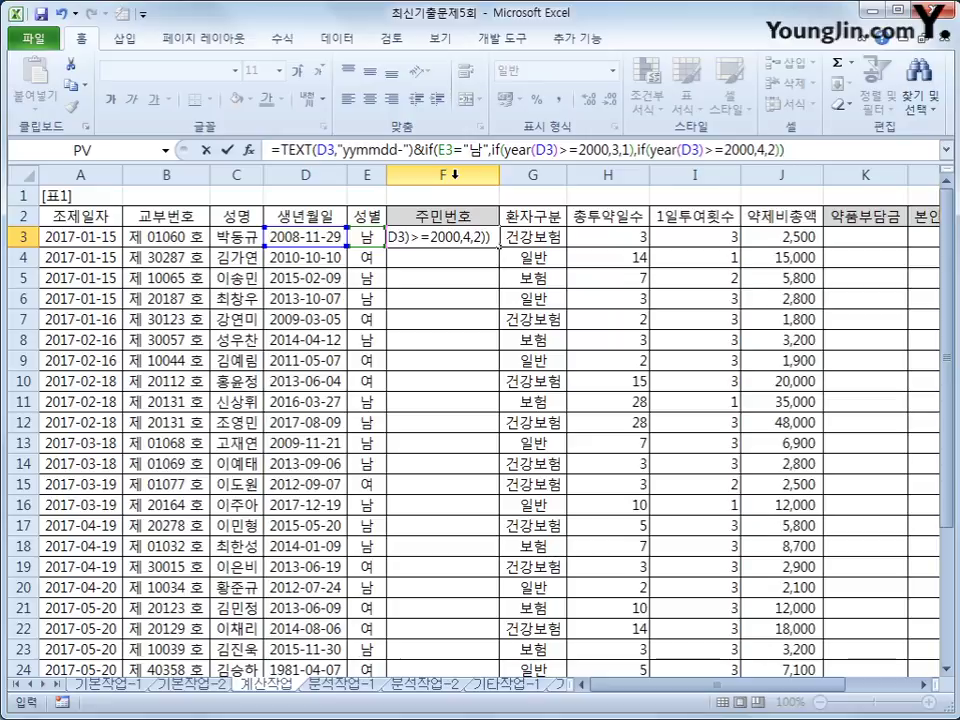
{"action": "key", "text": "Return"}
{"action": "left_click", "coordinate": [487, 238]}
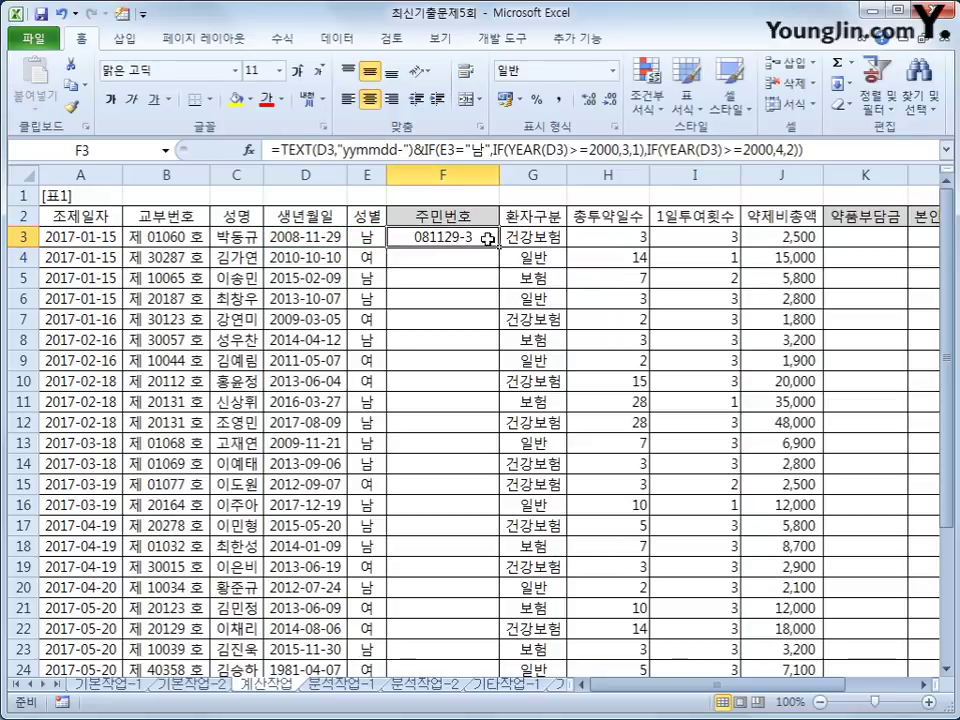
Step: Fill F3's resident-number formula down through F24
{"action": "double_click", "coordinate": [499, 247]}
{"action": "scroll", "coordinate": [482, 315], "scroll_direction": "down", "scroll_amount": 2}
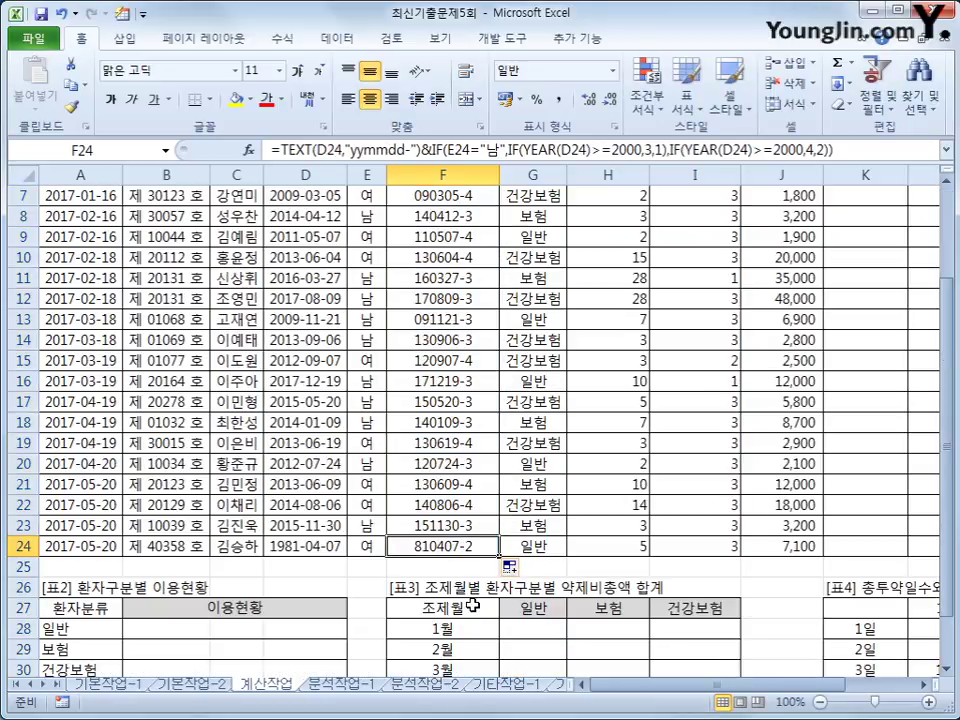
{"action": "scroll", "coordinate": [410, 520], "scroll_direction": "up", "scroll_amount": 2}
Step: Append &"******" to F3's formula and refill it down to F24 for masked numbers
{"action": "left_click", "coordinate": [447, 230]}
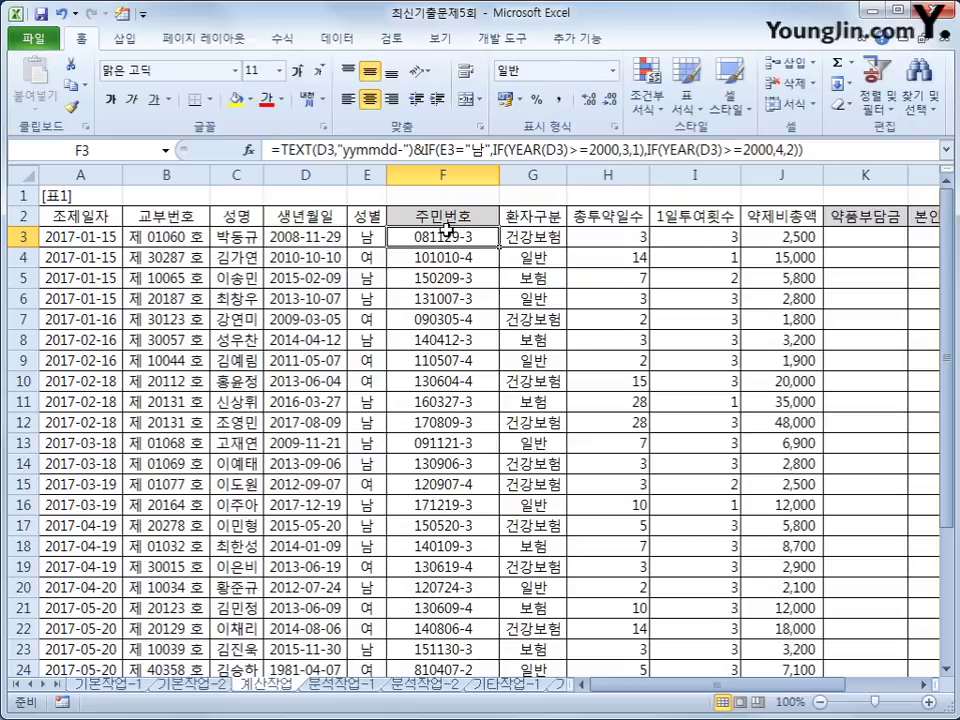
{"action": "left_click", "coordinate": [827, 149]}
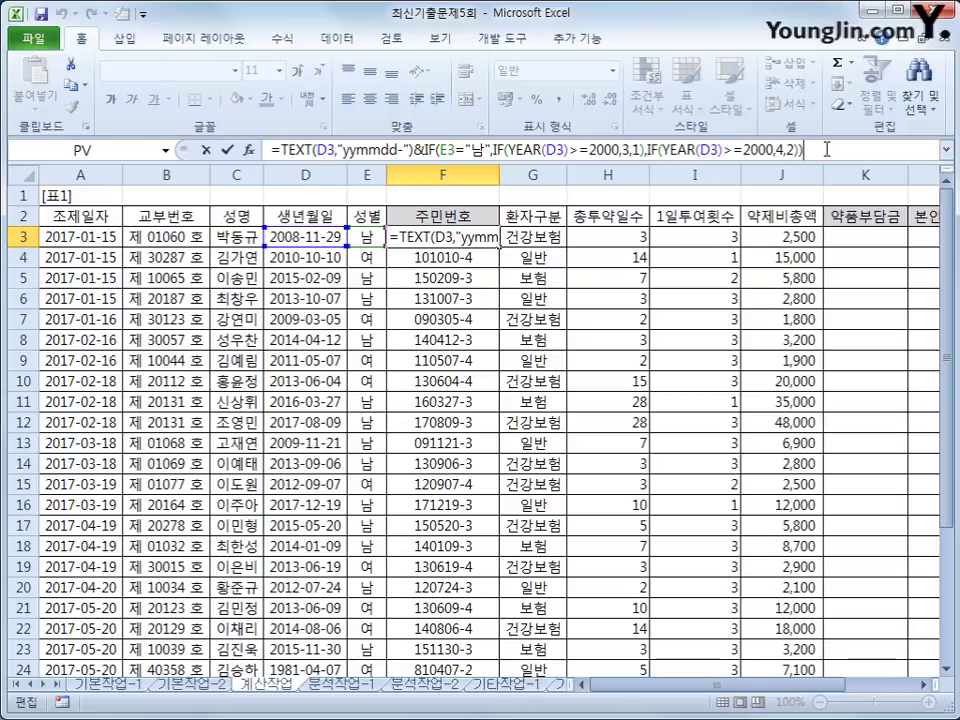
{"action": "type", "text": "&"}
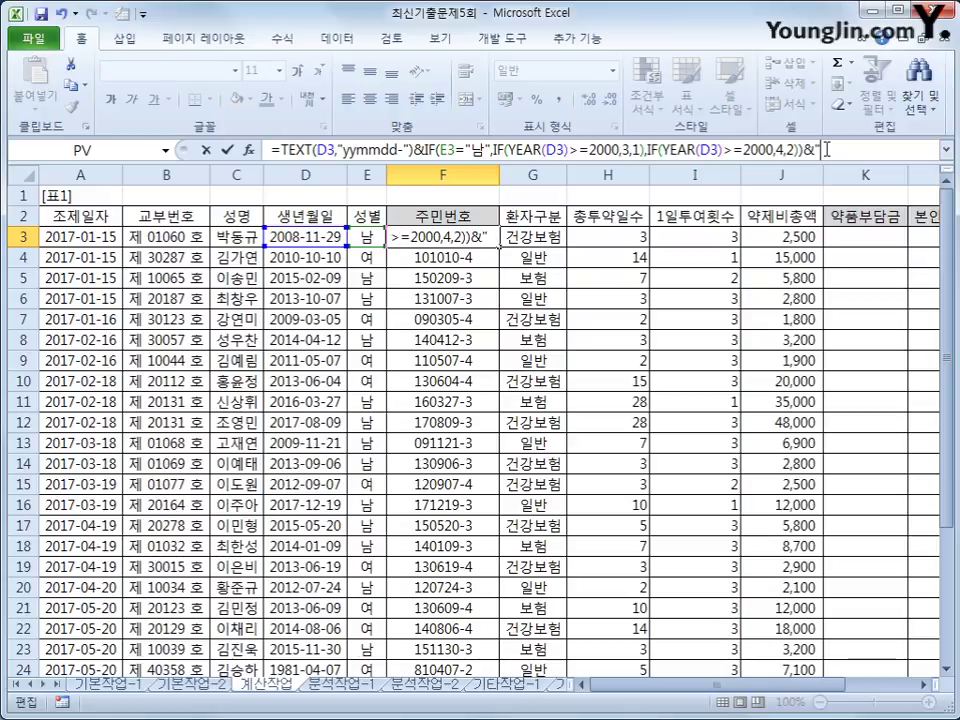
{"action": "type", "text": "\""}
{"action": "type", "text": "***"}
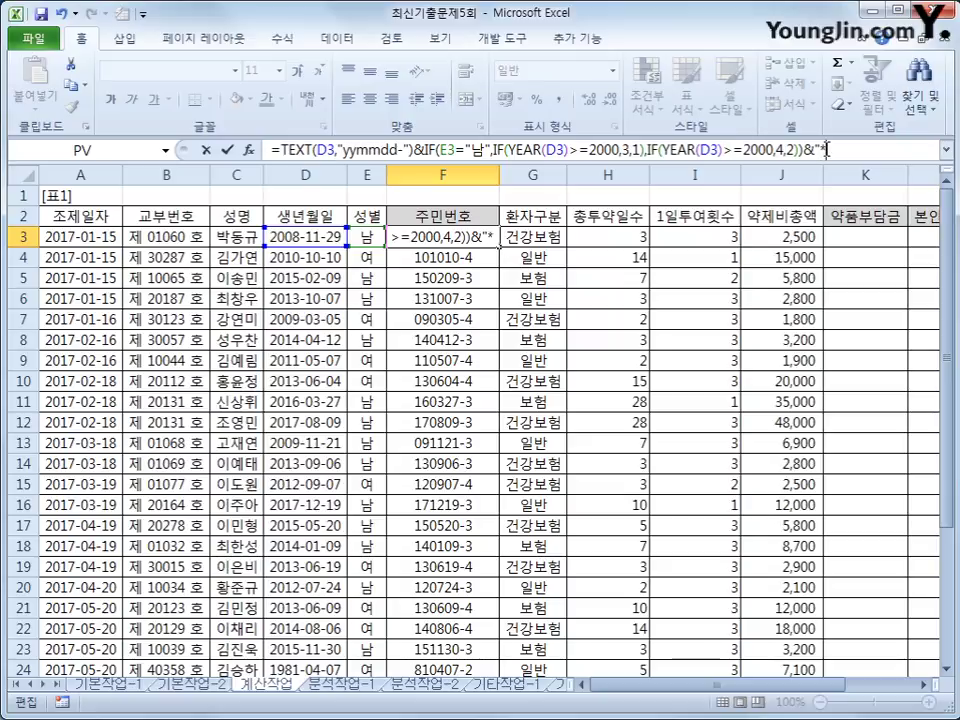
{"action": "type", "text": "***"}
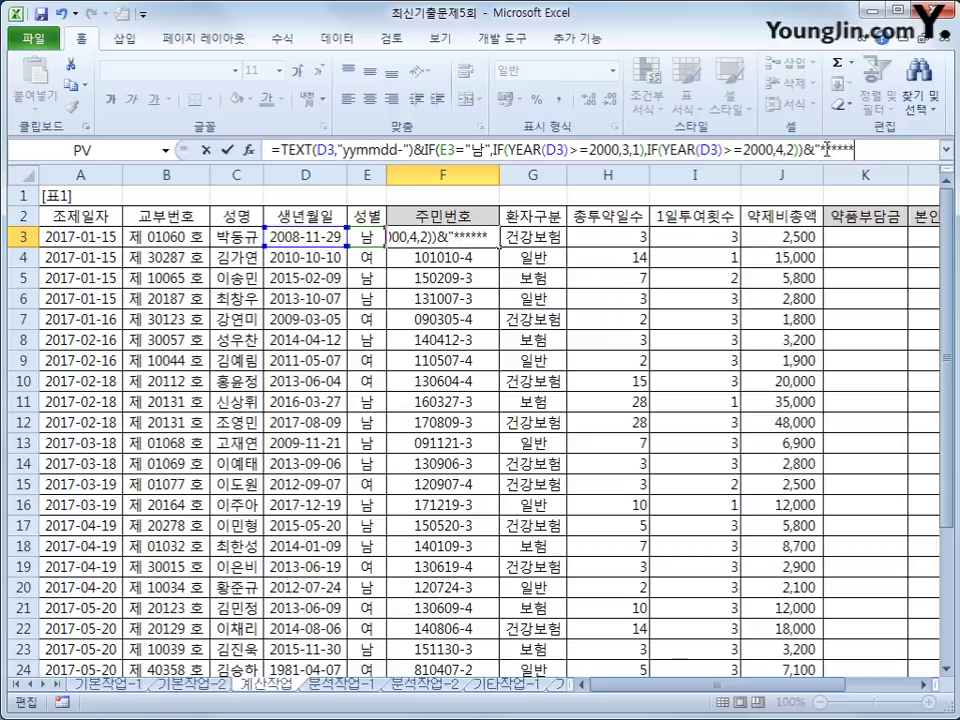
{"action": "type", "text": "\""}
{"action": "key", "text": "Return"}
{"action": "key", "text": "Up"}
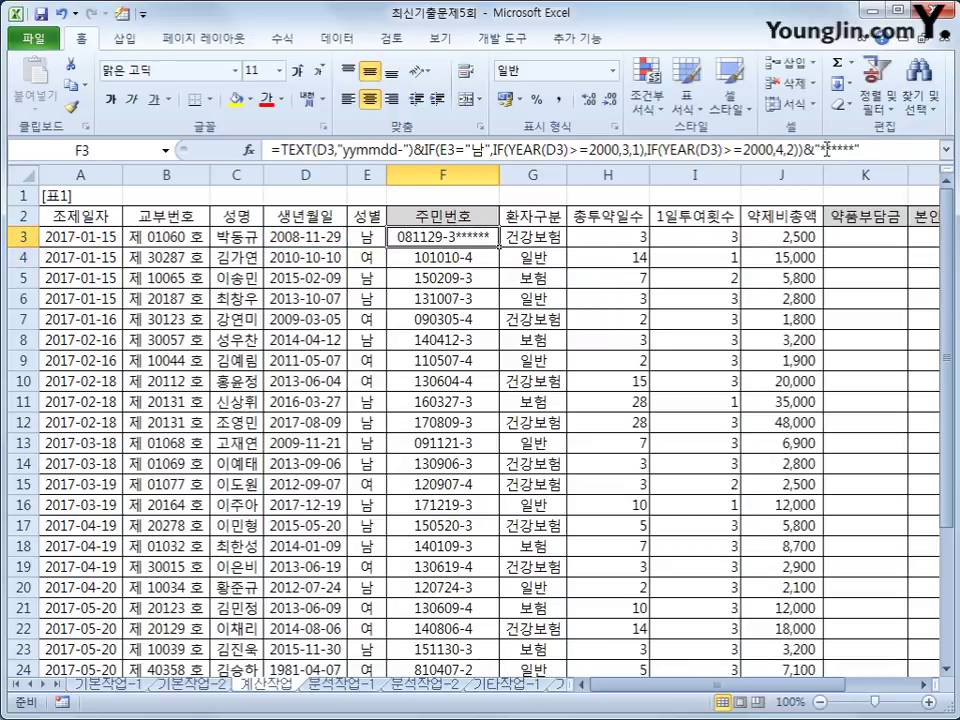
{"action": "double_click", "coordinate": [499, 247]}
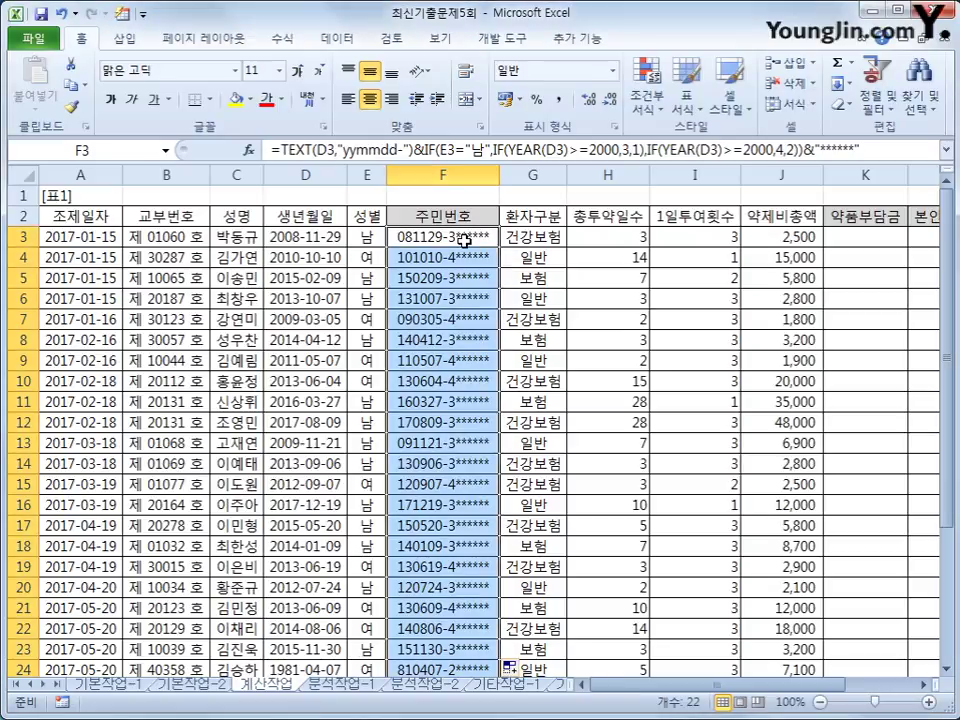
{"action": "left_click", "coordinate": [607, 242]}
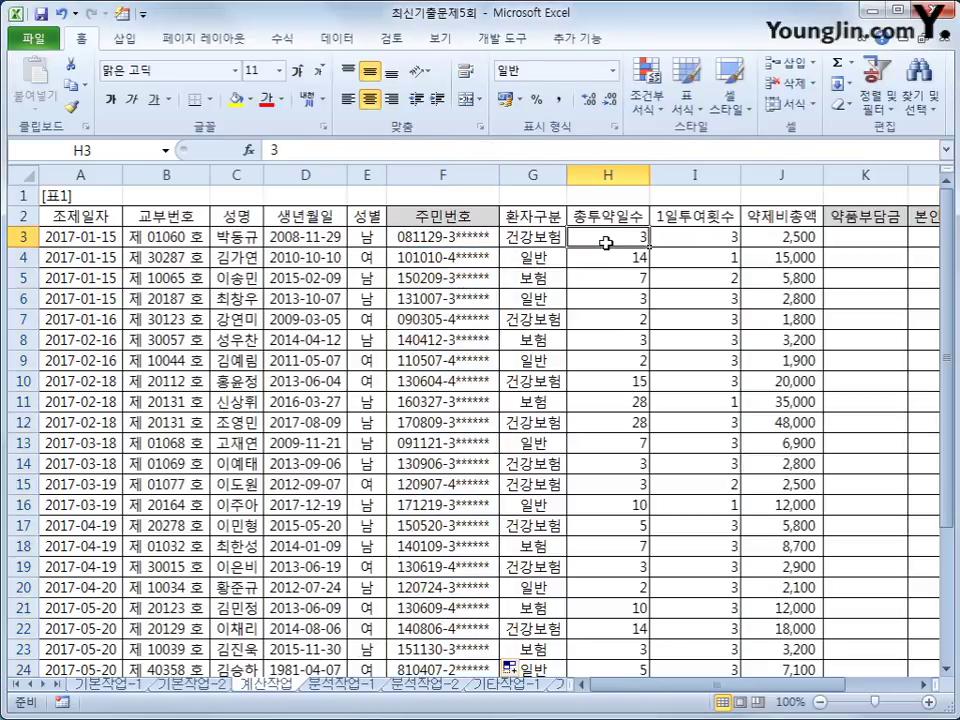
{"action": "left_click", "coordinate": [716, 234]}
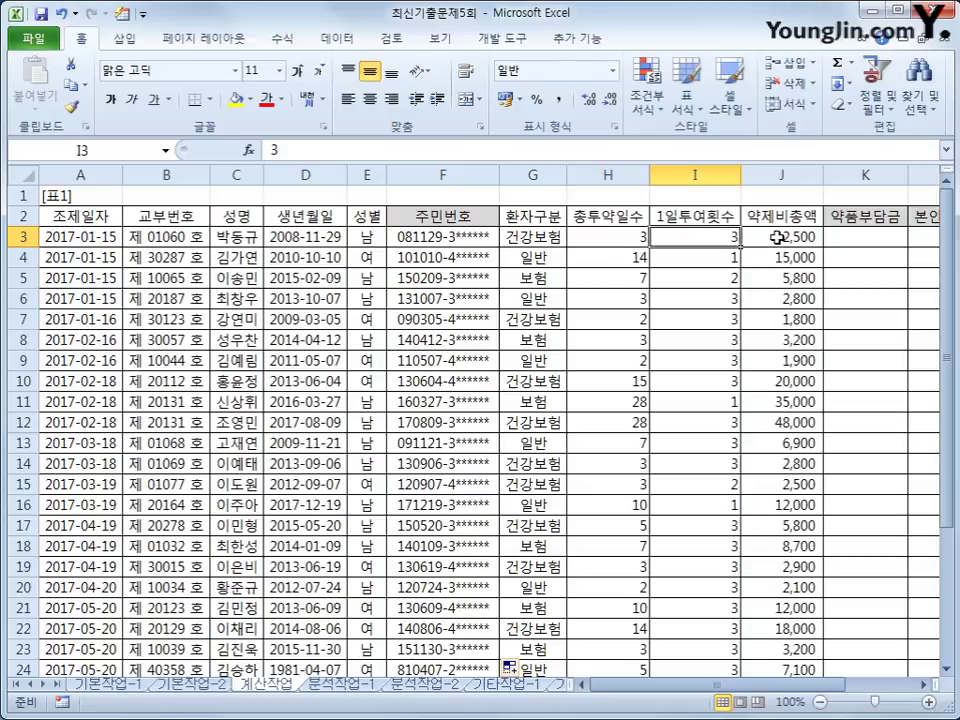
{"action": "left_click", "coordinate": [777, 237]}
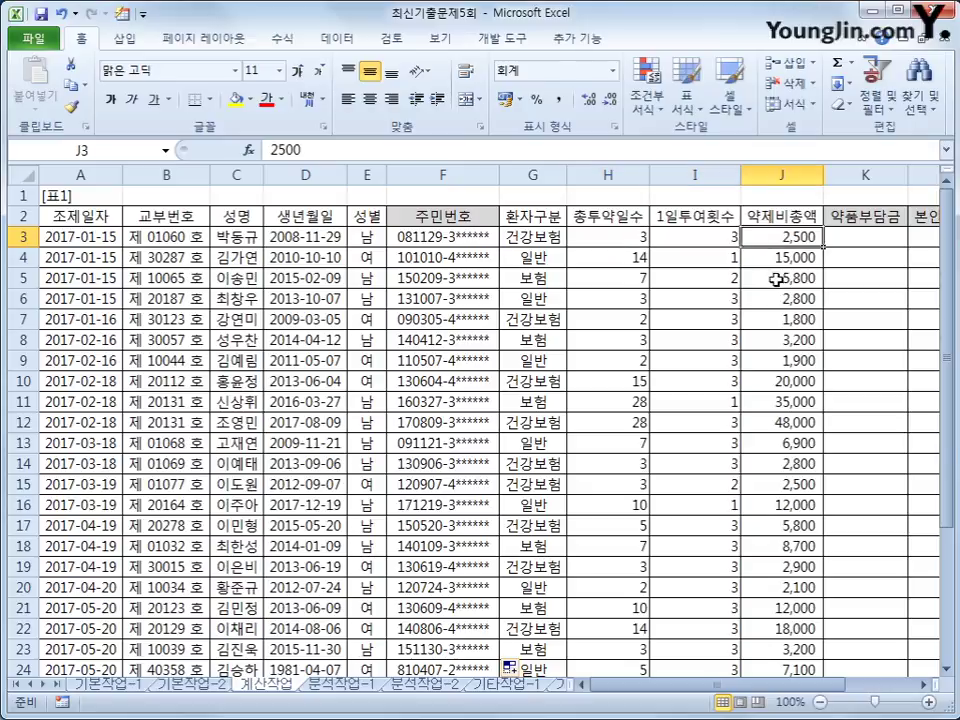
{"action": "scroll", "coordinate": [797, 222], "scroll_direction": "down", "scroll_amount": 3}
{"action": "scroll", "coordinate": [822, 690], "scroll_direction": "right", "scroll_amount": 1}
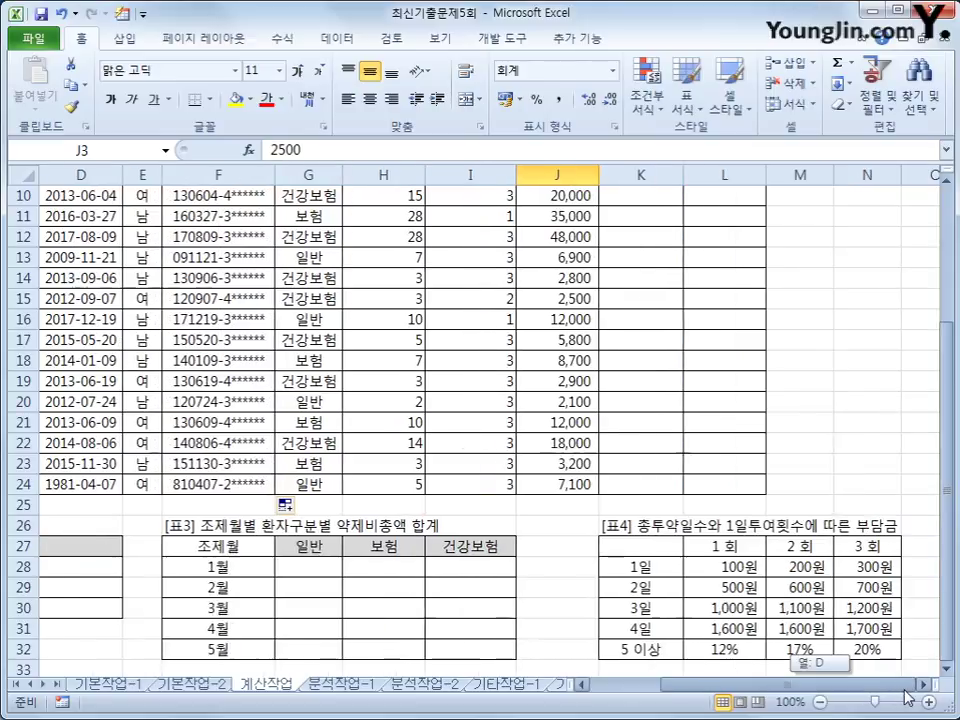
{"action": "scroll", "coordinate": [849, 544], "scroll_direction": "down", "scroll_amount": 1}
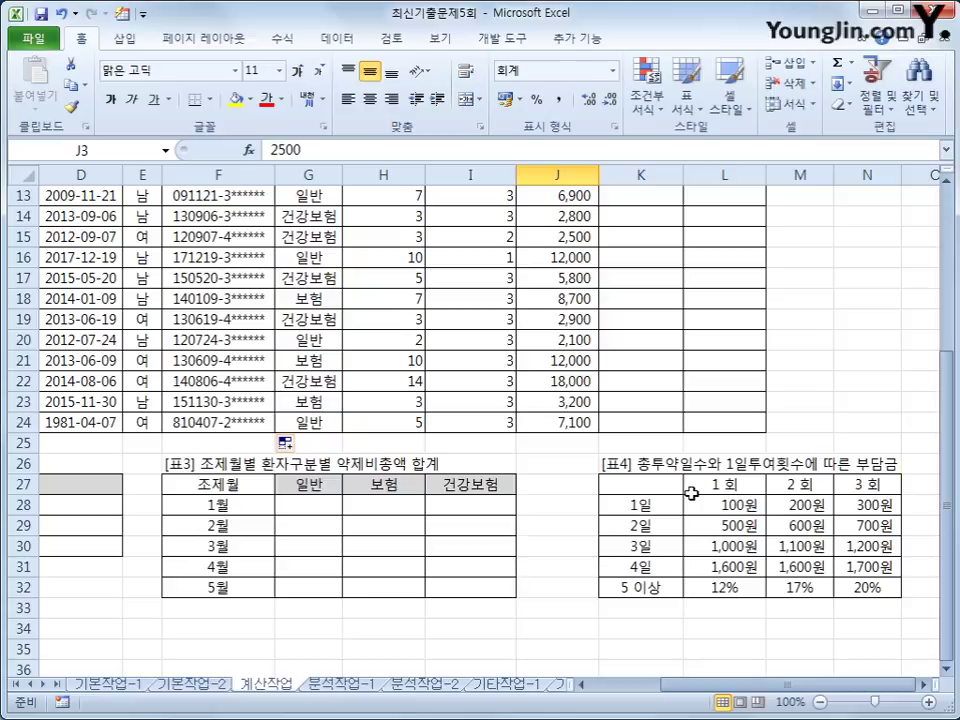
{"action": "left_click_drag", "start_coordinate": [611, 482], "coordinate": [887, 590]}
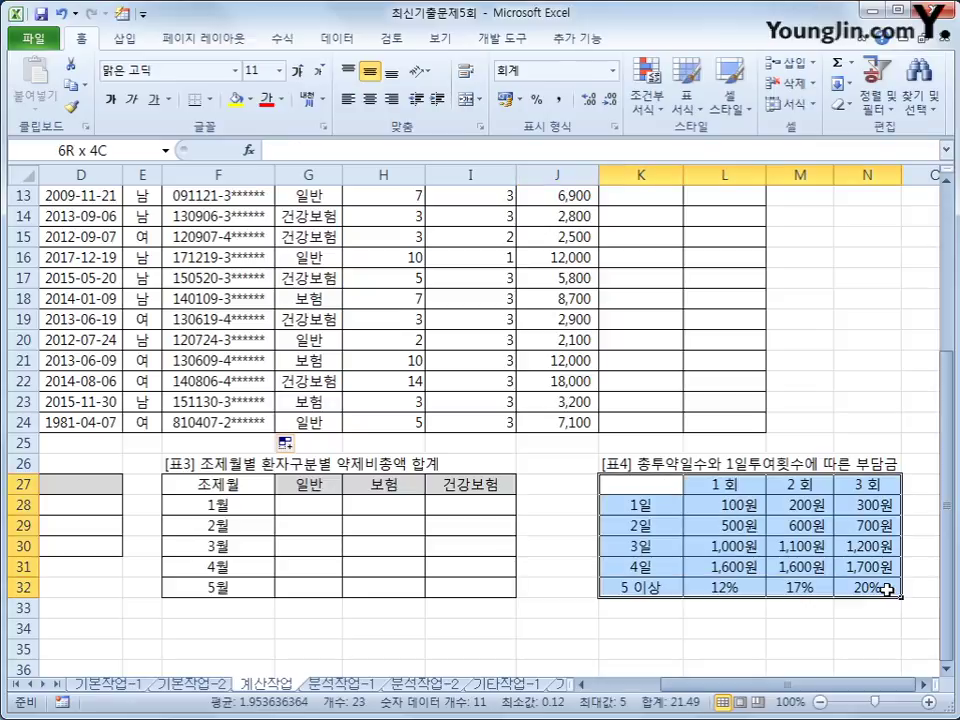
{"action": "left_click_drag", "start_coordinate": [739, 502], "coordinate": [855, 585]}
{"action": "left_click_drag", "start_coordinate": [714, 506], "coordinate": [842, 587]}
{"action": "left_click_drag", "start_coordinate": [640, 484], "coordinate": [866, 588]}
{"action": "scroll", "coordinate": [866, 588], "scroll_direction": "up", "scroll_amount": 4}
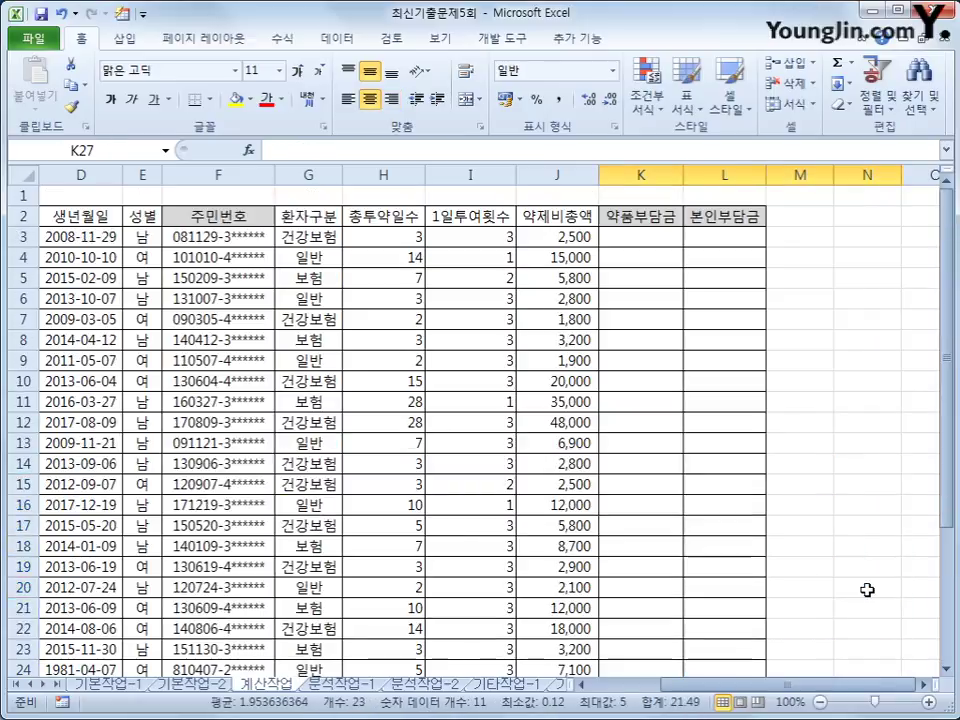
{"action": "left_click", "coordinate": [640, 238]}
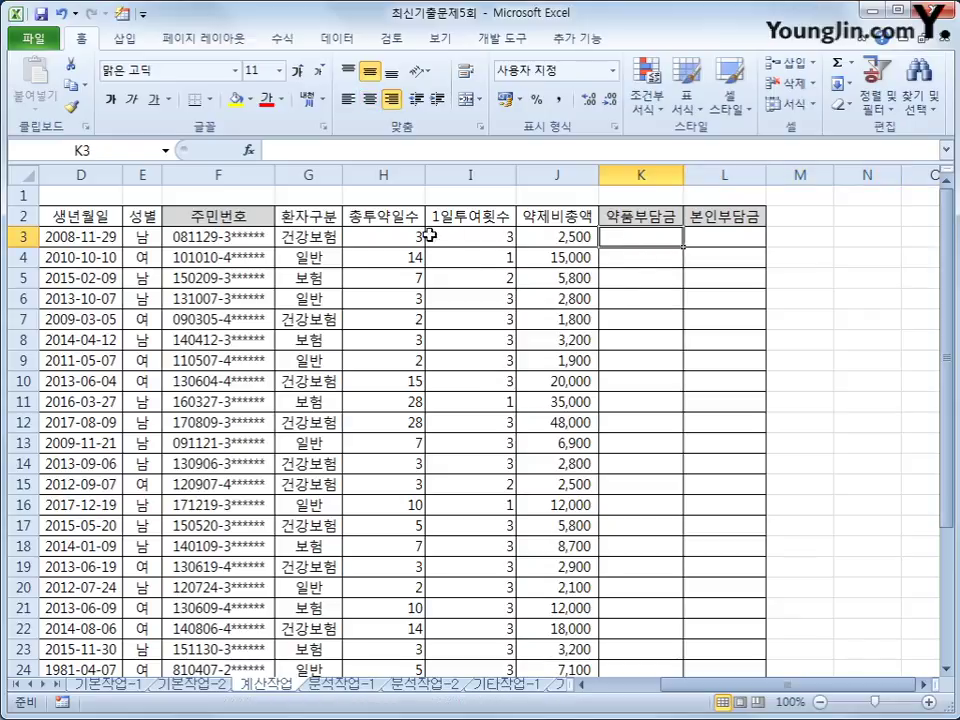
{"action": "left_click", "coordinate": [386, 237]}
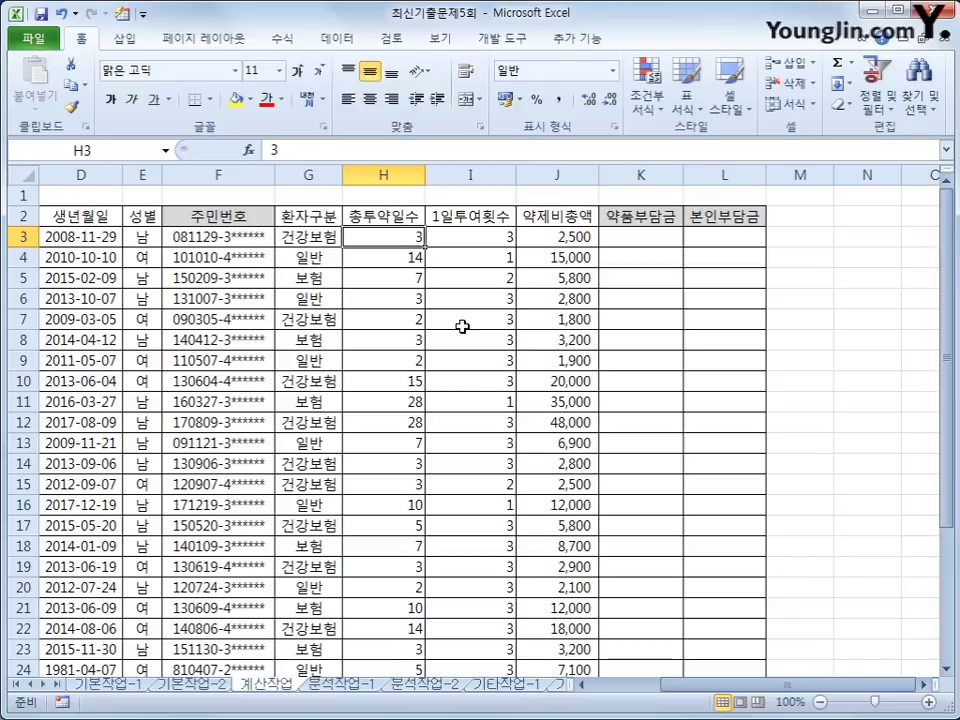
{"action": "scroll", "coordinate": [462, 326], "scroll_direction": "down", "scroll_amount": 4}
{"action": "left_click", "coordinate": [646, 553]}
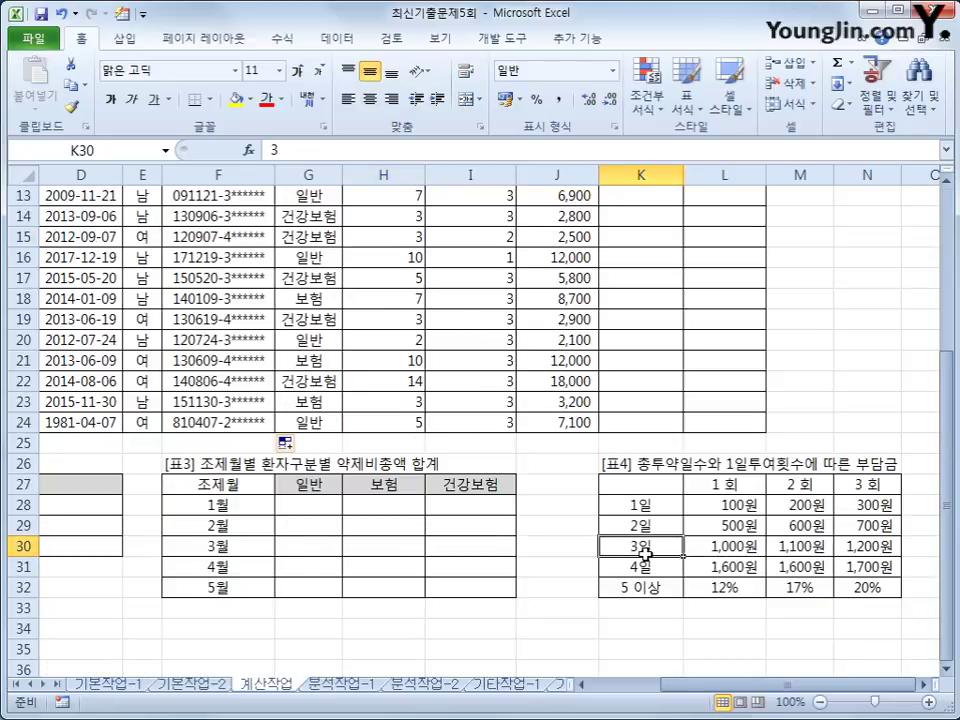
{"action": "scroll", "coordinate": [642, 545], "scroll_direction": "up", "scroll_amount": 4}
{"action": "left_click", "coordinate": [488, 239]}
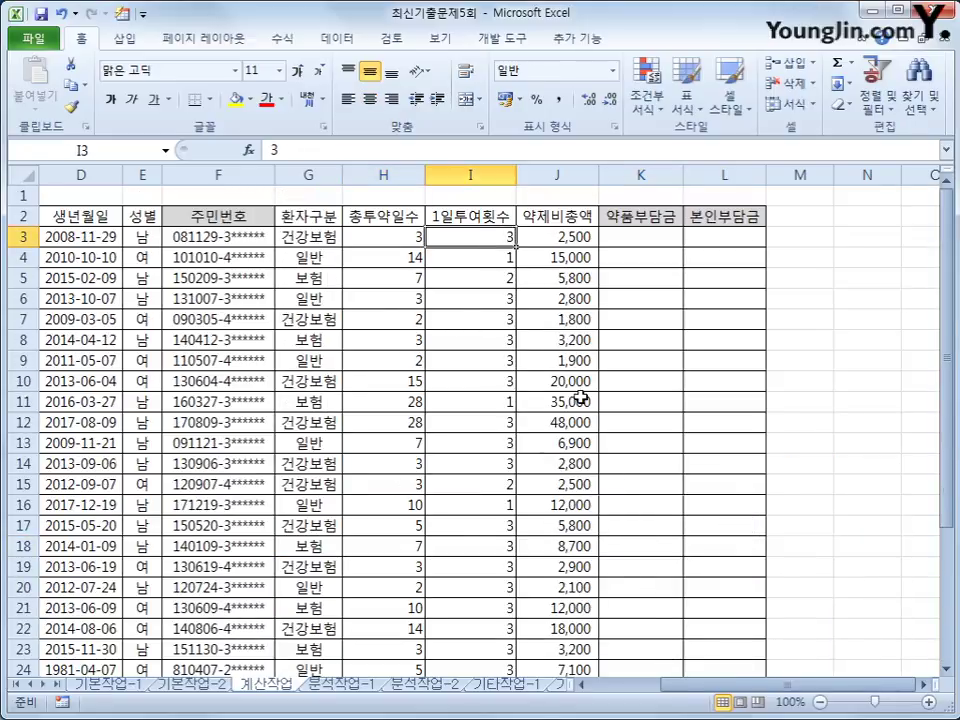
{"action": "scroll", "coordinate": [523, 396], "scroll_direction": "down", "scroll_amount": 4}
{"action": "left_click", "coordinate": [668, 546]}
{"action": "left_click_drag", "start_coordinate": [669, 546], "coordinate": [885, 546]}
{"action": "left_click", "coordinate": [885, 546]}
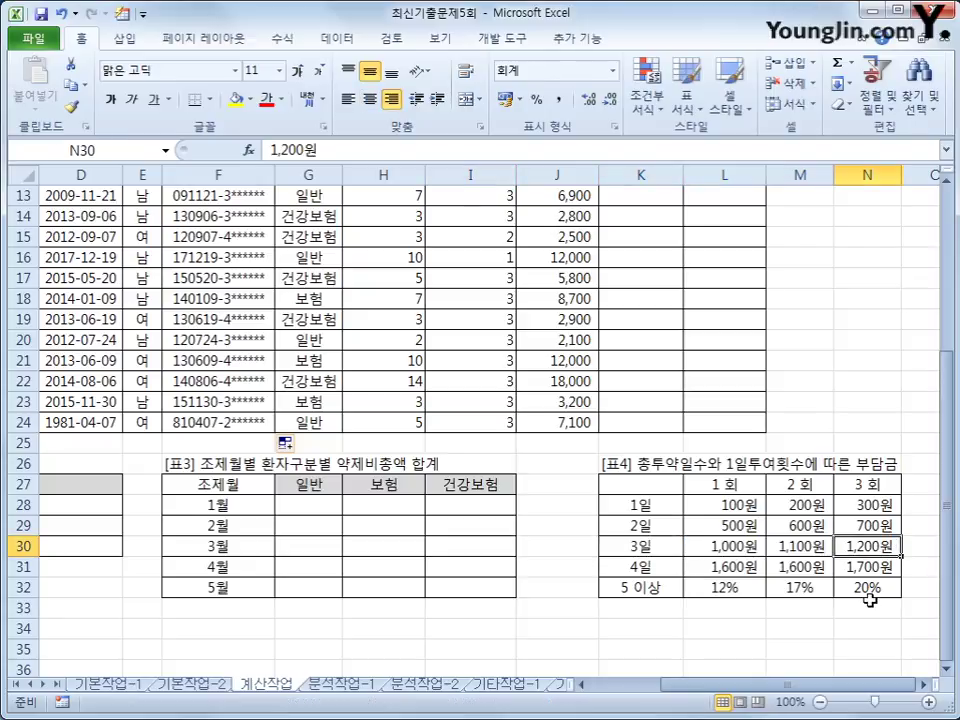
{"action": "scroll", "coordinate": [870, 600], "scroll_direction": "up", "scroll_amount": 4}
{"action": "left_click", "coordinate": [647, 239]}
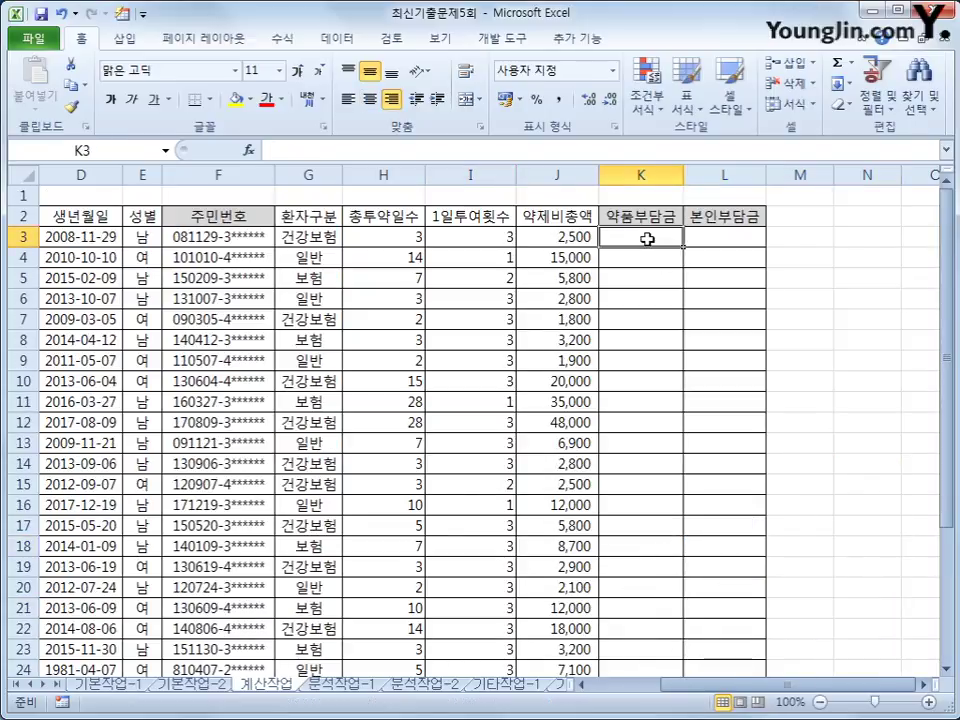
{"action": "left_click", "coordinate": [375, 261]}
{"action": "scroll", "coordinate": [472, 384], "scroll_direction": "down", "scroll_amount": 3}
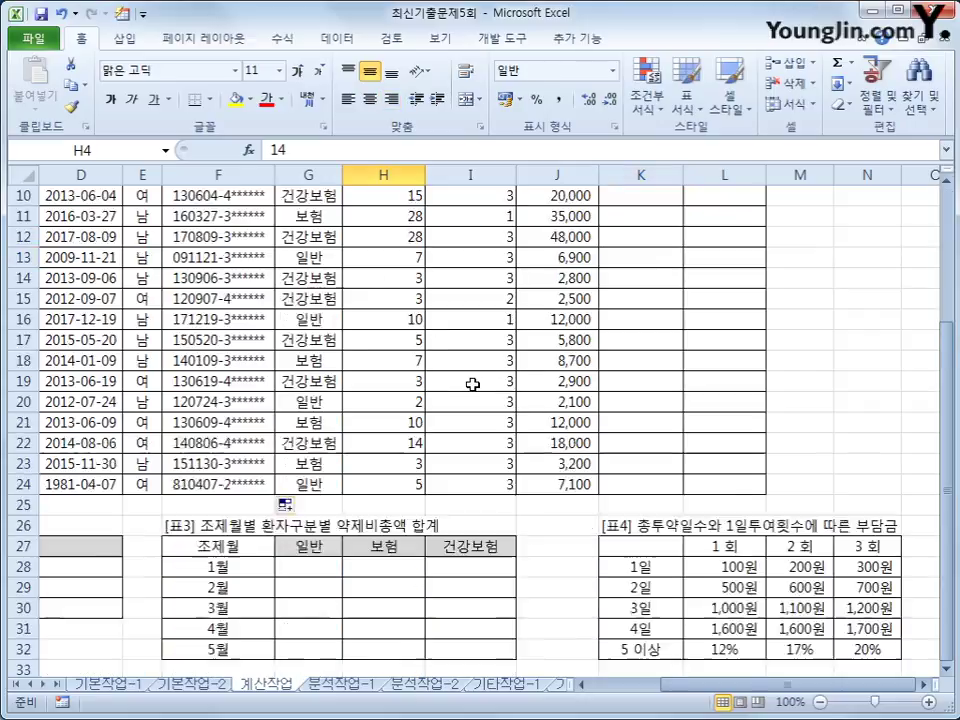
{"action": "scroll", "coordinate": [472, 384], "scroll_direction": "down", "scroll_amount": 1}
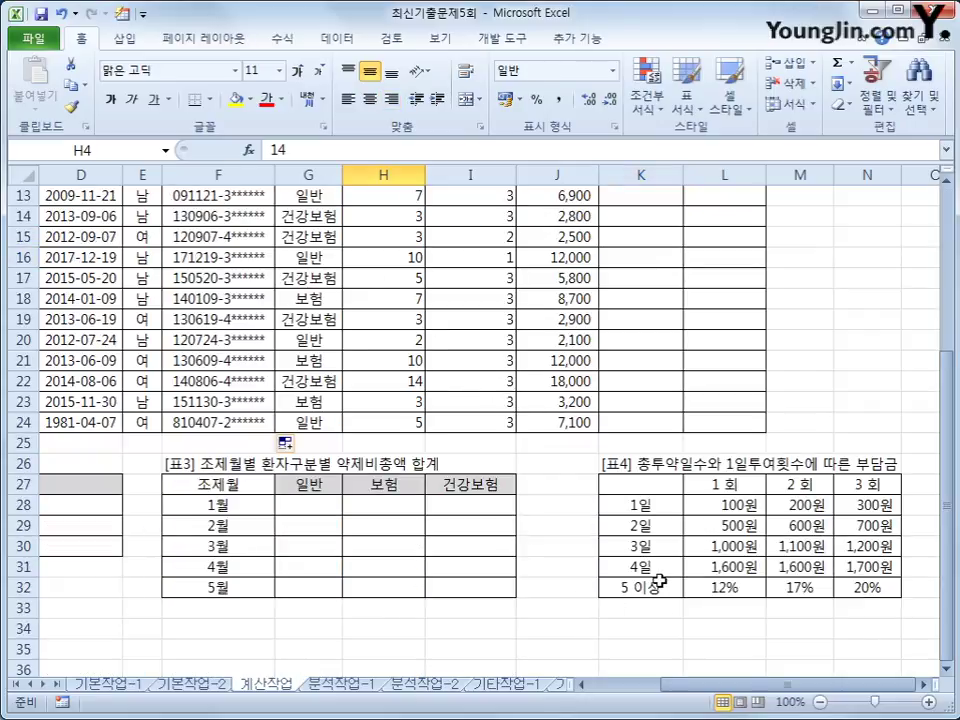
{"action": "left_click", "coordinate": [660, 581]}
{"action": "scroll", "coordinate": [660, 580], "scroll_direction": "up", "scroll_amount": 4}
{"action": "scroll", "coordinate": [660, 575], "scroll_direction": "down", "scroll_amount": 3}
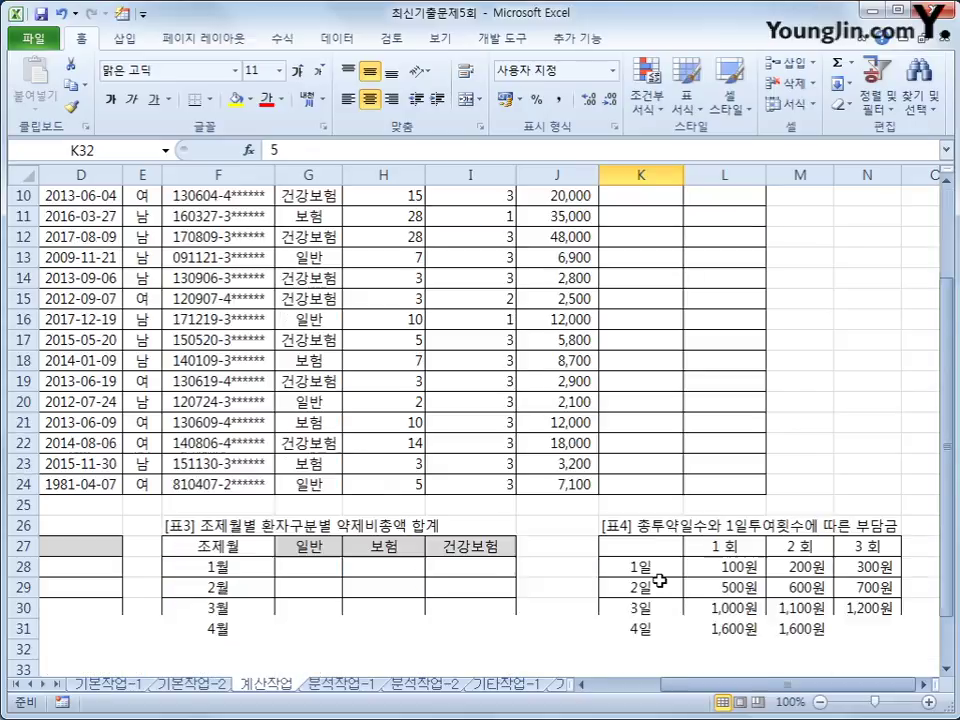
{"action": "left_click", "coordinate": [711, 651]}
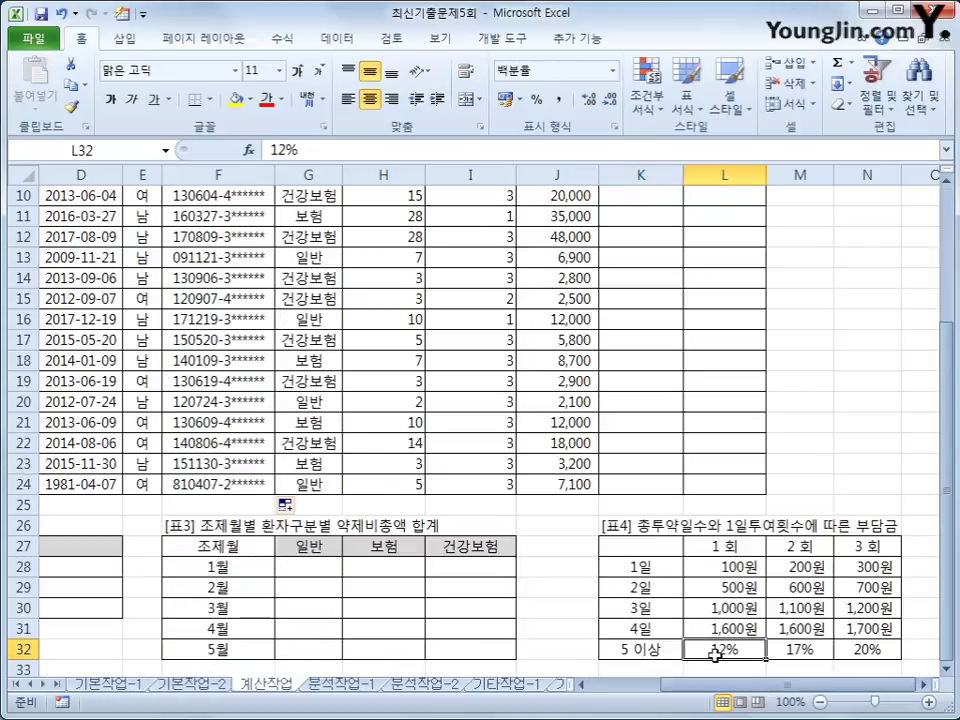
{"action": "scroll", "coordinate": [685, 620], "scroll_direction": "up", "scroll_amount": 3}
{"action": "left_click", "coordinate": [625, 258]}
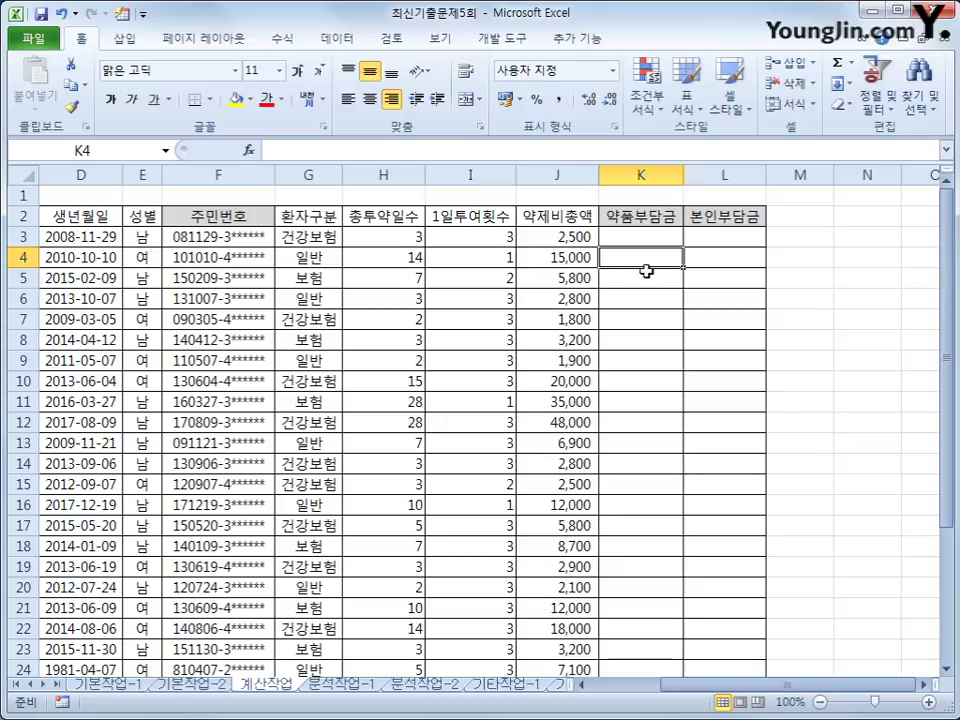
{"action": "left_click", "coordinate": [565, 258]}
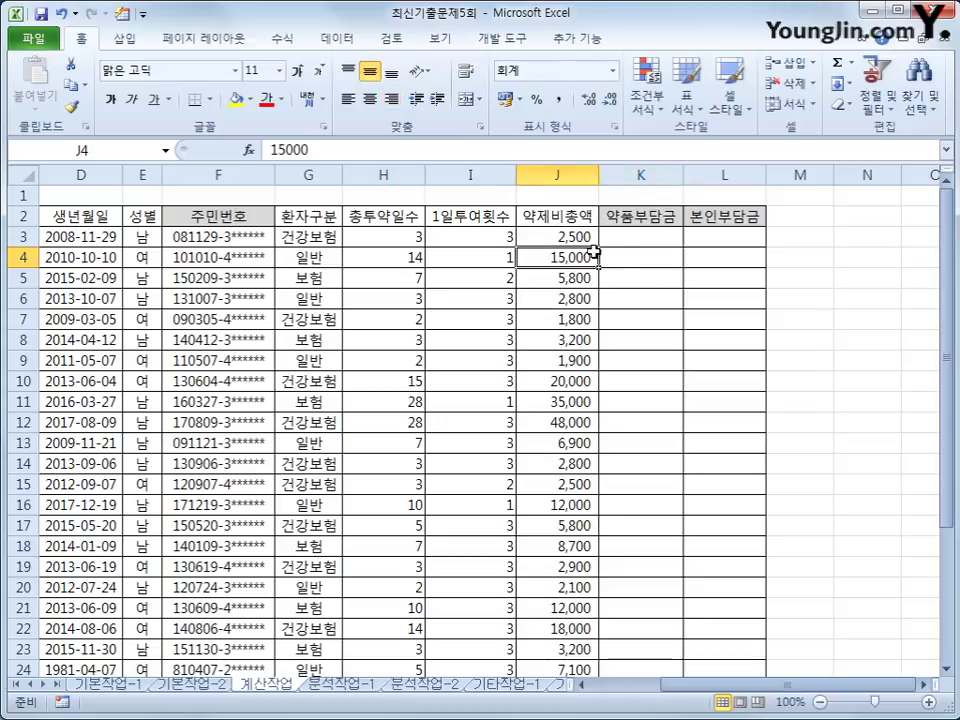
{"action": "left_click", "coordinate": [620, 253]}
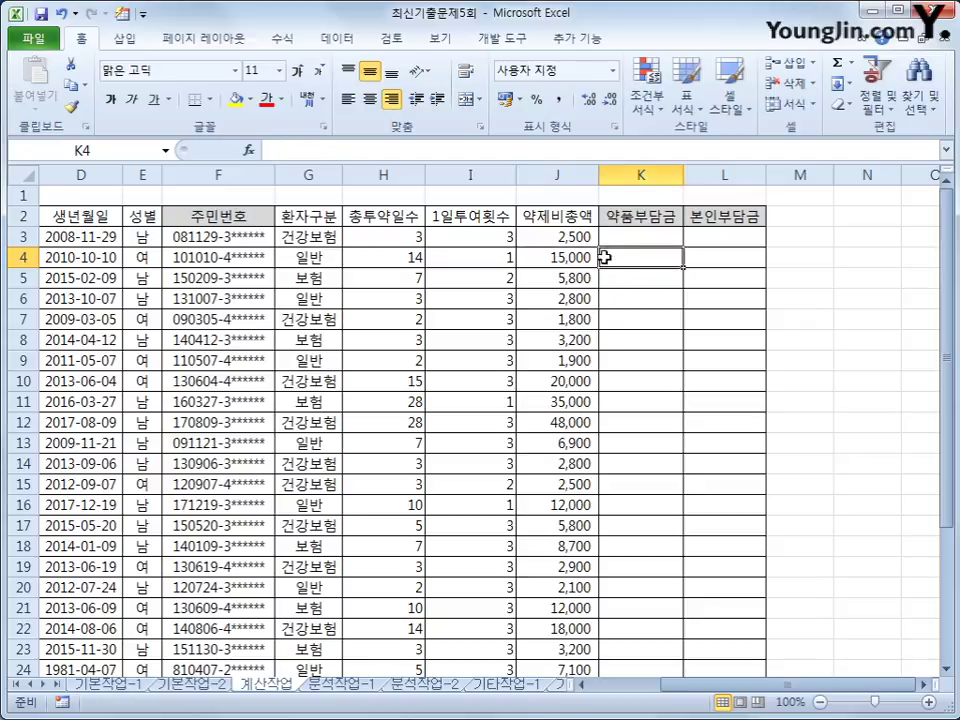
{"action": "left_click", "coordinate": [632, 231]}
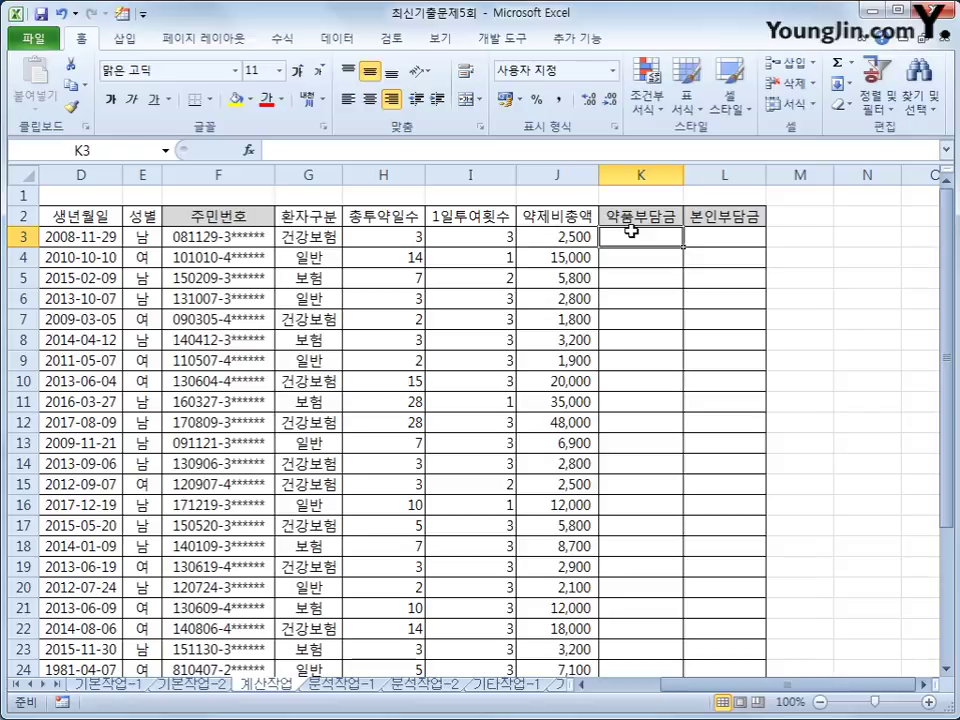
Step: Start K3's formula as =IFERROR(J3*VLOOKUP( using the drug total J3
{"action": "left_click", "coordinate": [368, 148]}
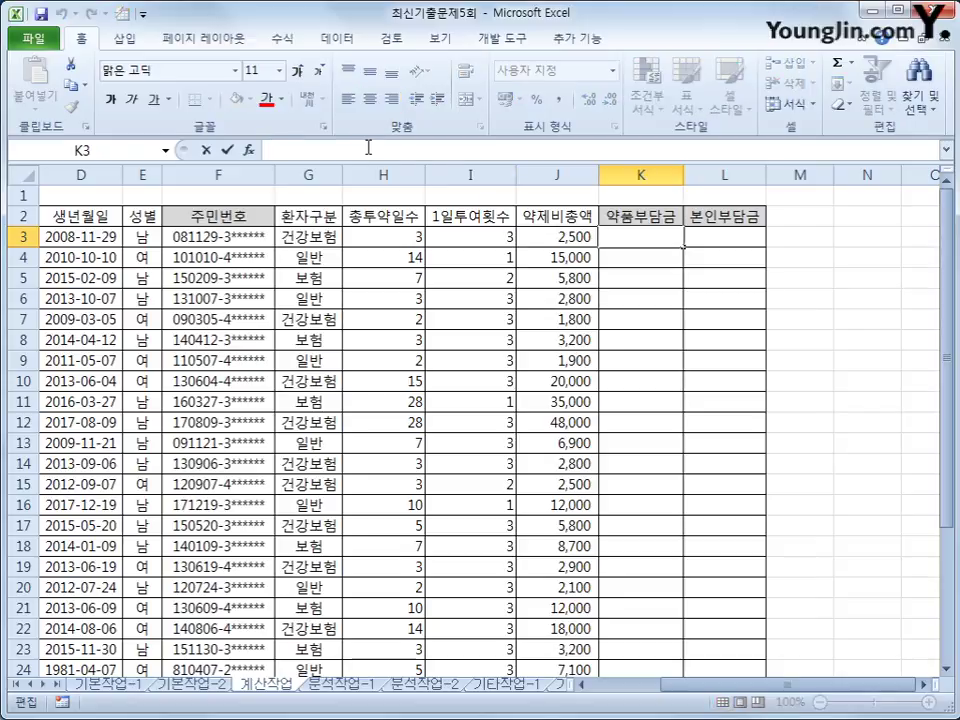
{"action": "type", "text": "="}
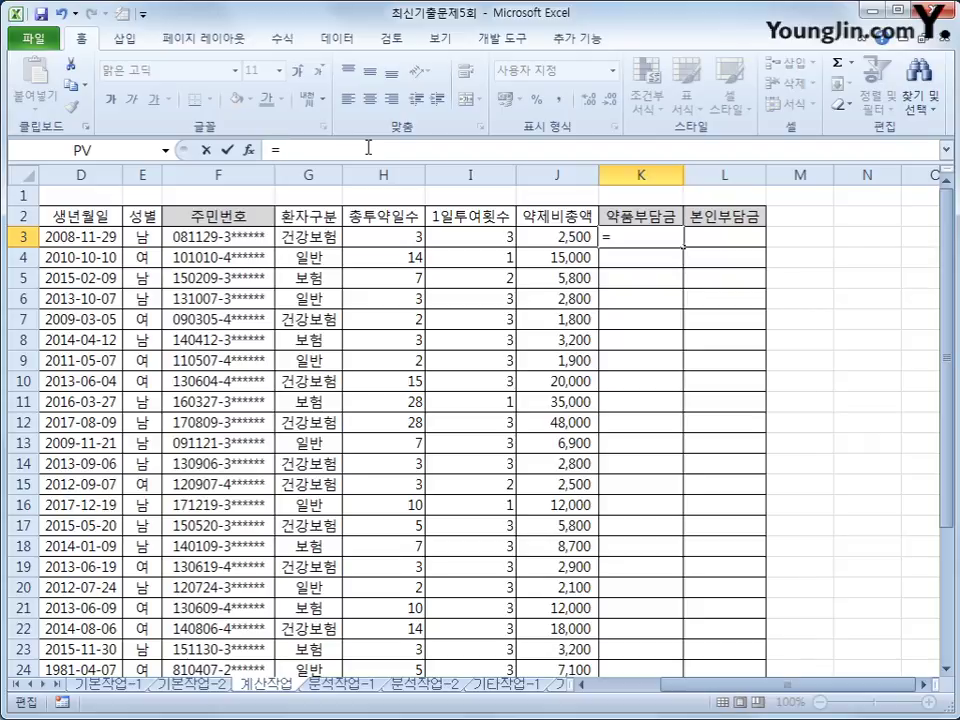
{"action": "type", "text": "ife"}
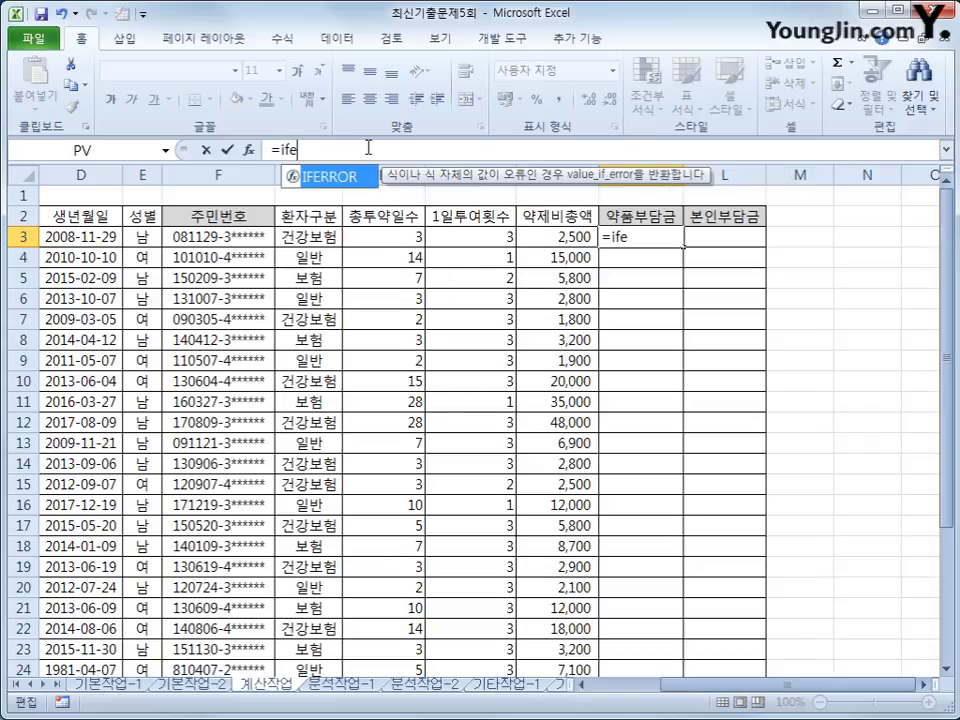
{"action": "key", "text": "Tab"}
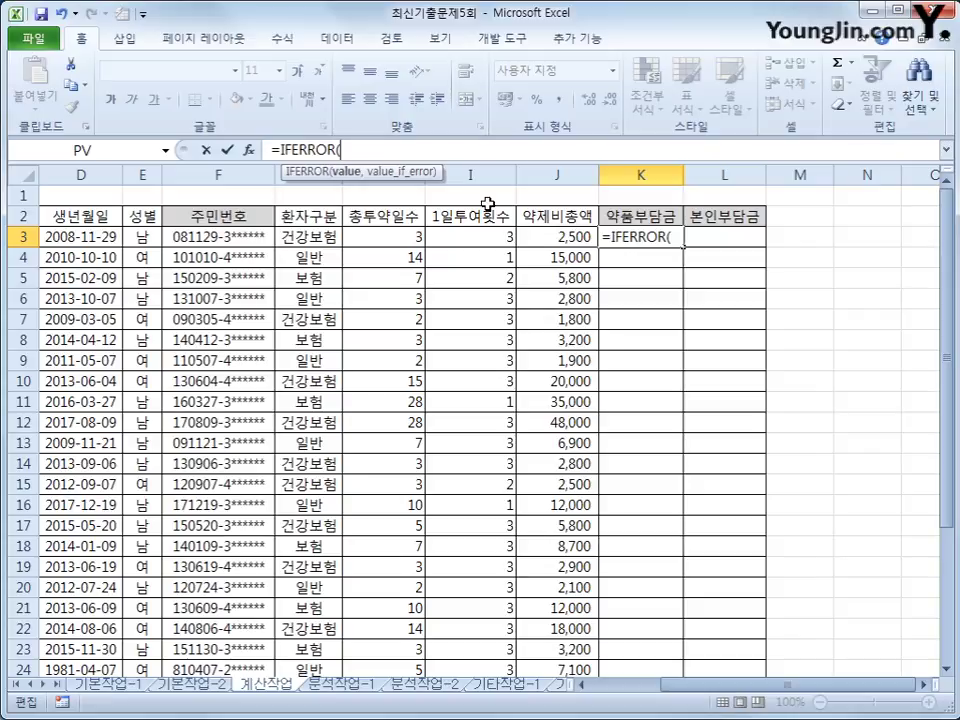
{"action": "left_click", "coordinate": [535, 237]}
{"action": "type", "text": "*"}
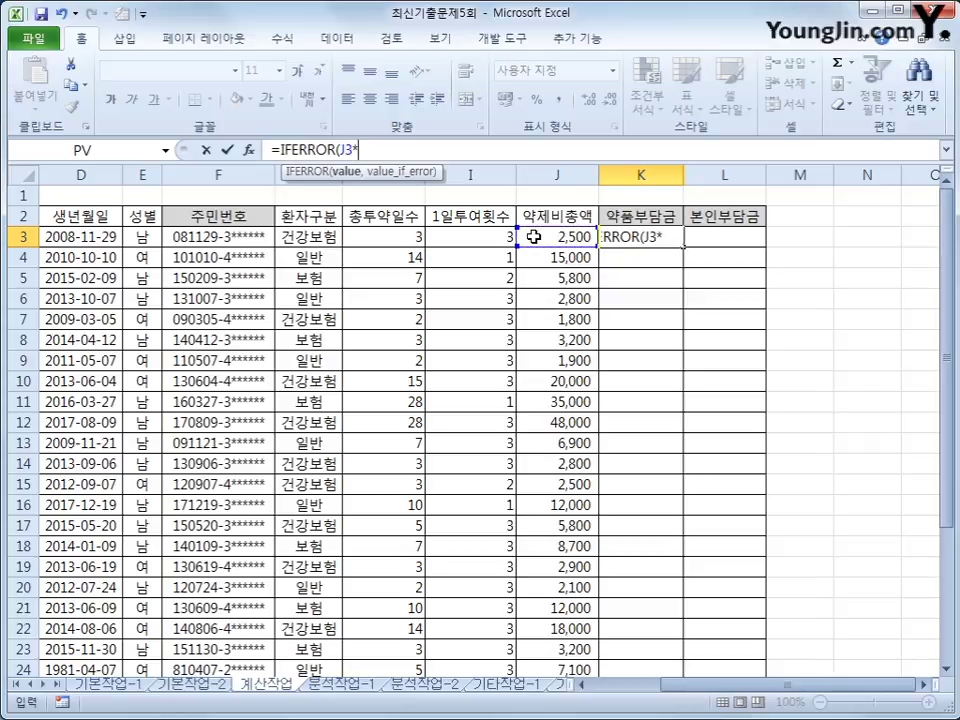
{"action": "type", "text": "vl"}
{"action": "key", "text": "Tab"}
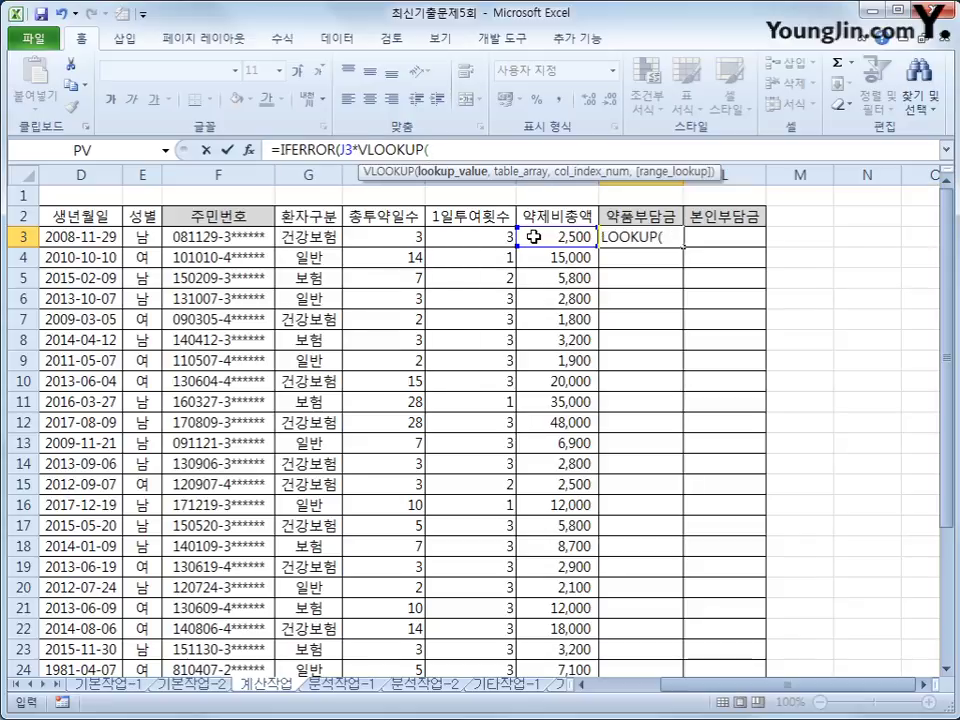
Step: Add lookup value H3 and the absolute charge-table range $K$27:$N$32 to the VLOOKUP
{"action": "left_click", "coordinate": [385, 236]}
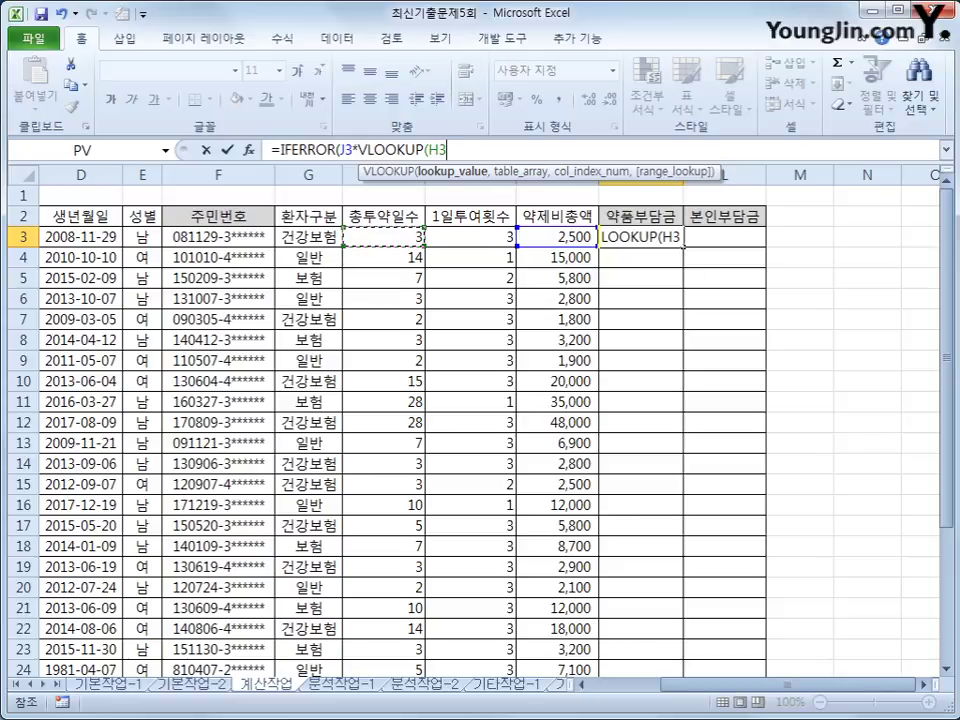
{"action": "type", "text": ","}
{"action": "scroll", "coordinate": [876, 452], "scroll_direction": "down", "scroll_amount": 3}
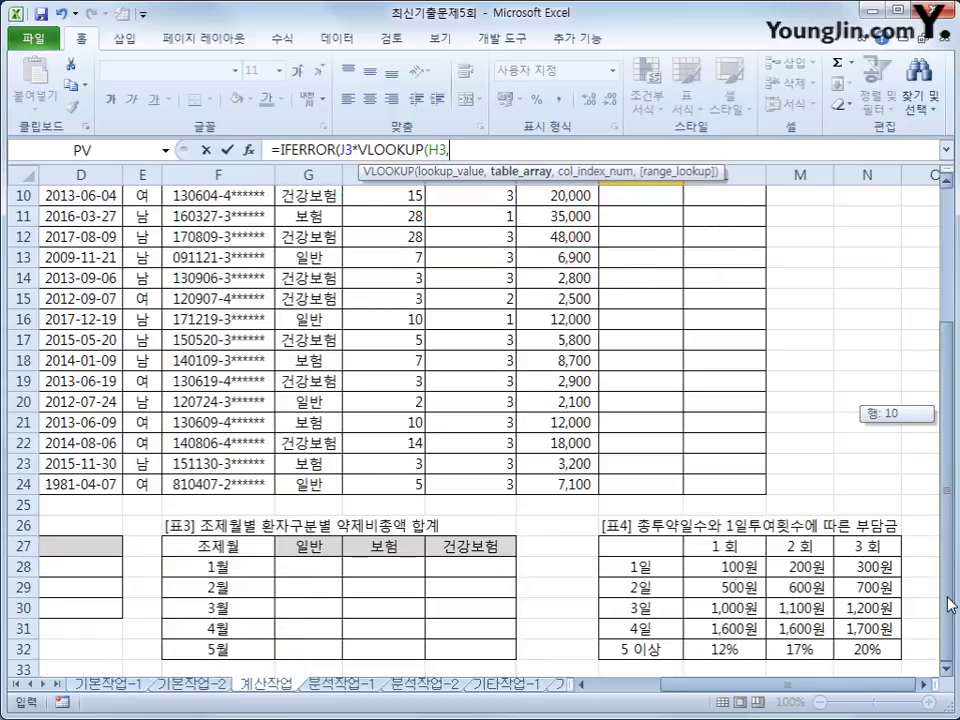
{"action": "left_click_drag", "start_coordinate": [636, 550], "coordinate": [868, 655]}
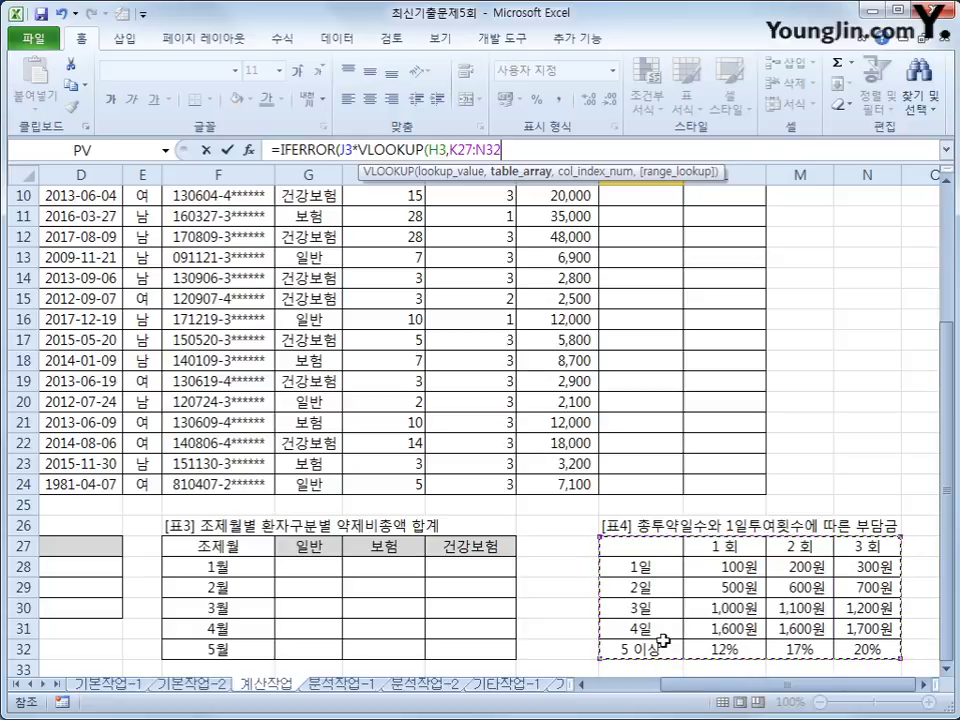
{"action": "key", "text": "F4"}
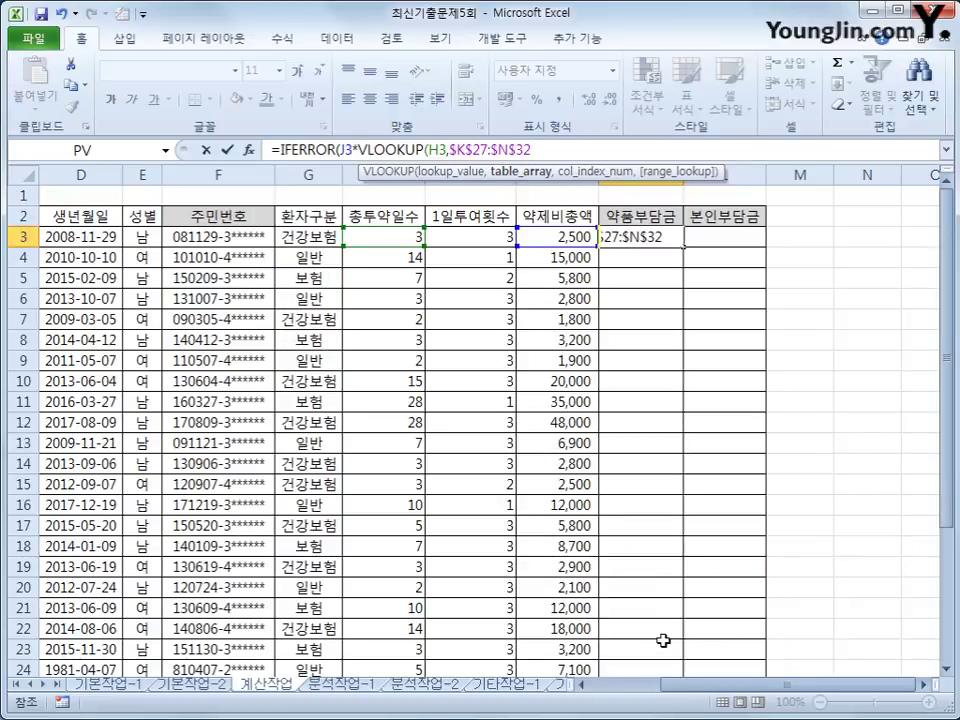
{"action": "type", "text": ","}
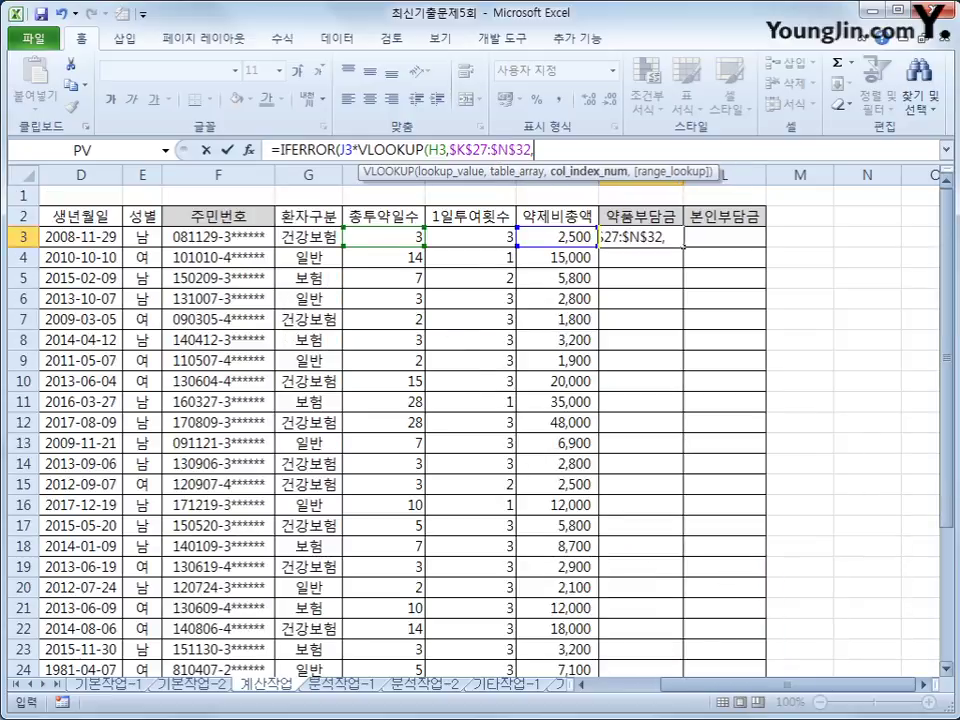
{"action": "scroll", "coordinate": [750, 300], "scroll_direction": "down", "scroll_amount": 3}
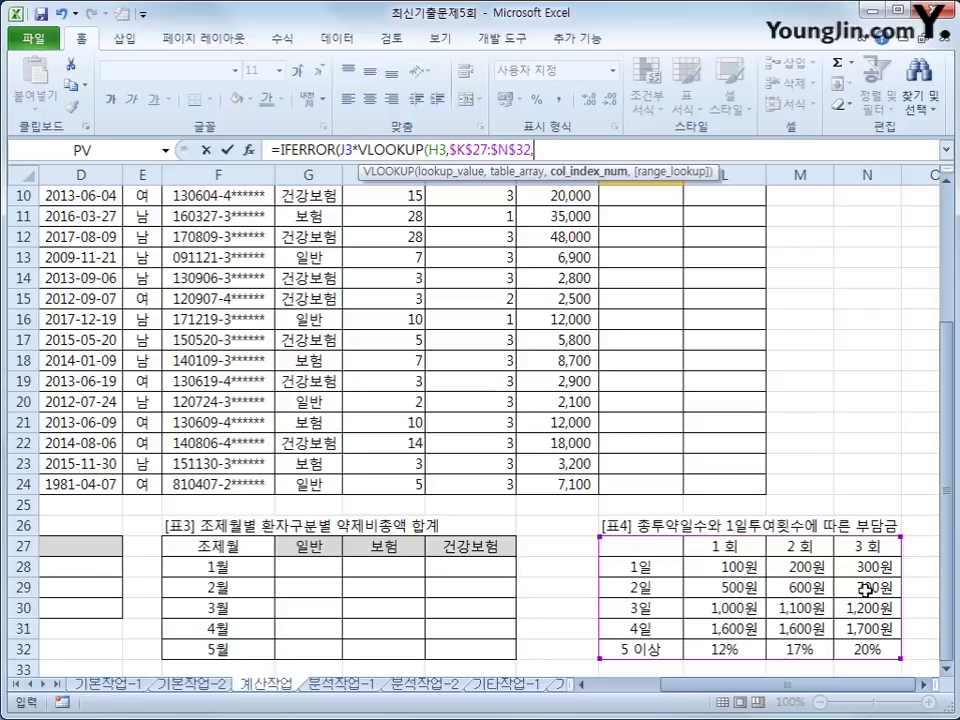
Step: Add MATCH to K3's formula with I3 as lookup value and absolute range $L$27:$N$27
{"action": "type", "text": "match"}
{"action": "key", "text": "Tab"}
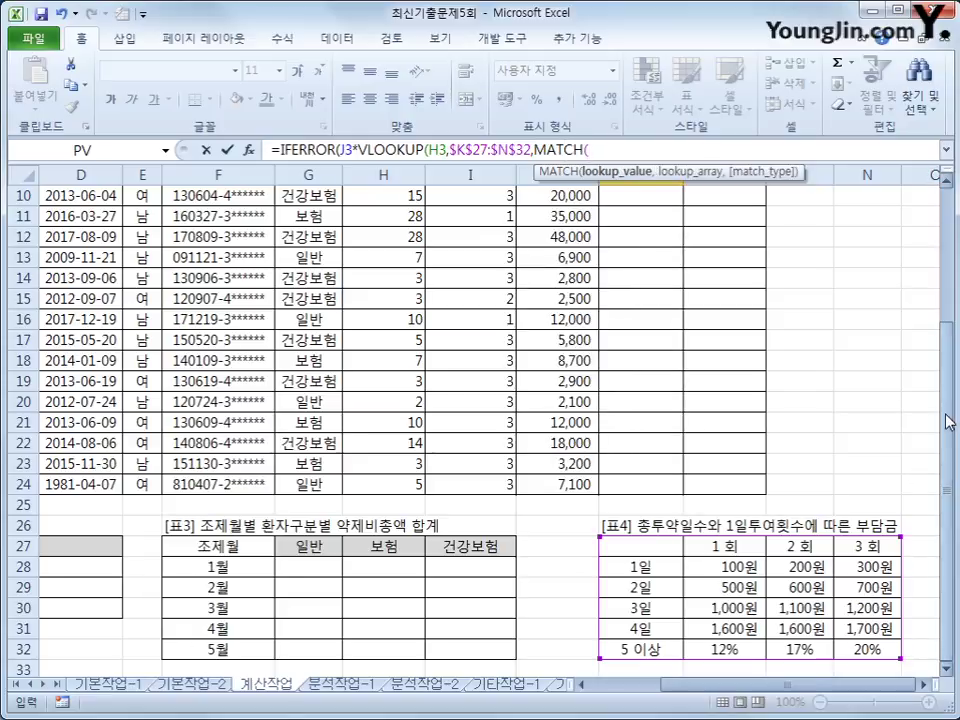
{"action": "scroll", "coordinate": [949, 421], "scroll_direction": "up", "scroll_amount": 3}
{"action": "left_click", "coordinate": [474, 234]}
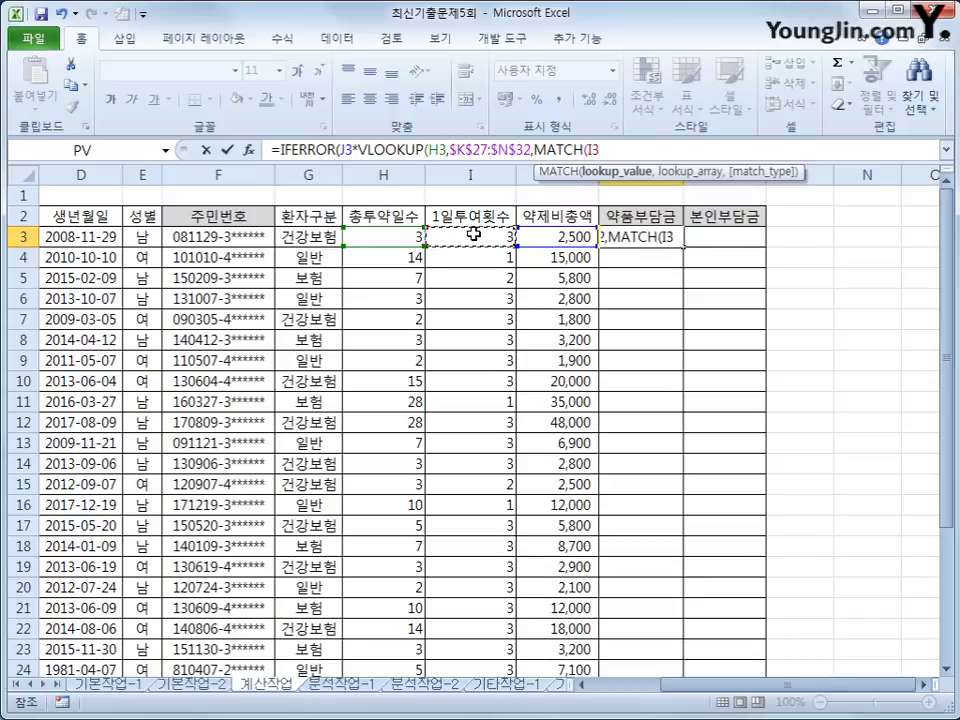
{"action": "type", "text": ","}
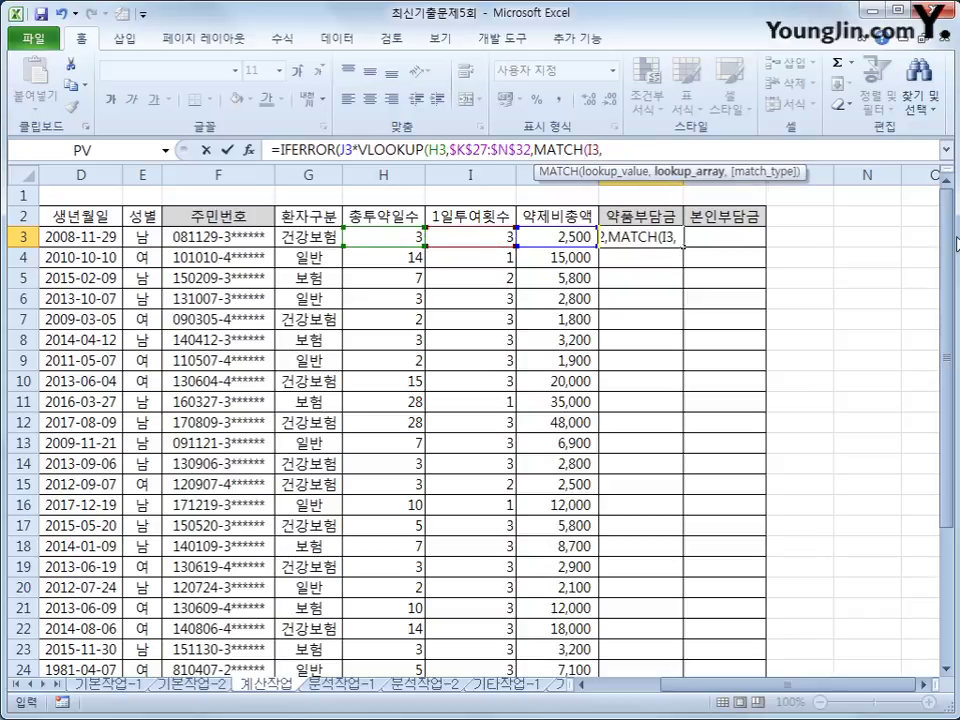
{"action": "left_click_drag", "start_coordinate": [946, 243], "coordinate": [946, 373]}
{"action": "left_click_drag", "start_coordinate": [712, 548], "coordinate": [866, 548]}
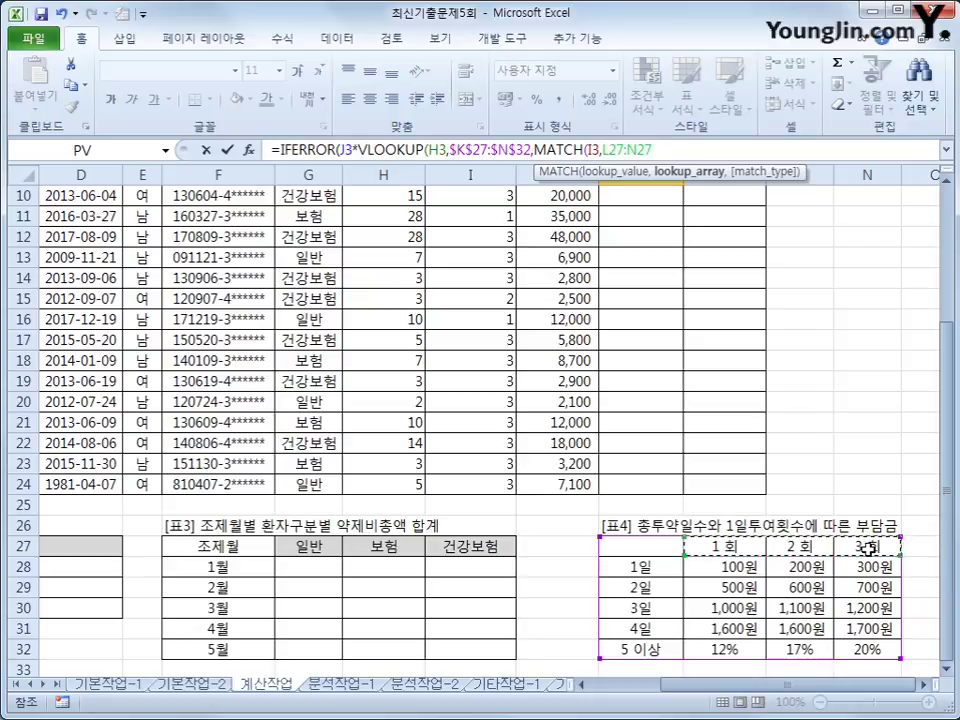
{"action": "key", "text": "F4"}
Step: Finish MATCH with match type 1 and add +1 to close the VLOOKUP column argument
{"action": "type", "text": ","}
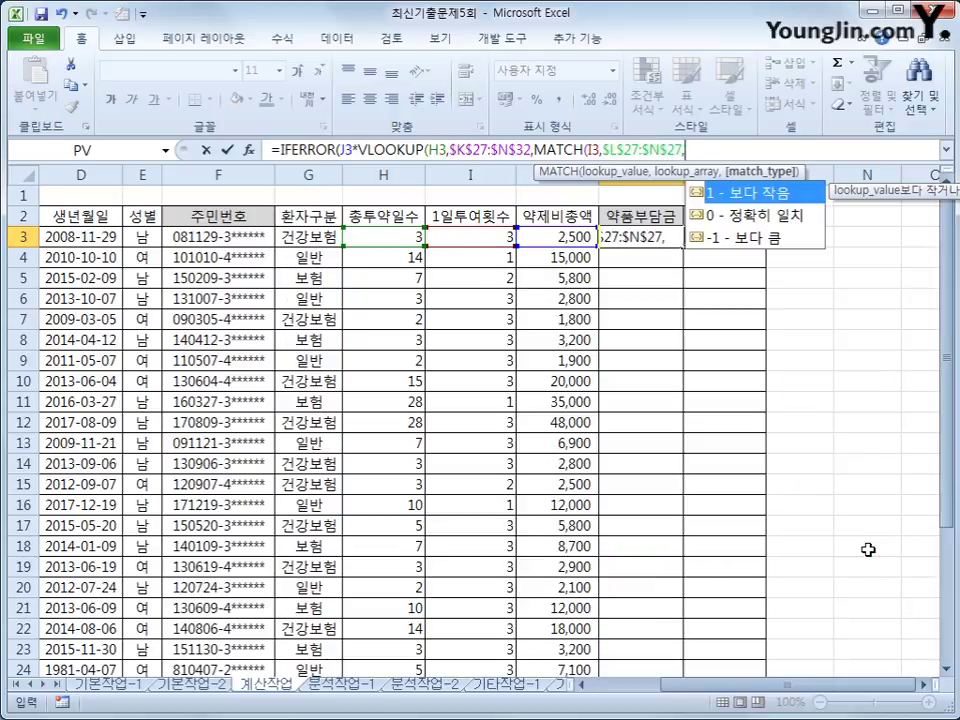
{"action": "left_click_drag", "start_coordinate": [952, 384], "coordinate": [952, 392]}
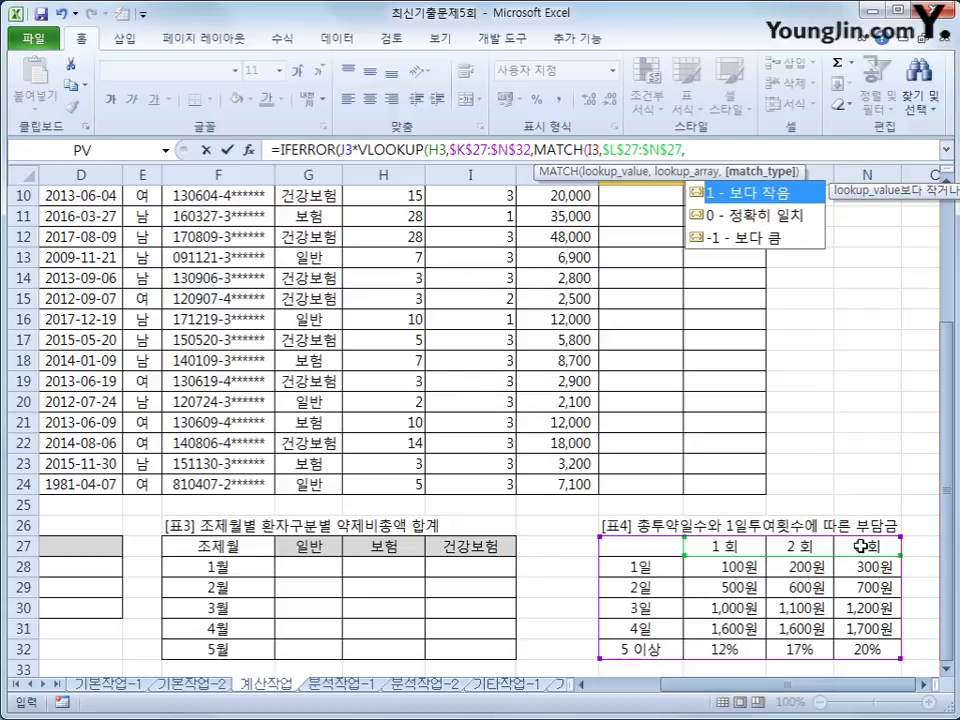
{"action": "type", "text": "1)"}
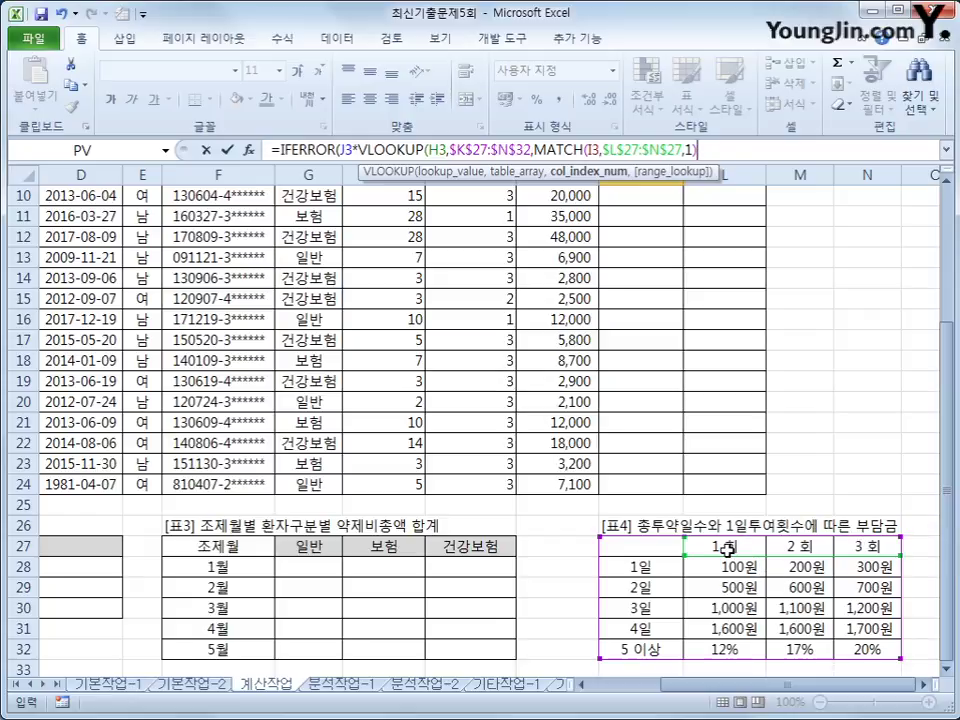
{"action": "left_click_drag", "start_coordinate": [790, 560], "coordinate": [793, 543]}
{"action": "type", "text": "+1"}
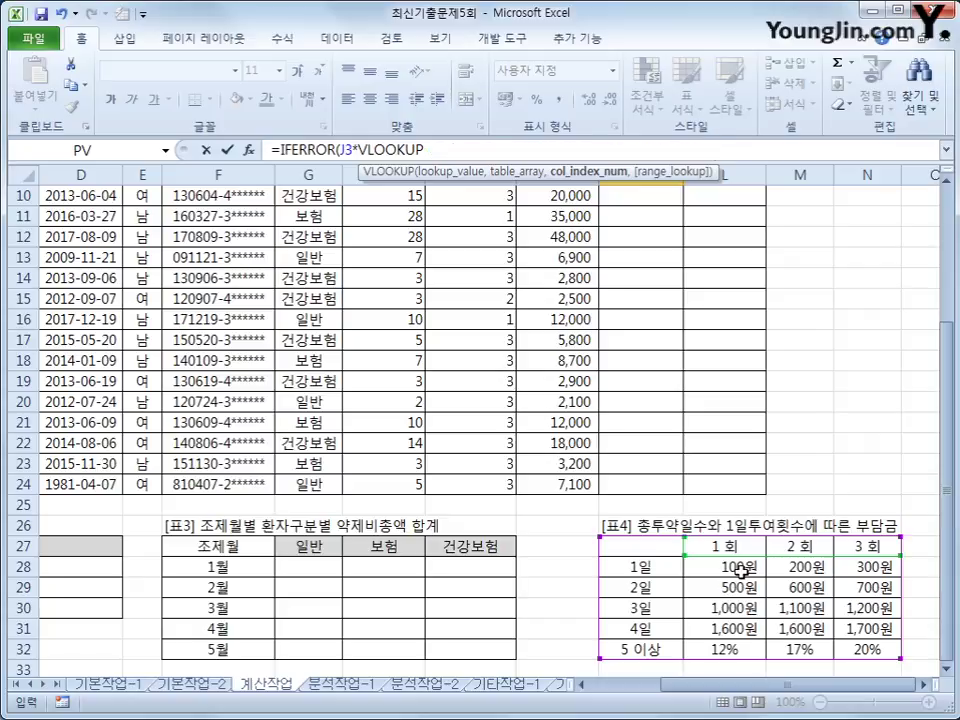
{"action": "type", "text": ")+1"}
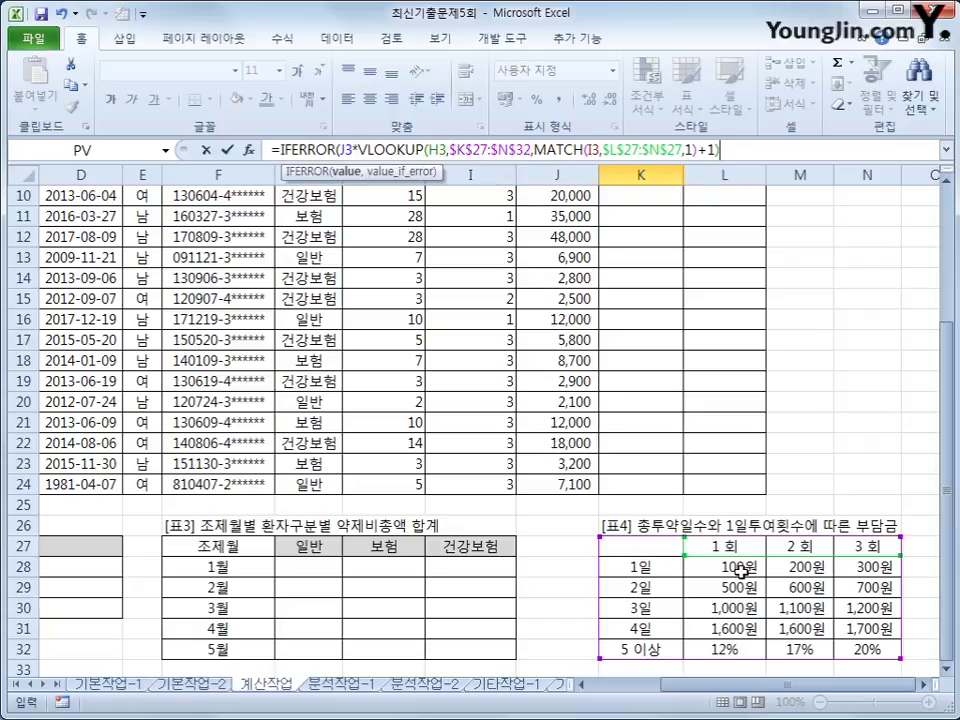
{"action": "type", "text": ","}
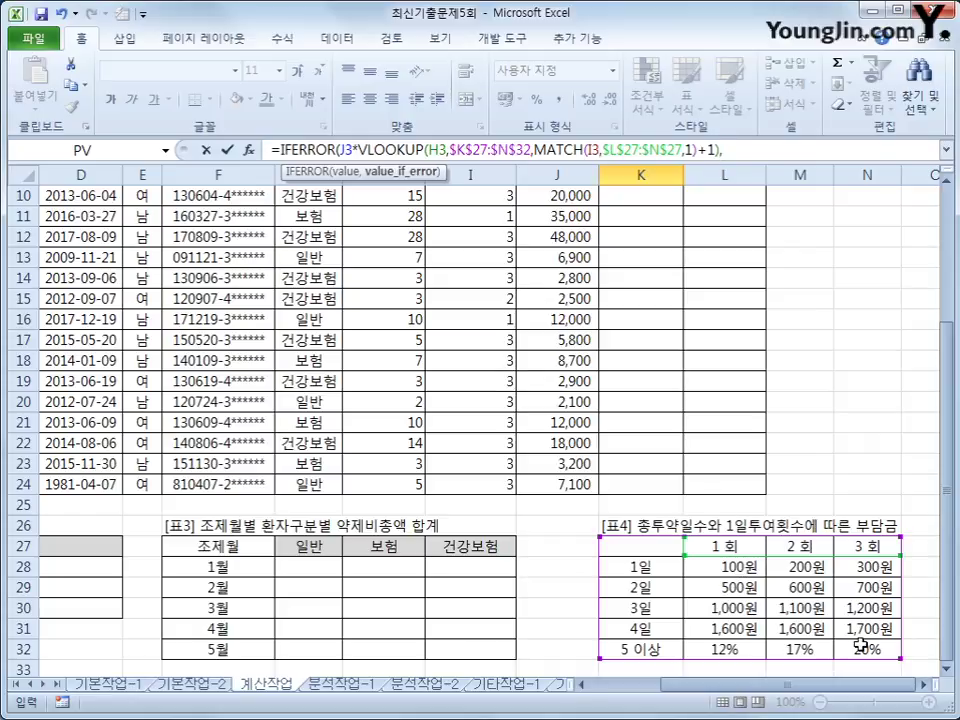
{"action": "left_click_drag", "start_coordinate": [945, 526], "coordinate": [945, 398]}
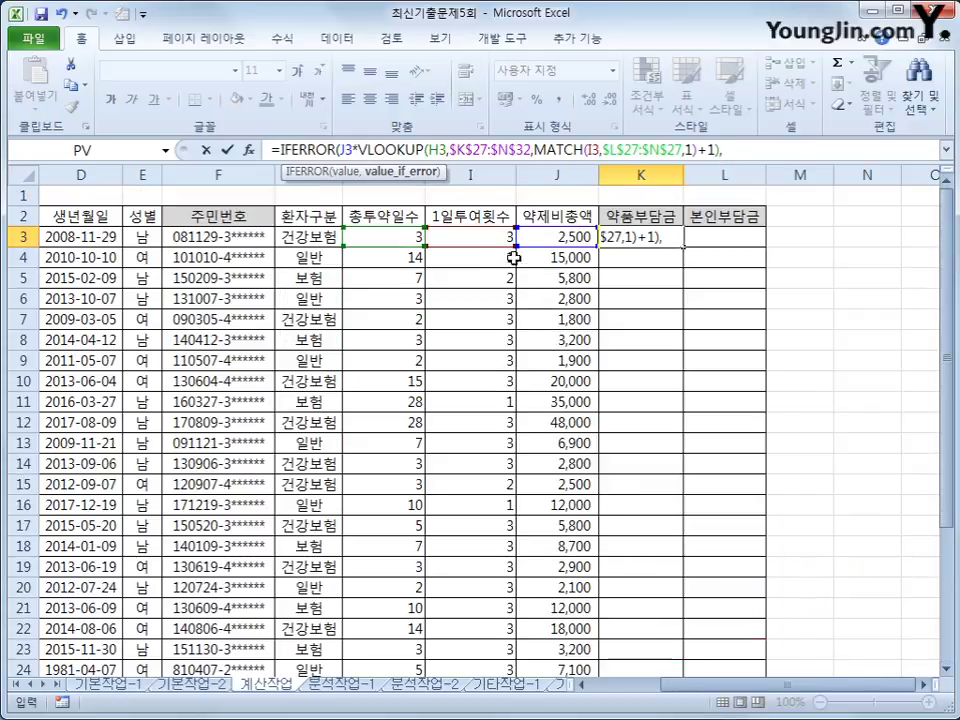
Step: Copy the VLOOKUP expression and paste it as IFERROR's fallback argument
{"action": "left_click", "coordinate": [759, 155]}
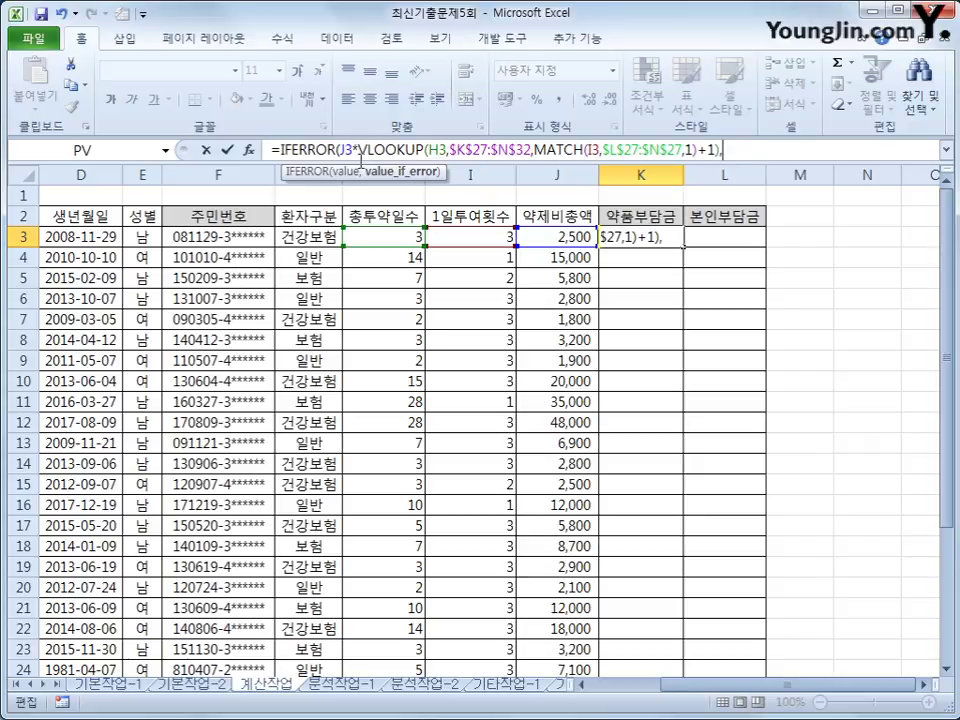
{"action": "left_click_drag", "start_coordinate": [358, 149], "coordinate": [718, 149]}
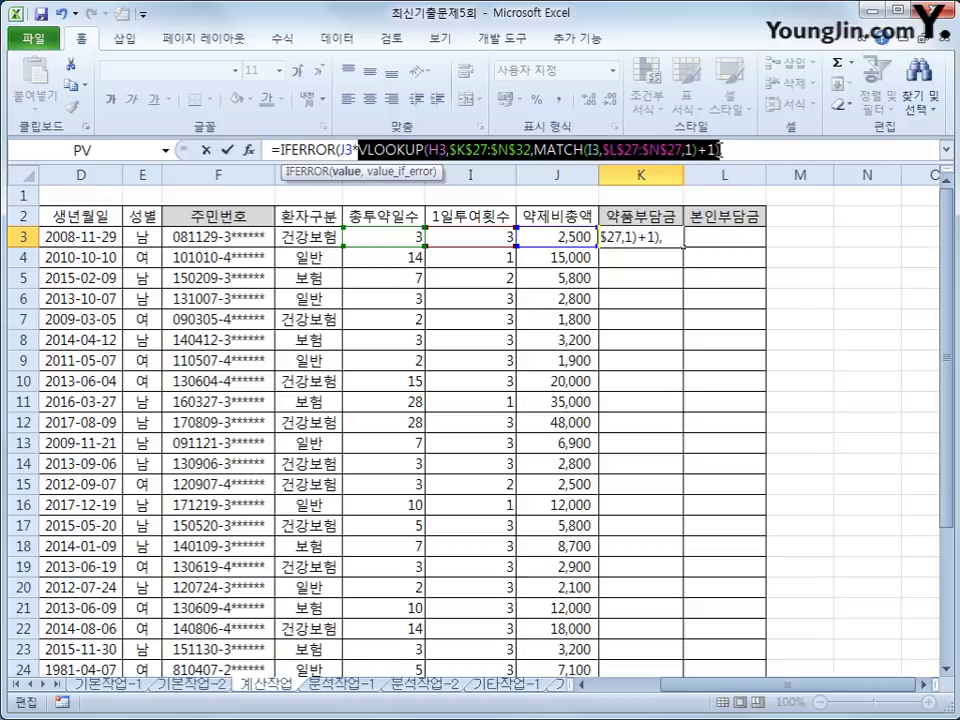
{"action": "left_click", "coordinate": [762, 150]}
{"action": "key", "text": "BackSpace"}
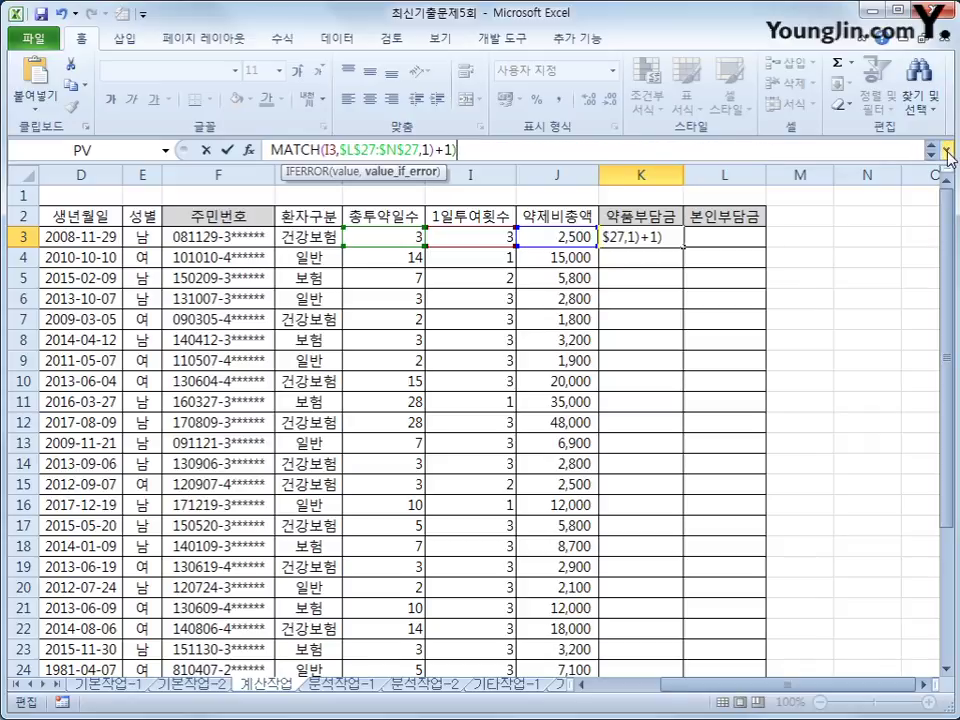
Step: Review both IFERROR arguments, add the closing parenthesis and commit so K3 shows 1,200원
{"action": "left_click", "coordinate": [945, 149]}
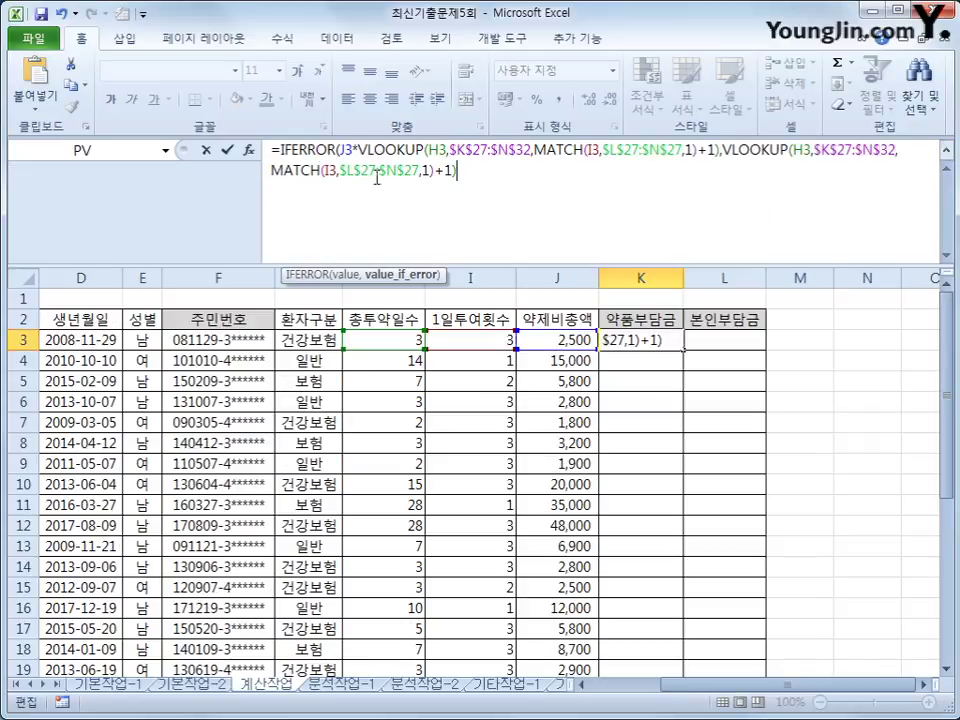
{"action": "left_click_drag", "start_coordinate": [341, 149], "coordinate": [719, 150]}
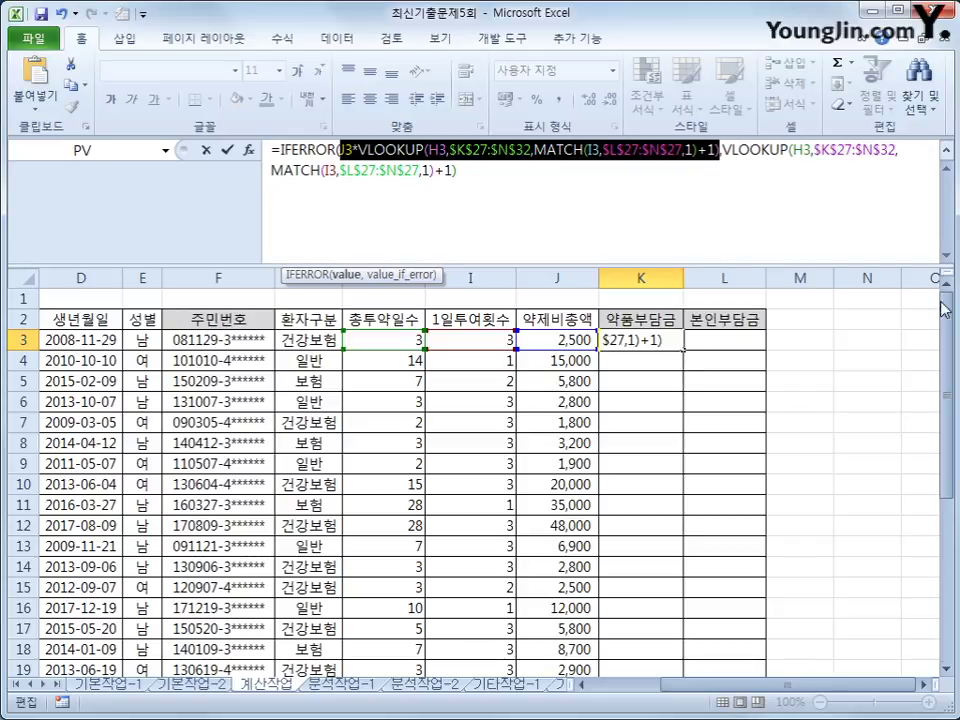
{"action": "left_click_drag", "start_coordinate": [946, 410], "coordinate": [889, 562]}
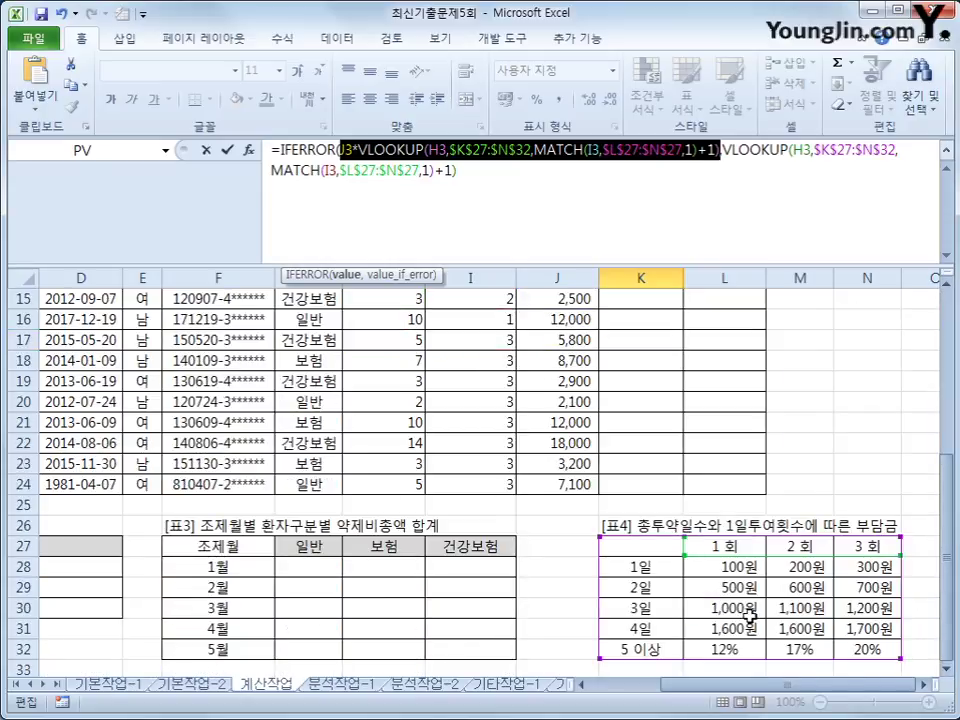
{"action": "left_click_drag", "start_coordinate": [946, 470], "coordinate": [946, 320]}
{"action": "left_click", "coordinate": [767, 189]}
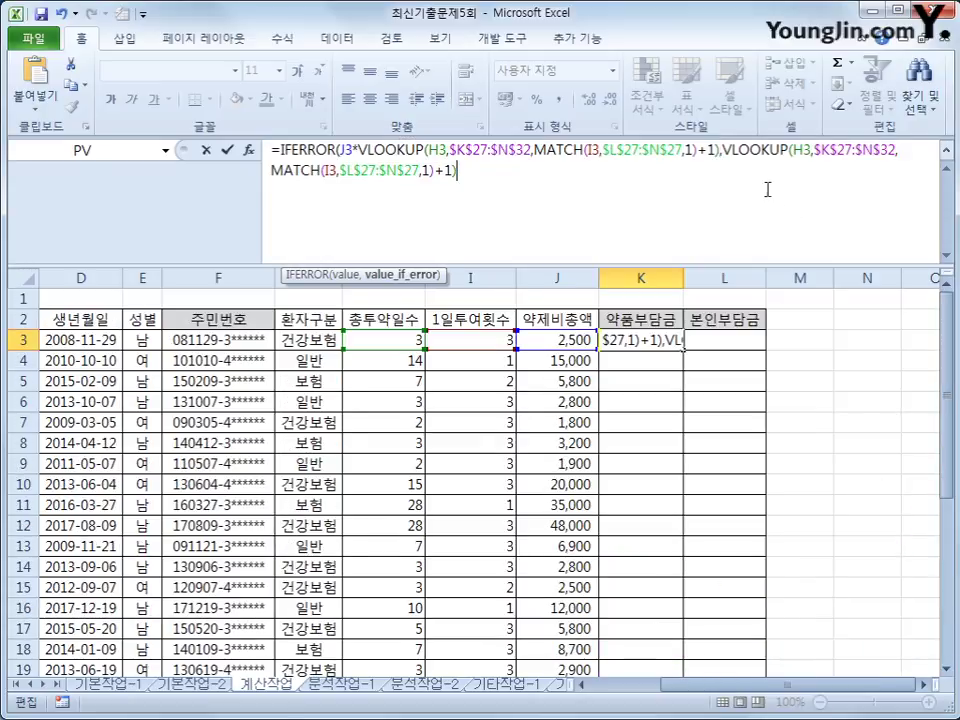
{"action": "left_click_drag", "start_coordinate": [723, 150], "coordinate": [470, 177]}
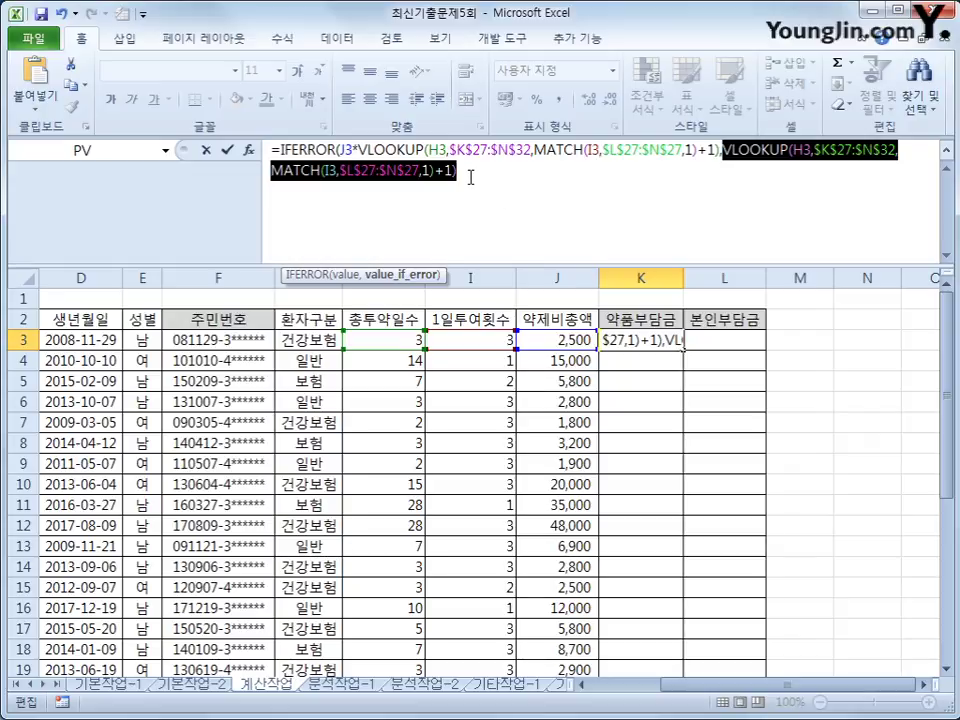
{"action": "left_click", "coordinate": [470, 177]}
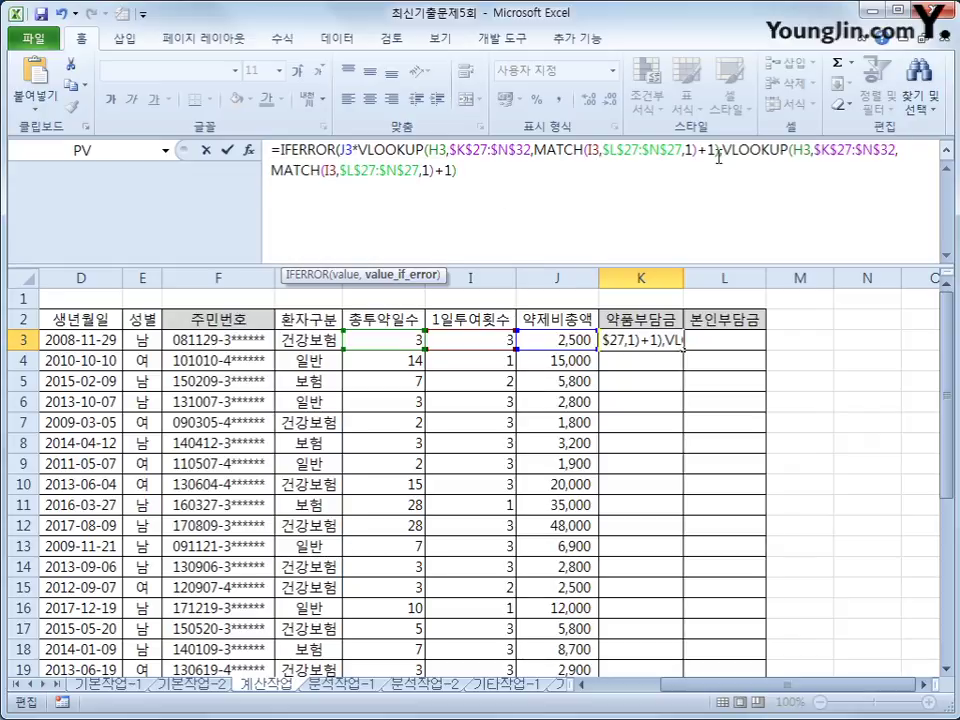
{"action": "left_click_drag", "start_coordinate": [722, 152], "coordinate": [731, 172]}
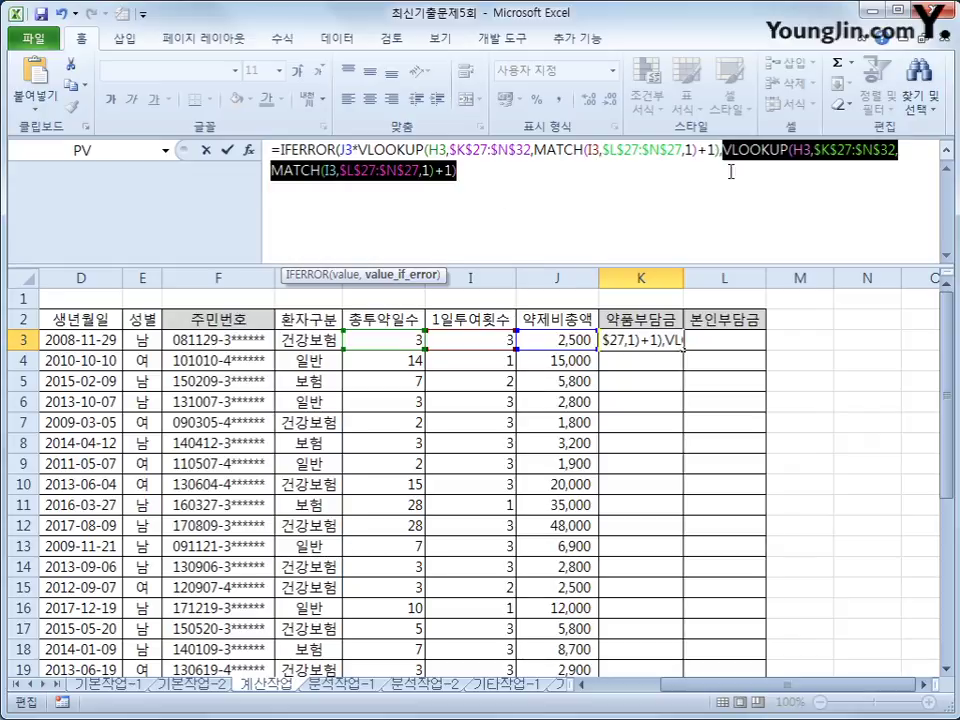
{"action": "left_click", "coordinate": [666, 199]}
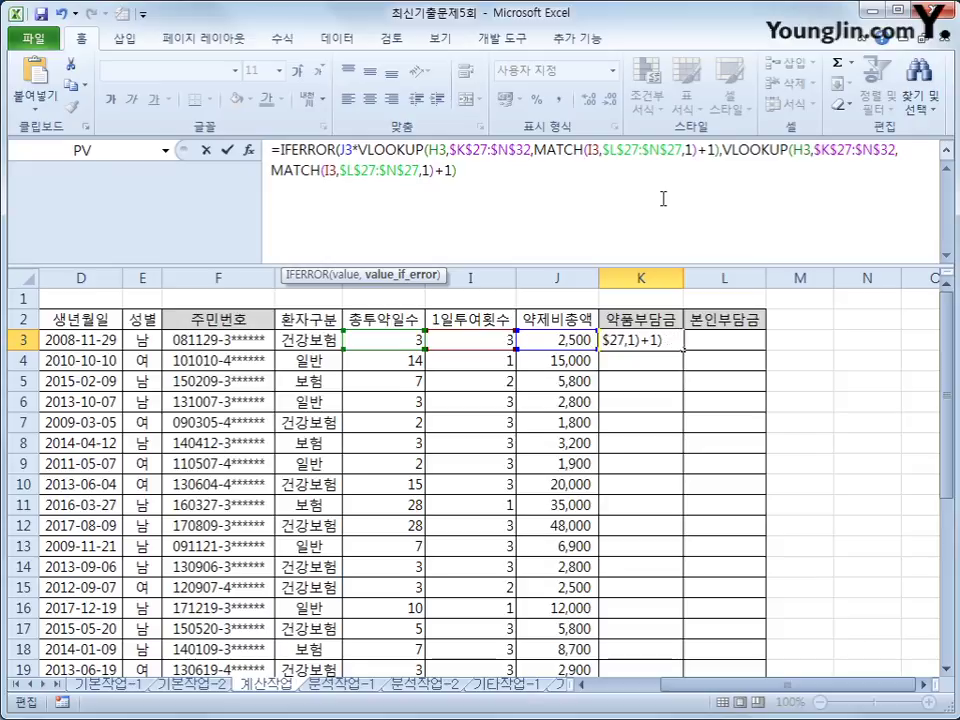
{"action": "type", "text": ")"}
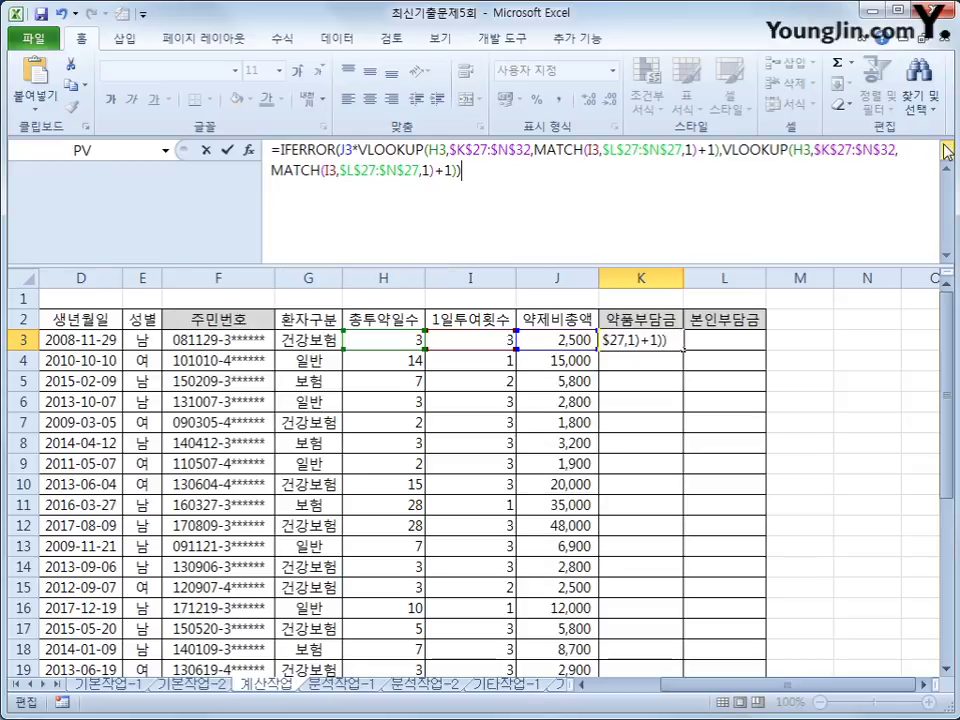
{"action": "key", "text": "ctrl+shift+u"}
{"action": "key", "text": "Return"}
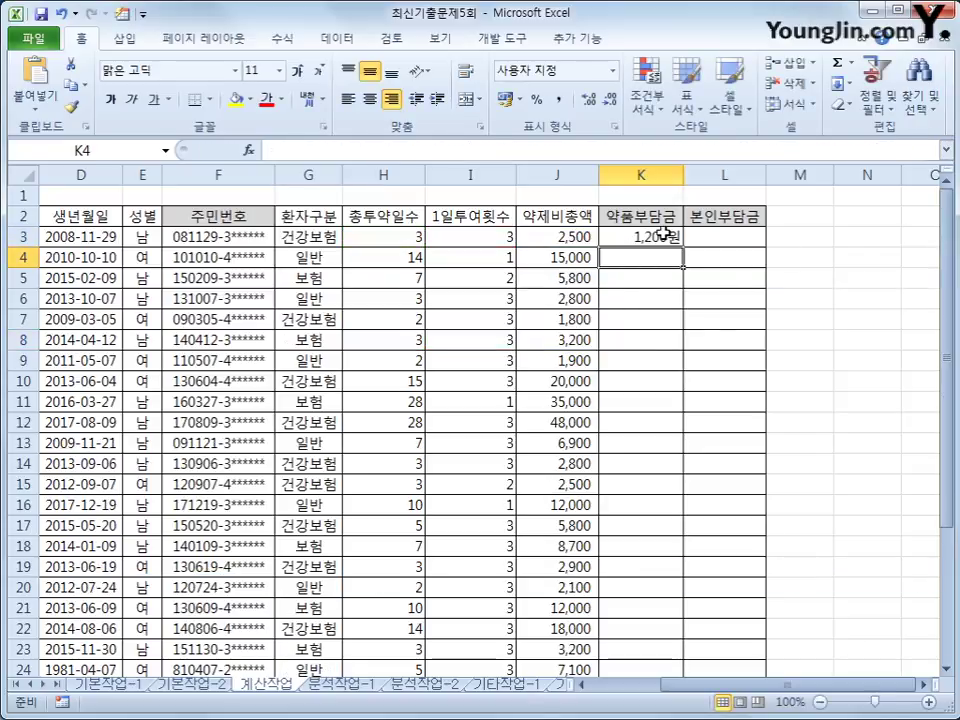
Step: Fill K3's 약품부담금 formula down to K24 and verify the copied formula in K4
{"action": "left_click", "coordinate": [634, 237]}
{"action": "double_click", "coordinate": [683, 245]}
{"action": "left_click", "coordinate": [652, 237]}
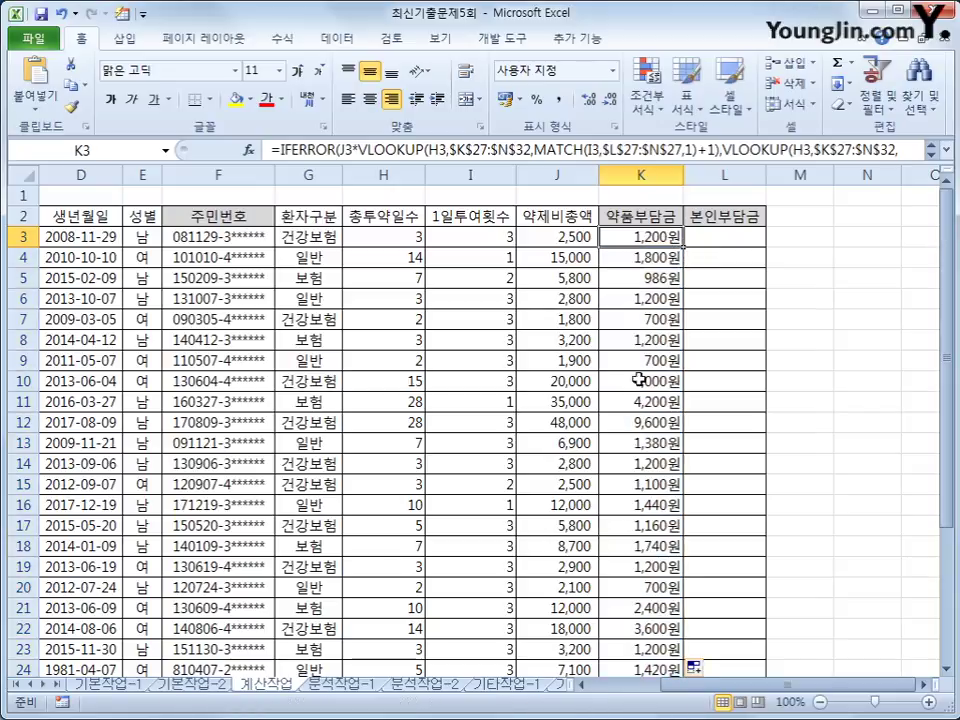
{"action": "left_click", "coordinate": [646, 256]}
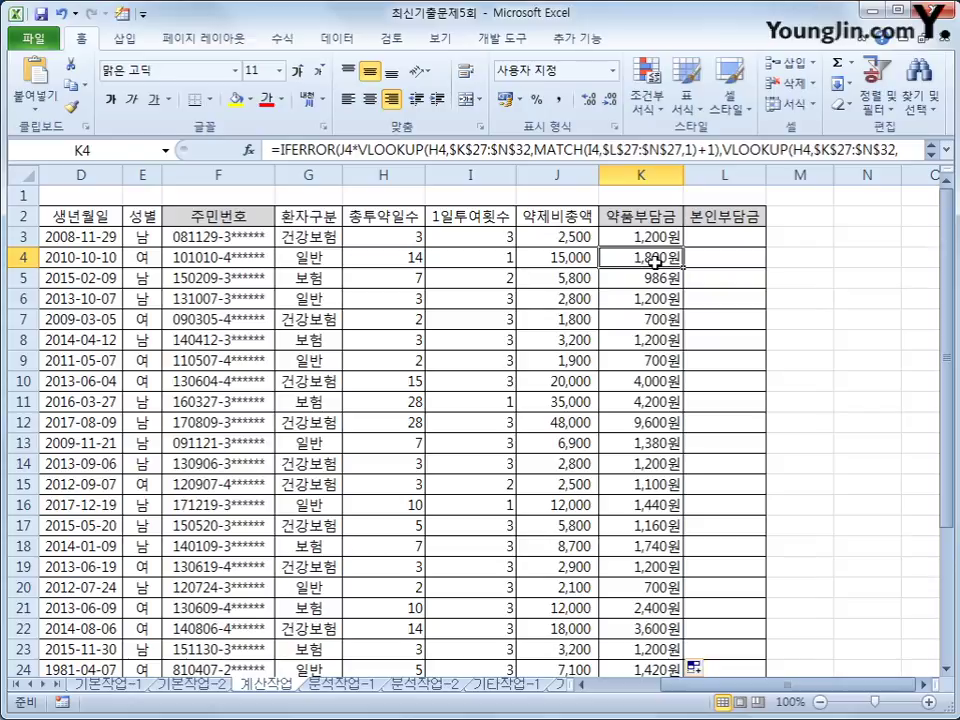
{"action": "left_click", "coordinate": [652, 237]}
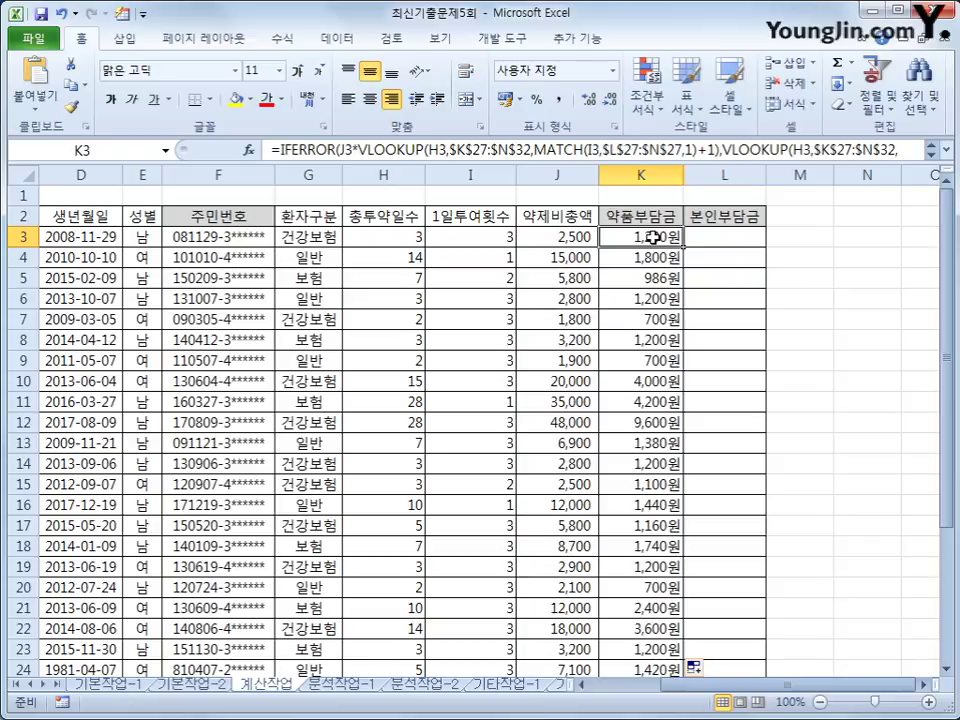
{"action": "left_click", "coordinate": [732, 237]}
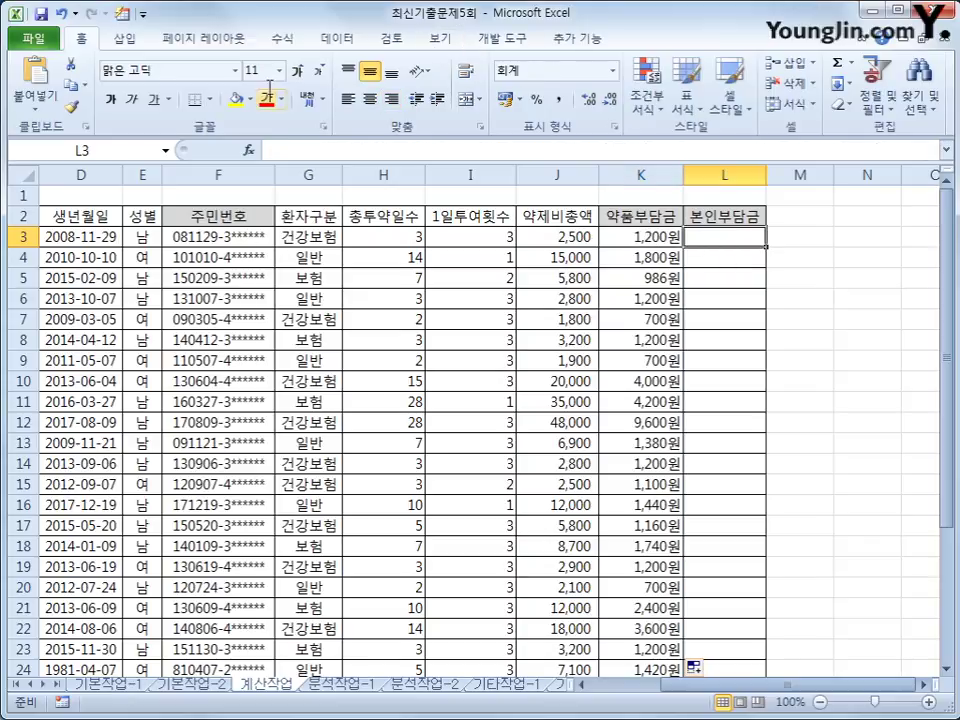
Step: Open the Visual Basic editor from the Developer tab and insert a new module
{"action": "left_click", "coordinate": [489, 40]}
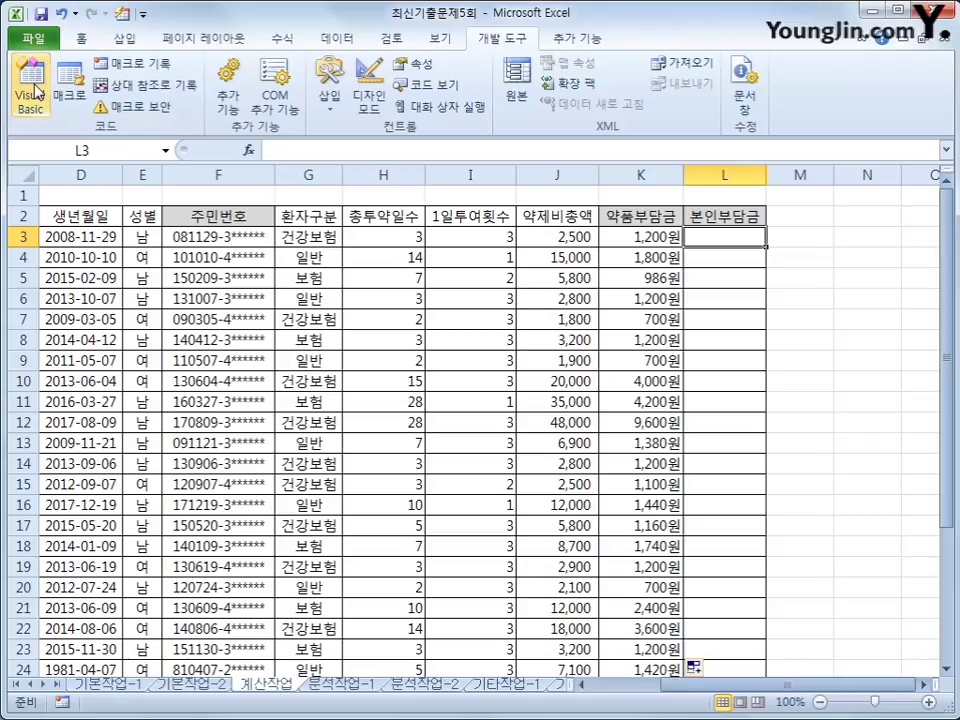
{"action": "left_click", "coordinate": [33, 88]}
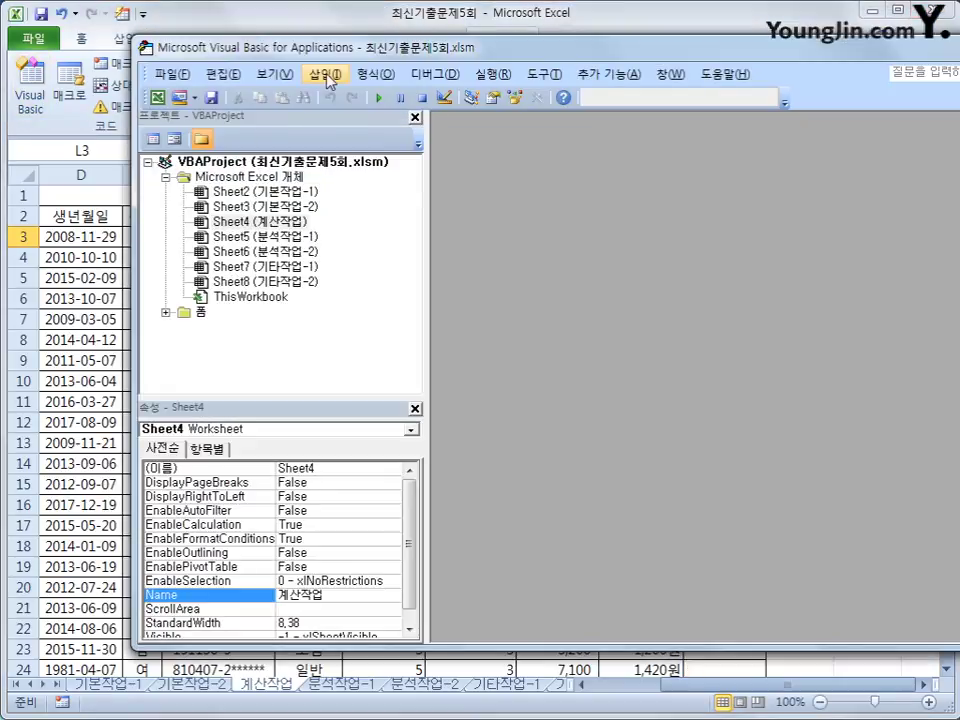
{"action": "left_click", "coordinate": [325, 74]}
{"action": "left_click", "coordinate": [383, 145]}
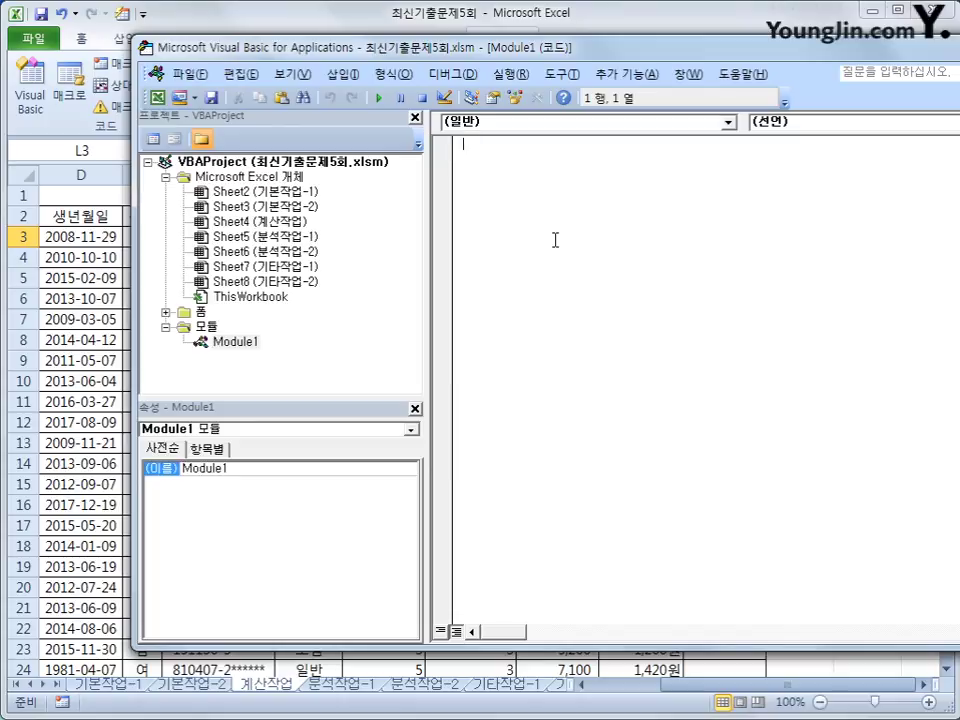
Step: Declare Public Function fn본인부담금(약제비총액, 환자구분) with its End Function
{"action": "type", "text": "public function "}
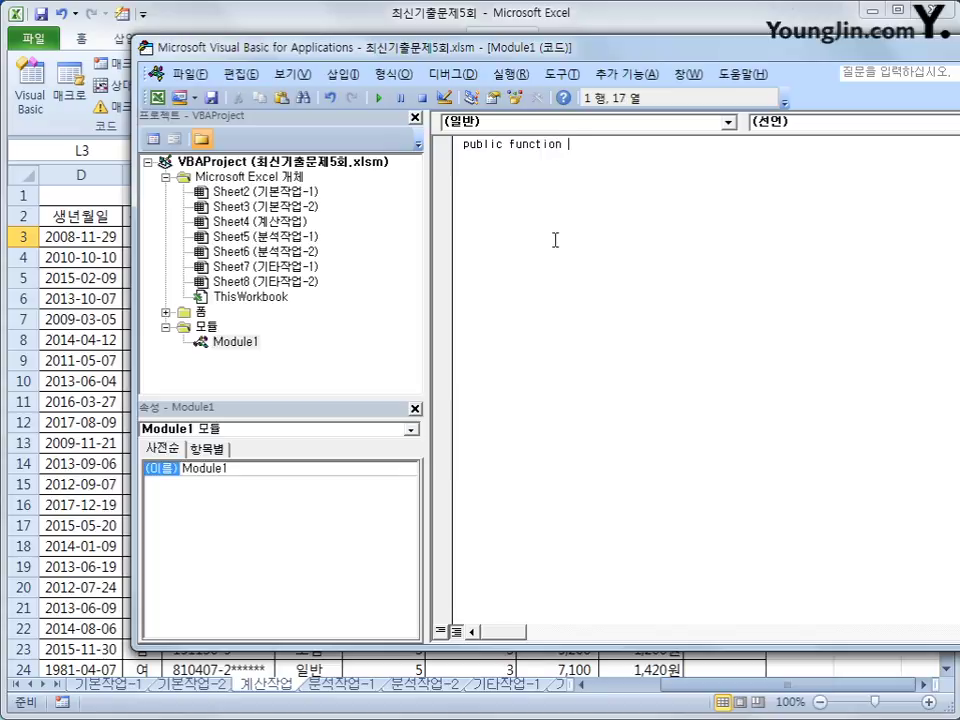
{"action": "type", "text": "fn"}
{"action": "type", "text": "본인부다"}
{"action": "type", "text": "ㅁ금("}
{"action": "type", "text": "약제"}
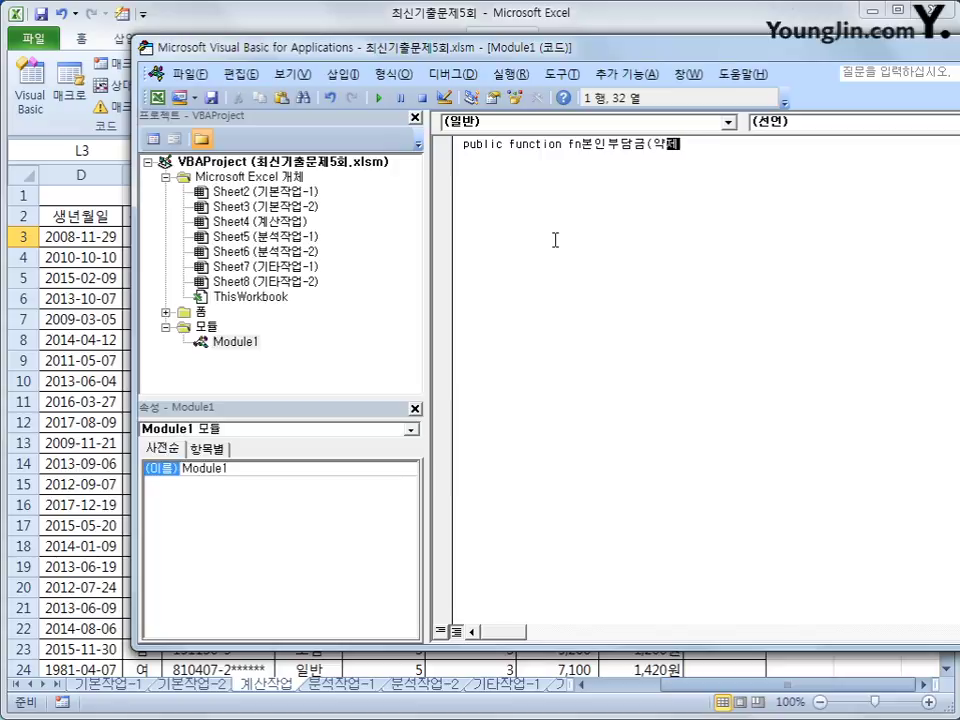
{"action": "type", "text": "비조약,"}
{"action": "key", "text": "BackSpace"}
{"action": "key", "text": "BackSpace"}
{"action": "key", "text": "BackSpace"}
{"action": "type", "text": "ㅇ액, "}
{"action": "type", "text": "환자구분)"}
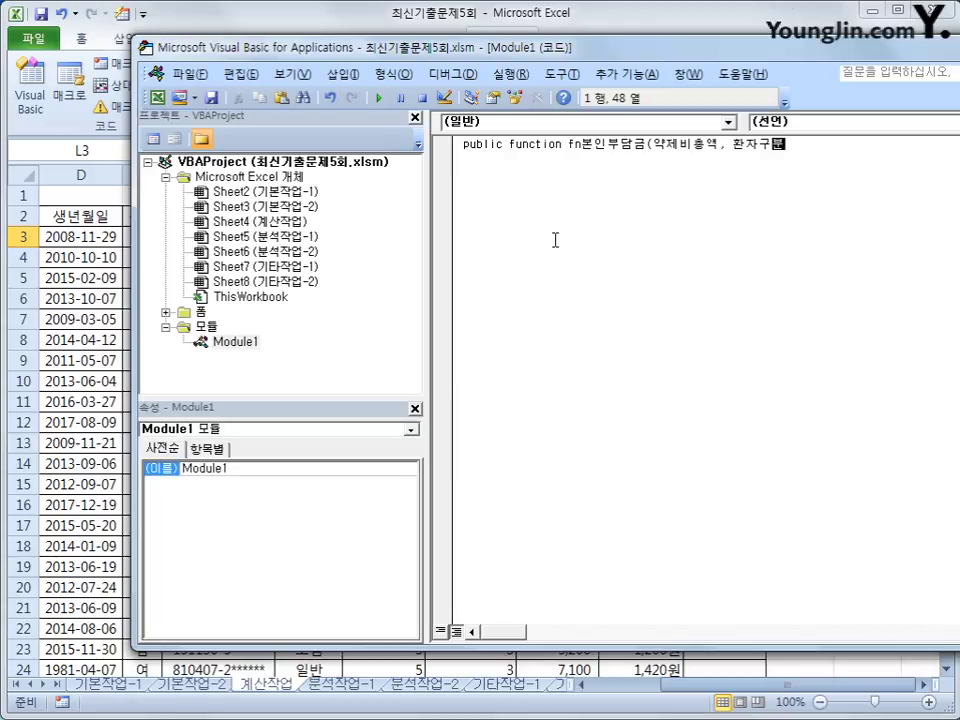
{"action": "key", "text": "Return"}
{"action": "key", "text": "Return"}
{"action": "key", "text": "Tab"}
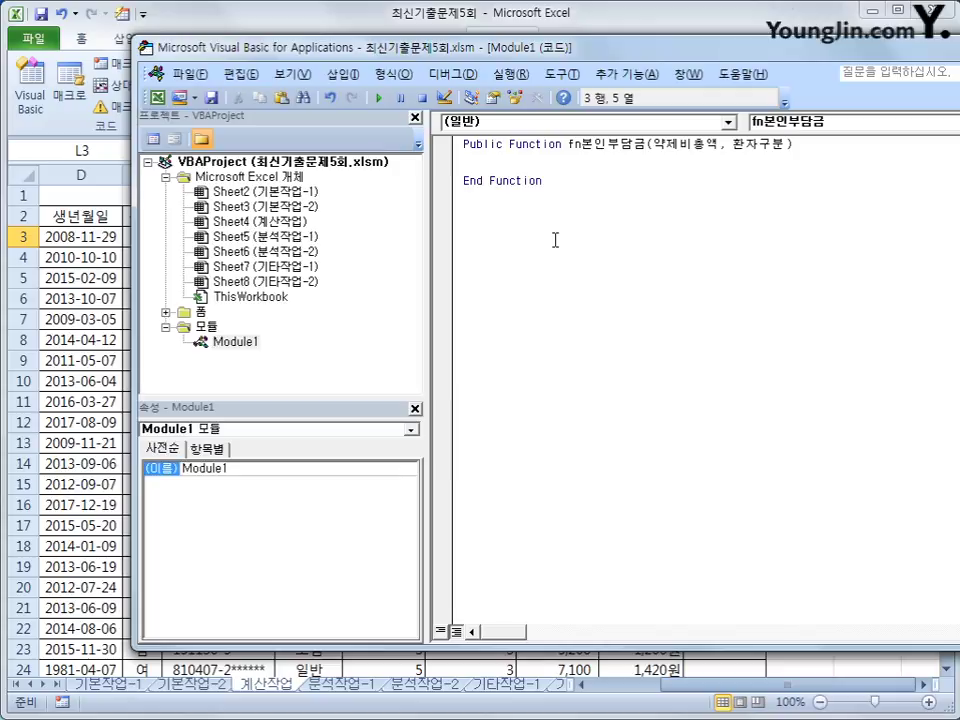
Step: Write the line If 약제비총액 >= 15000 And 환자구분 = "건강보험" Then
{"action": "type", "text": "if 약제비총액"}
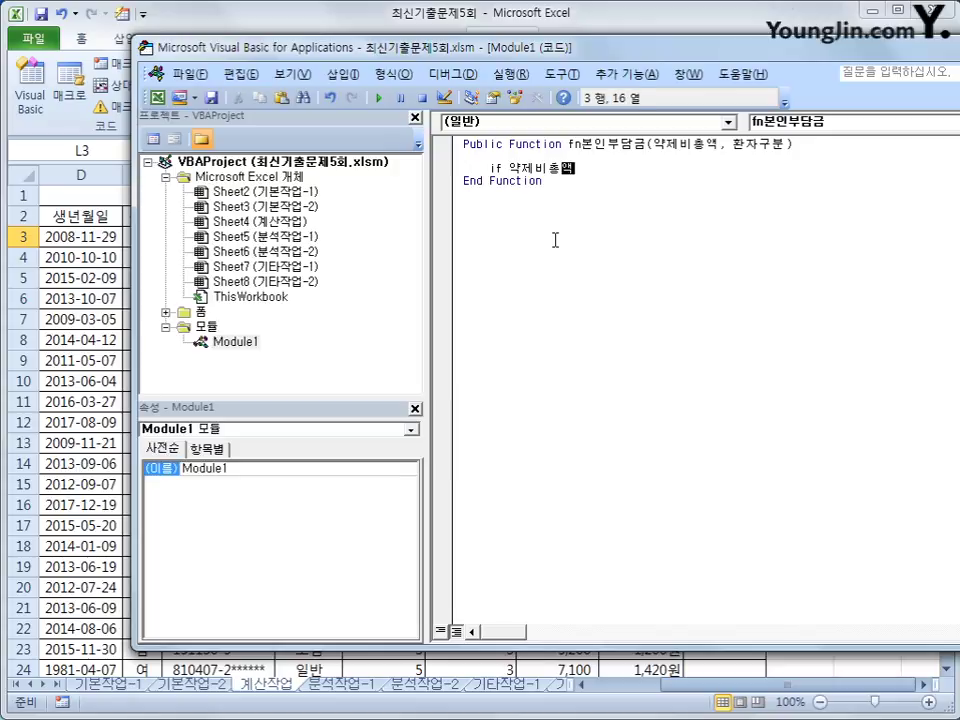
{"action": "type", "text": ">=15000 then"}
{"action": "key", "text": "Return"}
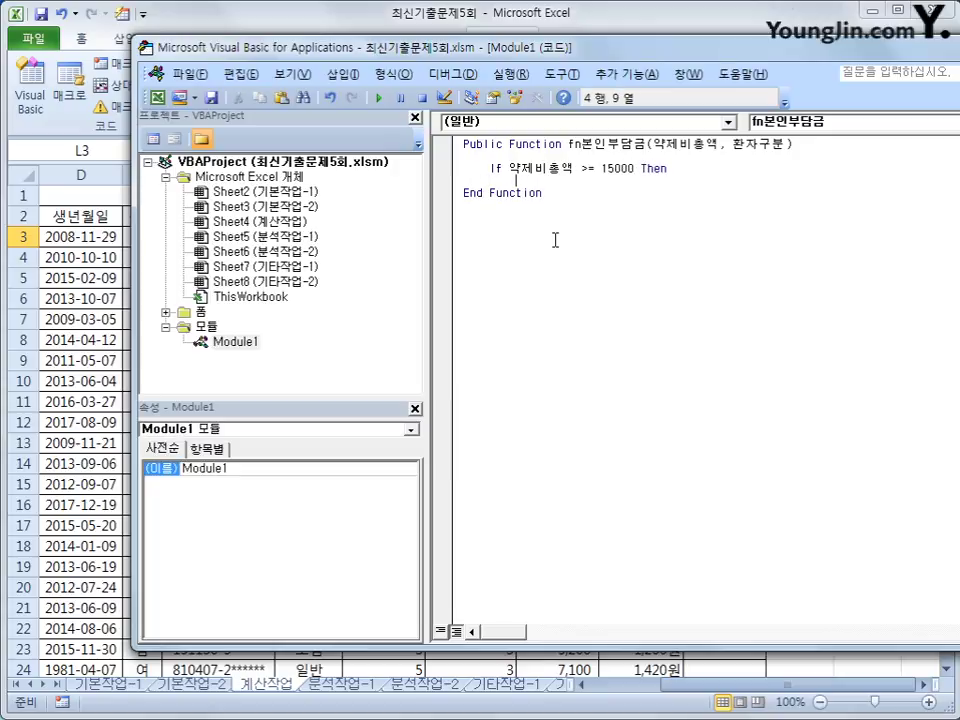
{"action": "key", "text": "Up"}
{"action": "key", "text": "End"}
{"action": "key", "text": "Left"}
{"action": "key", "text": "Left"}
{"action": "key", "text": "Left"}
{"action": "key", "text": "Left"}
{"action": "type", "text": "and "}
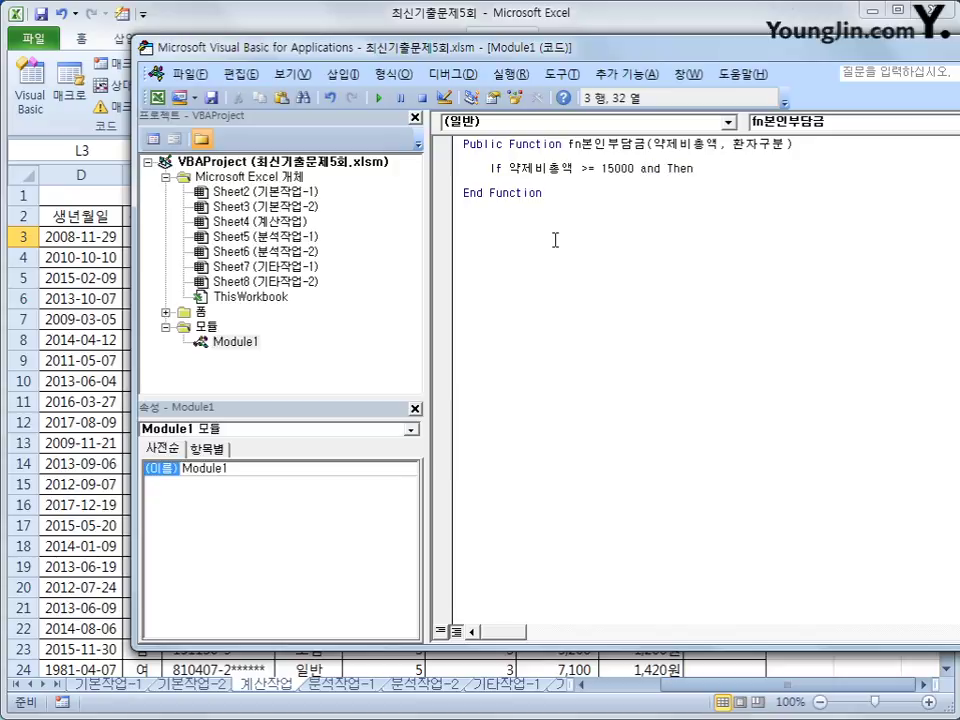
{"action": "type", "text": "gkst"}
{"action": "key", "text": "BackSpace"}
{"action": "key", "text": "BackSpace"}
{"action": "key", "text": "BackSpace"}
{"action": "key", "text": "BackSpace"}
{"action": "type", "text": "환자구"}
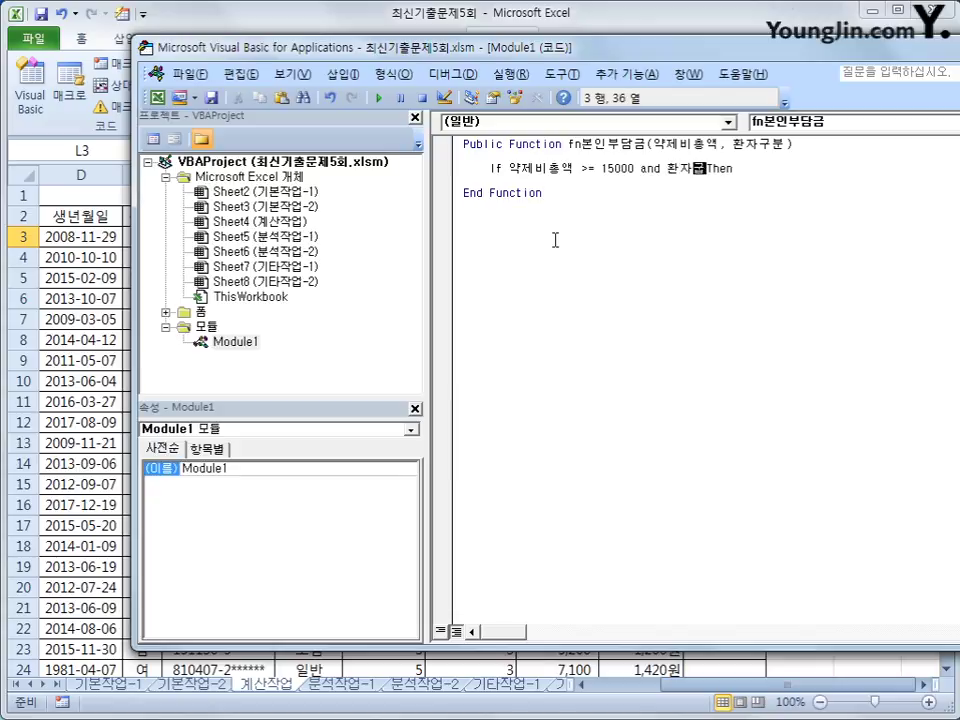
{"action": "type", "text": "분 = \""}
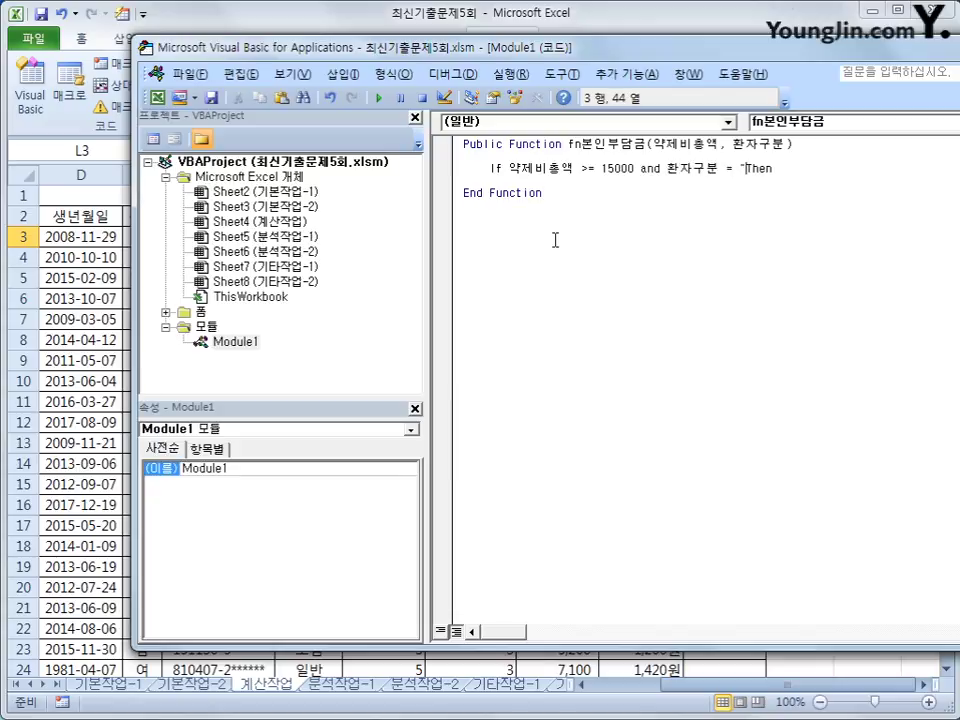
{"action": "type", "text": "dlfq"}
{"action": "key", "text": "BackSpace"}
{"action": "key", "text": "BackSpace"}
{"action": "key", "text": "BackSpace"}
{"action": "key", "text": "BackSpace"}
{"action": "key", "text": "BackSpace"}
{"action": "type", "text": "\"건강보험\""}
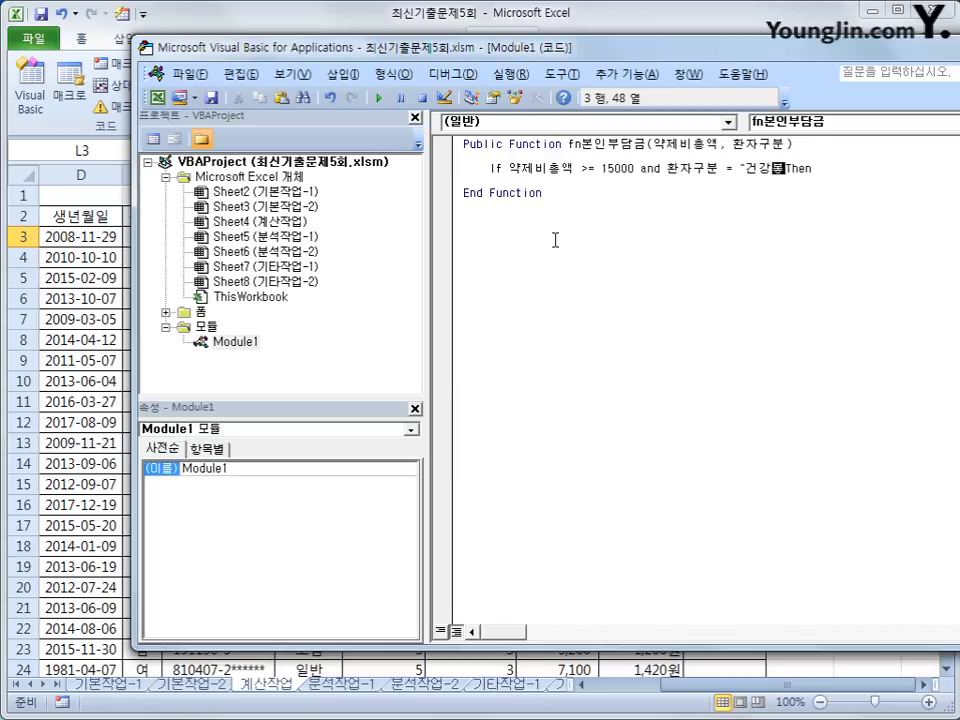
{"action": "key", "text": "Return"}
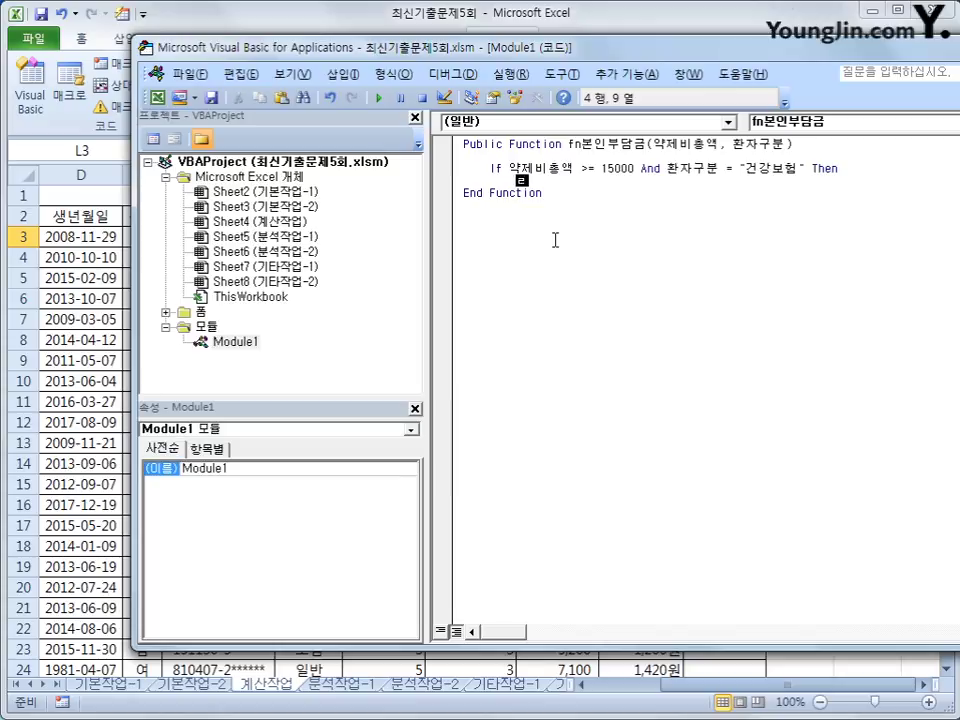
Step: Set the If branch result to fn본인부담금 = 약제비총액 - 약제비총액 * 0.3
{"action": "type", "text": "fn본인부담금 ="}
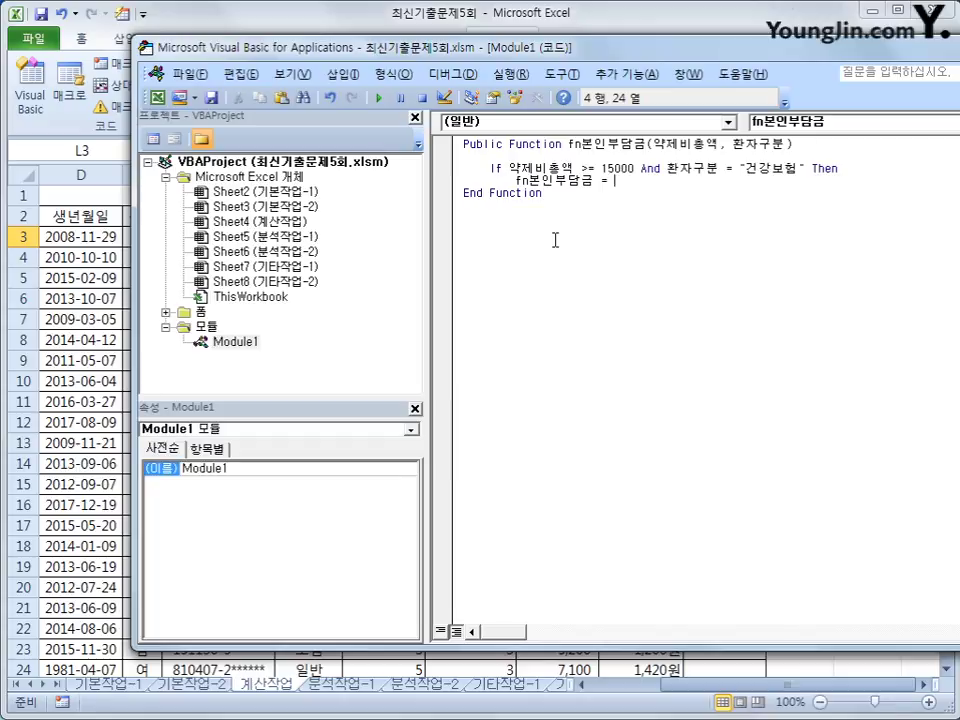
{"action": "type", "text": "약제비총액 "}
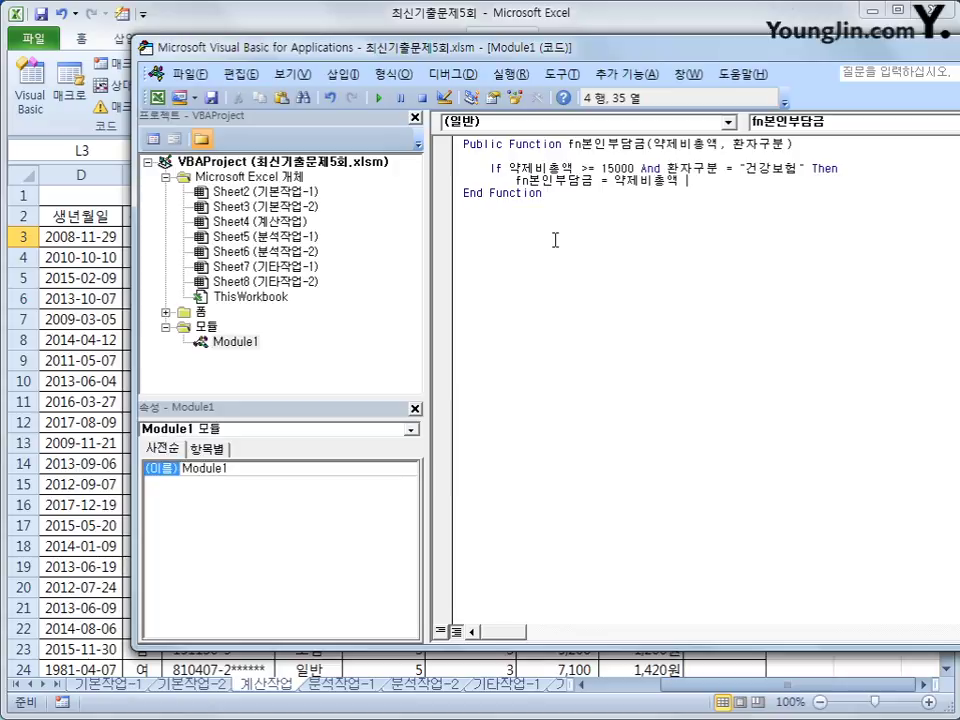
{"action": "type", "text": "- 약제비총액 * 에"}
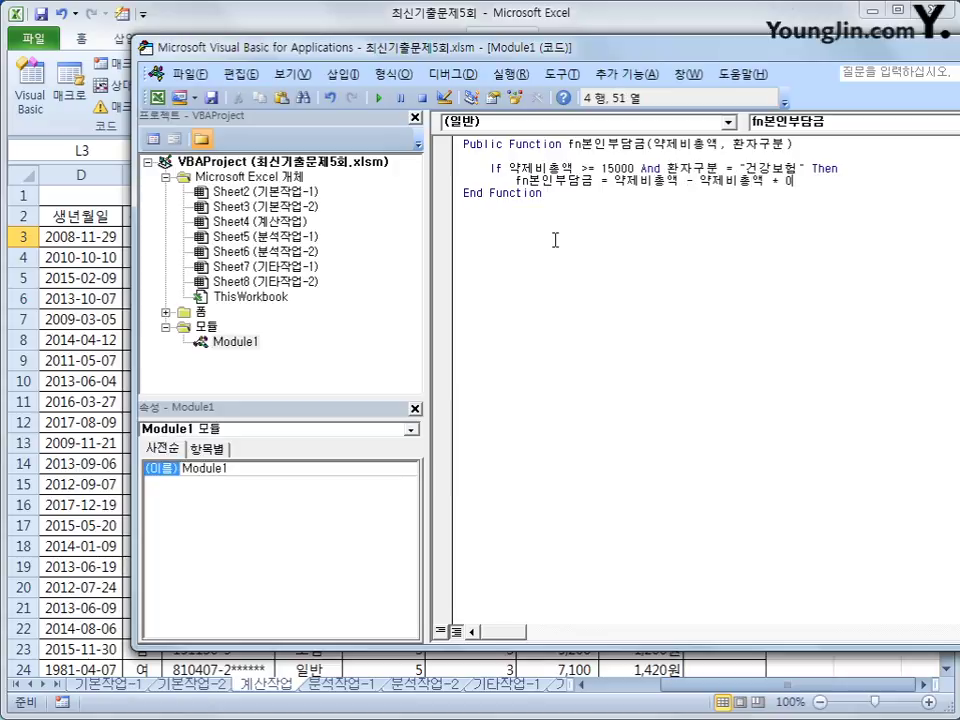
{"action": "key", "text": "BackSpace"}
{"action": "type", "text": "0.3"}
{"action": "key", "text": "Return"}
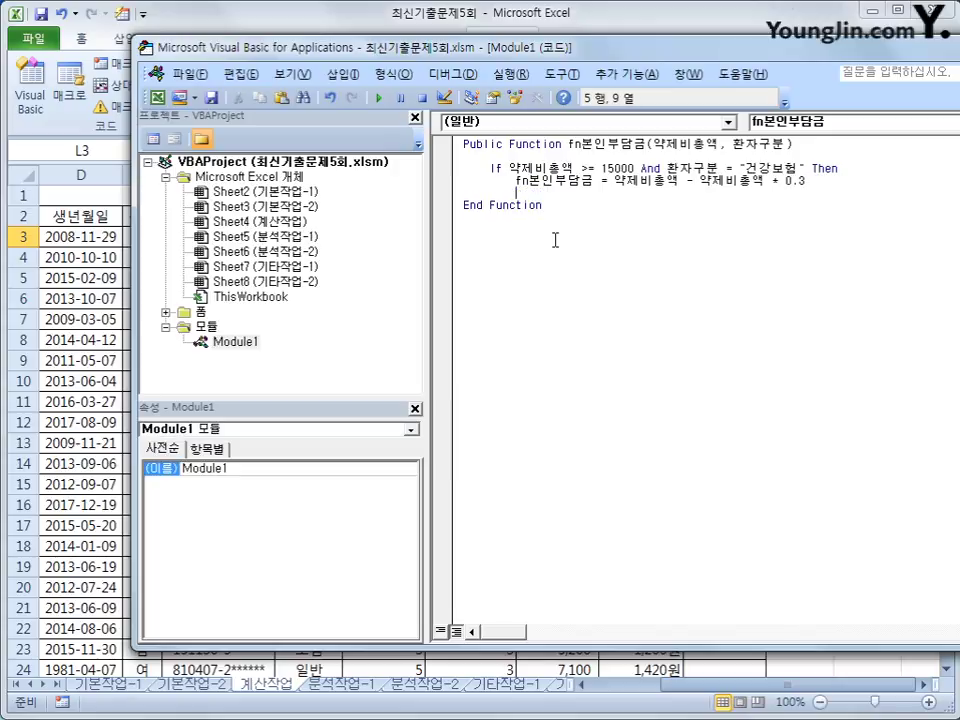
{"action": "key", "text": "Up"}
{"action": "key", "text": "End"}
{"action": "key", "text": "Left"}
{"action": "key", "text": "Left"}
{"action": "key", "text": "Left"}
{"action": "key", "text": "Left"}
{"action": "key", "text": "Left"}
{"action": "key", "text": "Left"}
{"action": "key", "text": "Left"}
{"action": "key", "text": "Left"}
{"action": "key", "text": "Left"}
{"action": "key", "text": "Left"}
{"action": "key", "text": "Left"}
{"action": "key", "text": "Left"}
{"action": "key", "text": "Left"}
{"action": "key", "text": "Left"}
{"action": "key", "text": "Left"}
{"action": "key", "text": "Left"}
{"action": "key", "text": "Right"}
{"action": "key", "text": "Right"}
{"action": "key", "text": "Right"}
{"action": "key", "text": "Down"}
{"action": "key", "text": "Down"}
{"action": "key", "text": "Up"}
{"action": "key", "text": "BackSpace"}
{"action": "key", "text": "BackSpace"}
{"action": "key", "text": "BackSpace"}
{"action": "key", "text": "BackSpace"}
Step: Add the line ElseIf 환자구분 = "건강보험" Then
{"action": "type", "text": "elseif"}
{"action": "type", "text": "환자"}
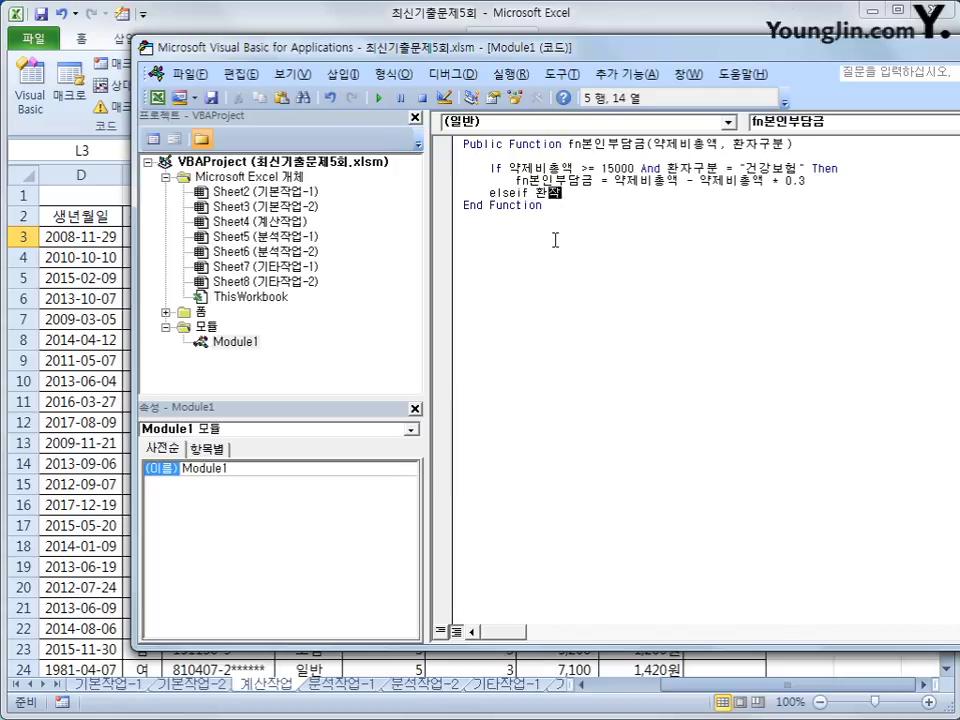
{"action": "type", "text": "구분 =\"건강ㅂ보험\" ㅅ"}
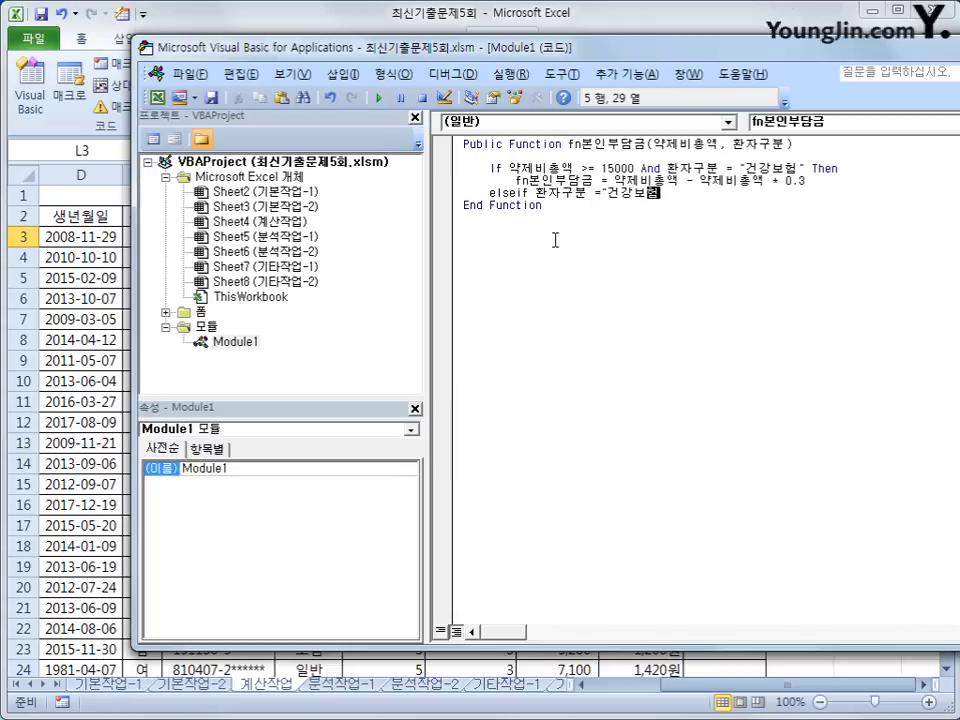
{"action": "key", "text": "BackSpace"}
{"action": "type", "text": "Then"}
{"action": "key", "text": "Return"}
Step: Copy the result line under ElseIf and change its rate to 0.1
{"action": "key", "text": "Up"}
{"action": "key", "text": "Up"}
{"action": "key", "text": "shift+End"}
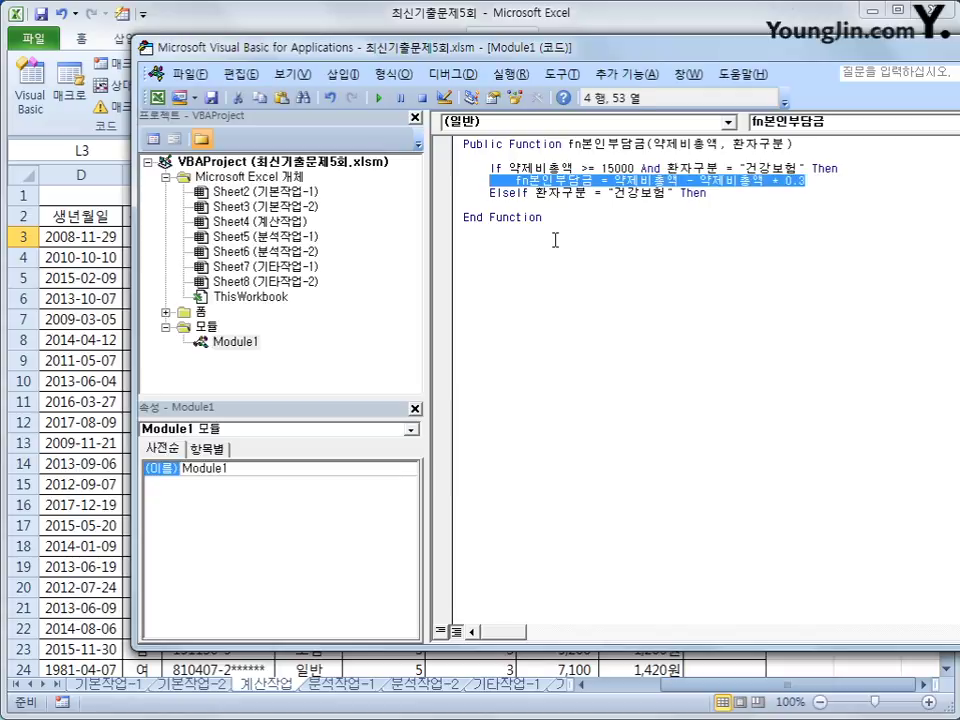
{"action": "key", "text": "ctrl+c"}
{"action": "key", "text": "Down"}
{"action": "key", "text": "Down"}
{"action": "key", "text": "ctrl+v"}
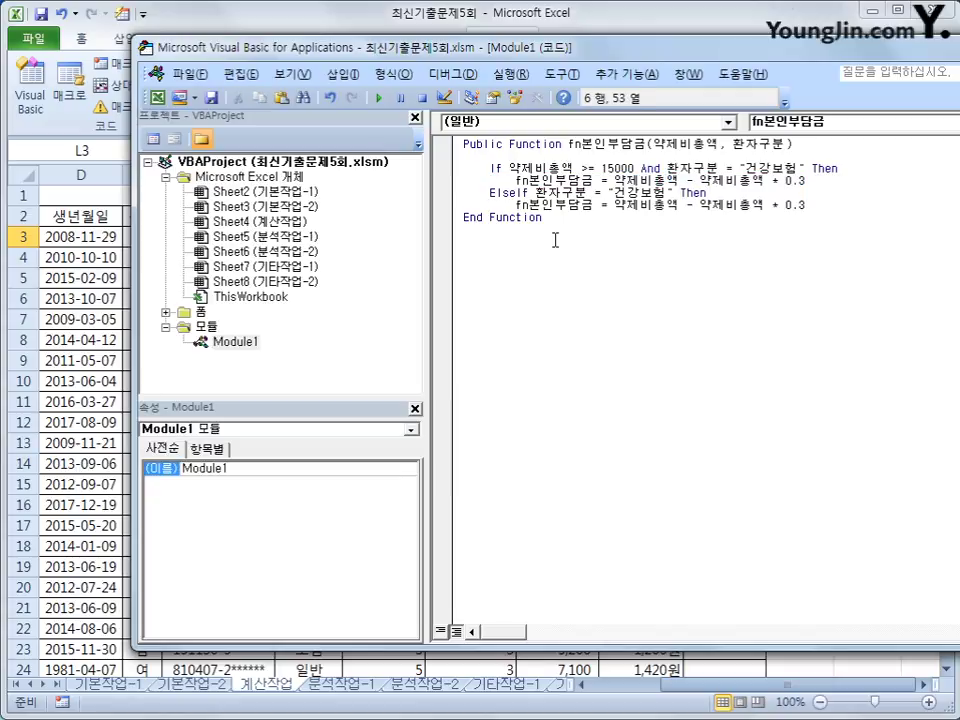
{"action": "key", "text": "BackSpace"}
{"action": "type", "text": "1"}
{"action": "key", "text": "BackSpace"}
{"action": "type", "text": "1"}
{"action": "key", "text": "Return"}
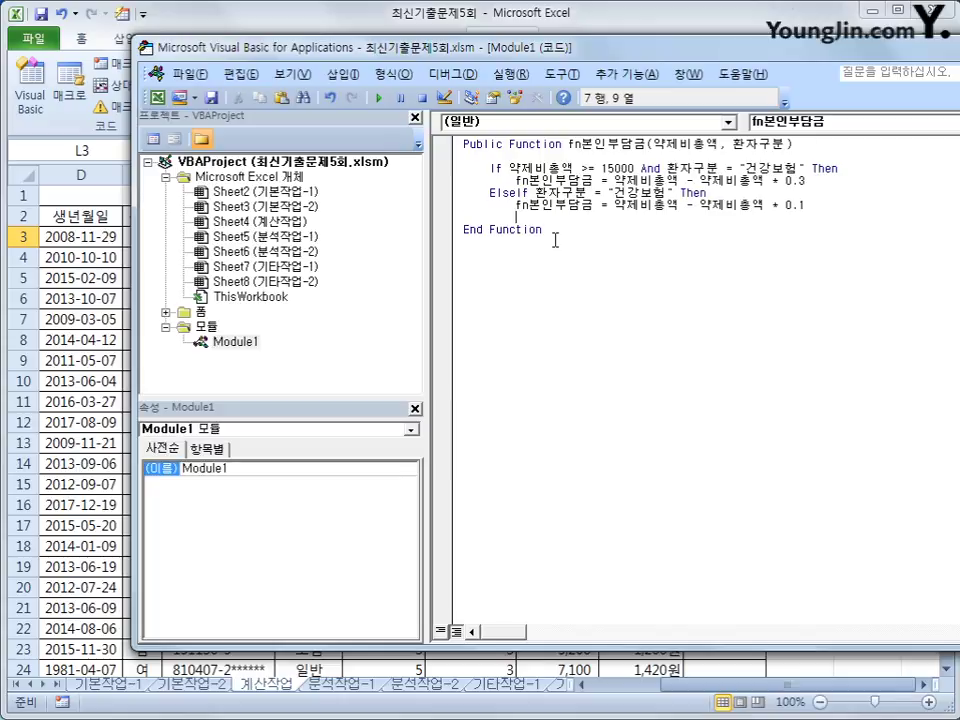
{"action": "key", "text": "BackSpace"}
Step: Add ElseIf 약제비총액 >= 10000 Then with the pasted result rate changed to 0.05
{"action": "type", "text": "elseif "}
{"action": "type", "text": "di"}
{"action": "key", "text": "BackSpace"}
{"action": "key", "text": "BackSpace"}
{"action": "key", "text": "Hangul"}
{"action": "type", "text": "약제비총액 >=1"}
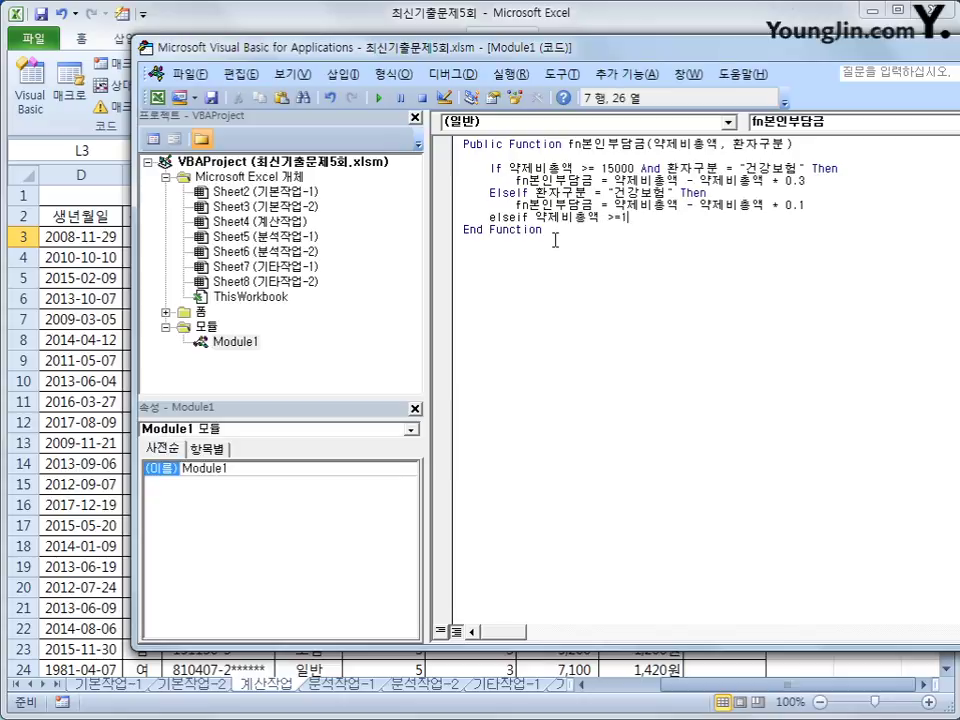
{"action": "type", "text": "0000 then"}
{"action": "key", "text": "Return"}
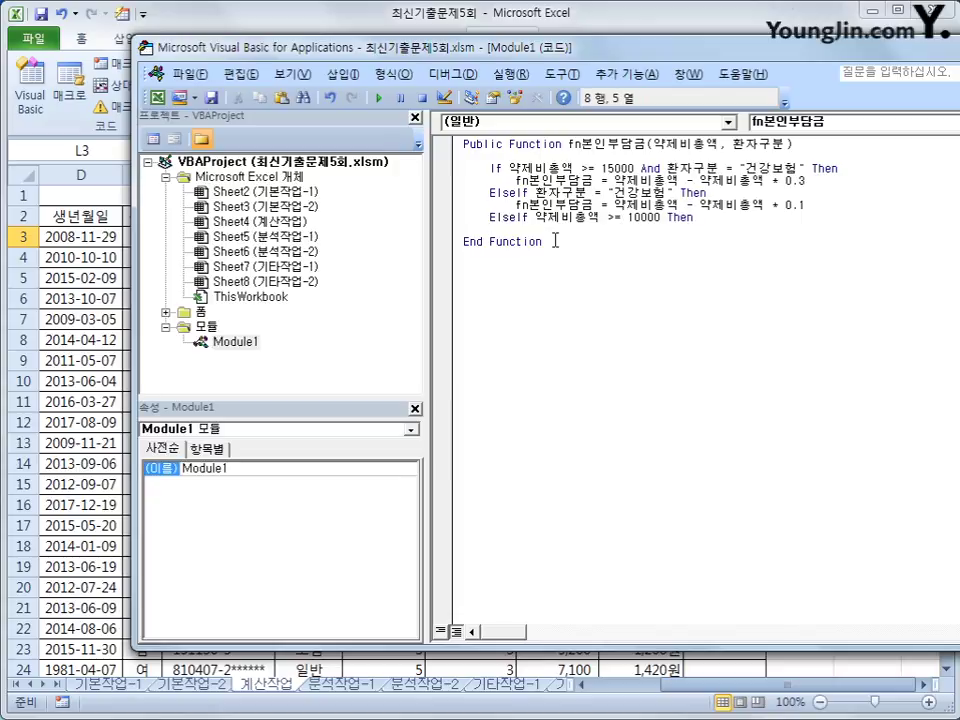
{"action": "key", "text": "ctrl+v"}
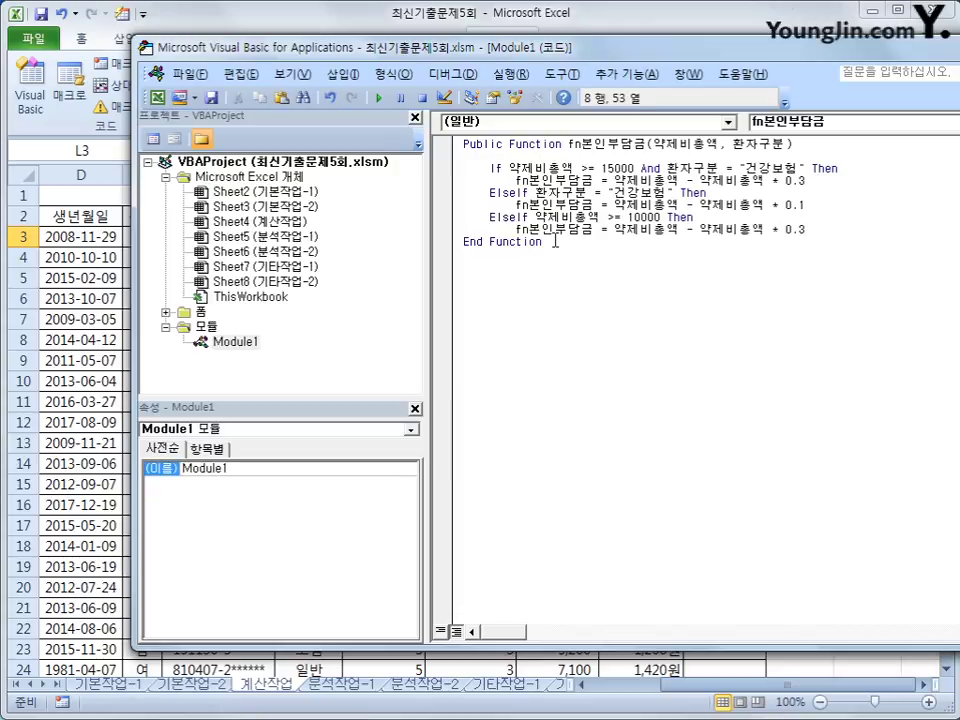
{"action": "key", "text": "Left"}
{"action": "key", "text": "Delete"}
{"action": "type", "text": "05"}
{"action": "key", "text": "Return"}
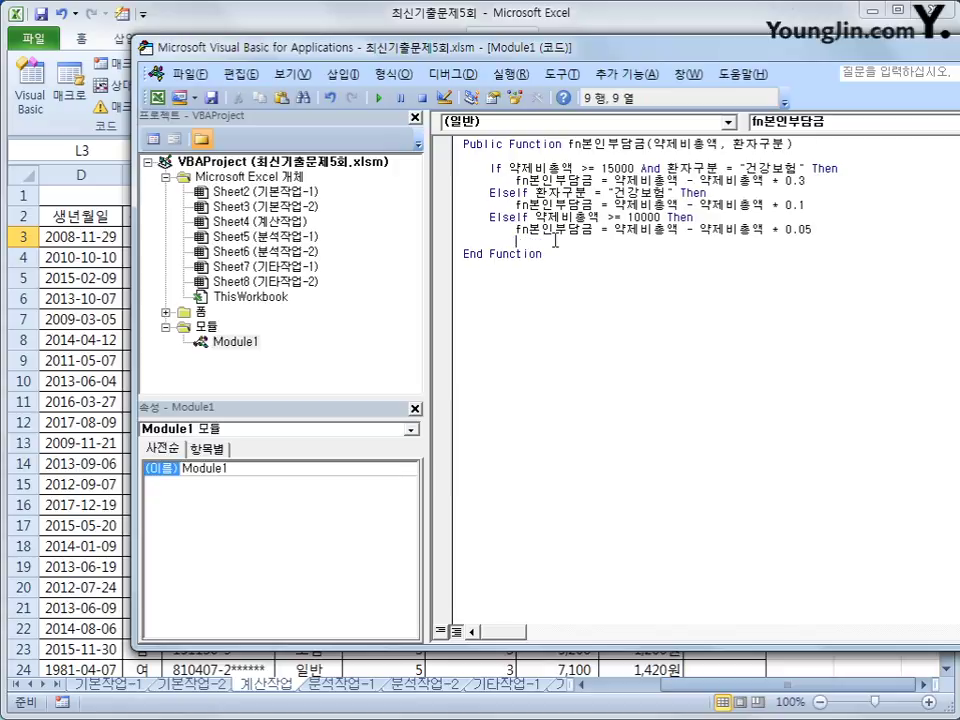
{"action": "key", "text": "BackSpace"}
Step: Add an Else branch returning fn본인부담금 = 약제비총액
{"action": "type", "text": "else"}
{"action": "key", "text": "Return"}
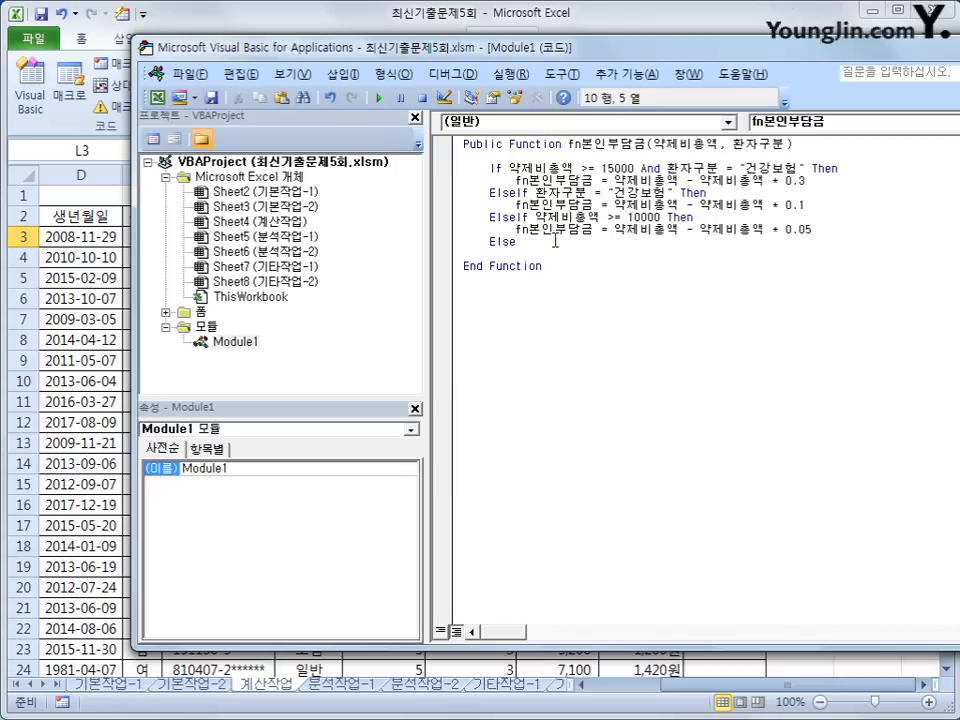
{"action": "key", "text": "ctrl+v"}
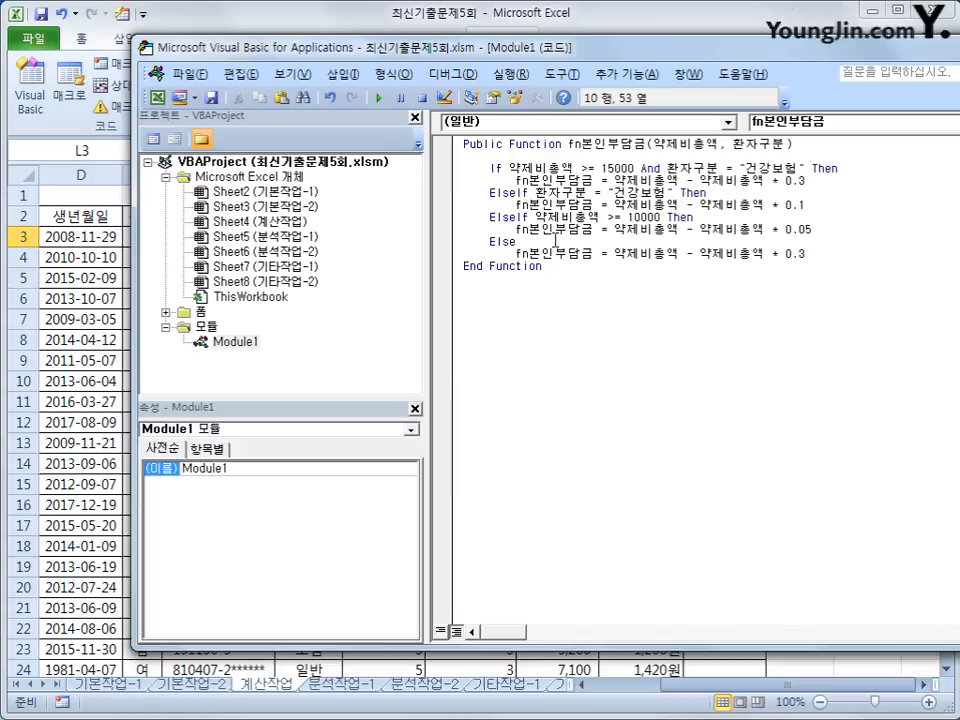
{"action": "key", "text": "Left"}
{"action": "key", "text": "Left"}
{"action": "key", "text": "Left"}
{"action": "key", "text": "Left"}
{"action": "key", "text": "Left"}
{"action": "key", "text": "Left"}
{"action": "key", "text": "Left"}
{"action": "key", "text": "Left"}
{"action": "key", "text": "Left"}
{"action": "key", "text": "Left"}
{"action": "key", "text": "Left"}
{"action": "key", "text": "Left"}
{"action": "key", "text": "Left"}
{"action": "key", "text": "Left"}
{"action": "key", "text": "Left"}
{"action": "key", "text": "Left"}
{"action": "key", "text": "Left"}
{"action": "key", "text": "Left"}
{"action": "key", "text": "Left"}
{"action": "key", "text": "shift+End"}
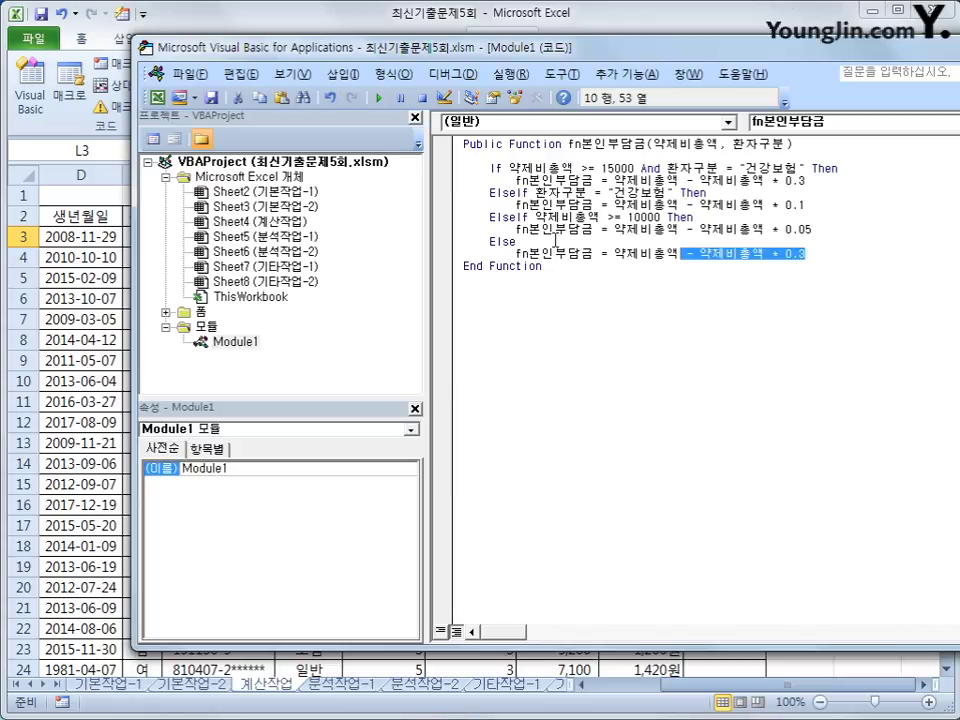
{"action": "key", "text": "Delete"}
Step: Close the block with End If and close the VBA editor
{"action": "key", "text": "Return"}
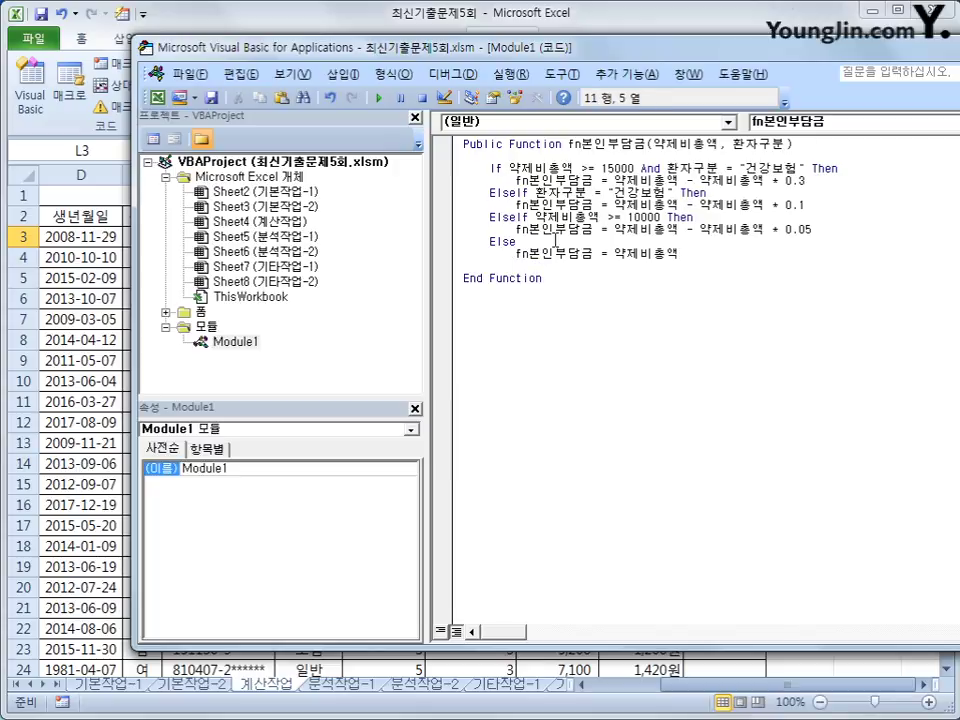
{"action": "type", "text": "end if"}
{"action": "key", "text": "Return"}
{"action": "key", "text": "Up"}
{"action": "key", "text": "Up"}
{"action": "key", "text": "Up"}
{"action": "key", "text": "Up"}
{"action": "key", "text": "Up"}
{"action": "key", "text": "Up"}
{"action": "key", "text": "Up"}
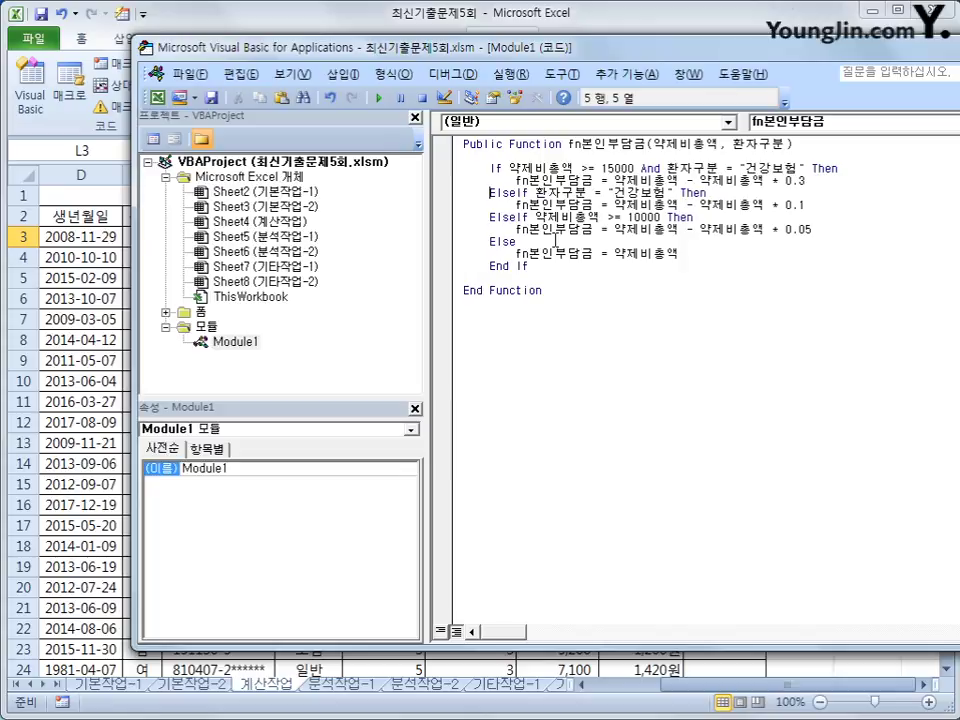
{"action": "key", "text": "Up"}
{"action": "key", "text": "Up"}
{"action": "key", "text": "Up"}
{"action": "key", "text": "Up"}
{"action": "left_click_drag", "start_coordinate": [585, 51], "coordinate": [478, 55]}
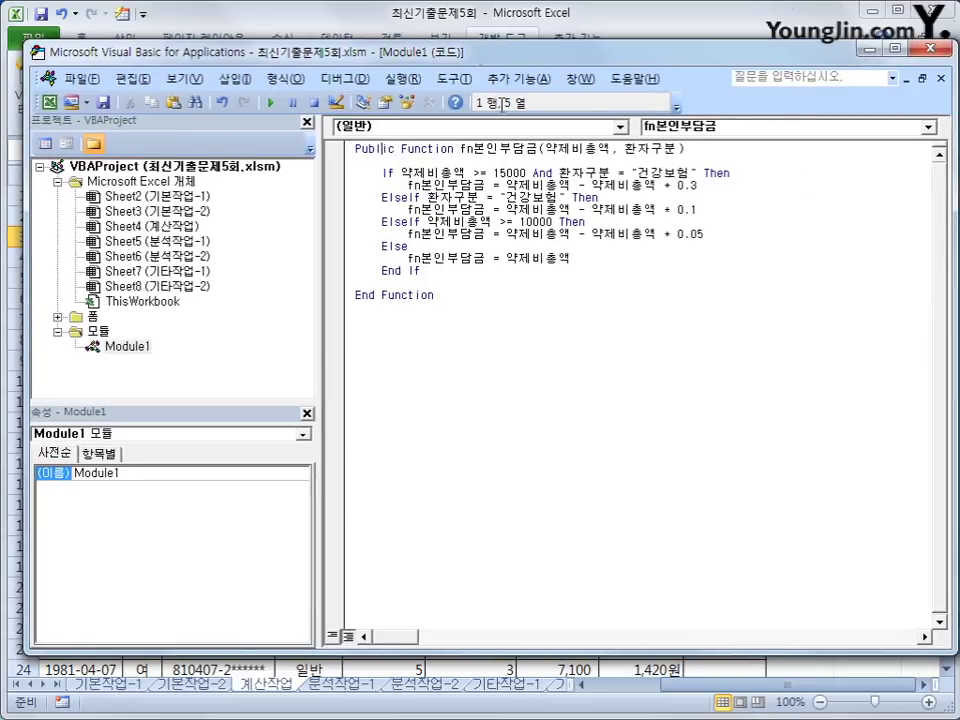
{"action": "left_click", "coordinate": [938, 50]}
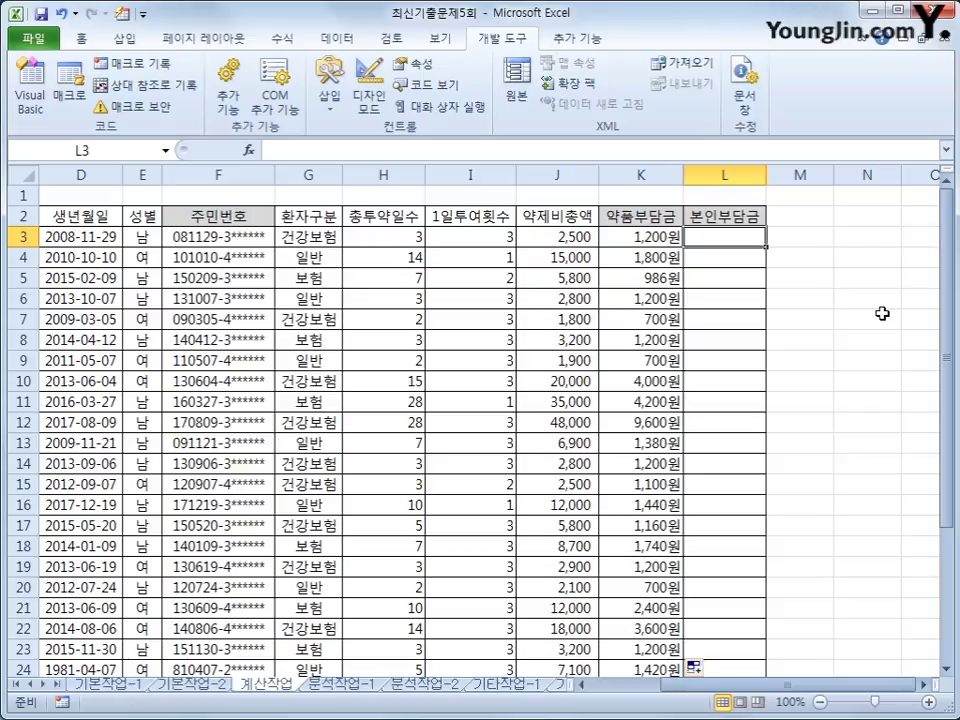
Step: Enter =fn본인부담금(J3,G3) in L3 from the user-defined functions and fill it down to L24
{"action": "left_click", "coordinate": [250, 150]}
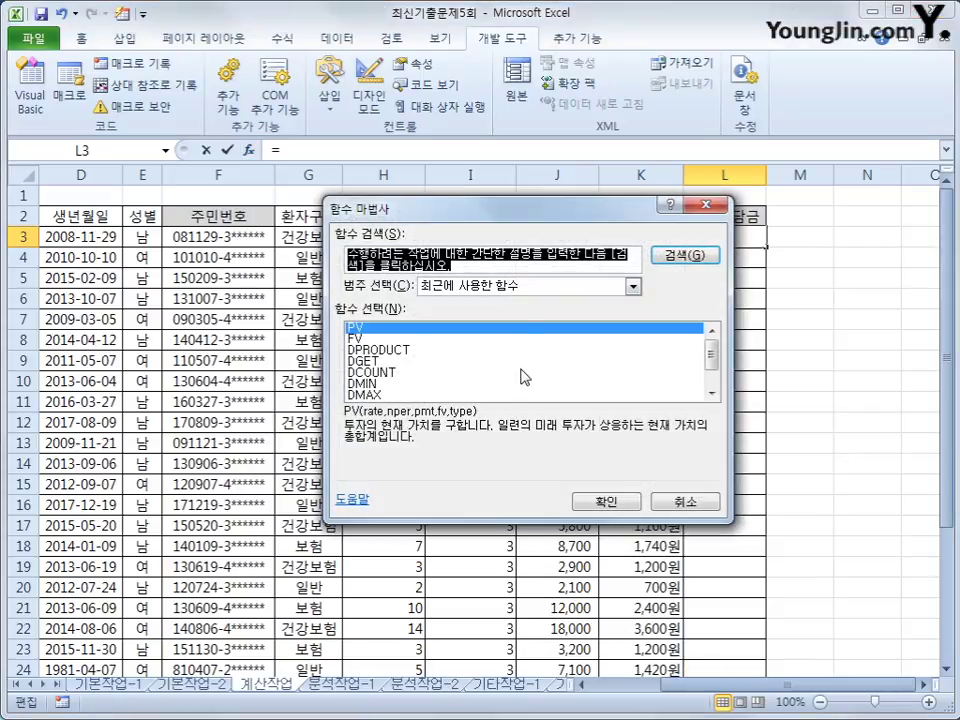
{"action": "left_click", "coordinate": [528, 288]}
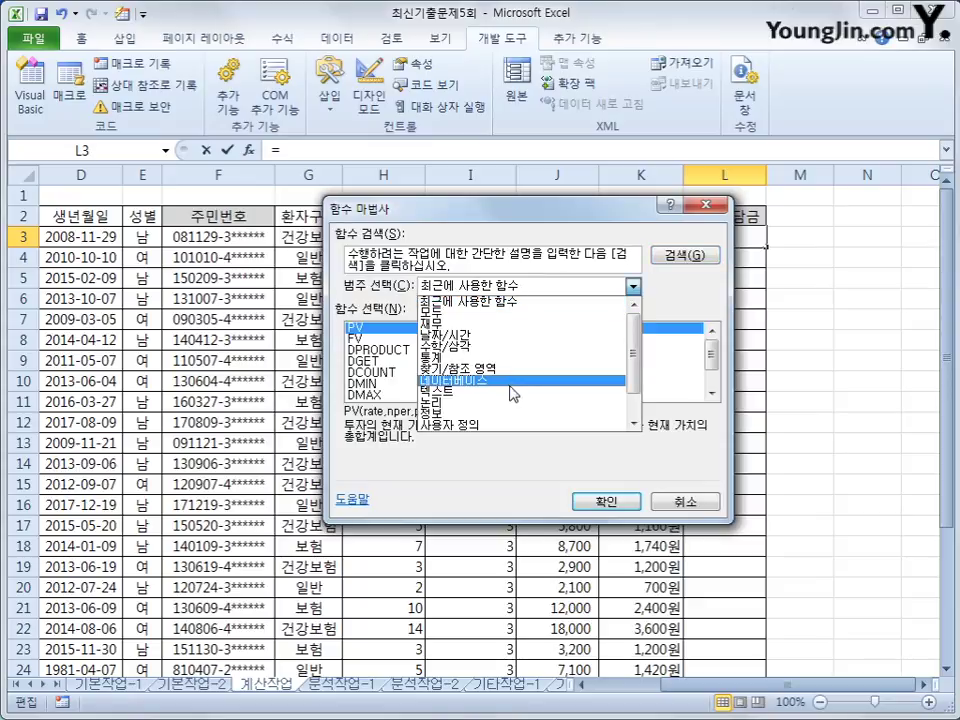
{"action": "left_click", "coordinate": [506, 426]}
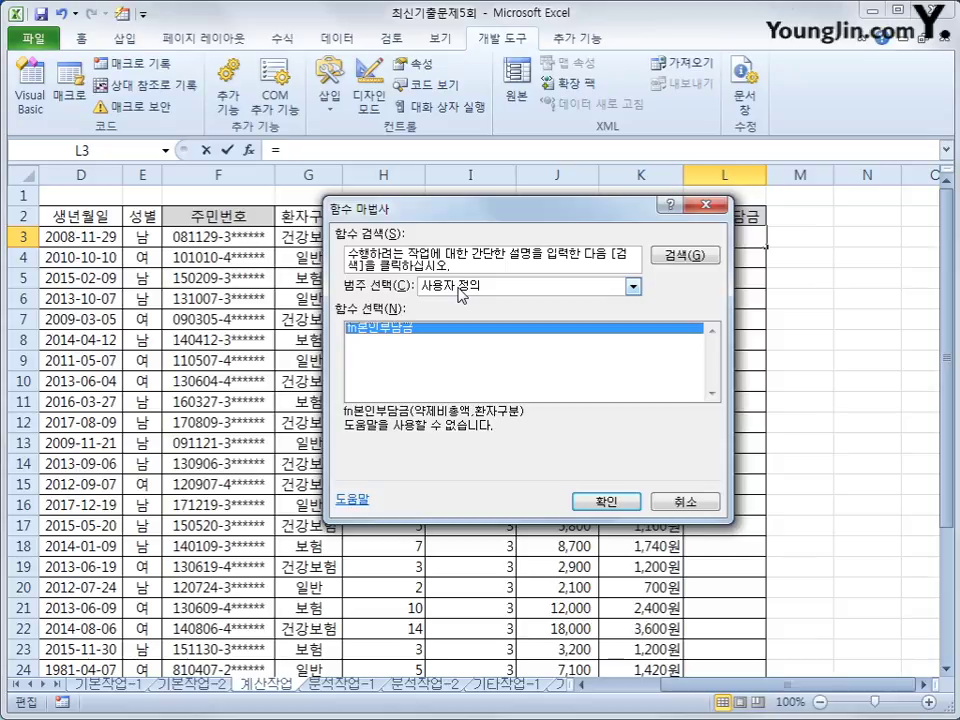
{"action": "left_click", "coordinate": [606, 501]}
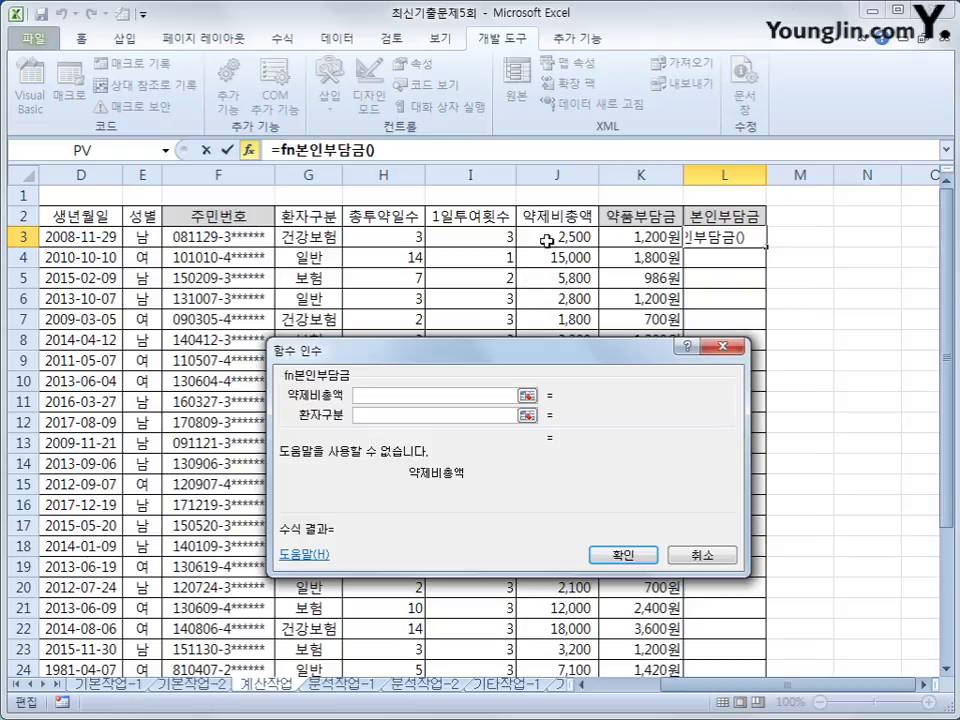
{"action": "left_click", "coordinate": [557, 237]}
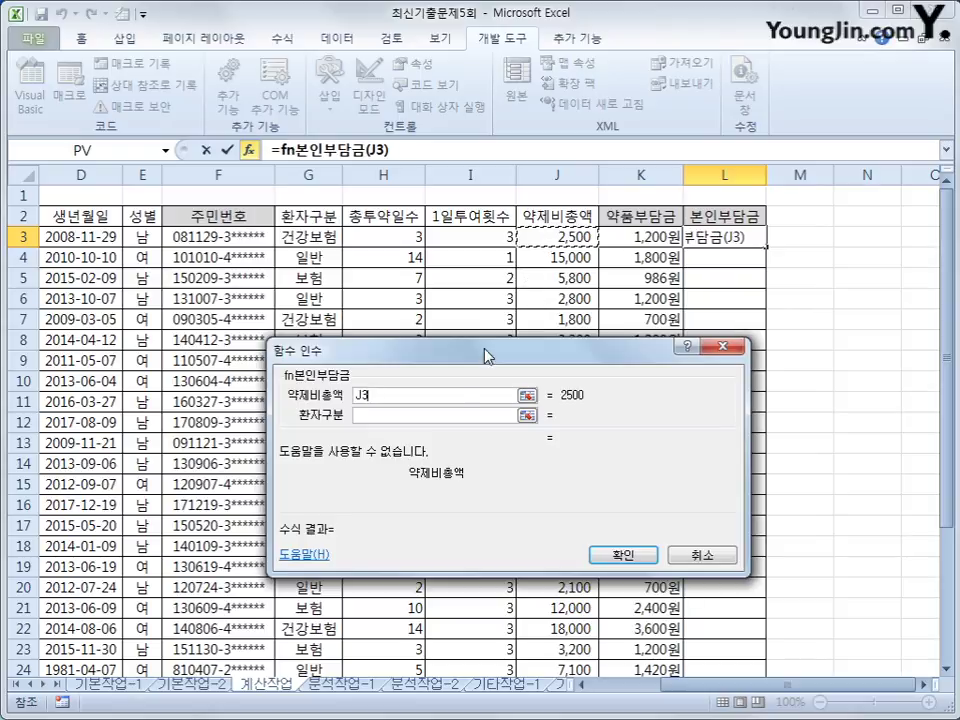
{"action": "left_click", "coordinate": [300, 237]}
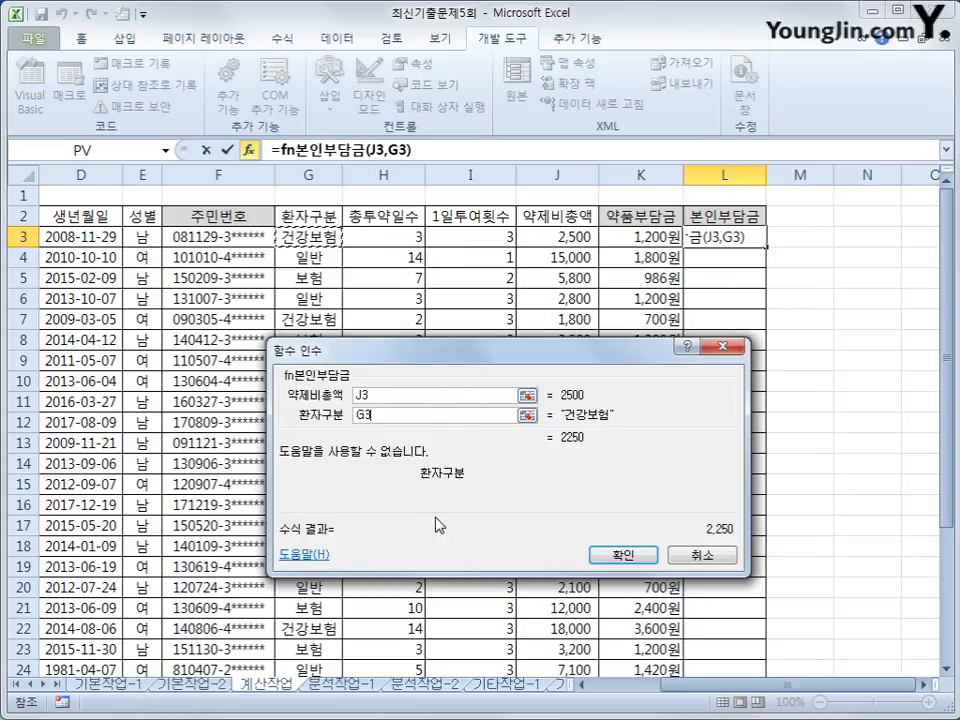
{"action": "left_click", "coordinate": [614, 556]}
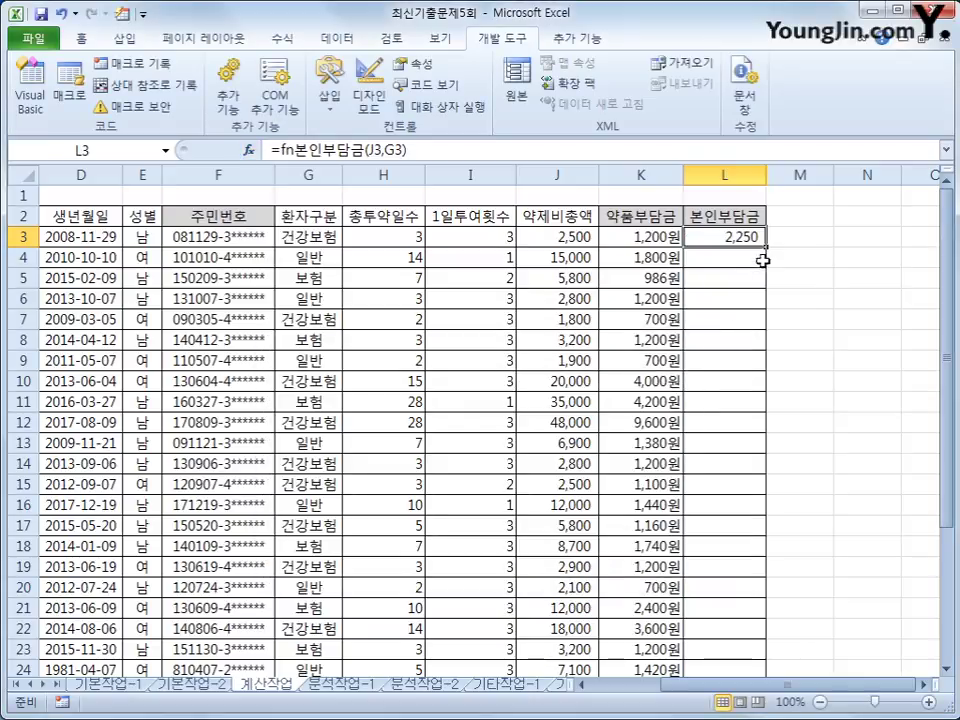
{"action": "double_click", "coordinate": [766, 247]}
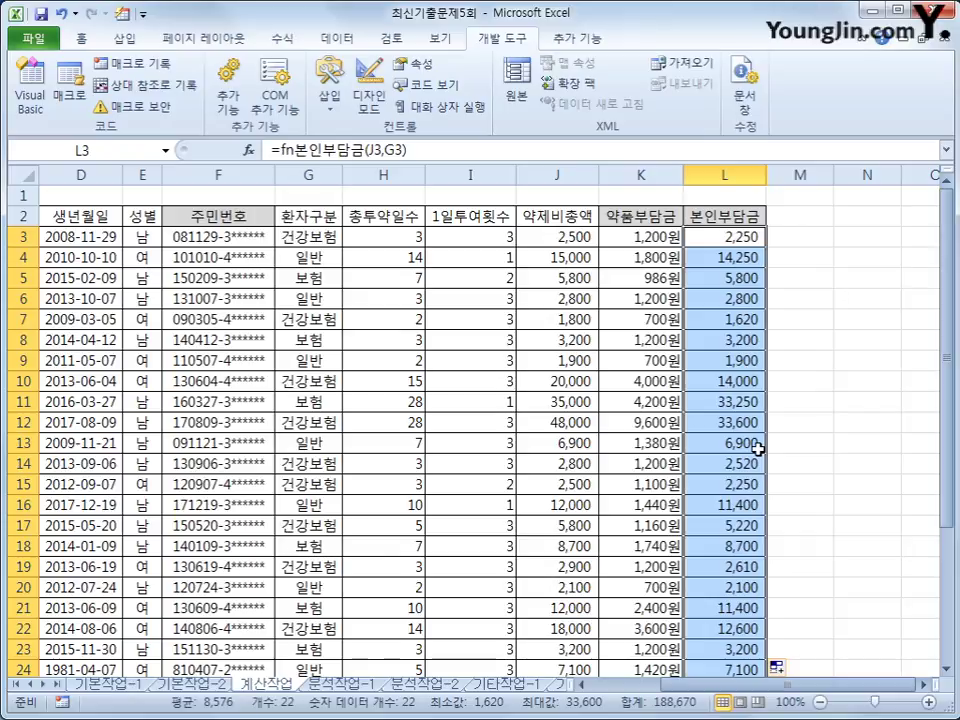
{"action": "scroll", "coordinate": [696, 502], "scroll_direction": "down", "scroll_amount": 3}
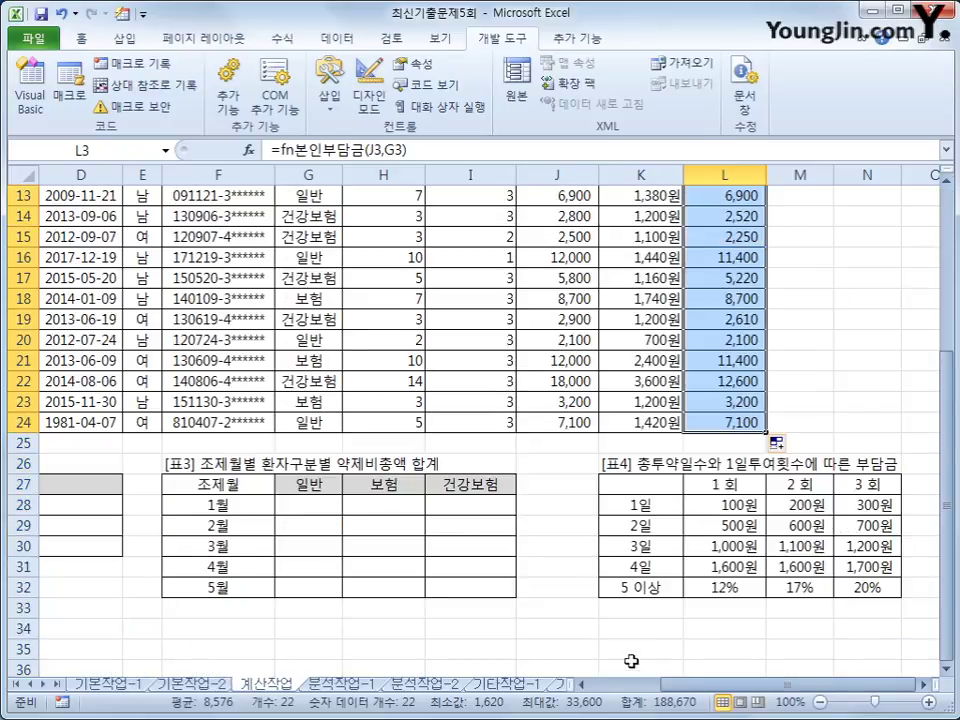
Step: In B28, begin the formula =REPT("★",COUNT(IF( using the ★ special symbol
{"action": "scroll", "coordinate": [670, 658], "scroll_direction": "left", "scroll_amount": 3}
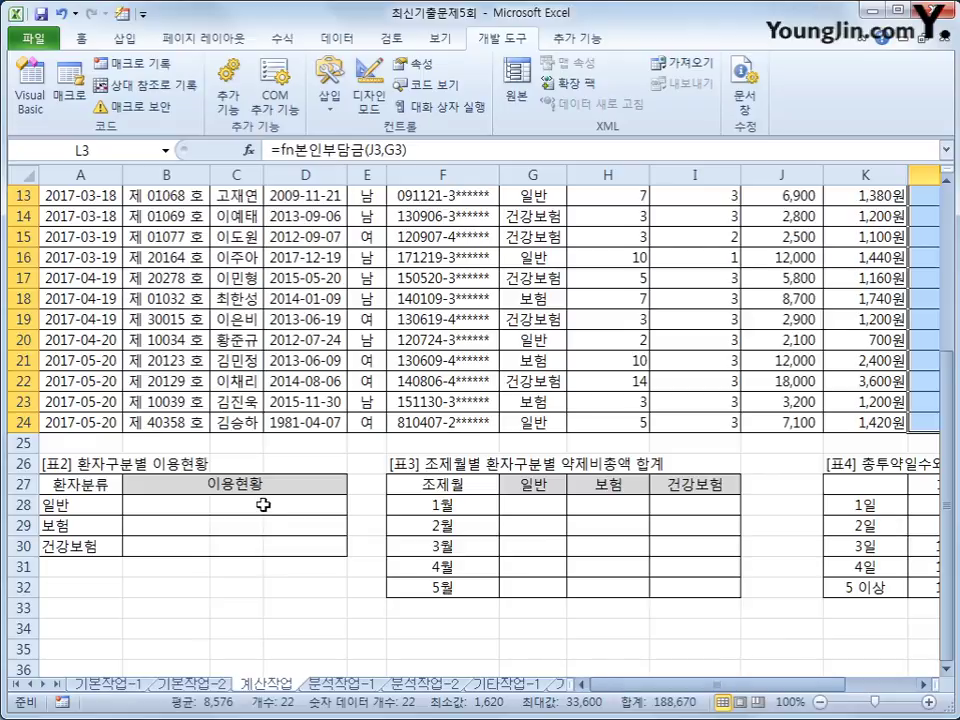
{"action": "scroll", "coordinate": [263, 505], "scroll_direction": "down", "scroll_amount": 1}
{"action": "left_click", "coordinate": [193, 442]}
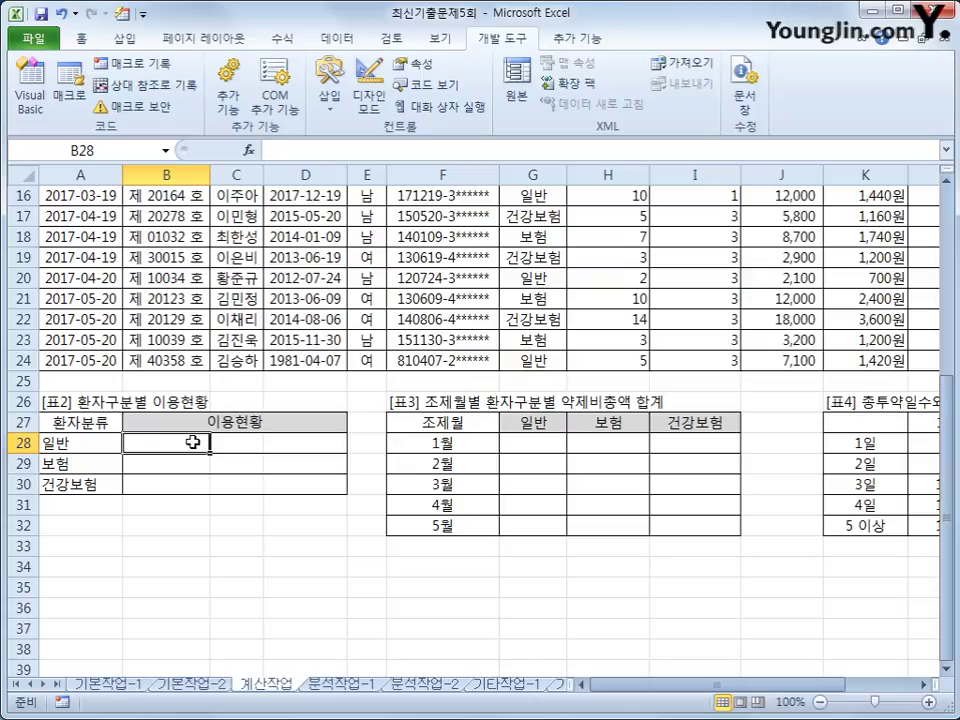
{"action": "type", "text": "="}
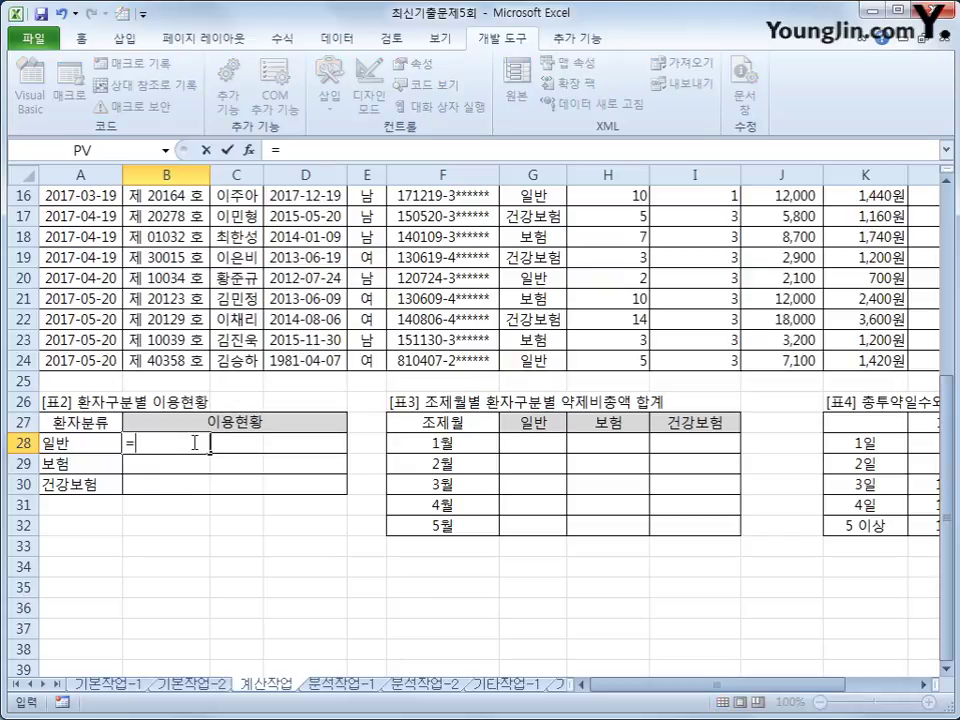
{"action": "type", "text": "r"}
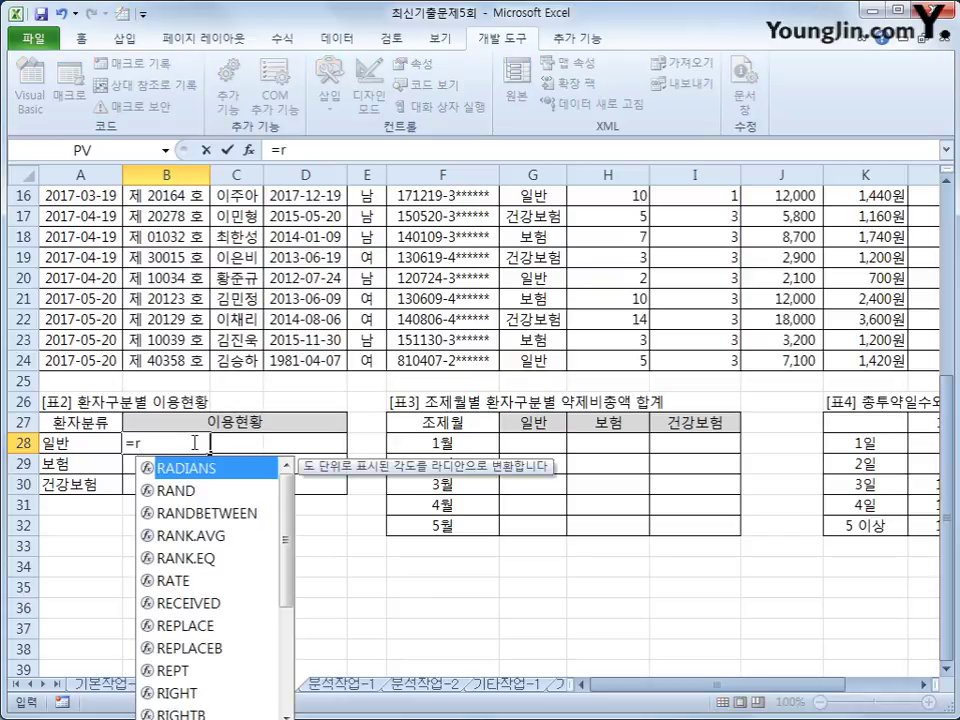
{"action": "type", "text": "ept"}
{"action": "key", "text": "Tab"}
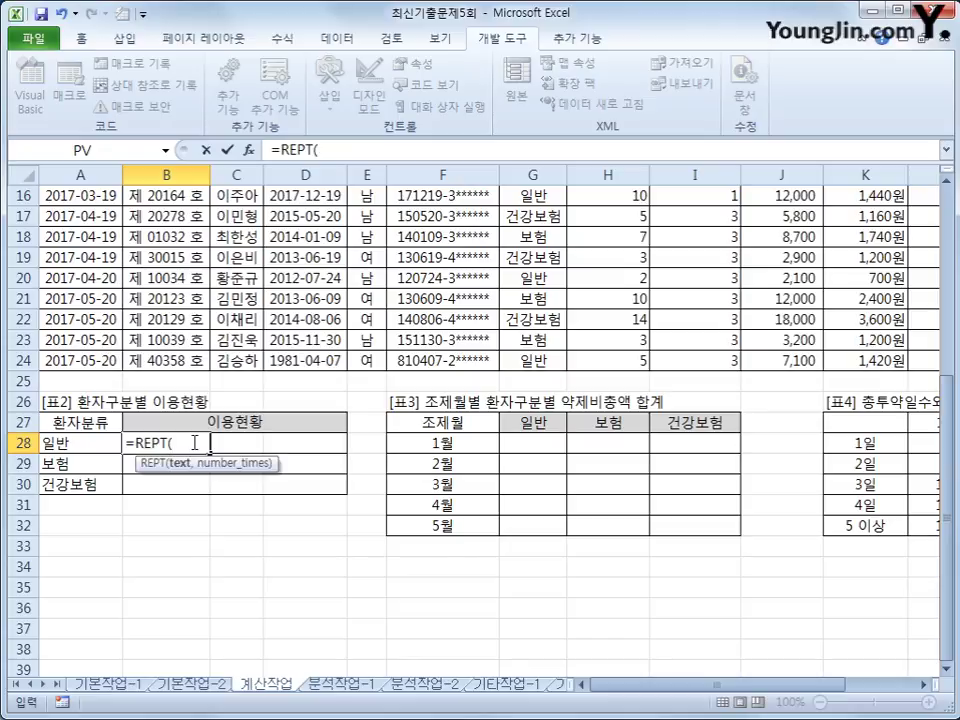
{"action": "type", "text": "\"a"}
{"action": "key", "text": "BackSpace"}
{"action": "type", "text": "ㅁ"}
{"action": "key", "text": "Hangul_Hanja"}
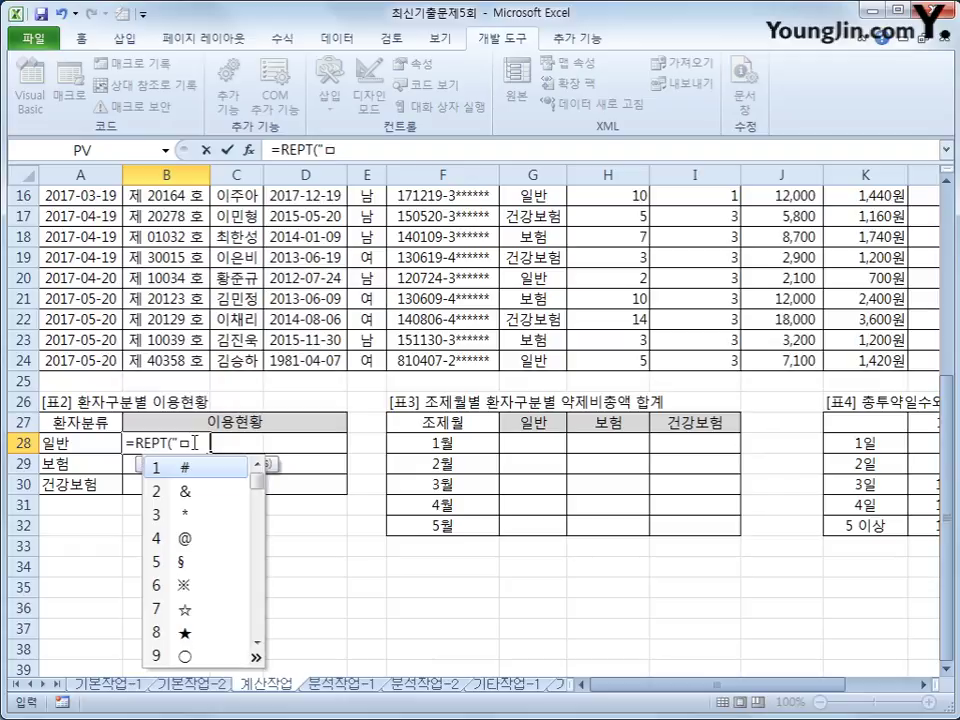
{"action": "type", "text": "8"}
{"action": "type", "text": "\","}
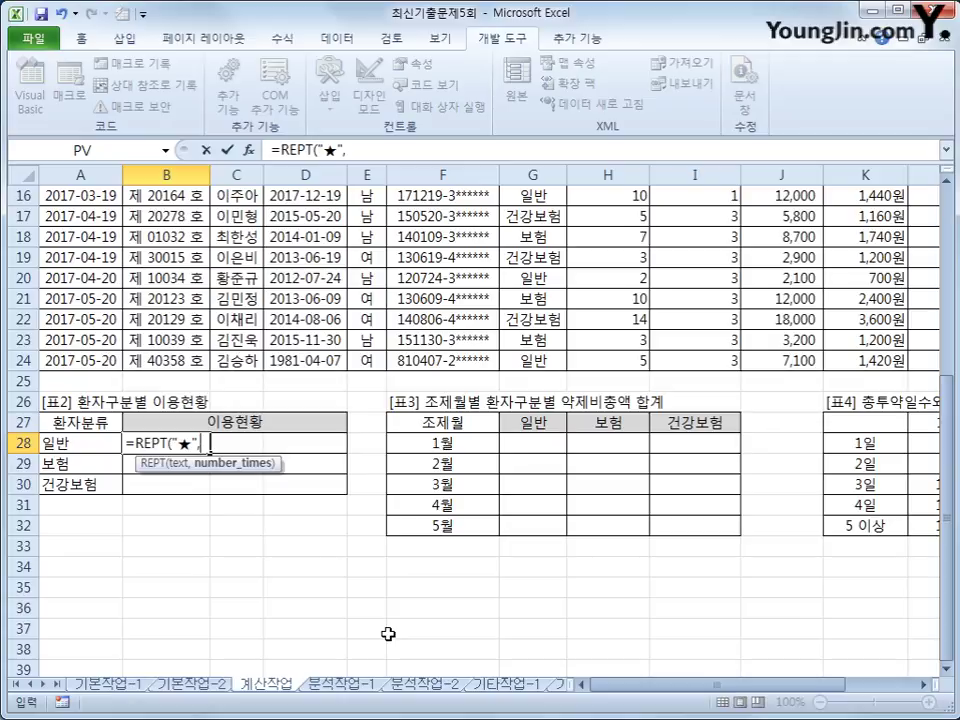
{"action": "type", "text": "채"}
{"action": "key", "text": "BackSpace"}
{"action": "key", "text": "BackSpace"}
{"action": "type", "text": "count(i"}
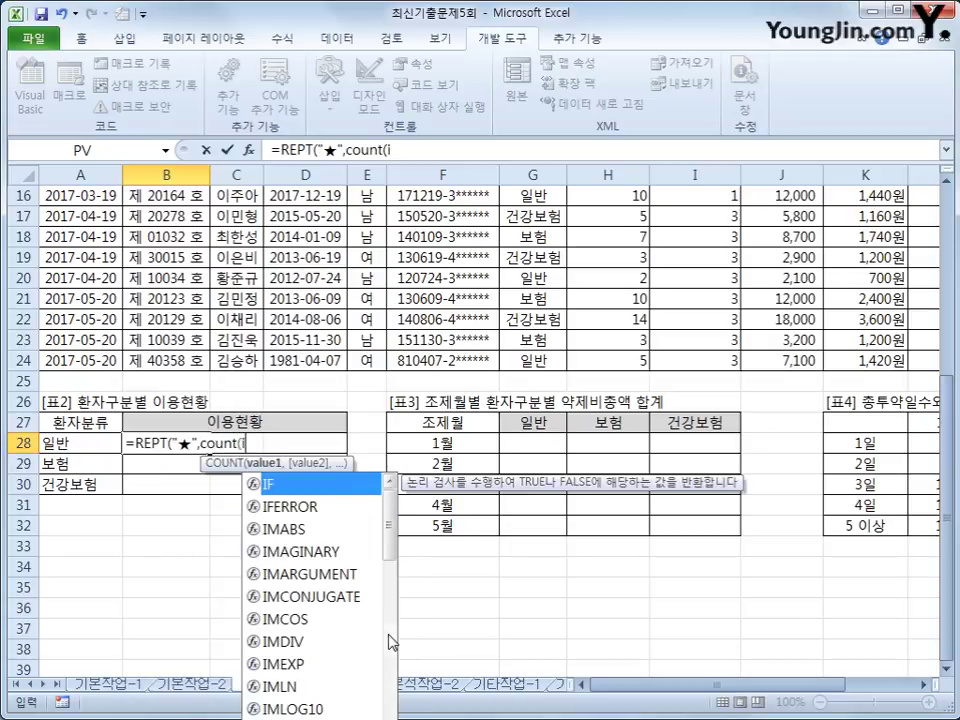
{"action": "type", "text": "f("}
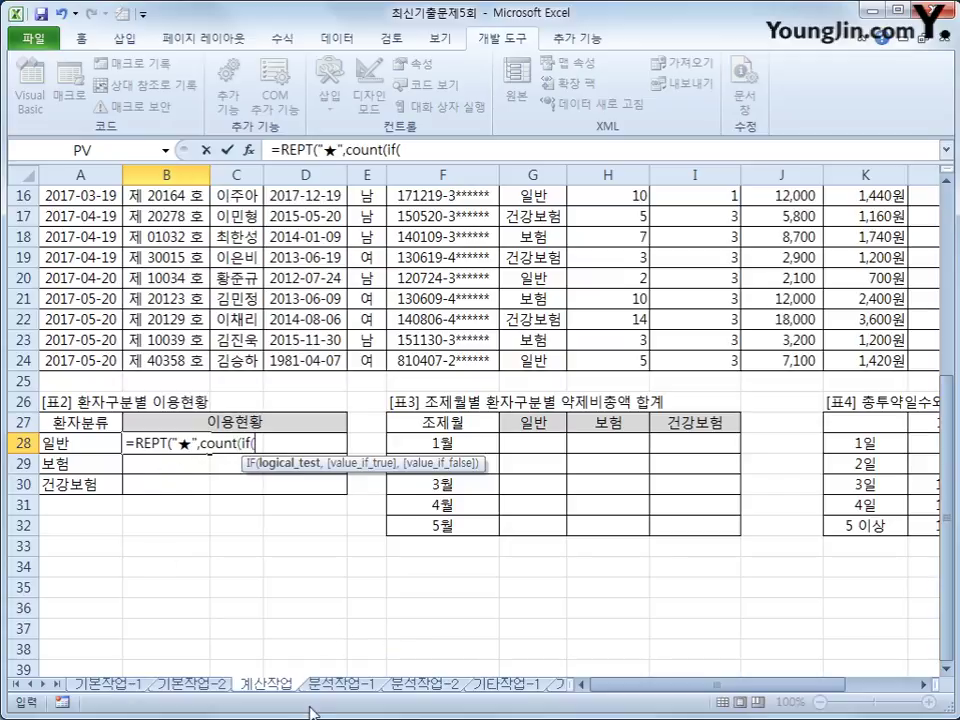
Step: Finish with condition $G$3:$G$24=A28 and value 1, entered as an array formula
{"action": "scroll", "coordinate": [315, 677], "scroll_direction": "up", "scroll_amount": 3}
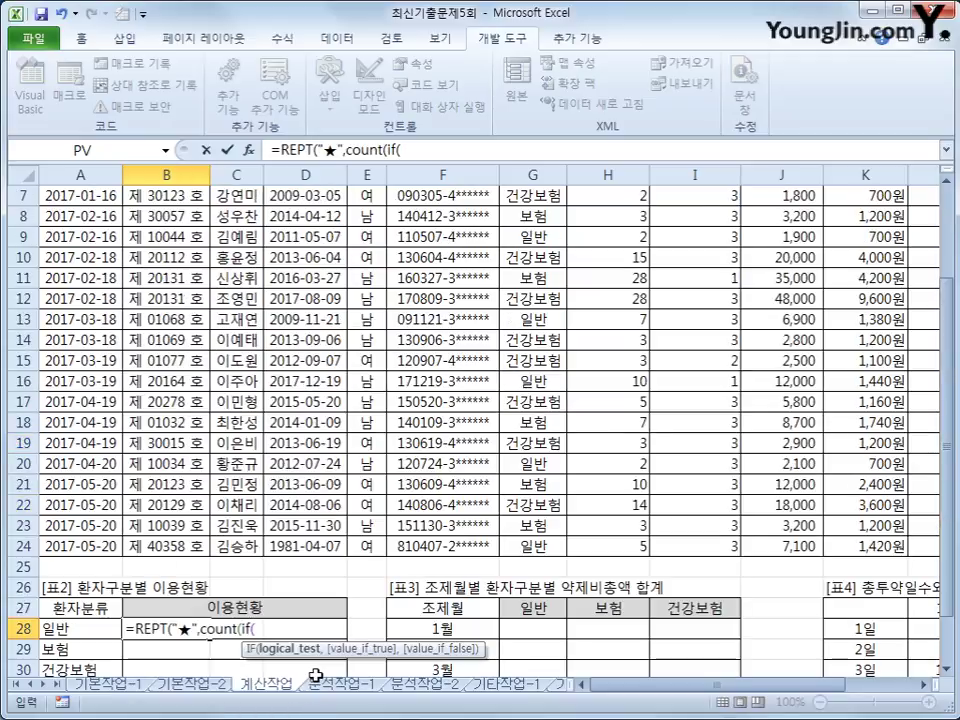
{"action": "scroll", "coordinate": [315, 676], "scroll_direction": "up", "scroll_amount": 2}
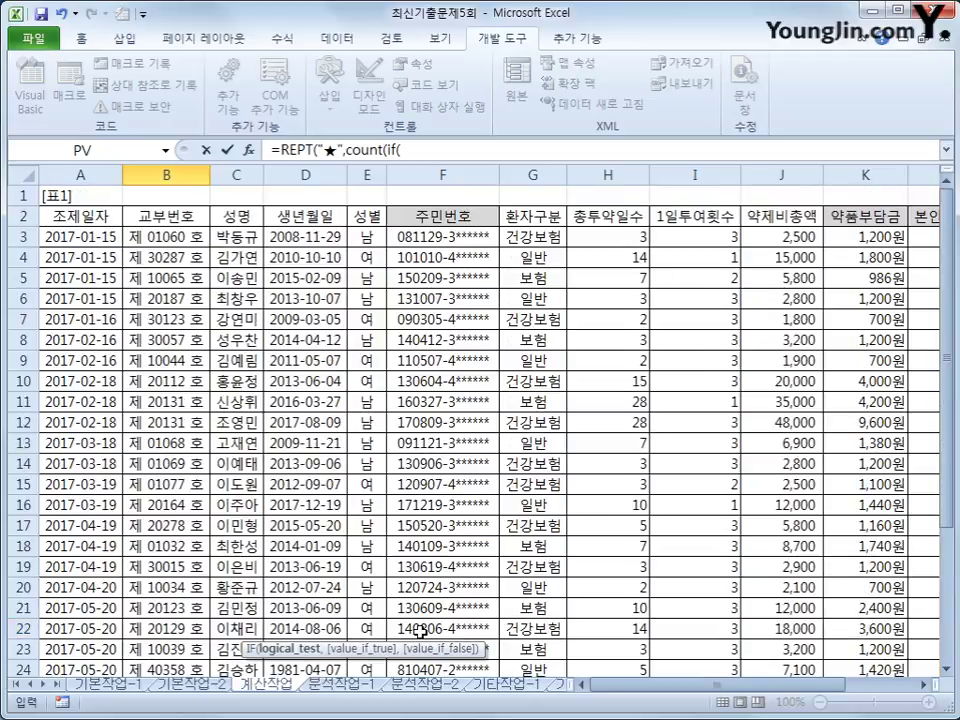
{"action": "scroll", "coordinate": [418, 630], "scroll_direction": "down", "scroll_amount": 3}
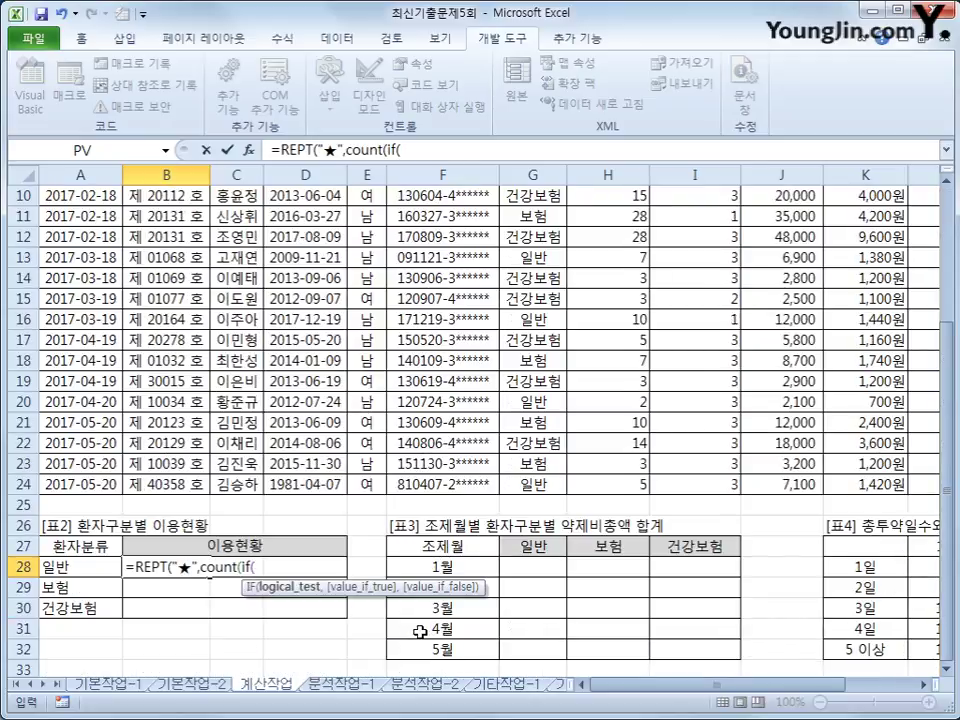
{"action": "scroll", "coordinate": [418, 630], "scroll_direction": "up", "scroll_amount": 3}
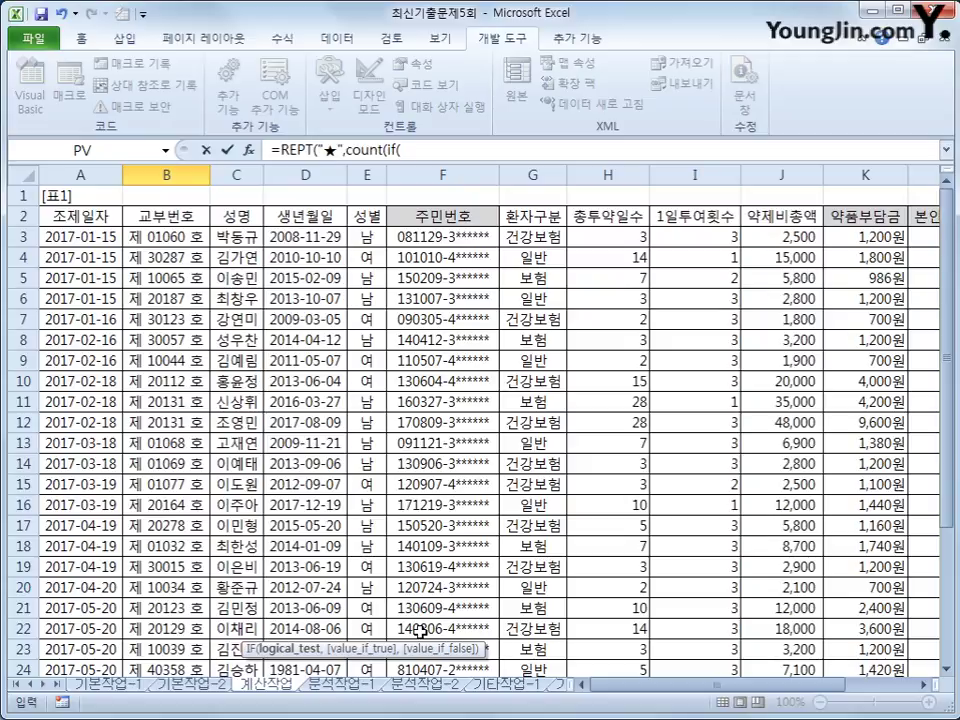
{"action": "left_click", "coordinate": [551, 238]}
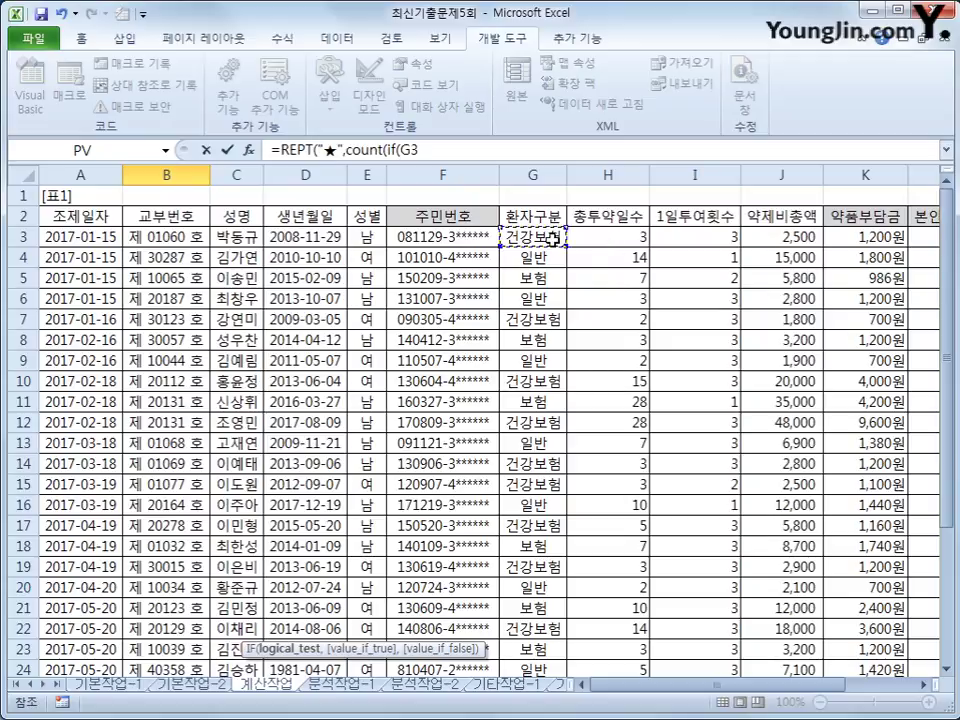
{"action": "left_click_drag", "start_coordinate": [551, 238], "coordinate": [541, 624]}
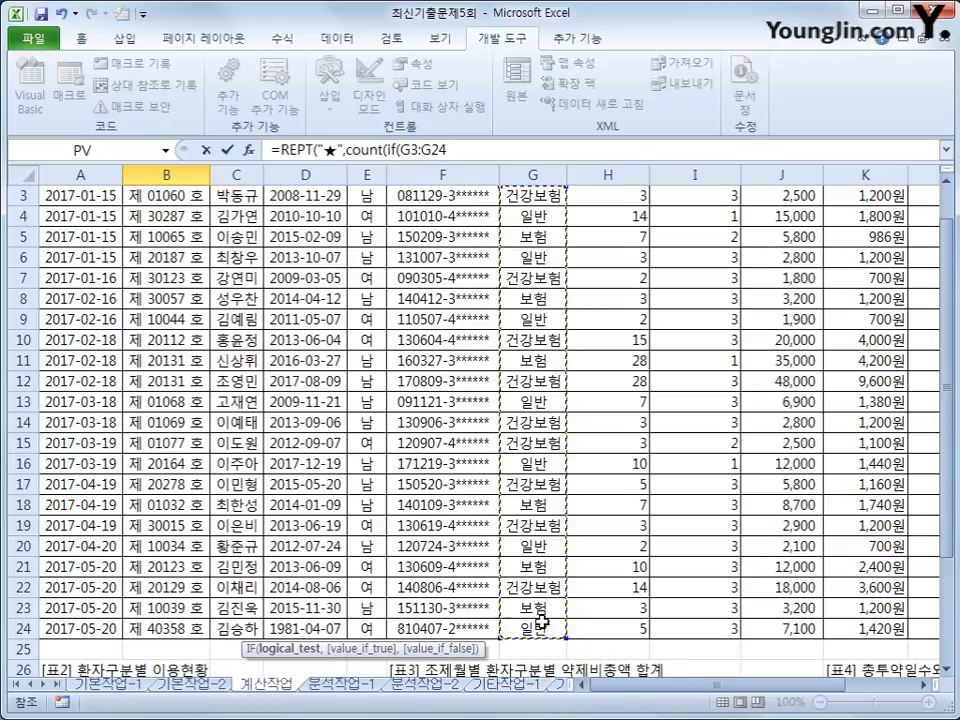
{"action": "key", "text": "F4"}
{"action": "type", "text": "="}
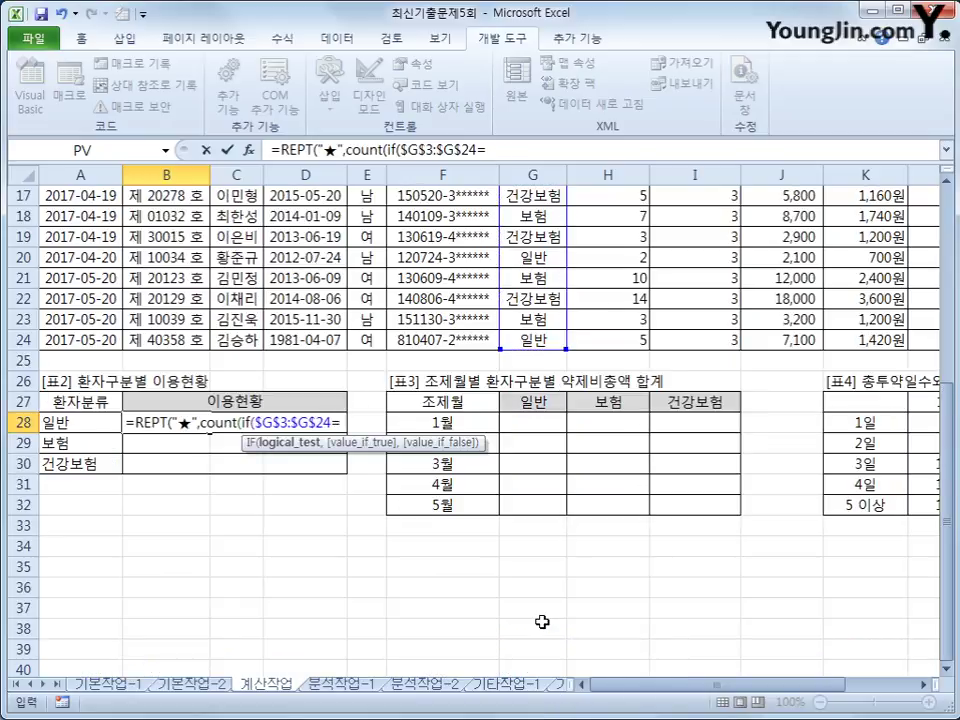
{"action": "key", "text": "Left"}
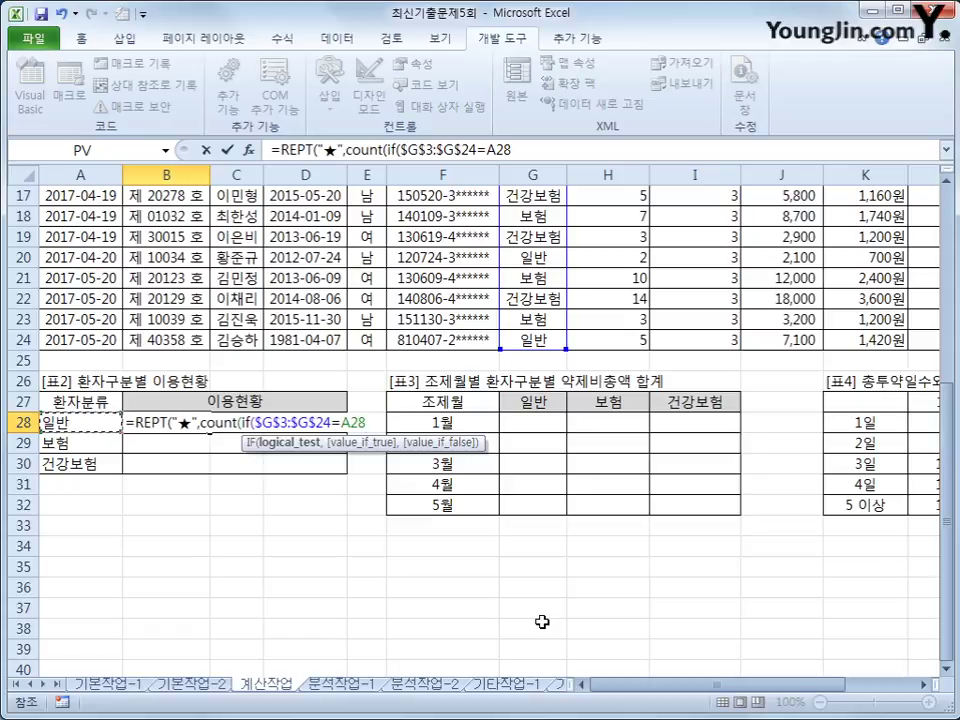
{"action": "type", "text": ","}
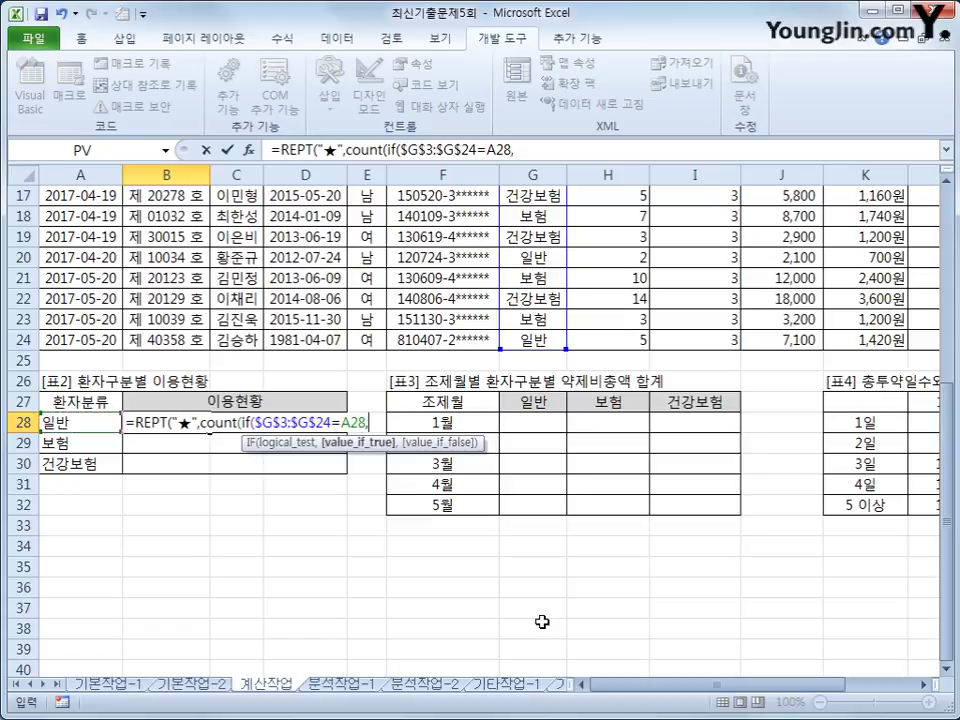
{"action": "type", "text": "1))"}
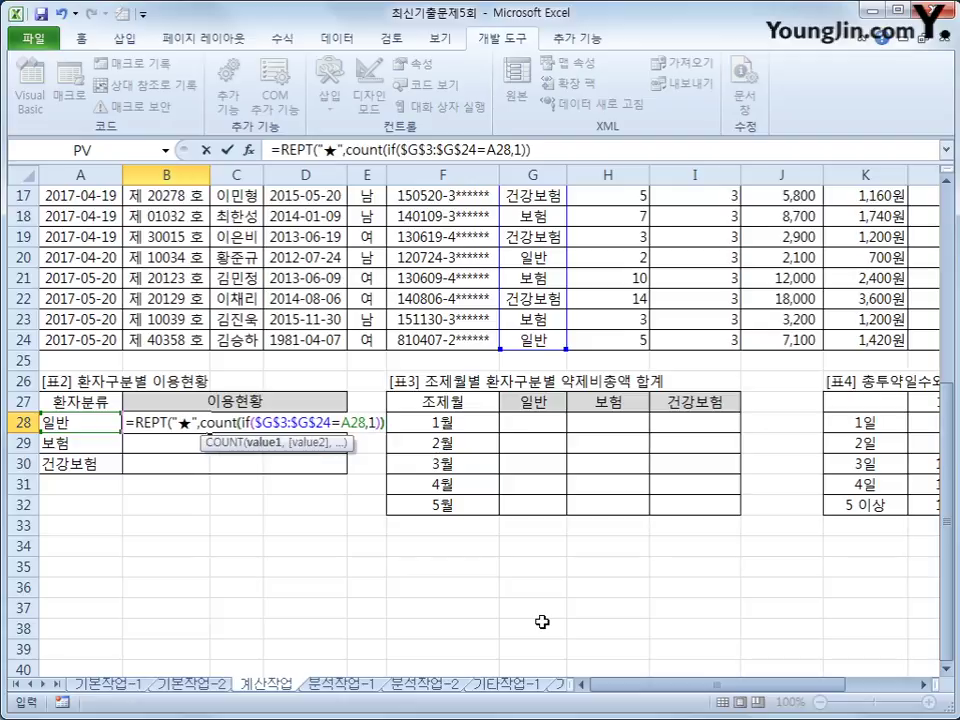
{"action": "type", "text": ")"}
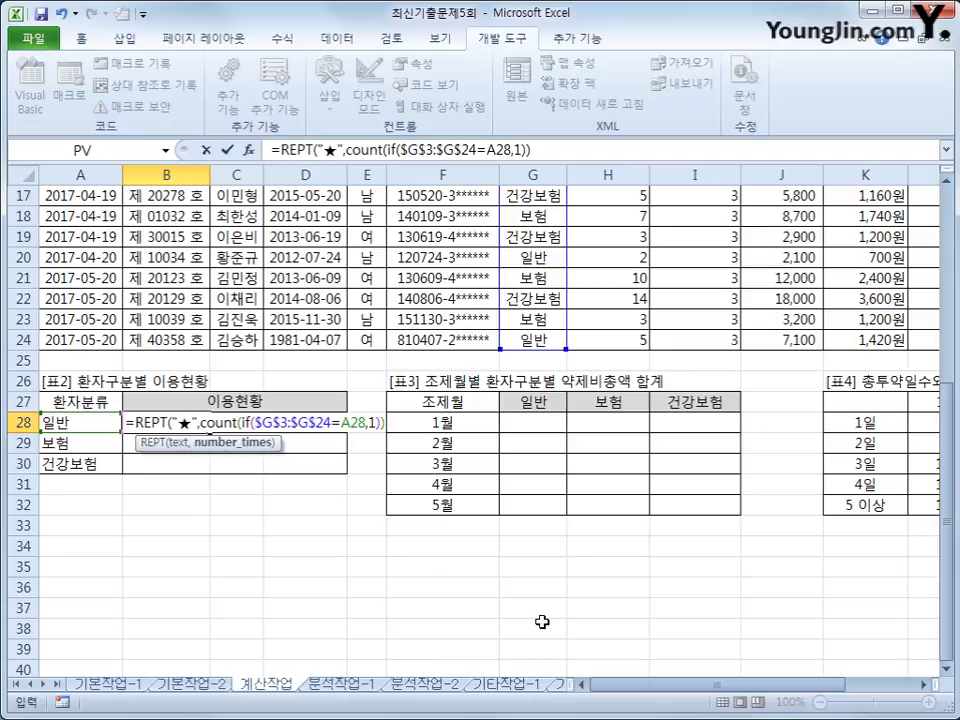
{"action": "type", "text": ")"}
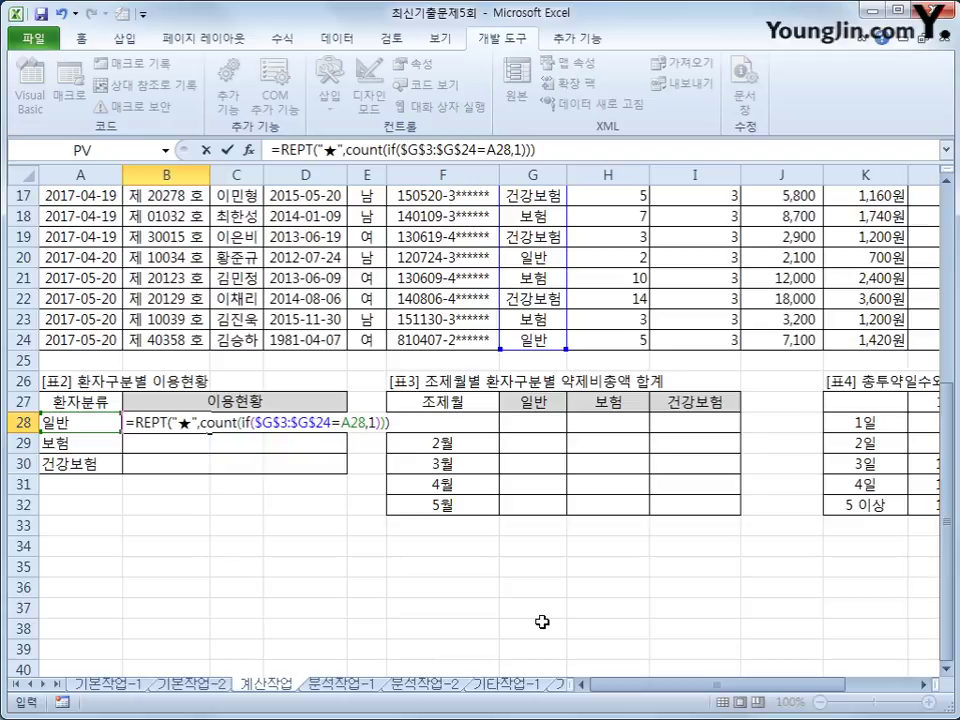
{"action": "key", "text": "ctrl+shift+Return"}
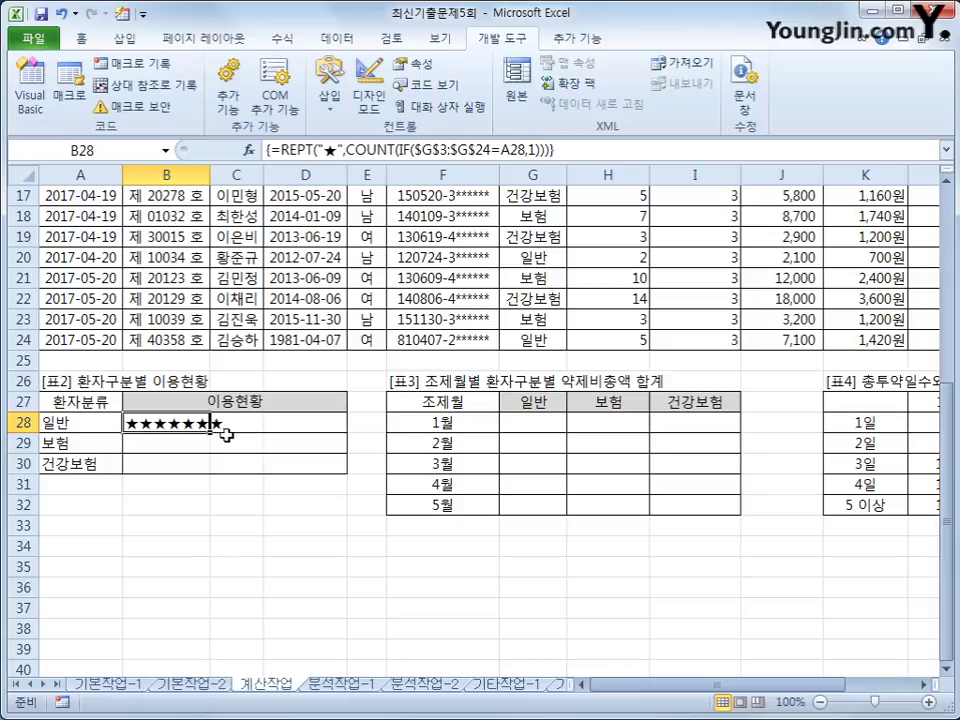
Step: Copy B28's star formula down to B29:B30 and compare the copied formulas
{"action": "left_click_drag", "start_coordinate": [209, 430], "coordinate": [213, 480]}
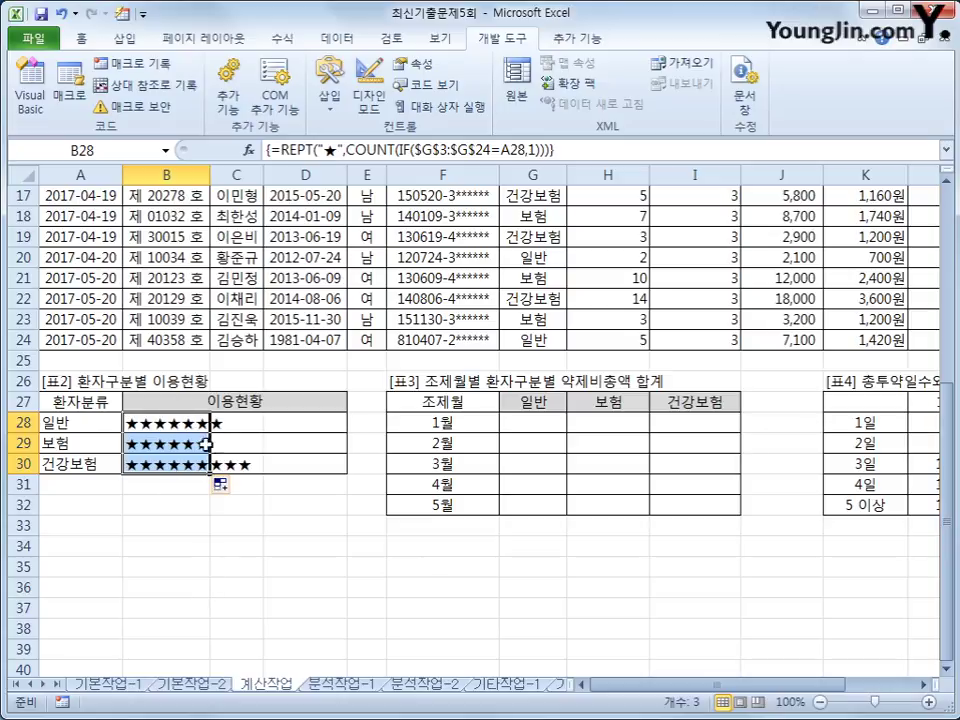
{"action": "left_click", "coordinate": [180, 443]}
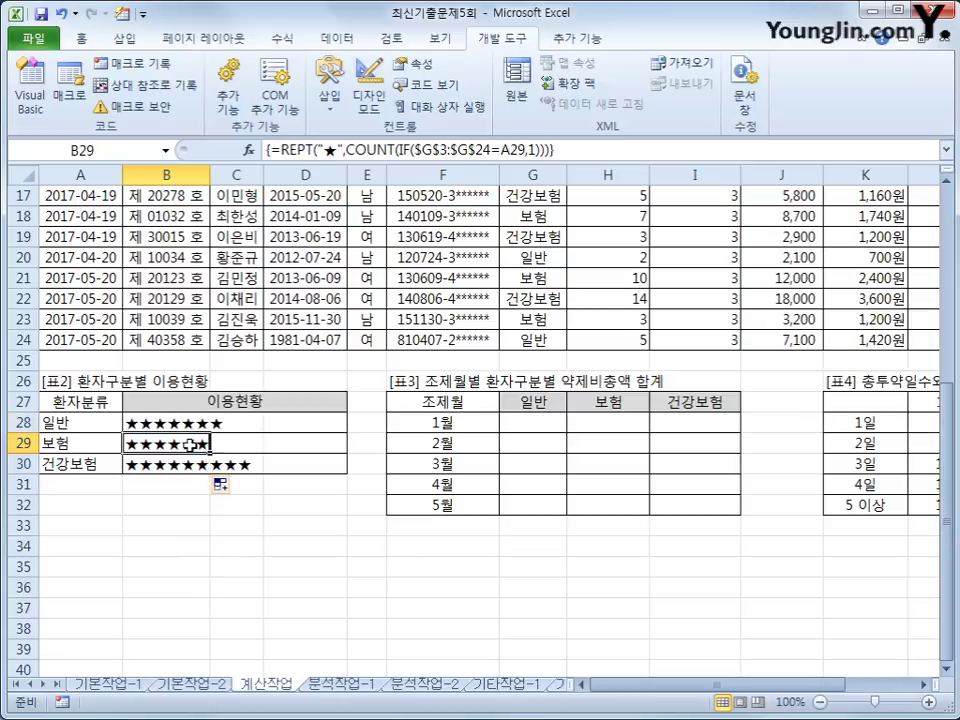
{"action": "left_click", "coordinate": [189, 422]}
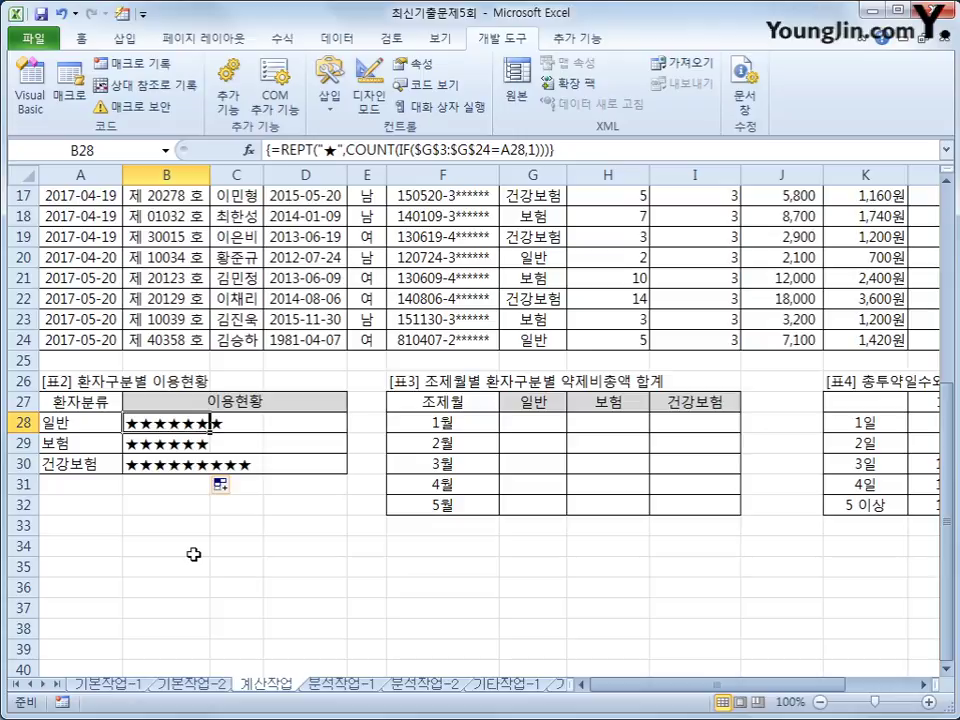
{"action": "left_click", "coordinate": [532, 428]}
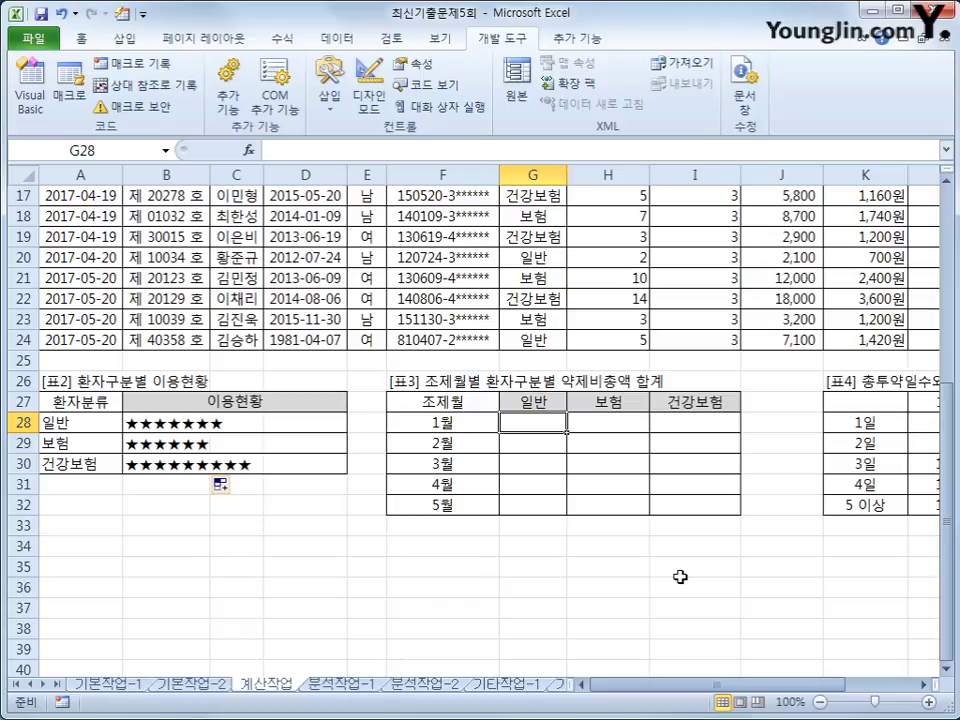
Step: In G28, start =SUM(IF(MONTH($A$3:$A$24)=$F28 to match each date's month
{"action": "type", "text": "=sum"}
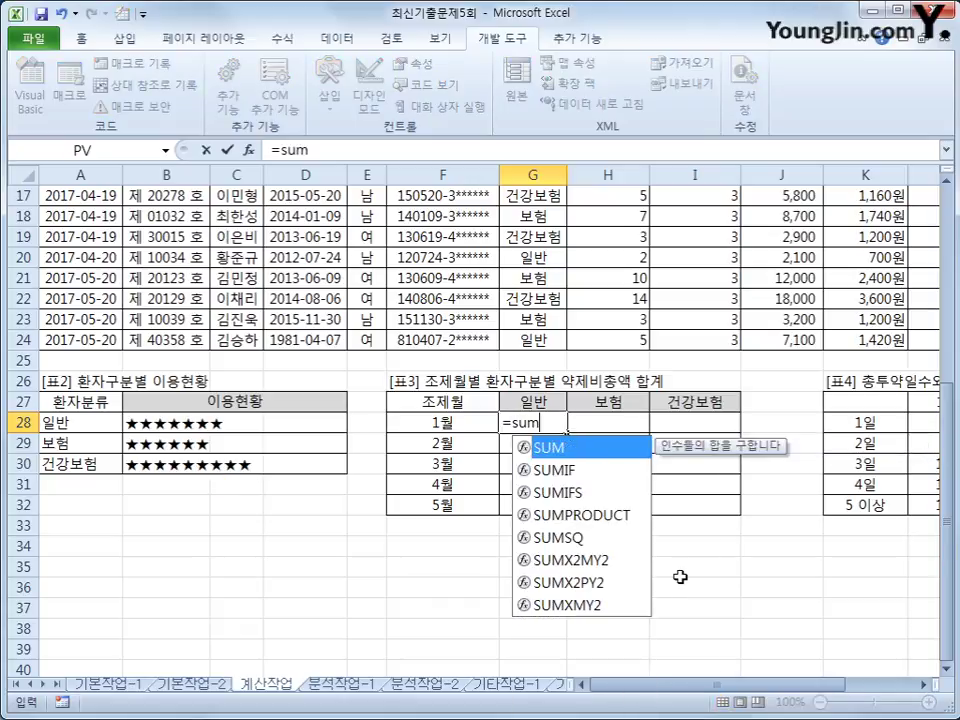
{"action": "type", "text": "("}
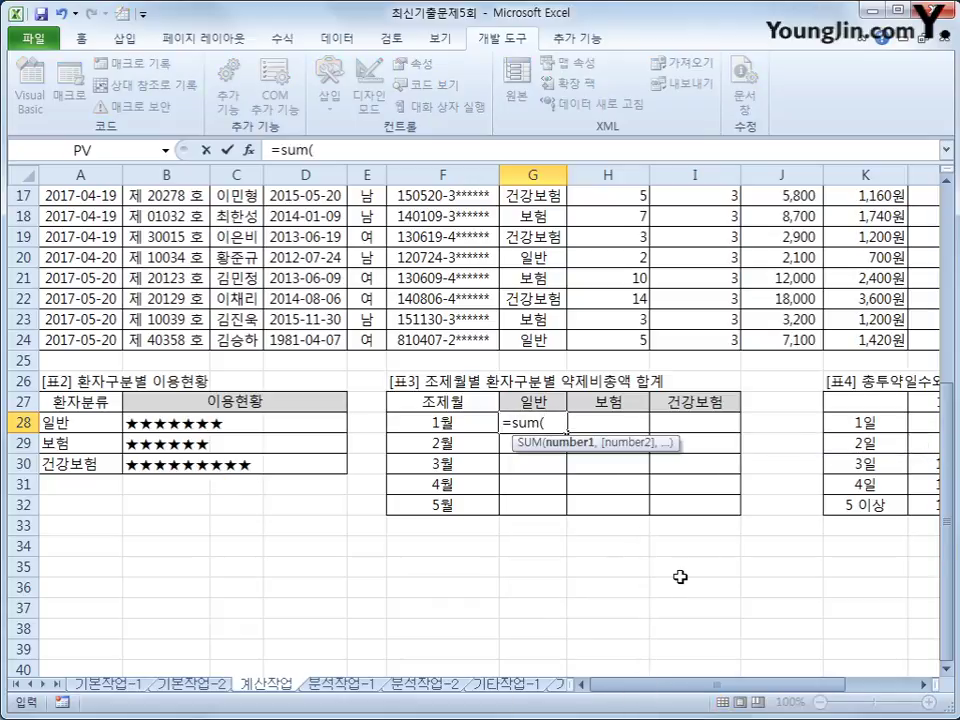
{"action": "type", "text": "if("}
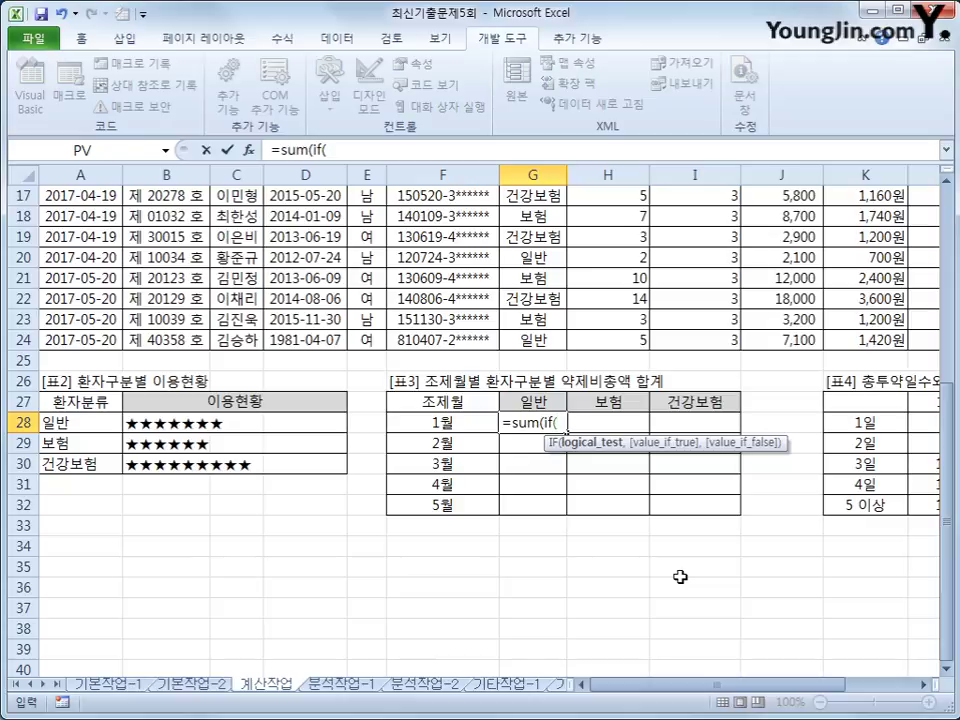
{"action": "type", "text": "mat"}
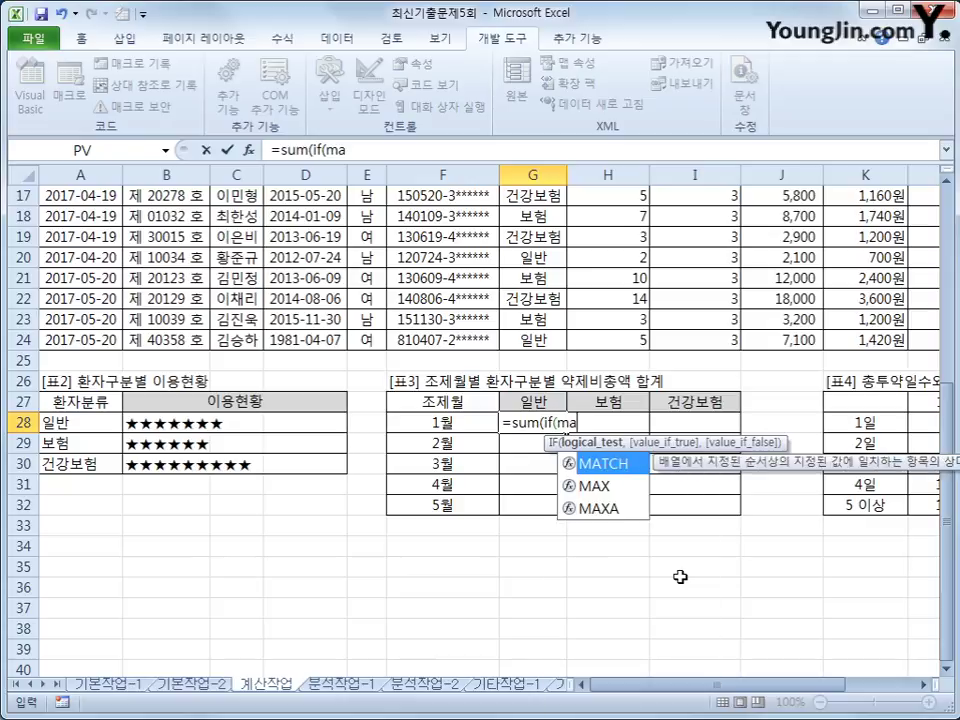
{"action": "key", "text": "BackSpace"}
{"action": "key", "text": "BackSpace"}
{"action": "type", "text": "on"}
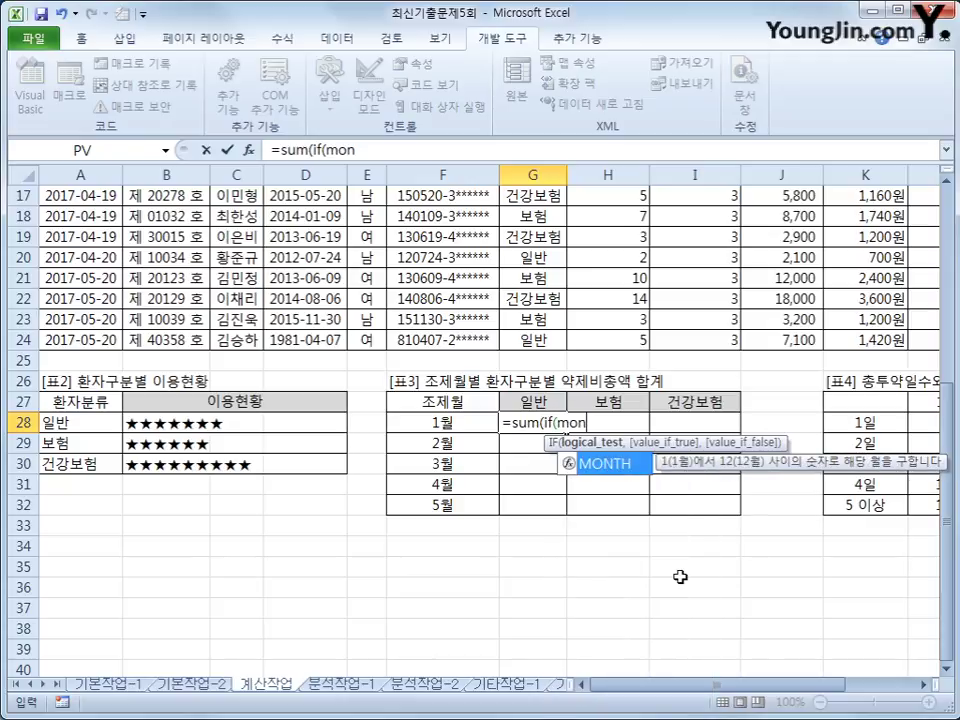
{"action": "key", "text": "Tab"}
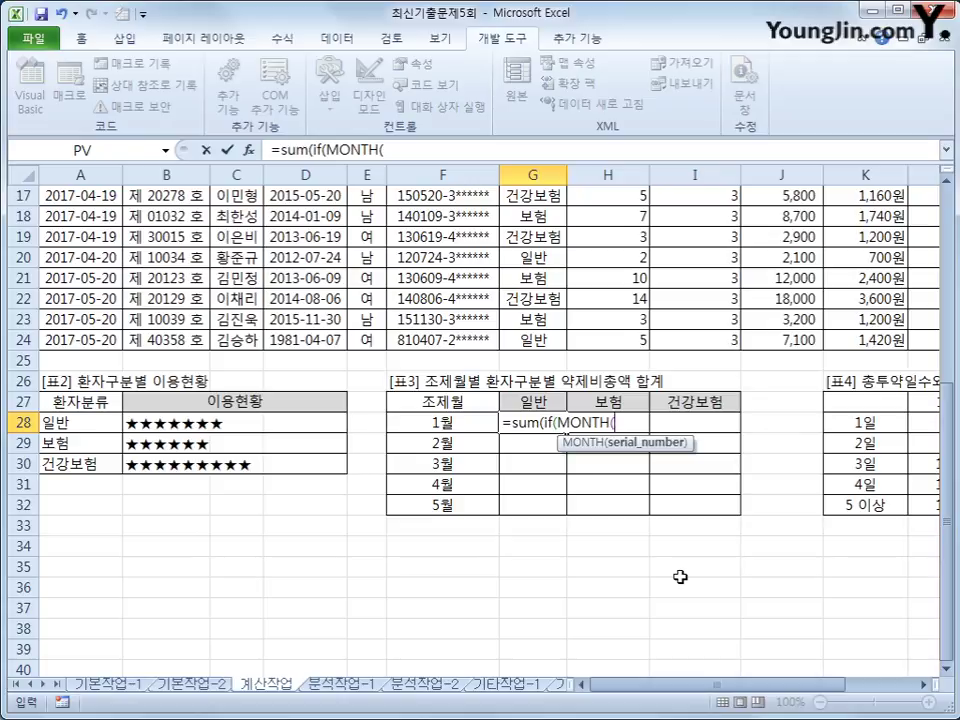
{"action": "type", "text": "("}
{"action": "key", "text": "BackSpace"}
{"action": "scroll", "coordinate": [680, 577], "scroll_direction": "up", "scroll_amount": 6}
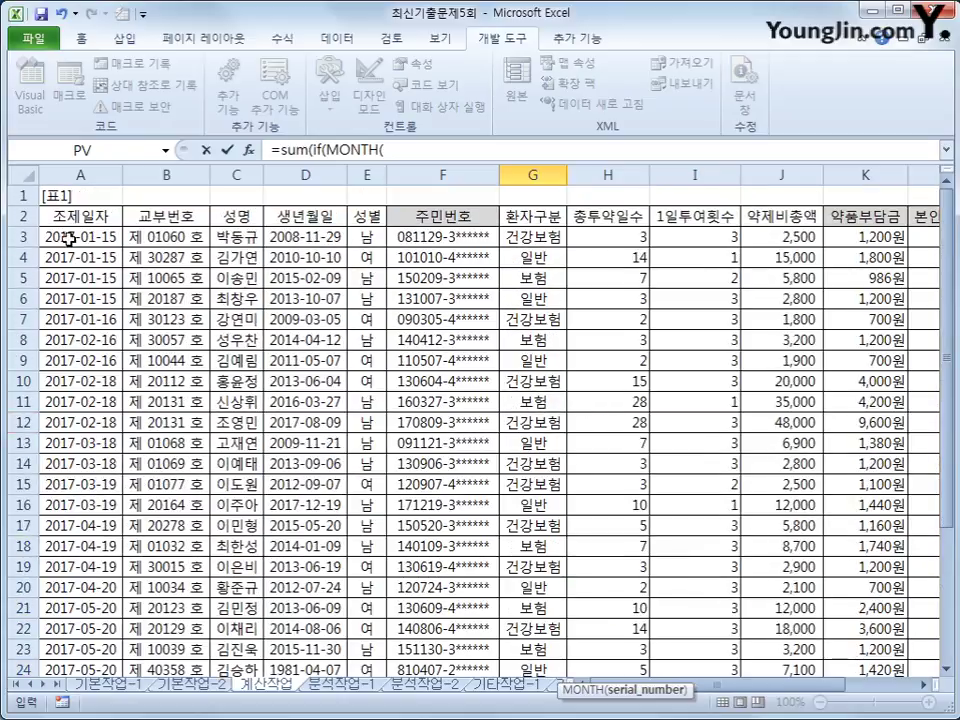
{"action": "left_click", "coordinate": [50, 237]}
{"action": "left_click_drag", "start_coordinate": [50, 237], "coordinate": [80, 580]}
{"action": "key", "text": "F4"}
{"action": "scroll", "coordinate": [80, 580], "scroll_direction": "down", "scroll_amount": 4}
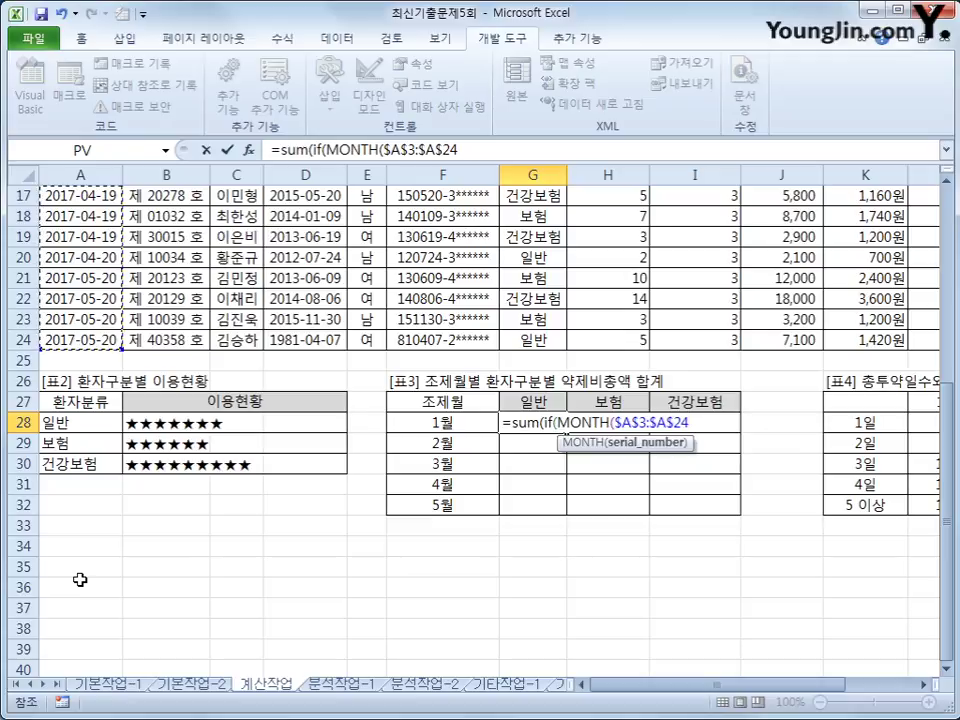
{"action": "type", "text": ")="}
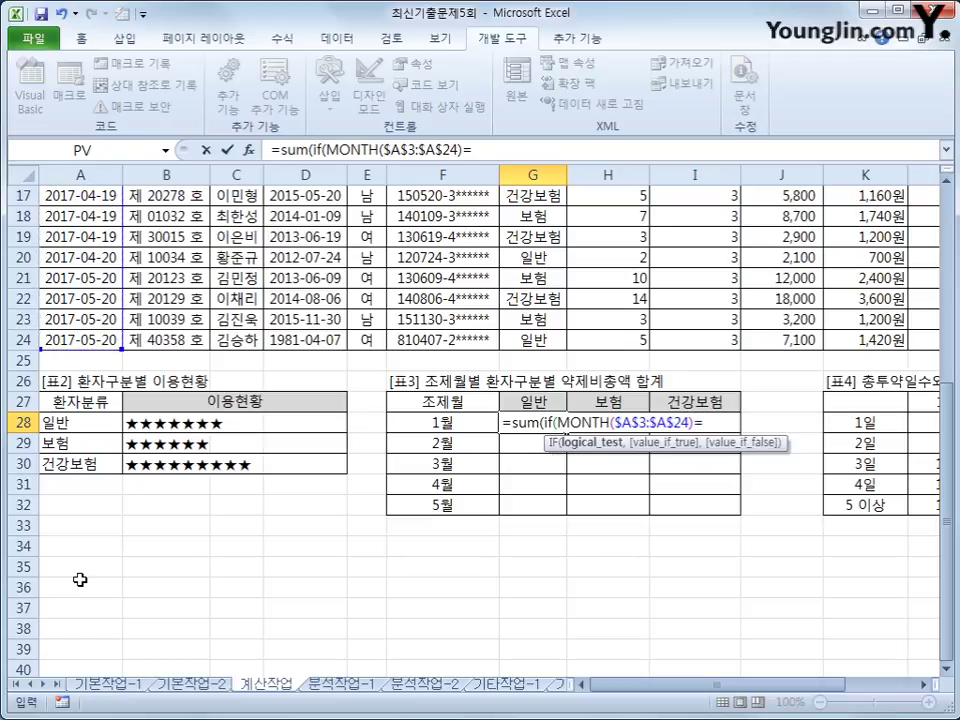
{"action": "key", "text": "Left"}
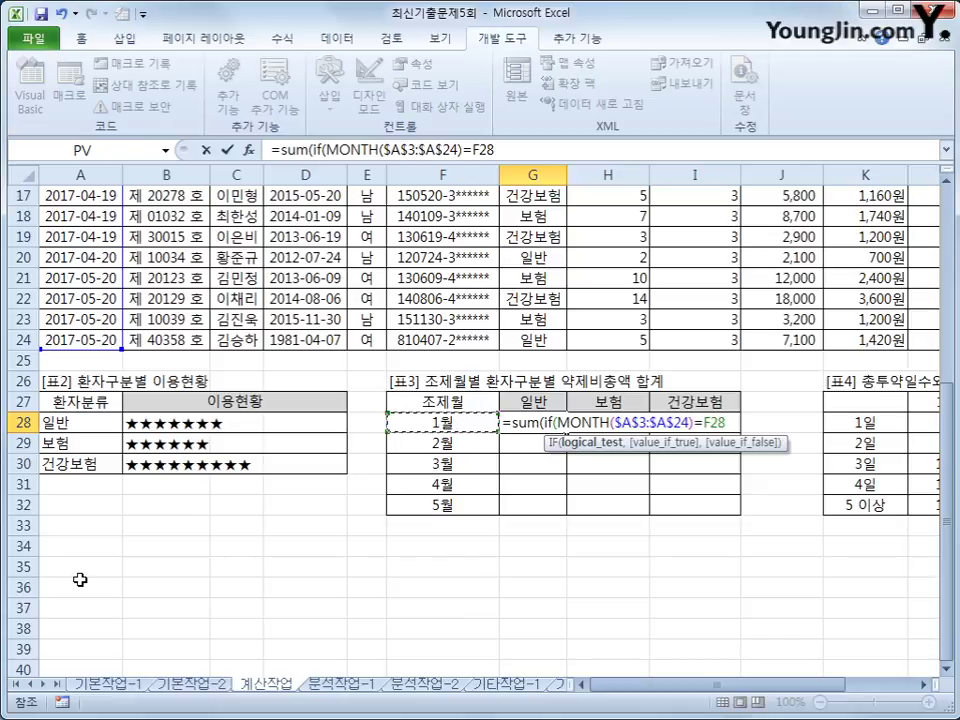
{"action": "key", "text": "F4"}
{"action": "key", "text": "F4"}
{"action": "key", "text": "F4"}
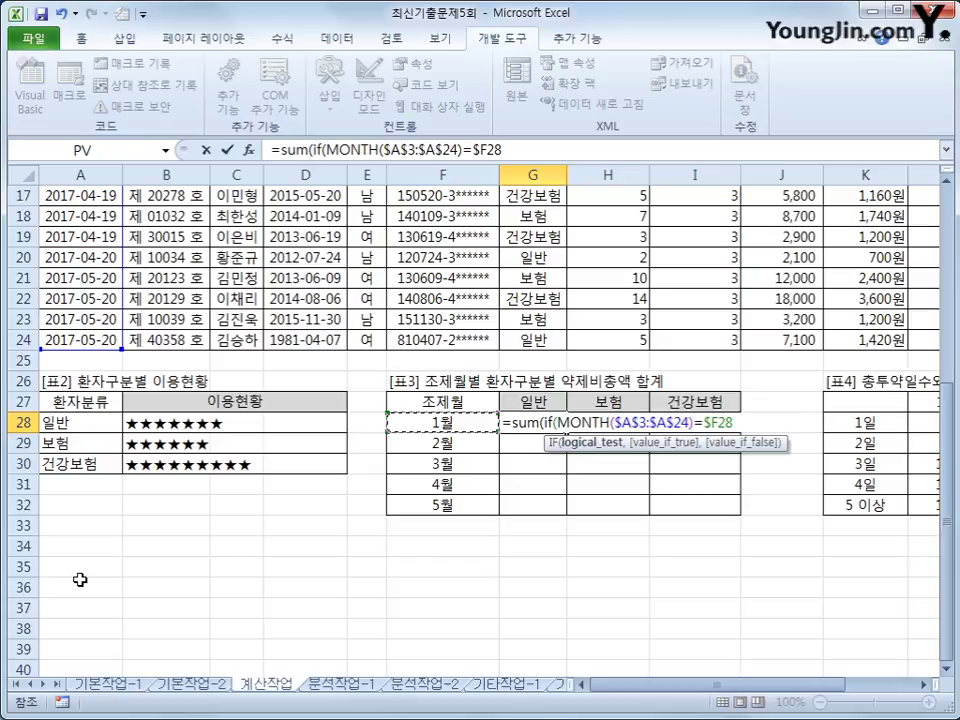
{"action": "type", "text": ")"}
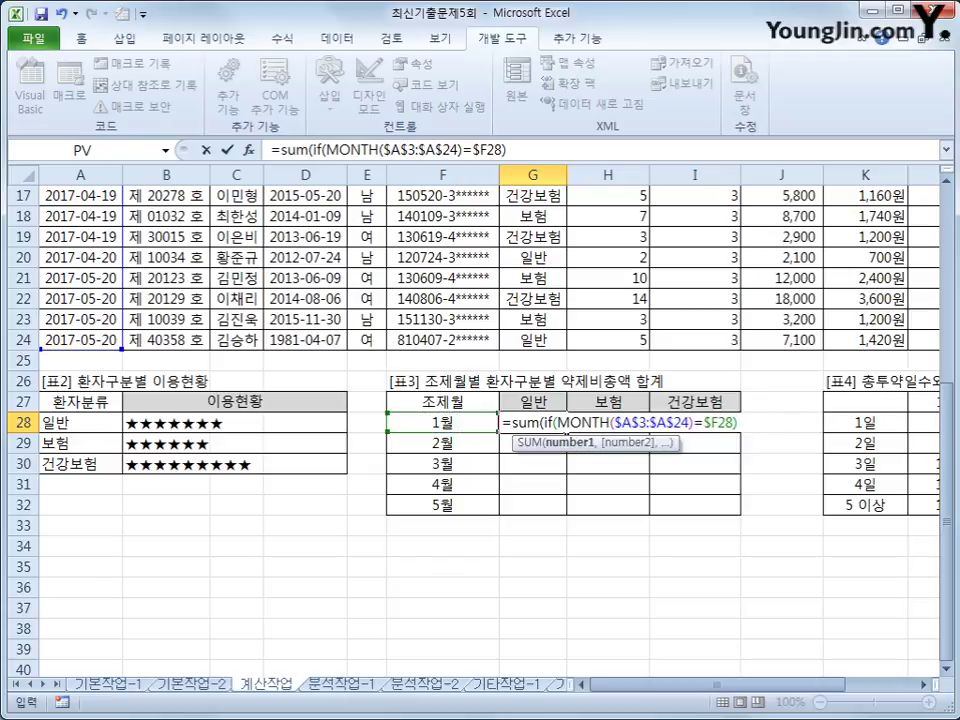
Step: Wrap the month test in parentheses and multiply by ($G$3:$G$24=G$27)
{"action": "left_click", "coordinate": [330, 150]}
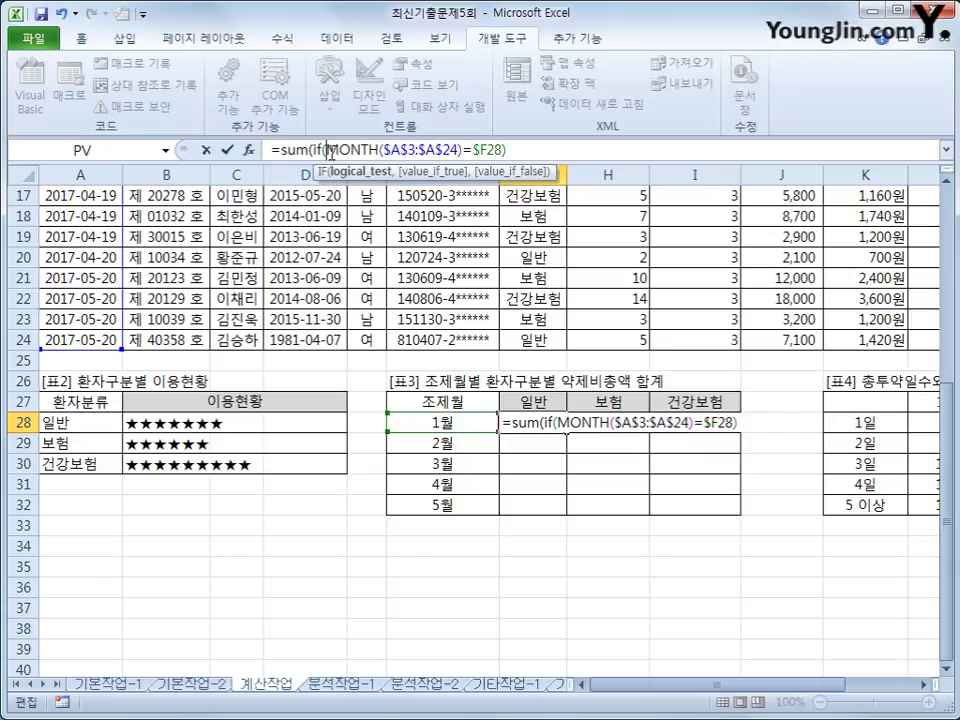
{"action": "type", "text": "("}
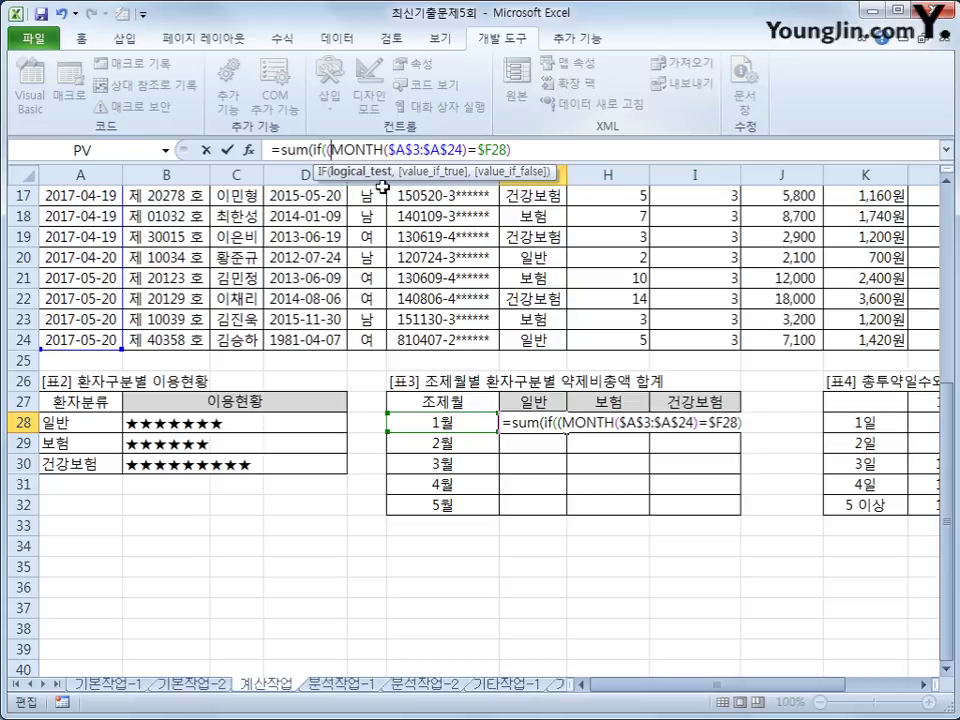
{"action": "left_click", "coordinate": [552, 151]}
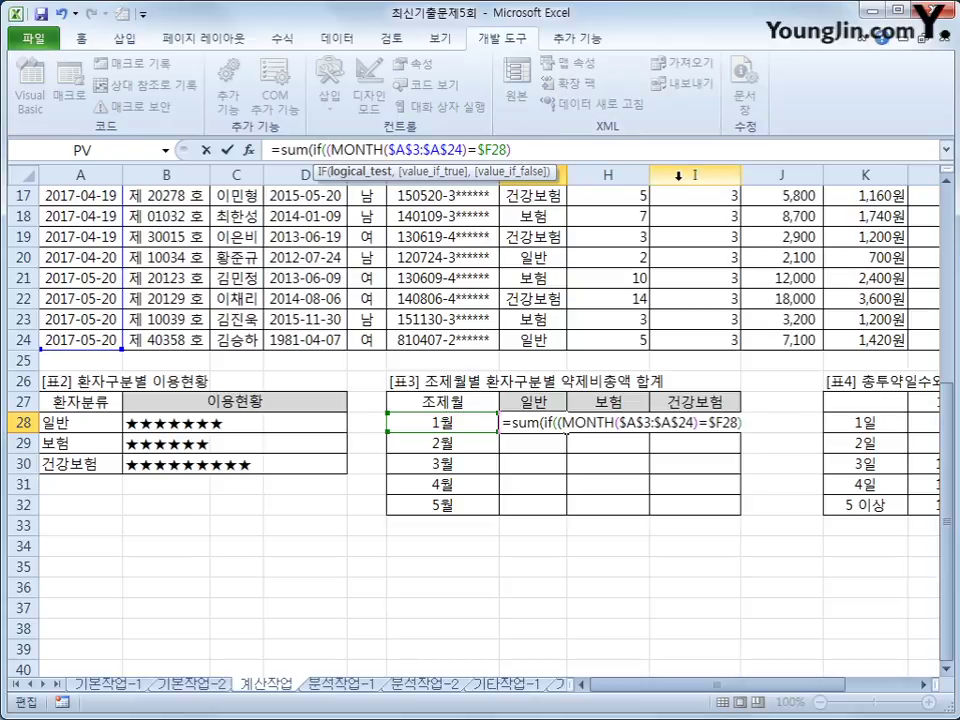
{"action": "type", "text": "*("}
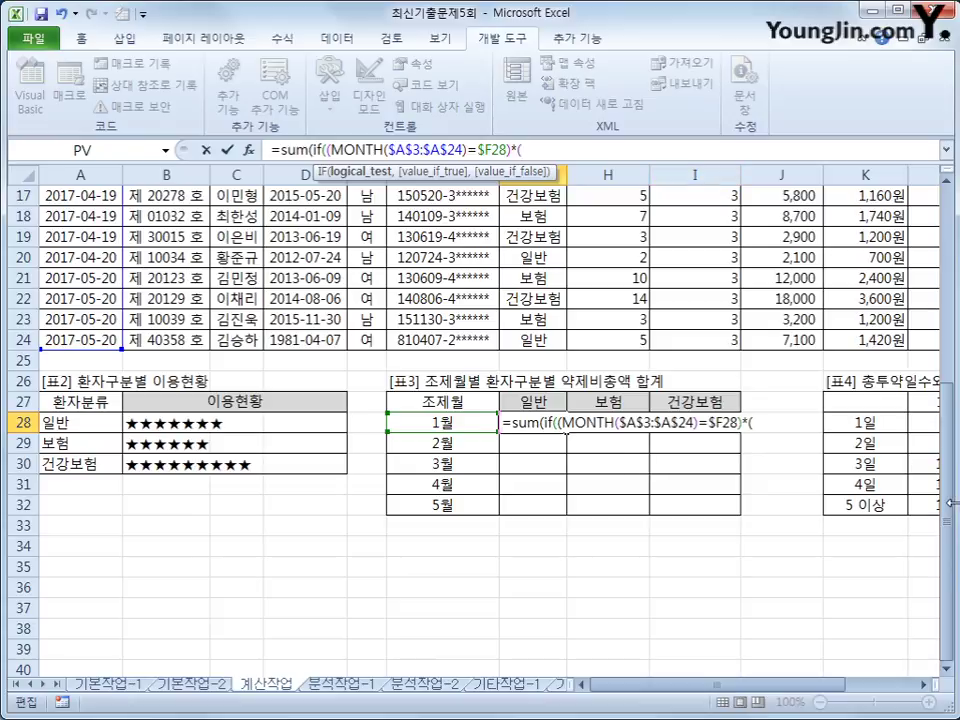
{"action": "left_click_drag", "start_coordinate": [946, 490], "coordinate": [950, 254]}
{"action": "left_click_drag", "start_coordinate": [540, 238], "coordinate": [519, 588]}
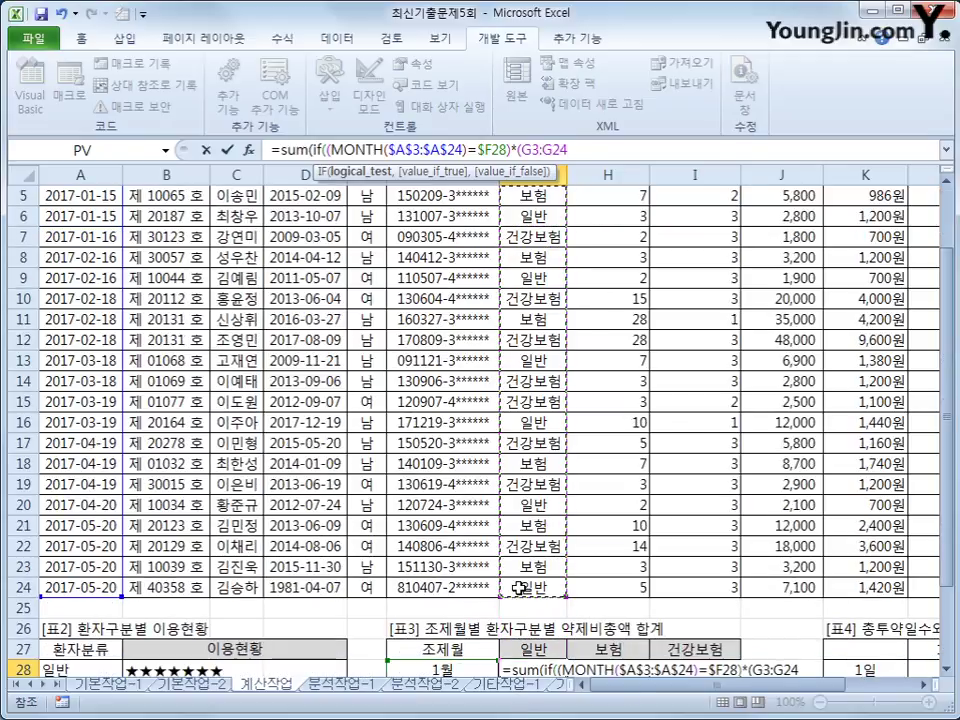
{"action": "key", "text": "F4"}
{"action": "type", "text": "="}
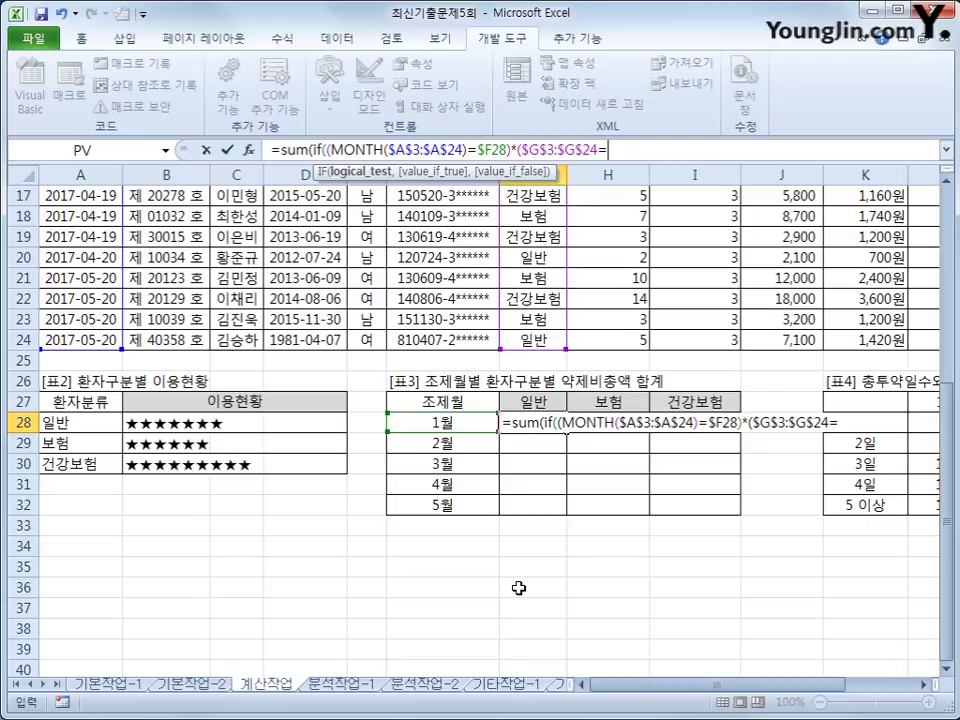
{"action": "left_click", "coordinate": [555, 400]}
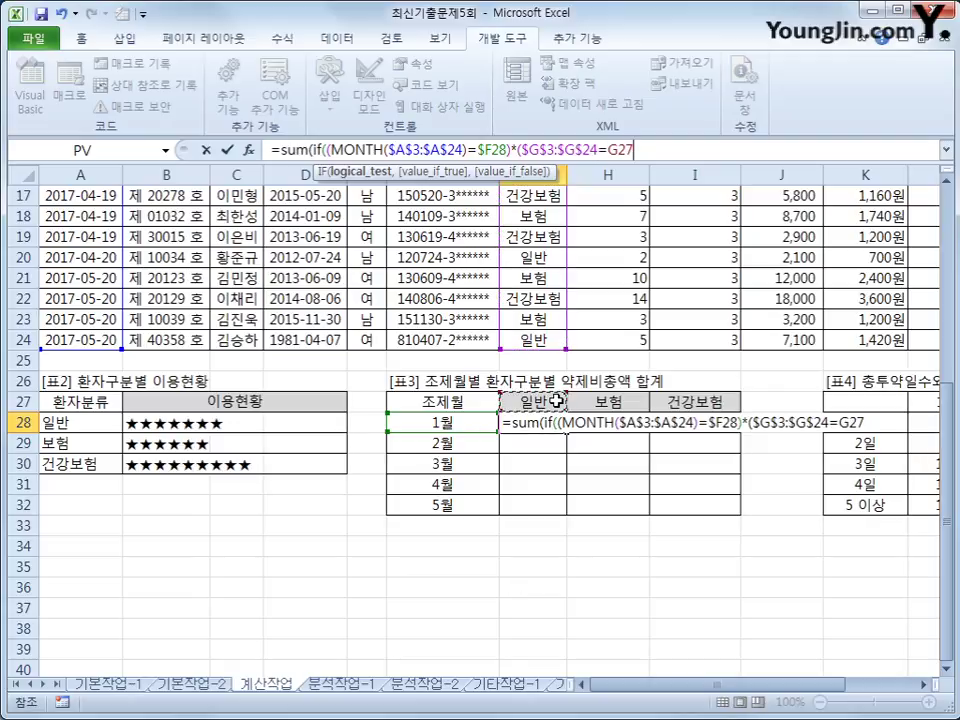
{"action": "key", "text": "F4"}
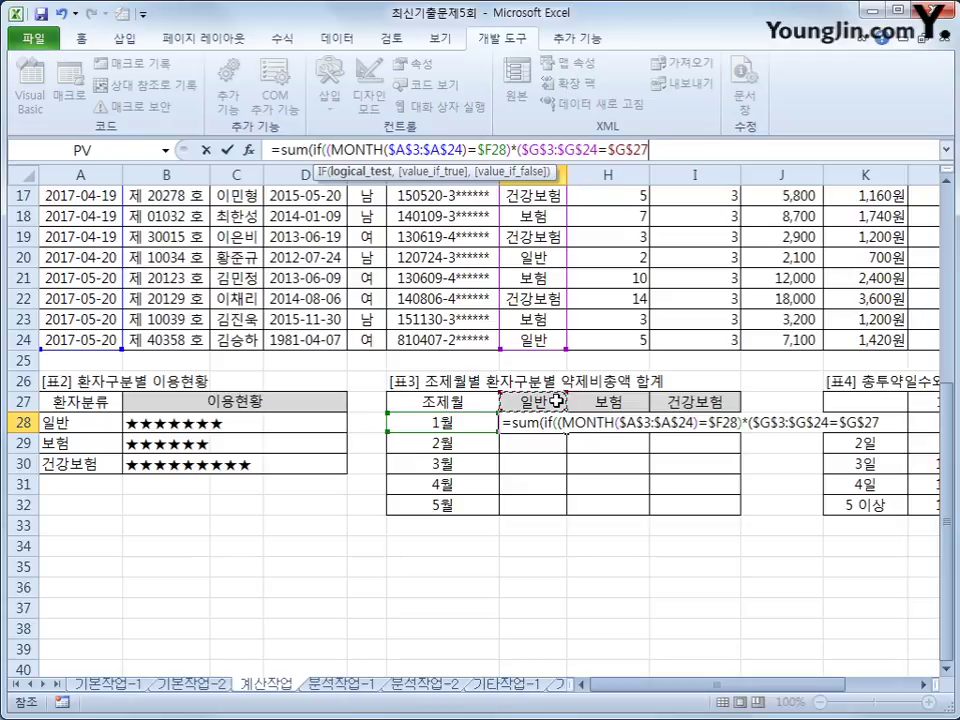
{"action": "key", "text": "F4"}
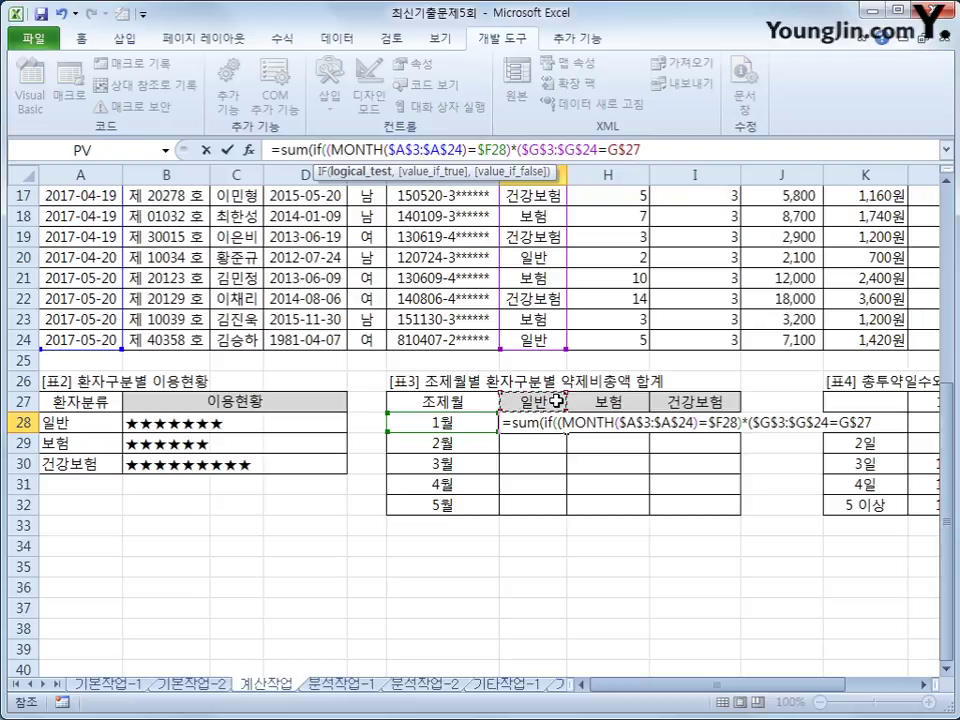
{"action": "type", "text": "),"}
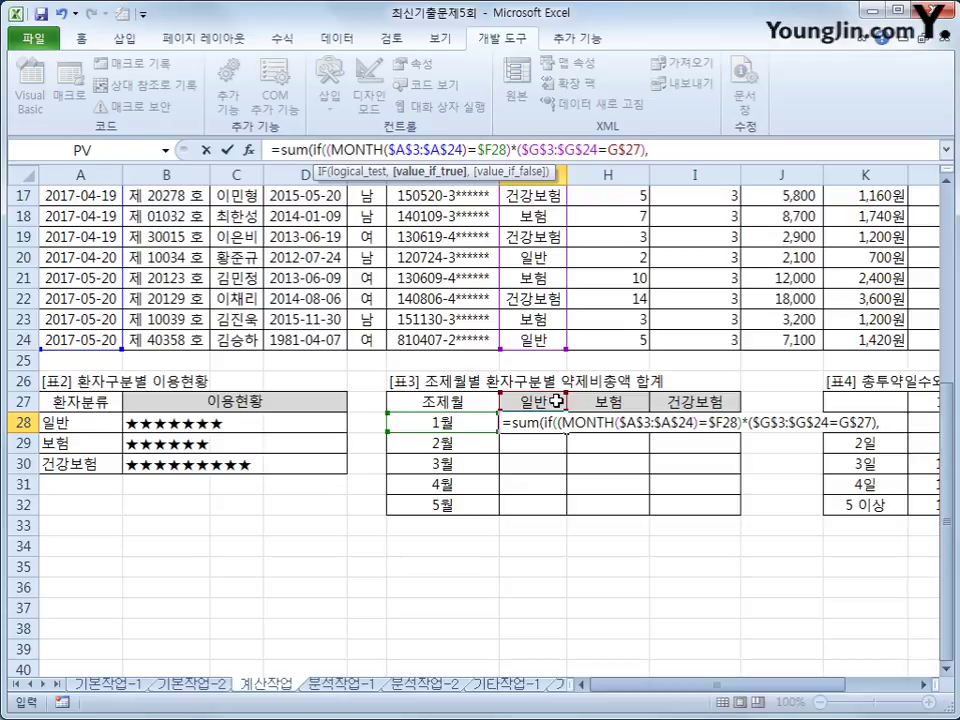
Step: Sum $J$3:$J$24 as an array formula and fill it through I32
{"action": "left_click_drag", "start_coordinate": [946, 570], "coordinate": [955, 325]}
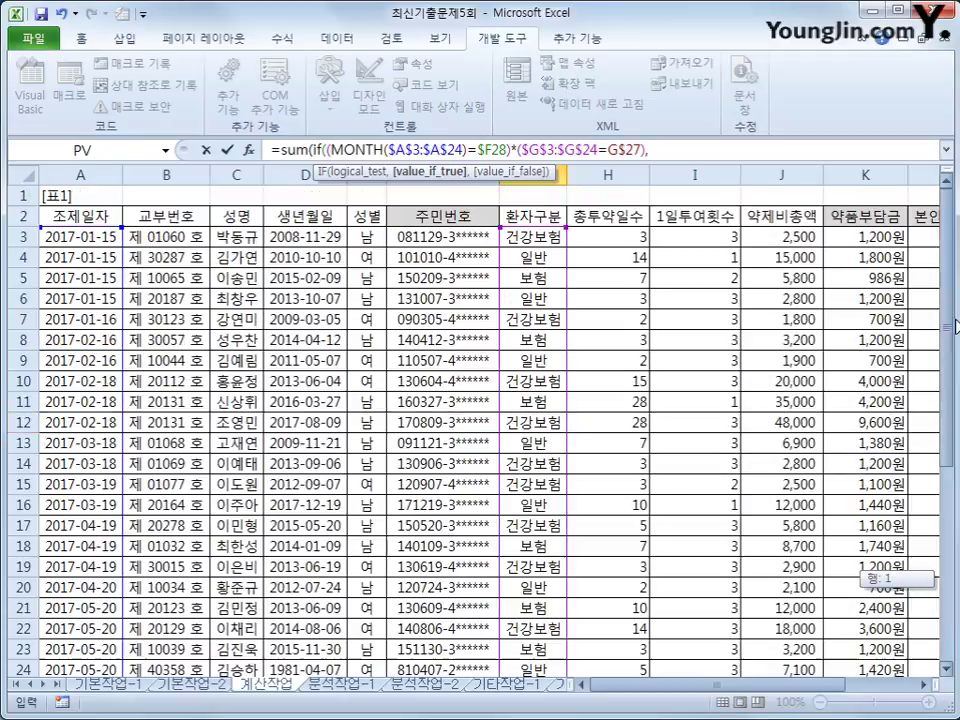
{"action": "left_click_drag", "start_coordinate": [752, 238], "coordinate": [793, 572]}
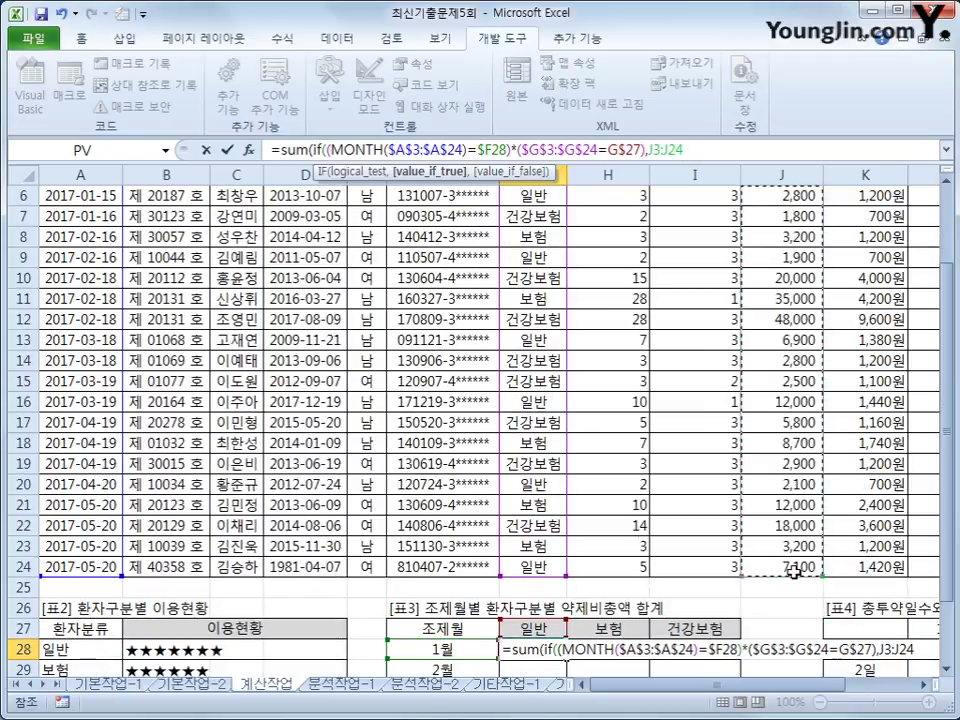
{"action": "key", "text": "F4"}
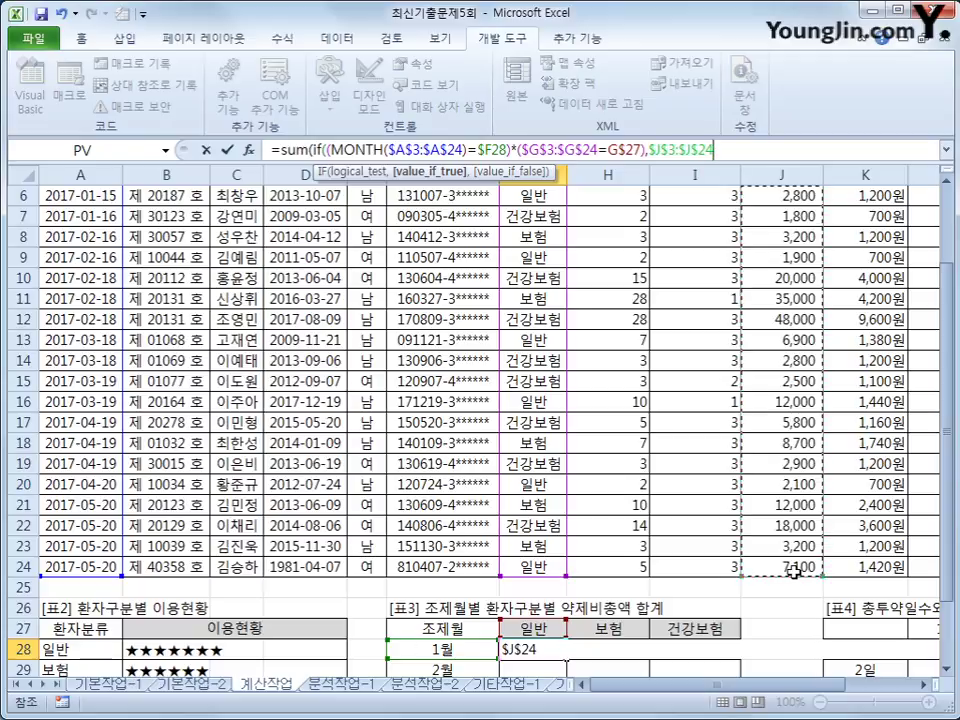
{"action": "type", "text": ")"}
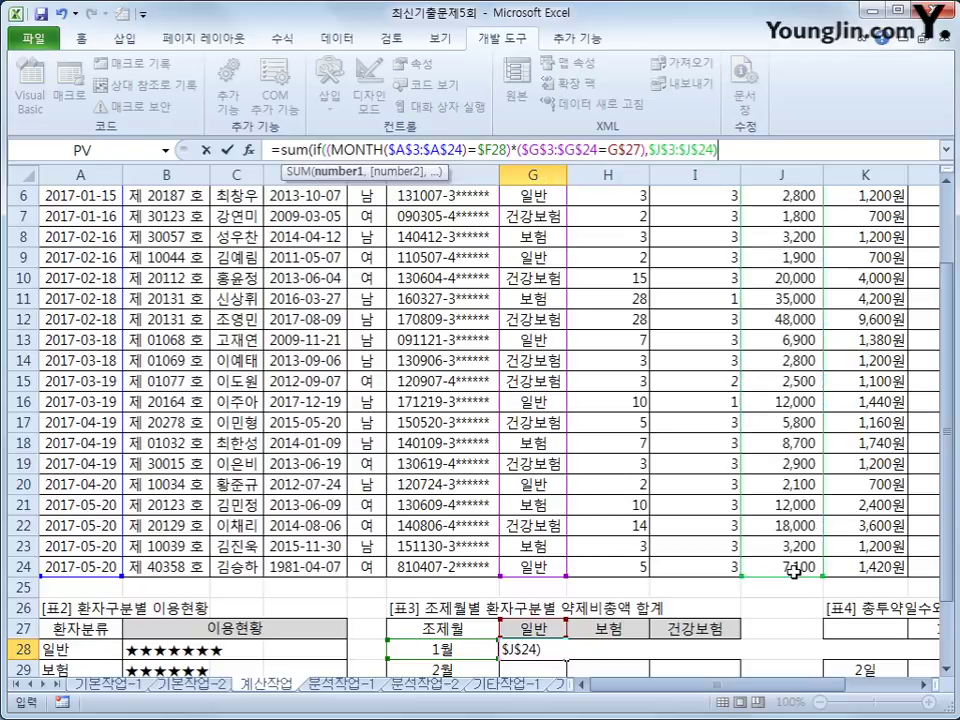
{"action": "type", "text": ")"}
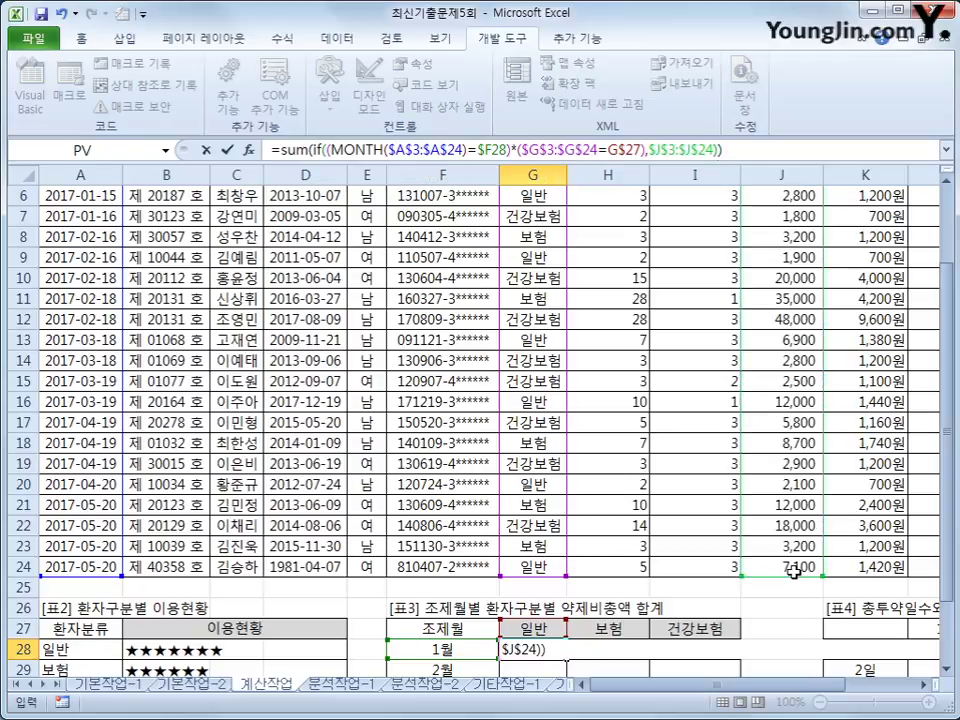
{"action": "key", "text": "ctrl+shift+Return"}
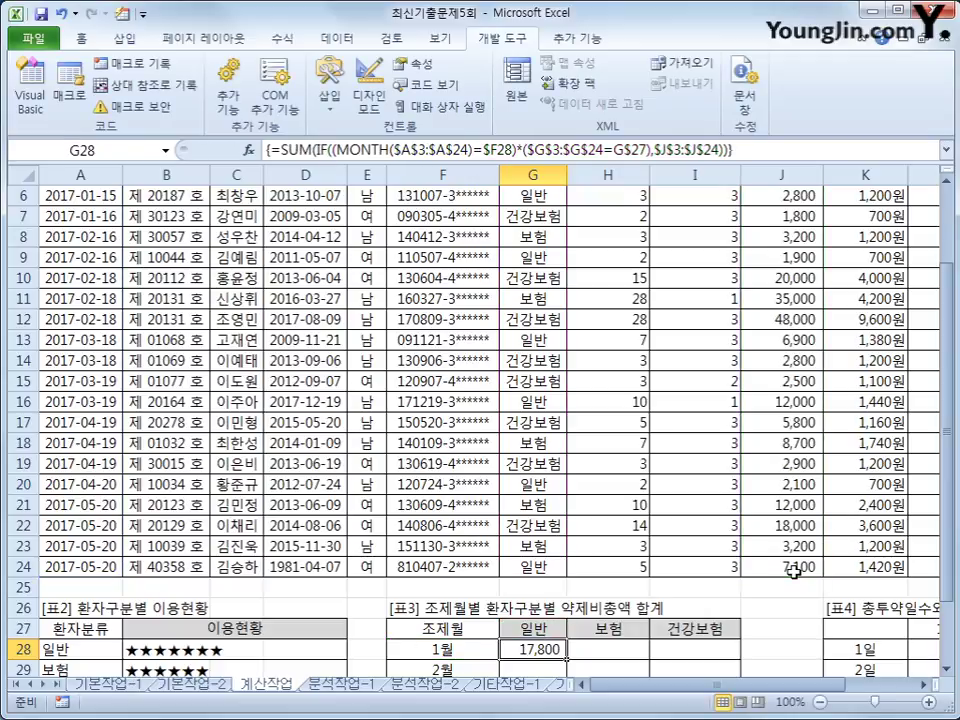
{"action": "scroll", "coordinate": [793, 572], "scroll_direction": "down", "scroll_amount": 2}
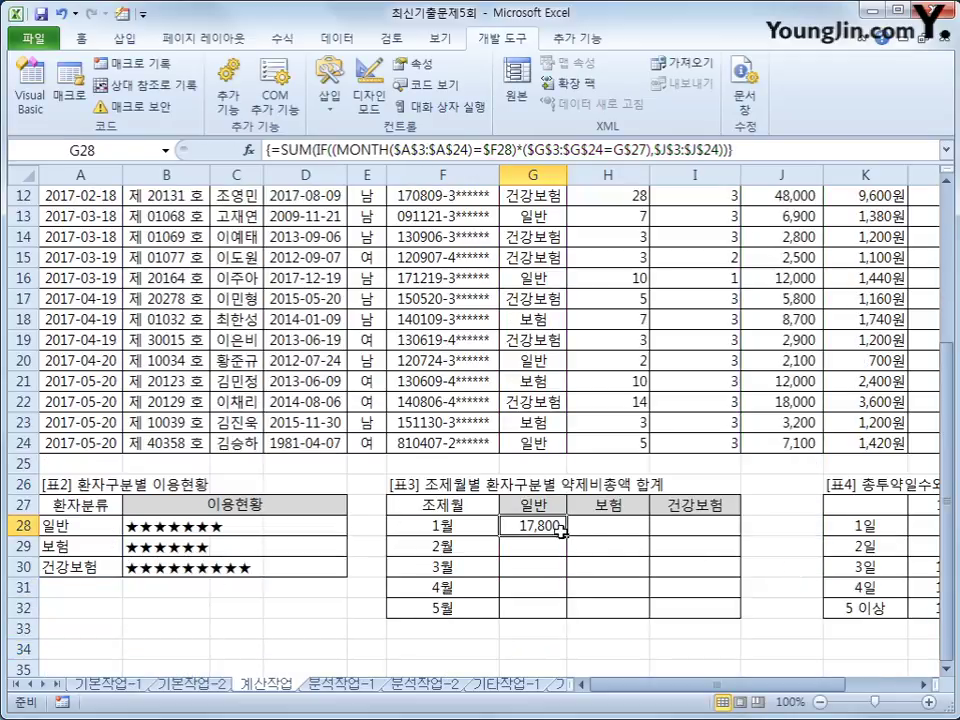
{"action": "left_click_drag", "start_coordinate": [566, 537], "coordinate": [701, 615]}
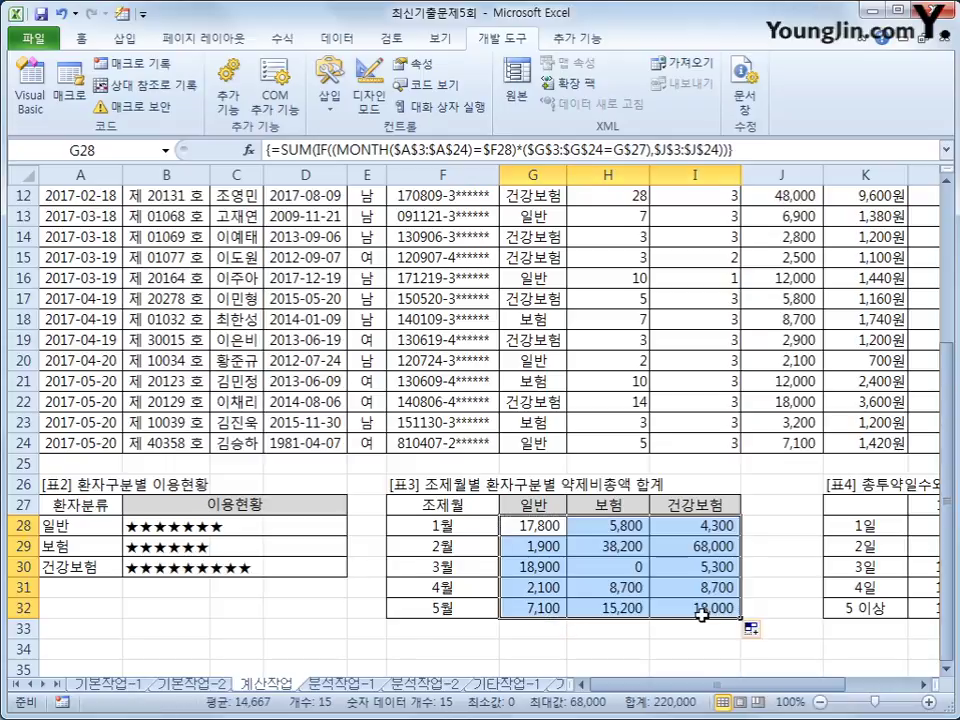
{"action": "left_click", "coordinate": [555, 523]}
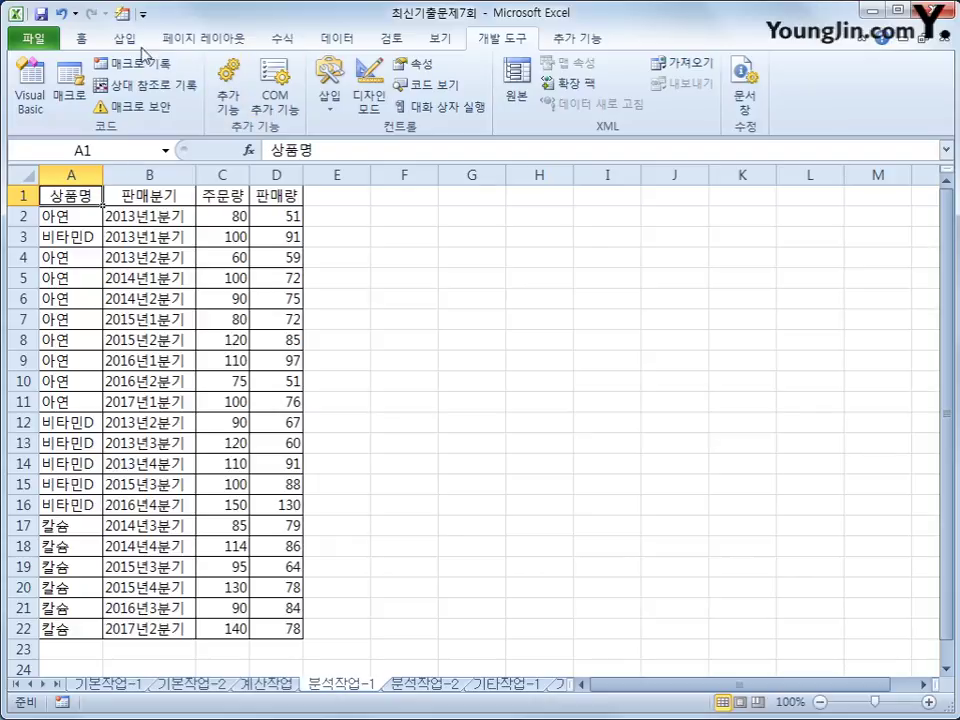
Step: Insert a pivot table from the 분석작업-1 data at cell G4 of the existing worksheet
{"action": "left_click", "coordinate": [110, 38]}
{"action": "left_click", "coordinate": [32, 75]}
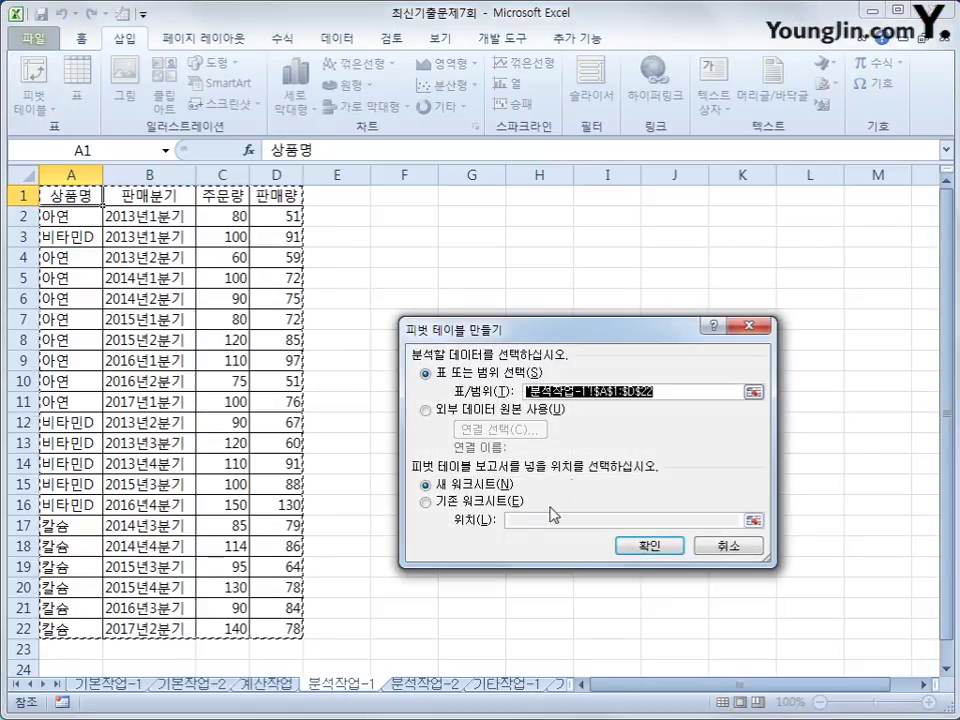
{"action": "left_click", "coordinate": [489, 501]}
{"action": "left_click", "coordinate": [519, 521]}
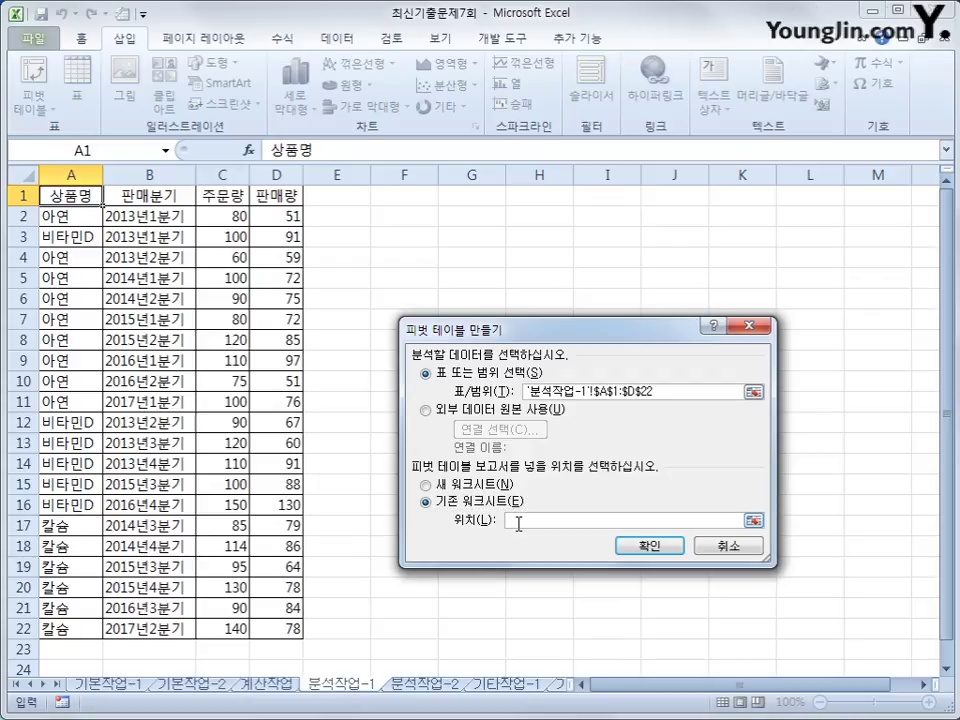
{"action": "left_click", "coordinate": [469, 258]}
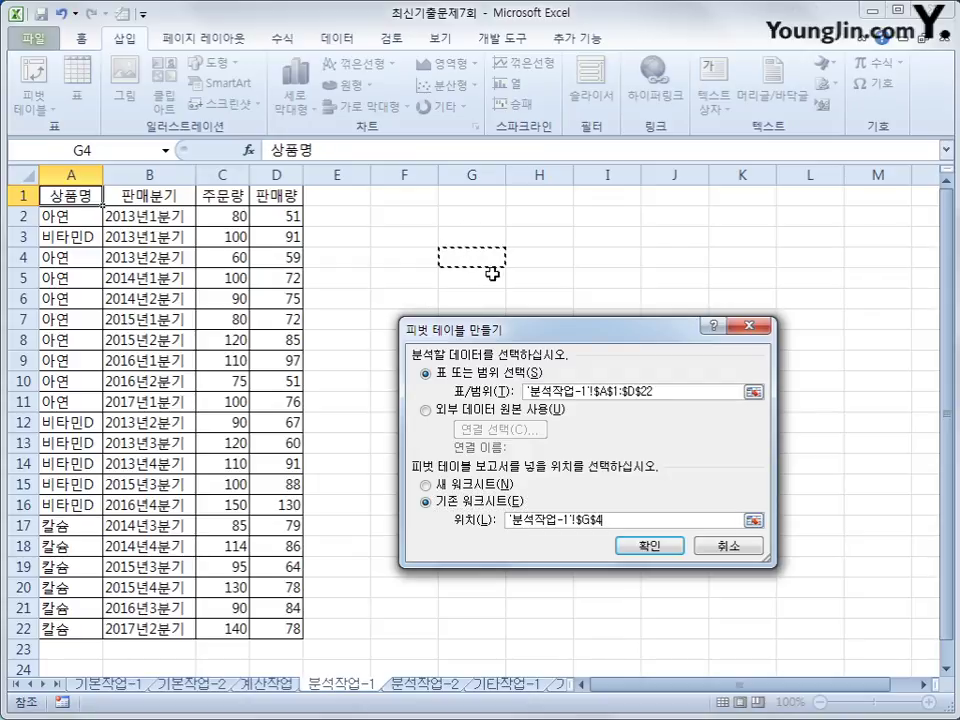
{"action": "left_click", "coordinate": [672, 548]}
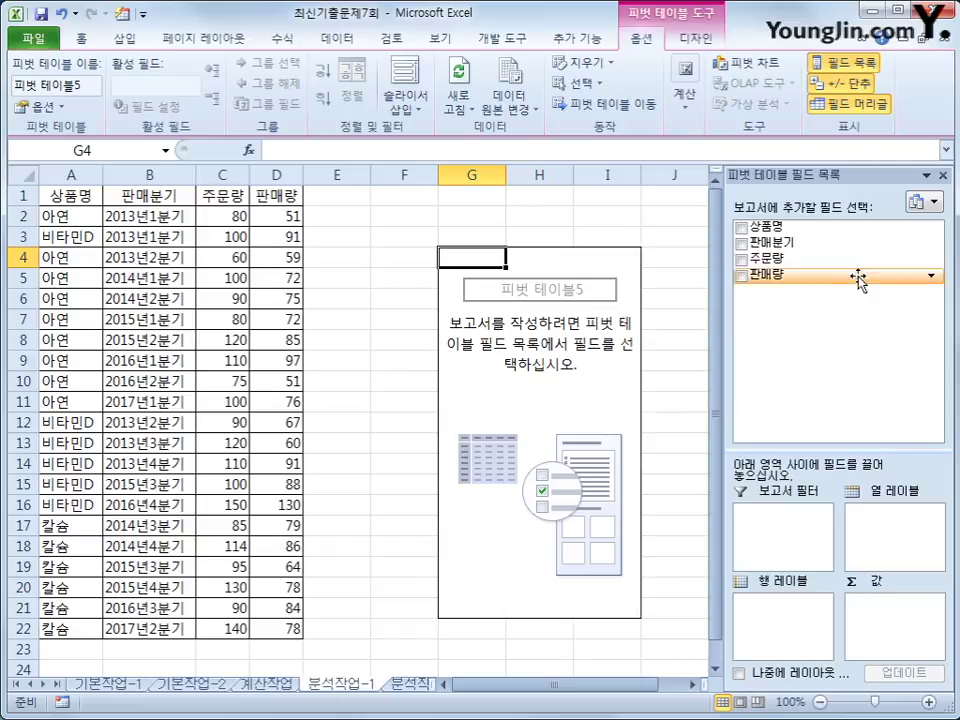
Step: Put 상품명 in the filter, 판매분기 in rows, and sum 주문량 and 판매량 as values
{"action": "left_click_drag", "start_coordinate": [805, 228], "coordinate": [805, 525]}
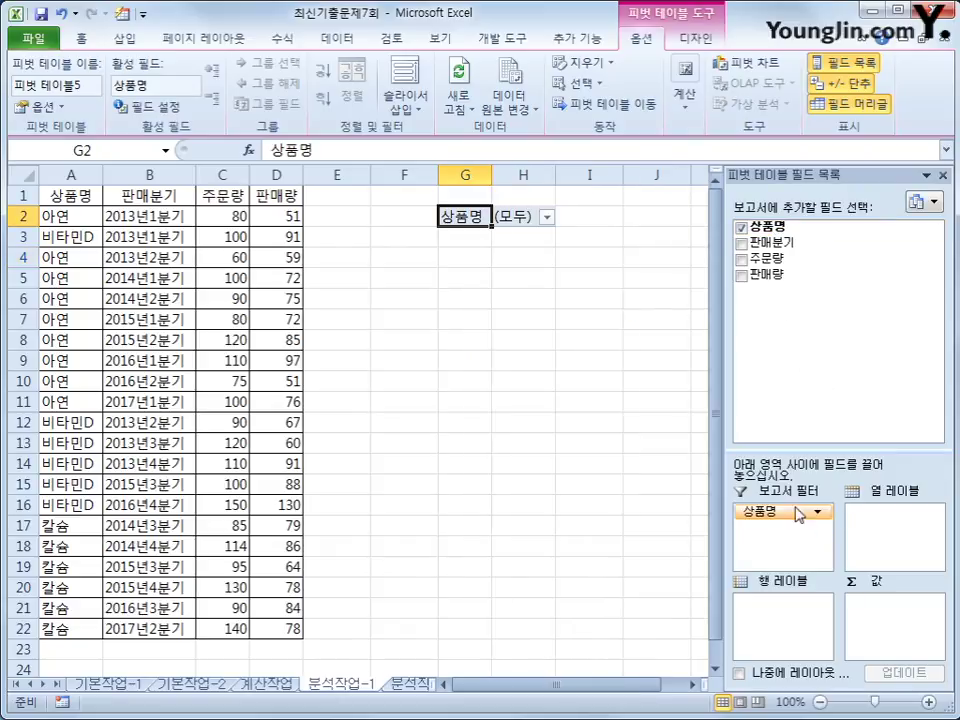
{"action": "left_click_drag", "start_coordinate": [772, 242], "coordinate": [800, 627]}
{"action": "left_click_drag", "start_coordinate": [770, 258], "coordinate": [893, 622]}
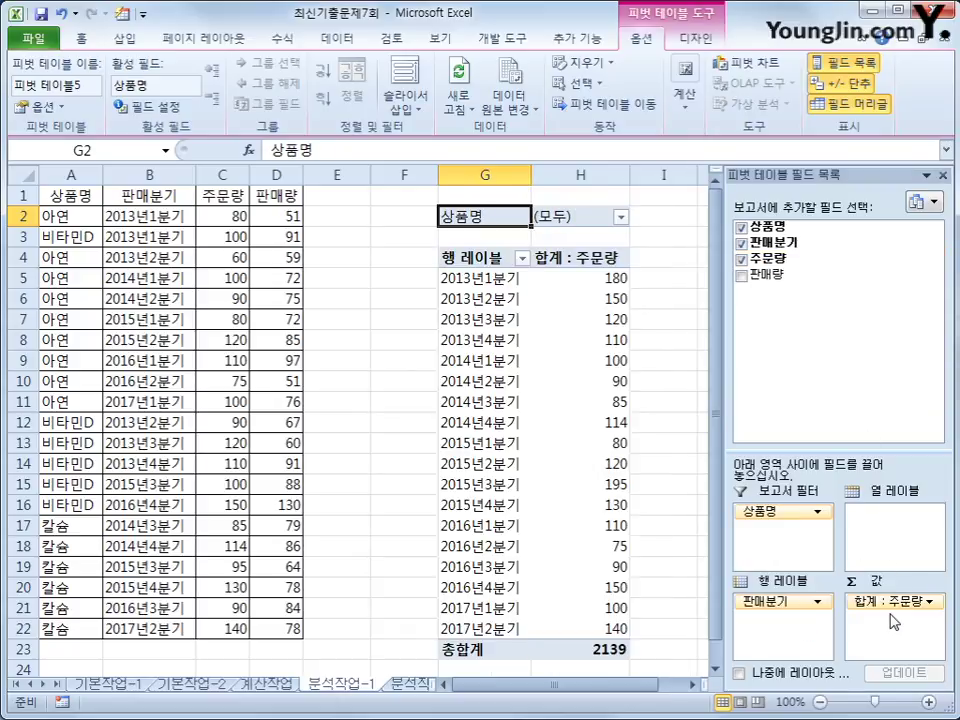
{"action": "left_click_drag", "start_coordinate": [778, 275], "coordinate": [885, 643]}
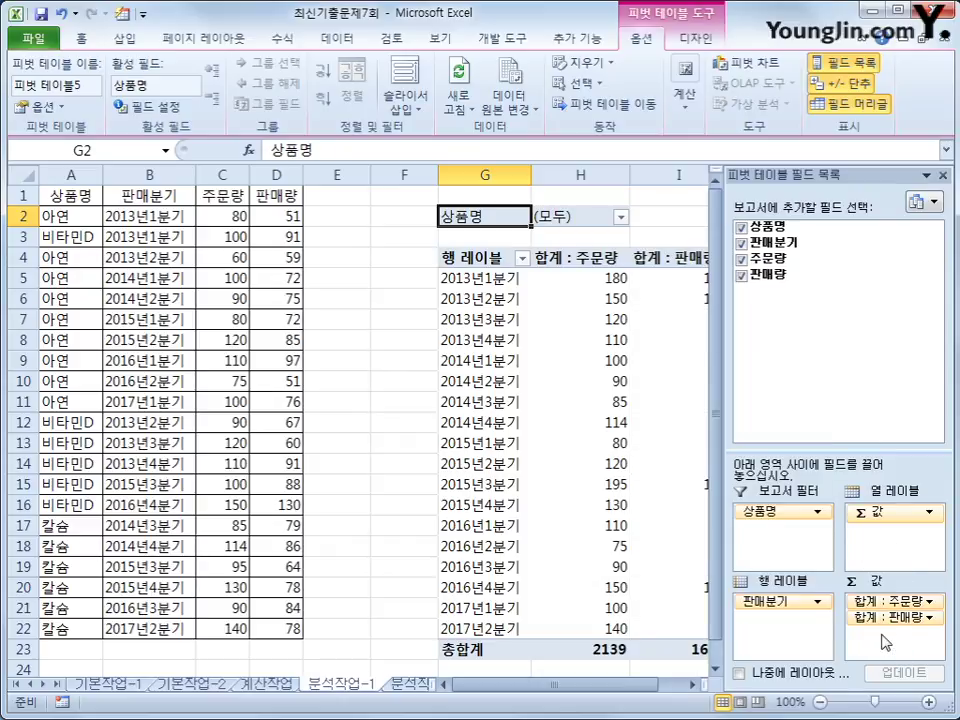
{"action": "left_click", "coordinate": [691, 685]}
{"action": "left_click", "coordinate": [691, 685]}
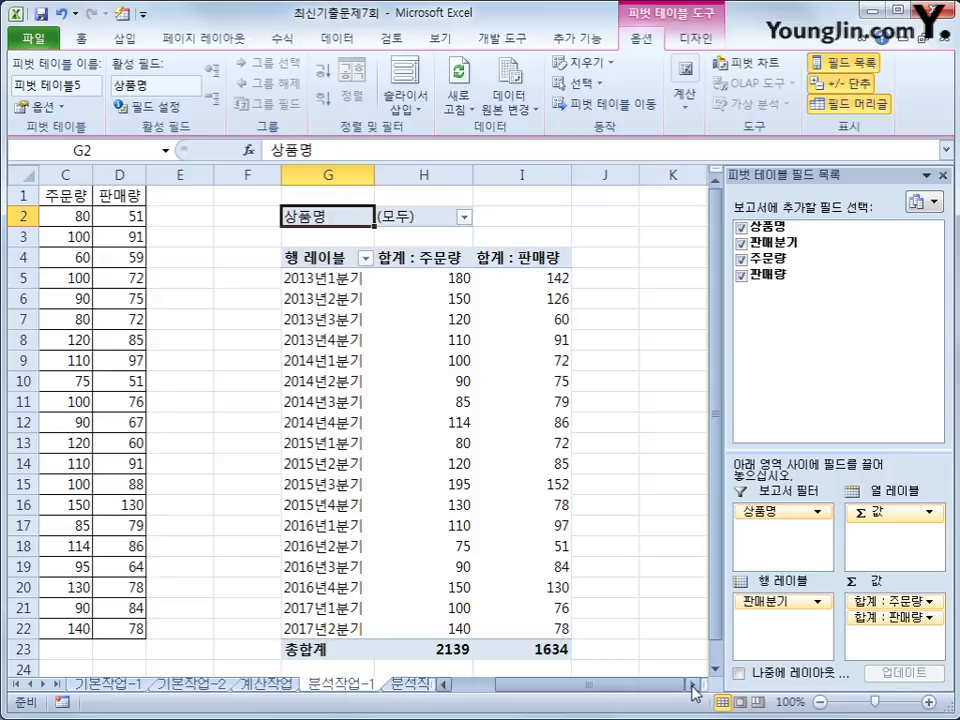
{"action": "mouse_move", "coordinate": [497, 567]}
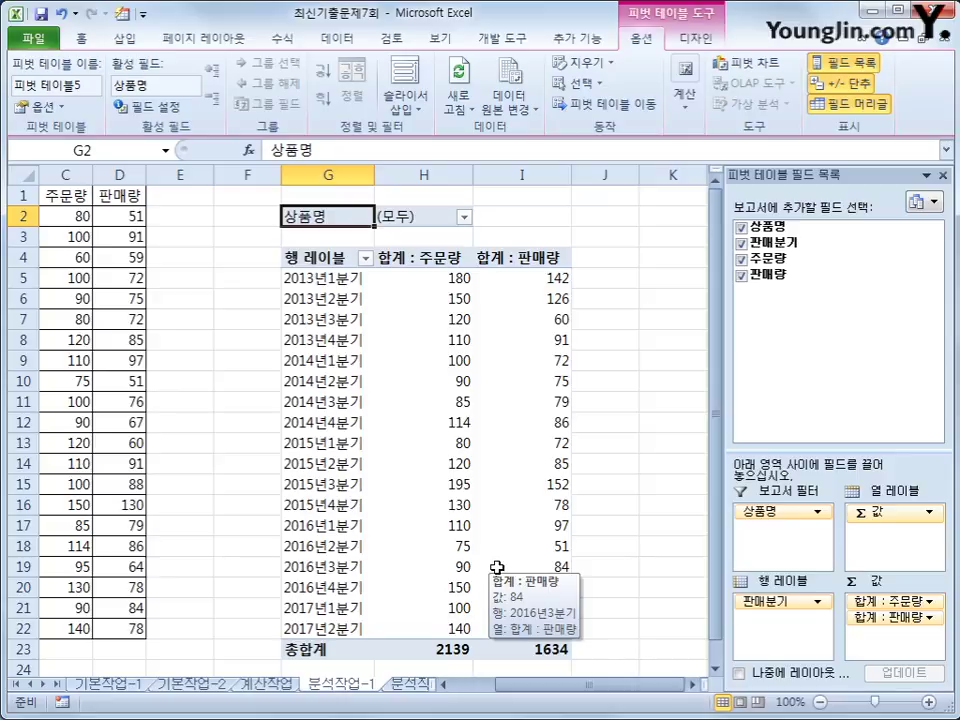
Step: Switch the pivot table's report layout to Outline Form
{"action": "left_click", "coordinate": [697, 38]}
{"action": "left_click", "coordinate": [127, 110]}
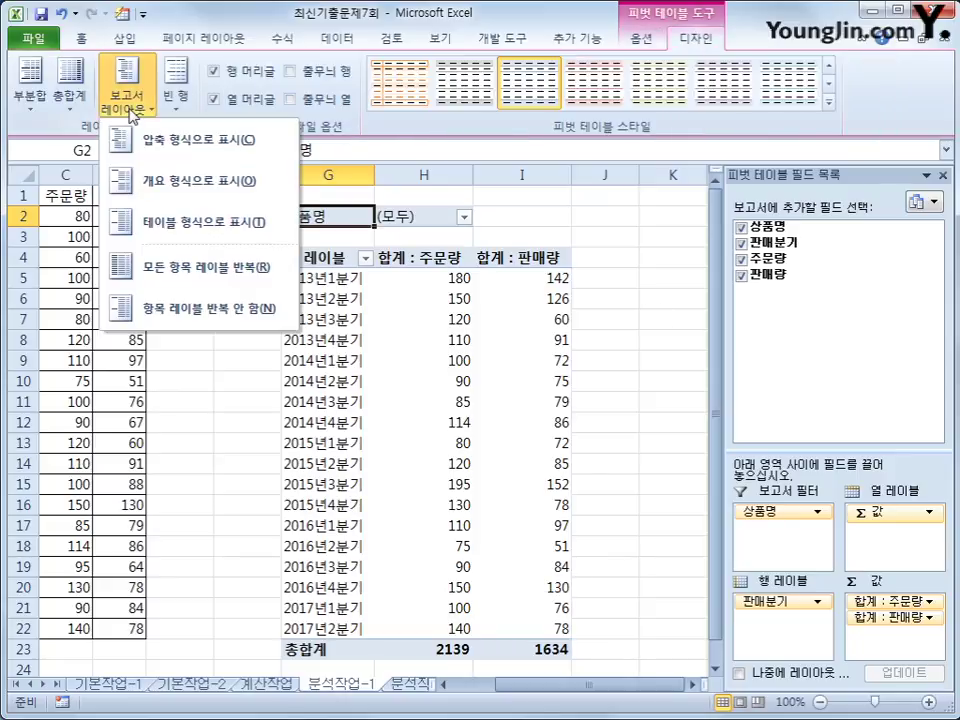
{"action": "left_click", "coordinate": [129, 182]}
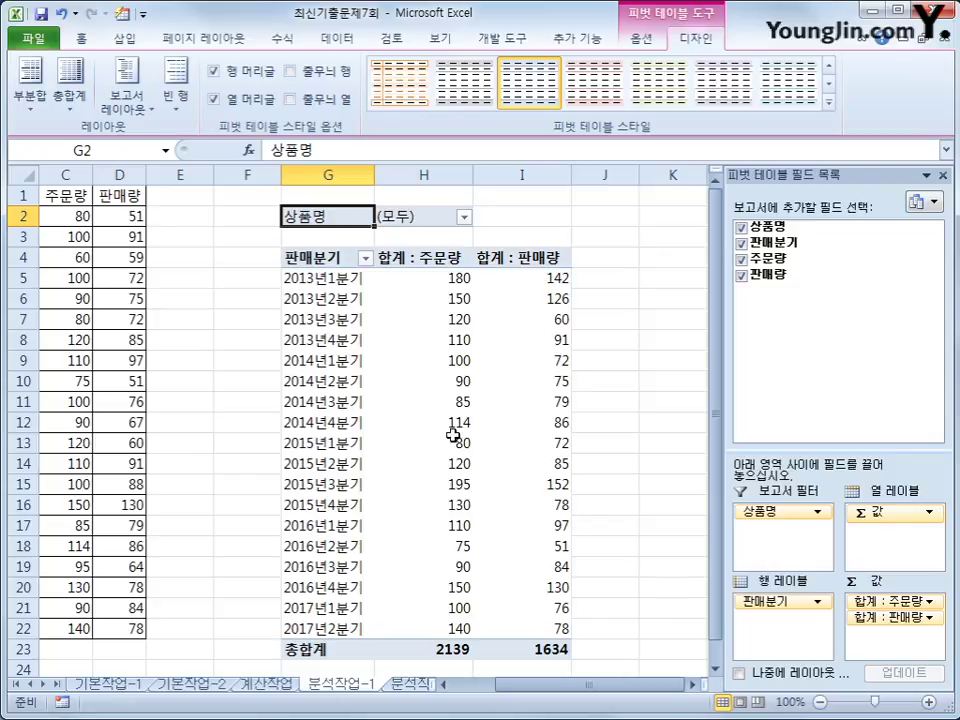
{"action": "left_click", "coordinate": [645, 45]}
Step: Add the calculated field 재고율 with formula =(주문량-판매량)/판매량
{"action": "left_click", "coordinate": [685, 90]}
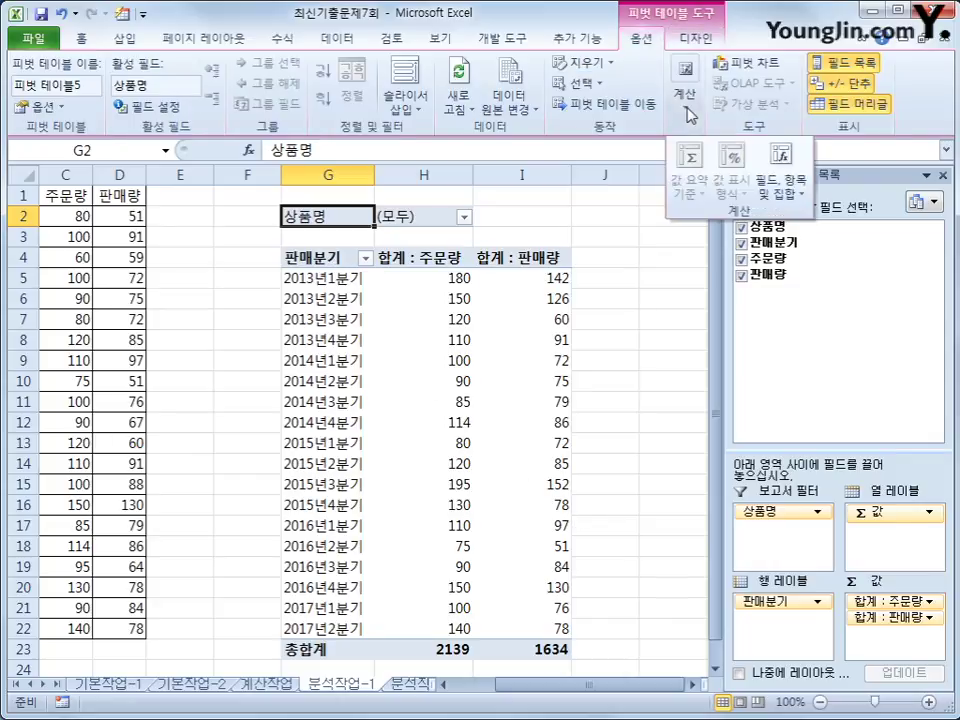
{"action": "left_click", "coordinate": [779, 195]}
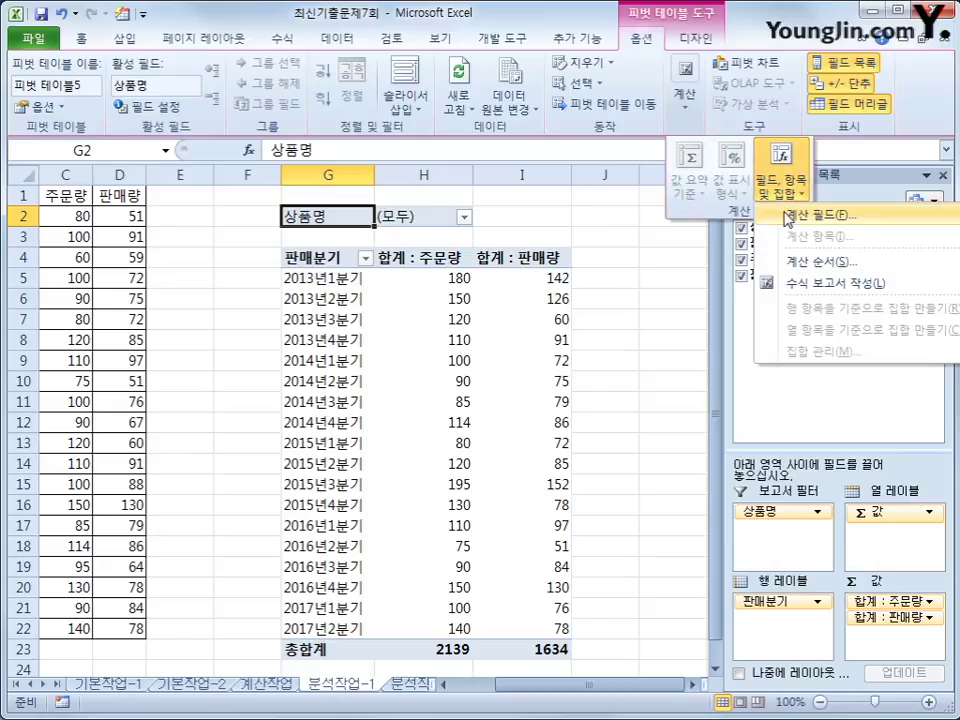
{"action": "left_click", "coordinate": [800, 215]}
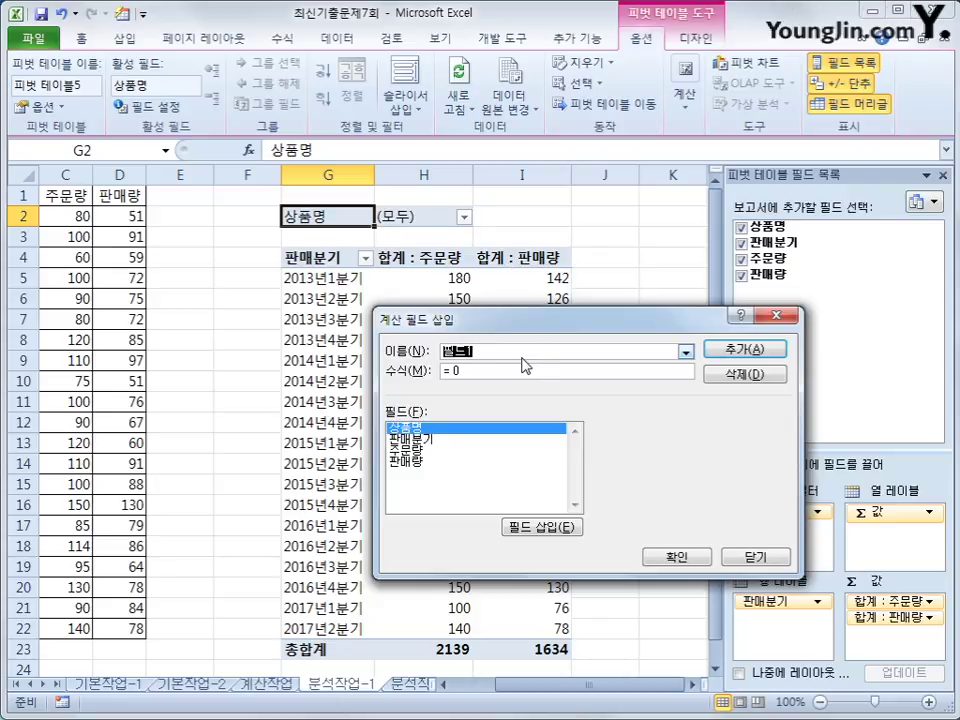
{"action": "type", "text": "재고율"}
{"action": "key", "text": "Tab"}
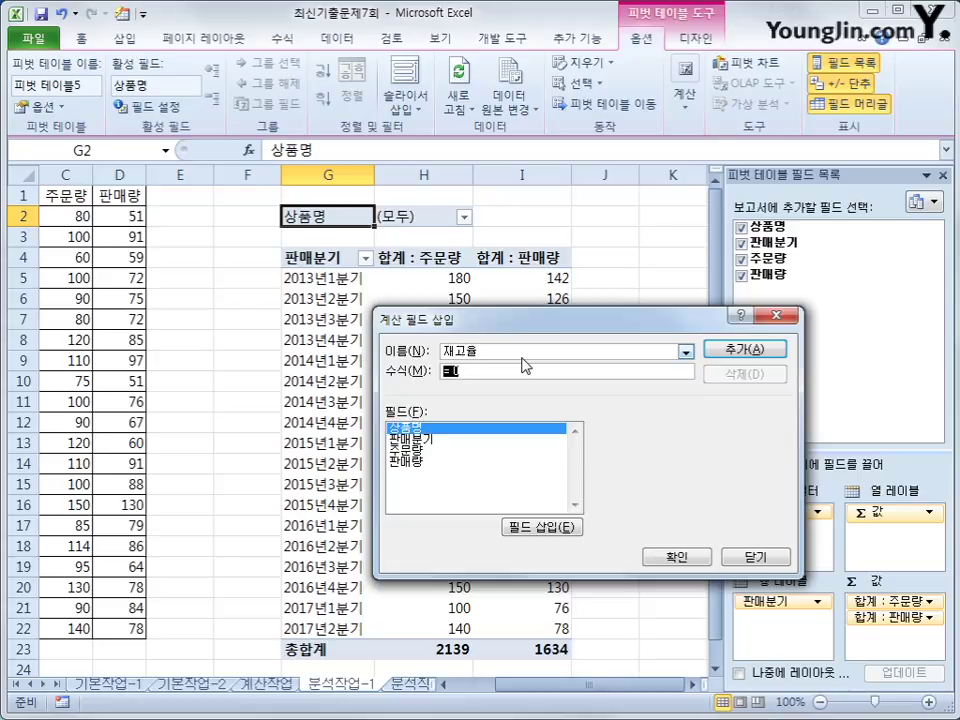
{"action": "type", "text": "=("}
{"action": "double_click", "coordinate": [425, 451]}
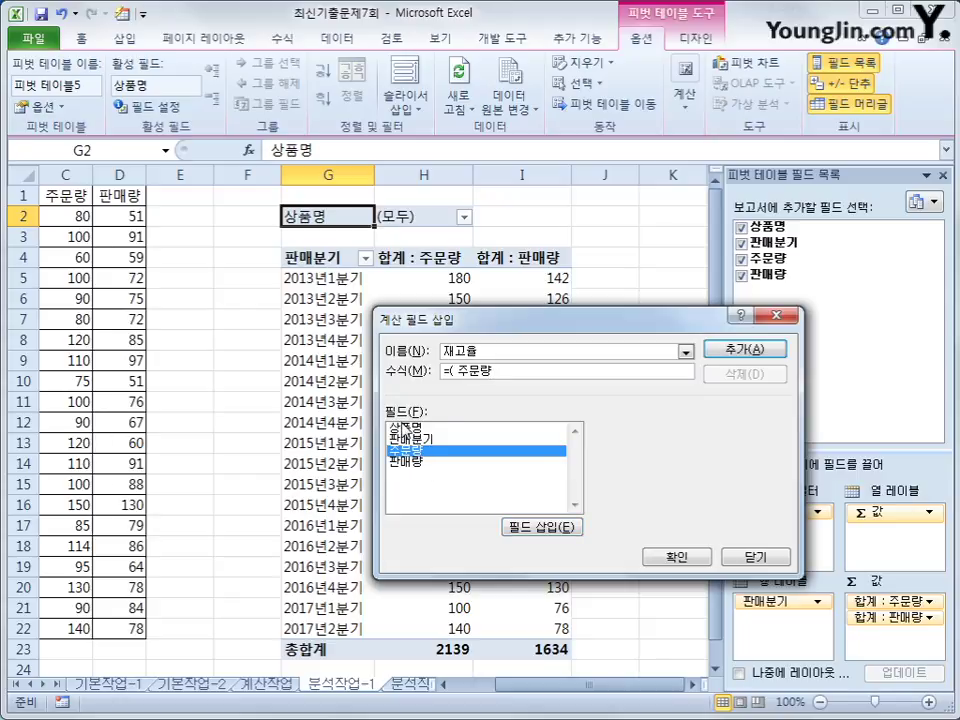
{"action": "type", "text": "-"}
{"action": "double_click", "coordinate": [444, 462]}
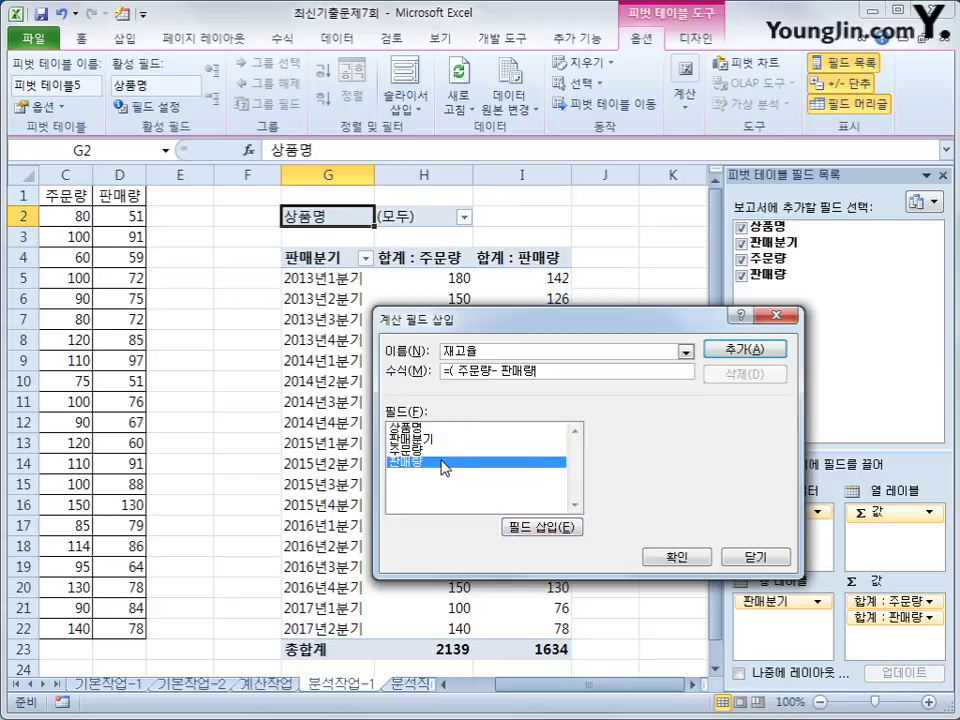
{"action": "type", "text": ")/"}
{"action": "double_click", "coordinate": [442, 462]}
{"action": "left_click", "coordinate": [742, 349]}
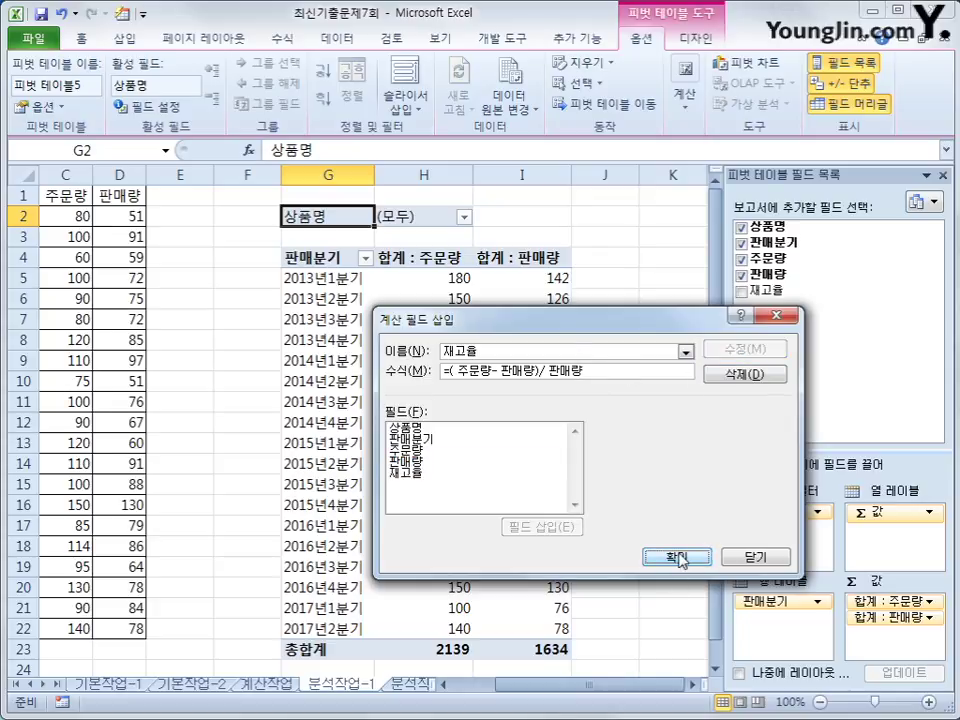
{"action": "left_click", "coordinate": [678, 557]}
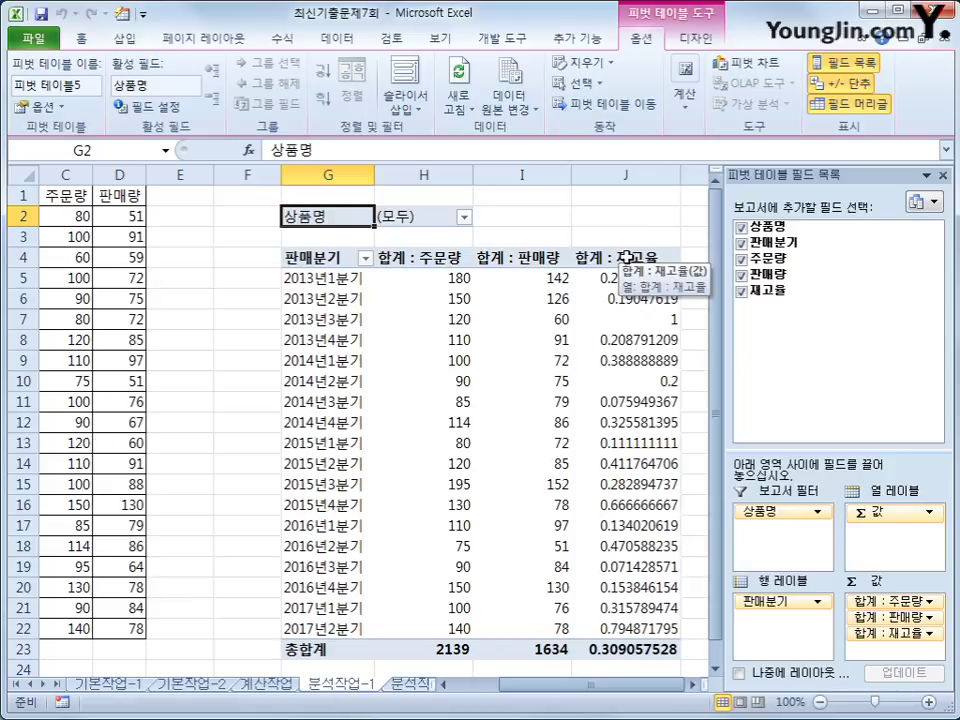
Step: Format the 합계 : 재고율 field as Percentage with 0 decimal places
{"action": "left_click", "coordinate": [627, 258]}
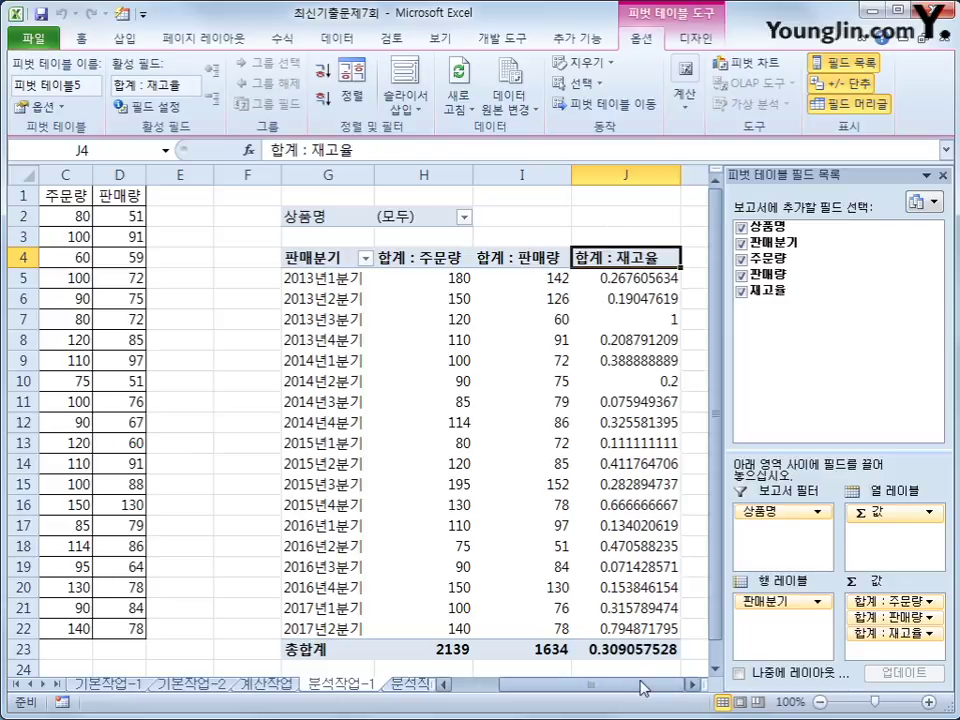
{"action": "right_click", "coordinate": [621, 258]}
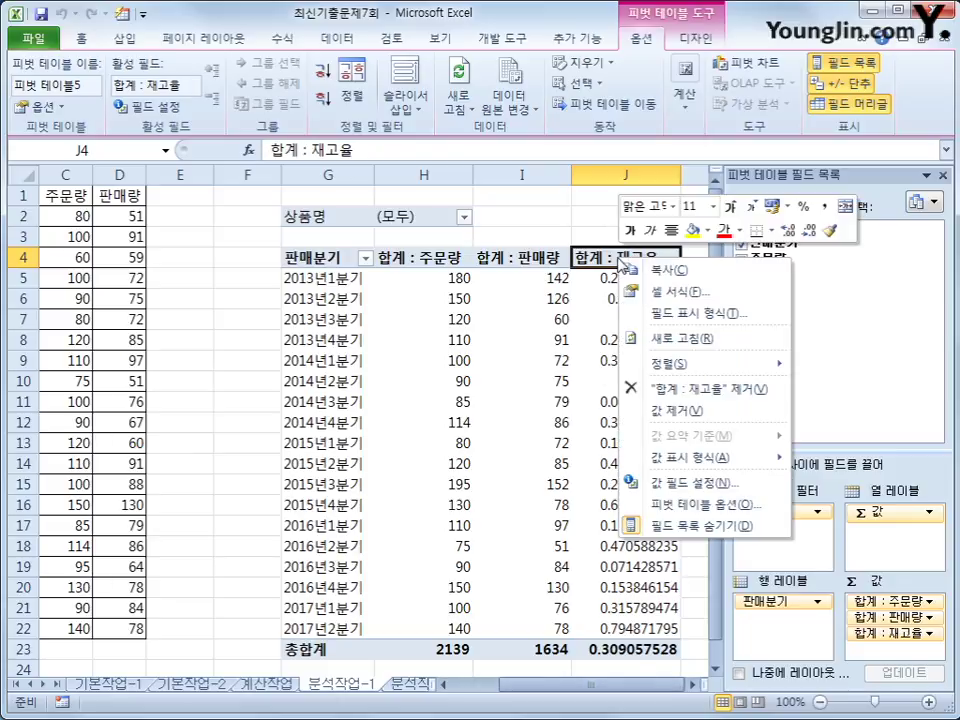
{"action": "left_click", "coordinate": [705, 316]}
{"action": "left_click_drag", "start_coordinate": [609, 125], "coordinate": [350, 162]}
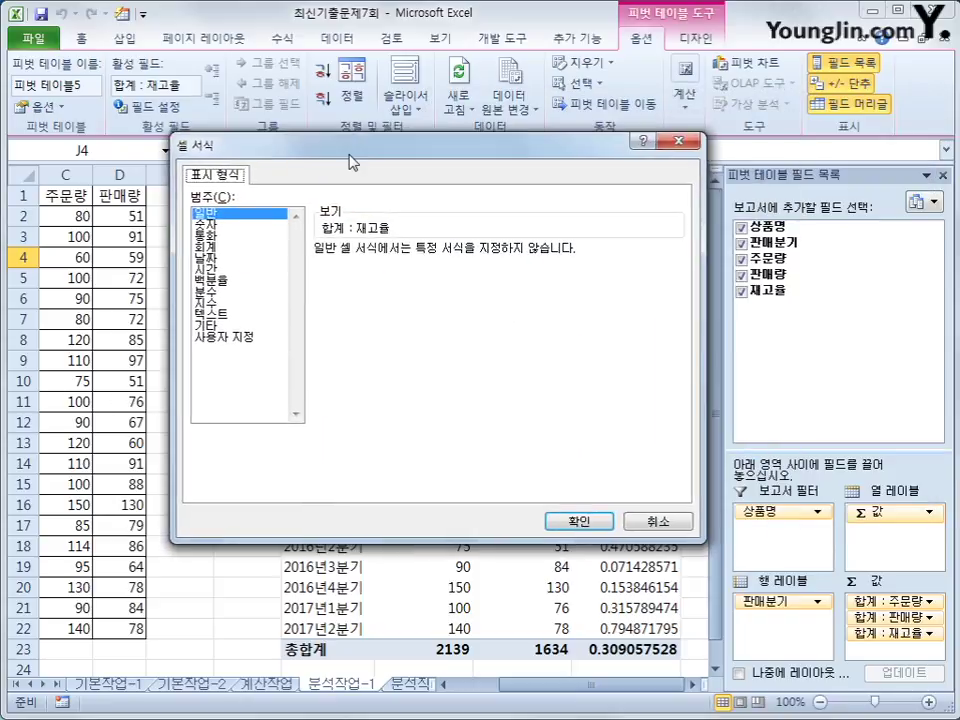
{"action": "left_click", "coordinate": [245, 281]}
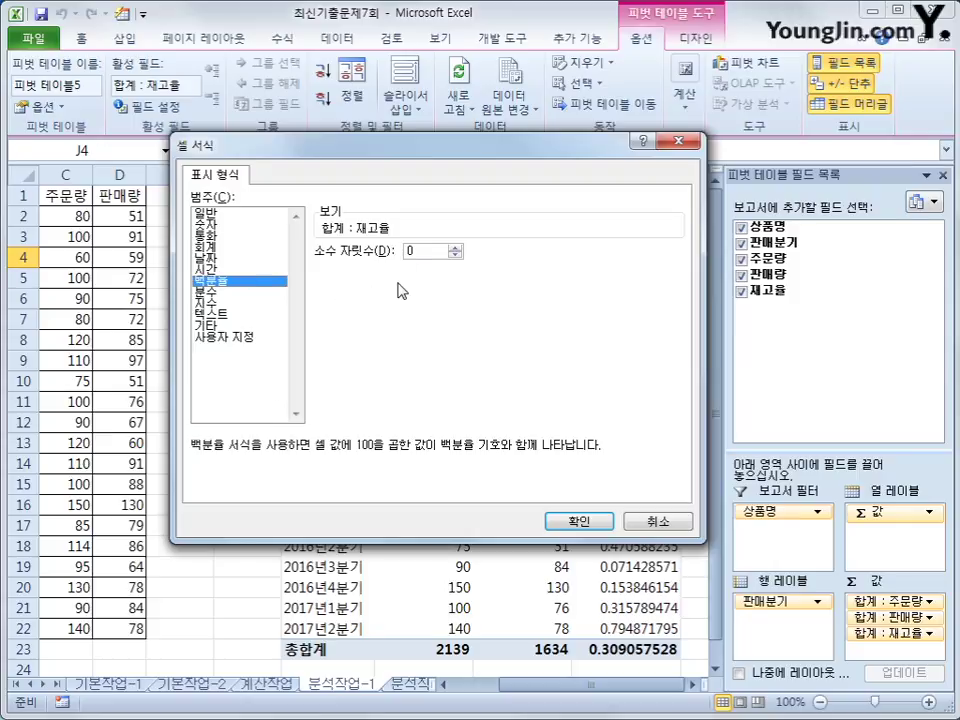
{"action": "left_click", "coordinate": [582, 521]}
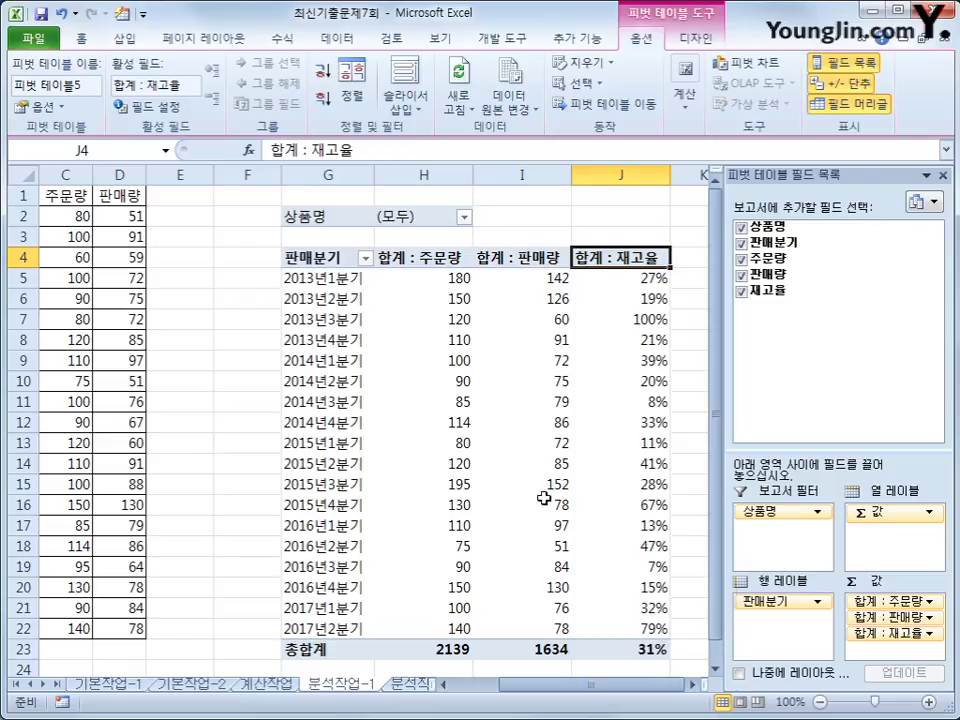
{"action": "left_click", "coordinate": [524, 263]}
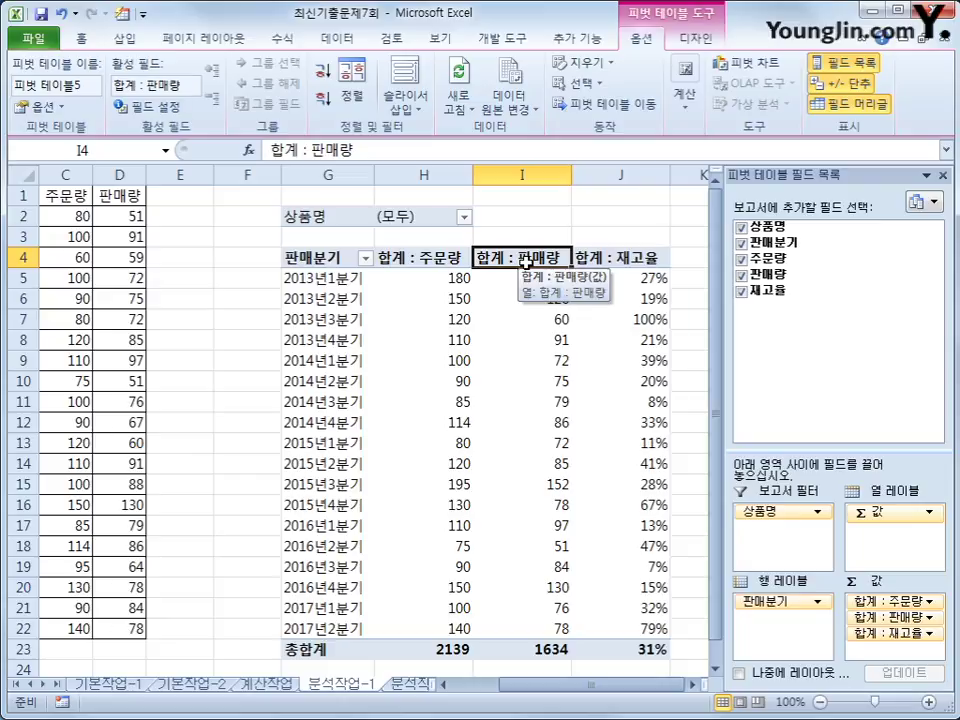
Step: Apply the custom format #,"박스" to the 판매량 sums, then undo it
{"action": "right_click", "coordinate": [526, 264]}
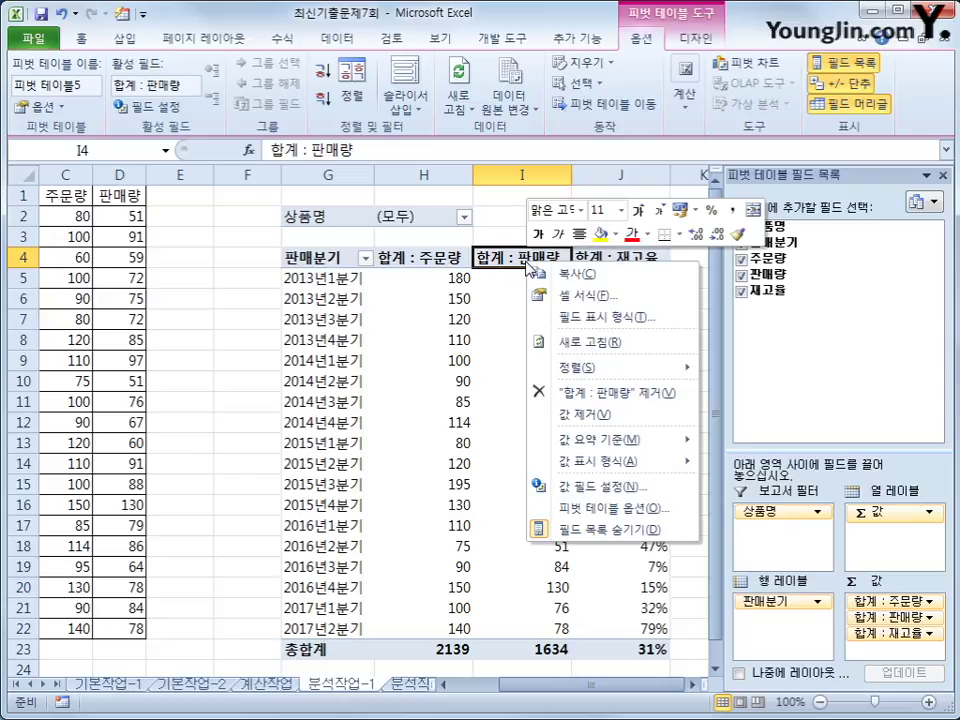
{"action": "left_click", "coordinate": [566, 317]}
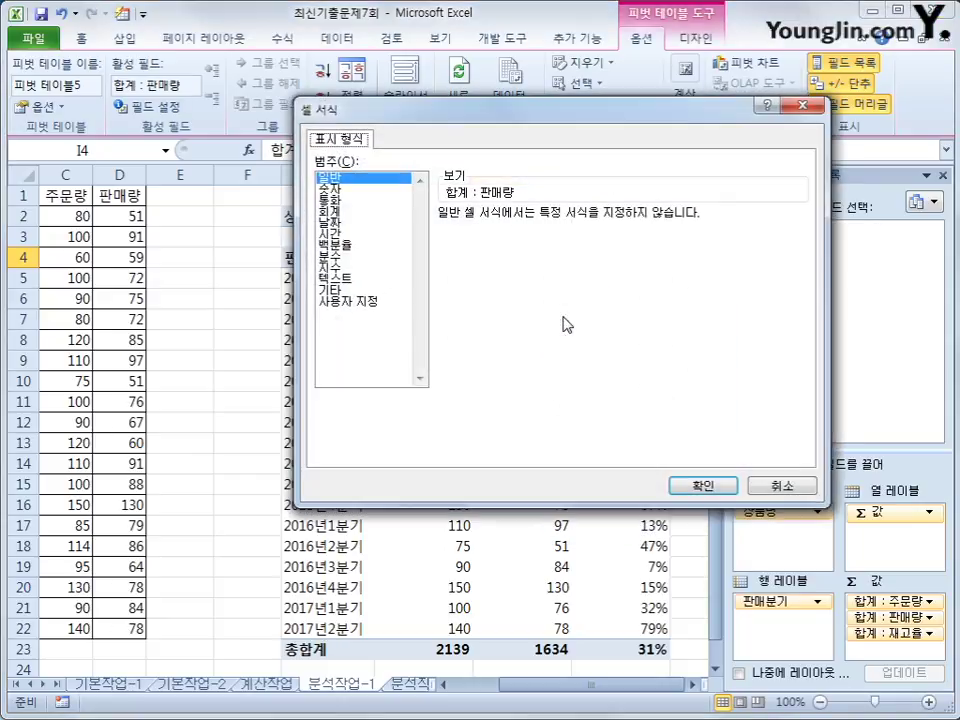
{"action": "left_click", "coordinate": [389, 303]}
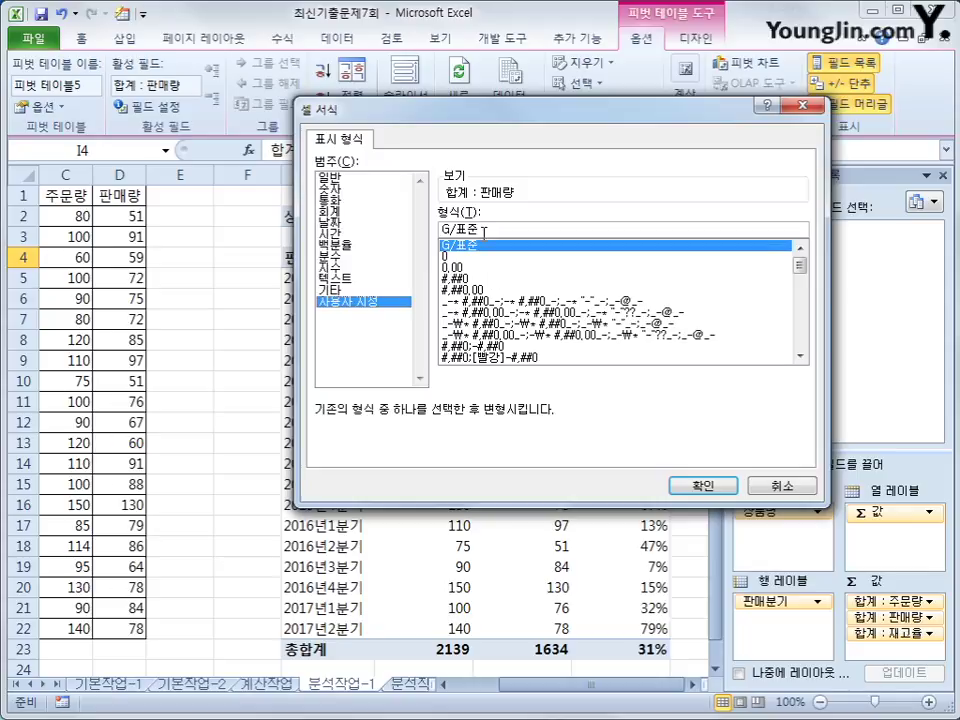
{"action": "key", "text": "Tab"}
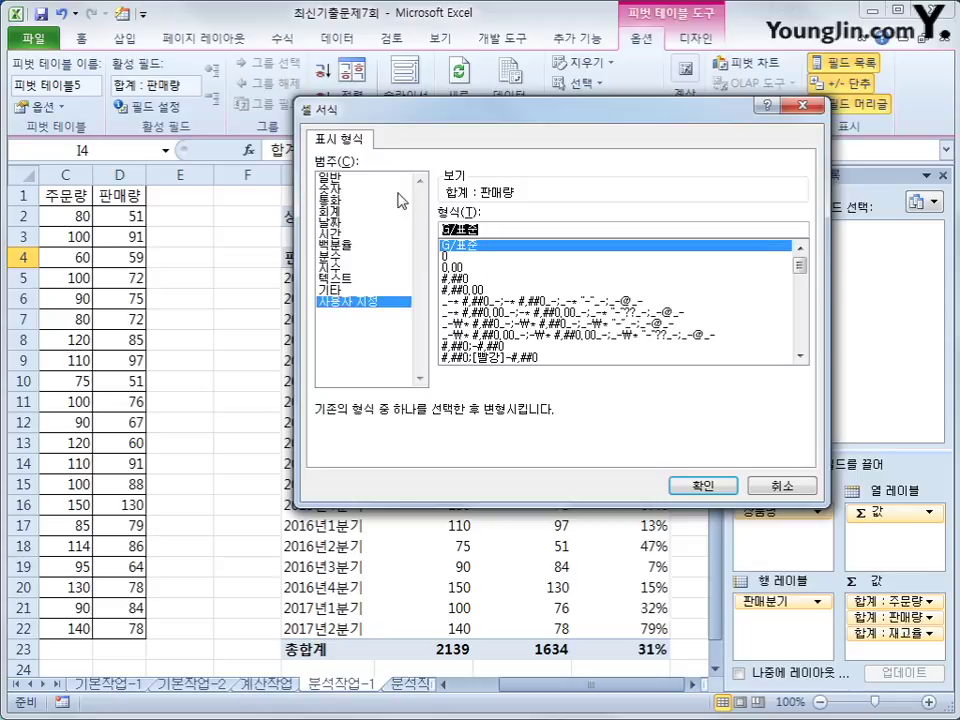
{"action": "type", "text": "#"}
{"action": "type", "text": ",\""}
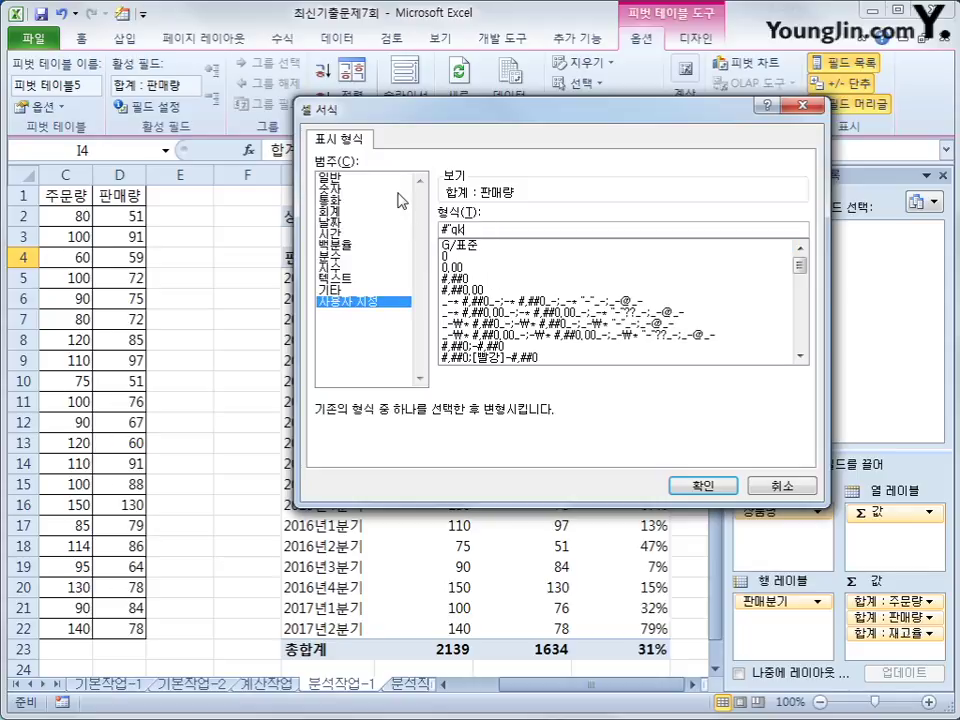
{"action": "type", "text": "박스\""}
{"action": "left_click", "coordinate": [718, 489]}
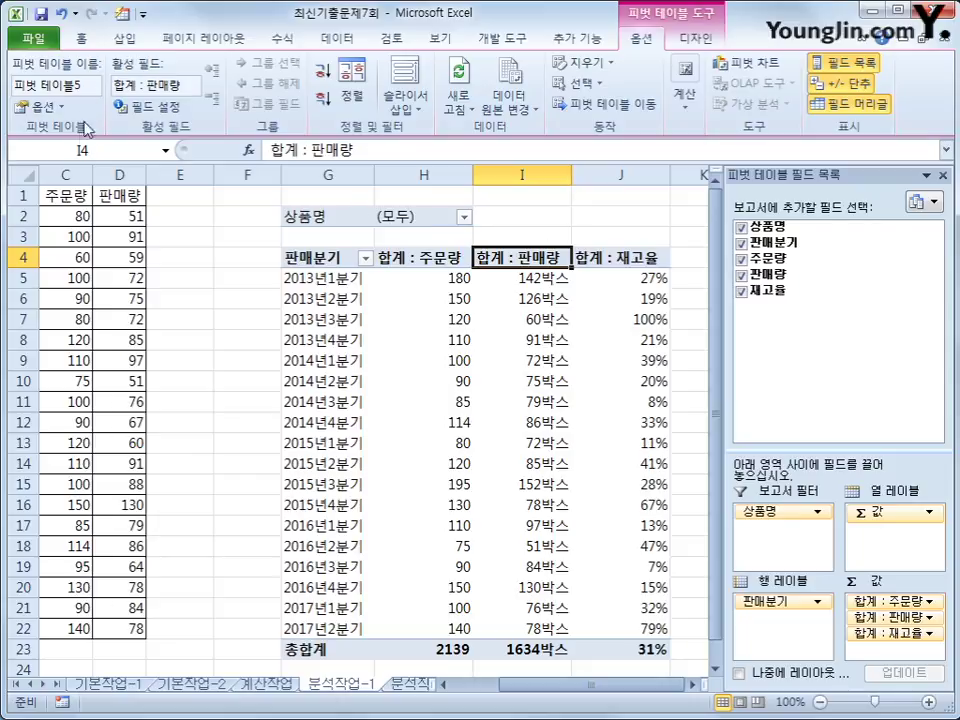
{"action": "left_click", "coordinate": [65, 18]}
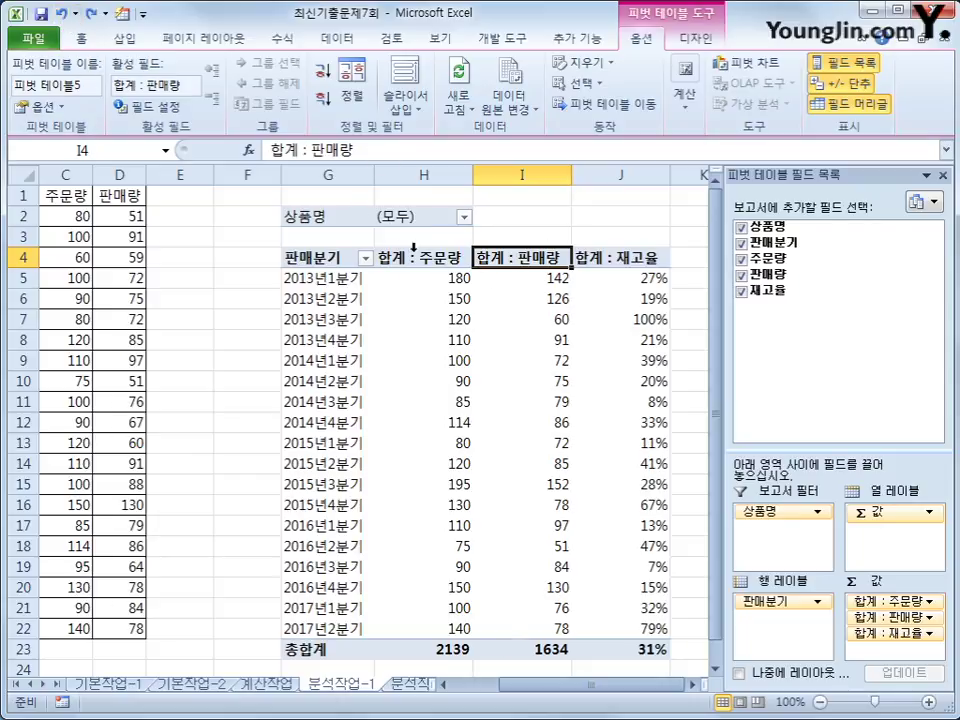
{"action": "left_click", "coordinate": [436, 268]}
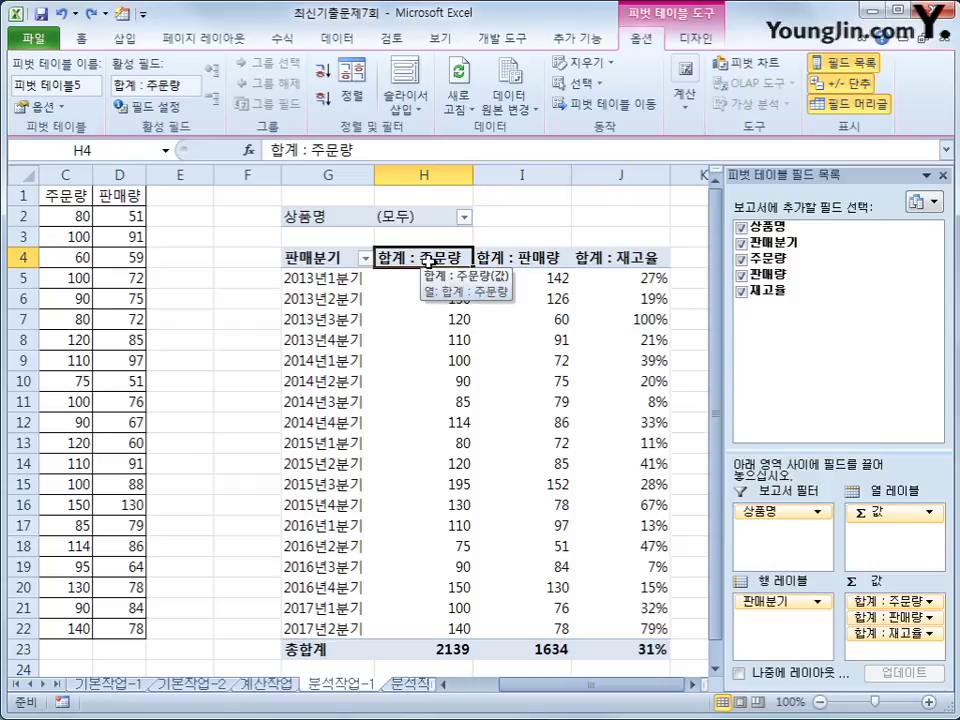
Step: Give the 합계 : 주문량 field the custom number format #박스, e.g. 180박스
{"action": "right_click", "coordinate": [428, 262]}
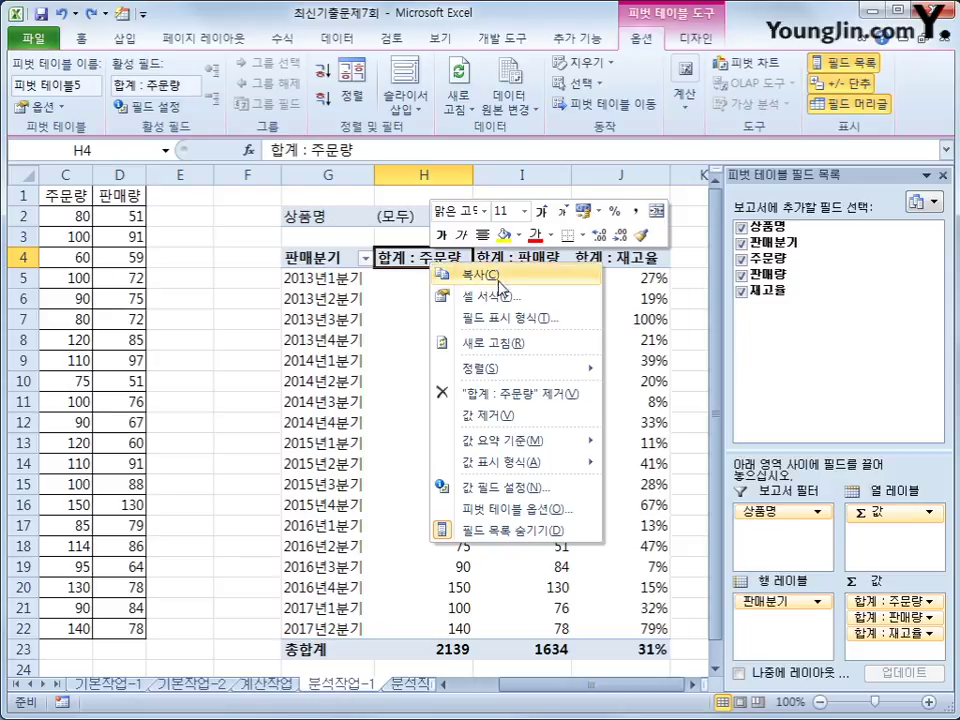
{"action": "left_click", "coordinate": [505, 318]}
{"action": "left_click", "coordinate": [318, 306]}
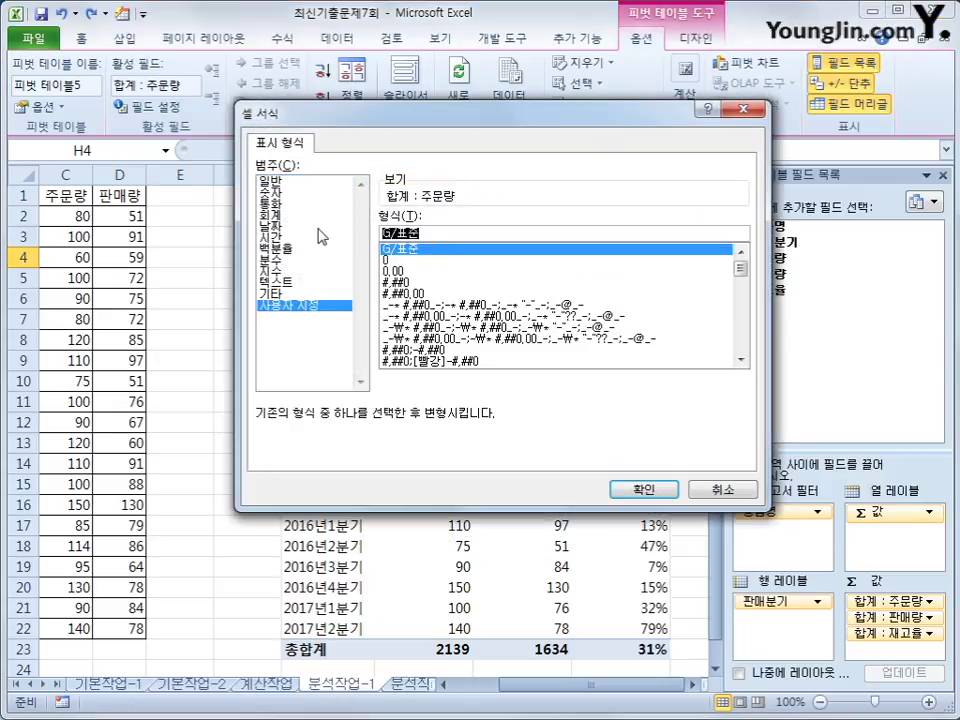
{"action": "type", "text": "#"}
{"action": "type", "text": ",##"}
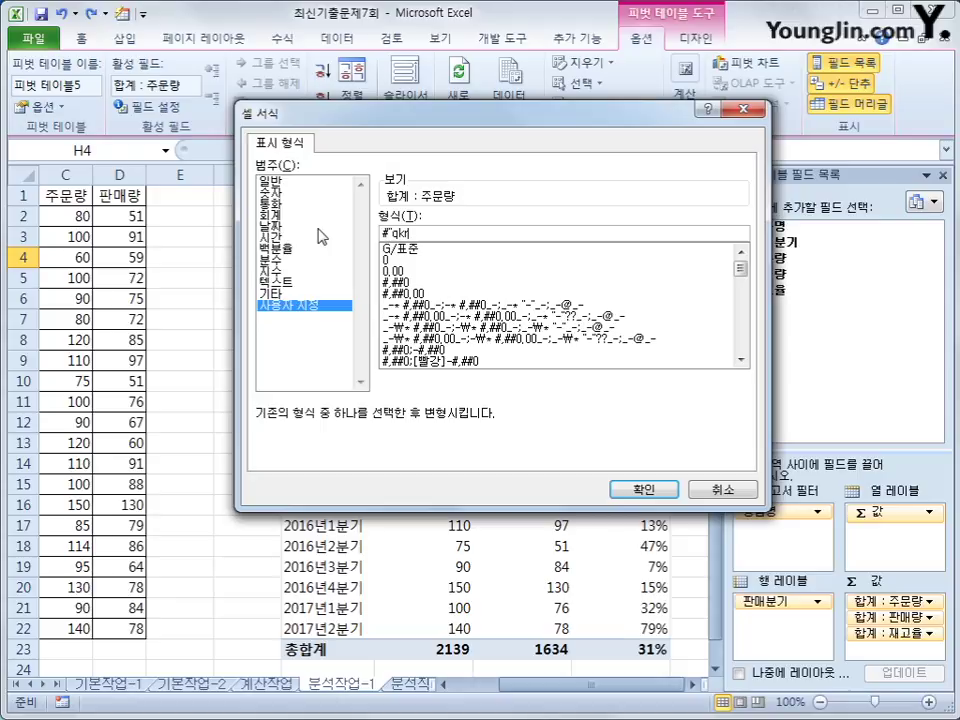
{"action": "key", "text": "BackSpace"}
{"action": "key", "text": "BackSpace"}
{"action": "key", "text": "BackSpace"}
{"action": "type", "text": "박스"}
{"action": "key", "text": "Return"}
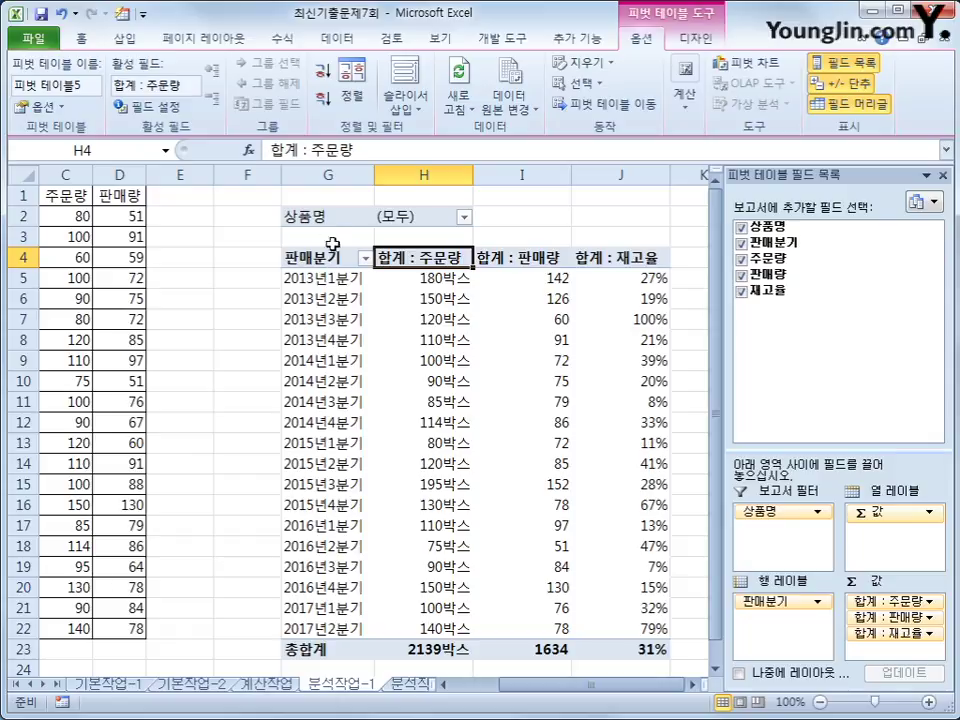
{"action": "left_click", "coordinate": [332, 281]}
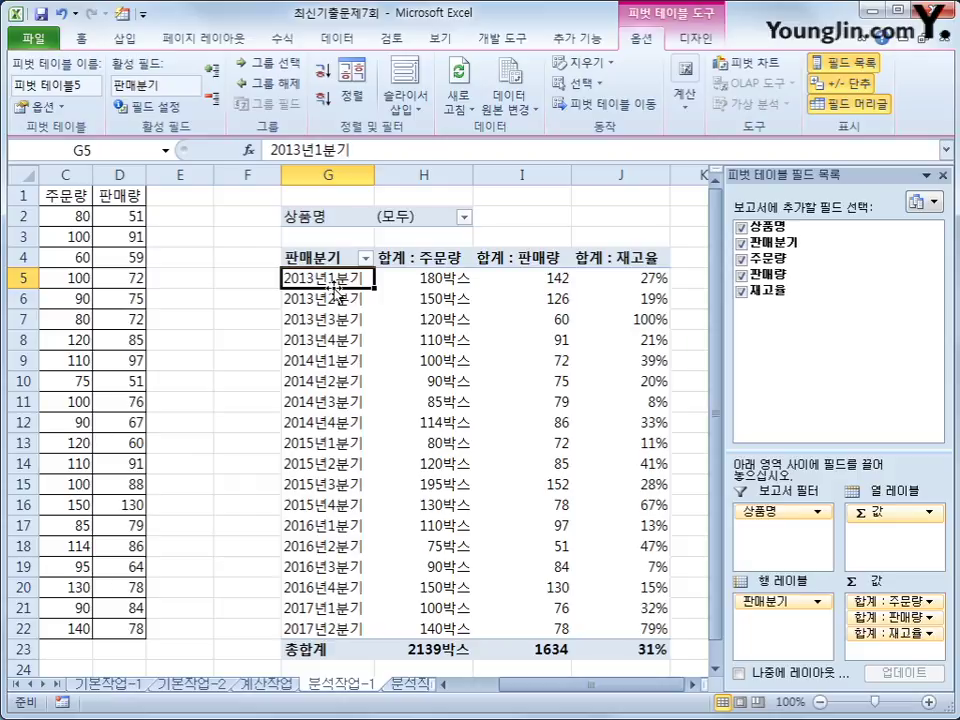
Step: Group the 2013 and 2014 quarter labels into 그룹1
{"action": "left_click_drag", "start_coordinate": [311, 276], "coordinate": [317, 422]}
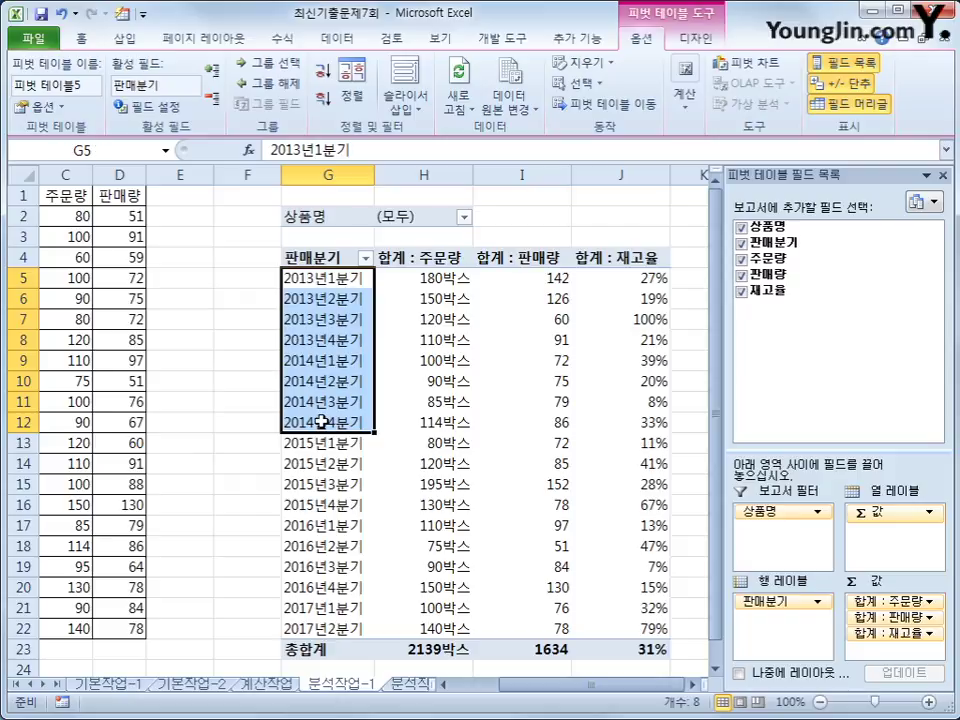
{"action": "right_click", "coordinate": [330, 362]}
{"action": "left_click", "coordinate": [412, 517]}
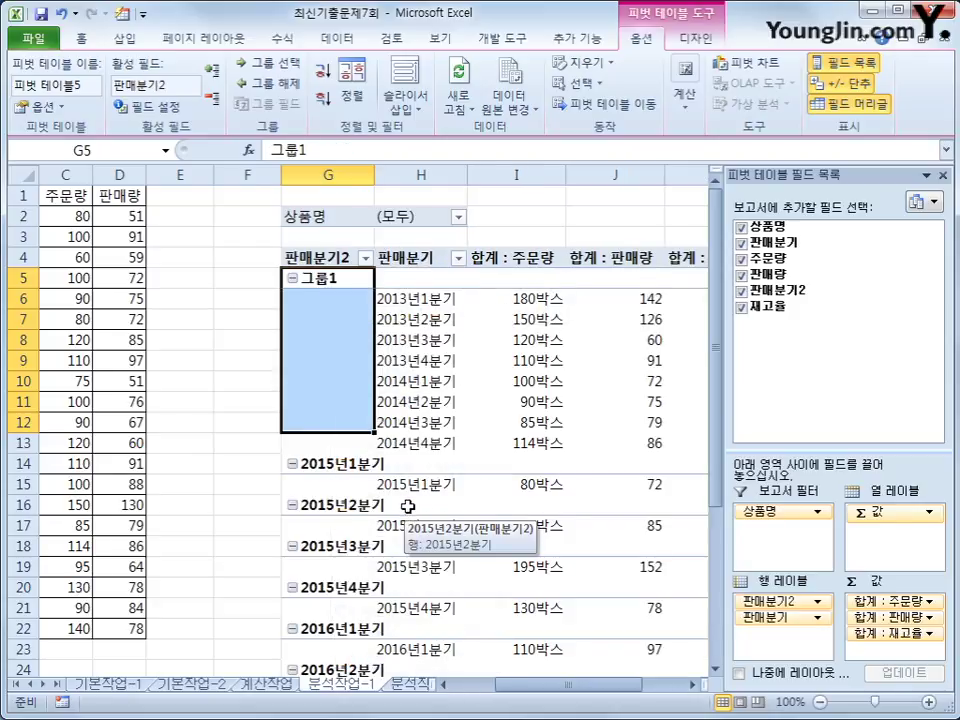
Step: Group the 2015 through 2017 quarter labels into 그룹2
{"action": "left_click", "coordinate": [359, 464]}
{"action": "left_click_drag", "start_coordinate": [359, 464], "coordinate": [330, 608]}
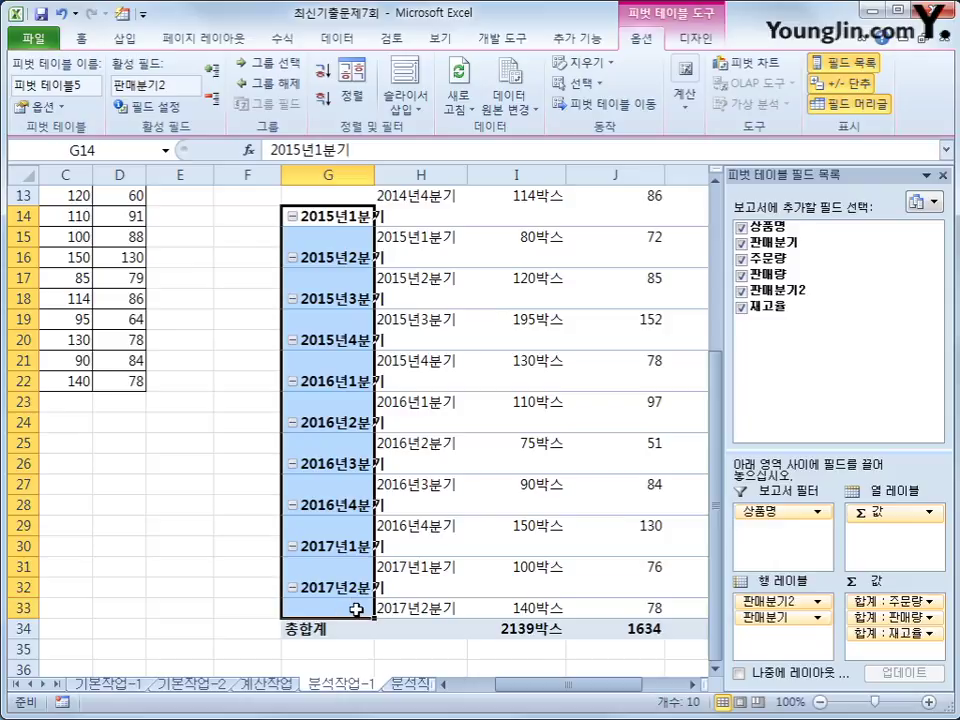
{"action": "right_click", "coordinate": [331, 406]}
{"action": "left_click", "coordinate": [416, 377]}
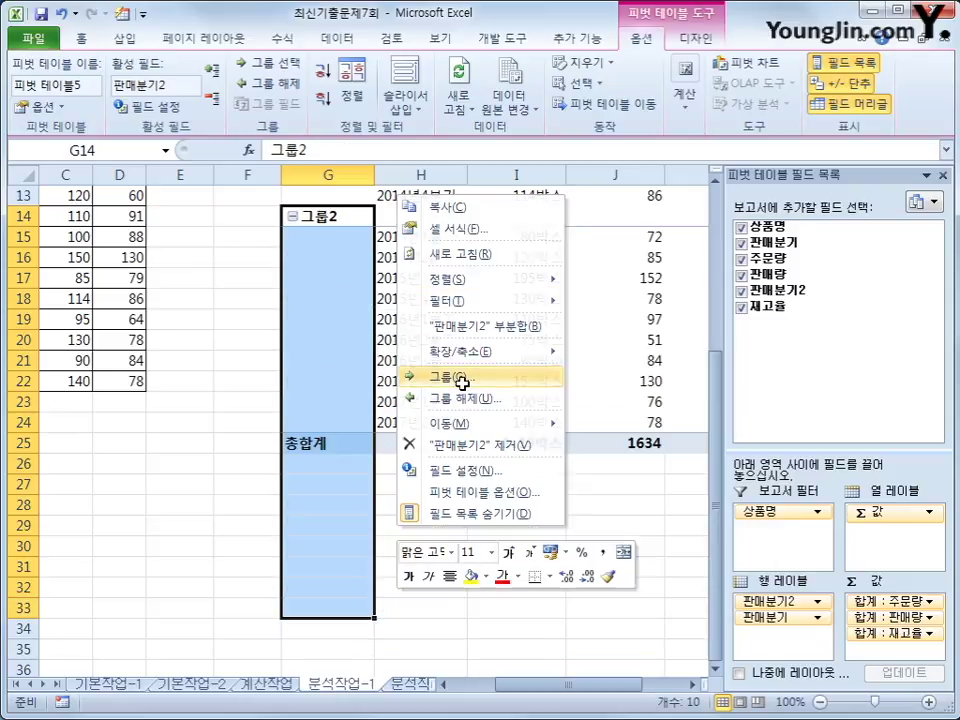
{"action": "left_click", "coordinate": [466, 551]}
{"action": "scroll", "coordinate": [457, 551], "scroll_direction": "up", "scroll_amount": 4}
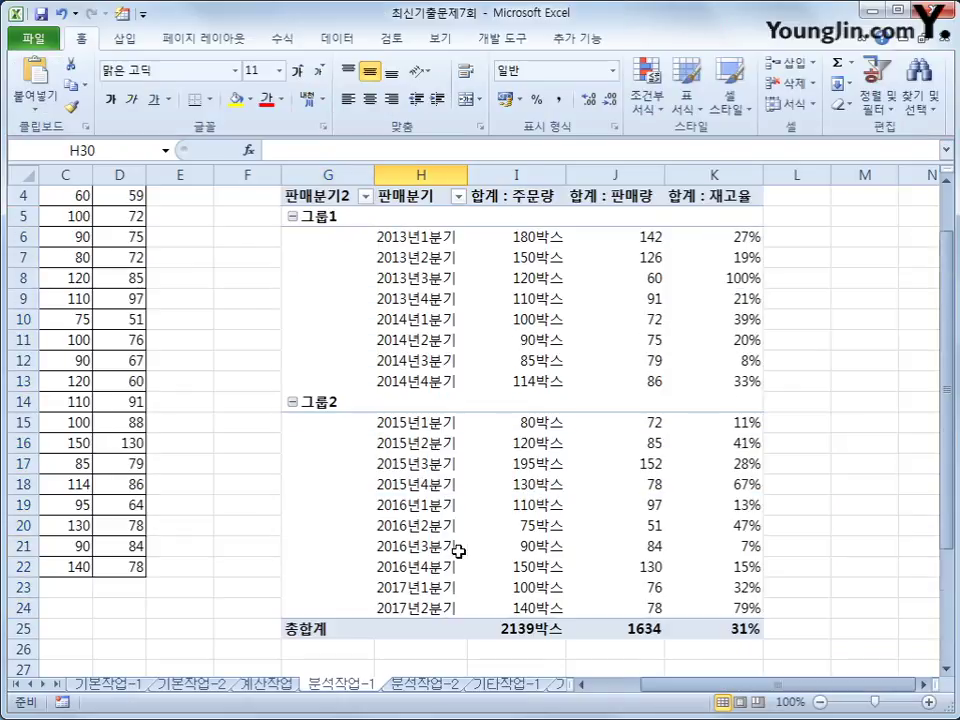
Step: Rename the 그룹1 header to 2013~2014년
{"action": "left_click", "coordinate": [312, 281]}
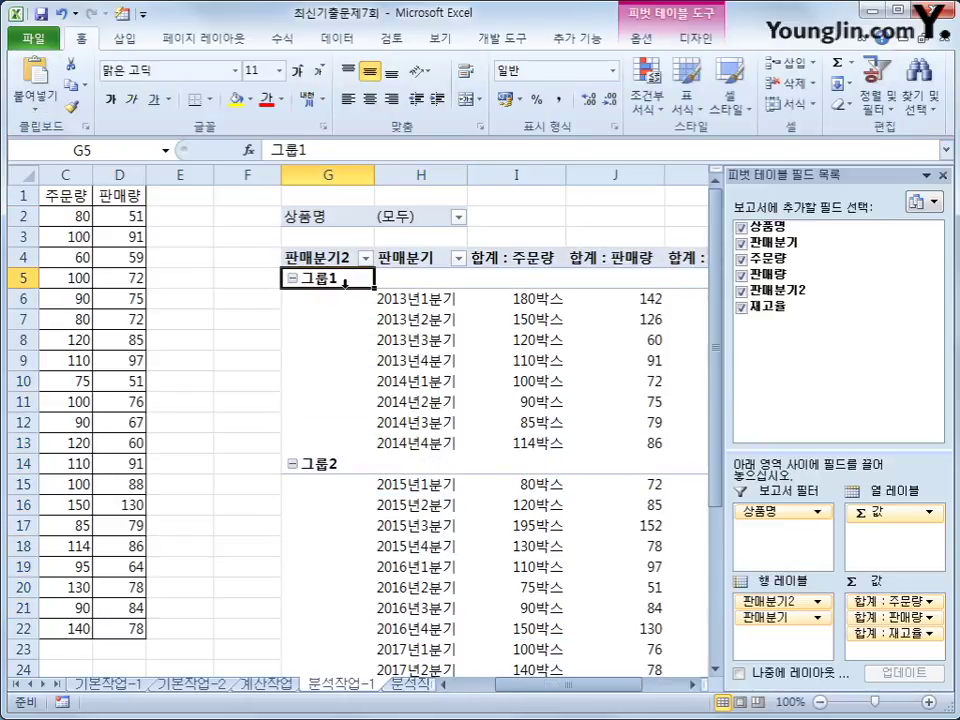
{"action": "type", "text": "2013"}
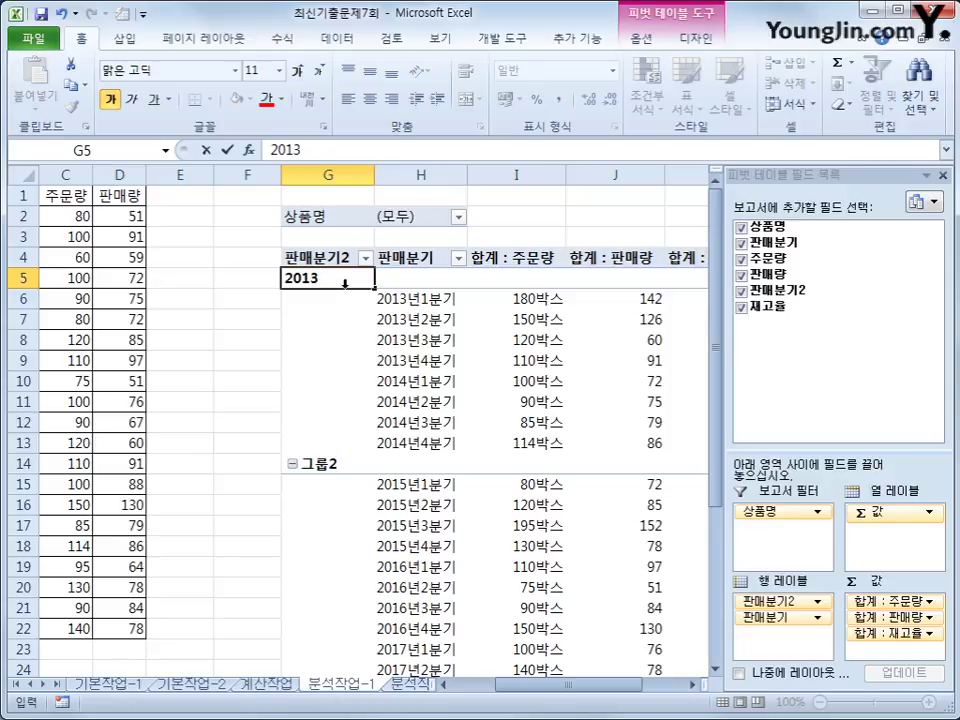
{"action": "type", "text": "~201"}
{"action": "type", "text": "4년"}
{"action": "key", "text": "Return"}
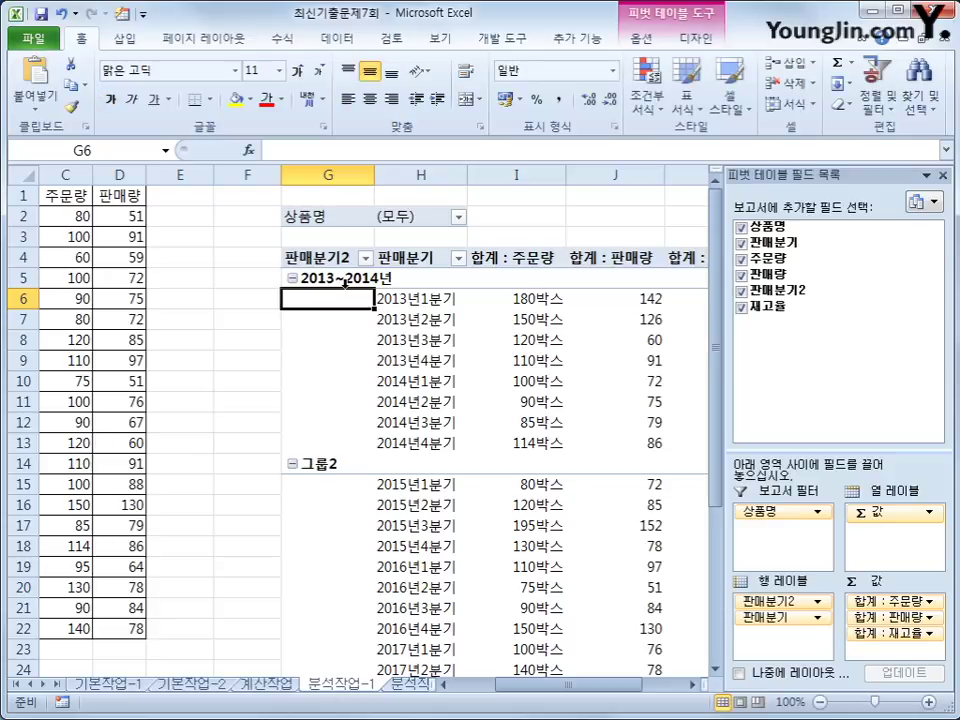
Step: Rename the 그룹2 header to 2015~2017년
{"action": "left_click", "coordinate": [325, 463]}
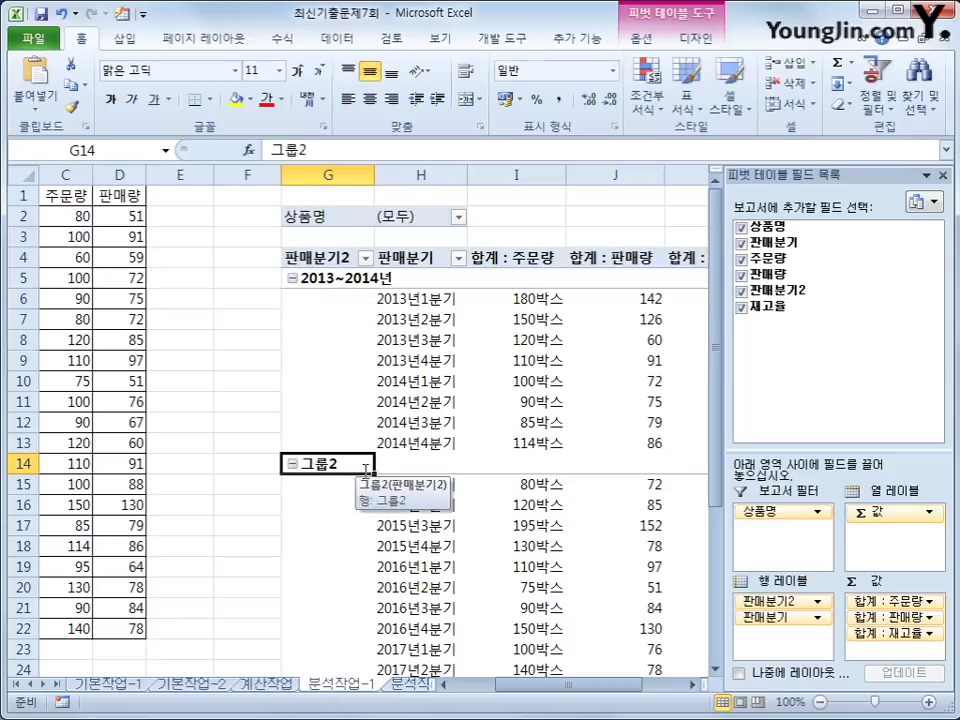
{"action": "type", "text": "2015"}
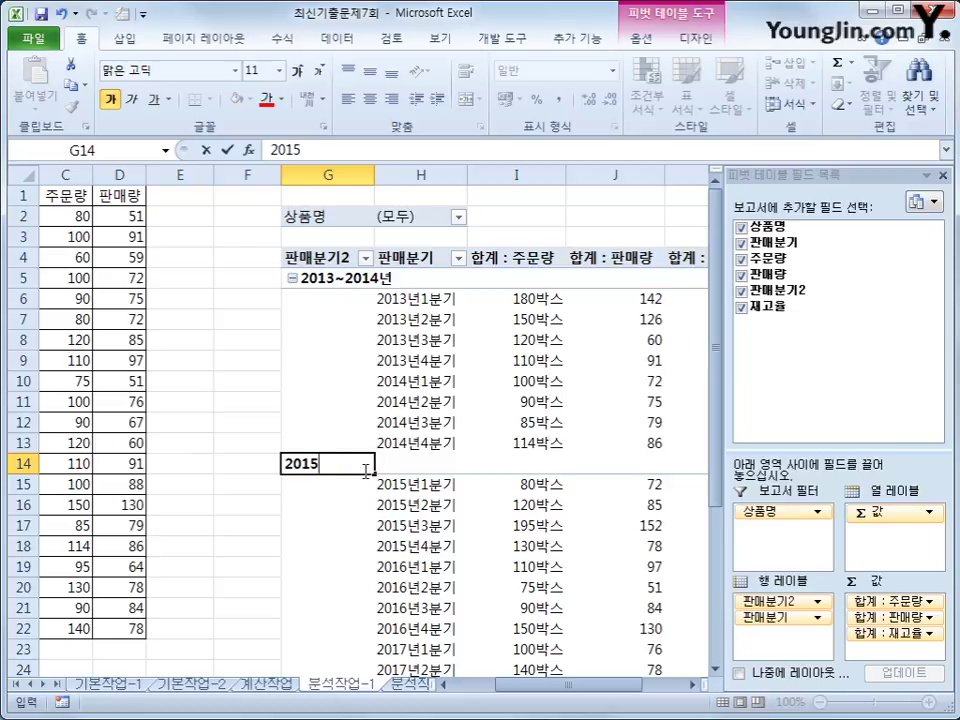
{"action": "type", "text": "~2016"}
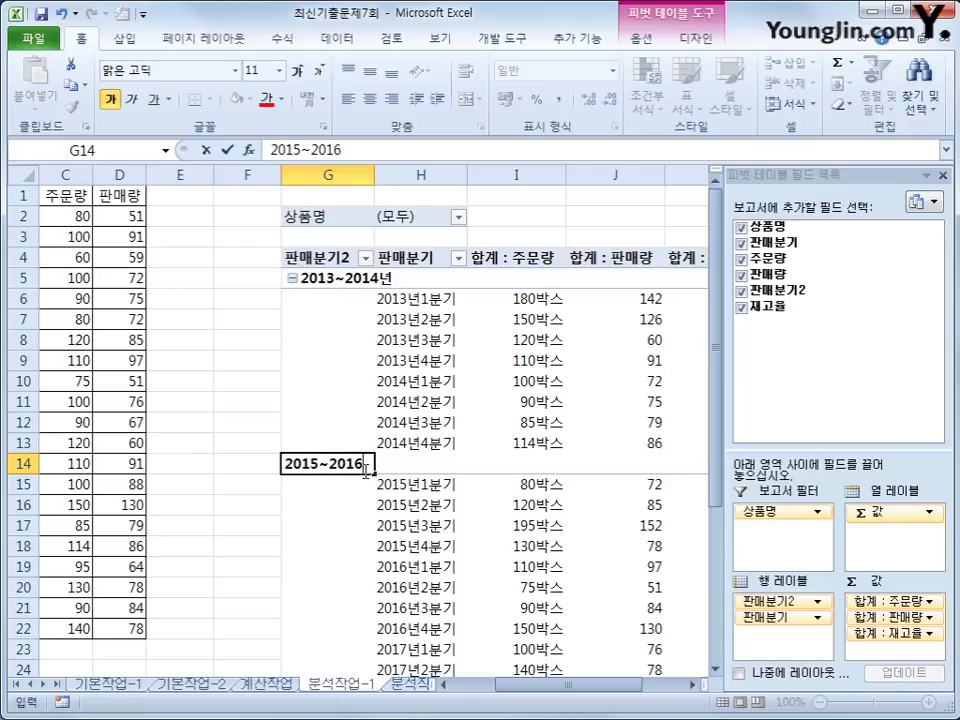
{"action": "key", "text": "BackSpace"}
{"action": "type", "text": "7년"}
{"action": "key", "text": "Return"}
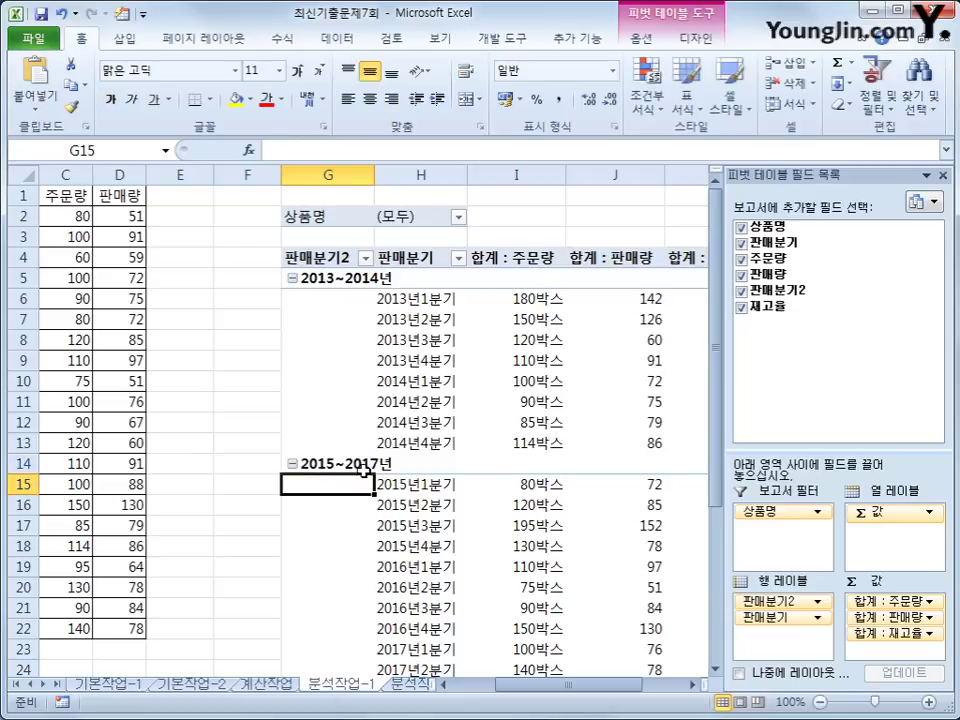
{"action": "left_click", "coordinate": [368, 466]}
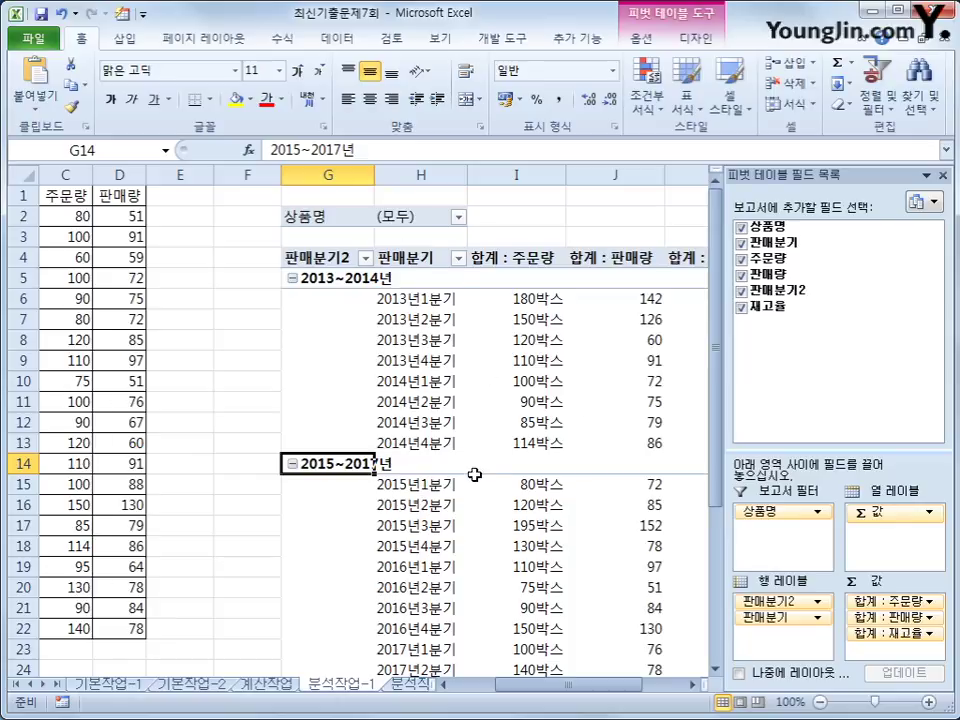
Step: Show all subtotals at the top of each group, then go to the 분석작업-2 sheet
{"action": "left_click", "coordinate": [704, 42]}
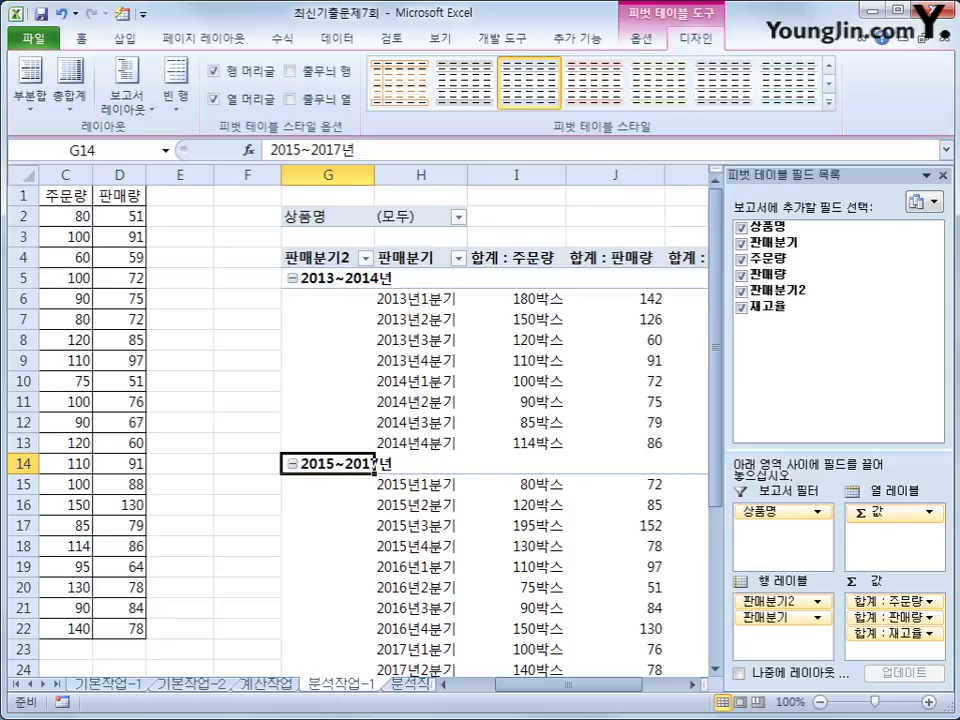
{"action": "left_click", "coordinate": [33, 102]}
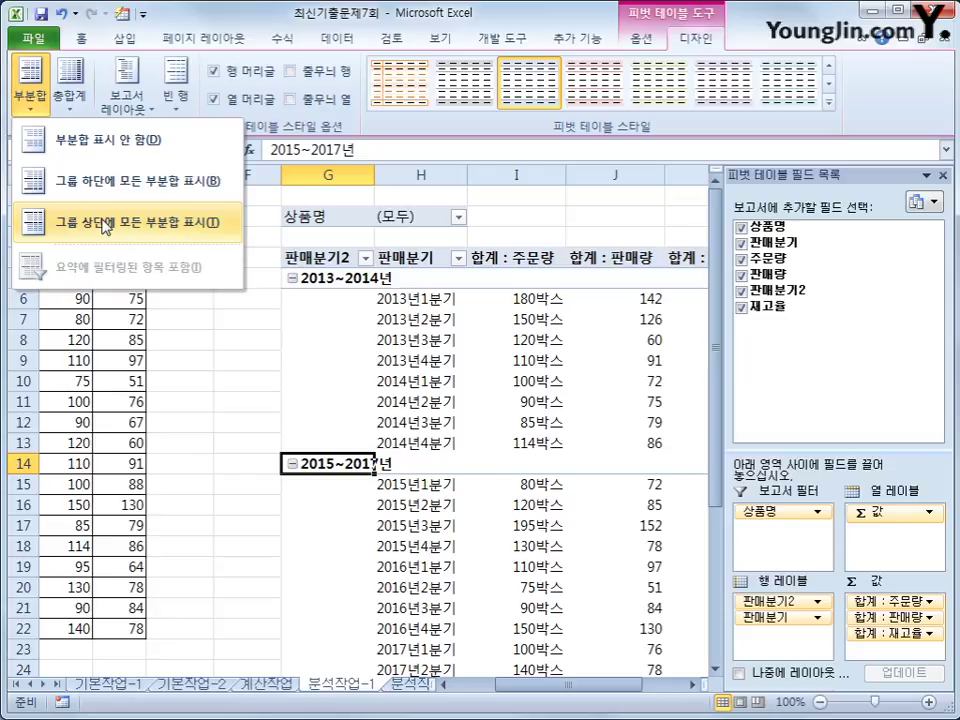
{"action": "left_click", "coordinate": [103, 222]}
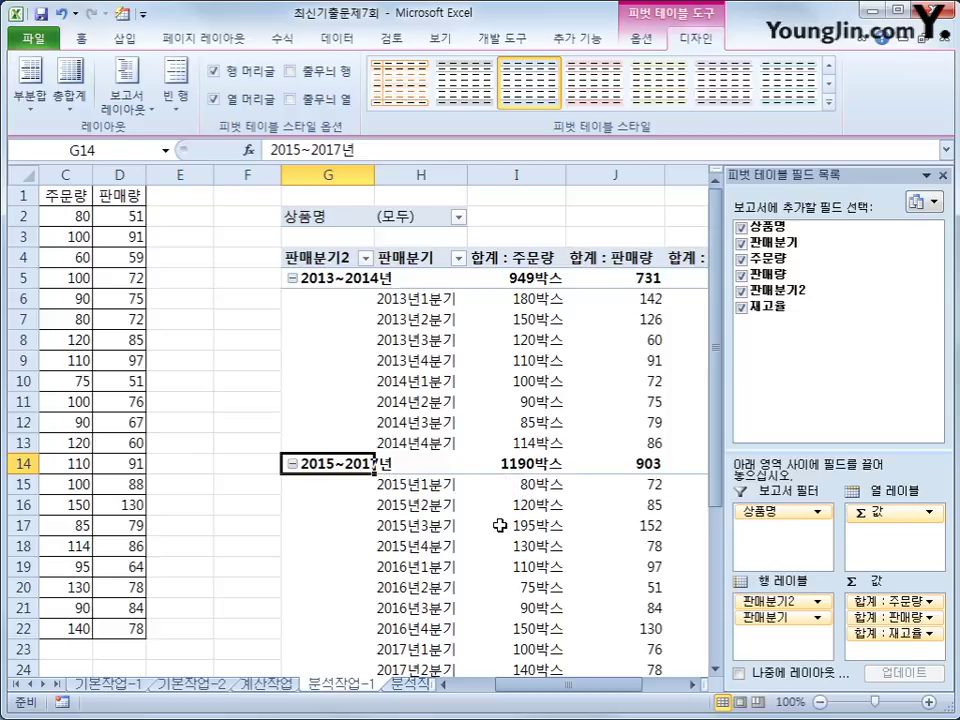
{"action": "left_click", "coordinate": [410, 685]}
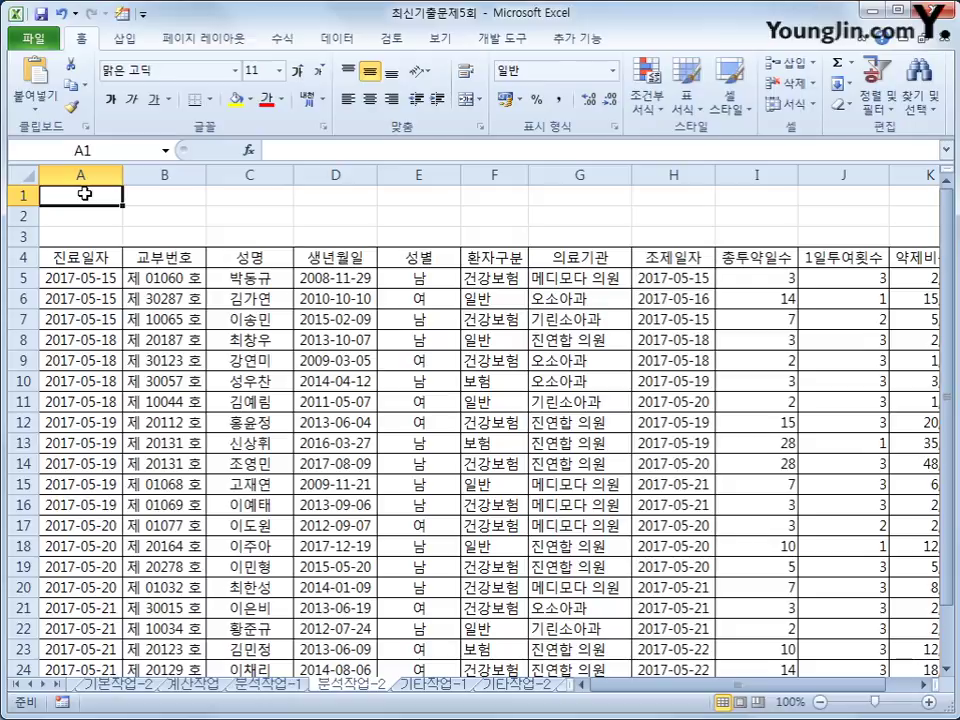
Step: Begin recording a new macro, then select the 약제비총액 header cell K4
{"action": "left_click", "coordinate": [515, 38]}
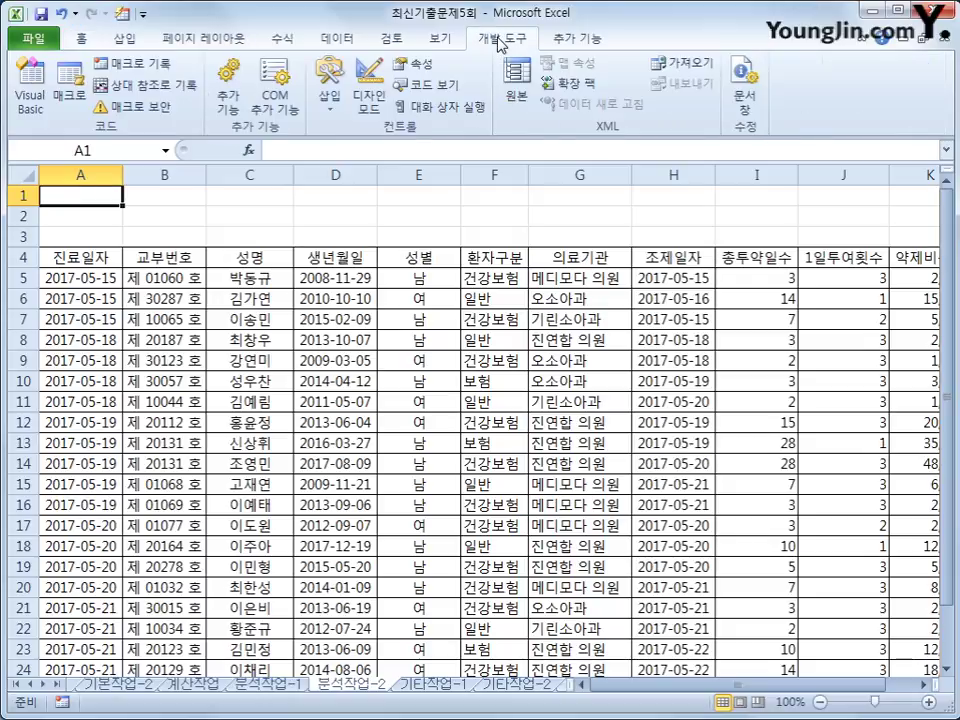
{"action": "left_click", "coordinate": [128, 66]}
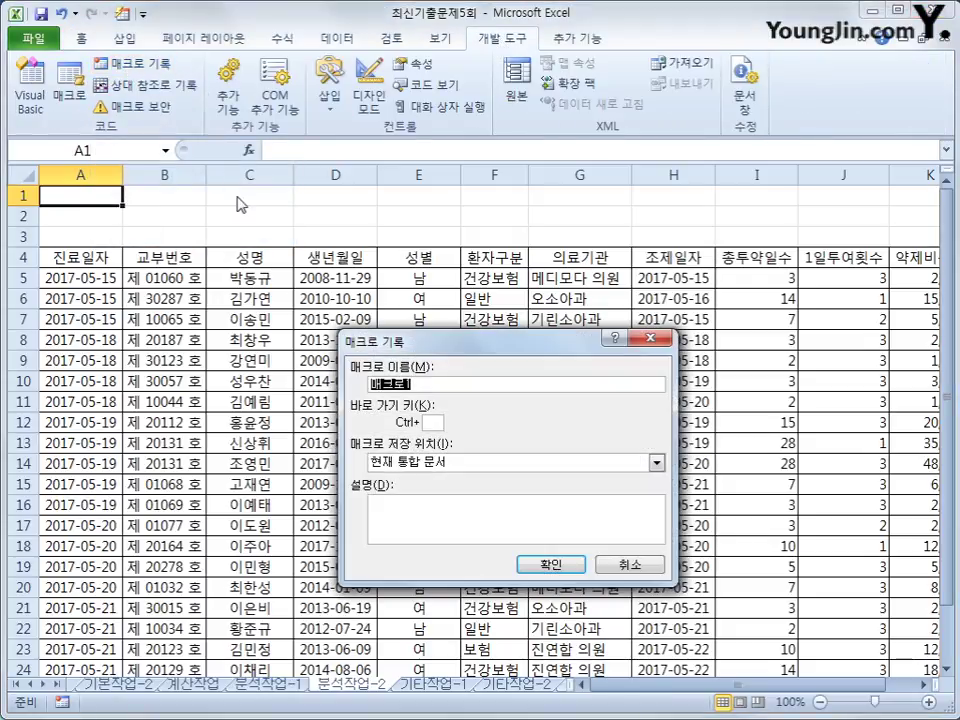
{"action": "type", "text": "섯"}
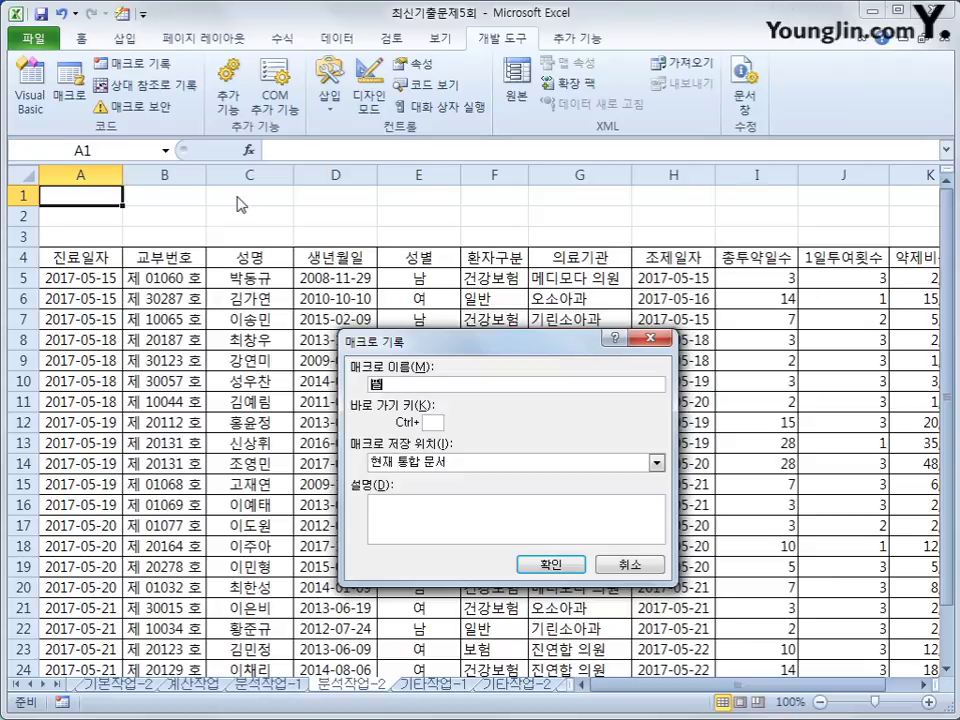
{"action": "key", "text": "Return"}
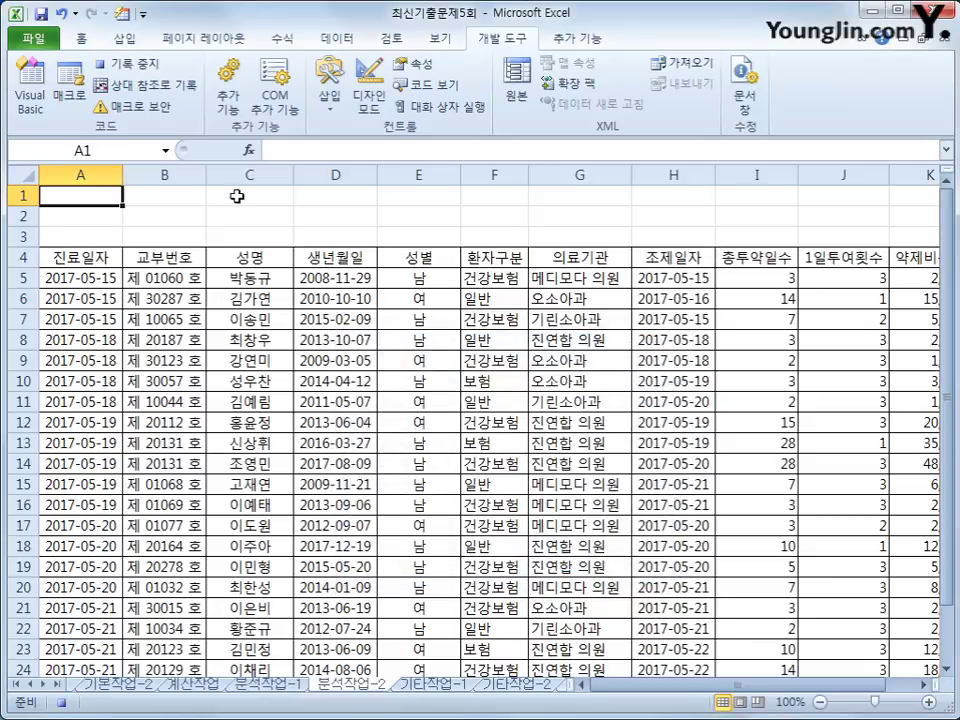
{"action": "left_click", "coordinate": [905, 262]}
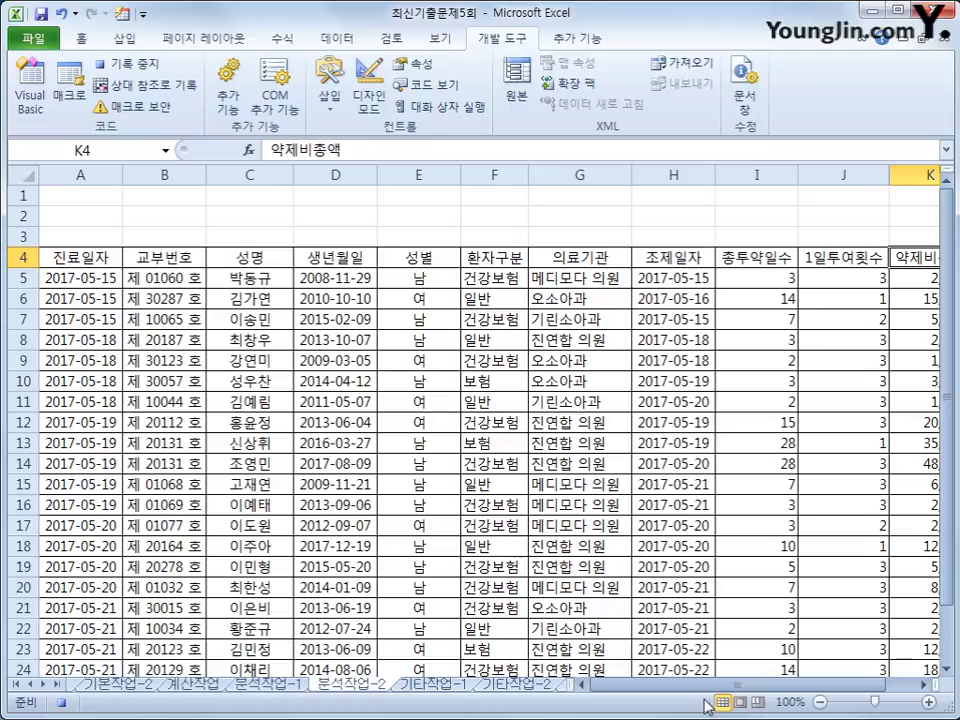
{"action": "left_click_drag", "start_coordinate": [711, 688], "coordinate": [722, 688]}
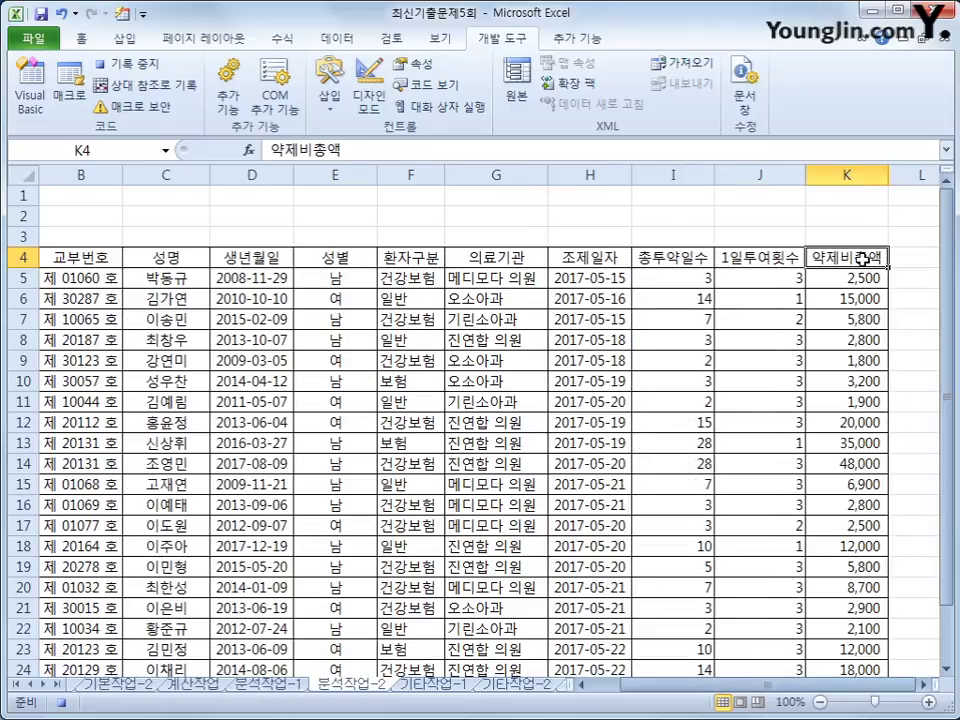
Step: Sort the table by 약제비총액 largest first and turn on header filters
{"action": "left_click", "coordinate": [354, 38]}
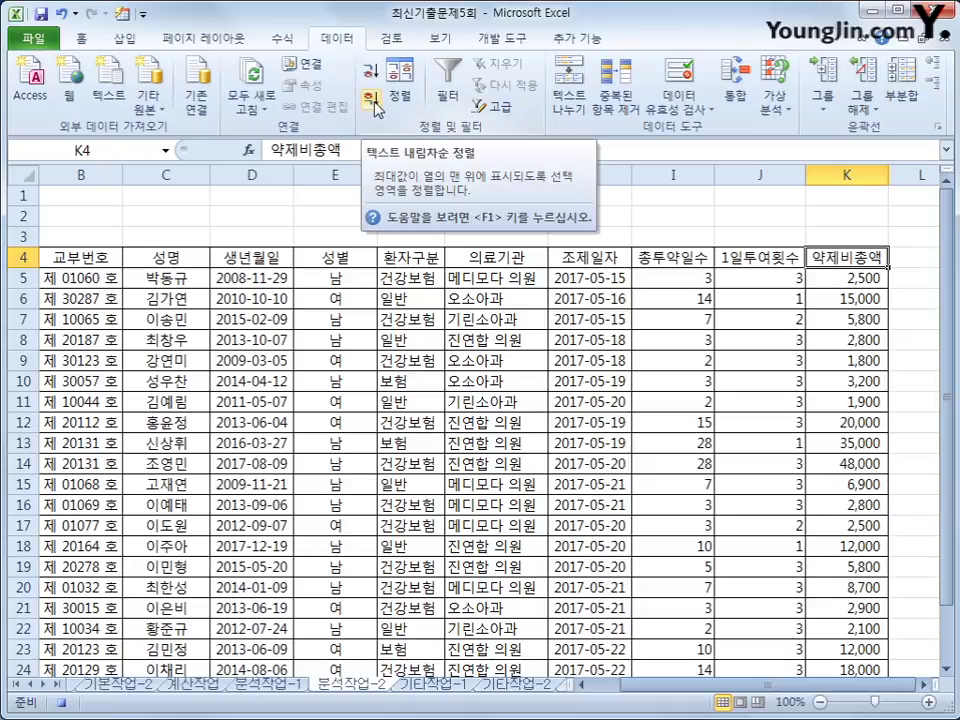
{"action": "left_click", "coordinate": [377, 108]}
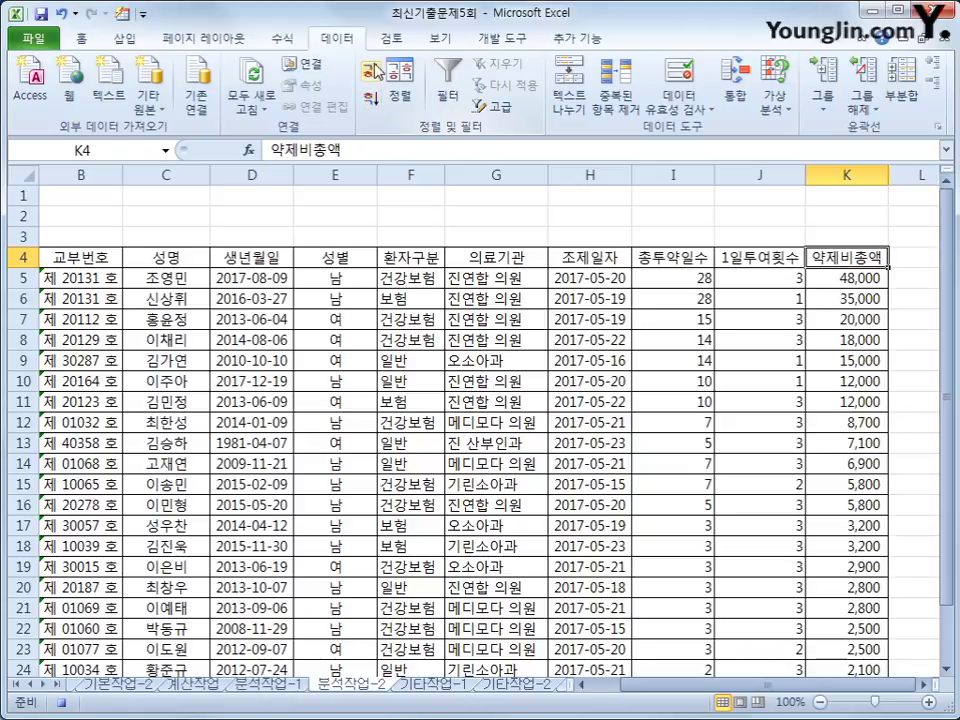
{"action": "left_click", "coordinate": [449, 90]}
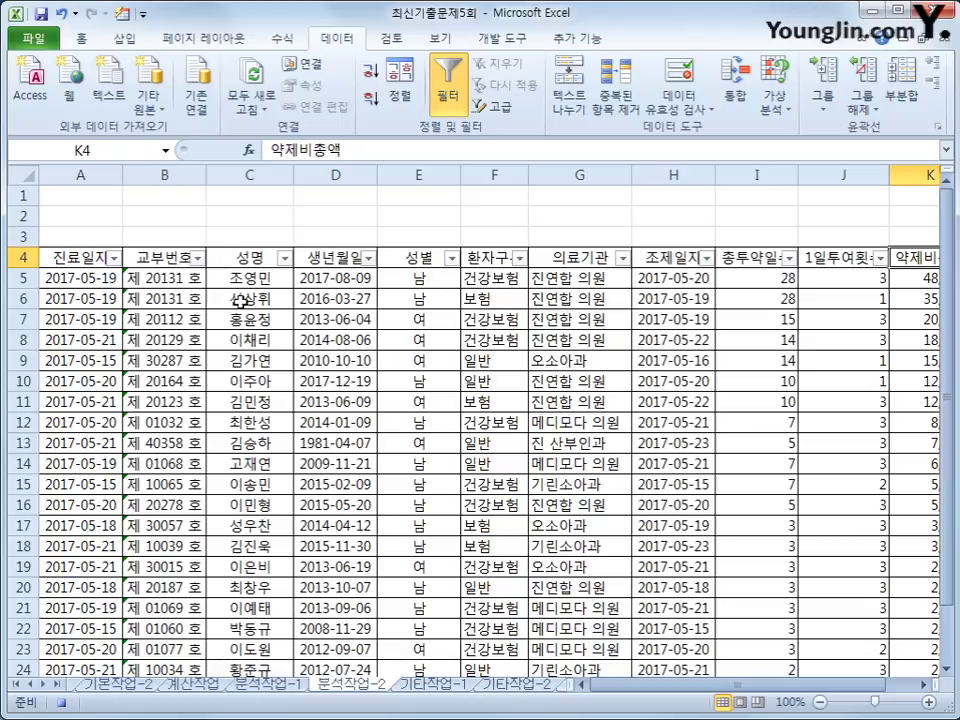
Step: Filter 환자구분 to only 건강보험, then stop the macro recording
{"action": "left_click", "coordinate": [520, 258]}
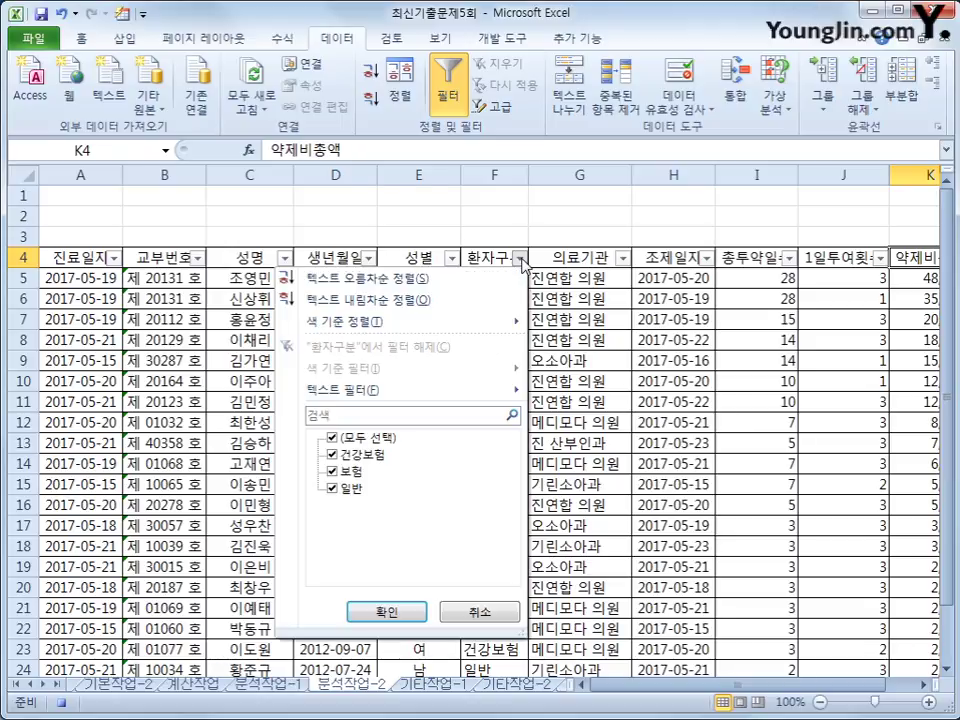
{"action": "left_click", "coordinate": [375, 439]}
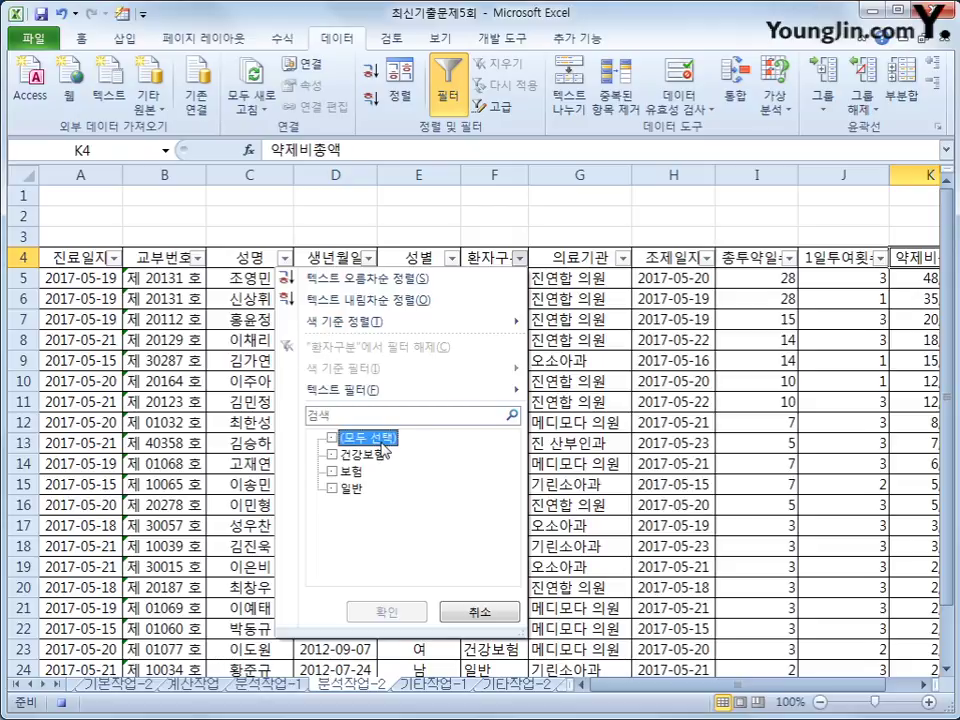
{"action": "left_click", "coordinate": [379, 456]}
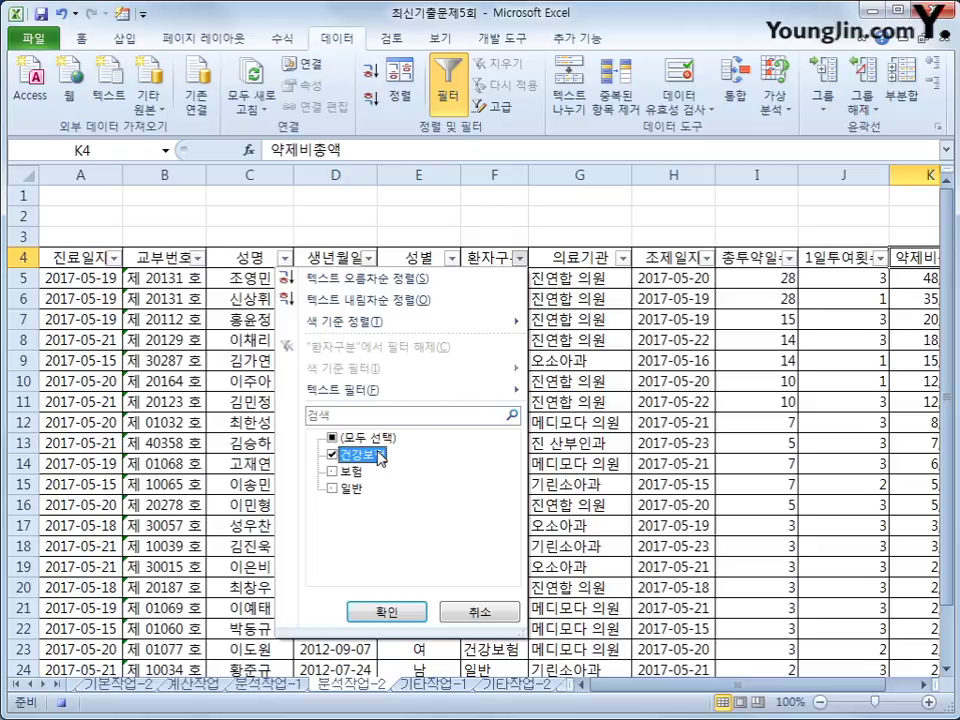
{"action": "left_click", "coordinate": [387, 612]}
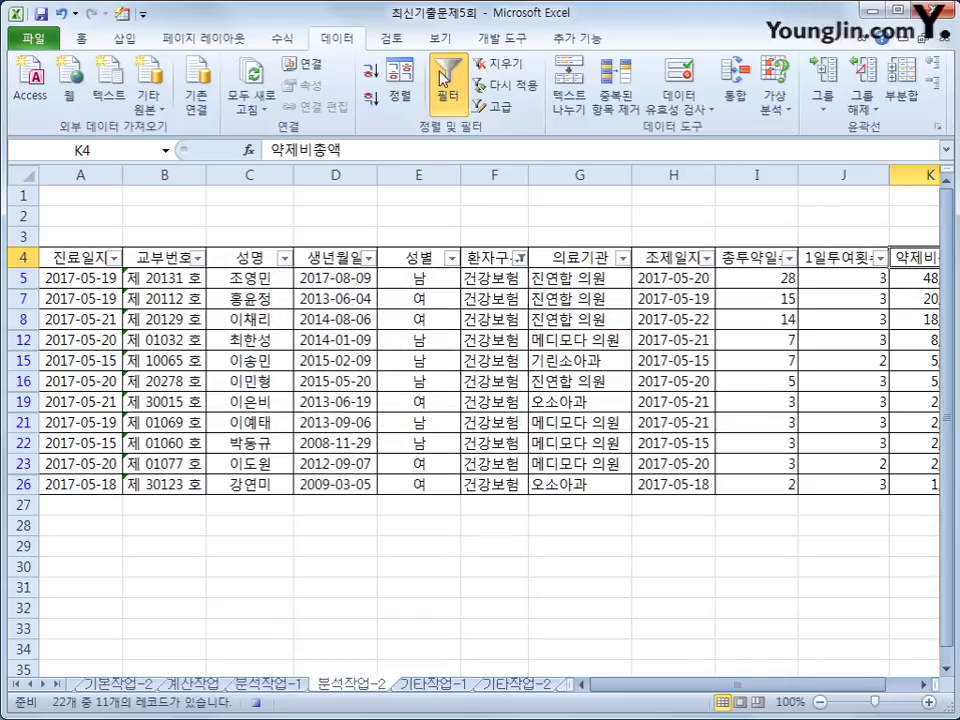
{"action": "left_click", "coordinate": [496, 40]}
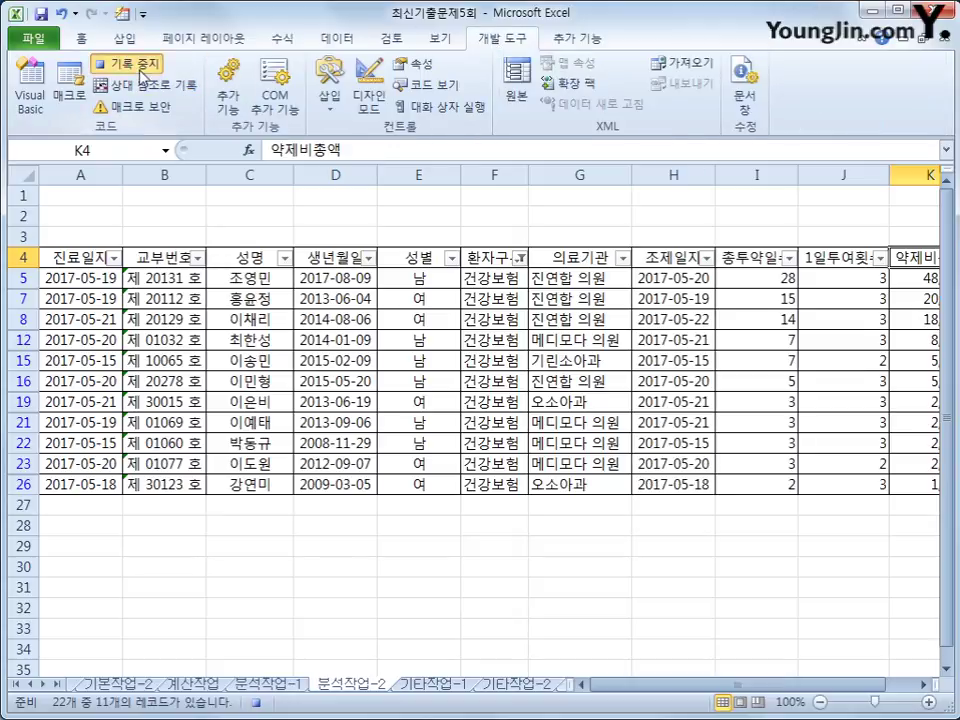
{"action": "left_click", "coordinate": [125, 63]}
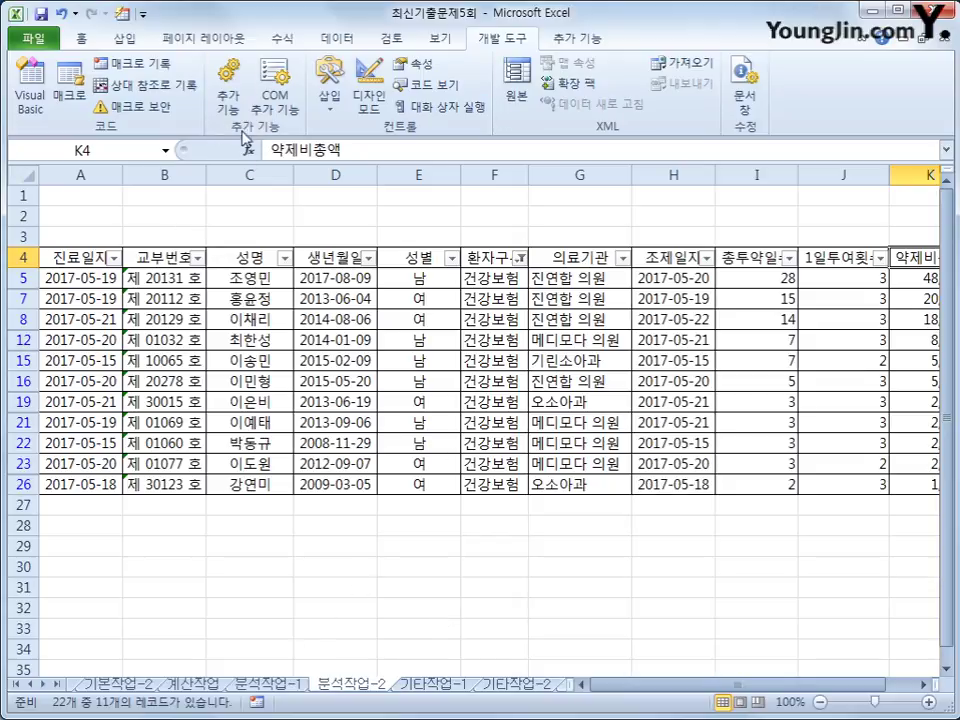
Step: Draw a form button over I1:J2, assign it the 필터 macro, and caption it 필터 실행
{"action": "left_click", "coordinate": [327, 108]}
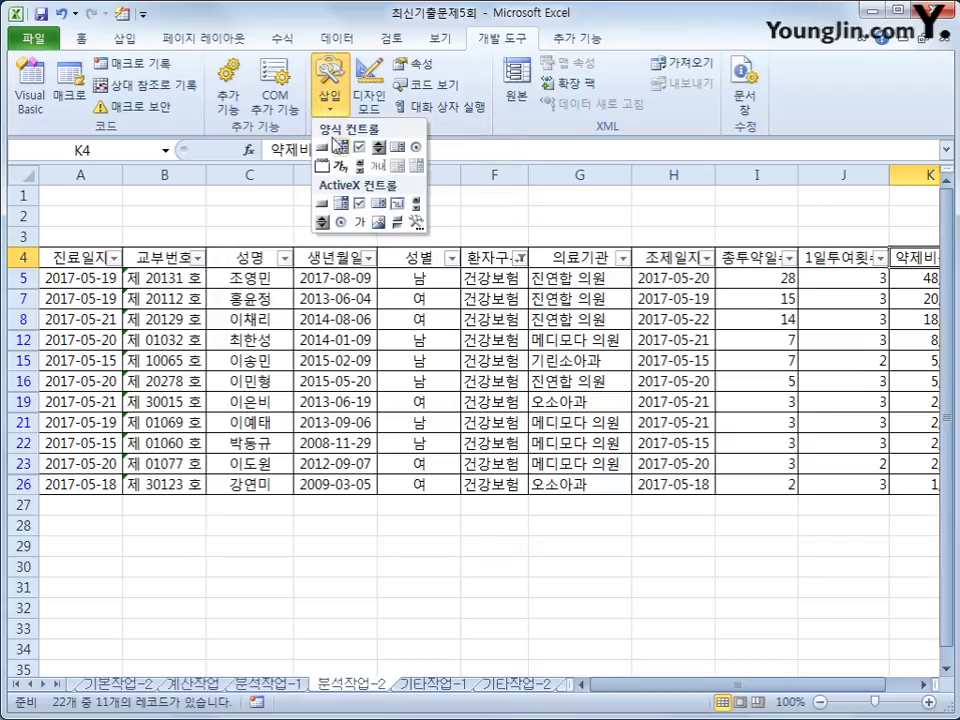
{"action": "left_click", "coordinate": [322, 147]}
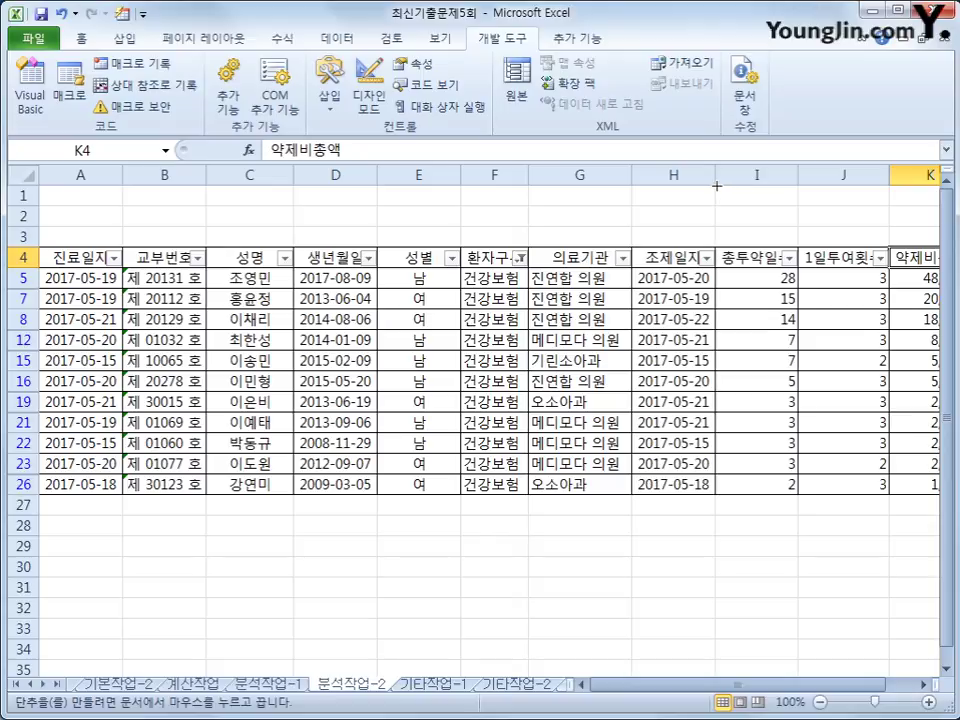
{"action": "left_click_drag", "start_coordinate": [716, 186], "coordinate": [859, 226]}
{"action": "left_click", "coordinate": [350, 369]}
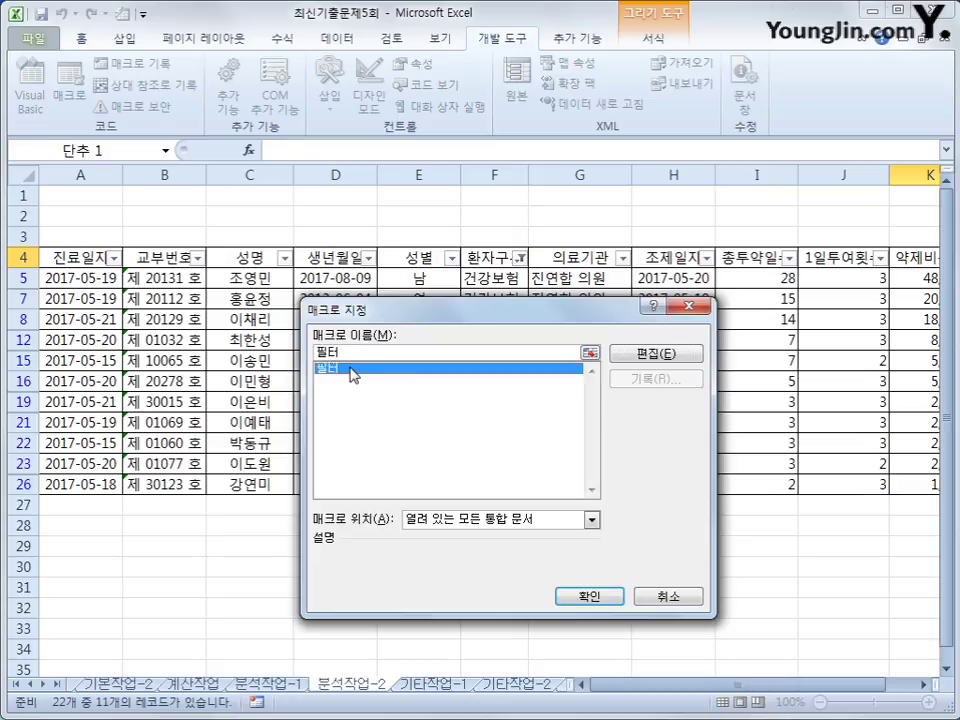
{"action": "left_click", "coordinate": [570, 598]}
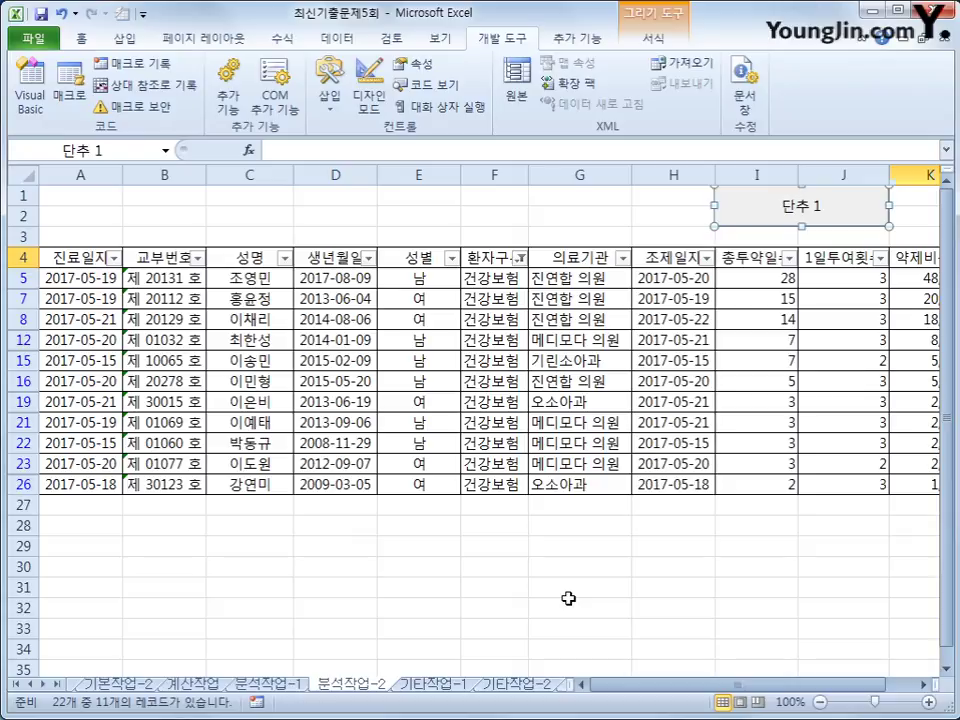
{"action": "type", "text": "필터 실해"}
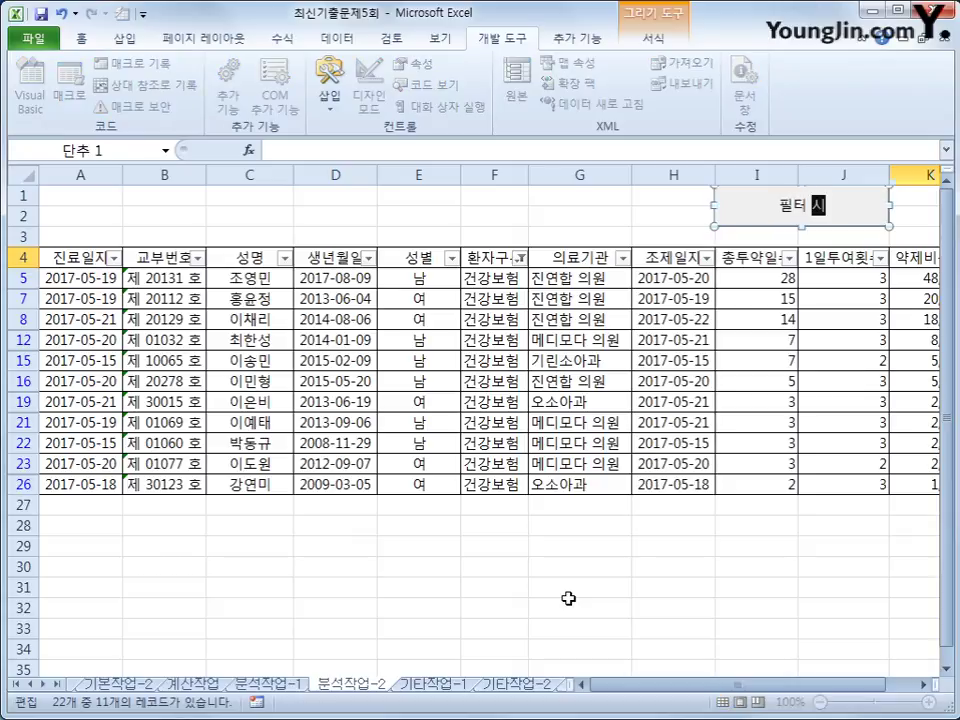
{"action": "type", "text": "ㅇ"}
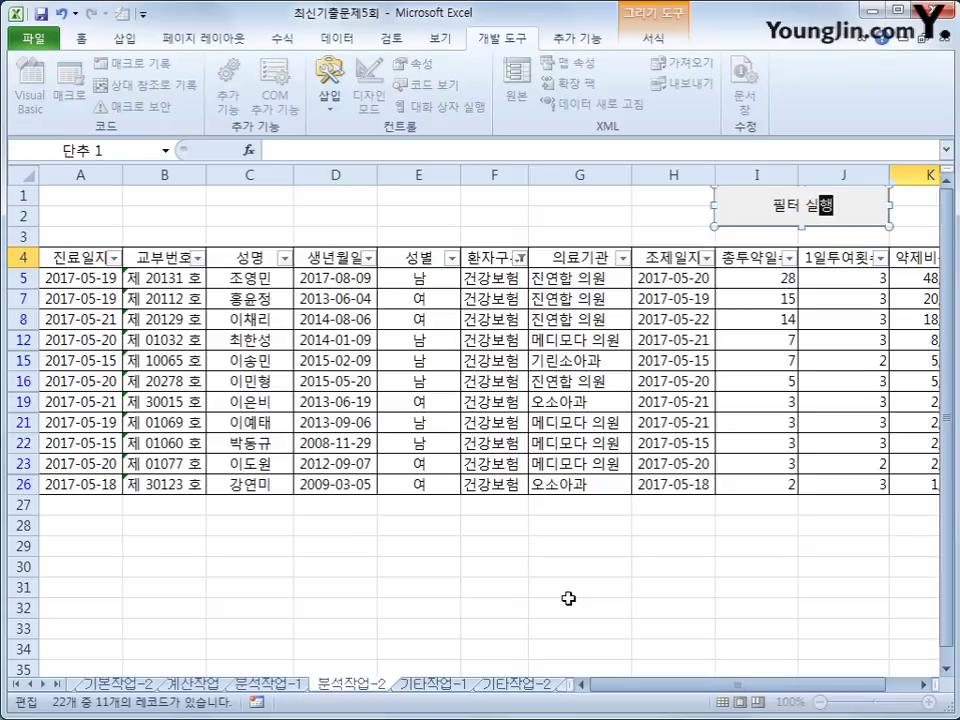
{"action": "left_click", "coordinate": [516, 594]}
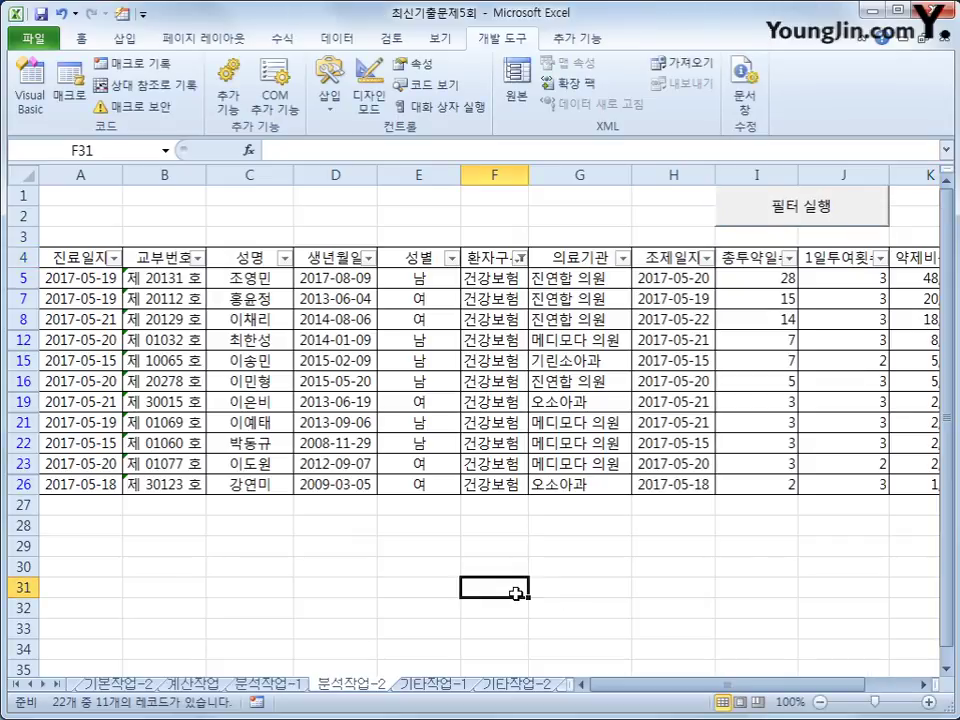
Step: On the 기타작업-1 sheet, change the 평균 입원비총액 series to a line with markers
{"action": "left_click", "coordinate": [436, 684]}
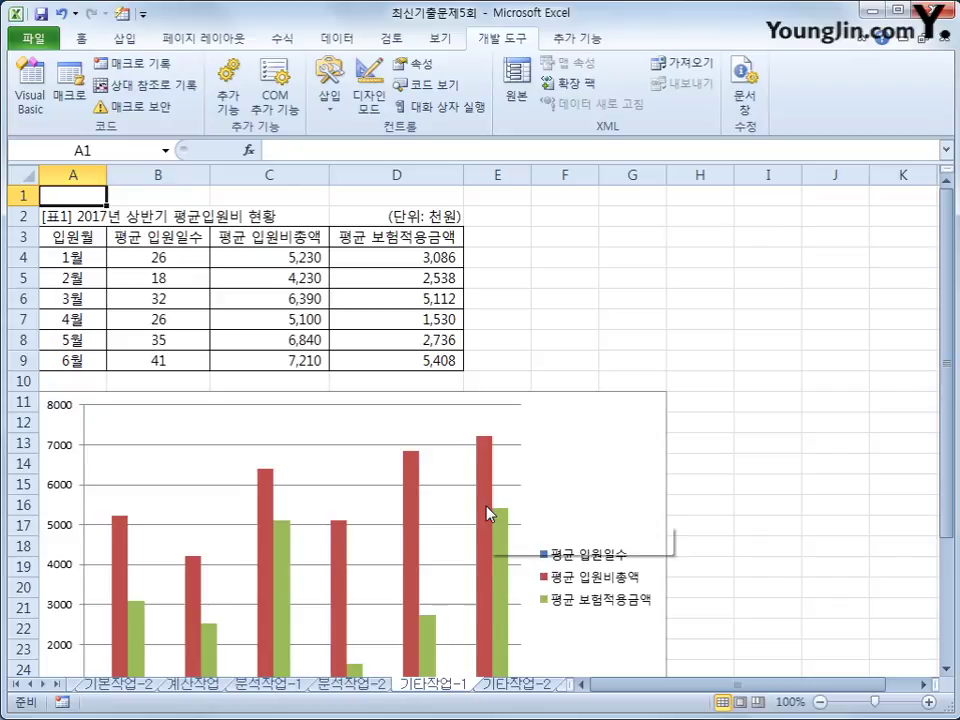
{"action": "left_click", "coordinate": [603, 440]}
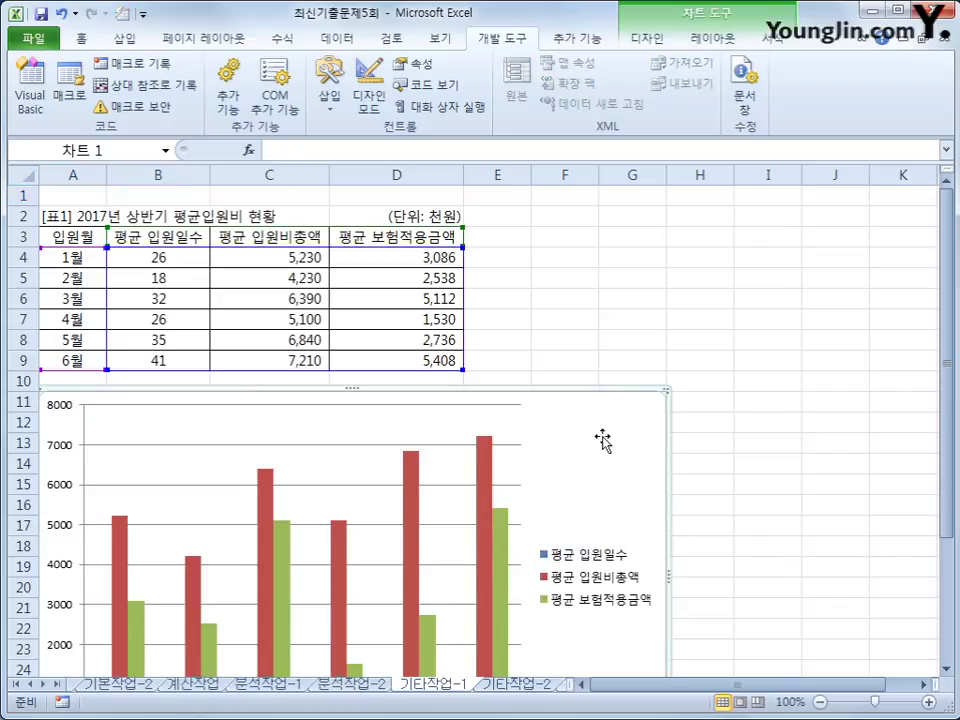
{"action": "scroll", "coordinate": [603, 440], "scroll_direction": "down", "scroll_amount": 2}
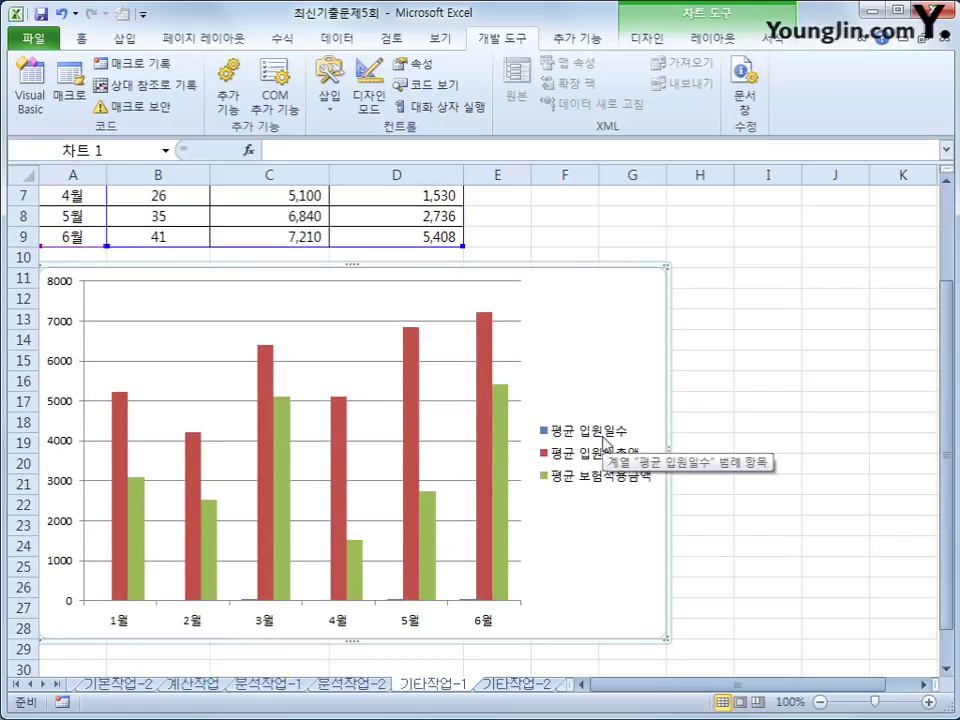
{"action": "scroll", "coordinate": [603, 440], "scroll_direction": "up", "scroll_amount": 1}
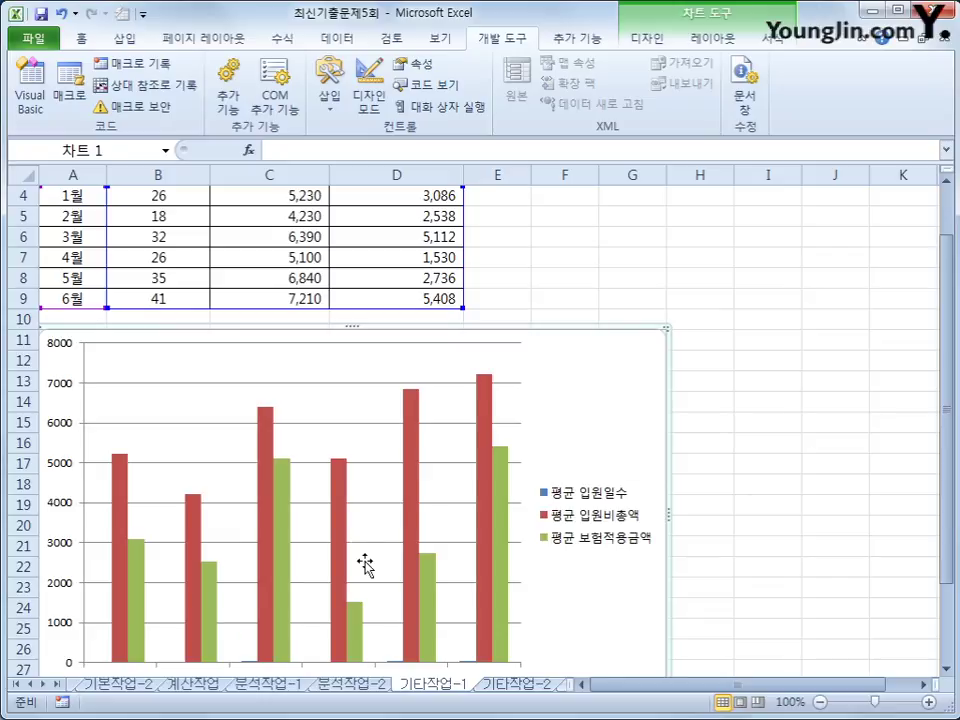
{"action": "left_click", "coordinate": [260, 452]}
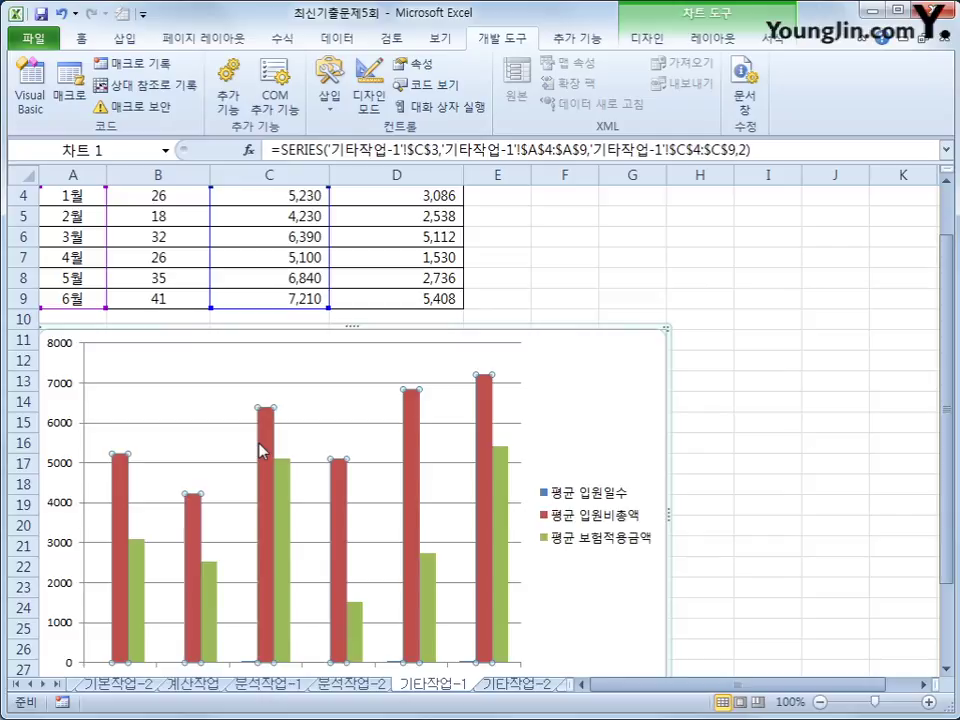
{"action": "right_click", "coordinate": [260, 452]}
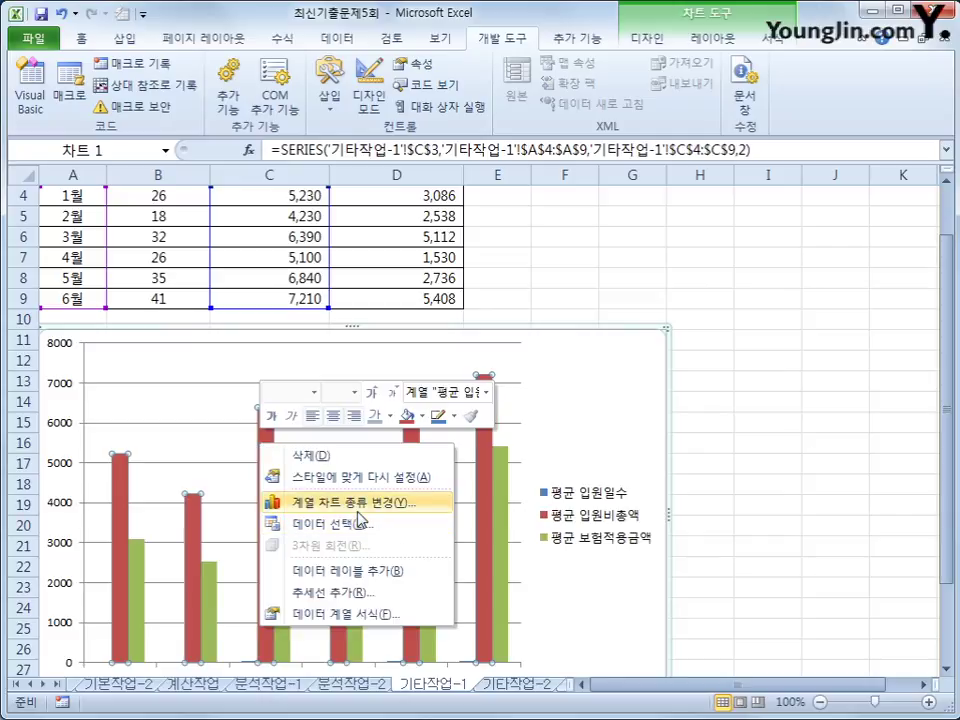
{"action": "left_click", "coordinate": [355, 500]}
{"action": "left_click", "coordinate": [665, 360]}
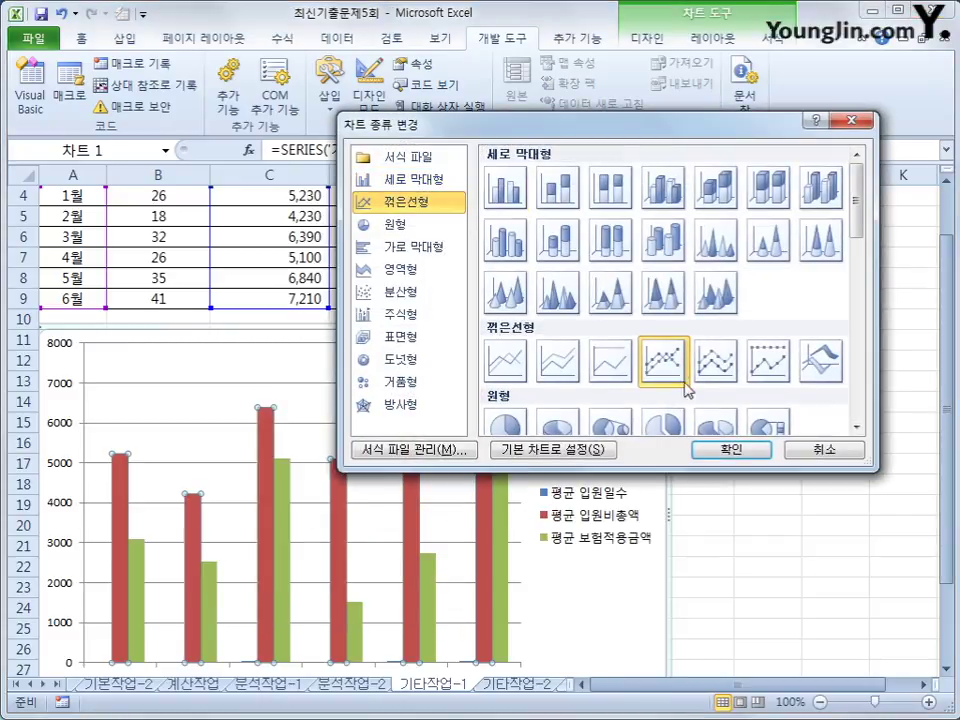
{"action": "left_click", "coordinate": [710, 448]}
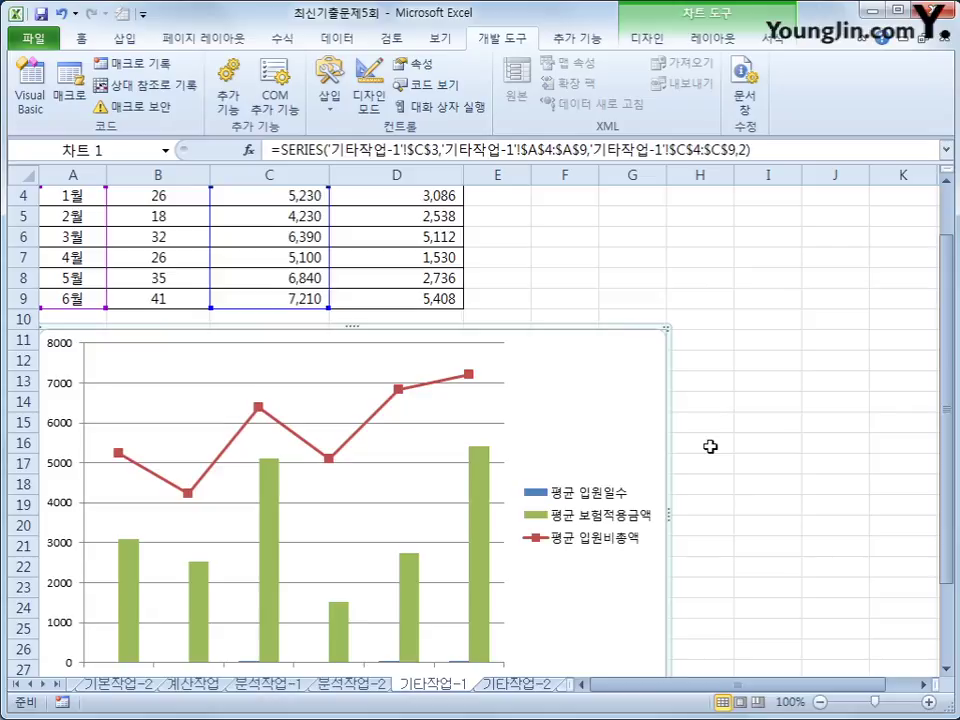
Step: Change the 평균 보험적용금액 series to a line with markers
{"action": "left_click", "coordinate": [276, 512]}
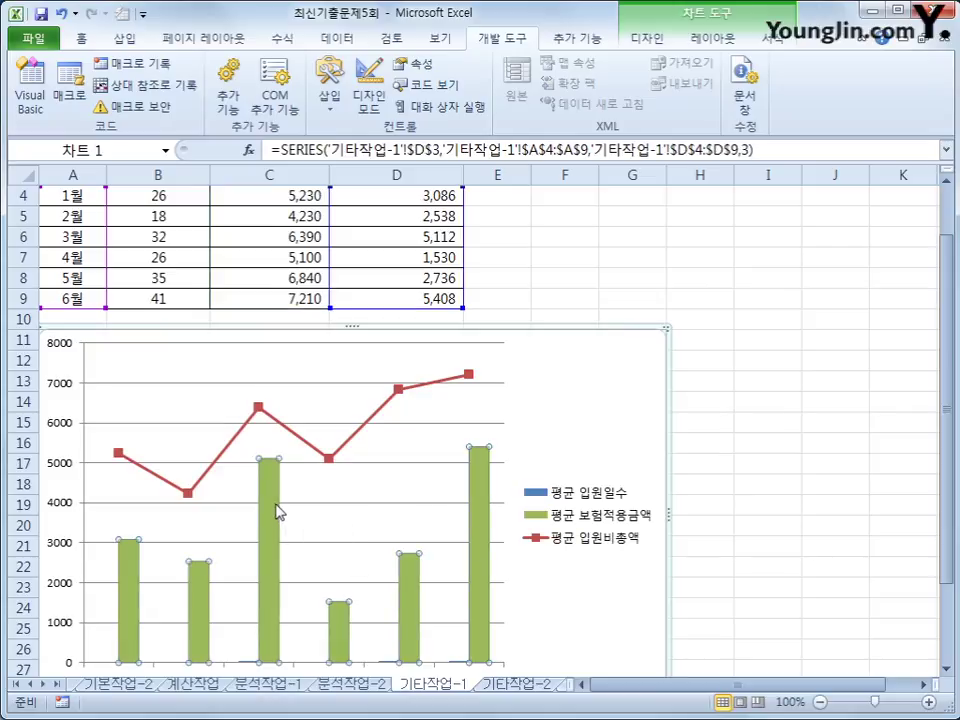
{"action": "right_click", "coordinate": [279, 512]}
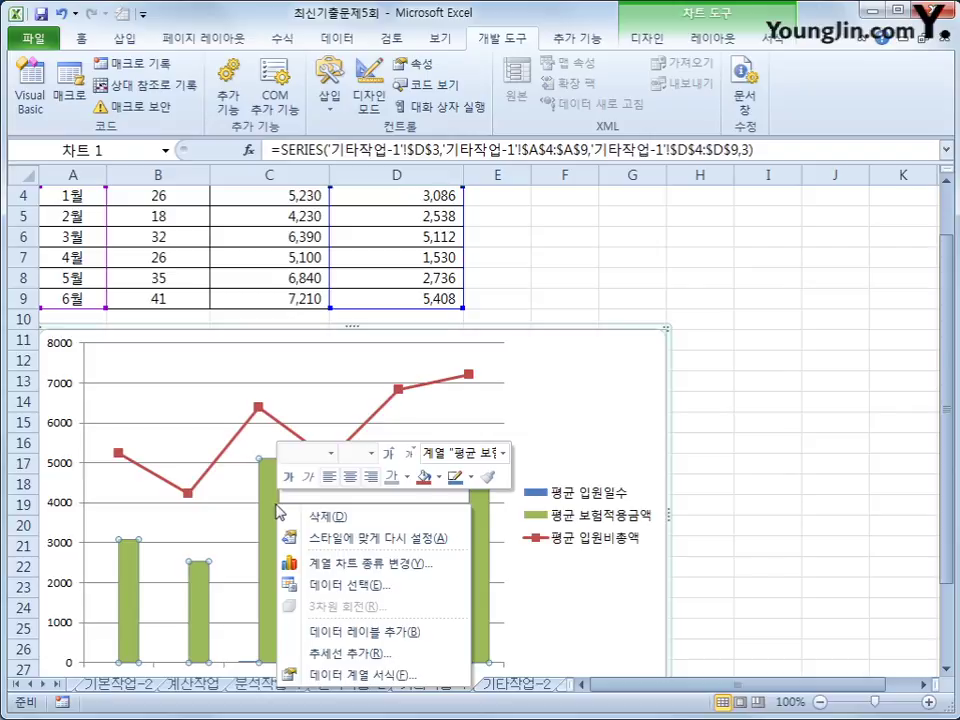
{"action": "left_click", "coordinate": [383, 676]}
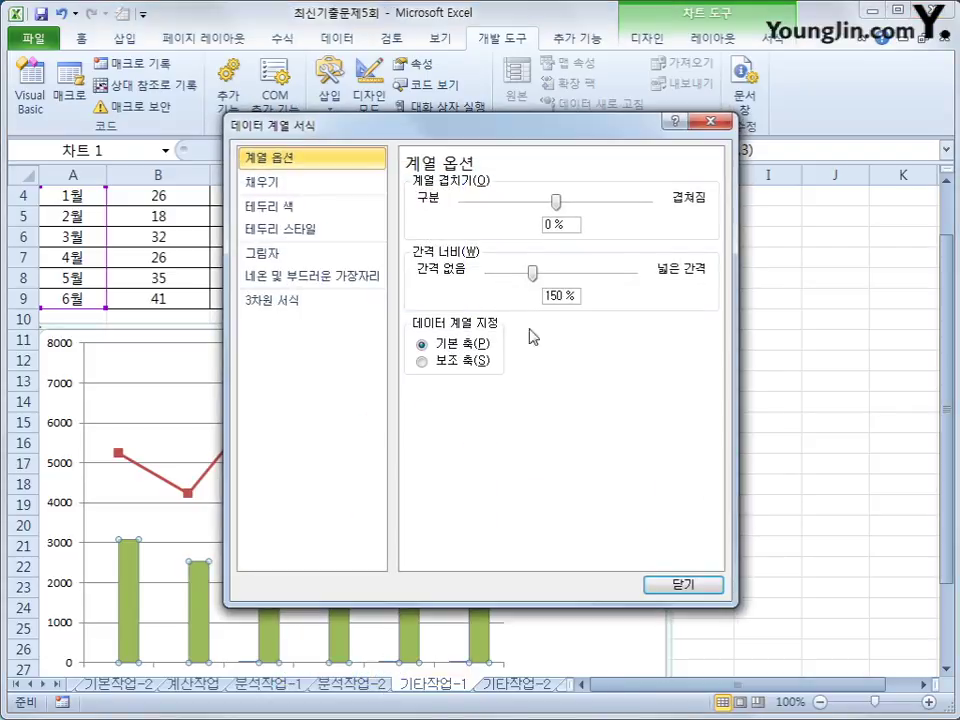
{"action": "left_click", "coordinate": [681, 583]}
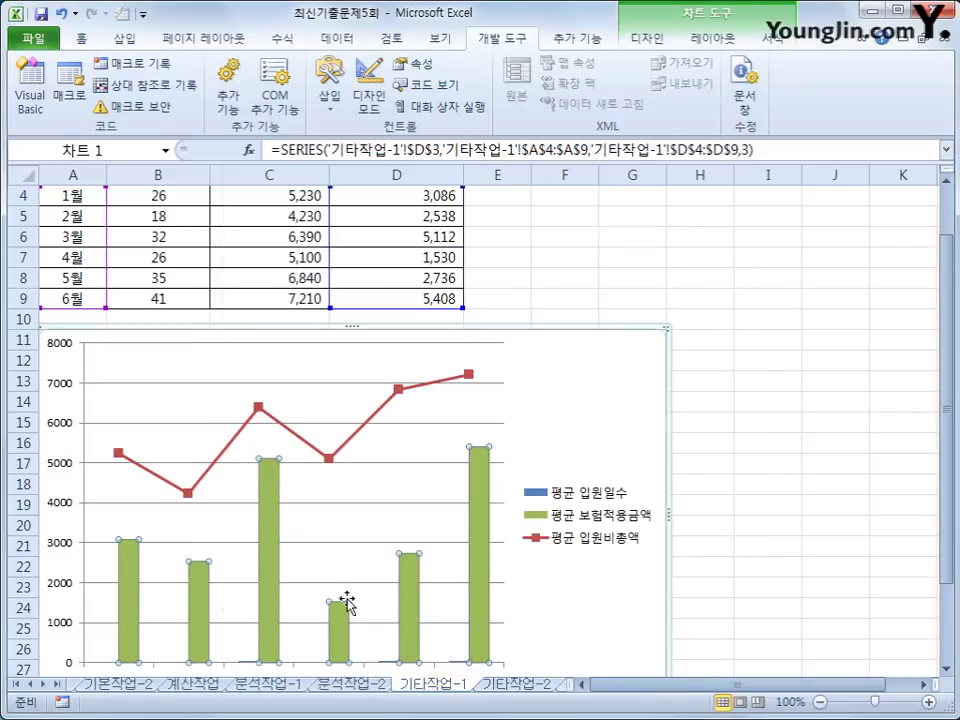
{"action": "right_click", "coordinate": [270, 553]}
{"action": "left_click", "coordinate": [466, 326]}
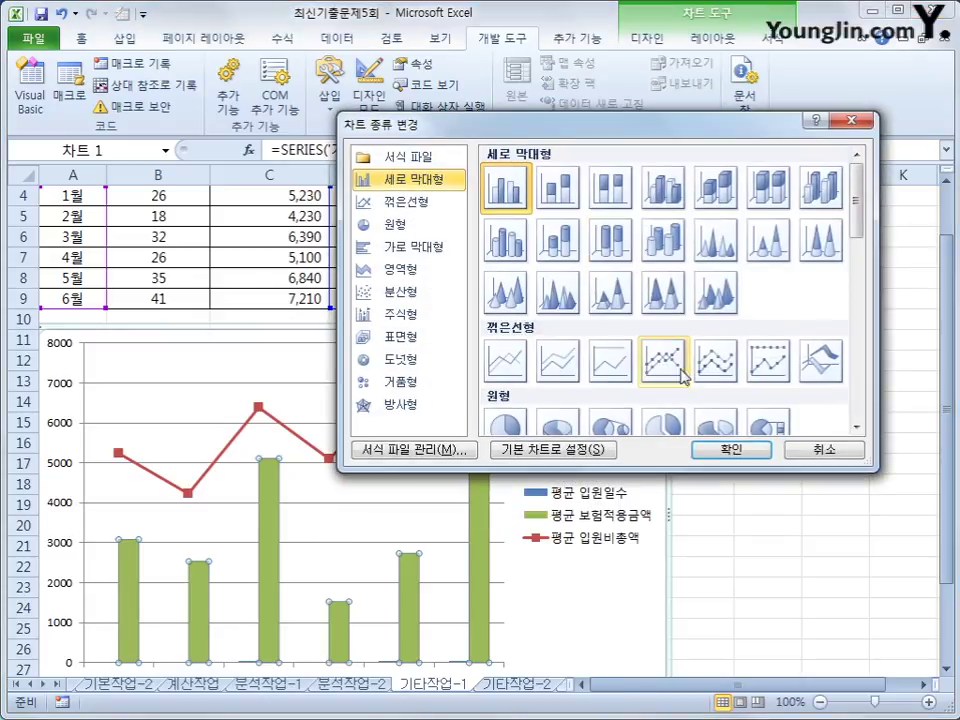
{"action": "left_click", "coordinate": [680, 366]}
{"action": "left_click", "coordinate": [706, 445]}
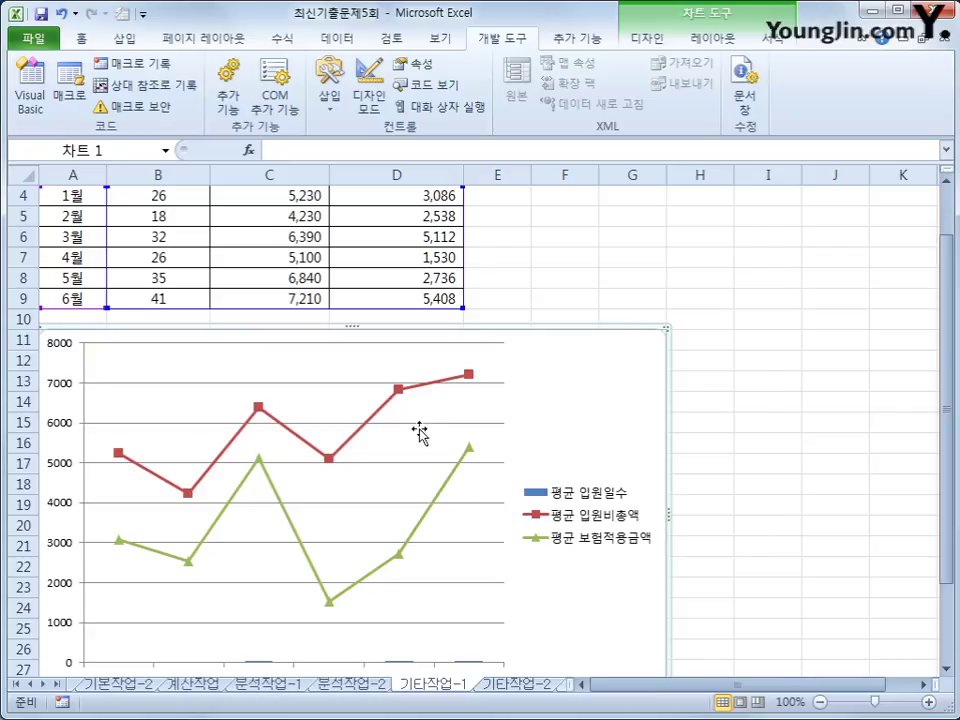
Step: Plot the 평균 입원비총액 line on the secondary axis
{"action": "left_click", "coordinate": [397, 390]}
{"action": "right_click", "coordinate": [398, 390]}
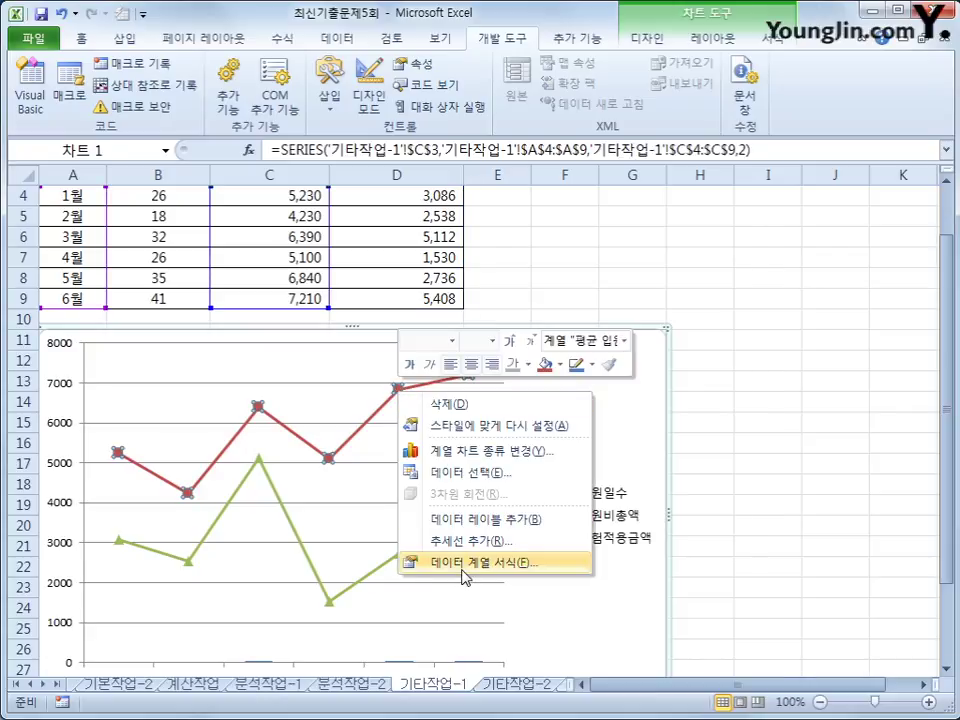
{"action": "left_click", "coordinate": [465, 562]}
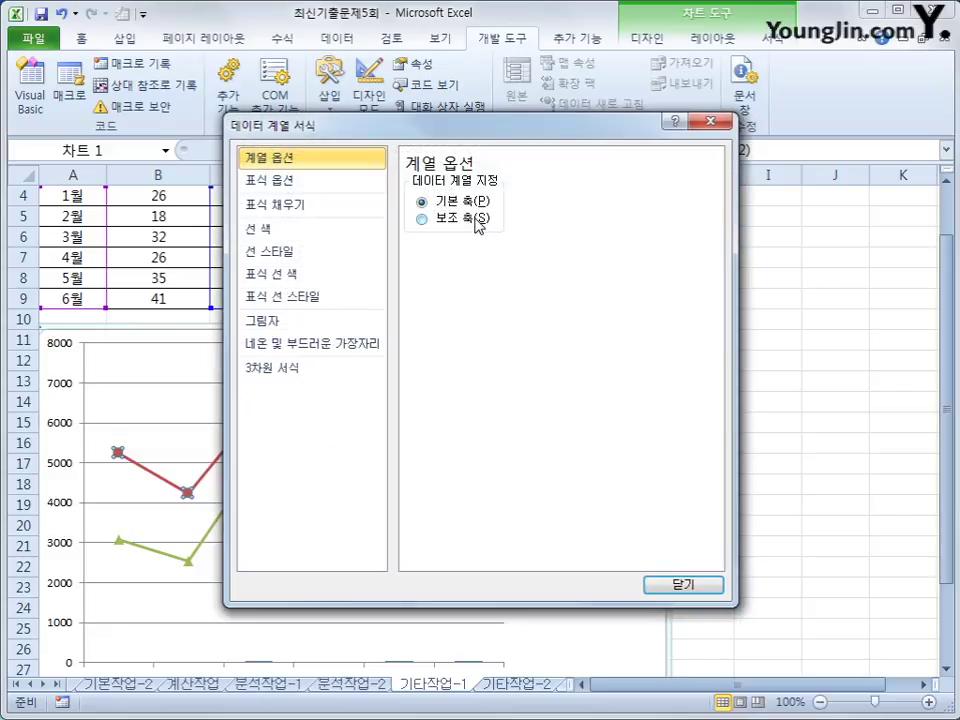
{"action": "left_click", "coordinate": [478, 218]}
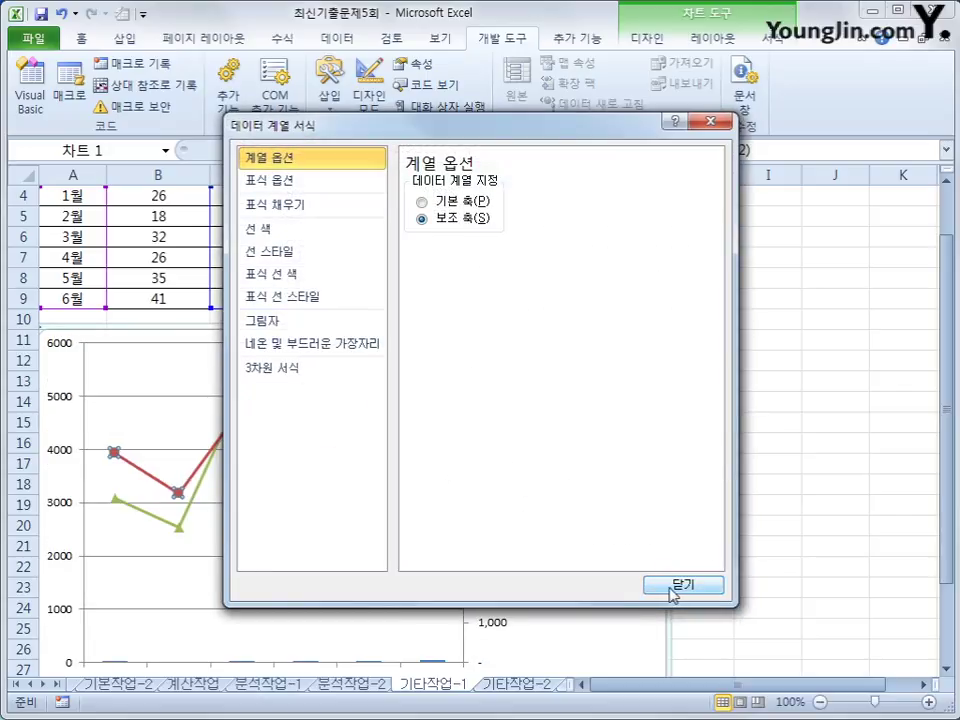
{"action": "left_click", "coordinate": [679, 587]}
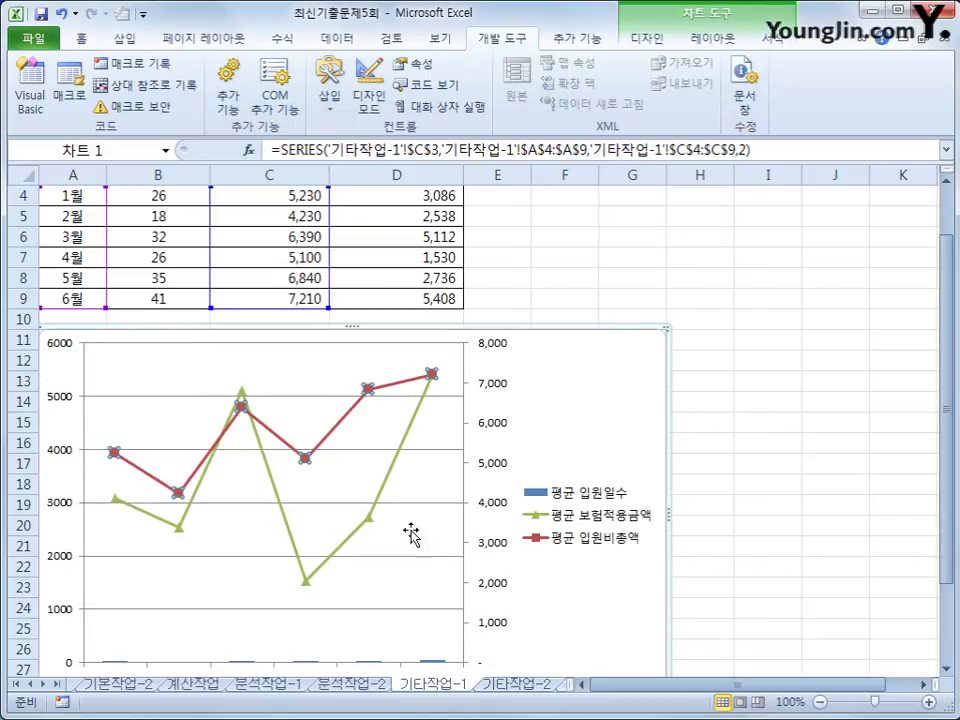
Step: Plot the green 평균 보험적용금액 line on the secondary axis too
{"action": "left_click", "coordinate": [370, 520]}
{"action": "right_click", "coordinate": [370, 522]}
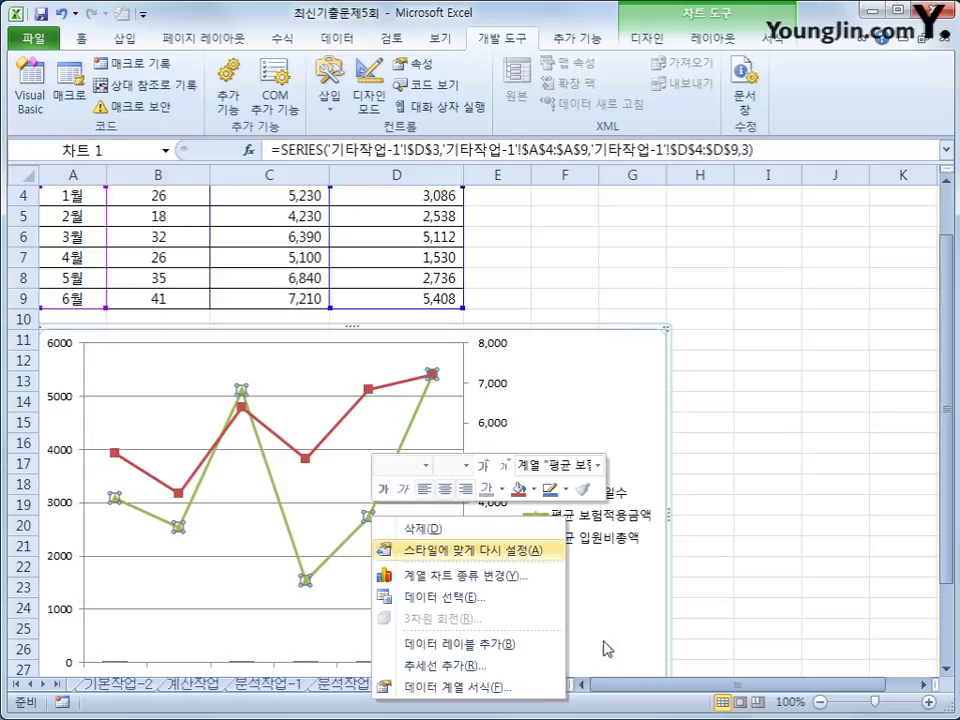
{"action": "left_click", "coordinate": [490, 686]}
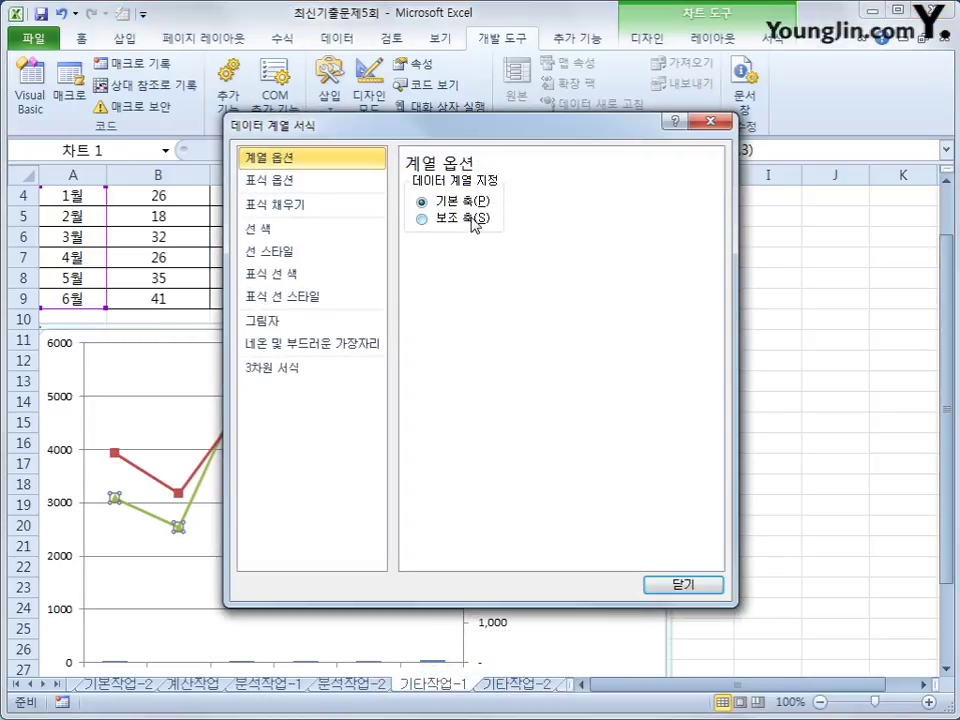
{"action": "left_click", "coordinate": [422, 218]}
{"action": "left_click", "coordinate": [681, 587]}
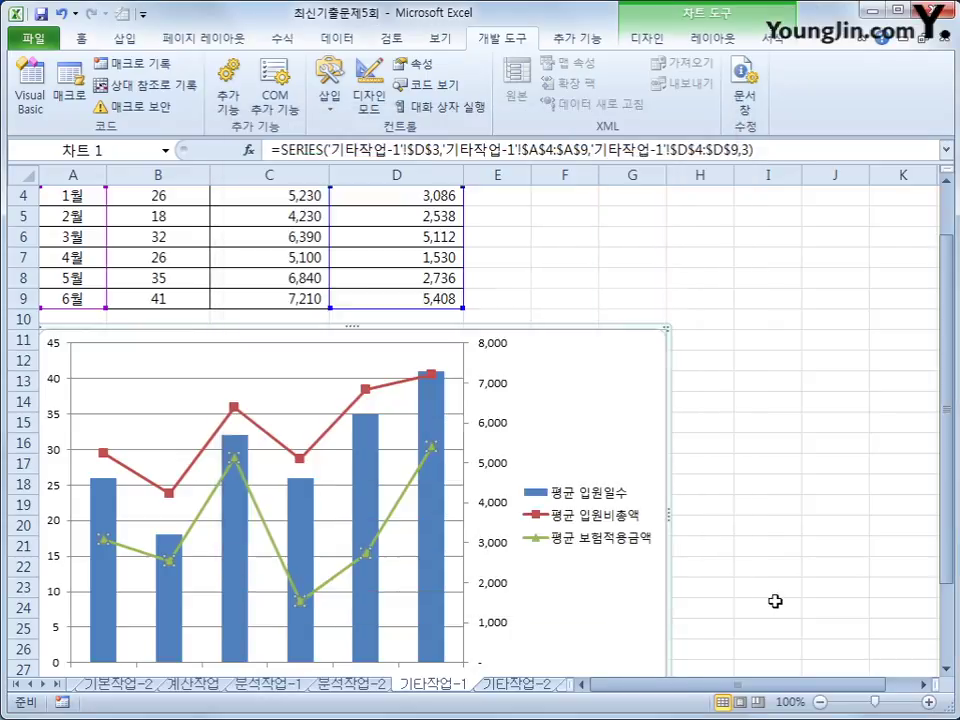
{"action": "left_click", "coordinate": [774, 602]}
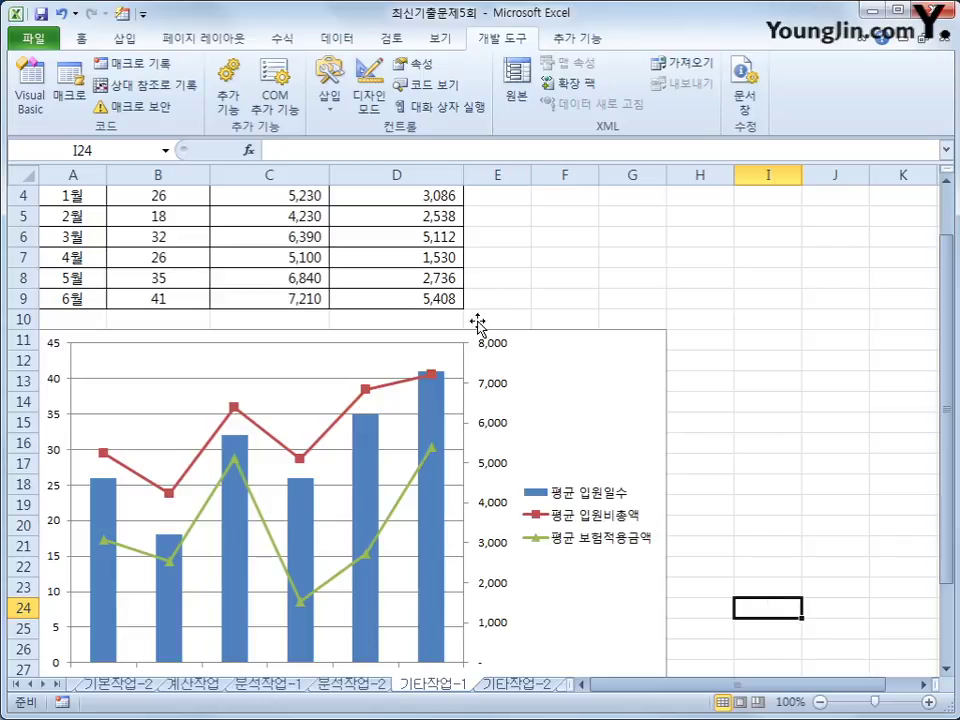
{"action": "left_click", "coordinate": [590, 416]}
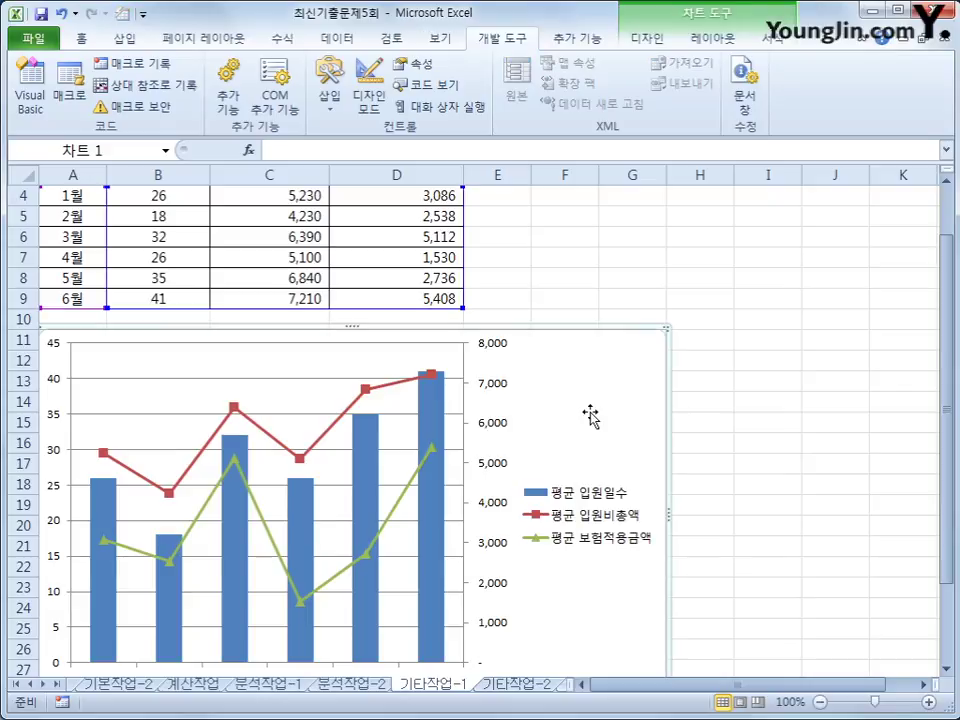
Step: Add a chart title above the plot reading 상반기 평균입원비 현황
{"action": "left_click", "coordinate": [712, 39]}
{"action": "left_click", "coordinate": [313, 97]}
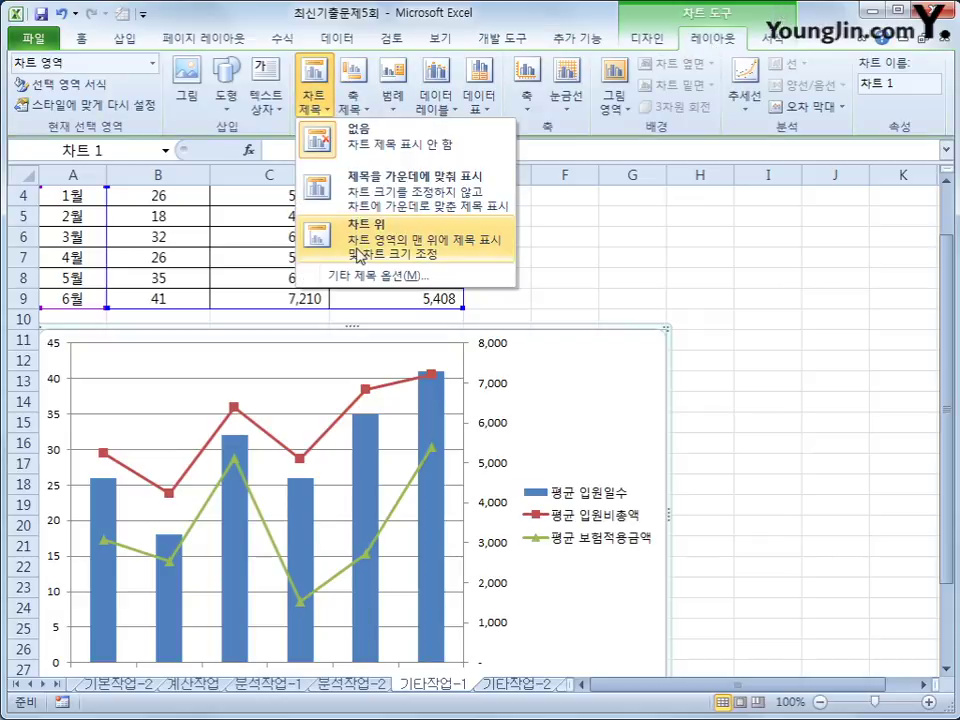
{"action": "left_click", "coordinate": [330, 228]}
{"action": "left_click_drag", "start_coordinate": [313, 363], "coordinate": [422, 360]}
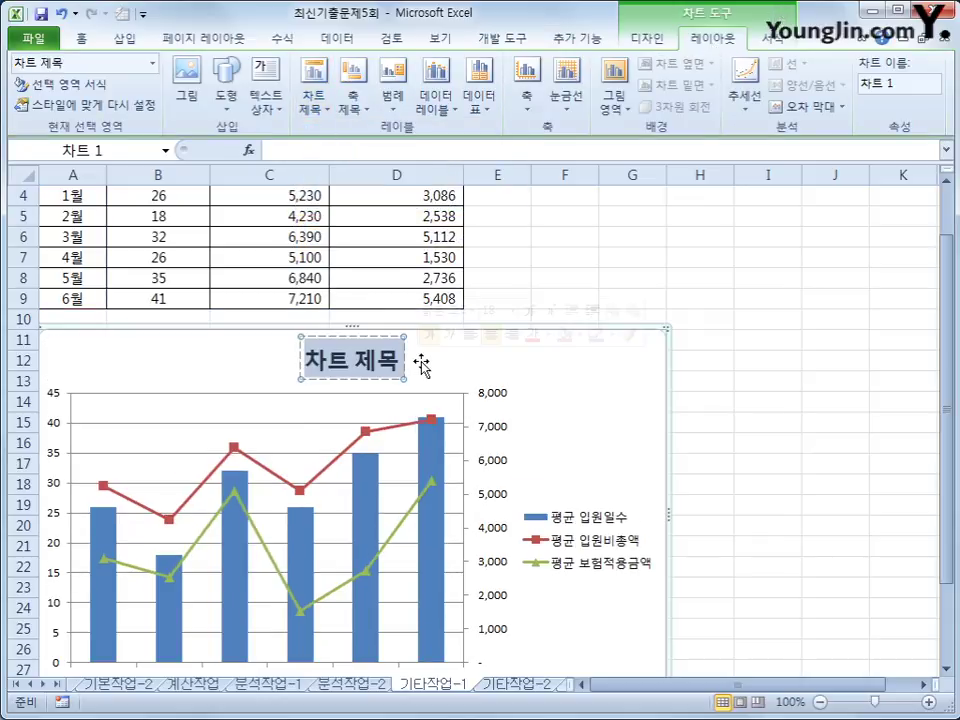
{"action": "type", "text": "상반기"}
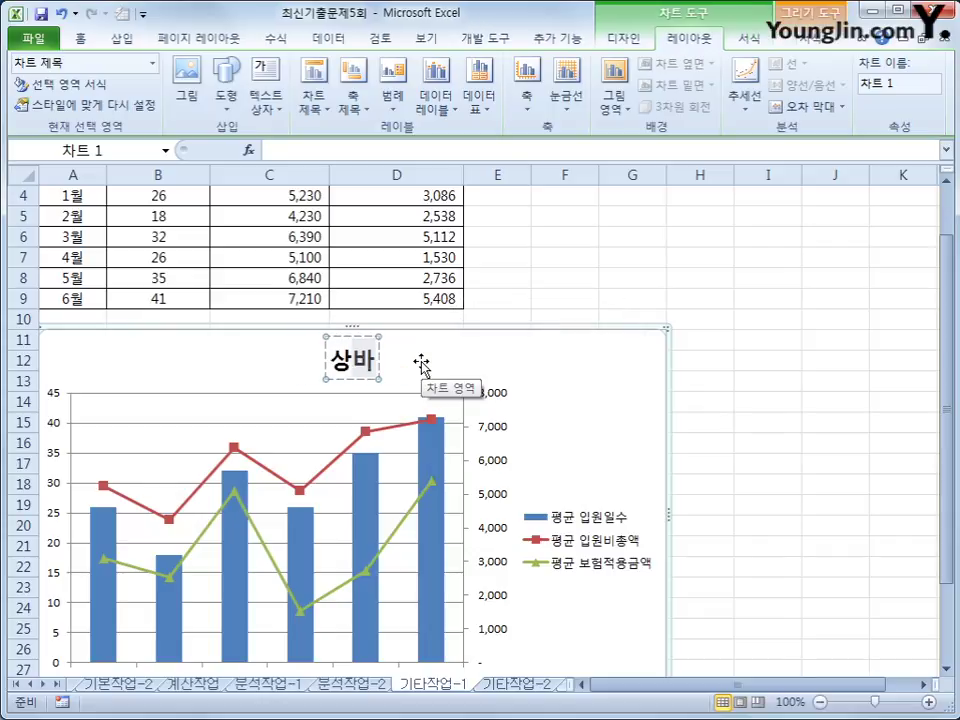
{"action": "type", "text": "평균"}
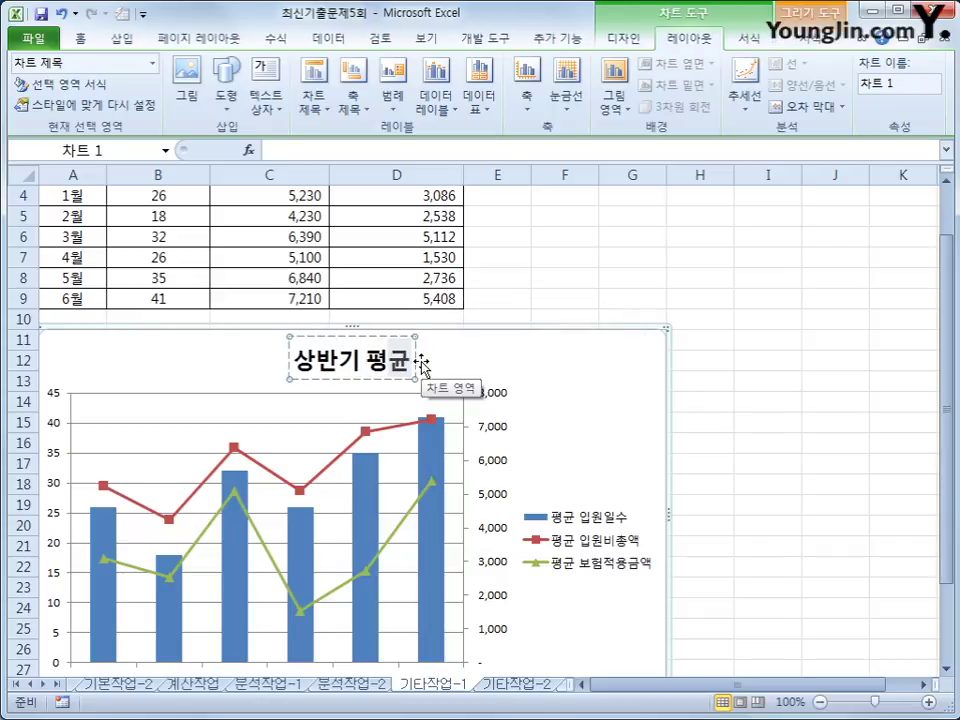
{"action": "type", "text": "입원ㅂ비 현황"}
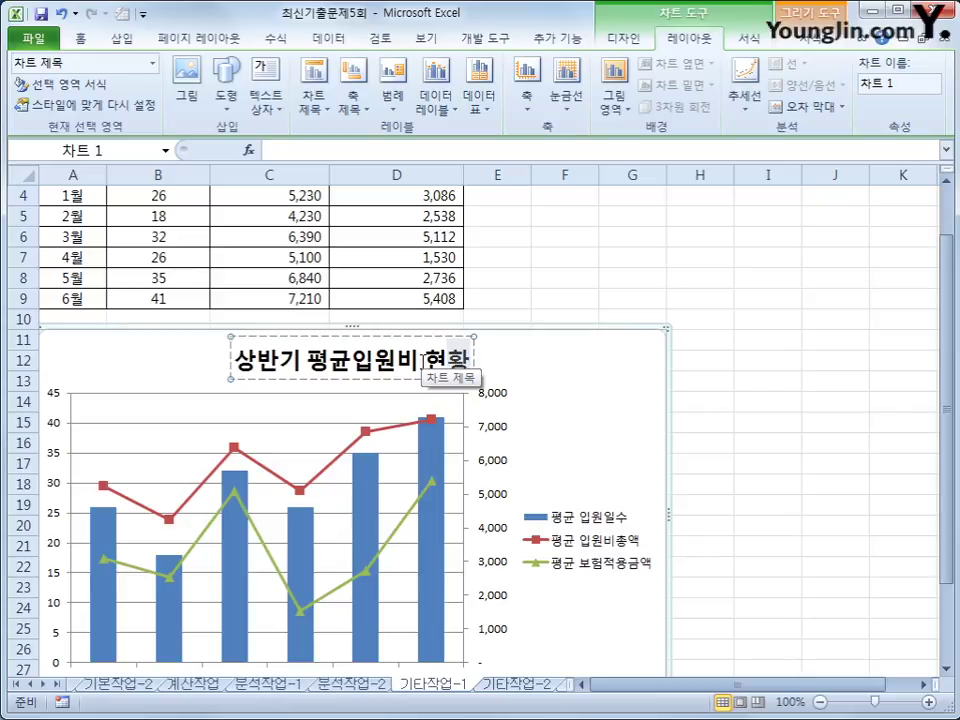
{"action": "left_click", "coordinate": [570, 400]}
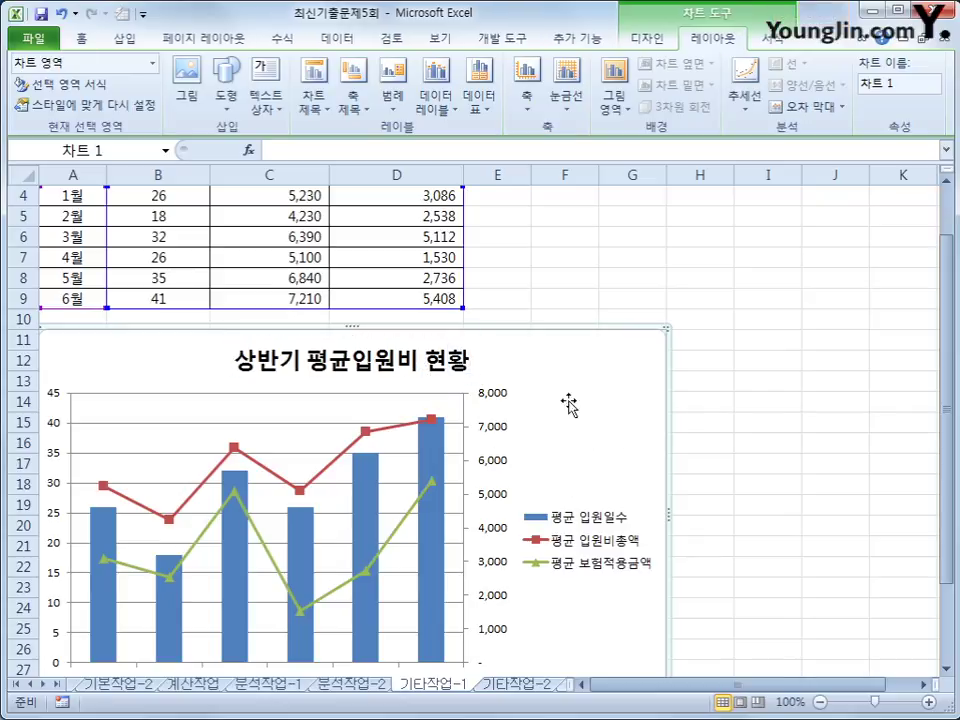
Step: Add a vertical title 입원일수 to the primary value axis
{"action": "left_click", "coordinate": [367, 117]}
{"action": "mouse_move", "coordinate": [420, 151]}
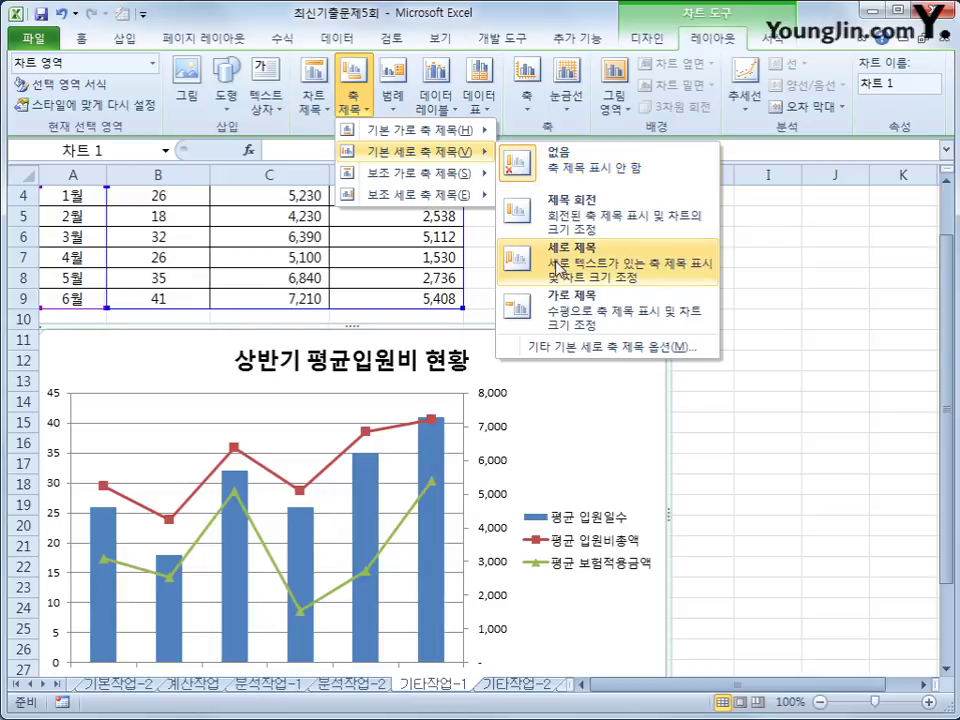
{"action": "left_click", "coordinate": [558, 268]}
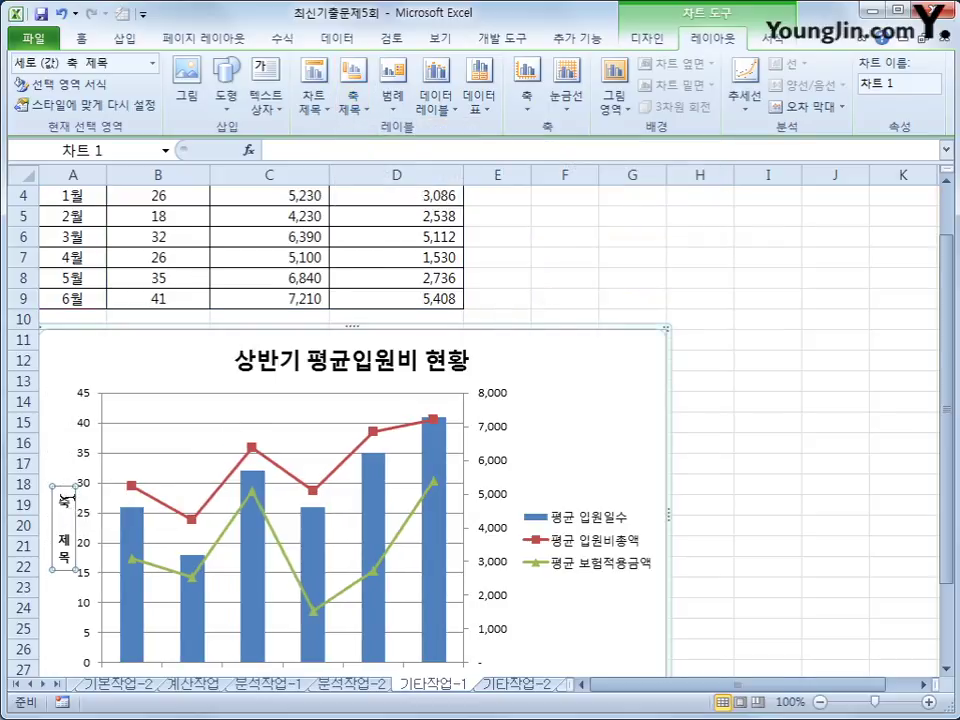
{"action": "left_click_drag", "start_coordinate": [66, 497], "coordinate": [64, 562]}
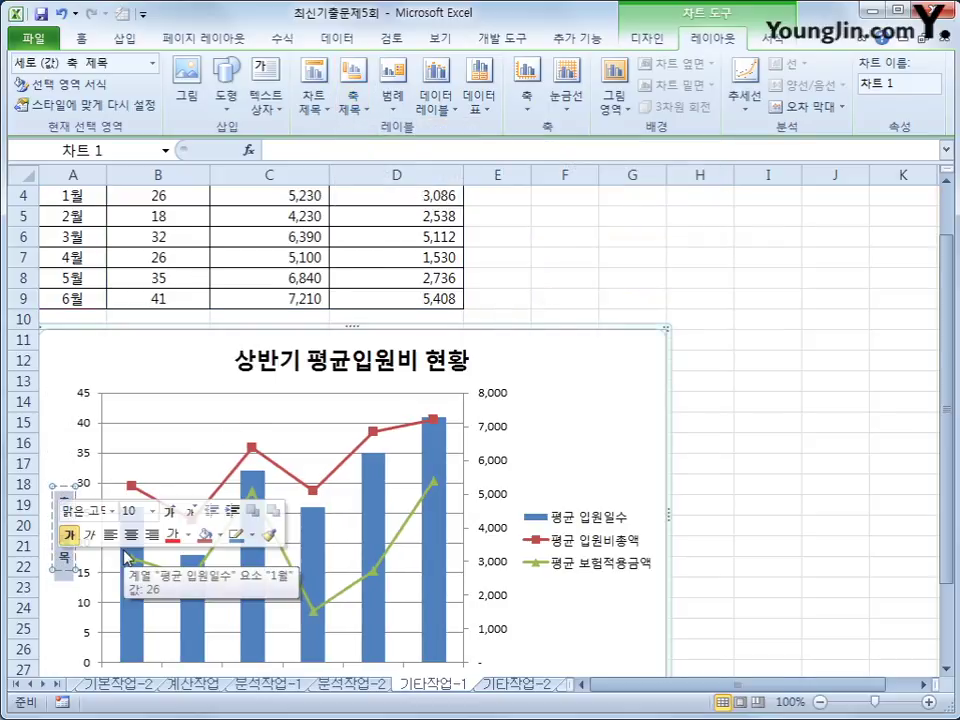
{"action": "type", "text": "입원"}
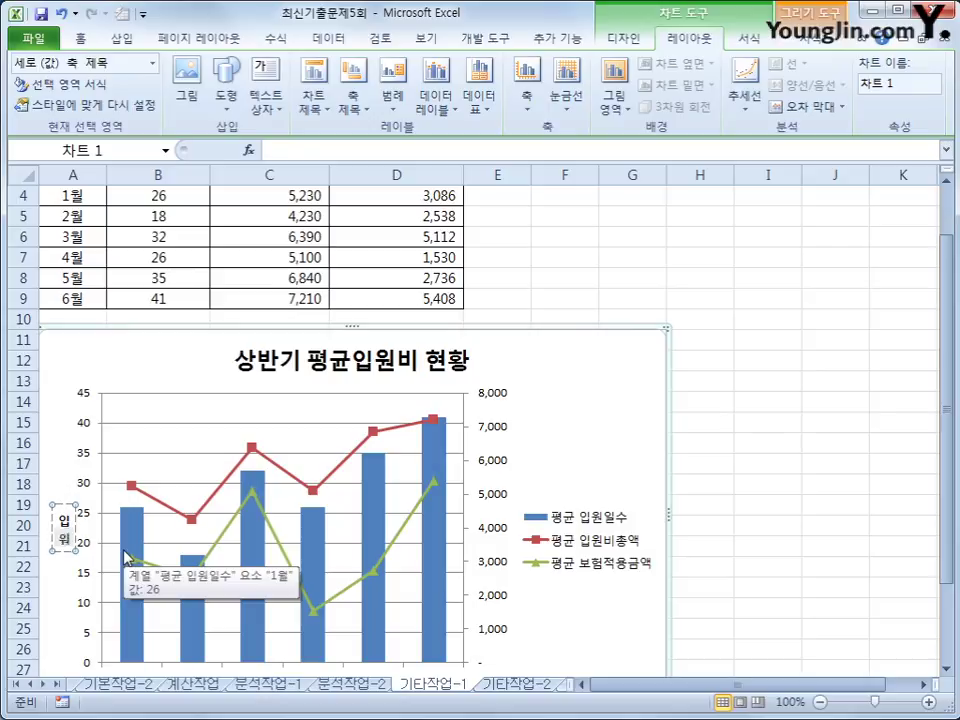
{"action": "type", "text": "일수"}
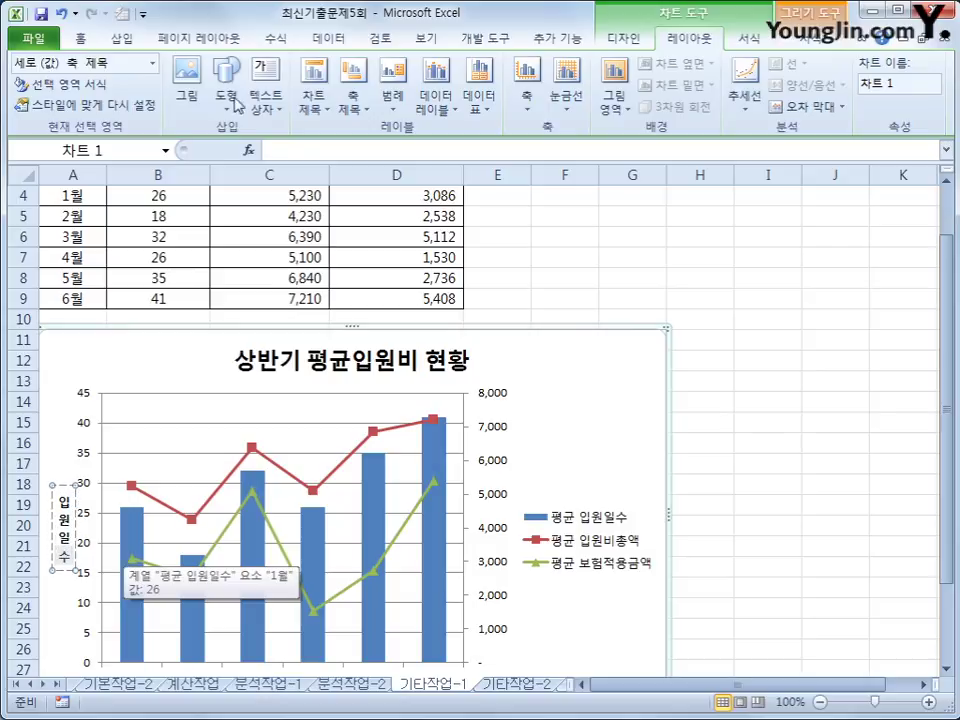
Step: Add a vertical title 금액 to the secondary value axis
{"action": "left_click", "coordinate": [353, 100]}
{"action": "mouse_move", "coordinate": [420, 194]}
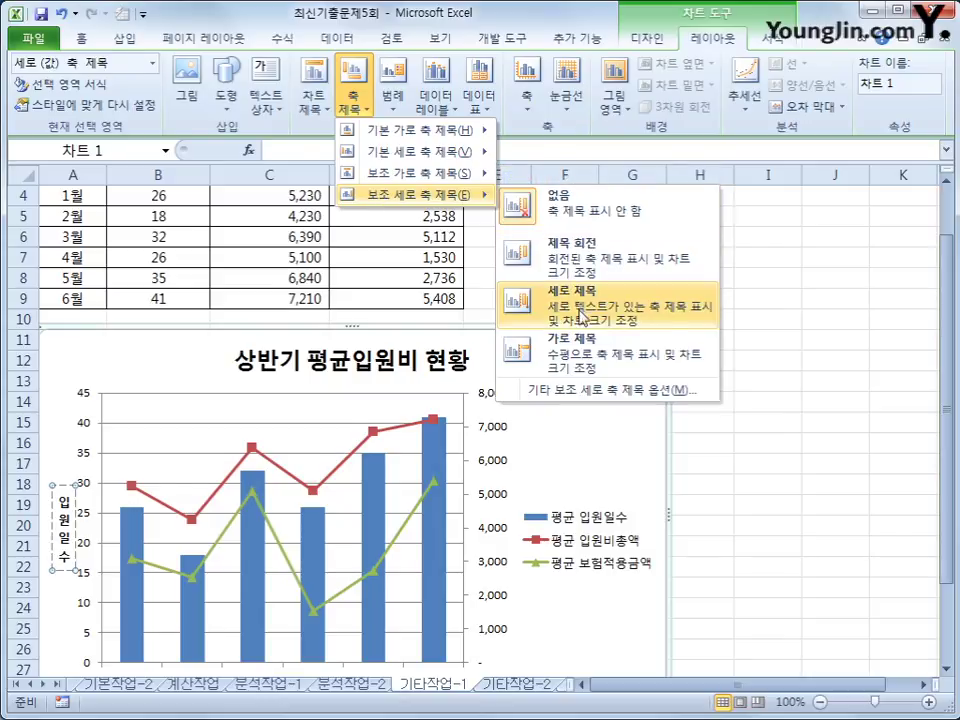
{"action": "left_click", "coordinate": [580, 290]}
{"action": "triple_click", "coordinate": [493, 530]}
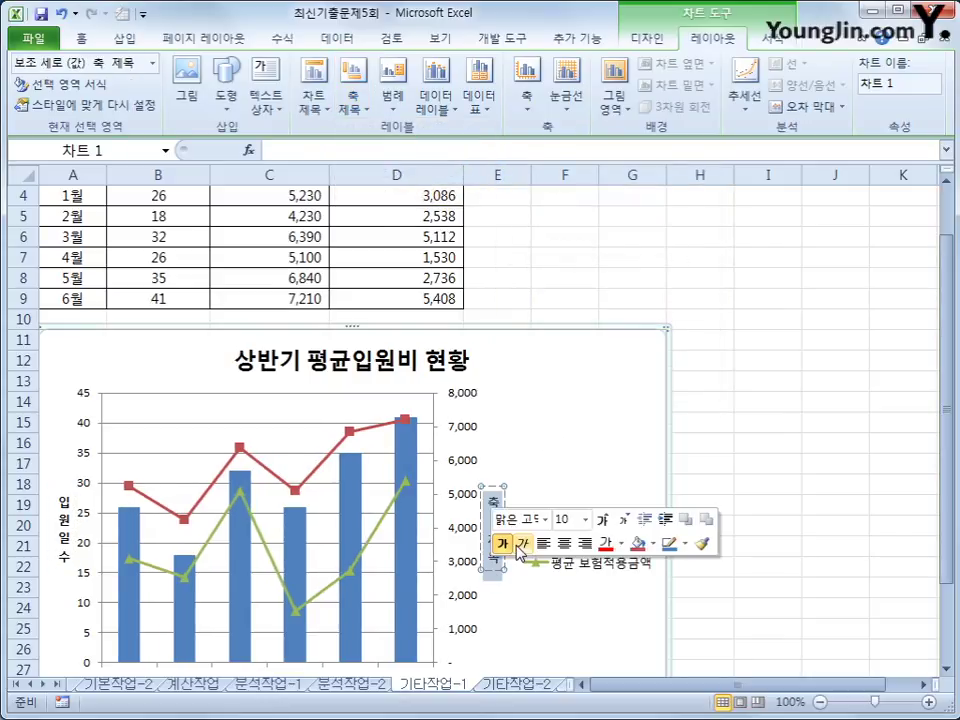
{"action": "type", "text": "금액"}
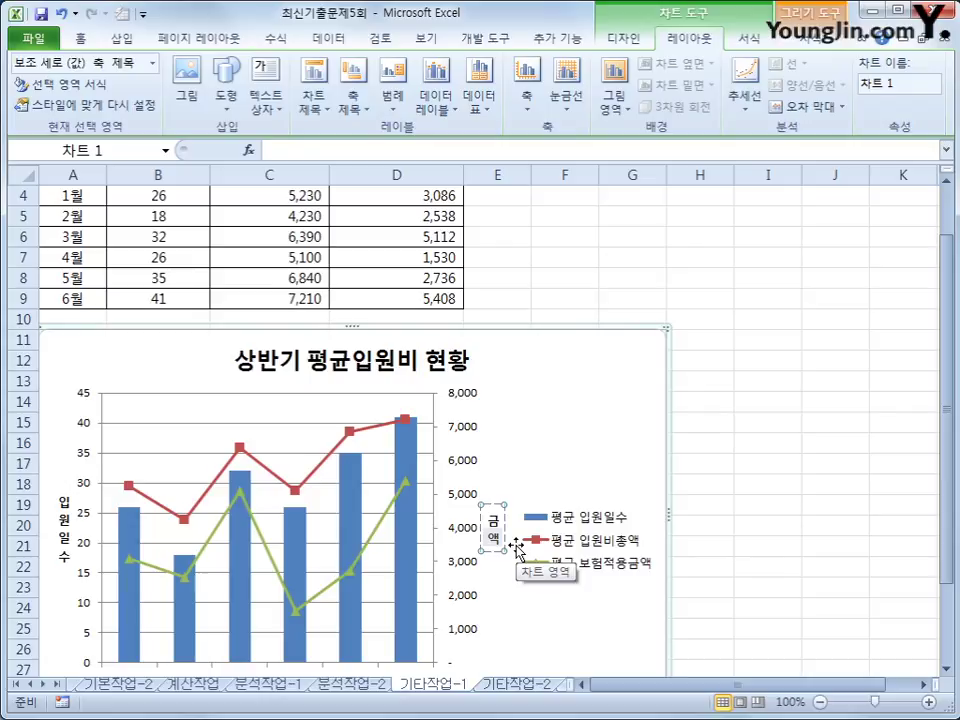
Step: Add a horizontal axis title below the months and enter 입원월
{"action": "left_click", "coordinate": [350, 112]}
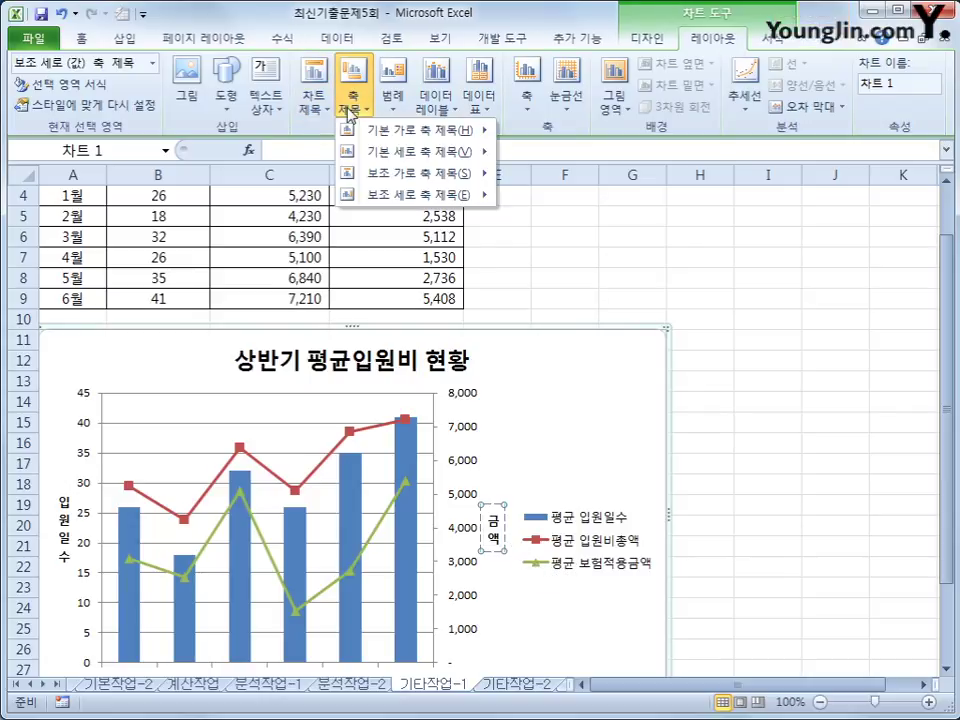
{"action": "mouse_move", "coordinate": [420, 130]}
{"action": "left_click", "coordinate": [580, 190]}
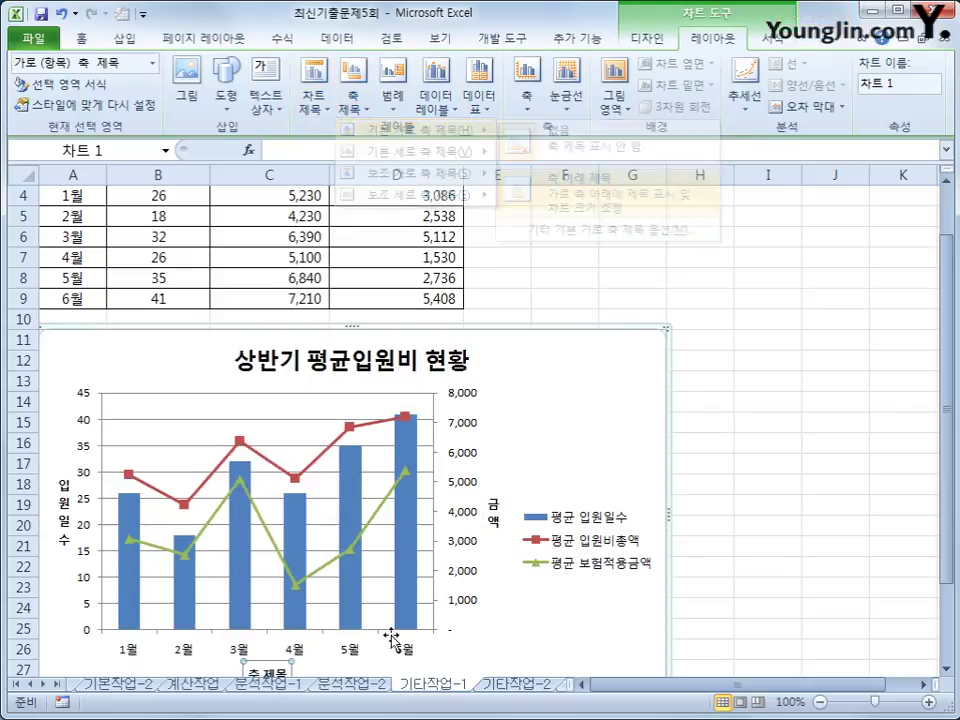
{"action": "scroll", "coordinate": [285, 650], "scroll_direction": "down", "scroll_amount": 11}
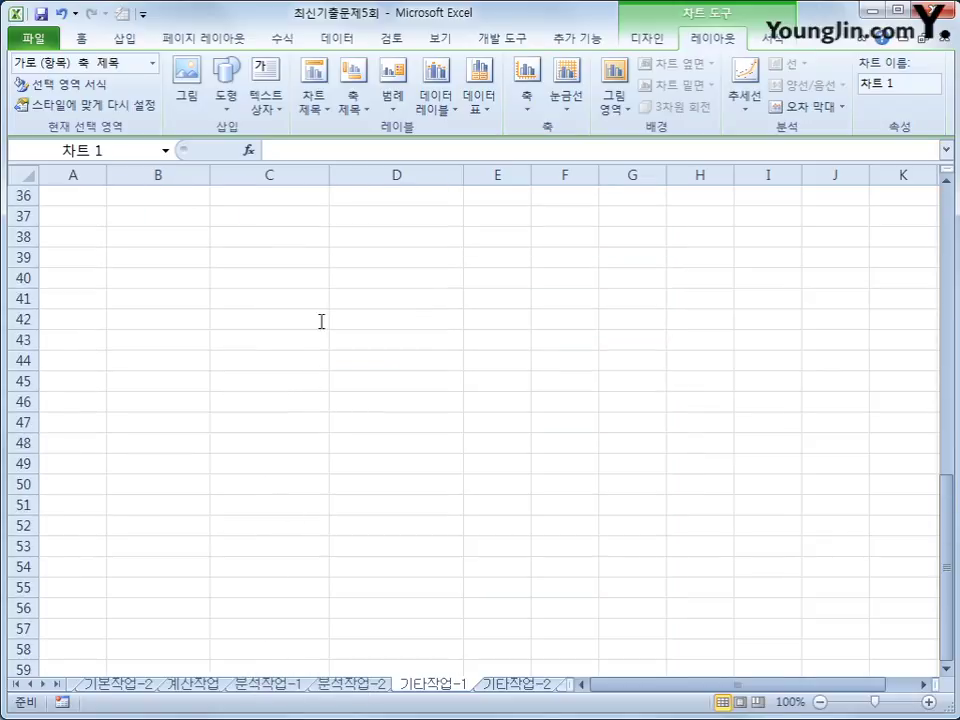
{"action": "scroll", "coordinate": [321, 321], "scroll_direction": "up", "scroll_amount": 12}
{"action": "scroll", "coordinate": [288, 349], "scroll_direction": "down", "scroll_amount": 16}
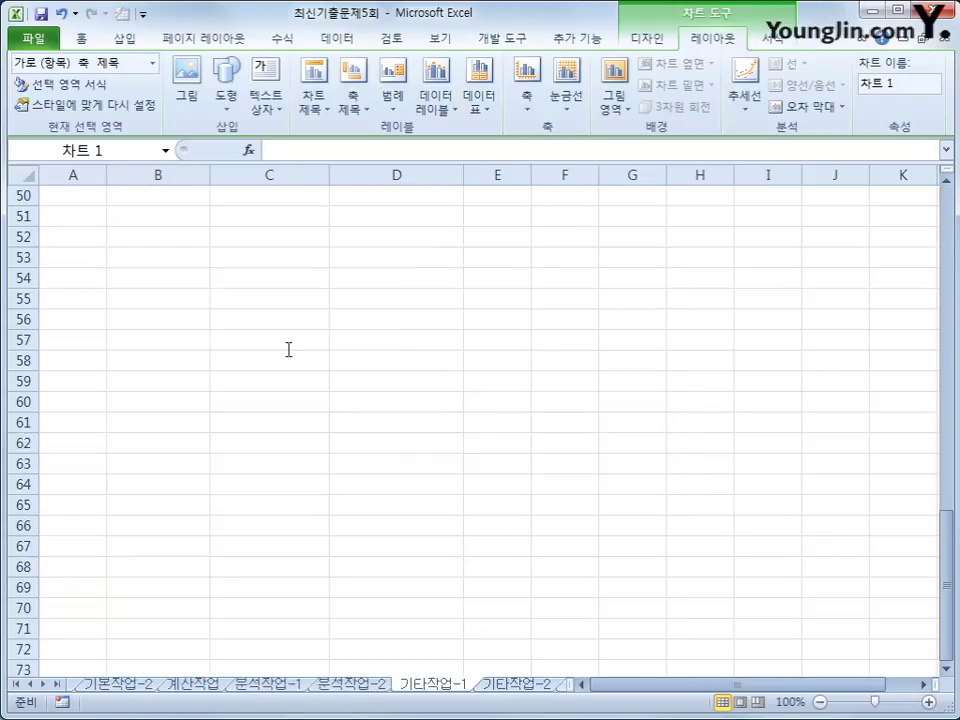
{"action": "scroll", "coordinate": [272, 218], "scroll_direction": "up", "scroll_amount": 6}
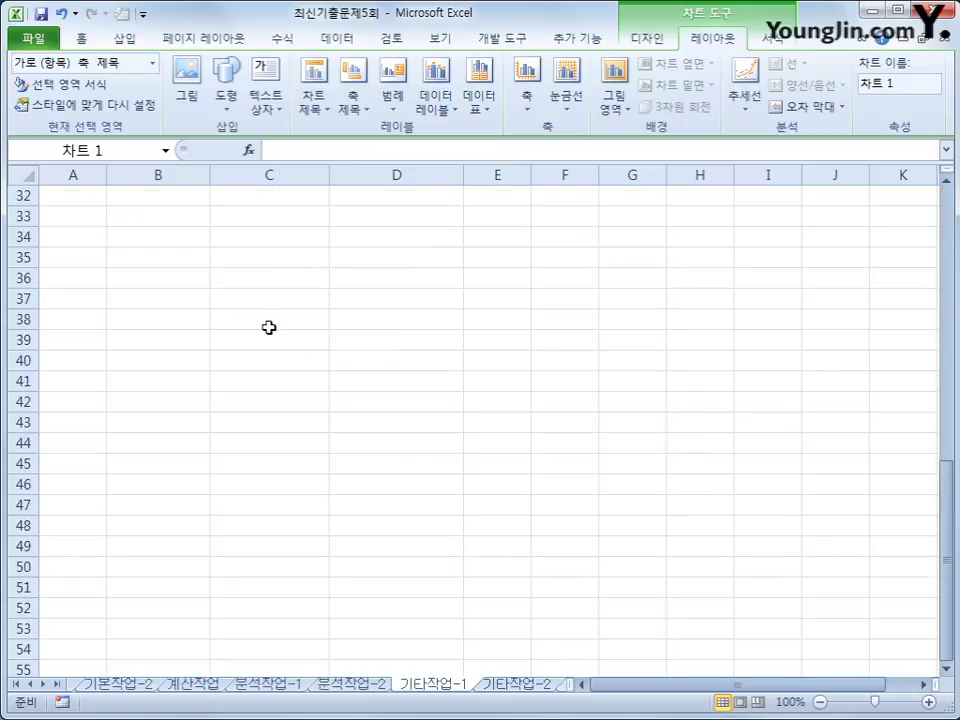
{"action": "scroll", "coordinate": [268, 327], "scroll_direction": "up", "scroll_amount": 10}
{"action": "scroll", "coordinate": [285, 440], "scroll_direction": "down", "scroll_amount": 2}
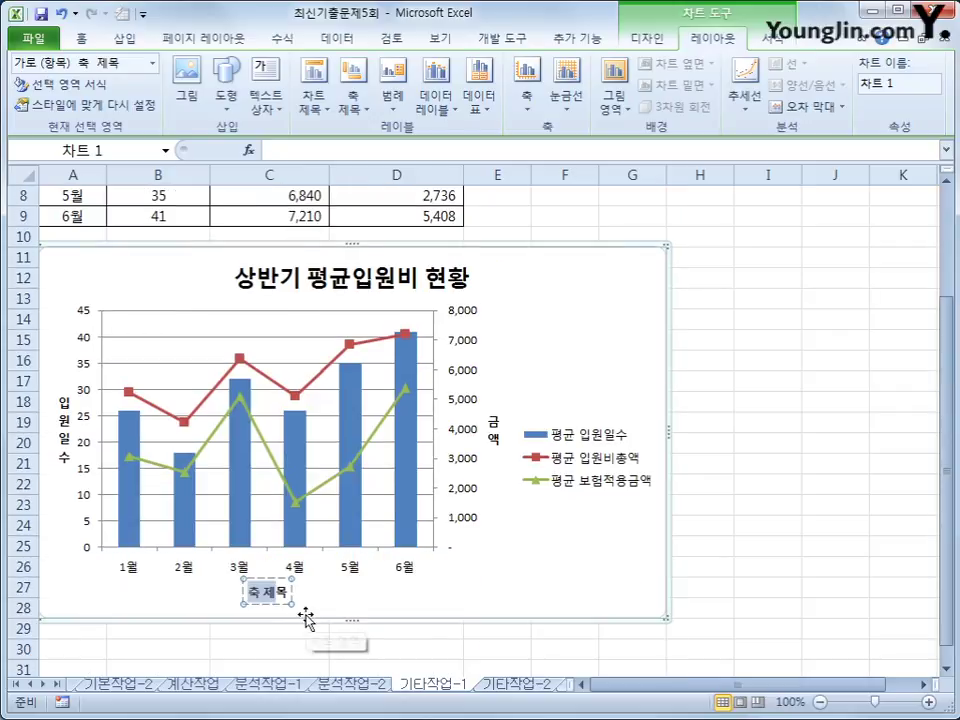
{"action": "key", "text": "BackSpace"}
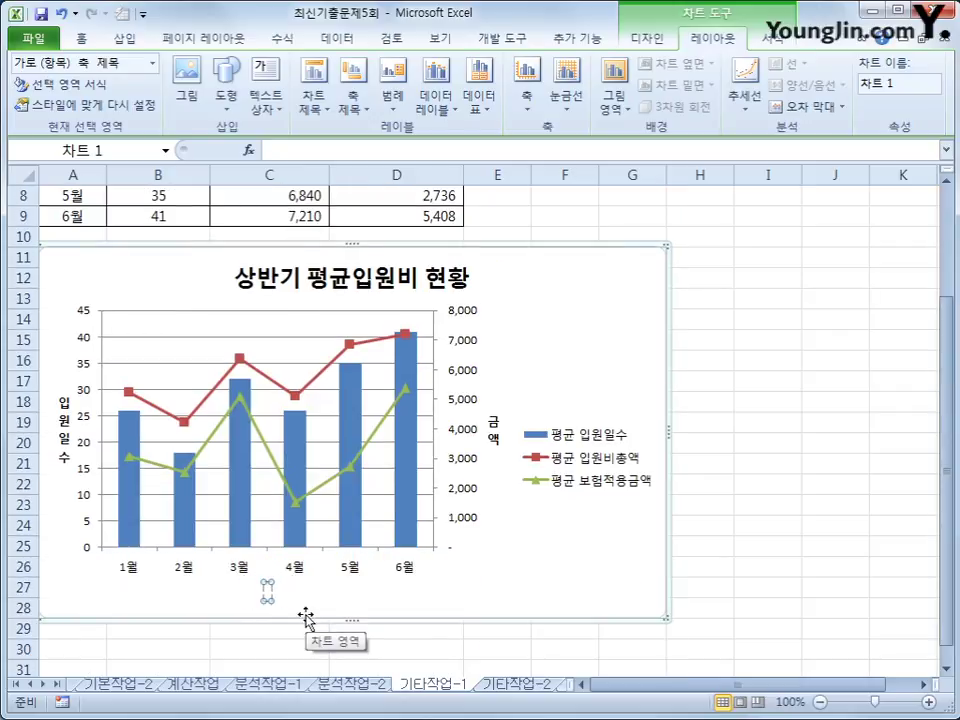
{"action": "type", "text": "입원ㅇ"}
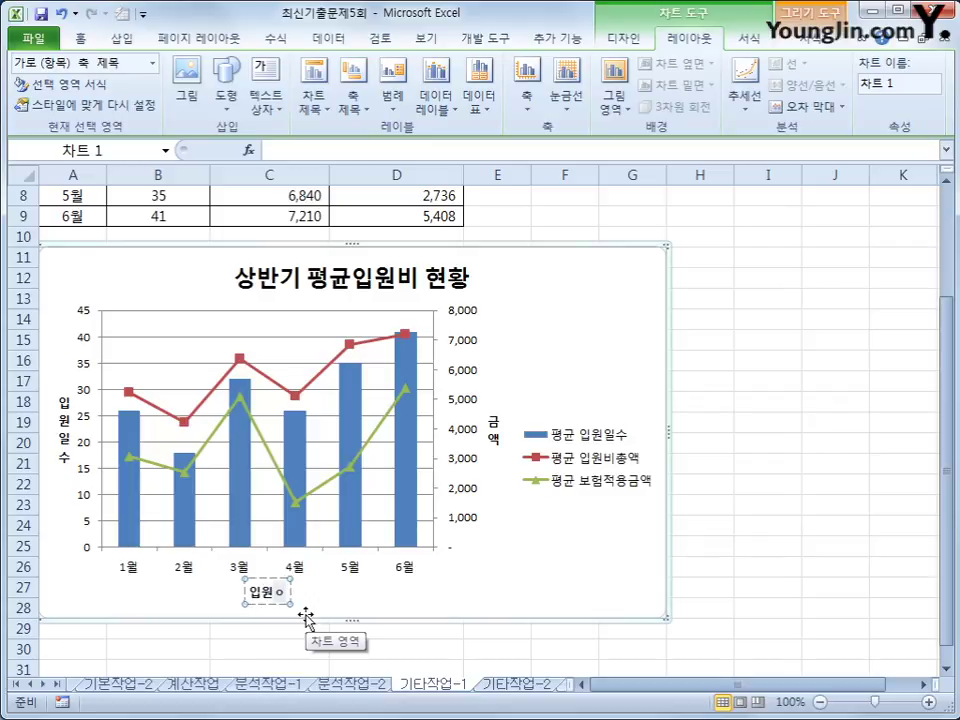
{"action": "type", "text": "월"}
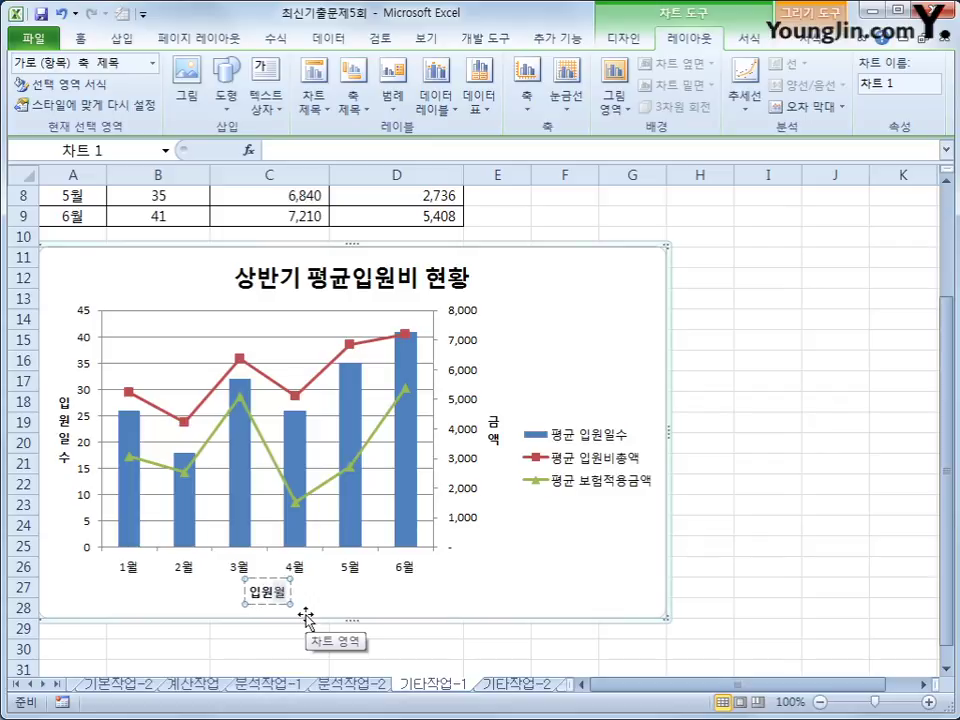
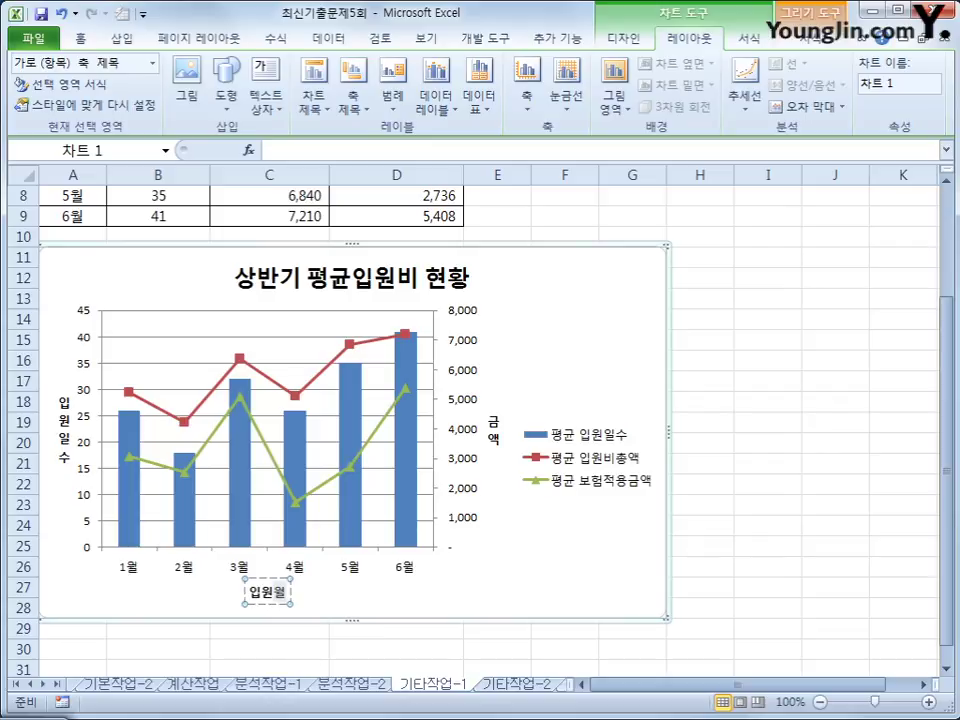
Step: Fix the primary vertical axis at minimum 0, maximum 50 and major unit 10
{"action": "left_click", "coordinate": [89, 373]}
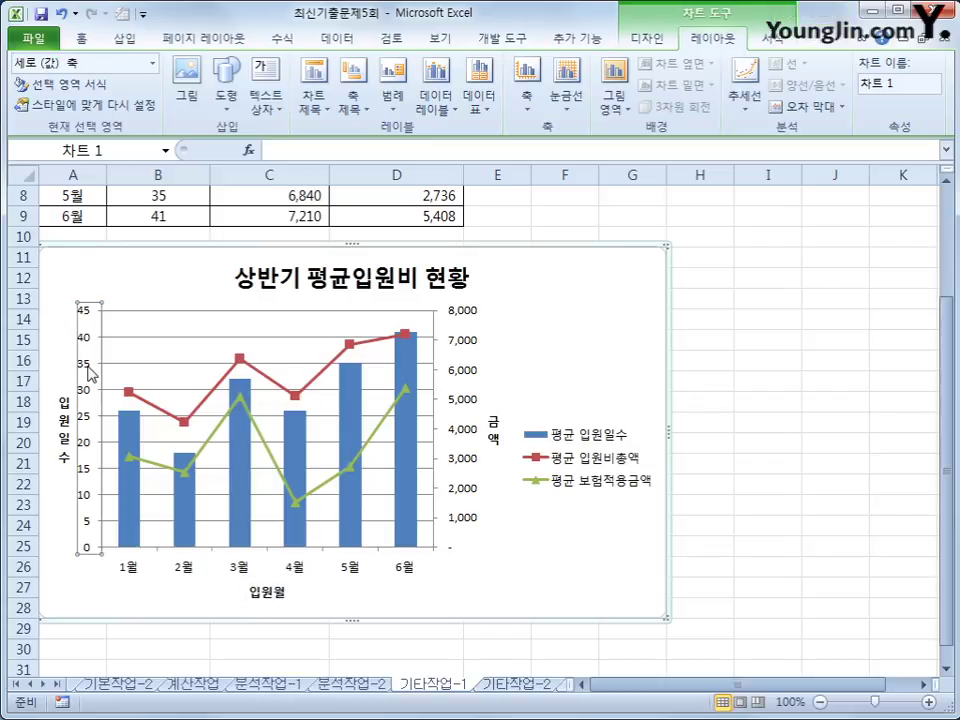
{"action": "right_click", "coordinate": [89, 373]}
{"action": "left_click", "coordinate": [180, 566]}
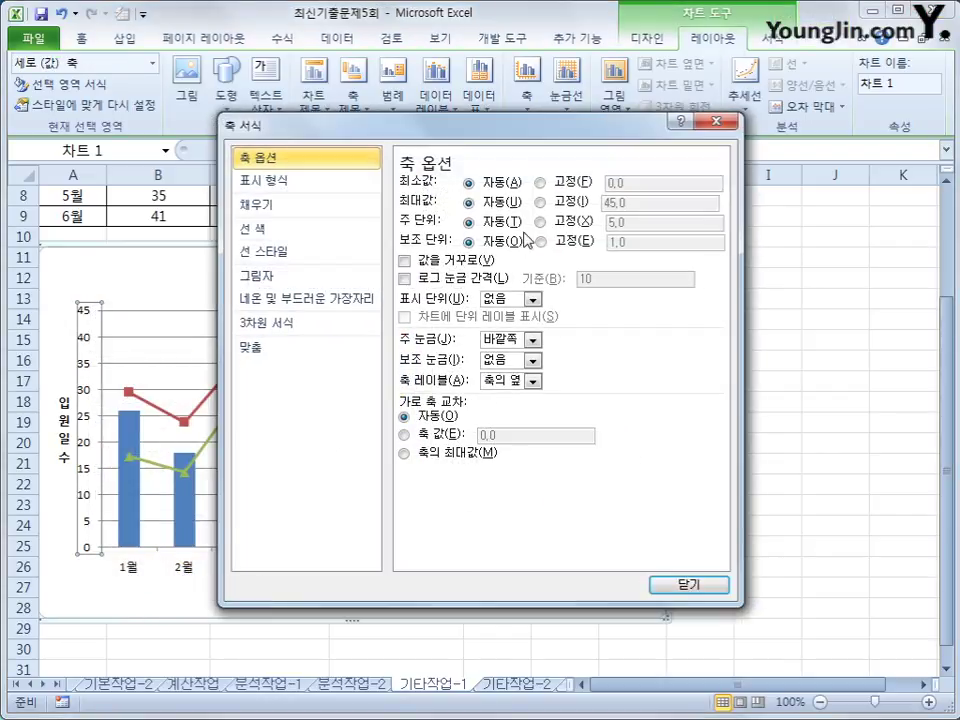
{"action": "left_click", "coordinate": [540, 182]}
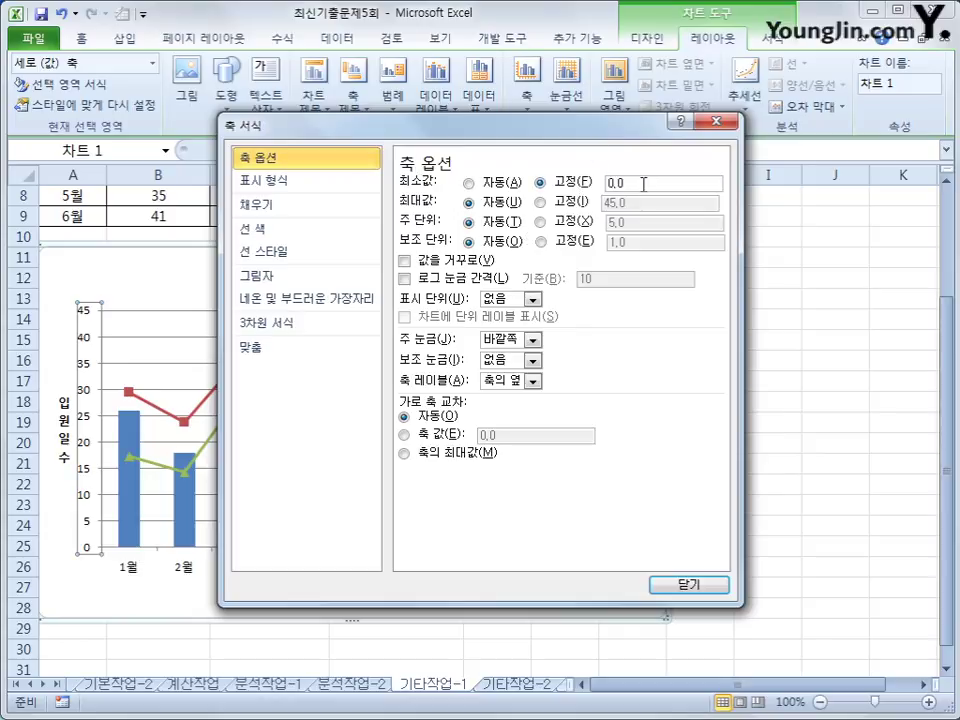
{"action": "double_click", "coordinate": [643, 184]}
{"action": "type", "text": "0"}
{"action": "left_click", "coordinate": [626, 201]}
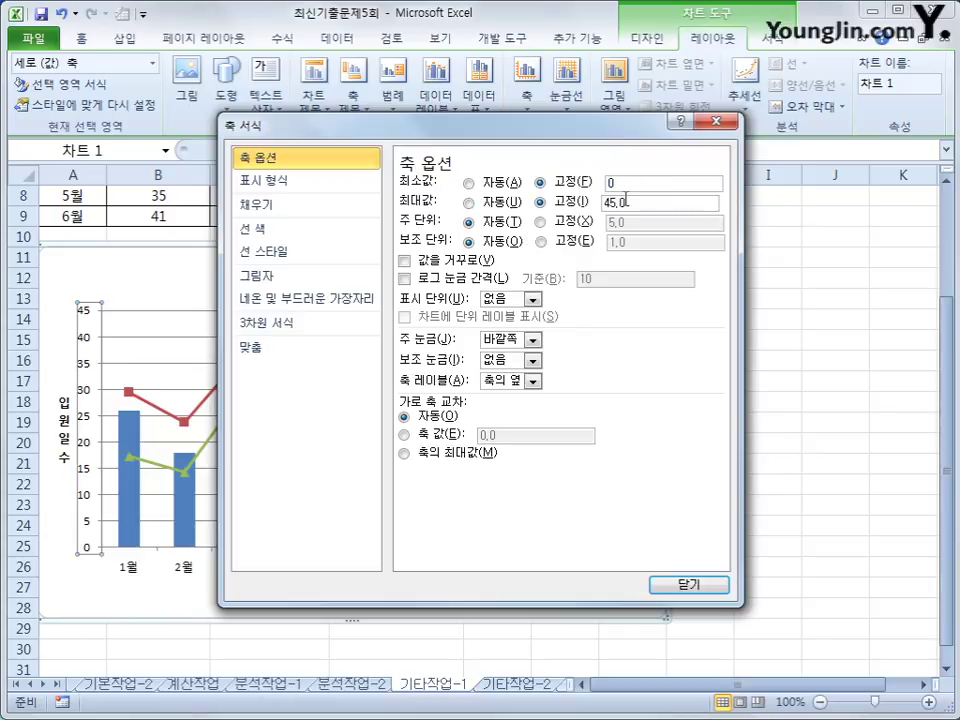
{"action": "double_click", "coordinate": [645, 201]}
{"action": "type", "text": "50"}
{"action": "left_click", "coordinate": [540, 221]}
{"action": "double_click", "coordinate": [617, 222]}
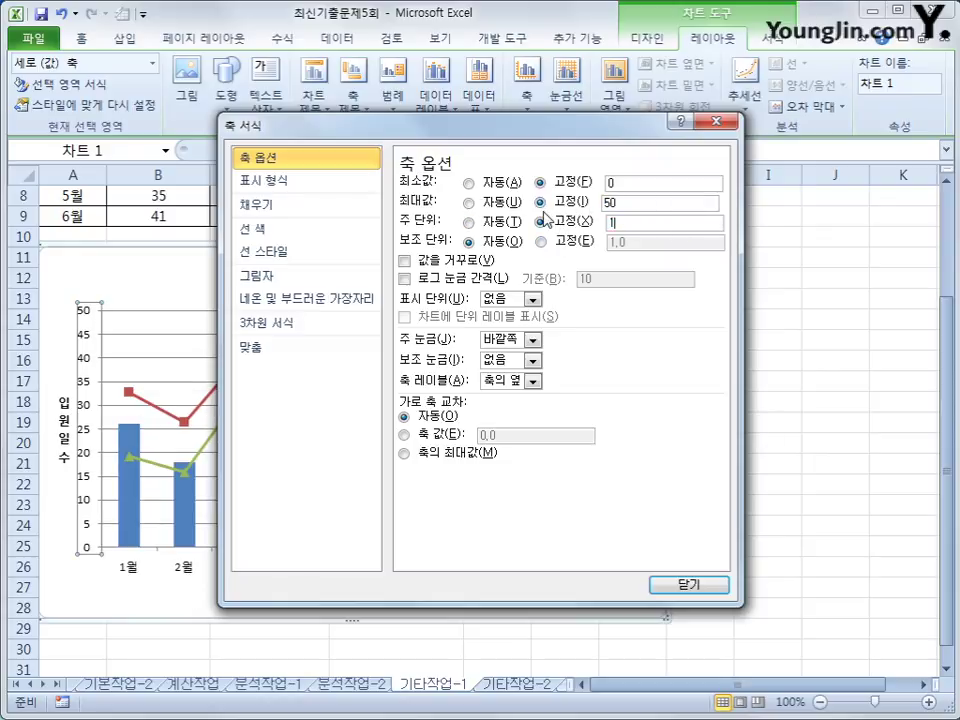
{"action": "type", "text": "10"}
{"action": "left_click", "coordinate": [688, 585]}
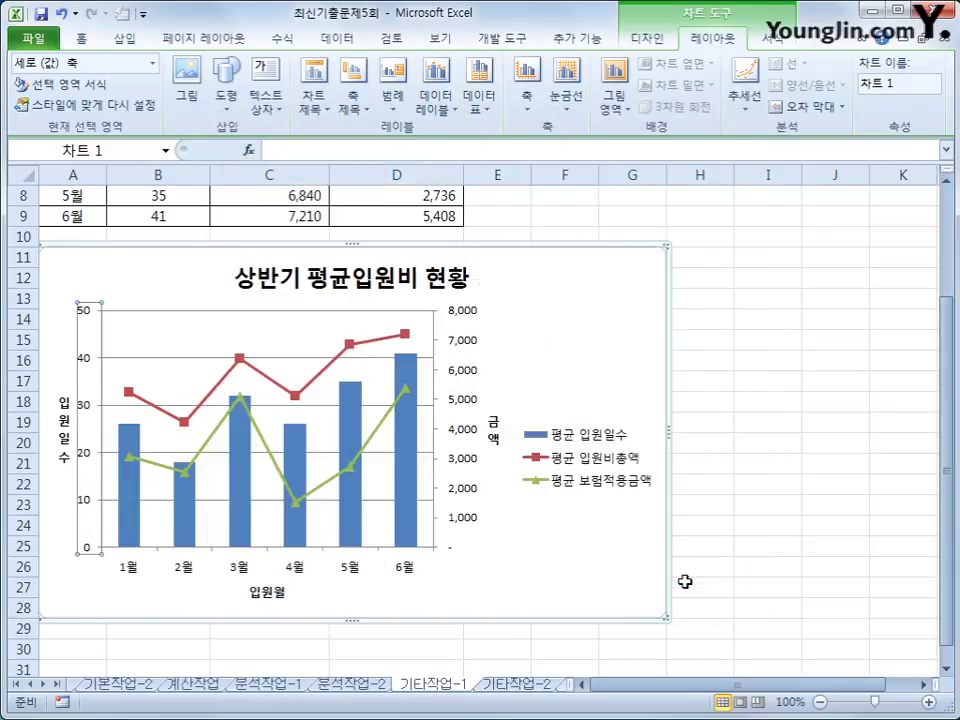
Step: Set the secondary vertical axis major unit to a fixed 2000 in Format Axis
{"action": "left_click", "coordinate": [463, 407]}
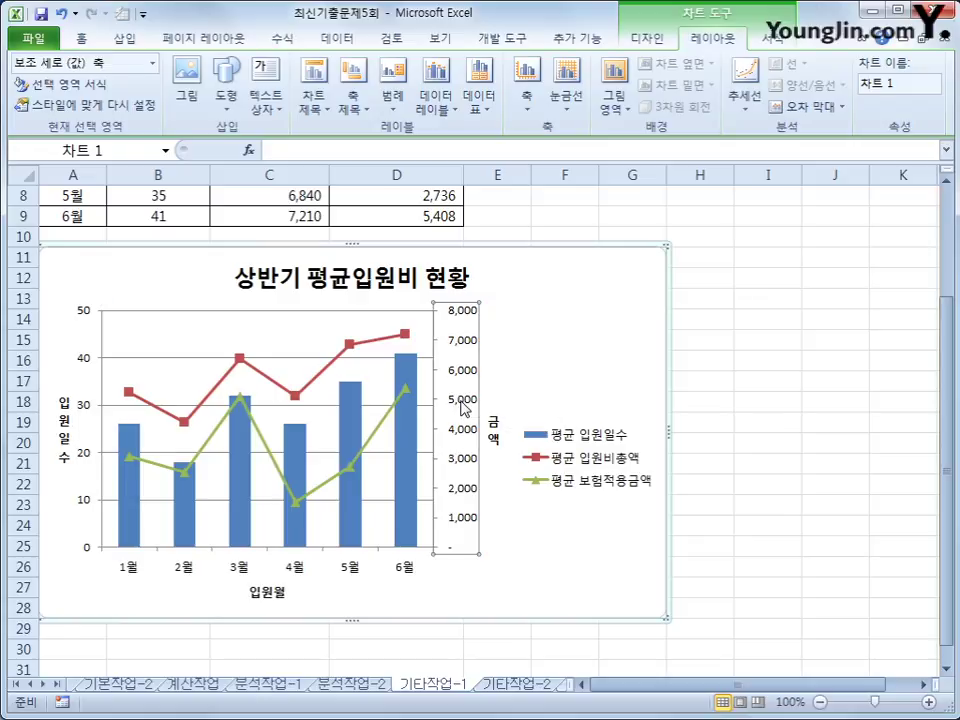
{"action": "right_click", "coordinate": [463, 407]}
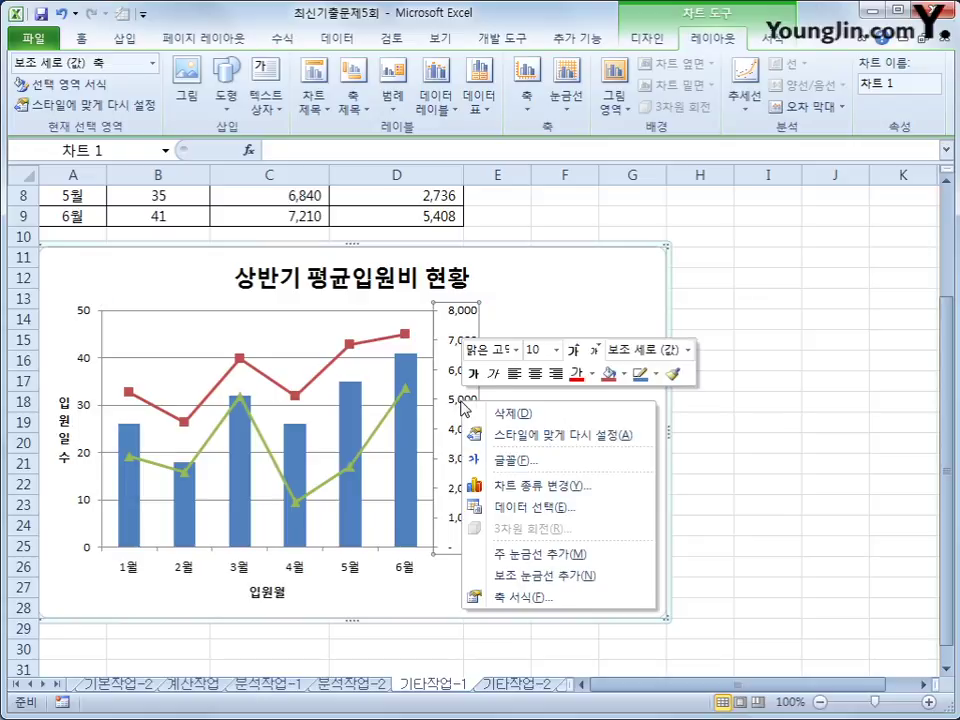
{"action": "left_click", "coordinate": [519, 599]}
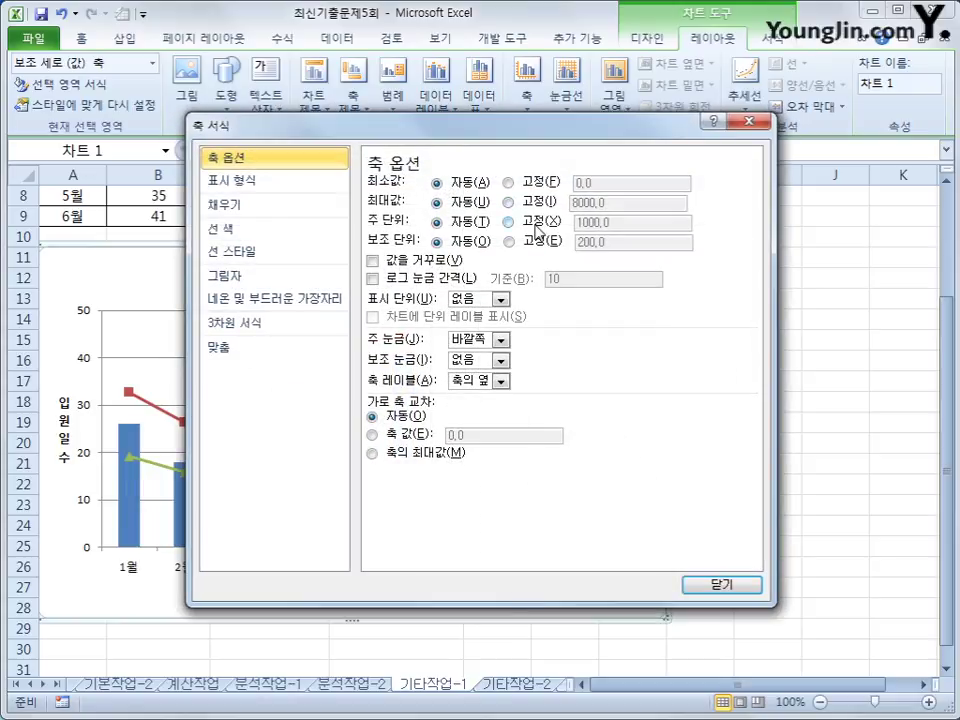
{"action": "left_click", "coordinate": [509, 221]}
{"action": "left_click_drag", "start_coordinate": [634, 226], "coordinate": [483, 220]}
{"action": "type", "text": "2000"}
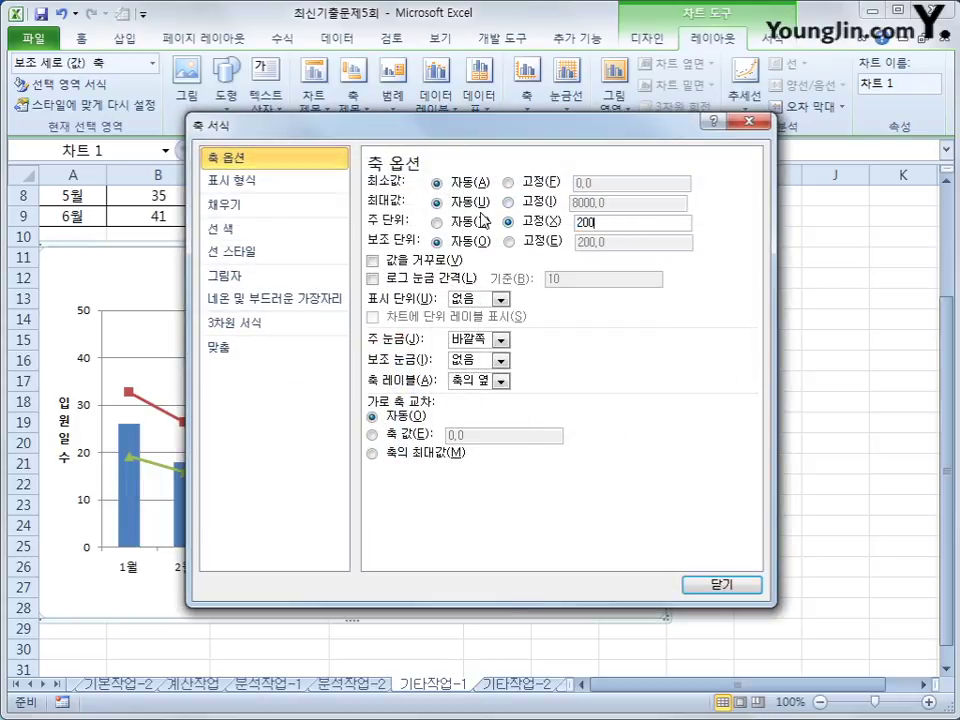
{"action": "left_click", "coordinate": [705, 592]}
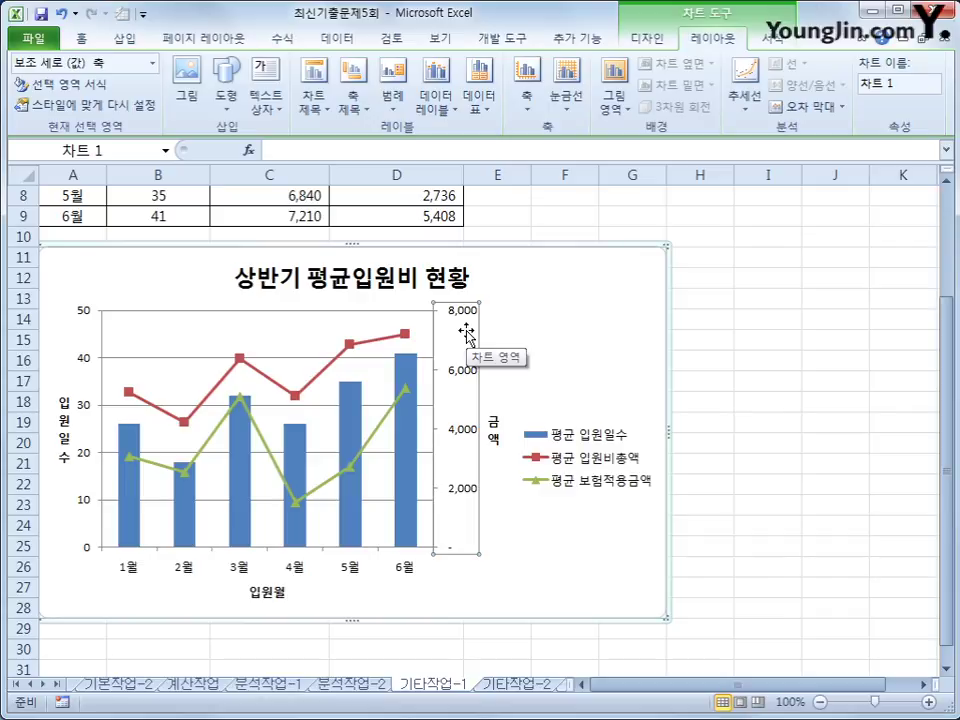
Step: Show the legend at the top and give the chart area rounded corners
{"action": "left_click", "coordinate": [406, 108]}
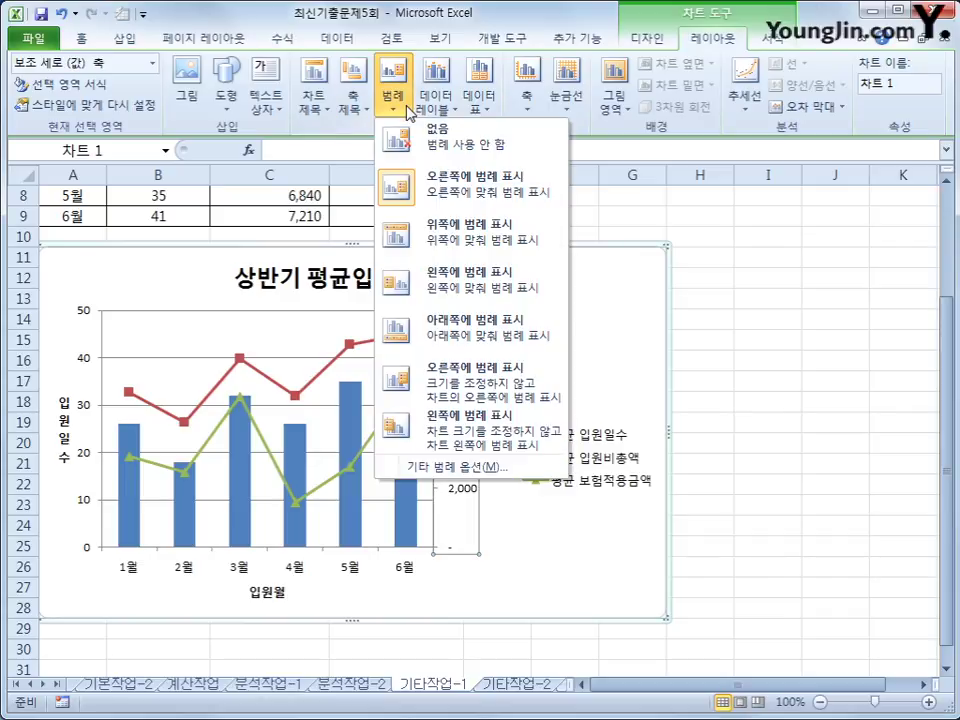
{"action": "left_click", "coordinate": [390, 240]}
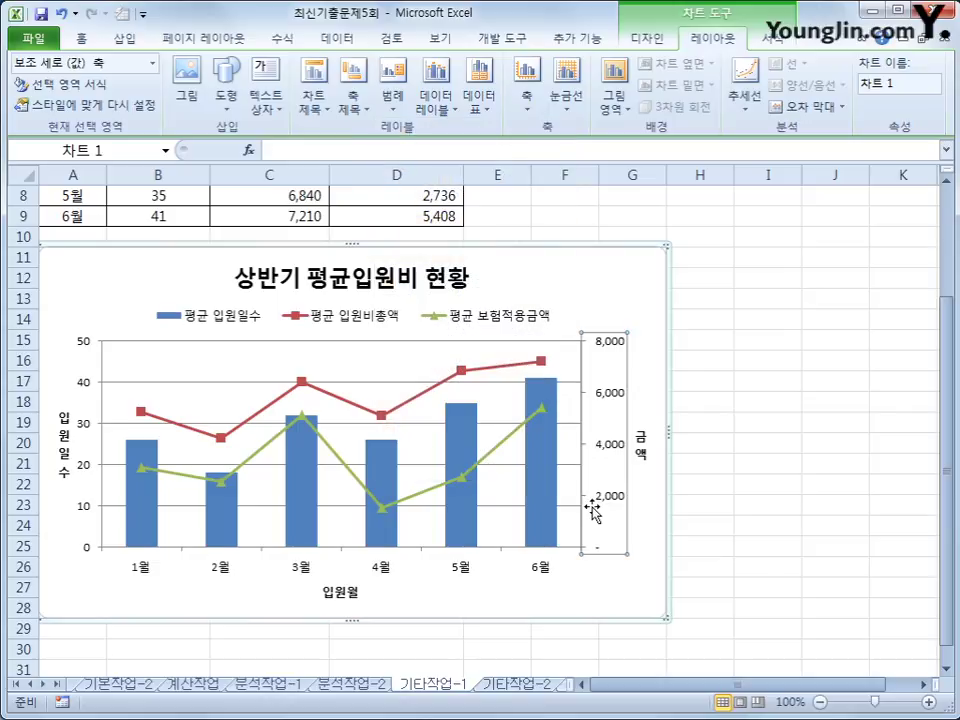
{"action": "right_click", "coordinate": [620, 292]}
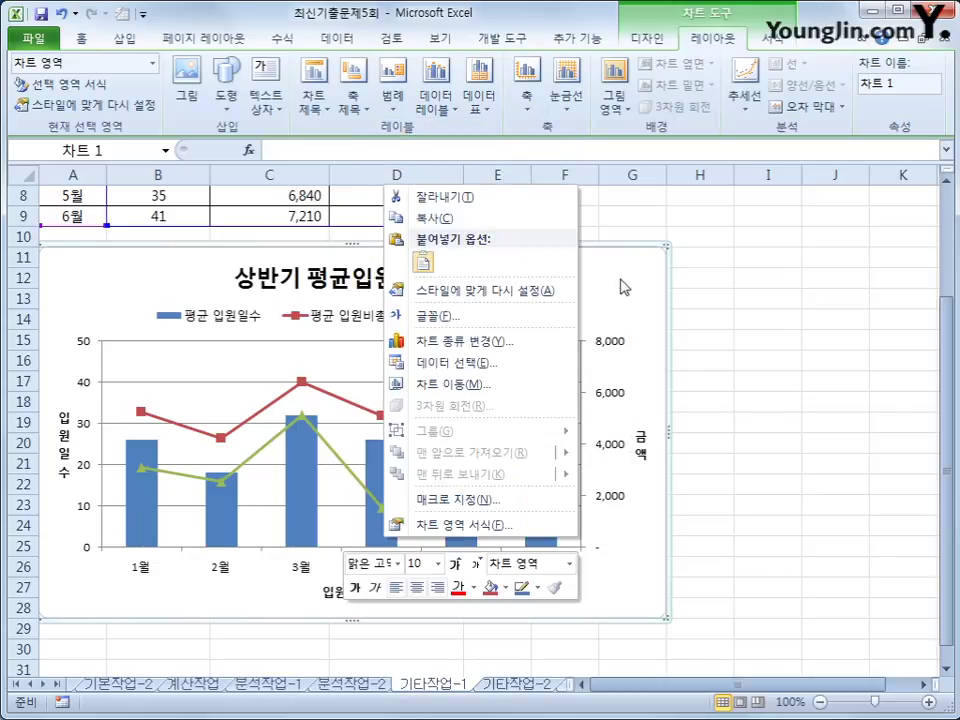
{"action": "left_click", "coordinate": [548, 534]}
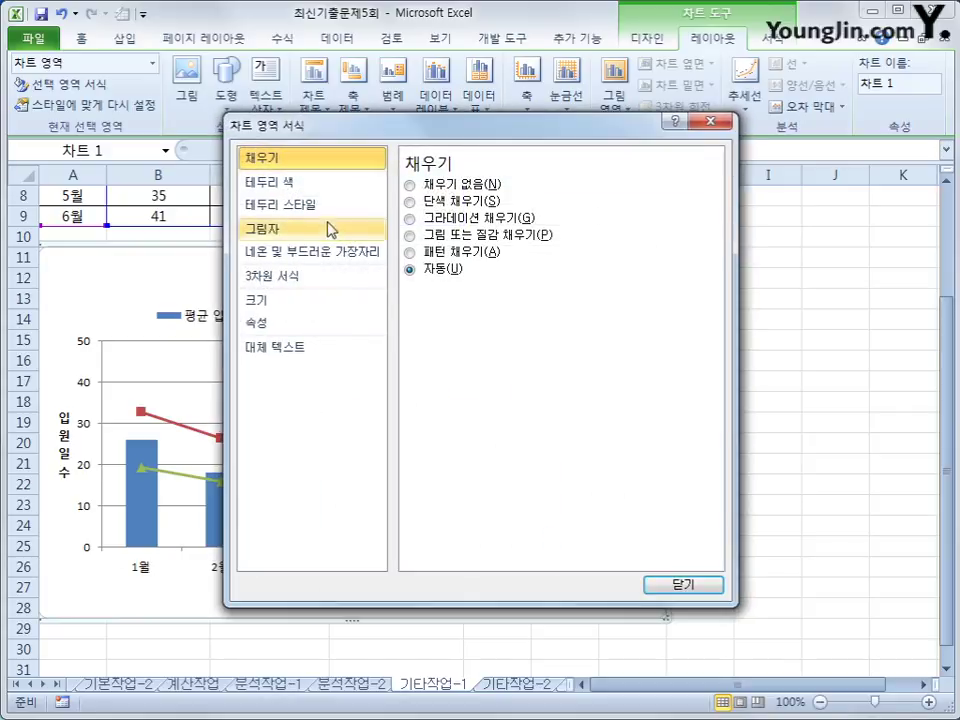
{"action": "left_click", "coordinate": [320, 205]}
{"action": "left_click", "coordinate": [444, 376]}
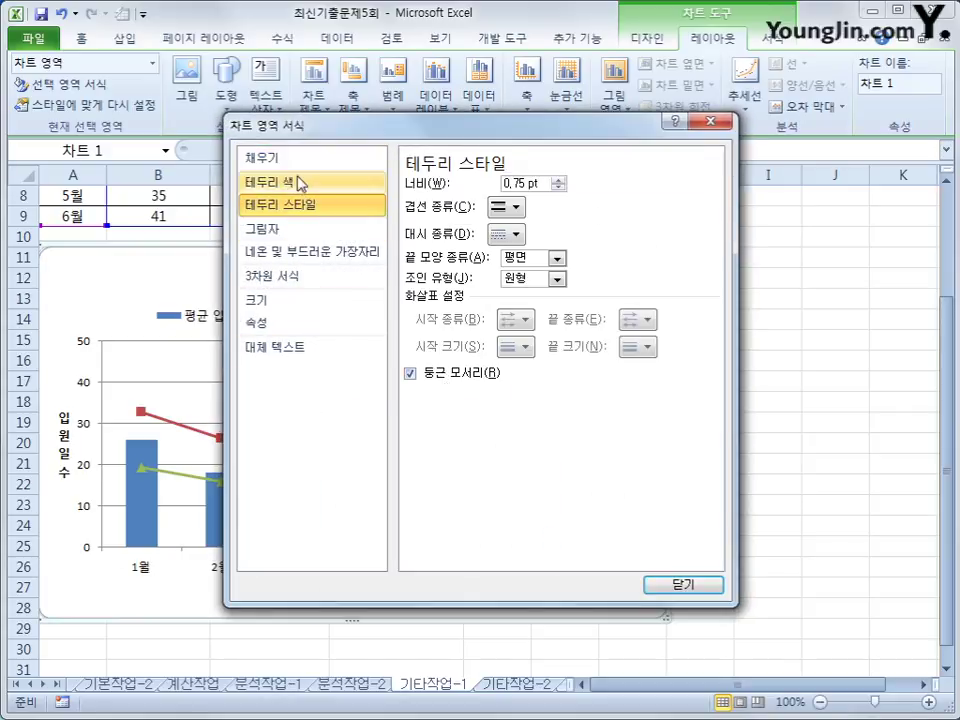
Step: Apply the first outer shadow preset to the chart area and deselect the chart
{"action": "left_click", "coordinate": [261, 229]}
{"action": "left_click", "coordinate": [508, 188]}
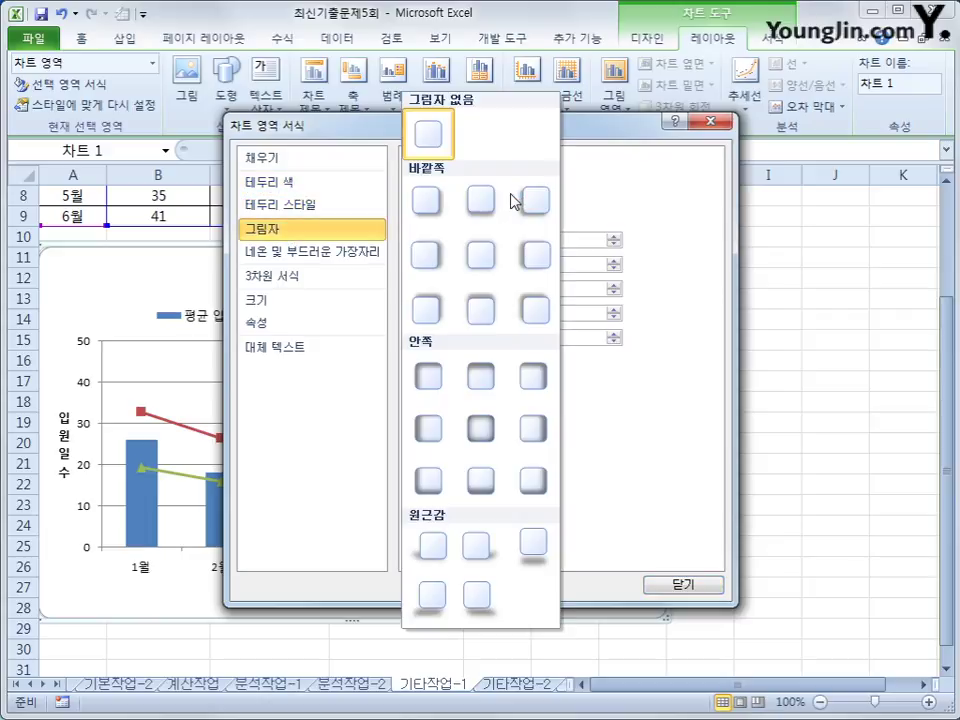
{"action": "left_click", "coordinate": [428, 202]}
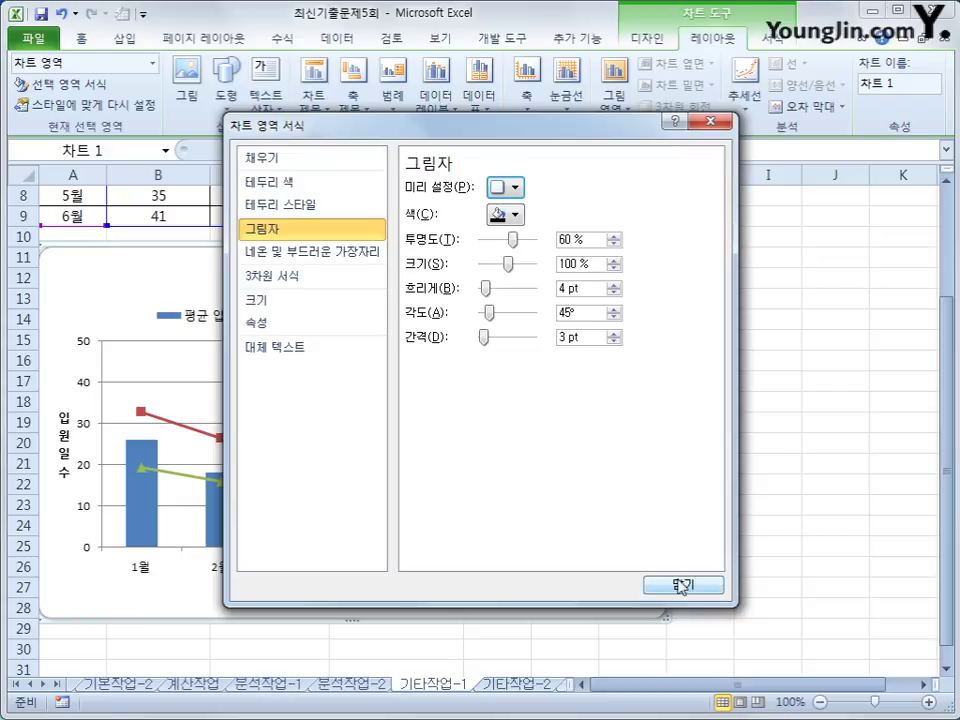
{"action": "left_click", "coordinate": [682, 584]}
{"action": "left_click", "coordinate": [806, 614]}
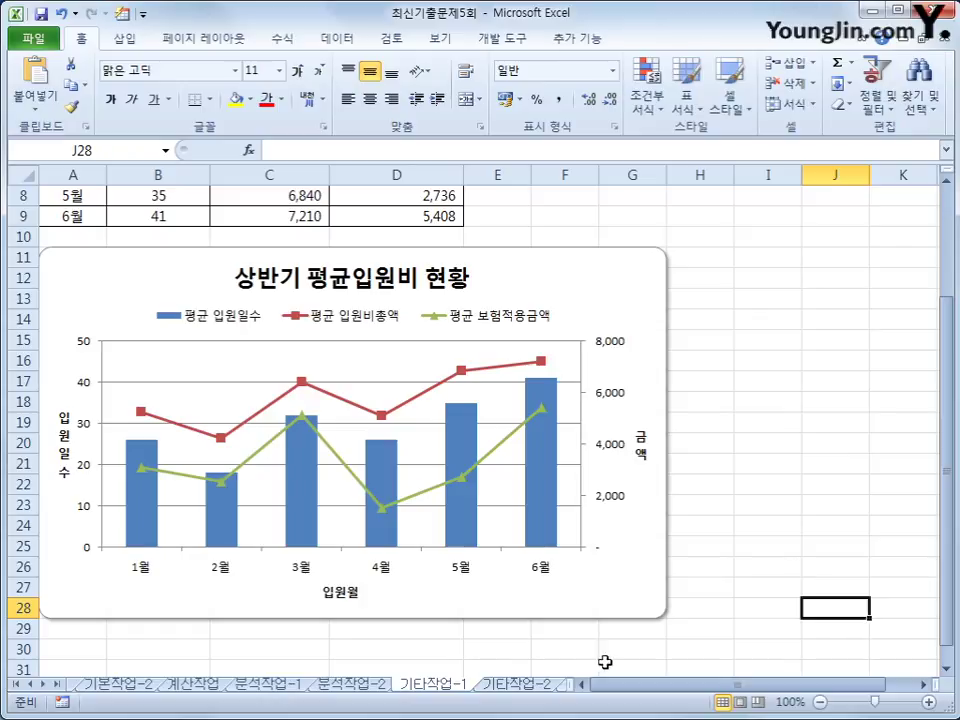
Step: Switch to the 기타작업-2 sheet and turn on Design Mode from the Developer tab
{"action": "left_click", "coordinate": [530, 686]}
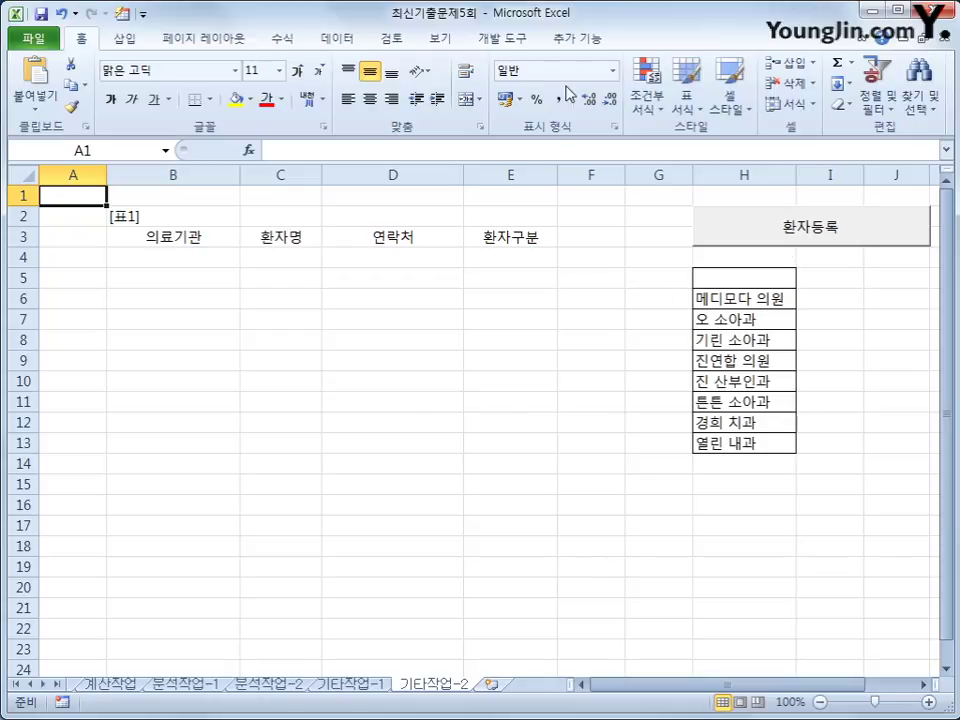
{"action": "left_click", "coordinate": [505, 45]}
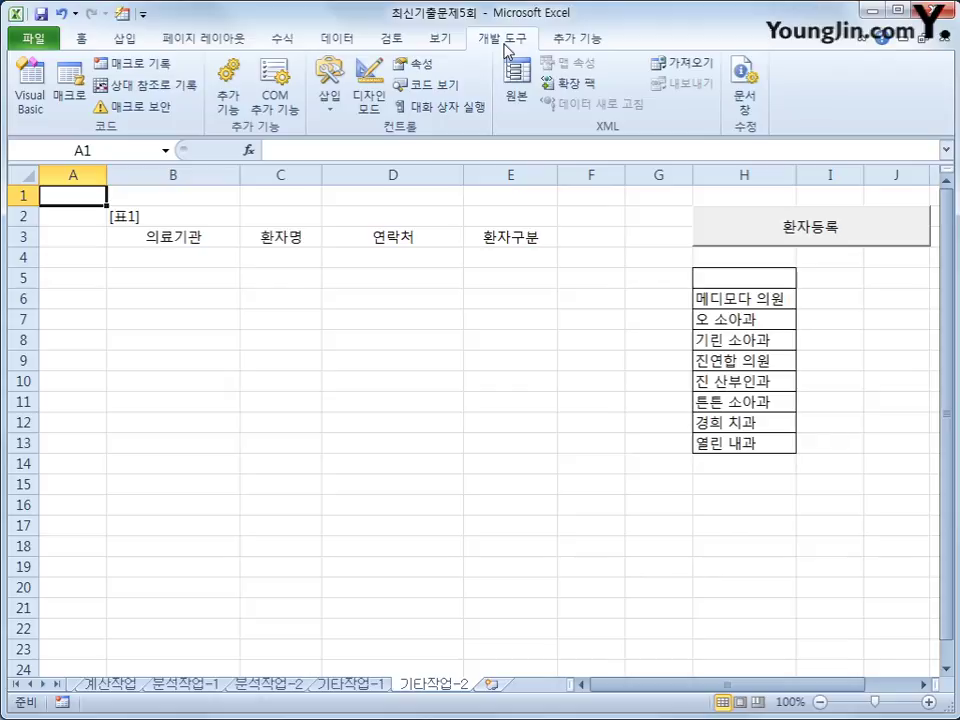
{"action": "left_click", "coordinate": [369, 98]}
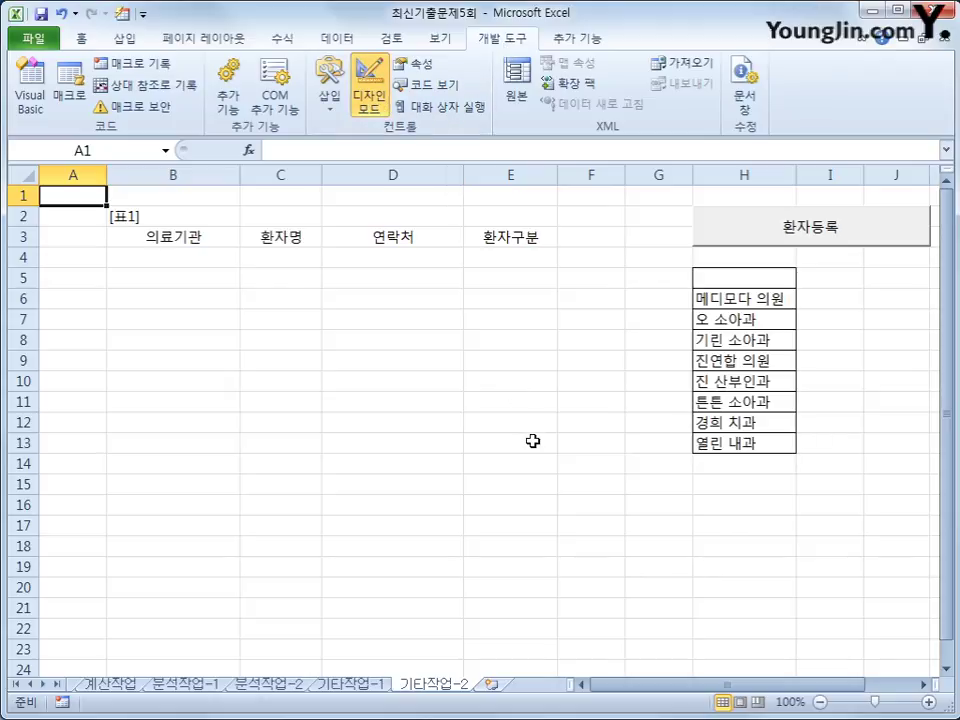
Step: Add 환자등록.Show to cmd환자등록_Click and open the 환자등록 UserForm in the designer
{"action": "double_click", "coordinate": [716, 224]}
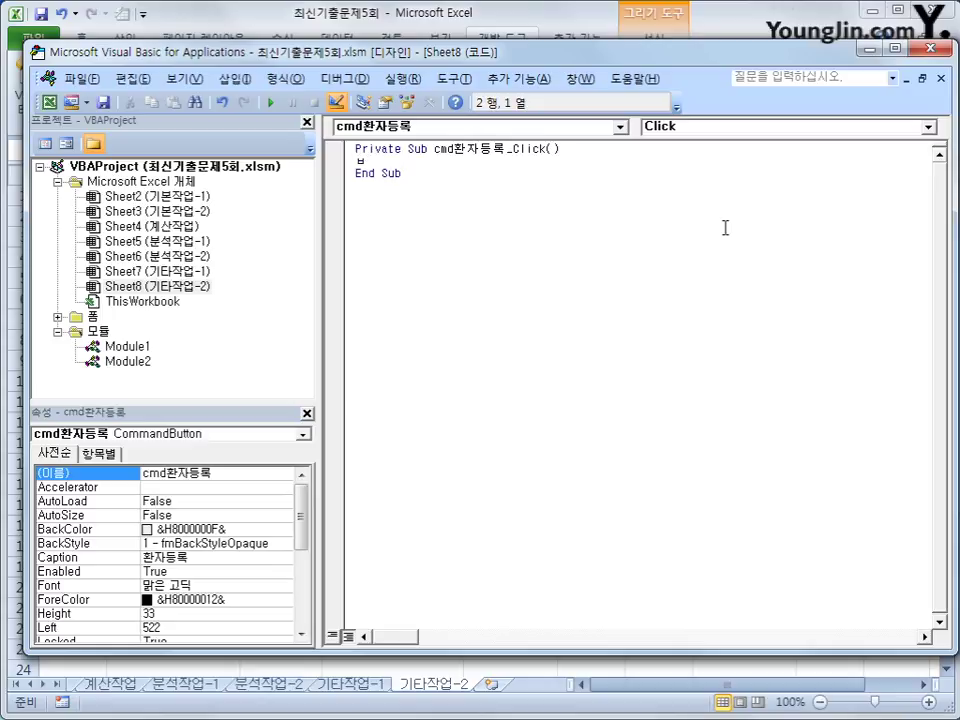
{"action": "key", "text": "Tab"}
{"action": "type", "text": "환자등ㄹ록.sh"}
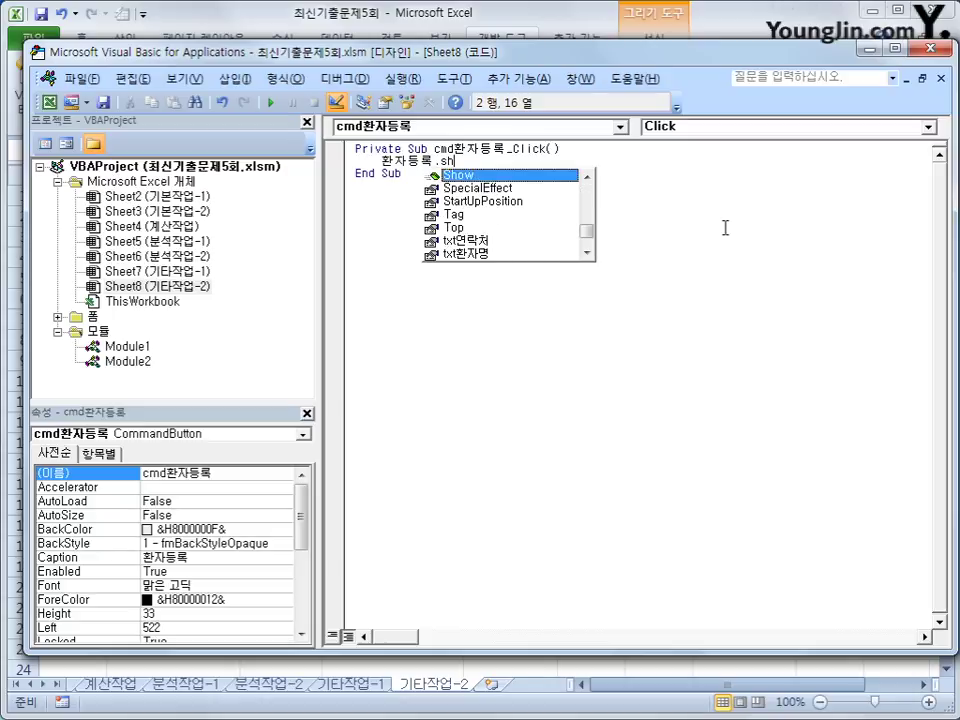
{"action": "key", "text": "Tab"}
{"action": "key", "text": "Down"}
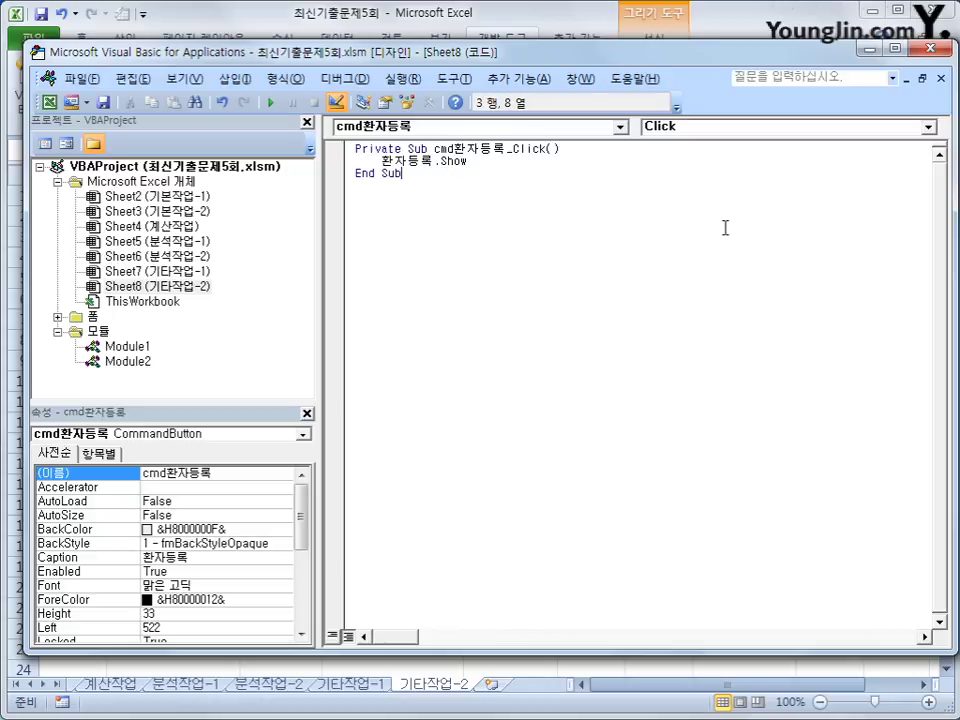
{"action": "double_click", "coordinate": [92, 317]}
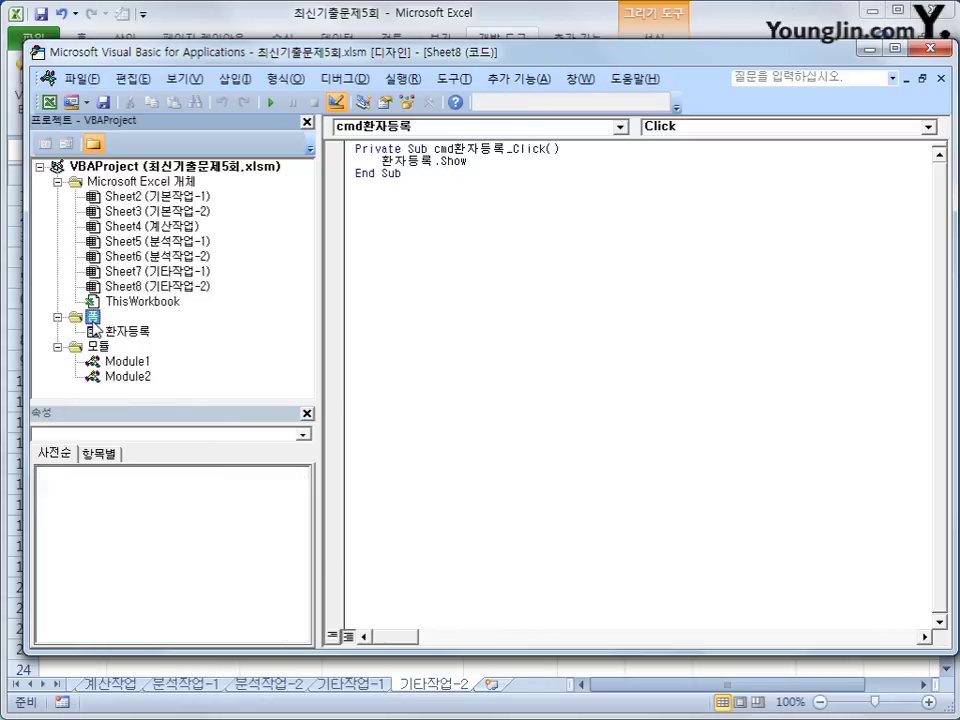
{"action": "double_click", "coordinate": [128, 332]}
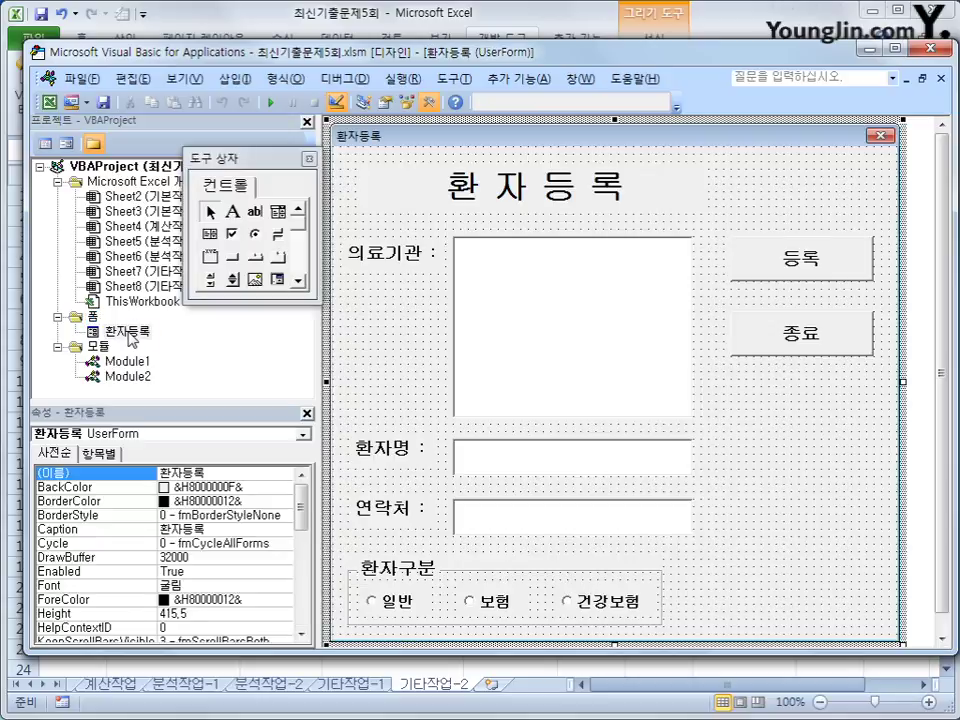
Step: Create UserForm_Initialize and set lst의료기관.RowSource to "H6:H13"
{"action": "left_click", "coordinate": [45, 143]}
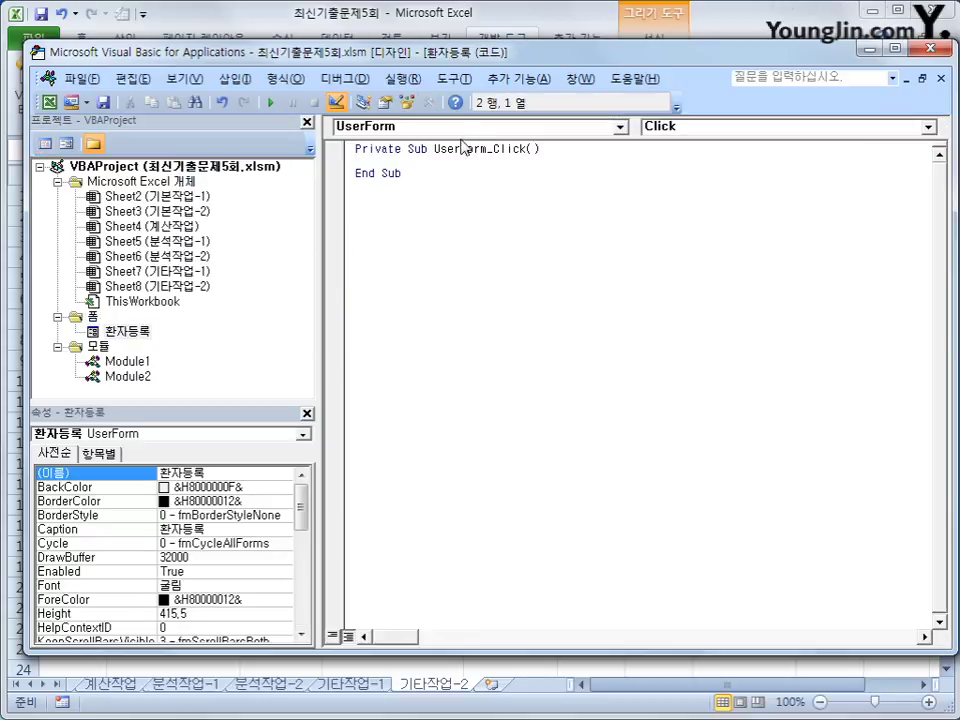
{"action": "left_click", "coordinate": [686, 127]}
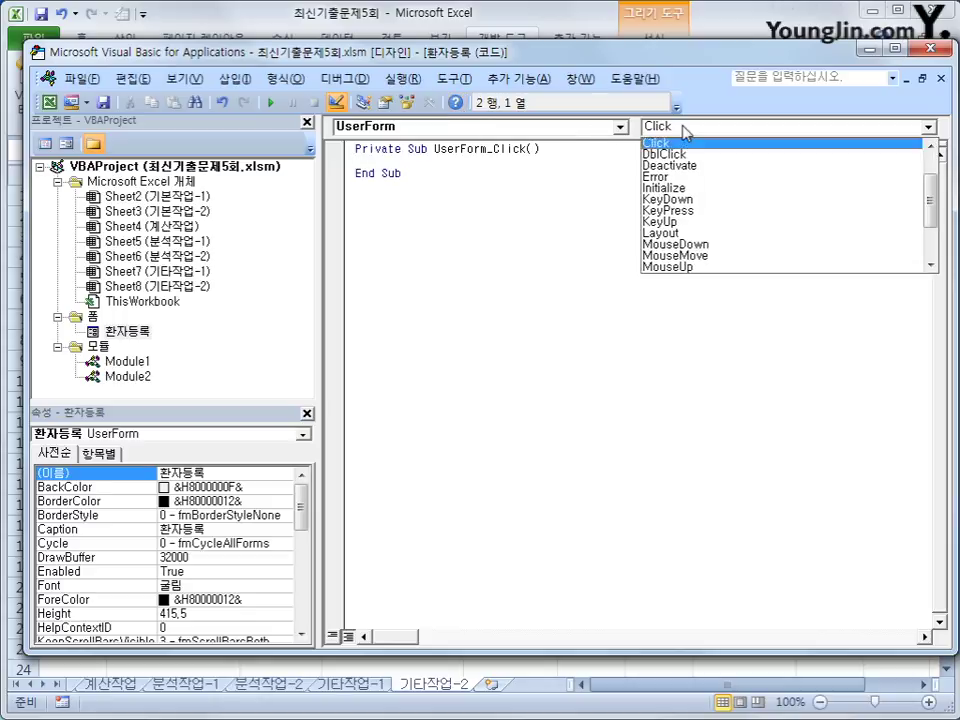
{"action": "left_click", "coordinate": [688, 188]}
{"action": "key", "text": "Tab"}
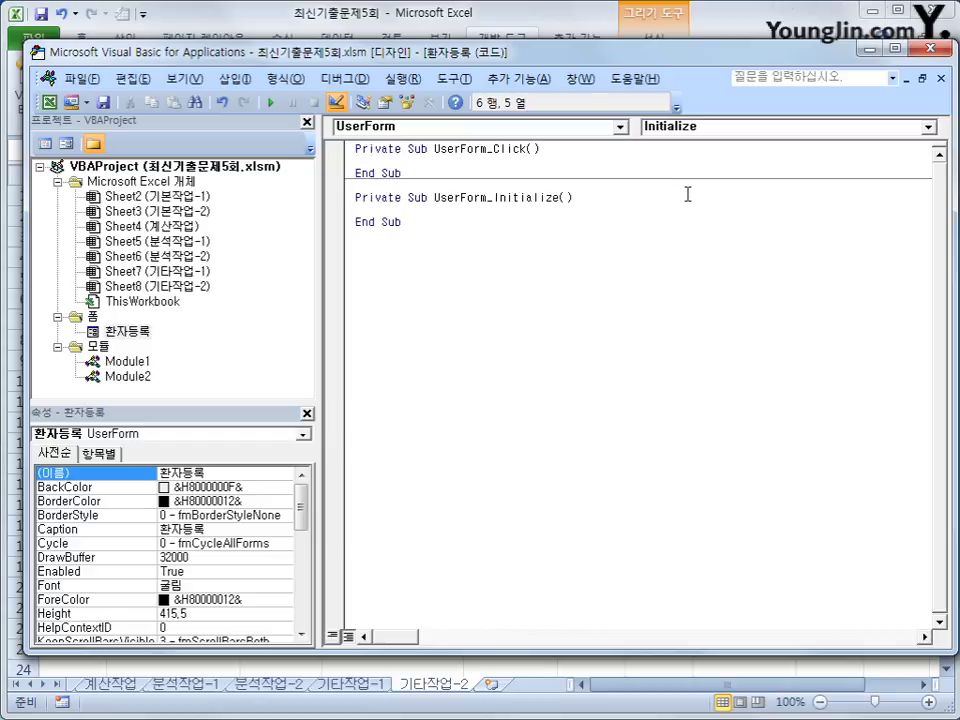
{"action": "type", "text": "lst"}
{"action": "type", "text": "으"}
{"action": "key", "text": "BackSpace"}
{"action": "type", "text": "으의로기가"}
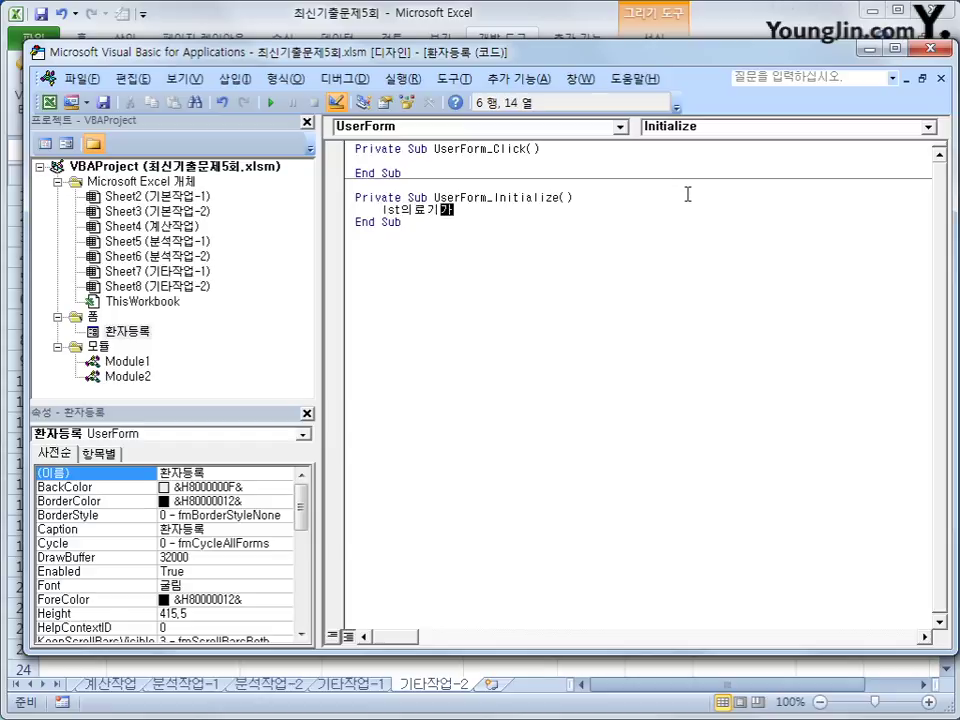
{"action": "type", "text": "관."}
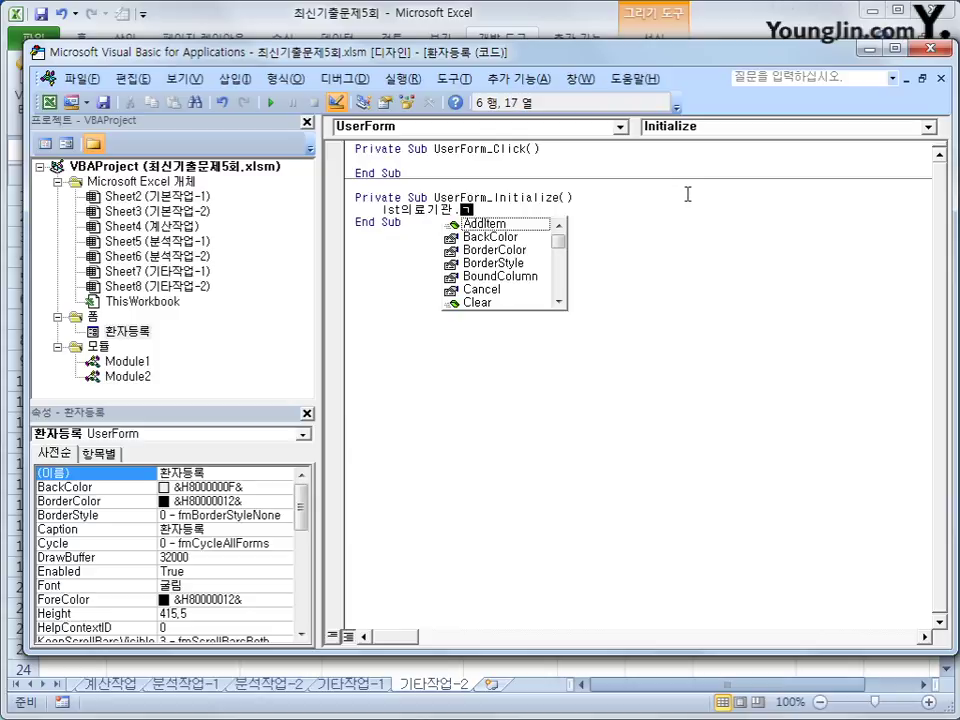
{"action": "type", "text": "ro"}
{"action": "key", "text": "Tab"}
{"action": "type", "text": "= \""}
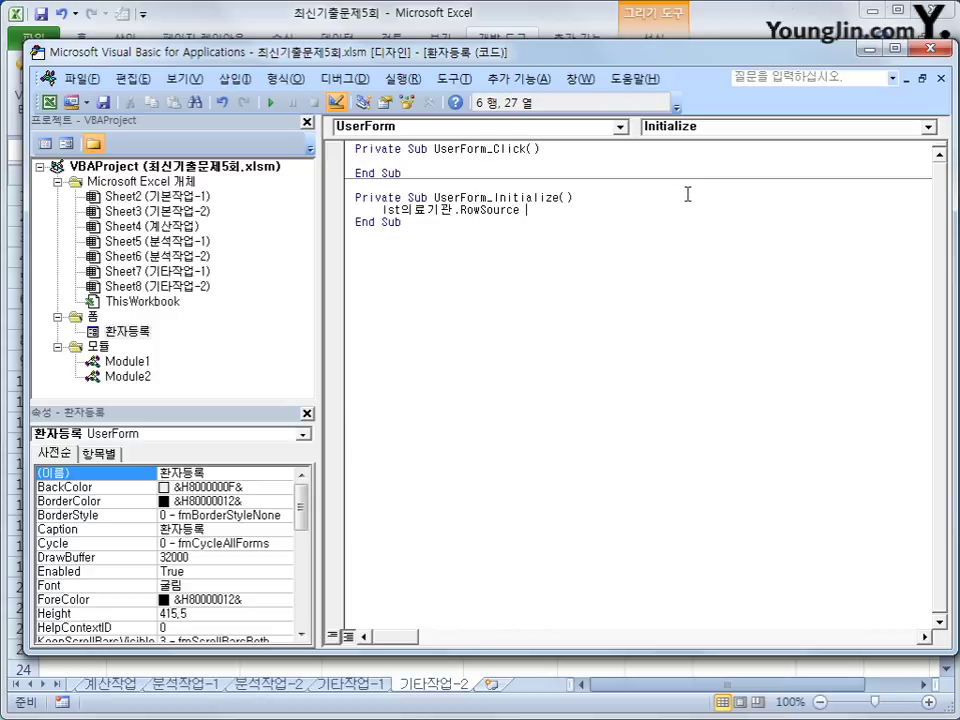
{"action": "type", "text": "ㅂ"}
{"action": "type", "text": "6:"}
{"action": "type", "text": "H13\""}
{"action": "key", "text": "Return"}
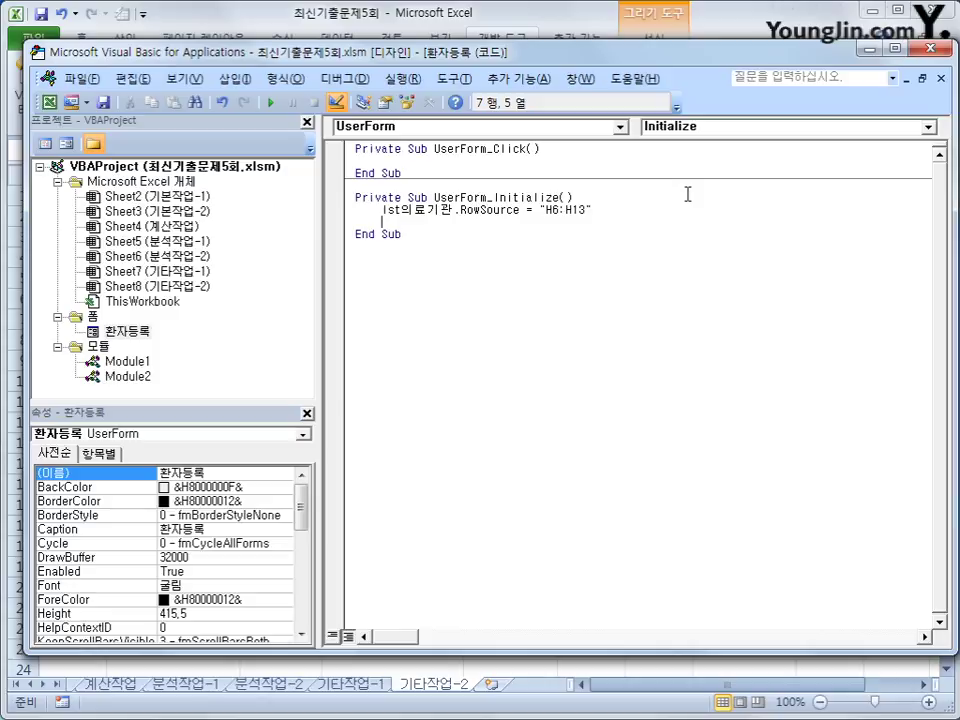
Step: Add the line opt건강보험 = True to preselect the 건강보험 option
{"action": "type", "text": "optㄱ"}
{"action": "type", "text": "강보험 "}
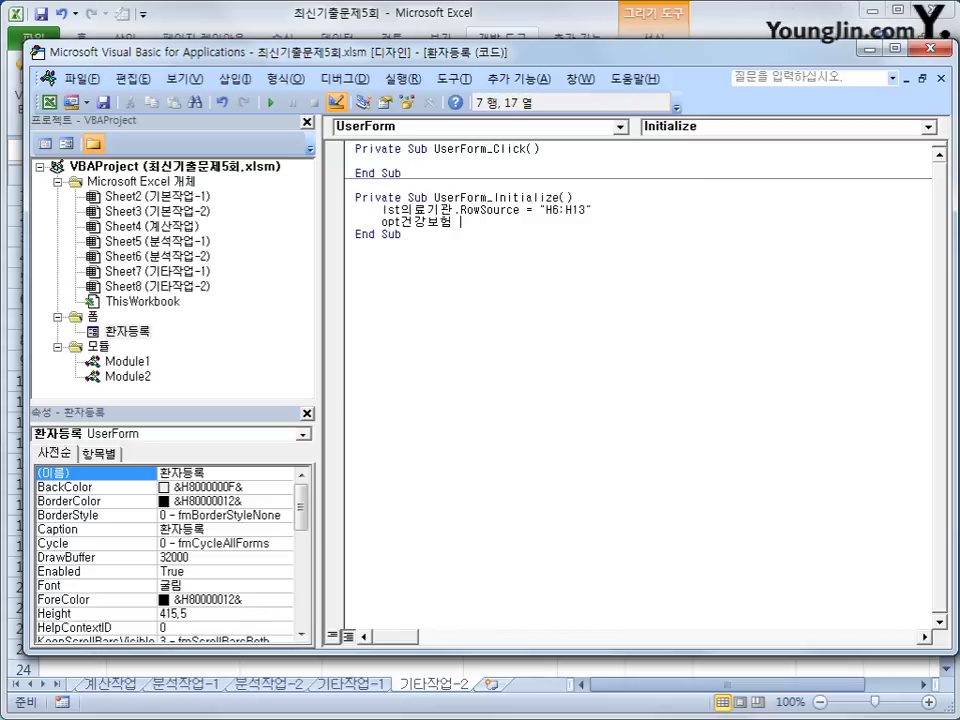
{"action": "type", "text": "="}
{"action": "type", "text": "tru"}
{"action": "key", "text": "BackSpace"}
{"action": "key", "text": "BackSpace"}
{"action": "type", "text": "rue"}
{"action": "key", "text": "Down"}
Step: Turn off Design Mode, test the 환자등록 form and its 종료 button, then reopen Visual Basic
{"action": "left_click", "coordinate": [930, 48]}
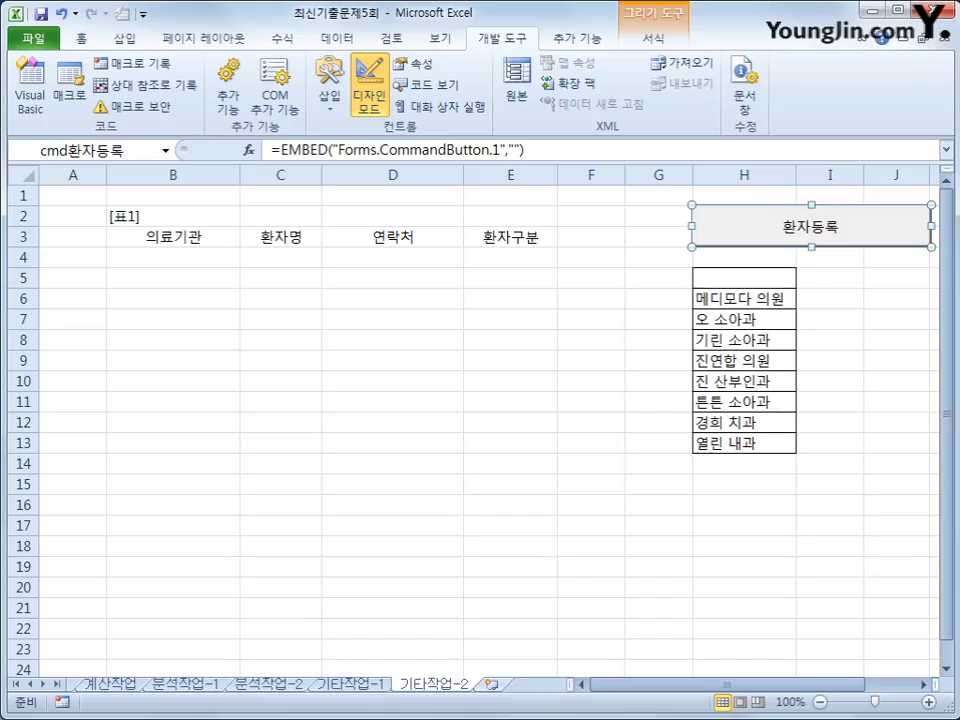
{"action": "left_click", "coordinate": [369, 92]}
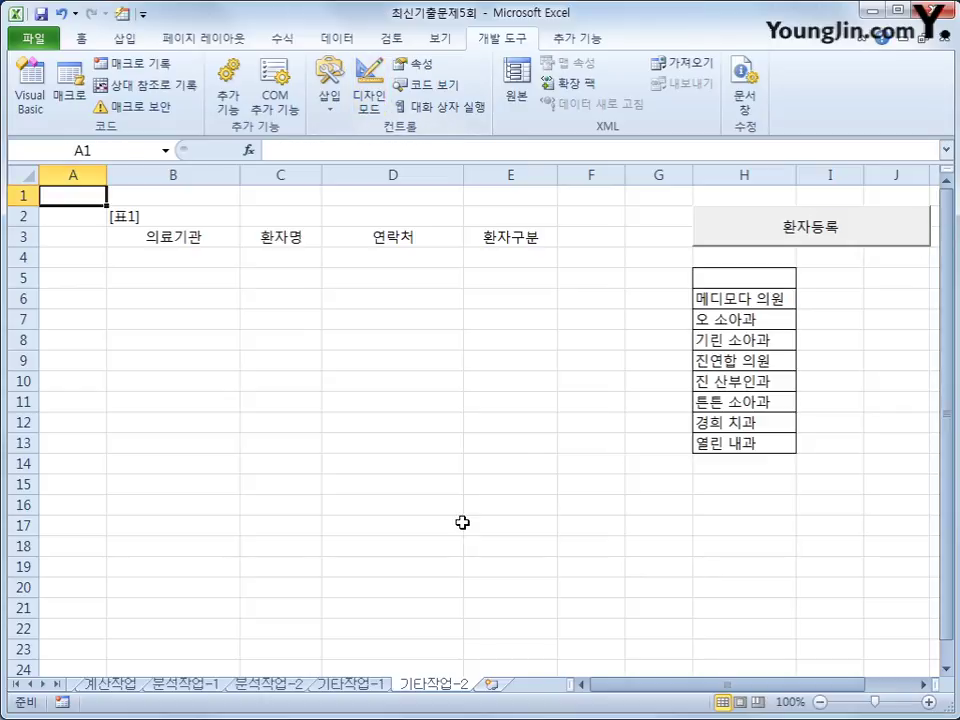
{"action": "left_click", "coordinate": [790, 240]}
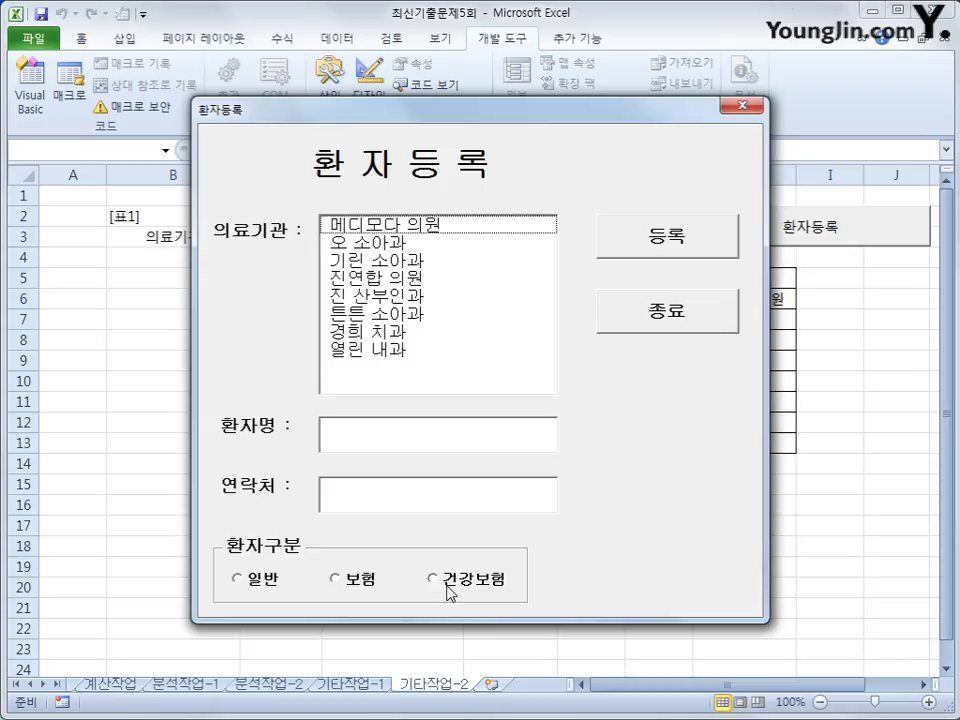
{"action": "left_click", "coordinate": [676, 317]}
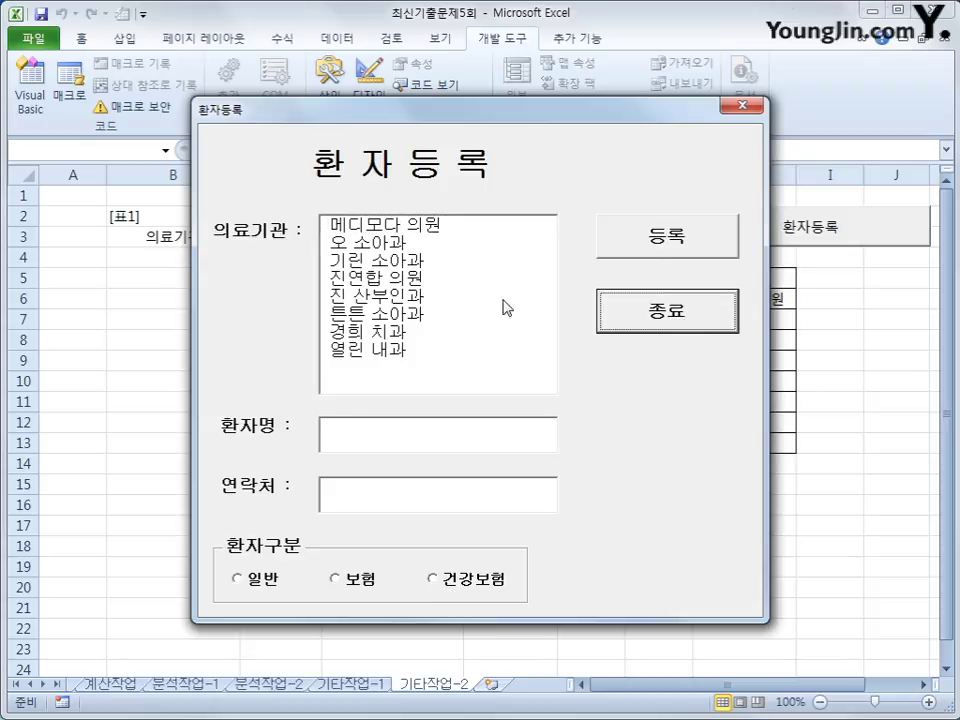
{"action": "left_click", "coordinate": [738, 106]}
{"action": "left_click", "coordinate": [30, 85]}
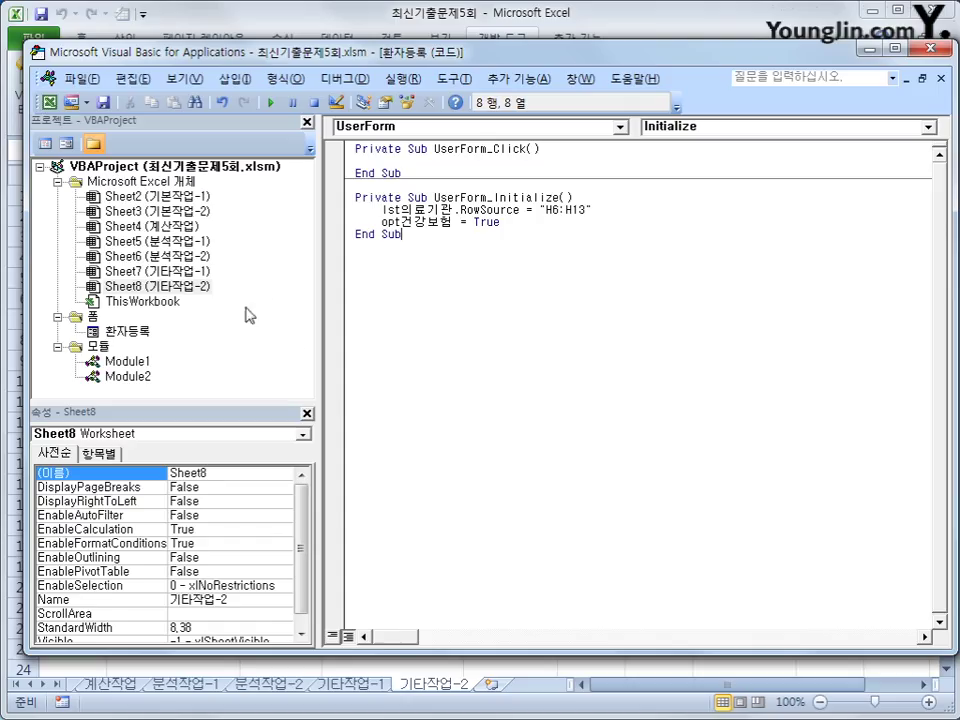
Step: Check the option button's name and change opt건강보험 to opt건강 in the Initialize code
{"action": "double_click", "coordinate": [127, 331]}
{"action": "left_click", "coordinate": [598, 600]}
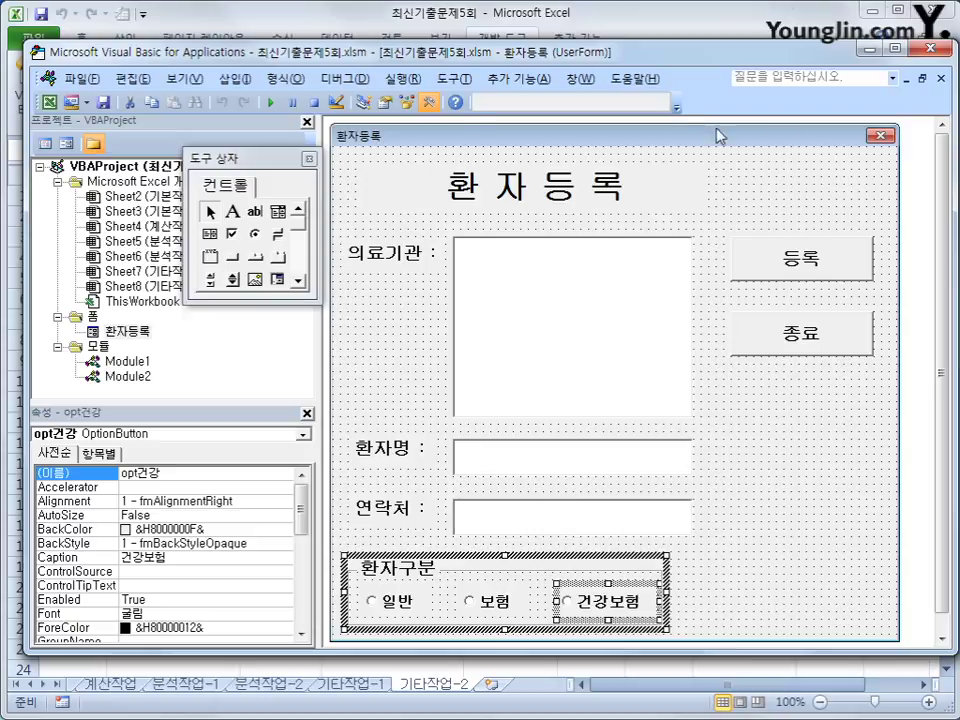
{"action": "left_click", "coordinate": [45, 142]}
{"action": "left_click", "coordinate": [432, 274]}
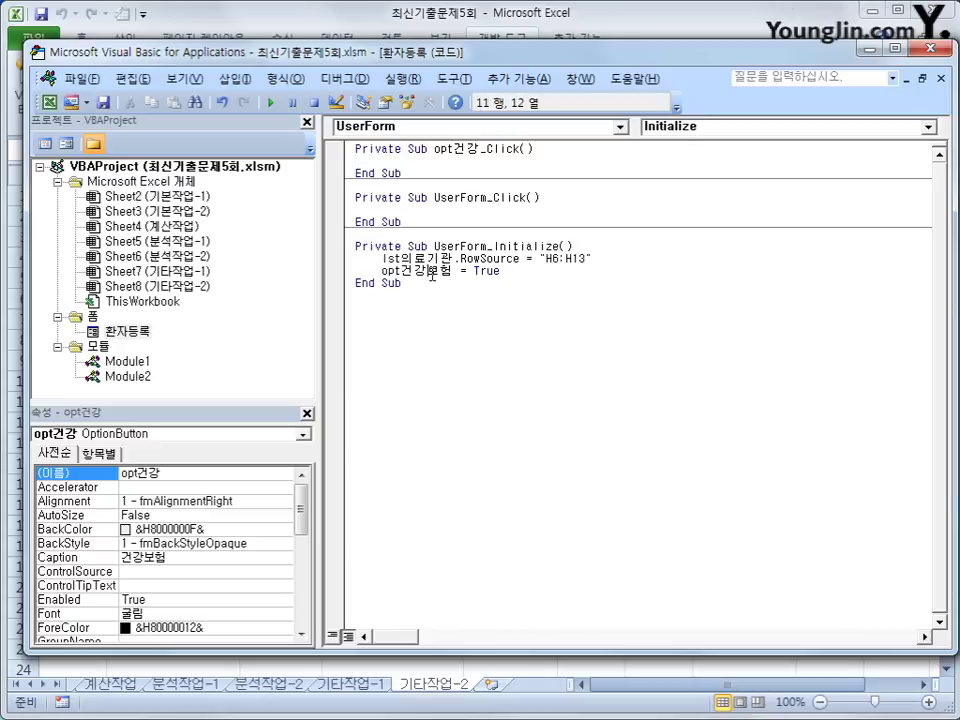
{"action": "left_click_drag", "start_coordinate": [432, 274], "coordinate": [458, 274]}
{"action": "key", "text": "Delete"}
{"action": "left_click", "coordinate": [467, 315]}
{"action": "left_click", "coordinate": [928, 48]}
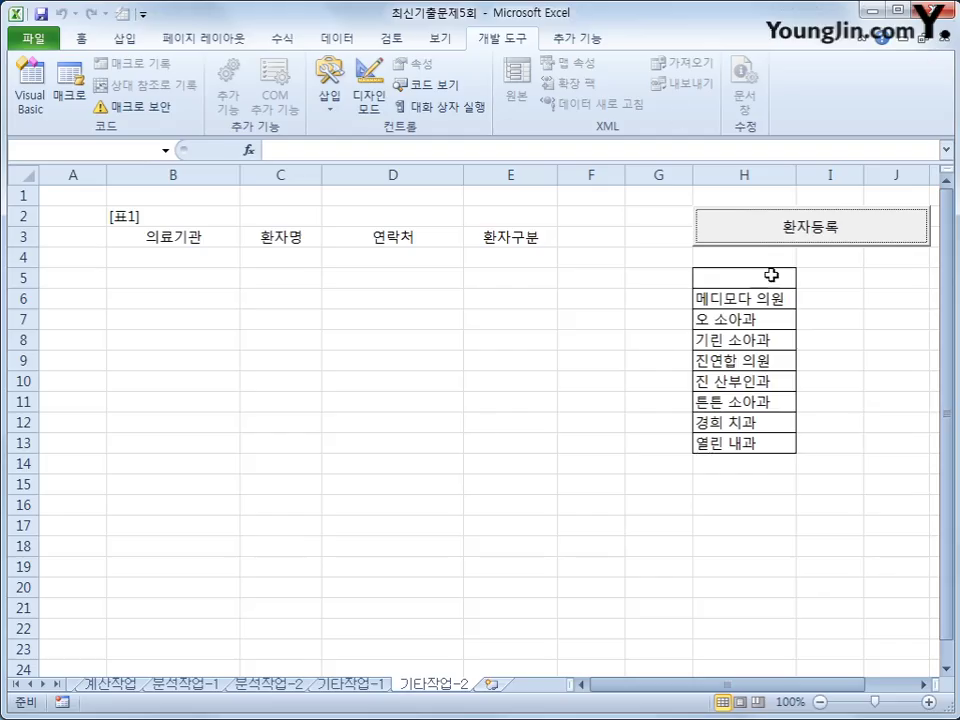
Step: Launch 환자등록 and try 등록, 오 소아과, the text fields, and the 일반, 보험, 건강보험 options
{"action": "left_click", "coordinate": [777, 242]}
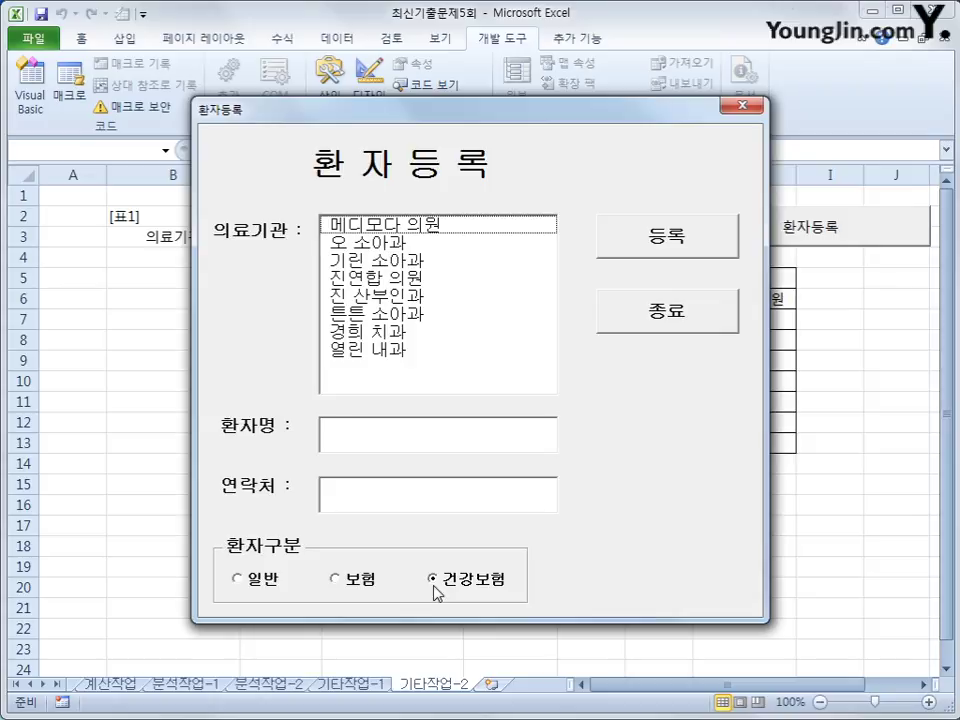
{"action": "left_click", "coordinate": [705, 250]}
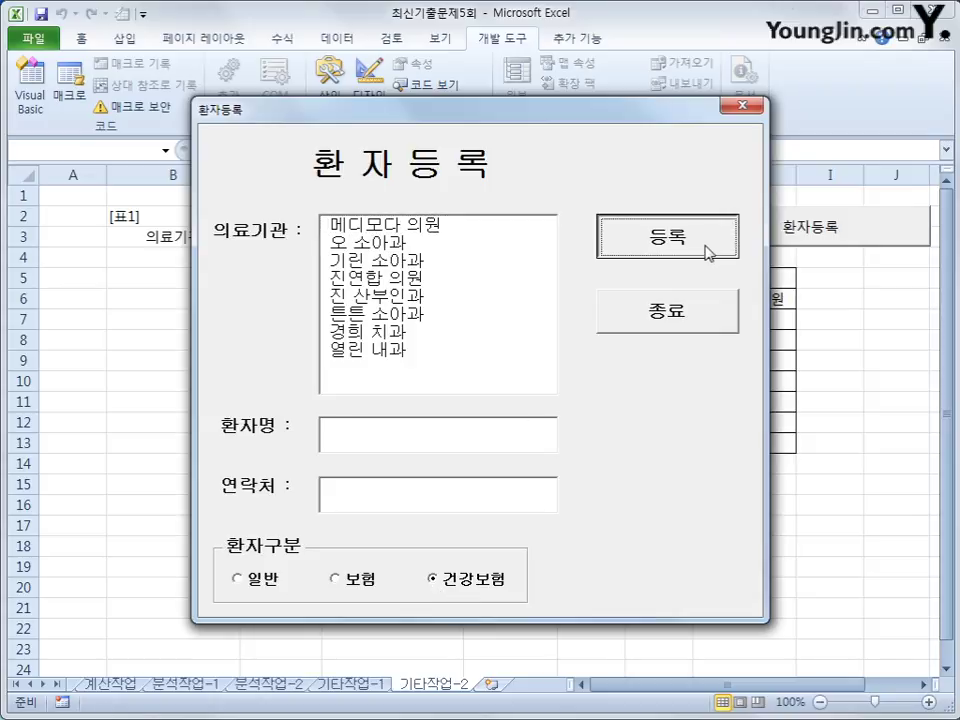
{"action": "left_click", "coordinate": [437, 243]}
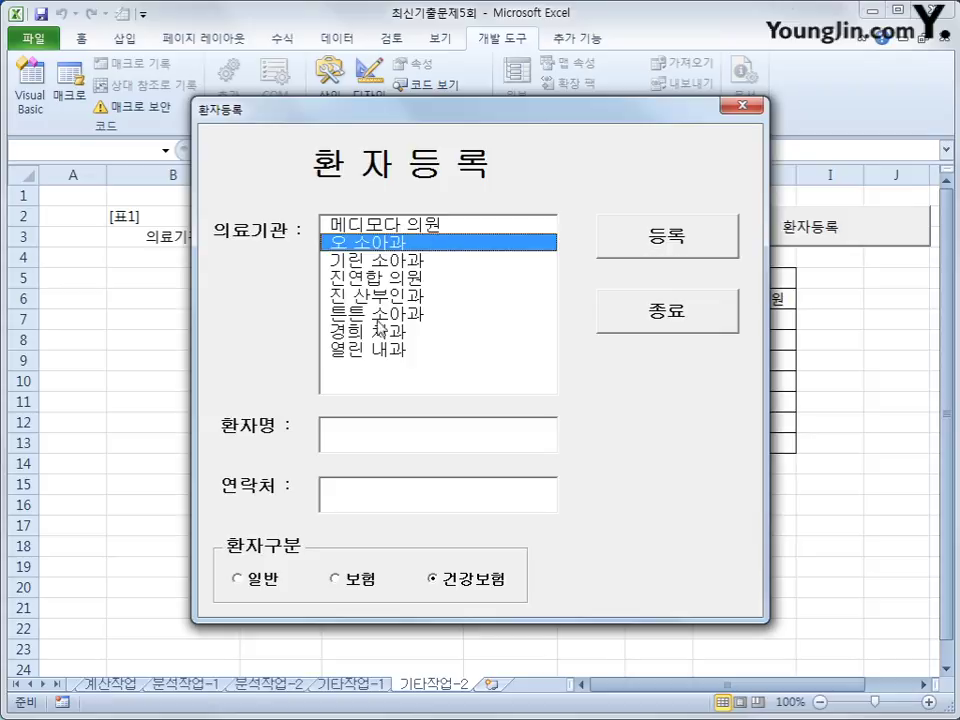
{"action": "left_click", "coordinate": [376, 432]}
{"action": "left_click", "coordinate": [349, 504]}
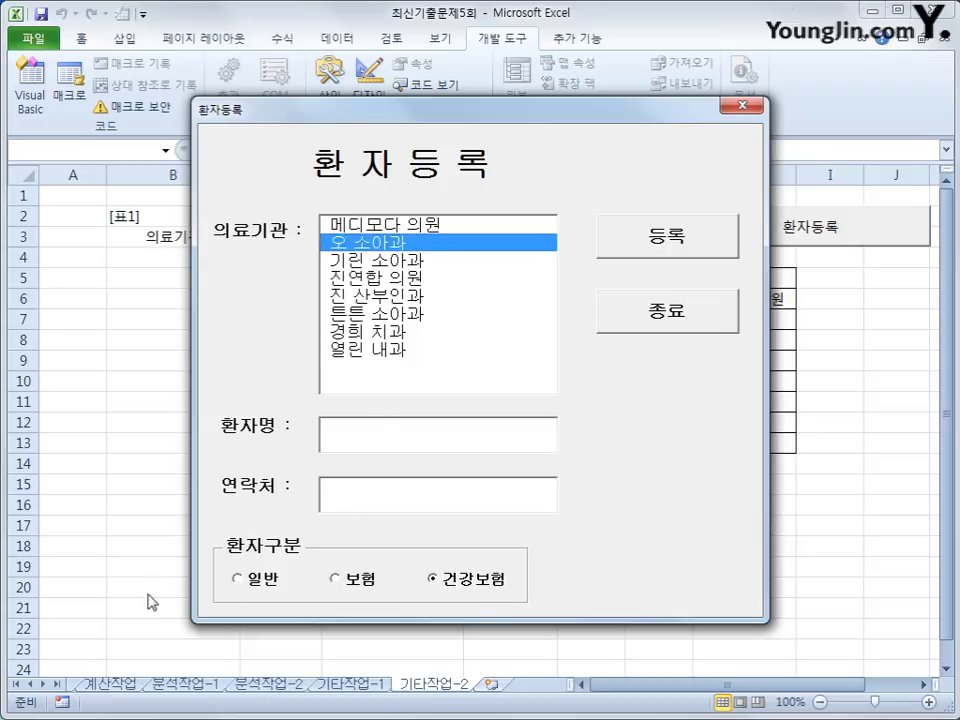
{"action": "left_click", "coordinate": [250, 582]}
{"action": "left_click", "coordinate": [334, 578]}
{"action": "left_click", "coordinate": [480, 586]}
Step: Close the form, review the [표1] headers in B2:E3, select B4 and relaunch 환자등록
{"action": "left_click", "coordinate": [741, 105]}
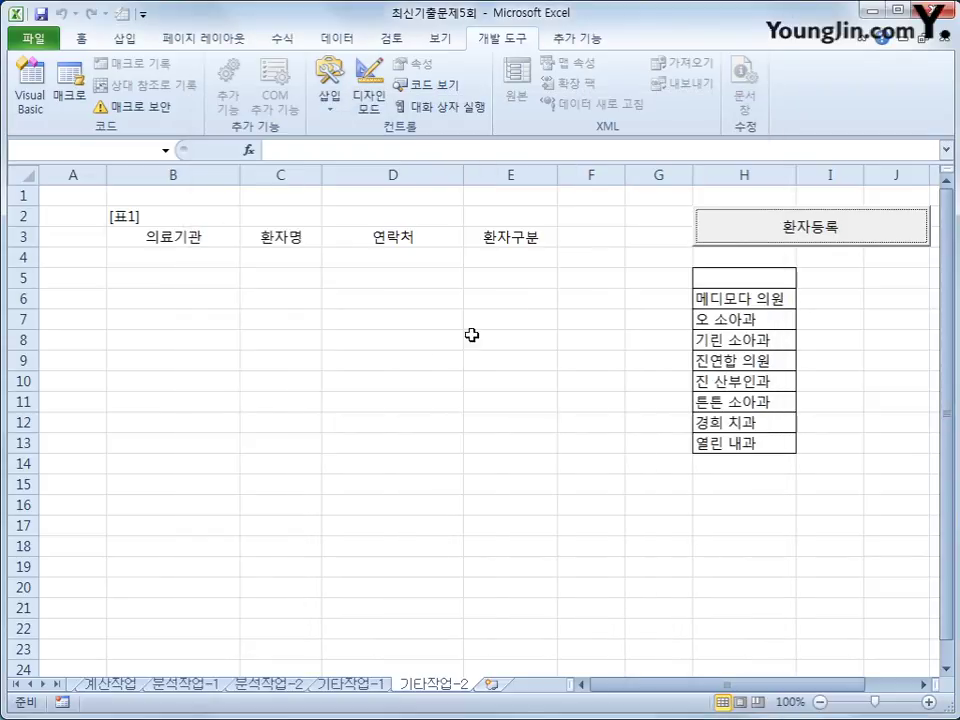
{"action": "left_click", "coordinate": [191, 239]}
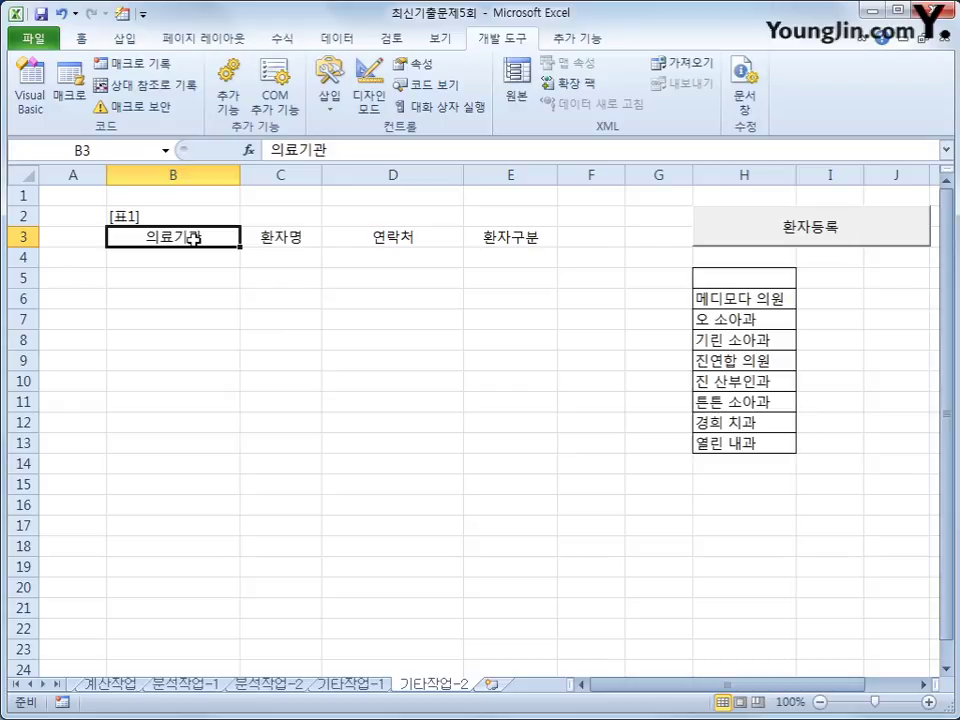
{"action": "left_click_drag", "start_coordinate": [193, 239], "coordinate": [512, 212]}
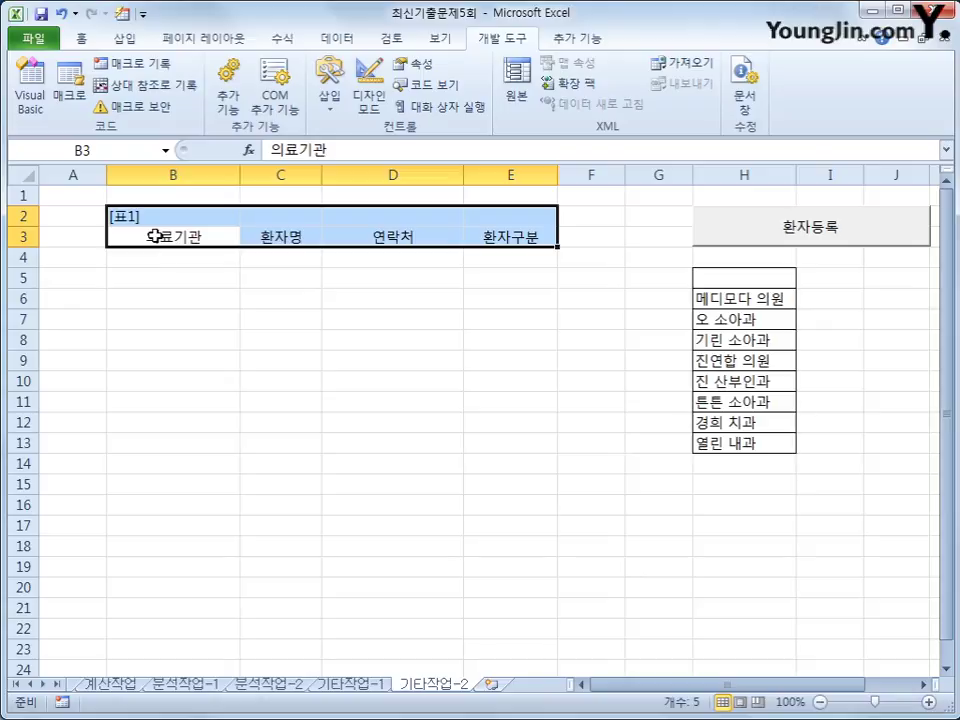
{"action": "left_click", "coordinate": [152, 258]}
{"action": "left_click", "coordinate": [163, 240]}
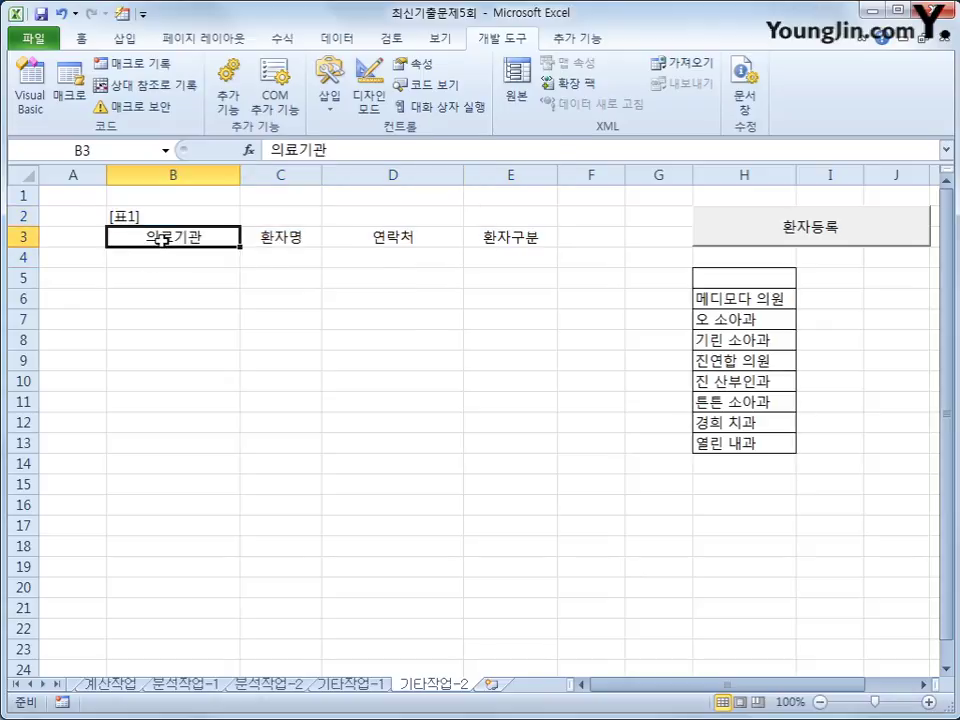
{"action": "left_click", "coordinate": [161, 259]}
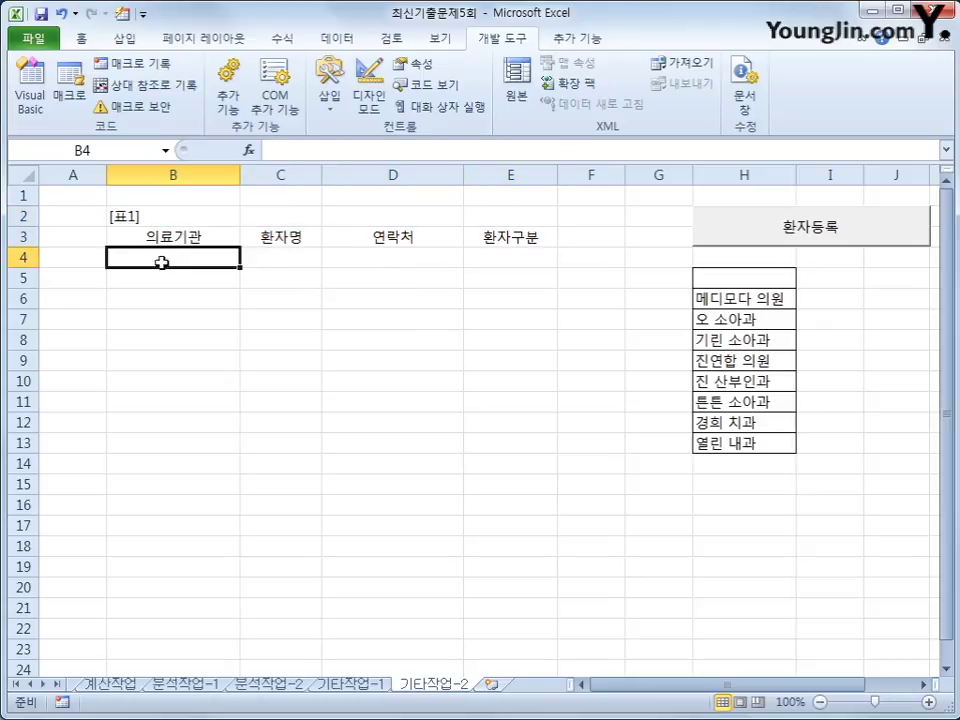
{"action": "left_click", "coordinate": [786, 224]}
Step: Pick 진 산부인과, try both text fields and the 일반/보험/건강보험 options, then close the form
{"action": "left_click", "coordinate": [513, 296]}
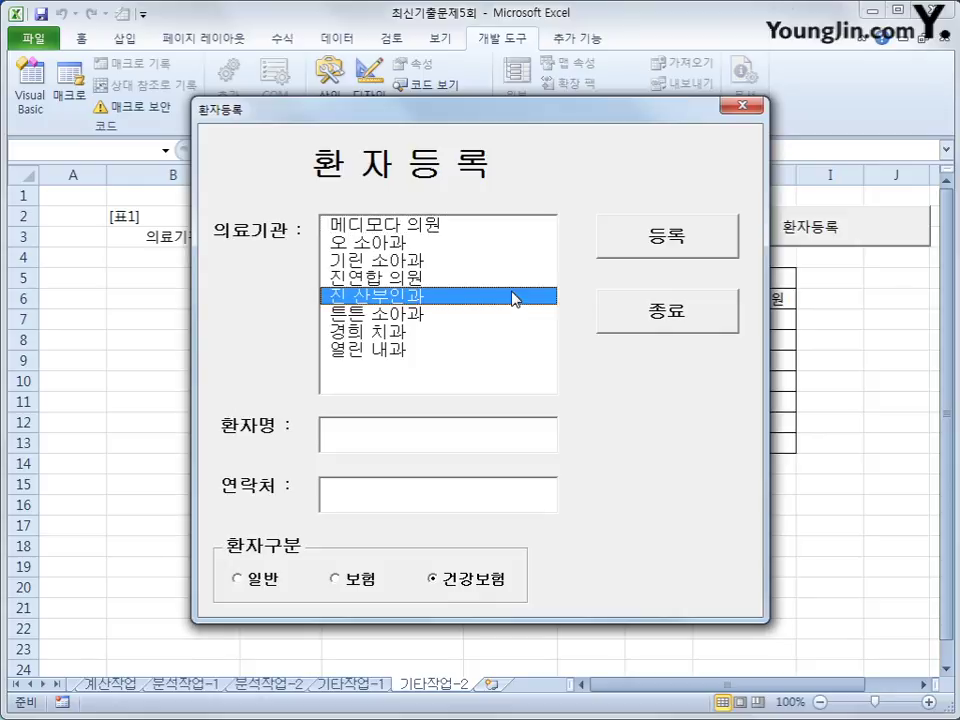
{"action": "left_click", "coordinate": [439, 439]}
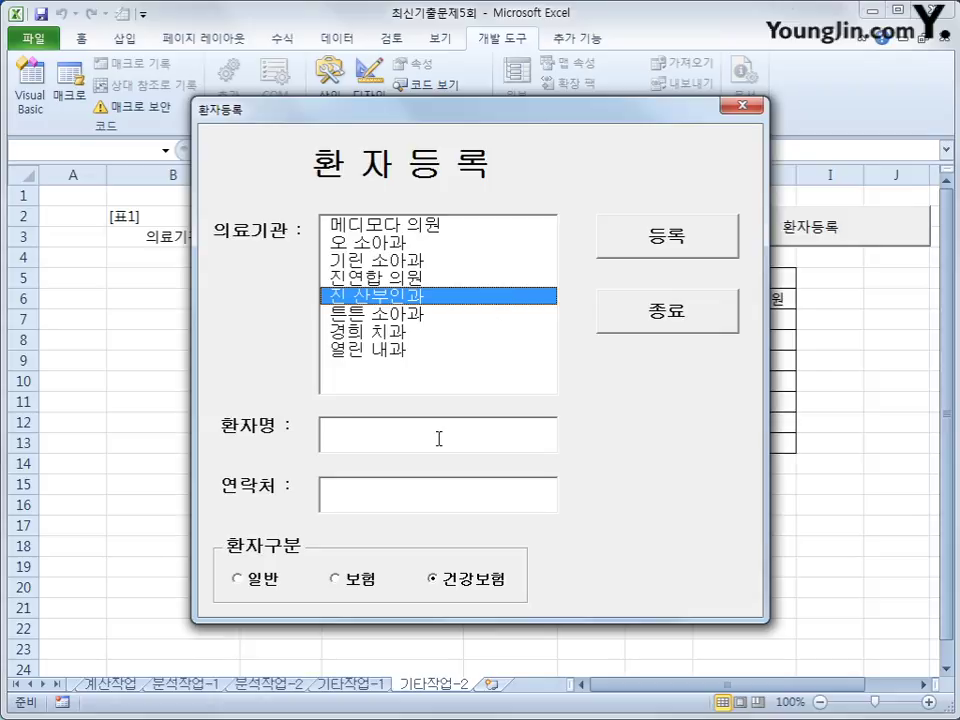
{"action": "left_click", "coordinate": [405, 508]}
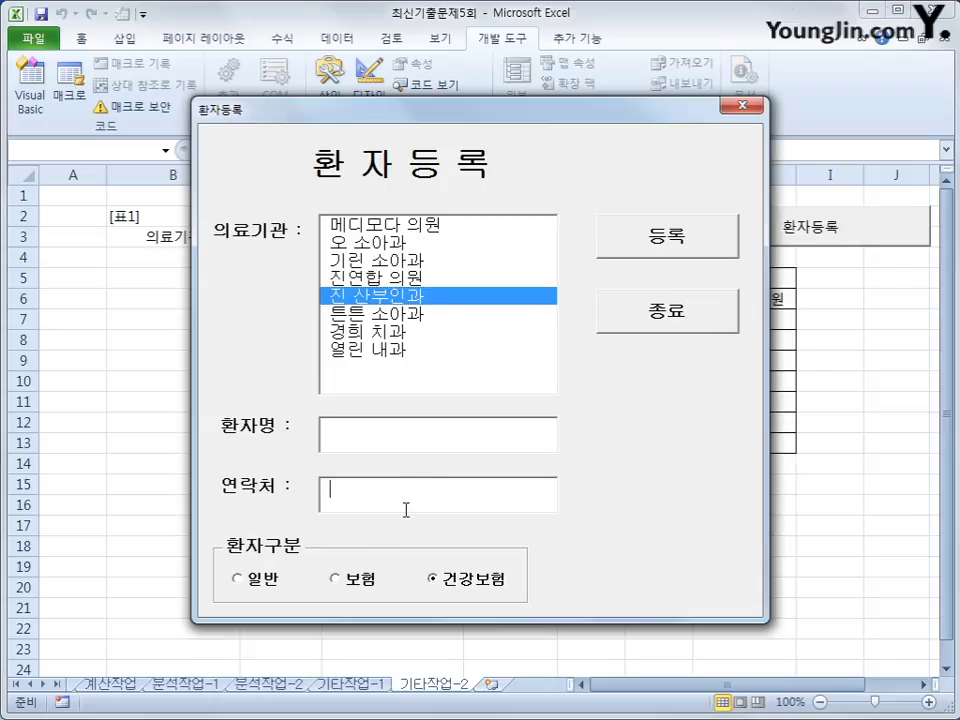
{"action": "left_click", "coordinate": [345, 588]}
{"action": "left_click", "coordinate": [277, 593]}
{"action": "left_click", "coordinate": [349, 586]}
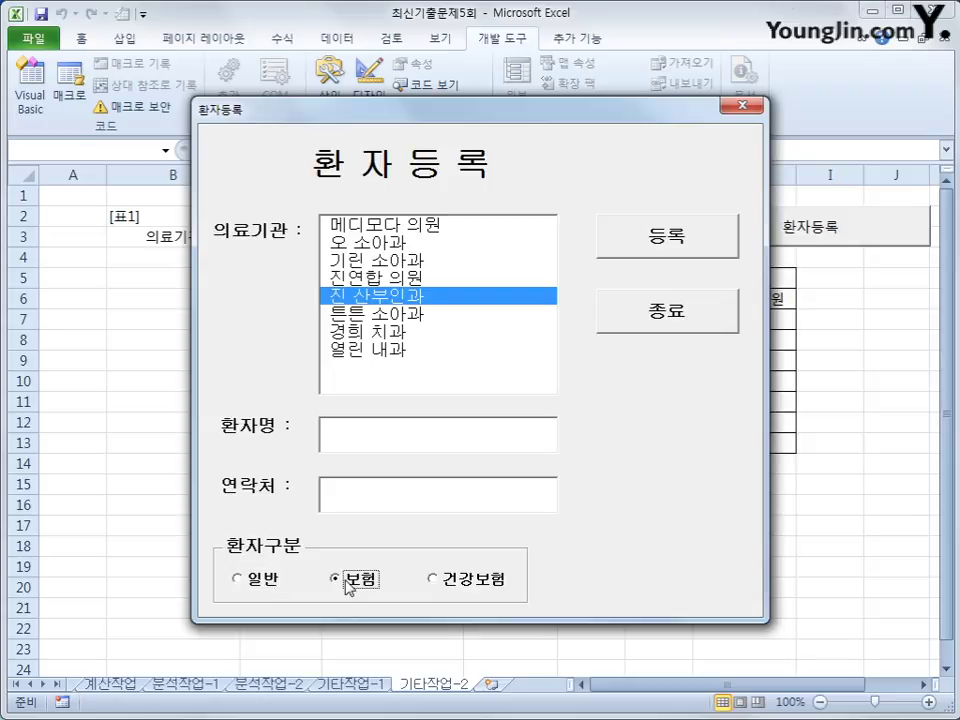
{"action": "left_click", "coordinate": [456, 592]}
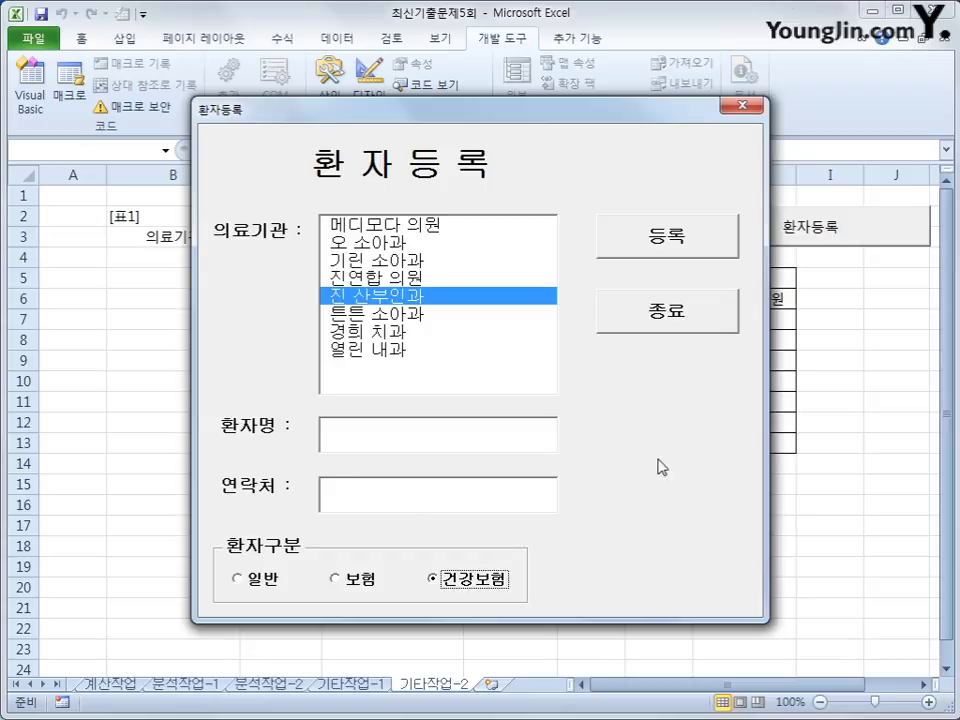
{"action": "left_click", "coordinate": [638, 322]}
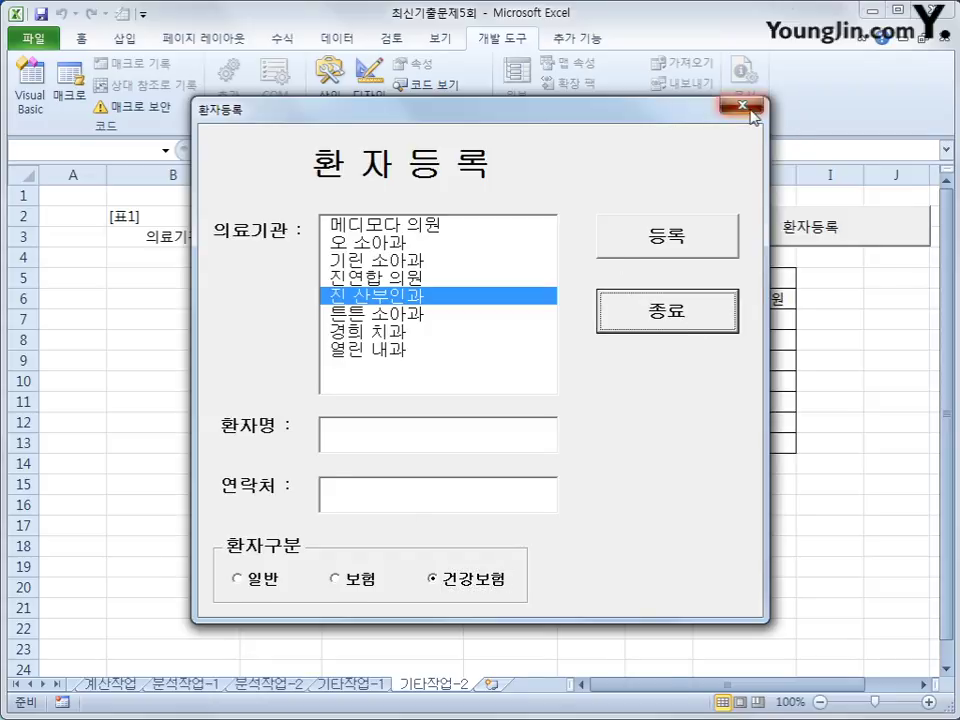
{"action": "left_click", "coordinate": [742, 105]}
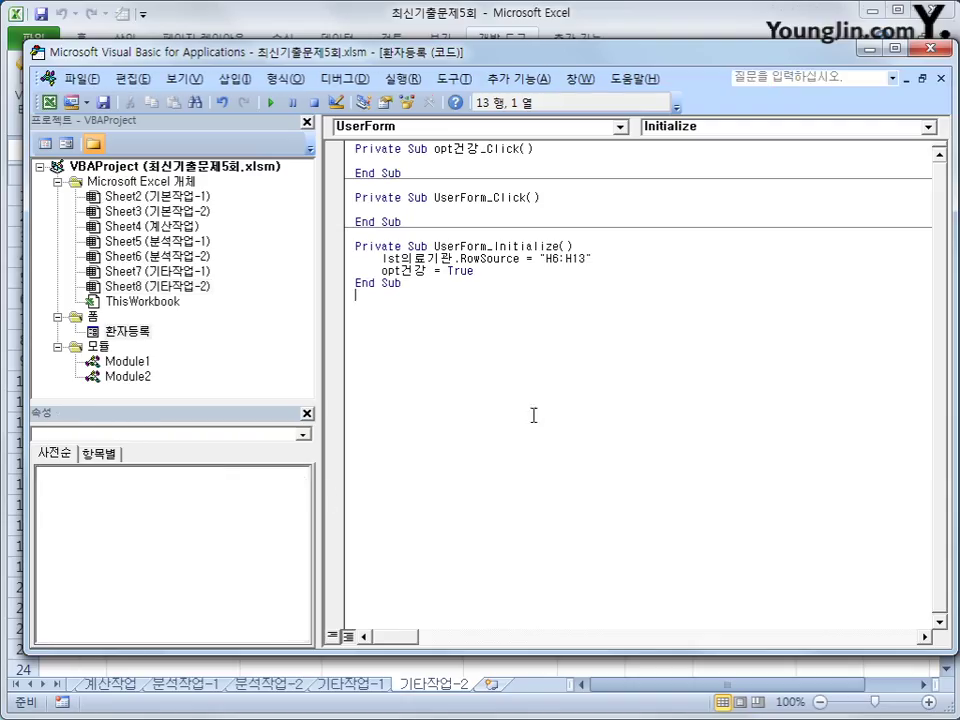
Step: Create the cmd등록 click procedure starting with i = Range("B3").CurrentRegion.Rows.Count + 2
{"action": "left_click", "coordinate": [514, 128]}
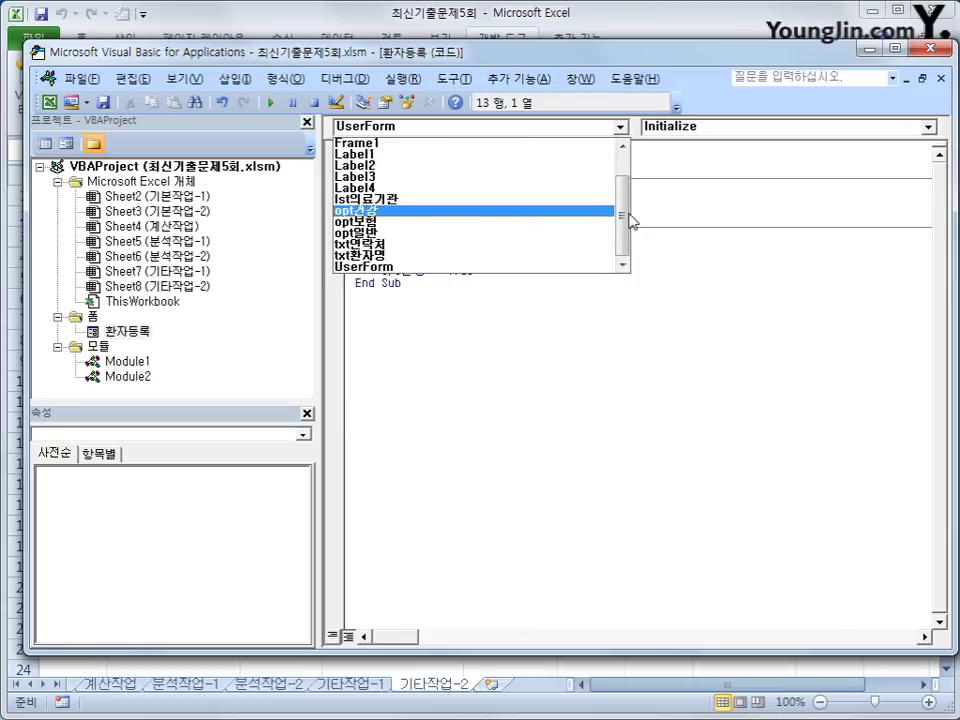
{"action": "scroll", "coordinate": [540, 176], "scroll_direction": "up", "scroll_amount": 1}
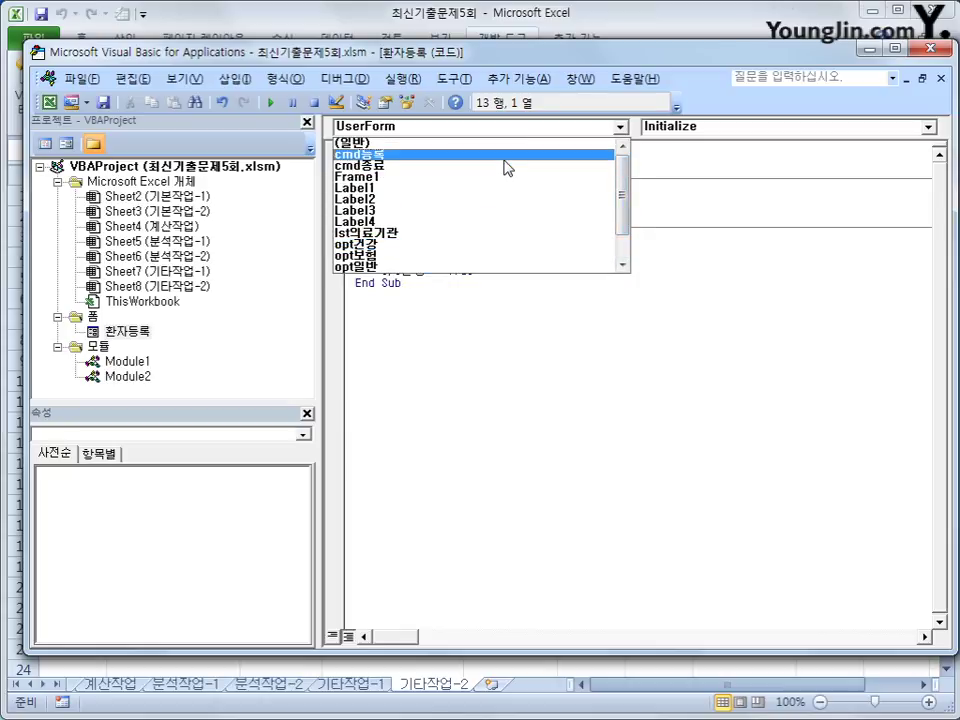
{"action": "left_click", "coordinate": [506, 155]}
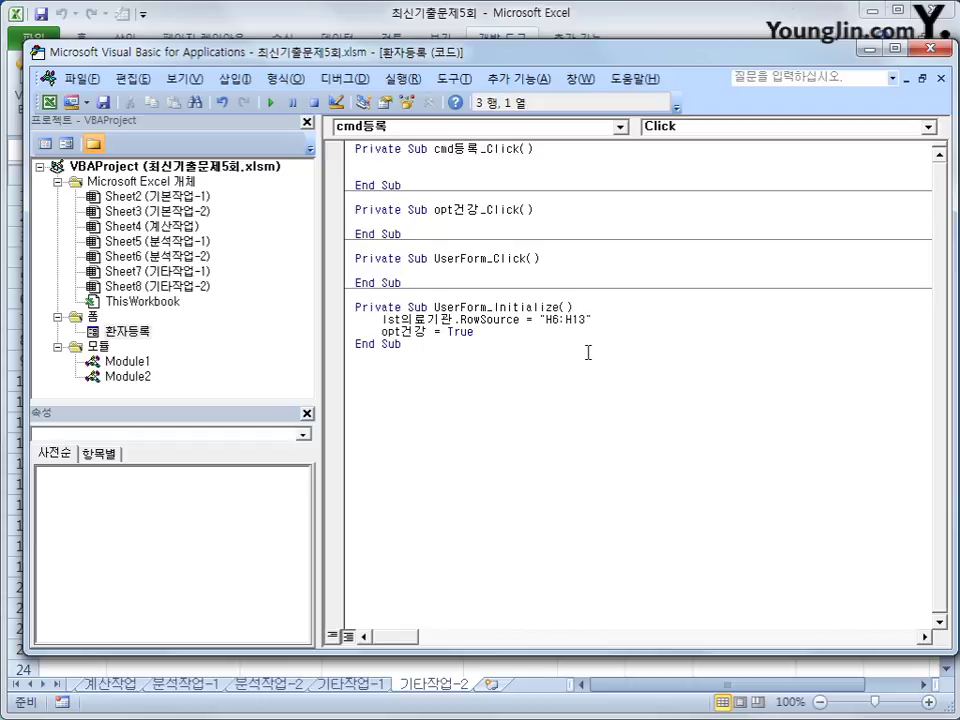
{"action": "key", "text": "Tab"}
{"action": "type", "text": "i = range(\""}
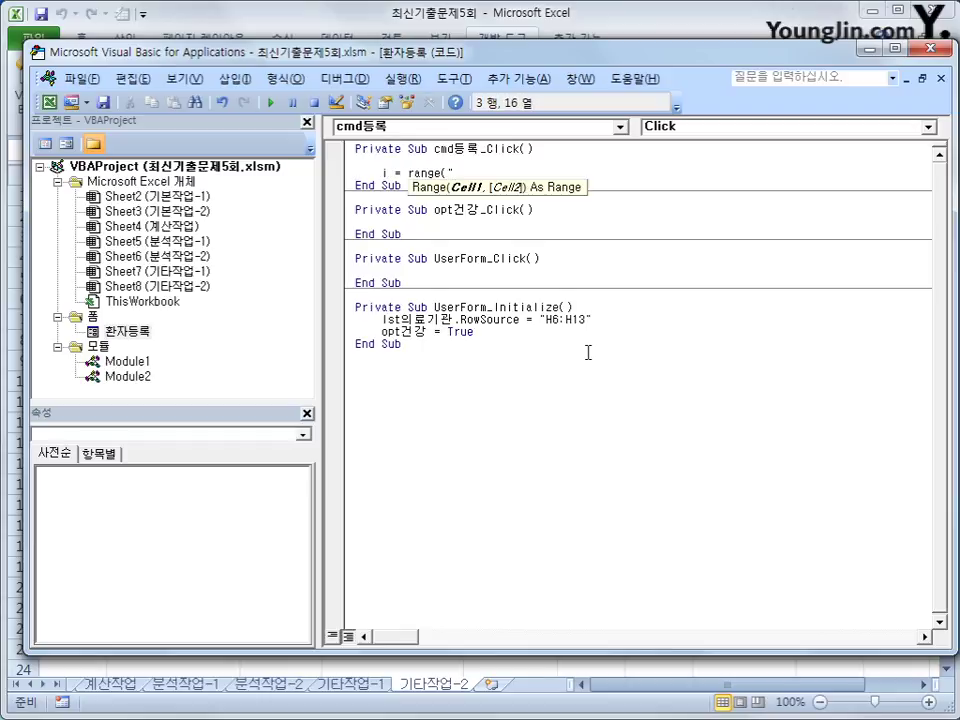
{"action": "type", "text": "B3\").cu"}
{"action": "key", "text": "Down"}
{"action": "key", "text": "Tab"}
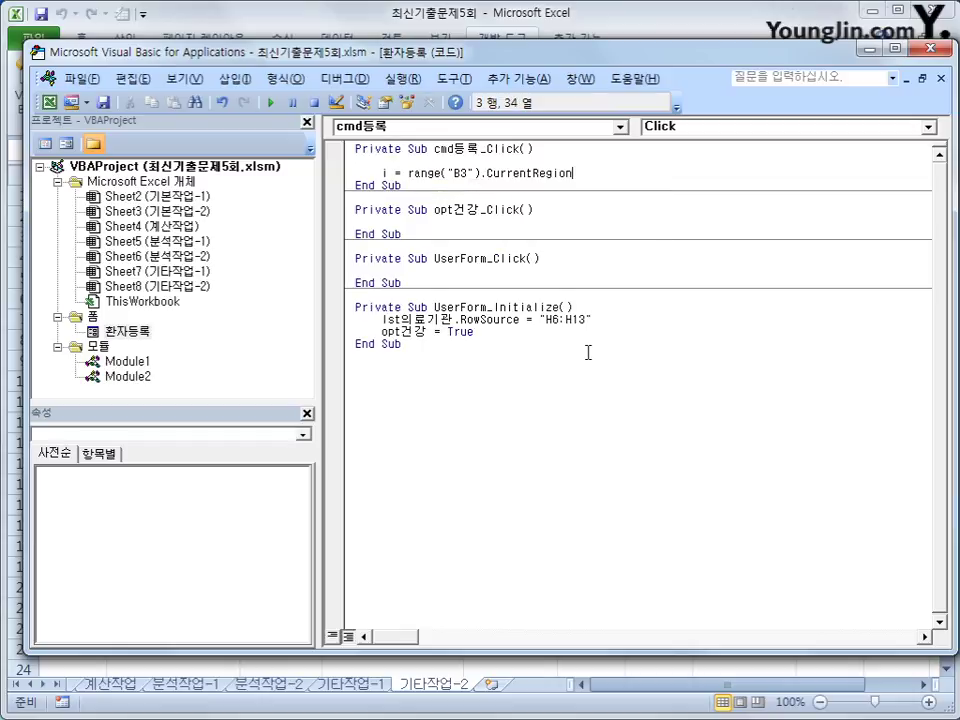
{"action": "type", "text": ".Rows.count + 2"}
{"action": "key", "text": "Return"}
{"action": "key", "text": "Return"}
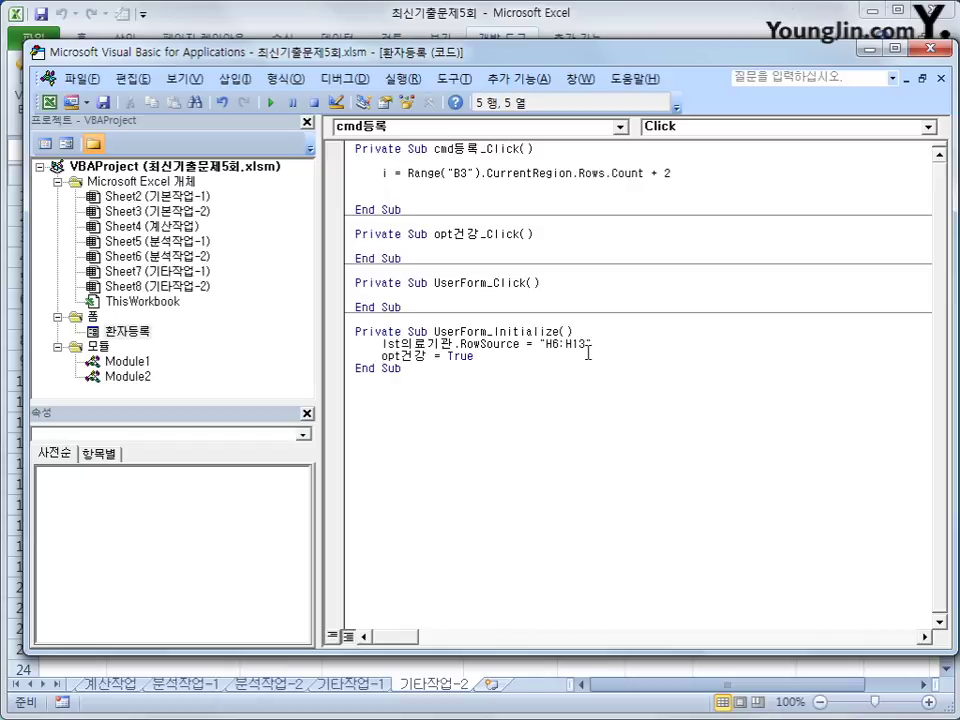
Step: Add Cells(i, 2) = lst의료기관 and Cells(i, 3) = txt환자명 lines
{"action": "type", "text": "cells("}
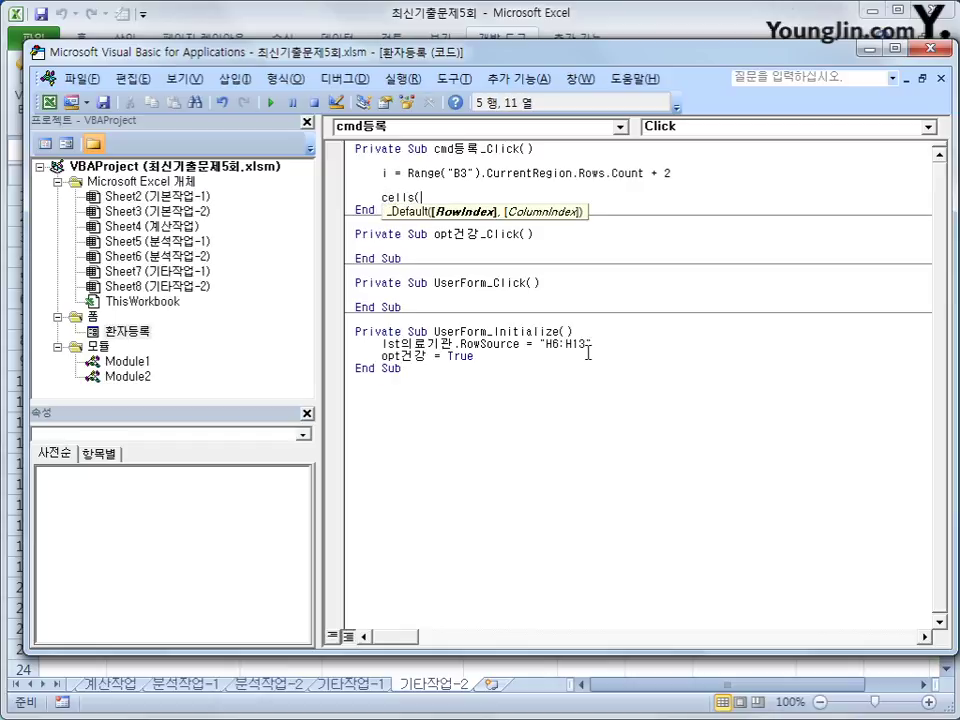
{"action": "type", "text": "i,2) ="}
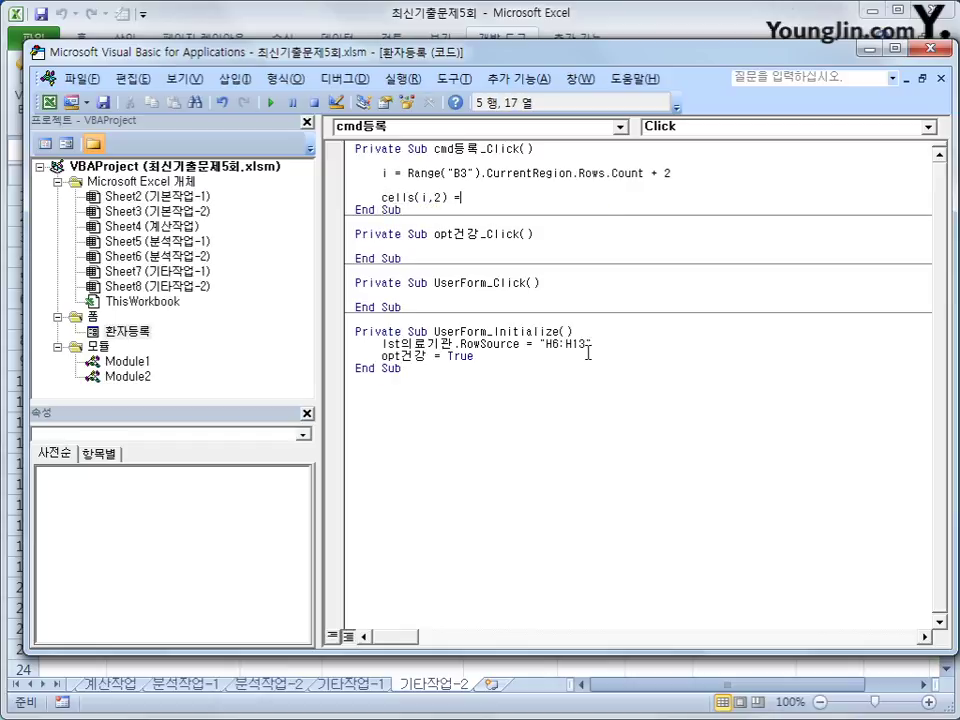
{"action": "type", "text": " lst의료기관"}
{"action": "key", "text": "Return"}
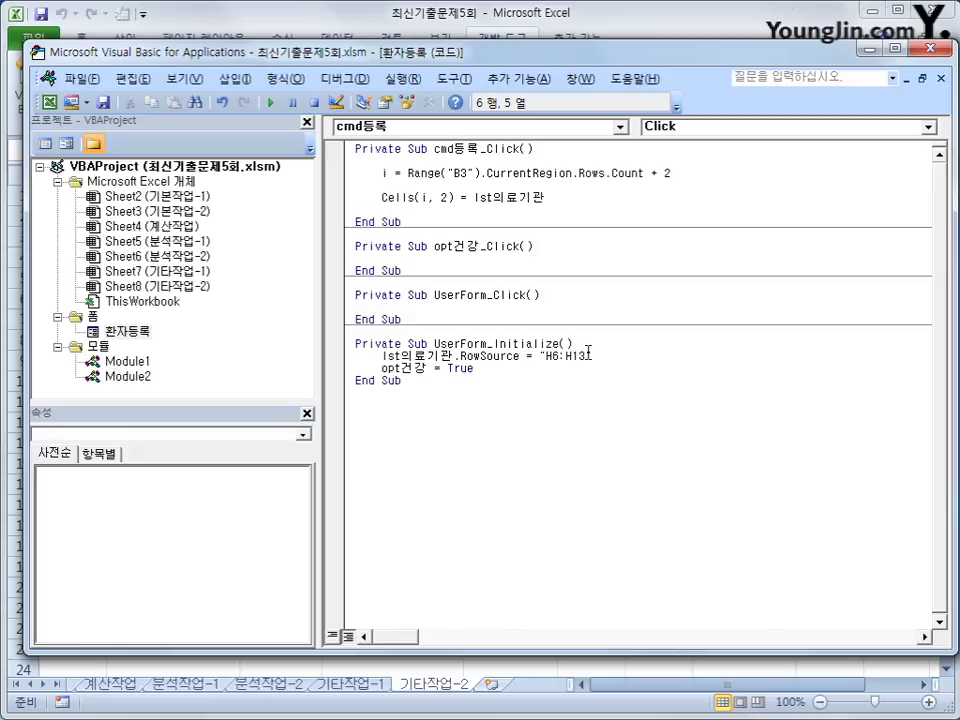
{"action": "key", "text": "shift+End"}
{"action": "key", "text": "ctrl+c"}
{"action": "key", "text": "Down"}
{"action": "key", "text": "ctrl+v"}
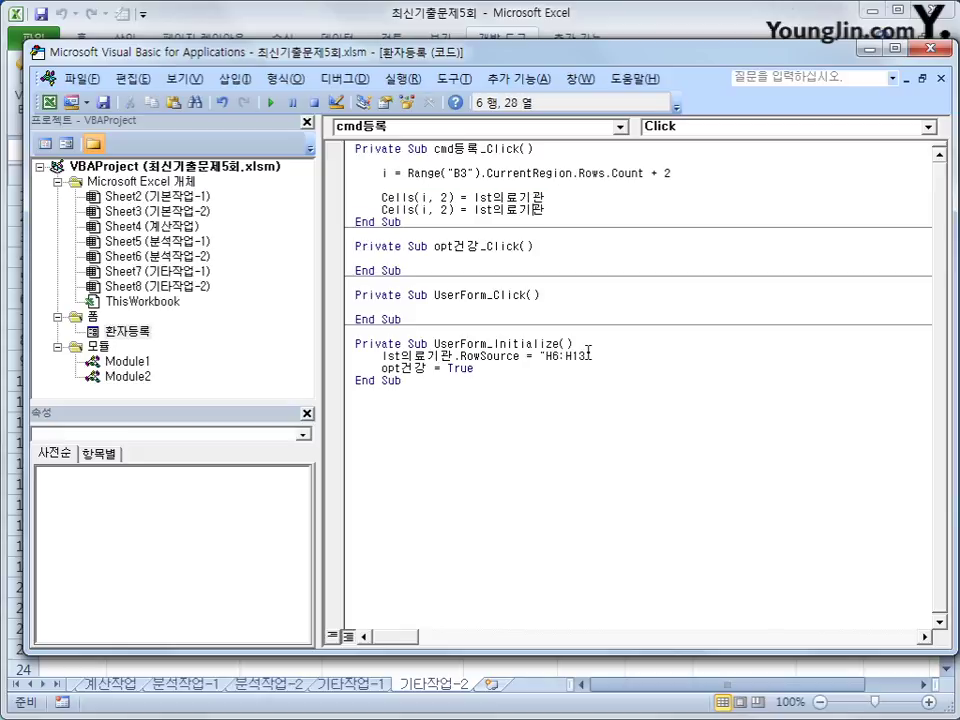
{"action": "key", "text": "Left"}
{"action": "key", "text": "Left"}
{"action": "key", "text": "Left"}
{"action": "key", "text": "Left"}
{"action": "key", "text": "Left"}
{"action": "key", "text": "Left"}
{"action": "key", "text": "Left"}
{"action": "key", "text": "Left"}
{"action": "key", "text": "Left"}
{"action": "key", "text": "Delete"}
{"action": "type", "text": "3"}
{"action": "key", "text": "shift+End"}
{"action": "type", "text": "txt환자명"}
{"action": "key", "text": "Return"}
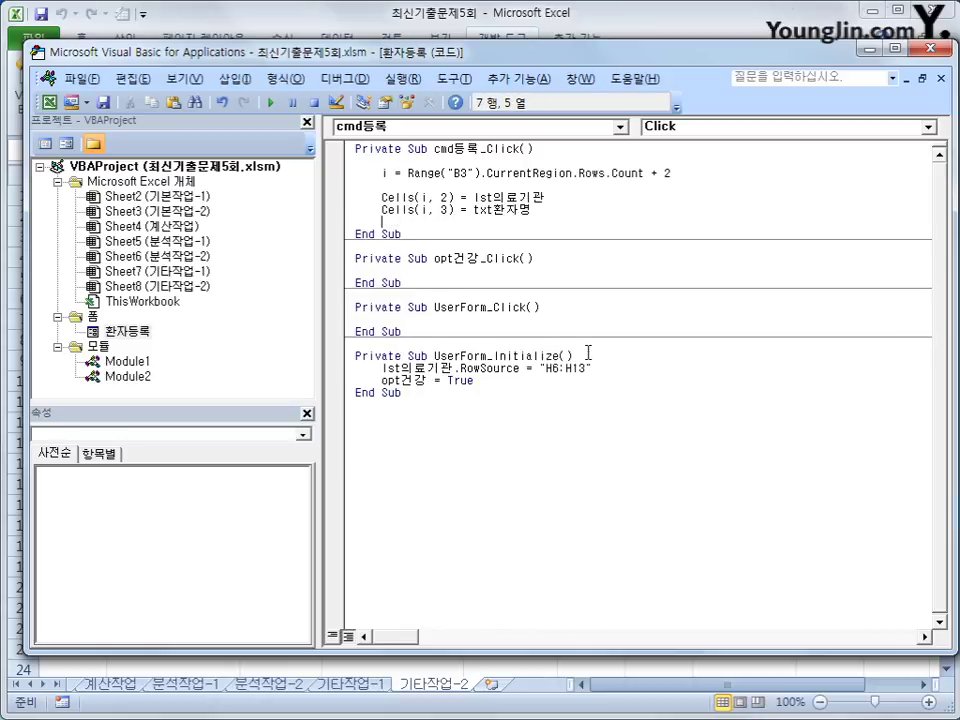
Step: Add Cells(i, 4) = txt연락처 and begin an If opt일반 = True Then check
{"action": "key", "text": "shift+End"}
{"action": "key", "text": "ctrl+c"}
{"action": "key", "text": "Down"}
{"action": "key", "text": "ctrl+v"}
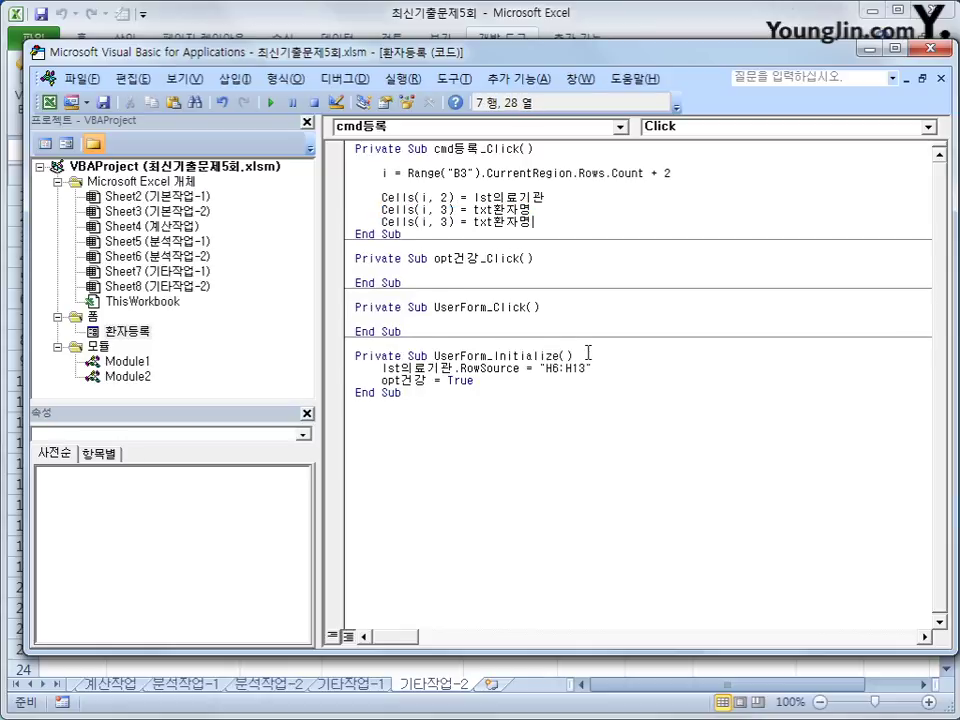
{"action": "key", "text": "Return"}
{"action": "key", "text": "Up"}
{"action": "key", "text": "End"}
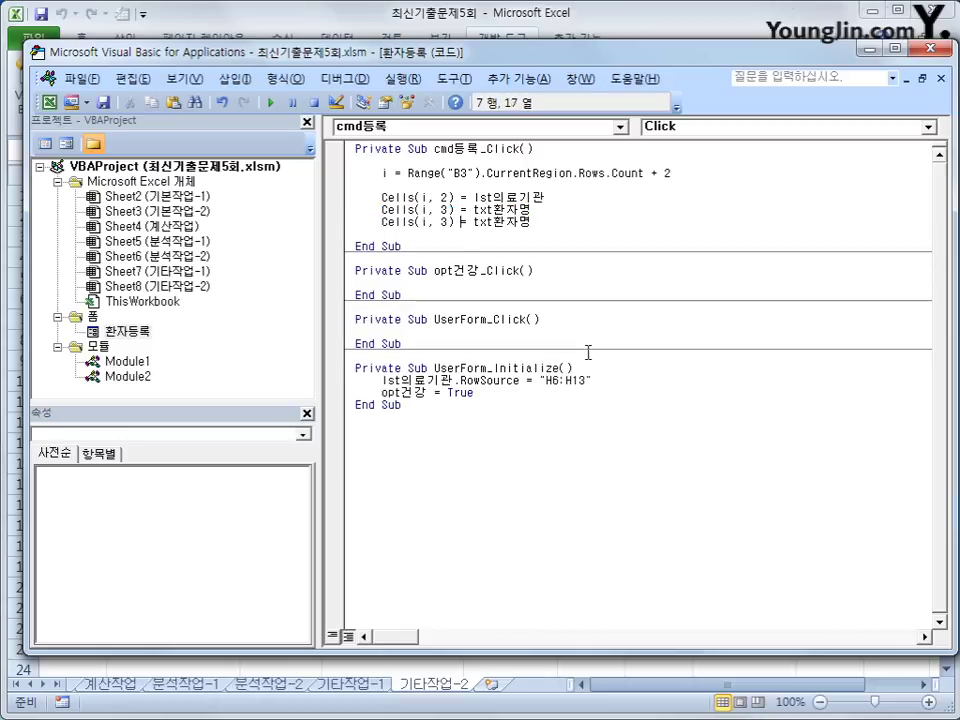
{"action": "key", "text": "Left"}
{"action": "key", "text": "Left"}
{"action": "key", "text": "Left"}
{"action": "key", "text": "Left"}
{"action": "key", "text": "Left"}
{"action": "key", "text": "Left"}
{"action": "key", "text": "Left"}
{"action": "key", "text": "Left"}
{"action": "key", "text": "Left"}
{"action": "key", "text": "Left"}
{"action": "key", "text": "Delete"}
{"action": "type", "text": "4"}
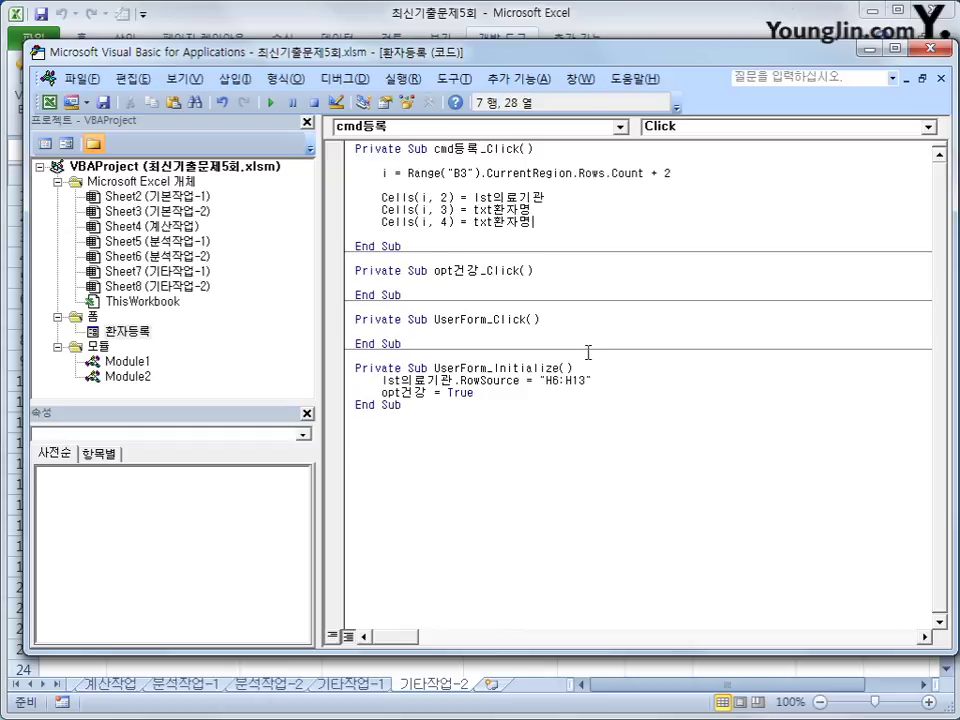
{"action": "type", "text": "연락처"}
{"action": "key", "text": "Delete"}
{"action": "key", "text": "Delete"}
{"action": "key", "text": "Delete"}
{"action": "key", "text": "Return"}
{"action": "key", "text": "Return"}
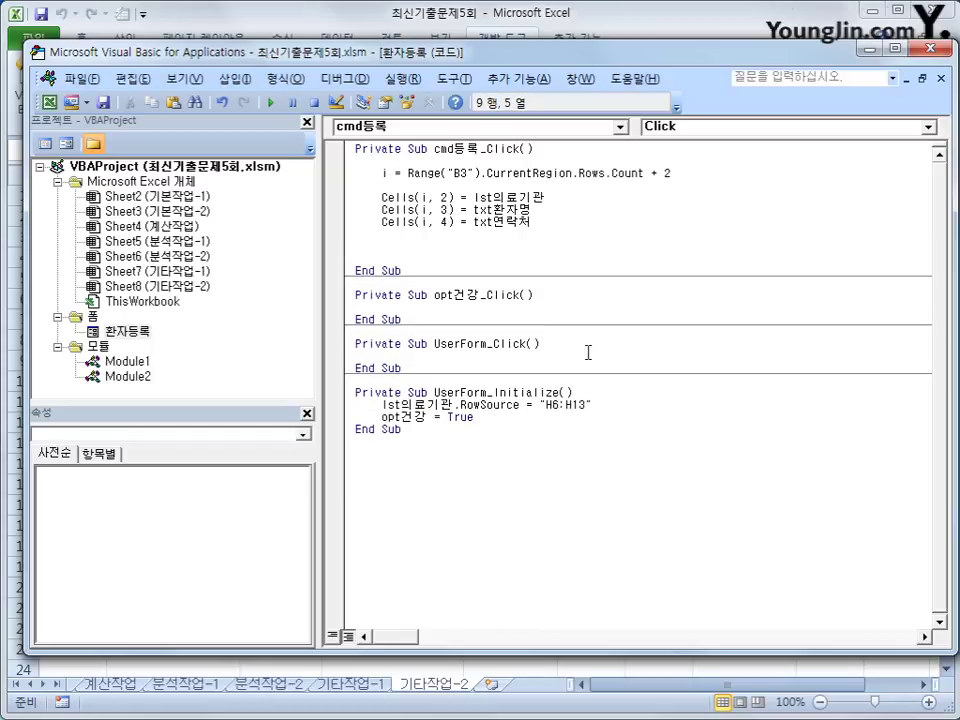
{"action": "type", "text": "if "}
{"action": "type", "text": "opt"}
{"action": "type", "text": "일반 =t"}
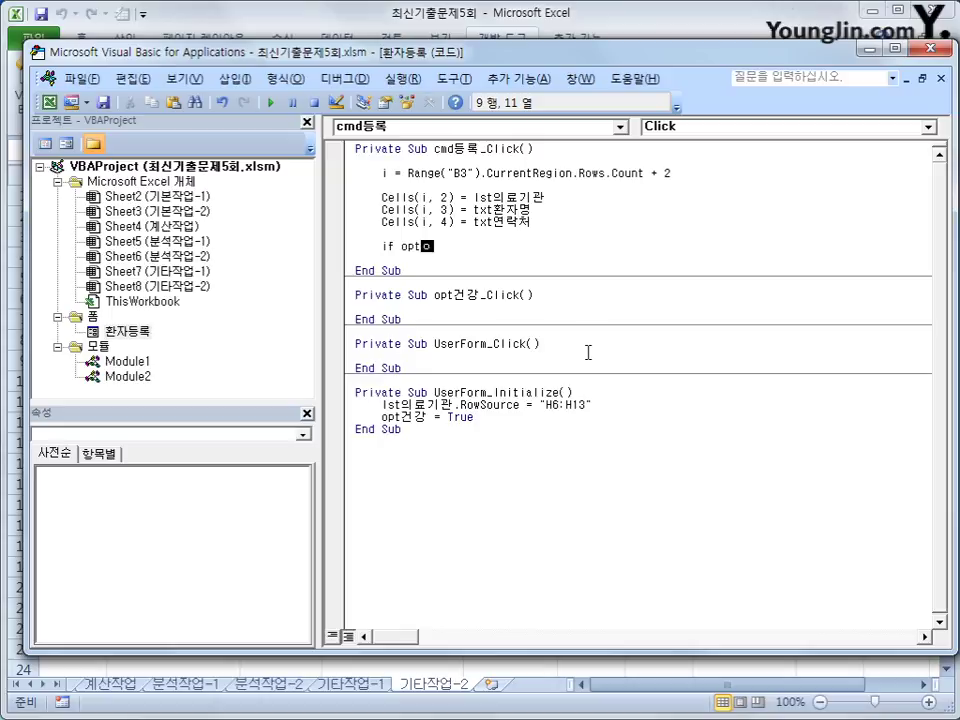
{"action": "type", "text": "rue then"}
Step: Make the If branch write "일반" into Cells(i, 5)
{"action": "key", "text": "Return"}
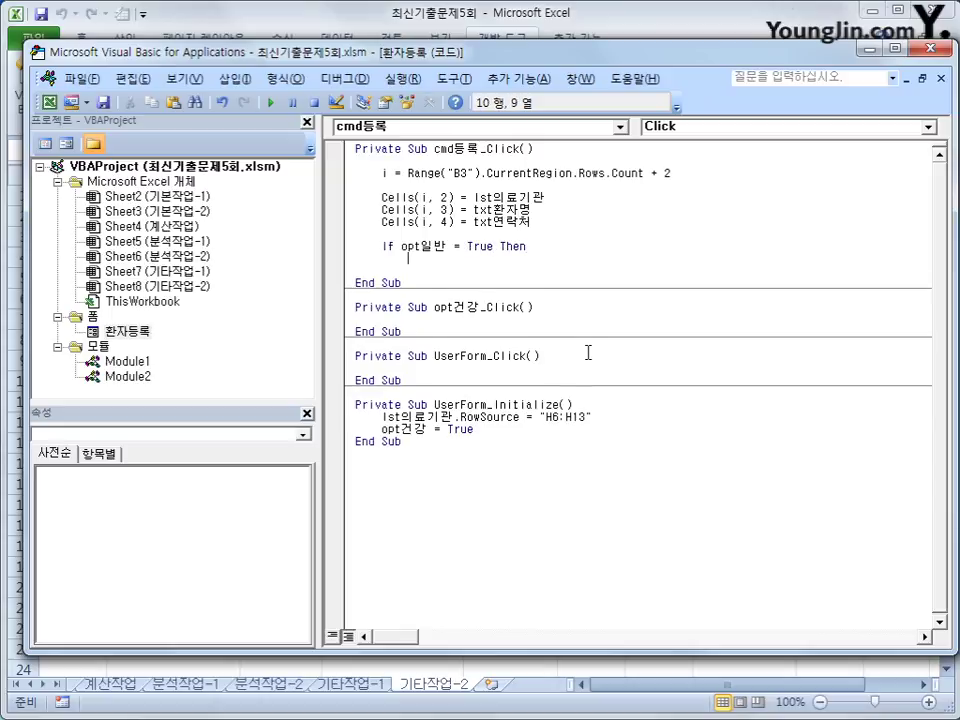
{"action": "key", "text": "ctrl+v"}
{"action": "key", "text": "Left"}
{"action": "key", "text": "Left"}
{"action": "key", "text": "Left"}
{"action": "key", "text": "Left"}
{"action": "key", "text": "Left"}
{"action": "key", "text": "Left"}
{"action": "key", "text": "Left"}
{"action": "key", "text": "Left"}
{"action": "key", "text": "Left"}
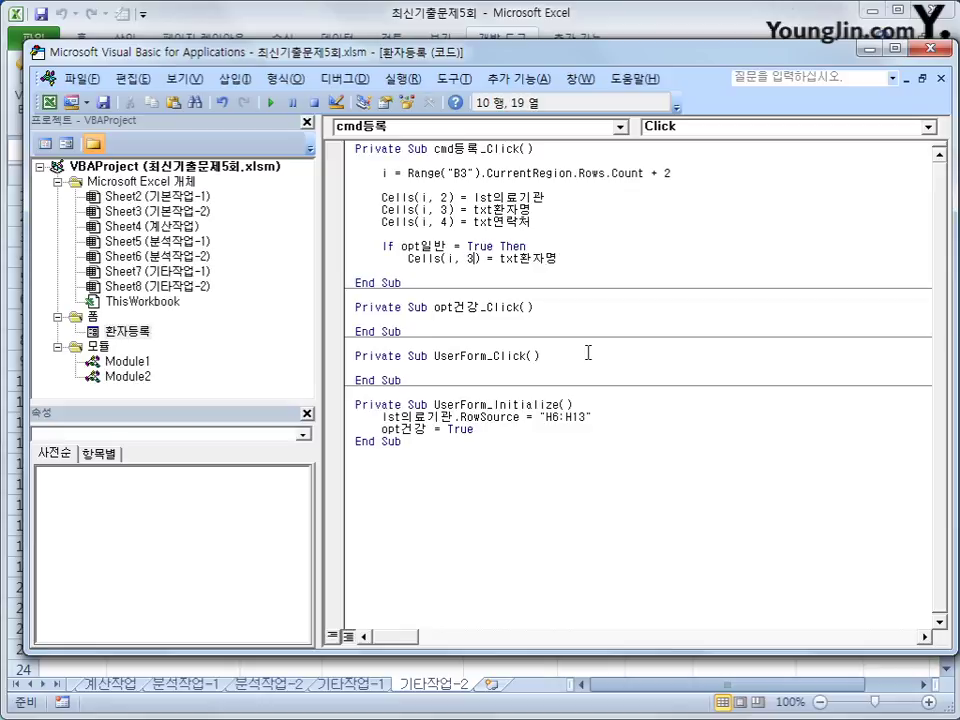
{"action": "key", "text": "Delete"}
{"action": "type", "text": "5"}
{"action": "key", "text": "End"}
{"action": "key", "text": "shift+Left"}
{"action": "key", "text": "shift+Left"}
{"action": "key", "text": "shift+Left"}
{"action": "key", "text": "shift+Left"}
{"action": "key", "text": "shift+Left"}
{"action": "key", "text": "shift+Left"}
{"action": "key", "text": "shift+Left"}
{"action": "key", "text": "shift+Left"}
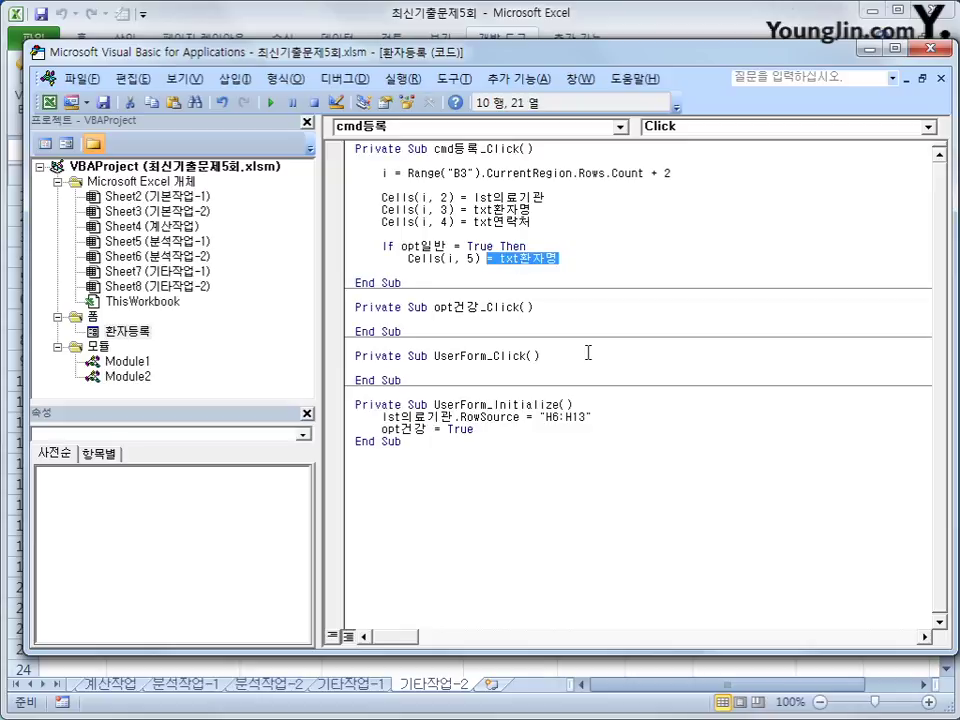
{"action": "key", "text": "shift+Right"}
{"action": "key", "text": "shift+Right"}
{"action": "type", "text": "\"dl"}
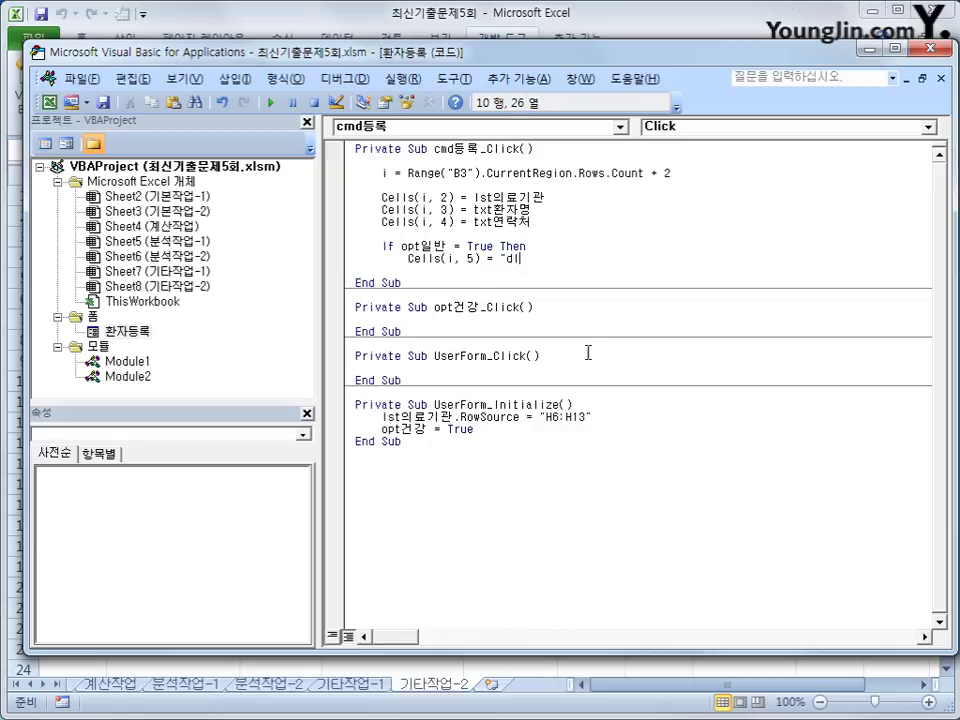
{"action": "key", "text": "BackSpace"}
{"action": "key", "text": "BackSpace"}
{"action": "type", "text": "일반\""}
{"action": "key", "text": "Up"}
Step: Duplicate the If opt일반 branch below itself
{"action": "key", "text": "Home"}
{"action": "key", "text": "shift+Down"}
{"action": "key", "text": "shift+End"}
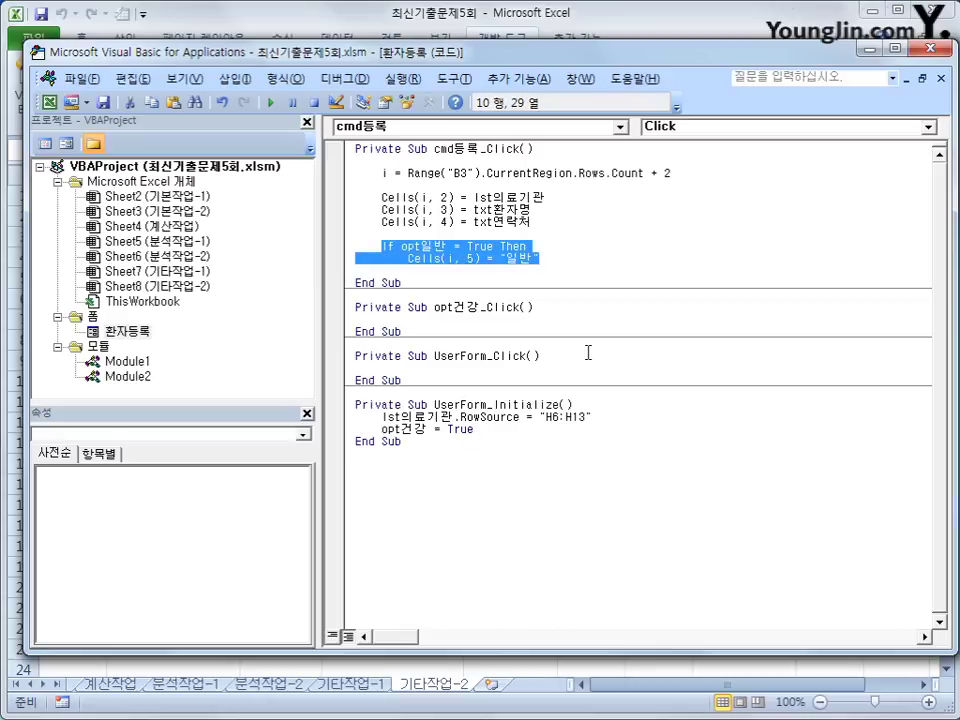
{"action": "key", "text": "End"}
{"action": "key", "text": "Return"}
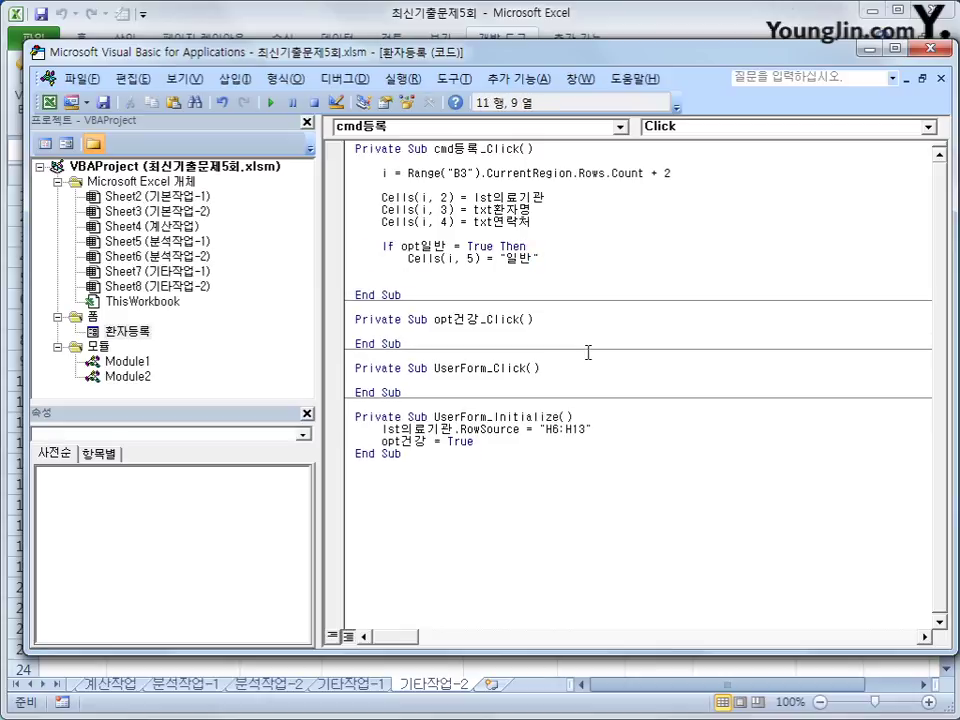
{"action": "key", "text": "Tab"}
{"action": "key", "text": "ctrl+v"}
Step: Turn the copy into an ElseIf opt보험 = True branch writing "보험" to column 5
{"action": "key", "text": "Up"}
{"action": "key", "text": "Home"}
{"action": "type", "text": "ㄷ"}
{"action": "key", "text": "BackSpace"}
{"action": "key", "text": "Hangul"}
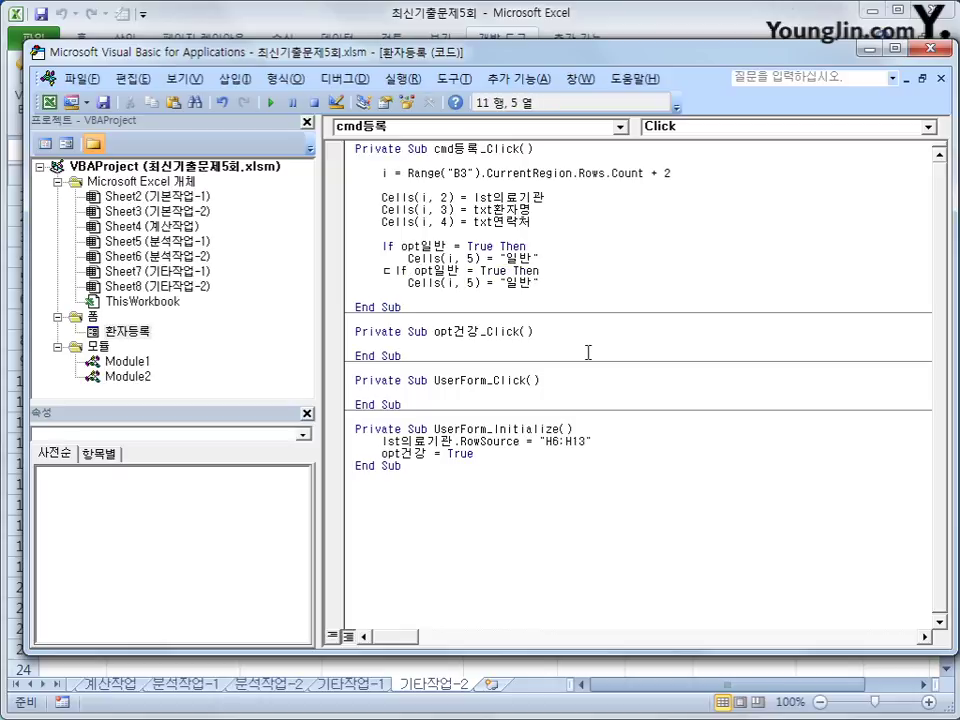
{"action": "type", "text": "else"}
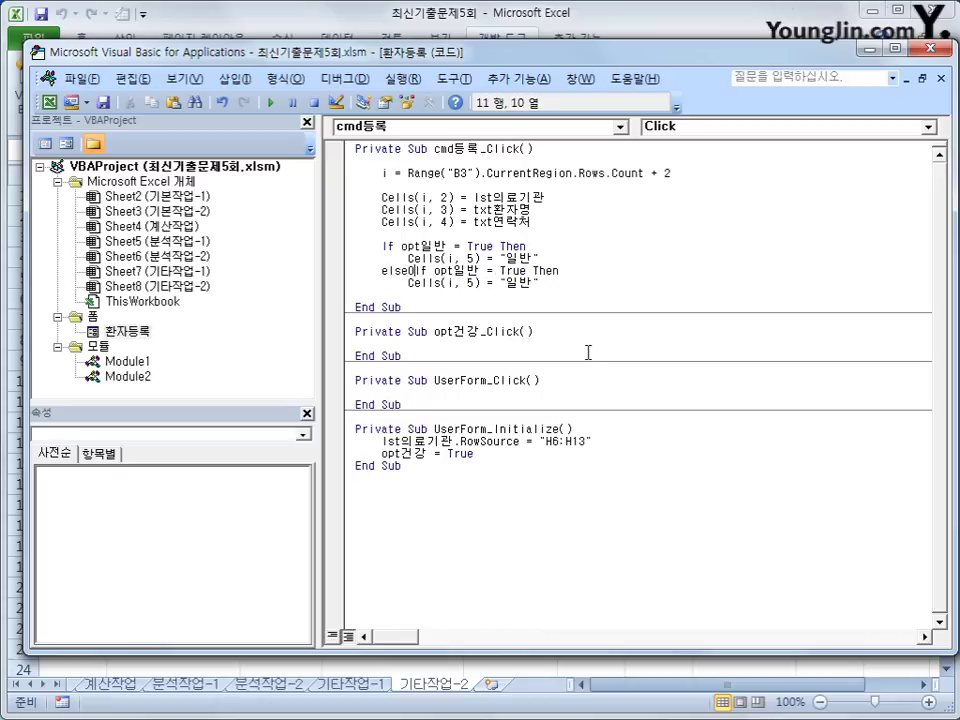
{"action": "key", "text": "BackSpace"}
{"action": "type", "text": "i"}
{"action": "key", "text": "Right"}
{"action": "key", "text": "Right"}
{"action": "key", "text": "Right"}
{"action": "key", "text": "Right"}
{"action": "key", "text": "Right"}
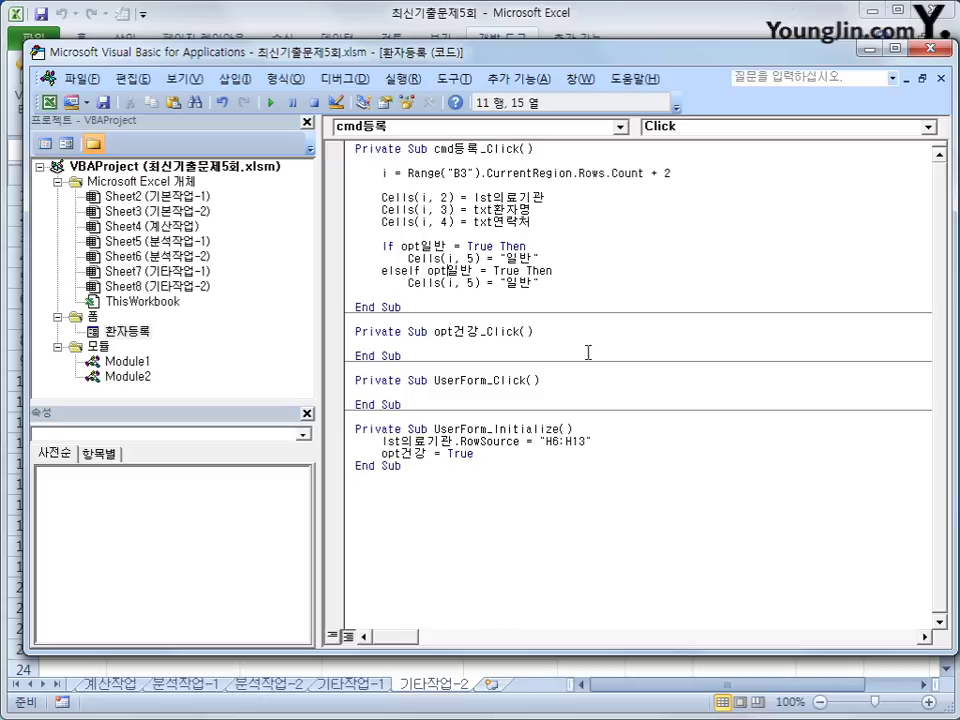
{"action": "key", "text": "Right"}
{"action": "key", "text": "Right"}
{"action": "key", "text": "Left"}
{"action": "key", "text": "Left"}
{"action": "type", "text": "ㄱ"}
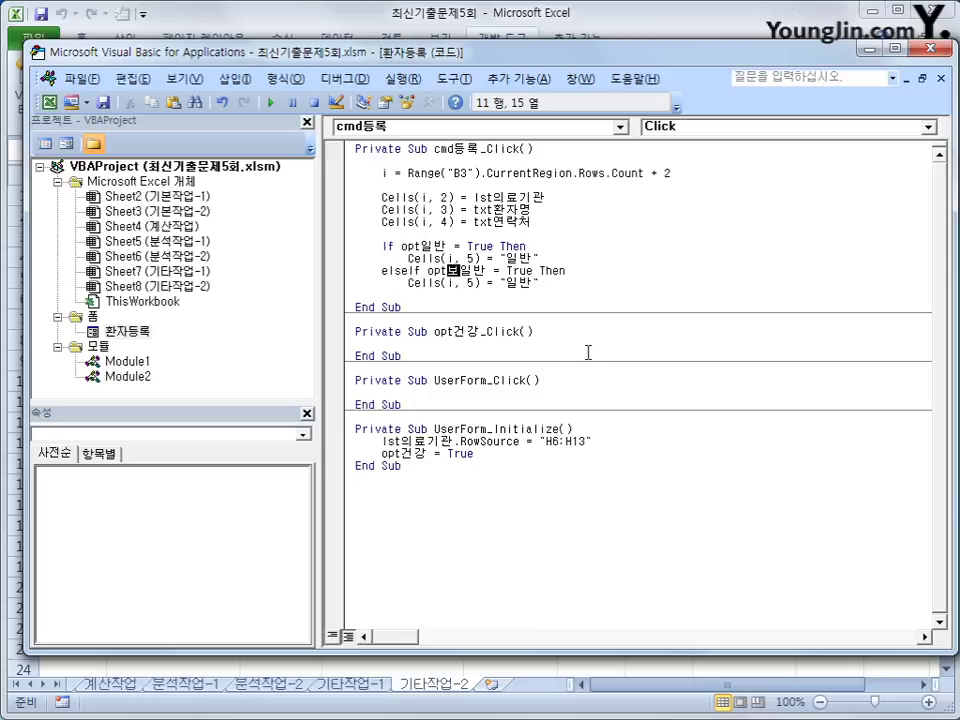
{"action": "type", "text": "보험"}
{"action": "key", "text": "Delete"}
{"action": "key", "text": "Delete"}
{"action": "key", "text": "Down"}
{"action": "key", "text": "Right"}
{"action": "key", "text": "Right"}
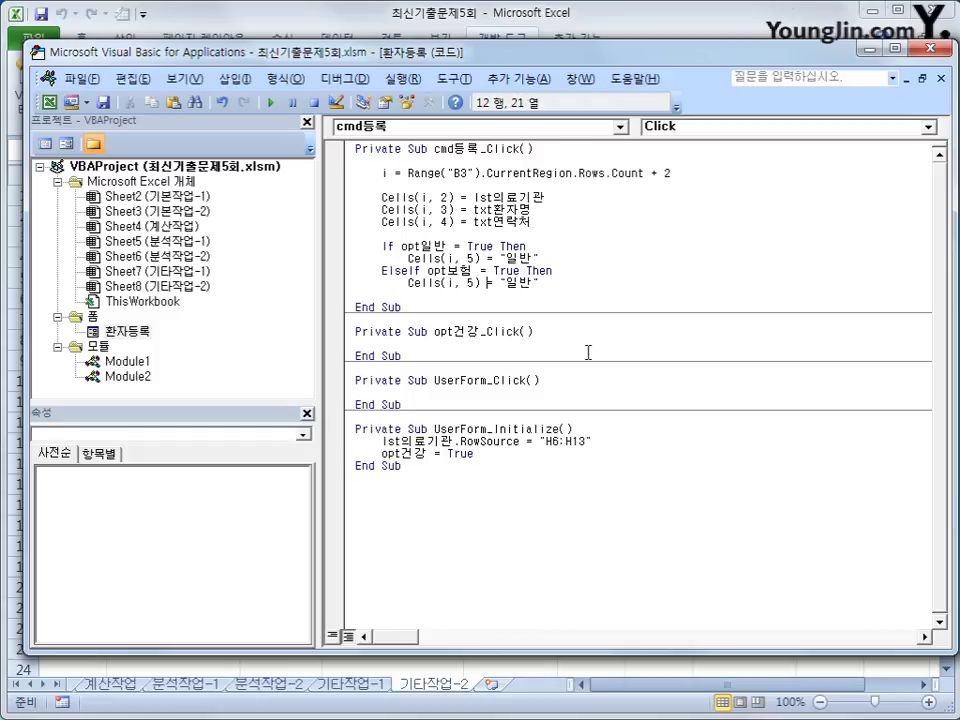
{"action": "key", "text": "Right"}
{"action": "key", "text": "Right"}
{"action": "key", "text": "Right"}
{"action": "type", "text": "험"}
{"action": "key", "text": "Delete"}
{"action": "key", "text": "Delete"}
{"action": "key", "text": "End"}
Step: Add an Else branch writing "건강보험" into Cells(i, 5)
{"action": "key", "text": "Return"}
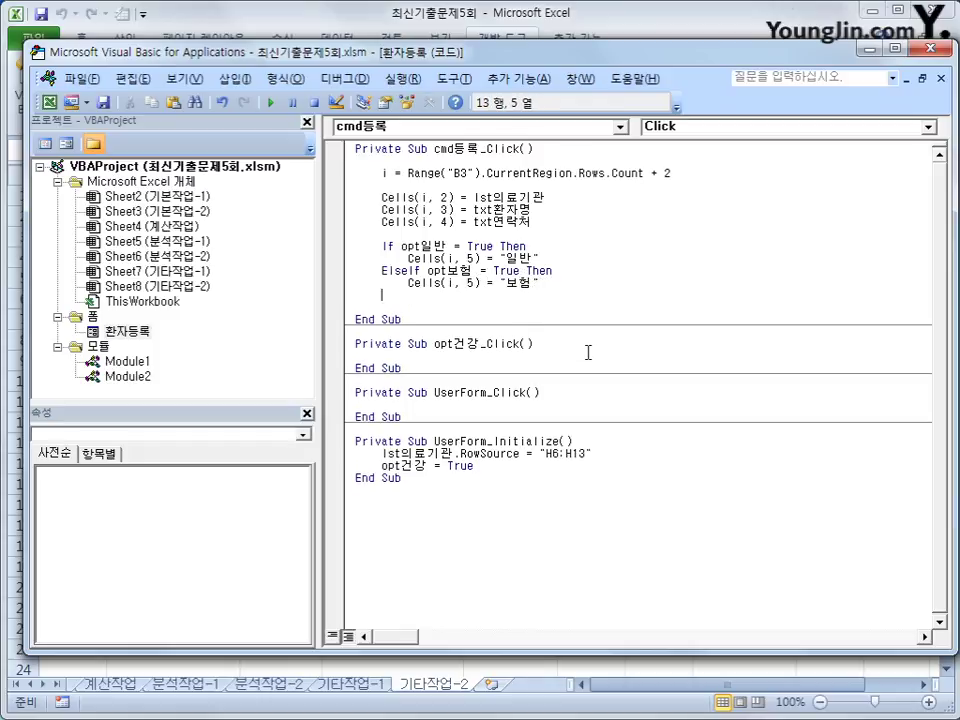
{"action": "type", "text": "else"}
{"action": "key", "text": "Return"}
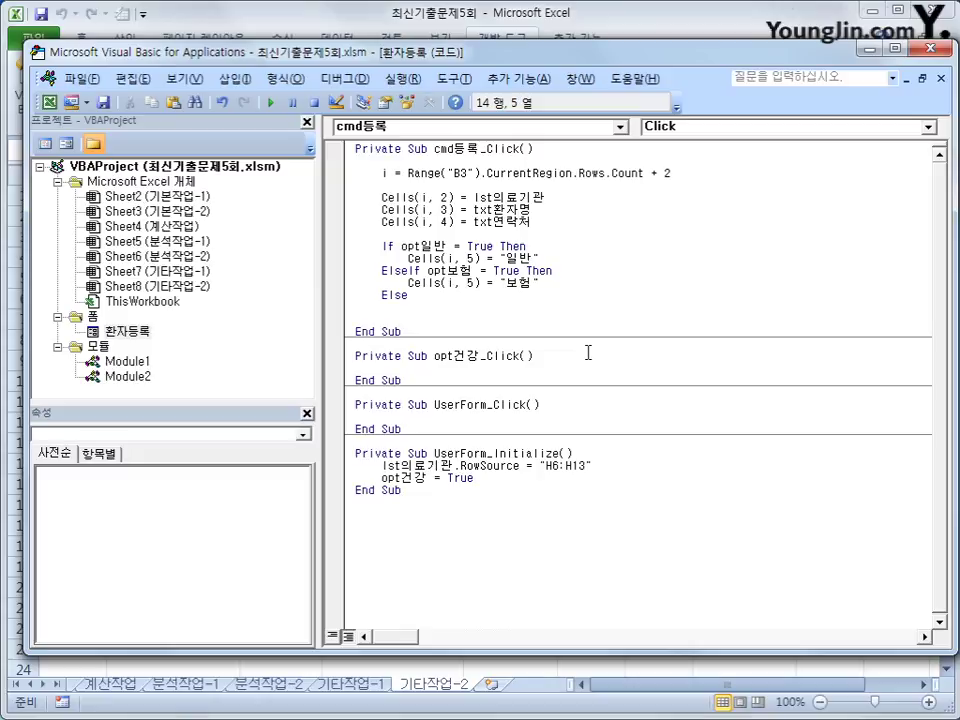
{"action": "key", "text": "Up"}
{"action": "key", "text": "Up"}
{"action": "key", "text": "shift+End"}
{"action": "key", "text": "ctrl+c"}
{"action": "key", "text": "Down"}
{"action": "key", "text": "Down"}
{"action": "key", "text": "ctrl+v"}
{"action": "key", "text": "Left"}
{"action": "key", "text": "Left"}
{"action": "key", "text": "Left"}
{"action": "key", "text": "Left"}
{"action": "key", "text": "Left"}
{"action": "key", "text": "Left"}
{"action": "key", "text": "Left"}
{"action": "key", "text": "Left"}
{"action": "key", "text": "Left"}
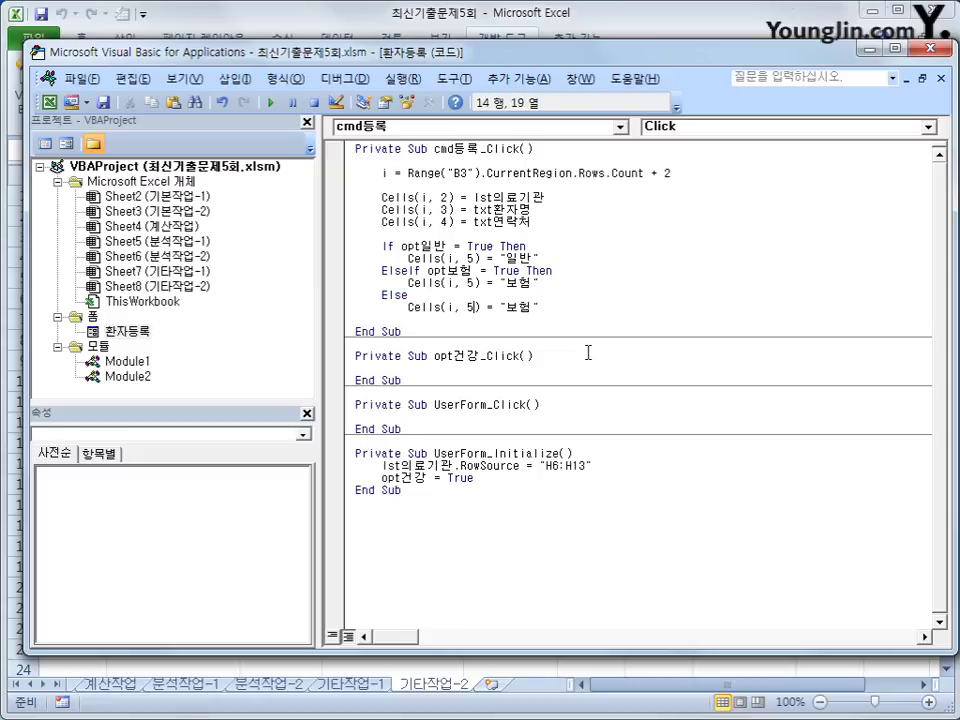
{"action": "key", "text": "Right"}
{"action": "key", "text": "Right"}
{"action": "key", "text": "Right"}
{"action": "key", "text": "Right"}
{"action": "key", "text": "Right"}
{"action": "key", "text": "Right"}
{"action": "type", "text": "건강"}
{"action": "key", "text": "End"}
{"action": "key", "text": "Return"}
Step: Close the block with End If and return to the worksheet
{"action": "key", "text": "BackSpace"}
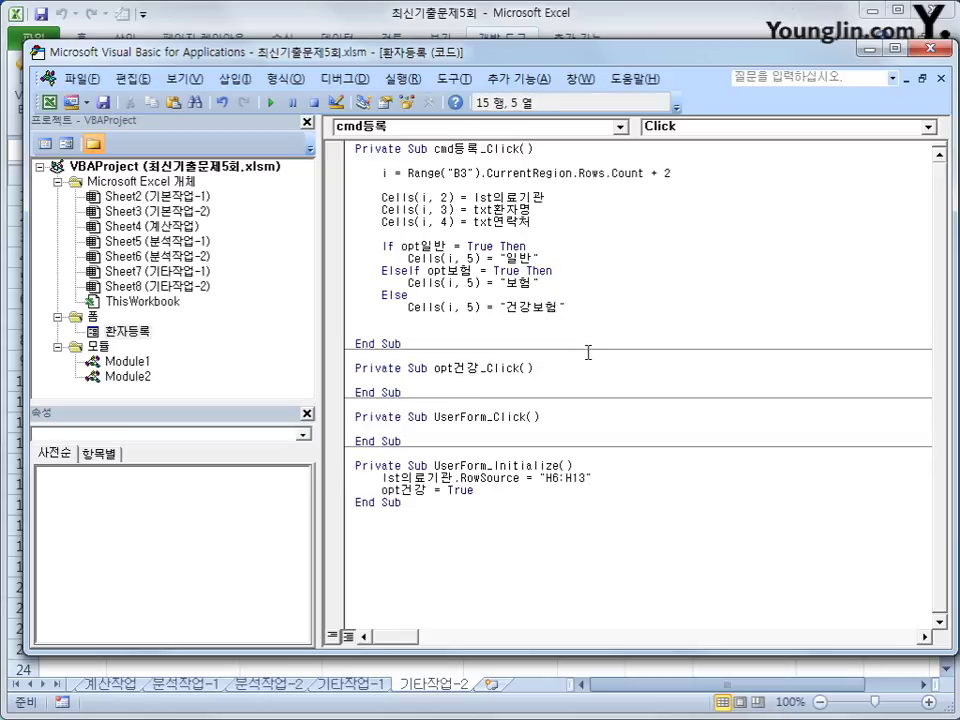
{"action": "type", "text": "end if"}
{"action": "key", "text": "Up"}
{"action": "key", "text": "Up"}
{"action": "key", "text": "Up"}
{"action": "key", "text": "Up"}
{"action": "key", "text": "Up"}
{"action": "key", "text": "Up"}
{"action": "key", "text": "Up"}
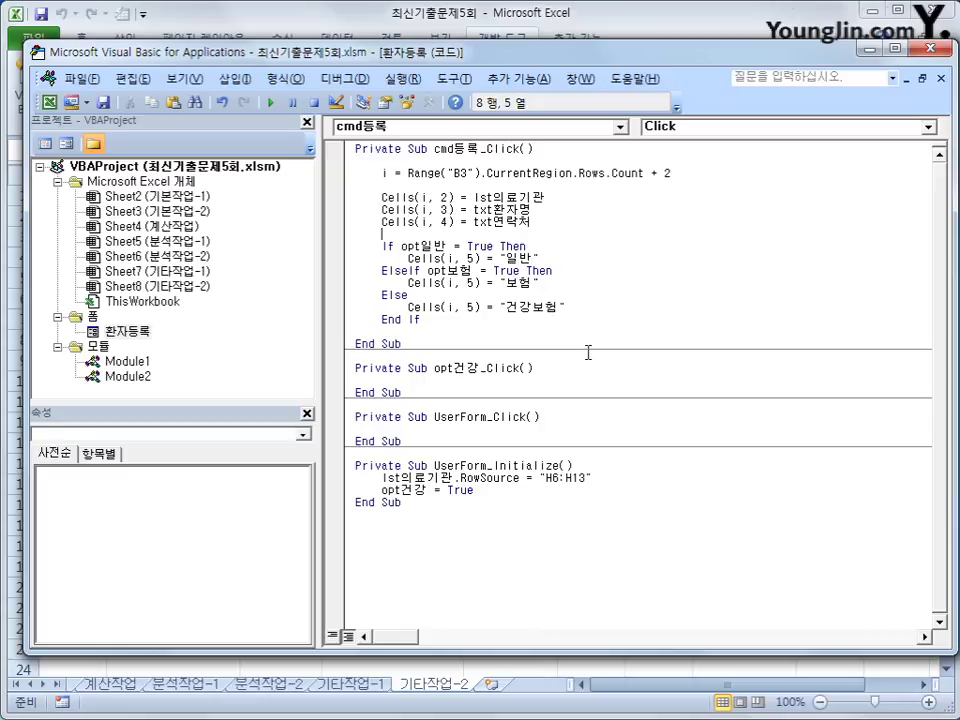
{"action": "key", "text": "alt+F11"}
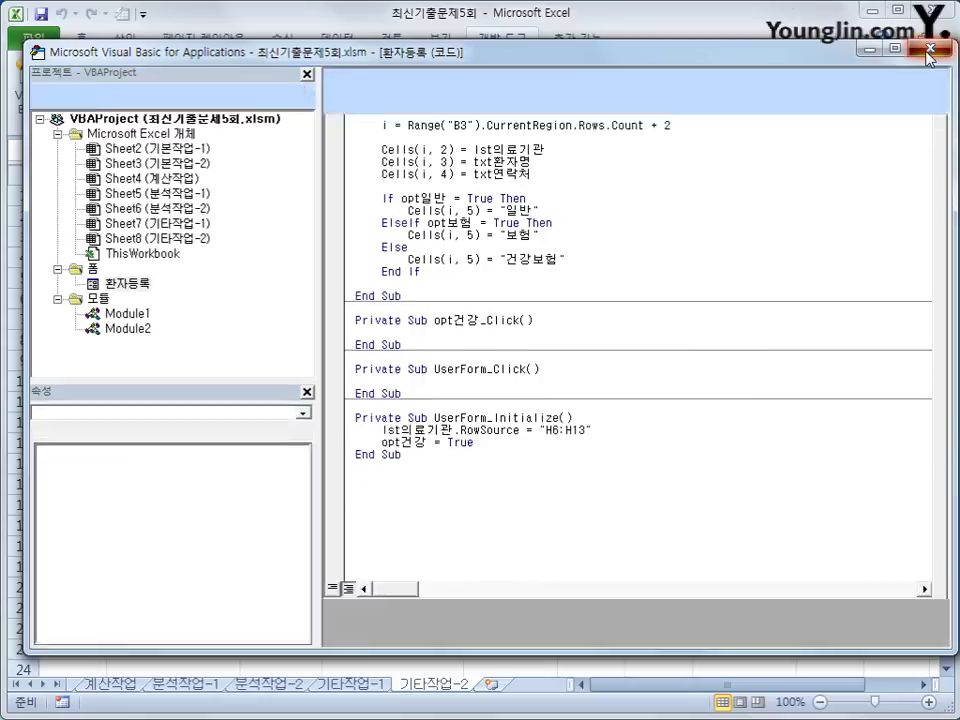
Step: Register a 보험 patient at 오 소아과, entering a patient name and contact number
{"action": "left_click", "coordinate": [729, 243]}
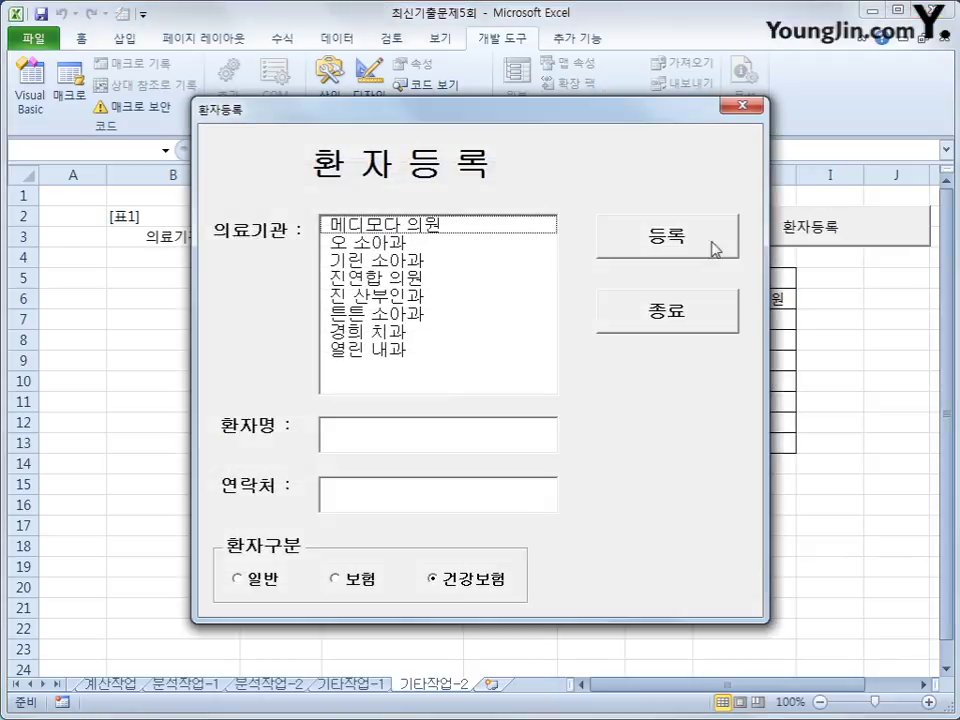
{"action": "left_click", "coordinate": [497, 246]}
{"action": "left_click", "coordinate": [459, 442]}
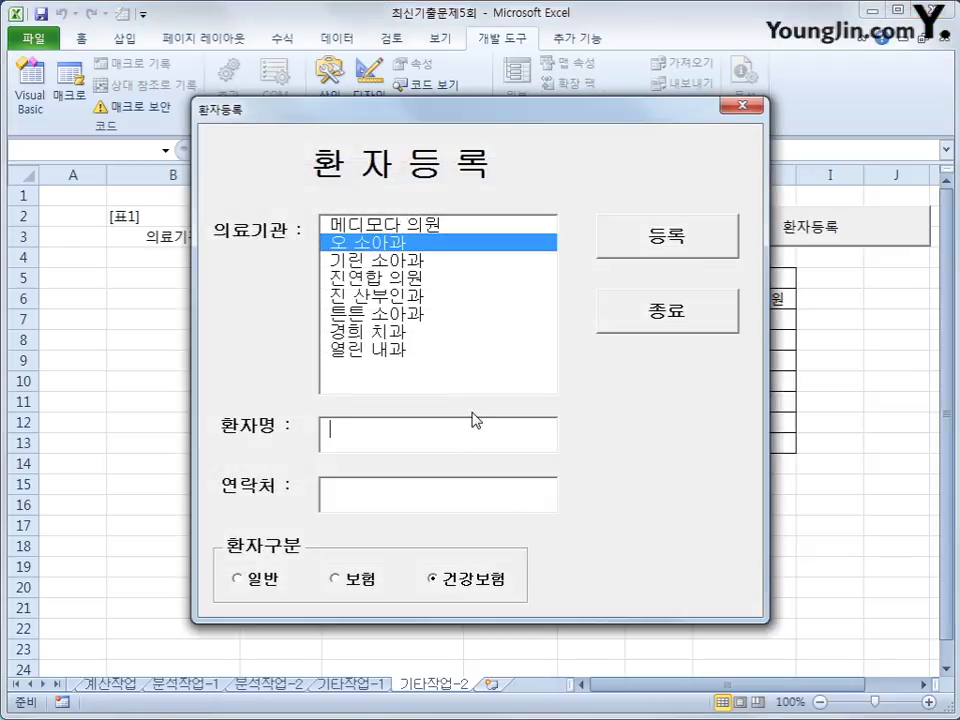
{"action": "key", "text": "Tab"}
{"action": "type", "text": "111-2222"}
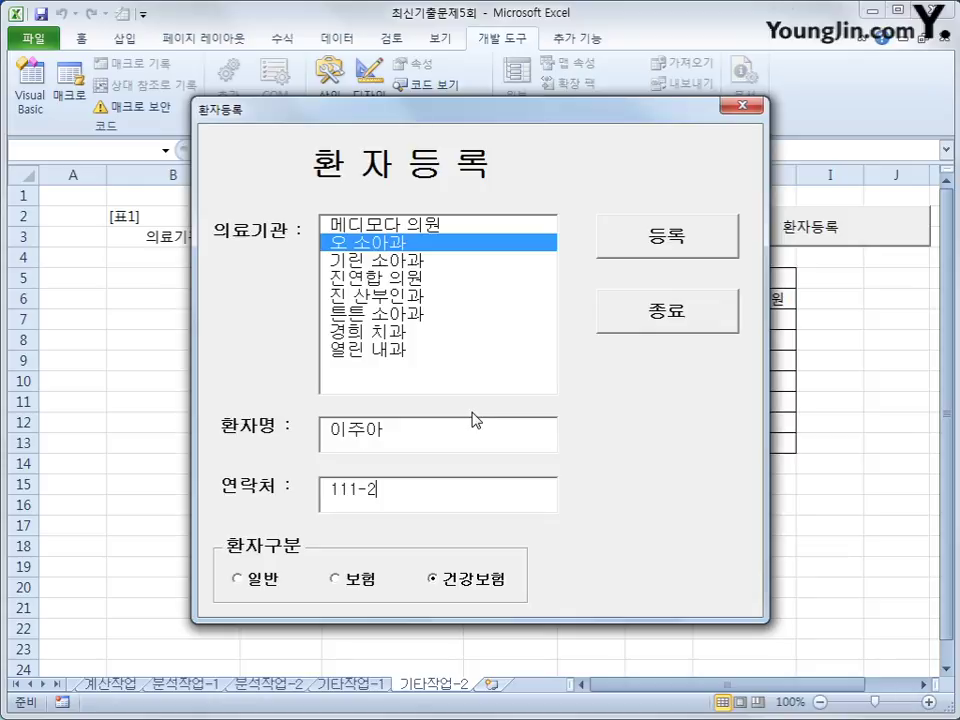
{"action": "left_click", "coordinate": [334, 579]}
{"action": "left_click", "coordinate": [651, 250]}
Step: Close the form, check the name, contact and type in row 4, then open Visual Basic
{"action": "left_click_drag", "start_coordinate": [566, 161], "coordinate": [742, 187]}
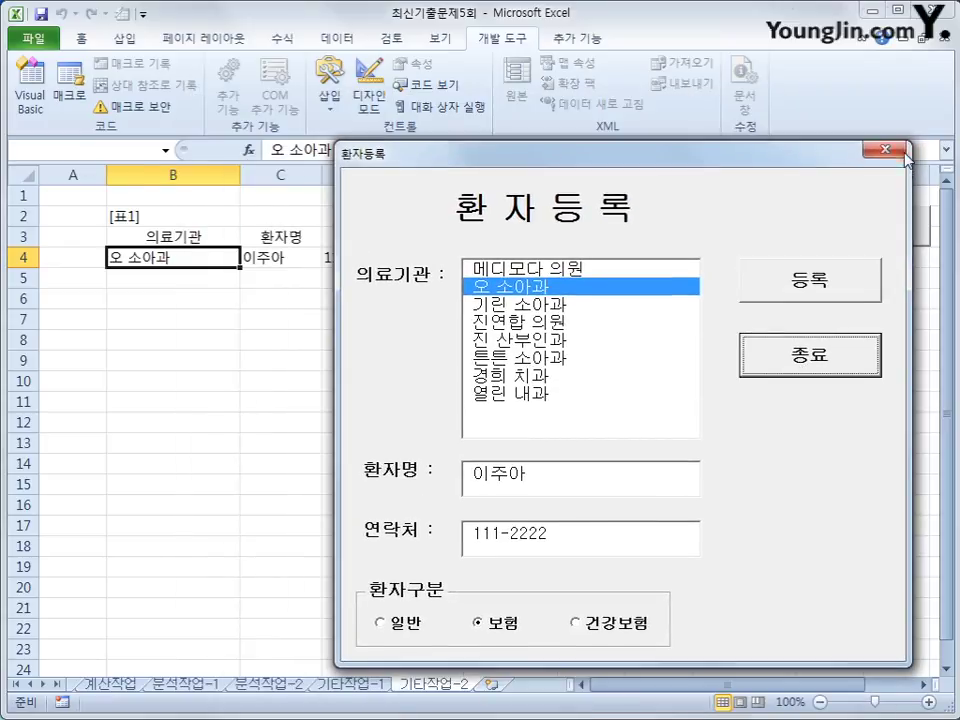
{"action": "left_click", "coordinate": [878, 150]}
{"action": "left_click", "coordinate": [300, 258]}
{"action": "left_click", "coordinate": [400, 258]}
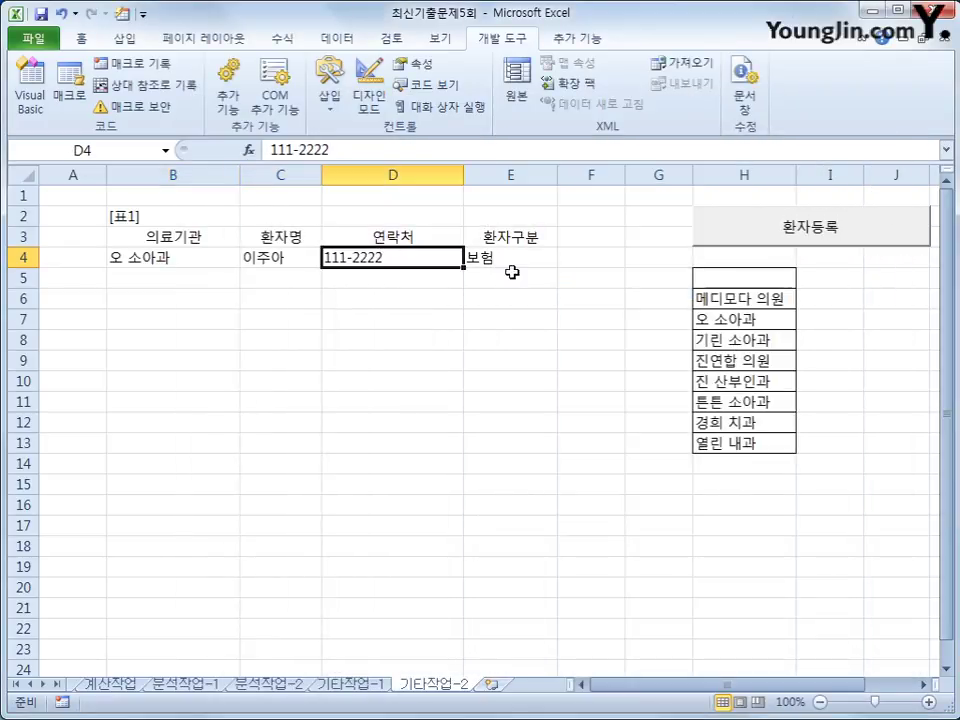
{"action": "left_click", "coordinate": [546, 264]}
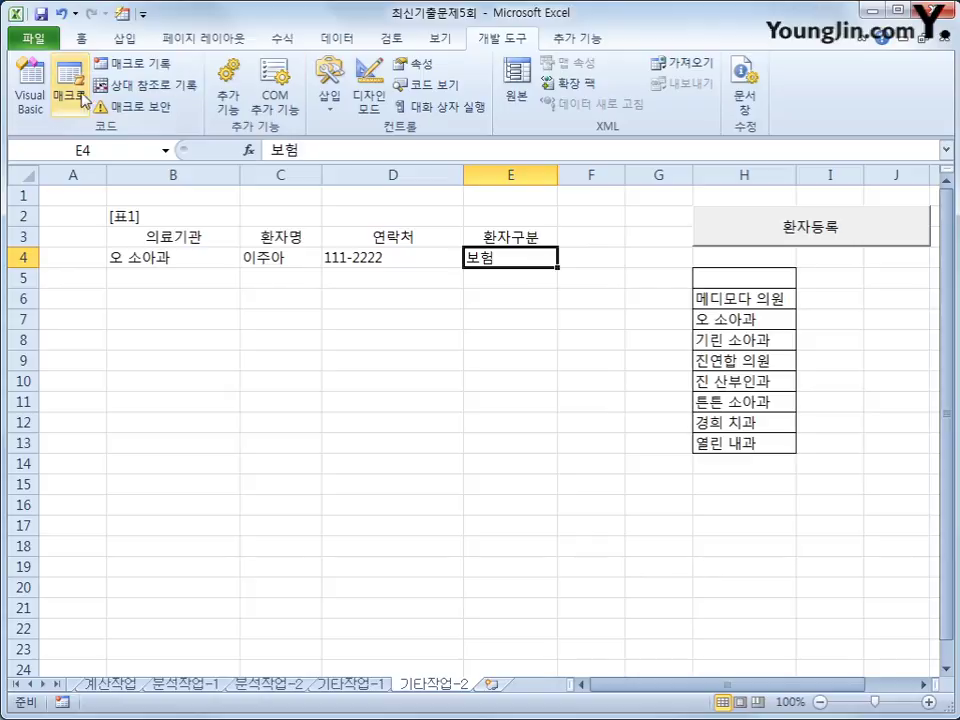
{"action": "left_click", "coordinate": [30, 90]}
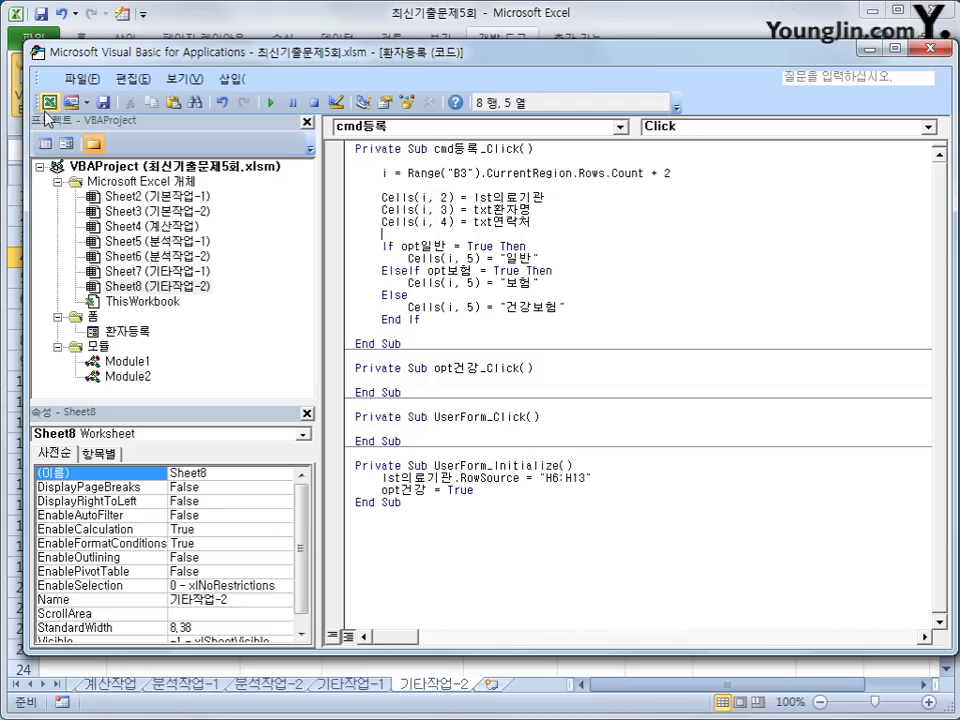
Step: Change the Cells(i, 2) line to lst의료기관.List(0, 0), then close the editor back to the sheet
{"action": "left_click", "coordinate": [557, 186]}
{"action": "key", "text": "Return"}
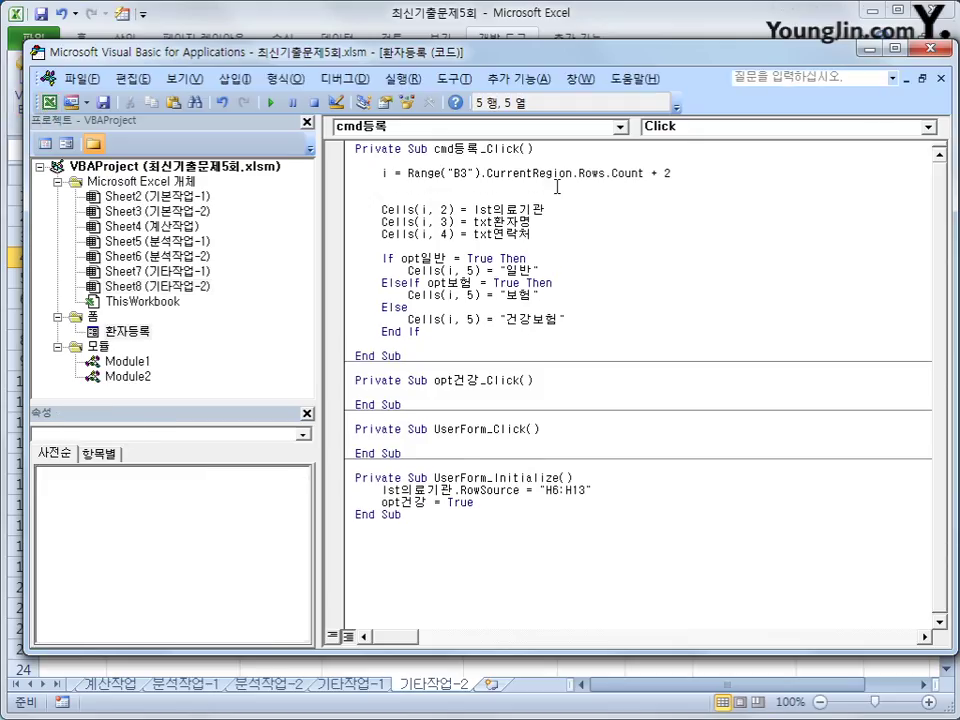
{"action": "key", "text": "Down"}
{"action": "key", "text": "End"}
{"action": "type", "text": ".l"}
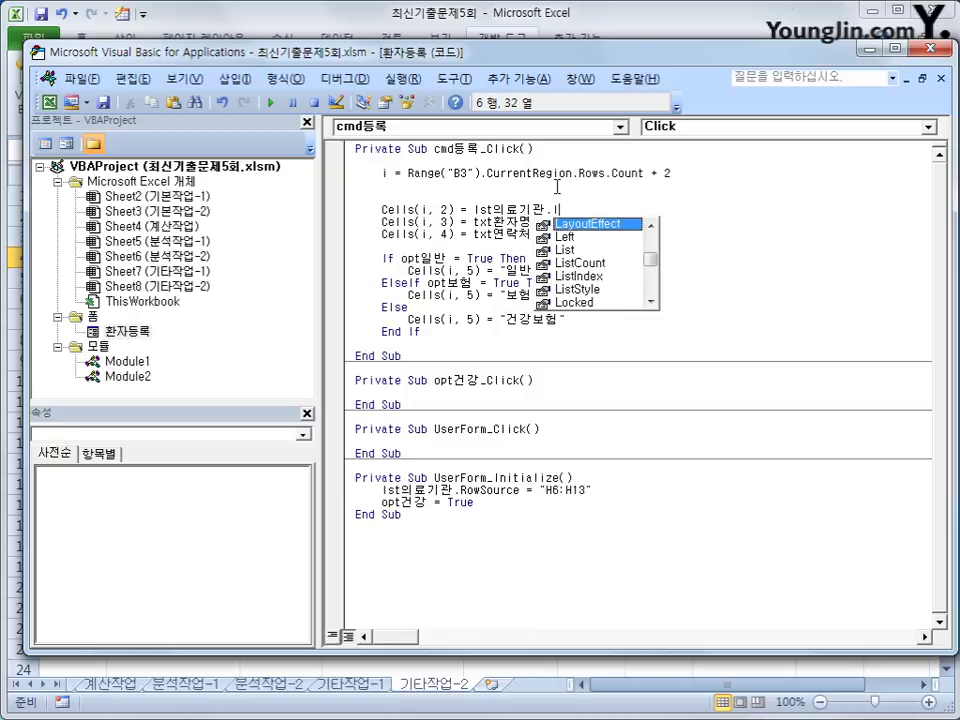
{"action": "type", "text": "ist"}
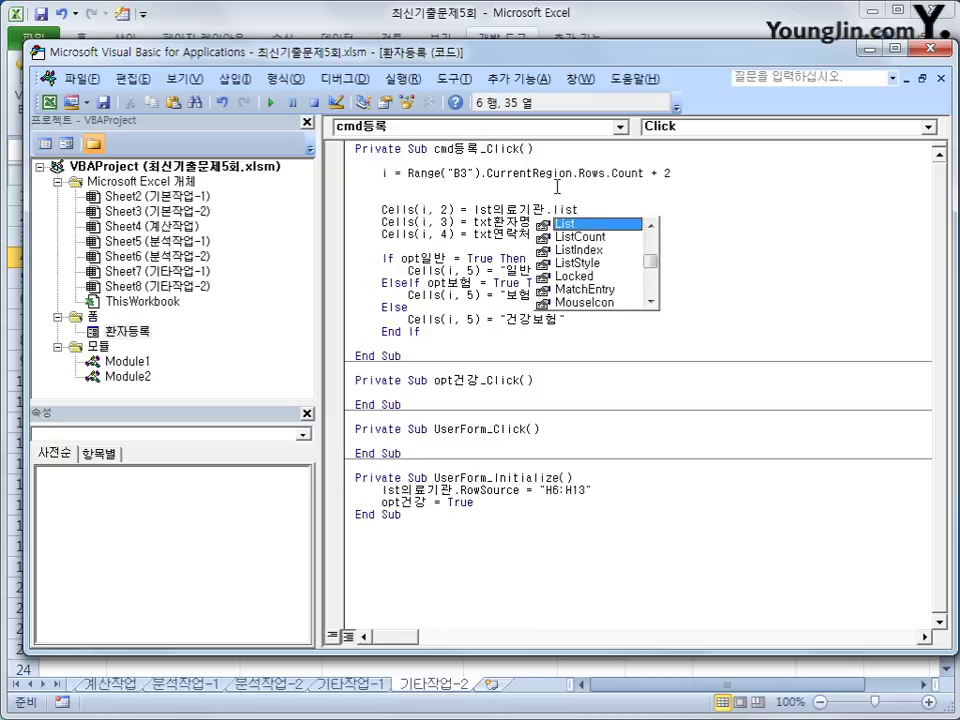
{"action": "type", "text": "("}
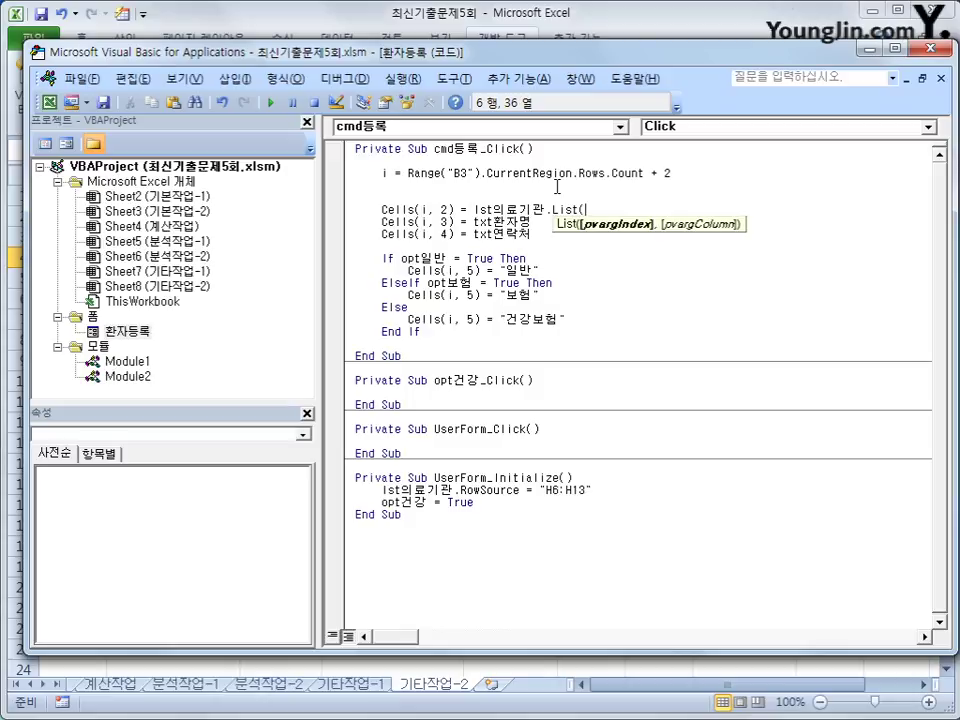
{"action": "type", "text": "0,0"}
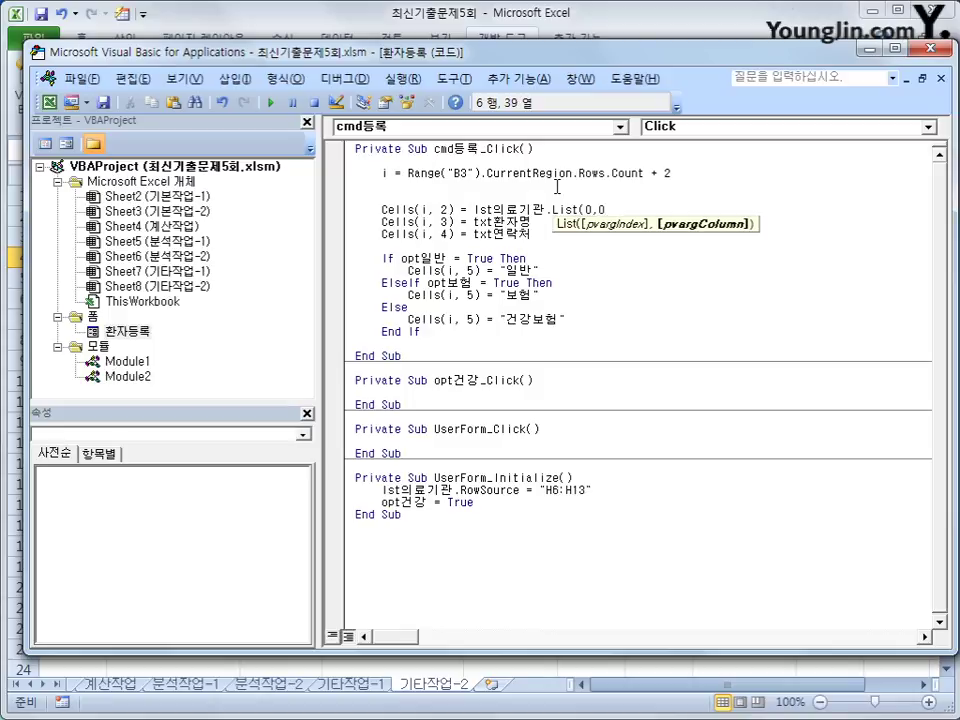
{"action": "type", "text": ")"}
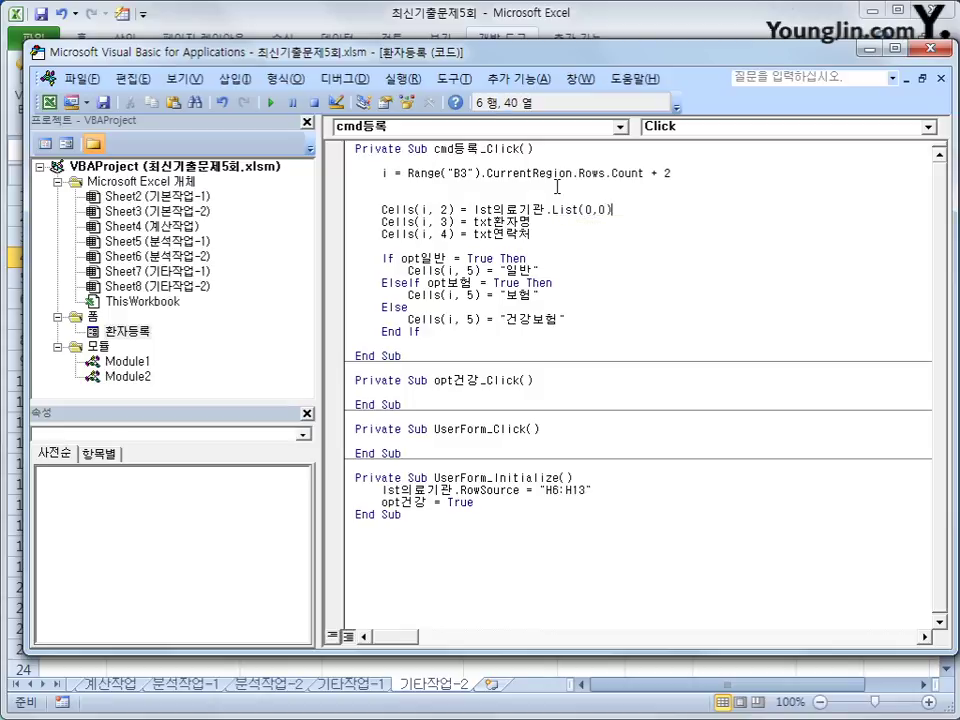
{"action": "key", "text": "Left"}
{"action": "key", "text": "Left"}
{"action": "key", "text": "Left"}
{"action": "key", "text": "Left"}
{"action": "key", "text": "Right"}
{"action": "key", "text": "Right"}
{"action": "left_click", "coordinate": [628, 256]}
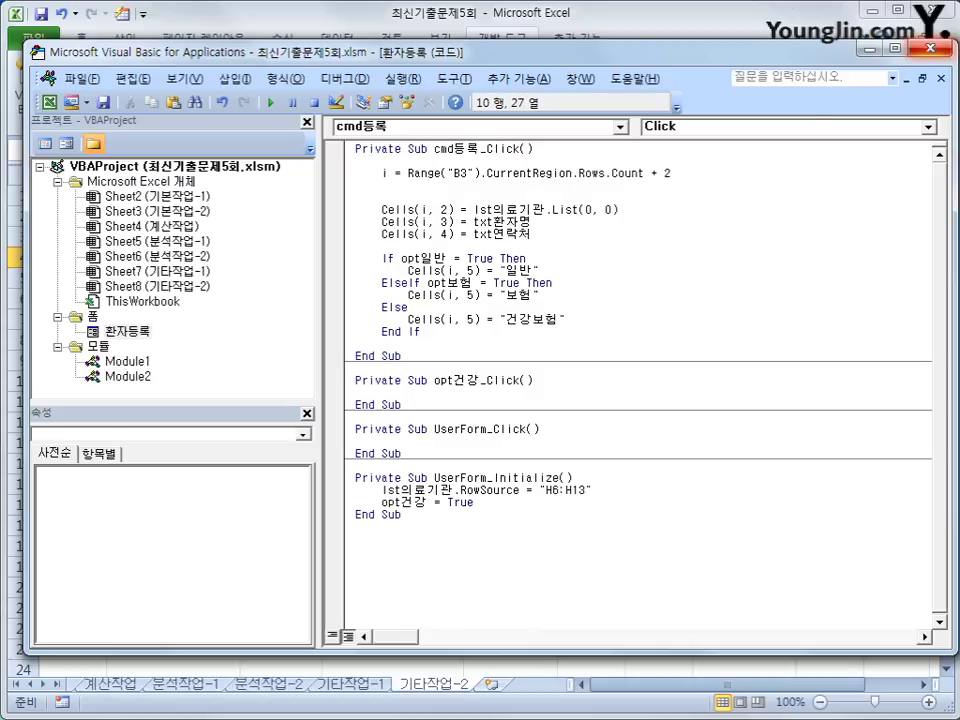
{"action": "left_click", "coordinate": [930, 50]}
{"action": "left_click", "coordinate": [585, 281]}
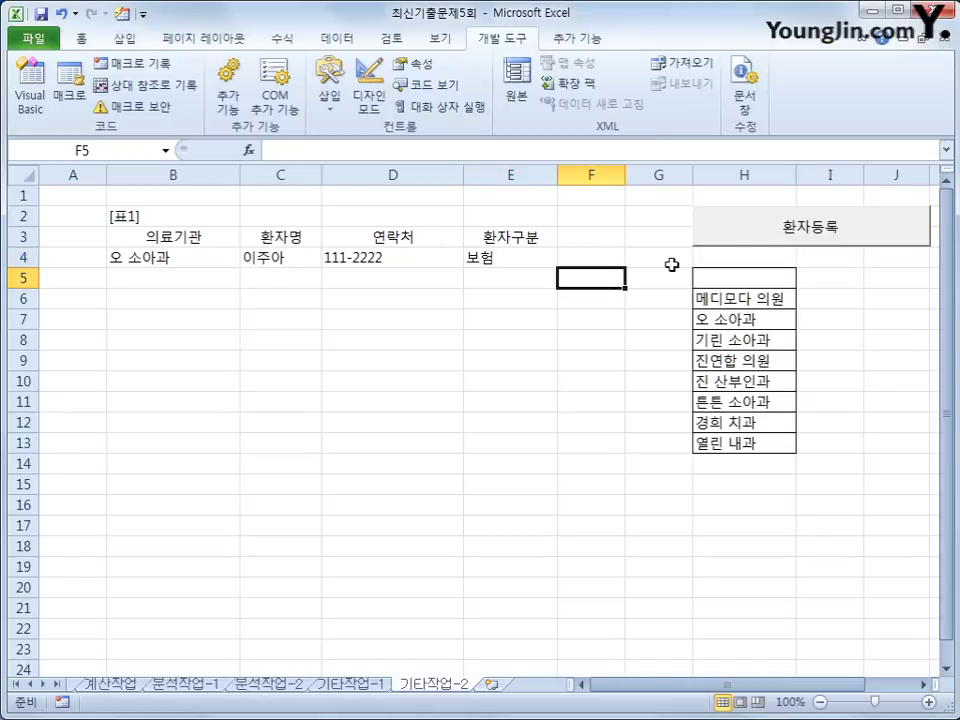
Step: Try the registration form by selecting 메디모다 의원 from the institution list, then close it
{"action": "left_click", "coordinate": [765, 226]}
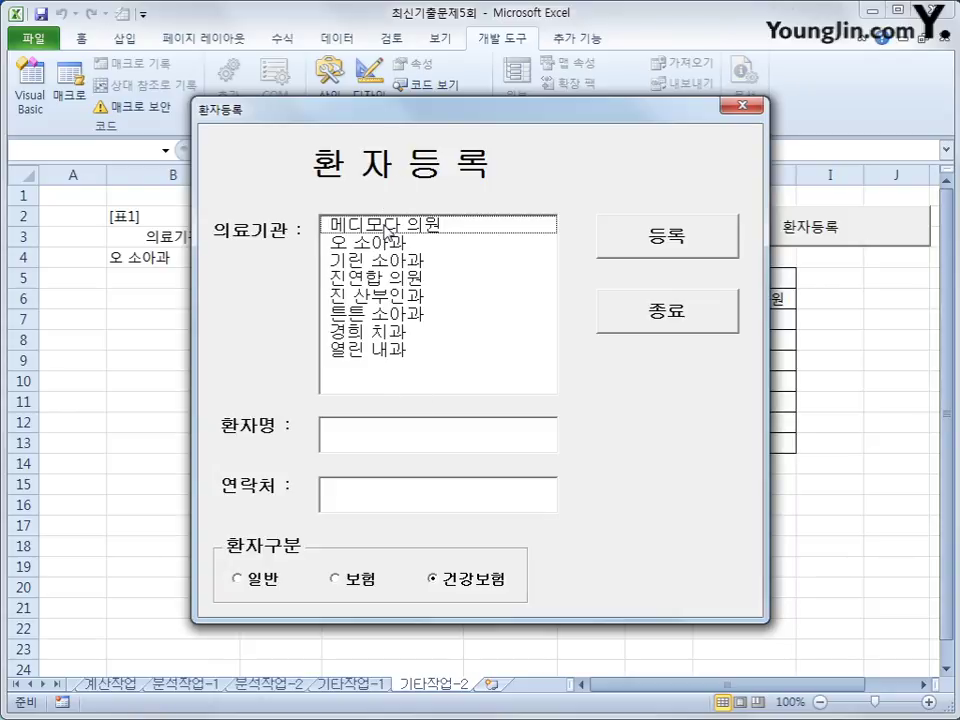
{"action": "left_click_drag", "start_coordinate": [386, 229], "coordinate": [383, 360]}
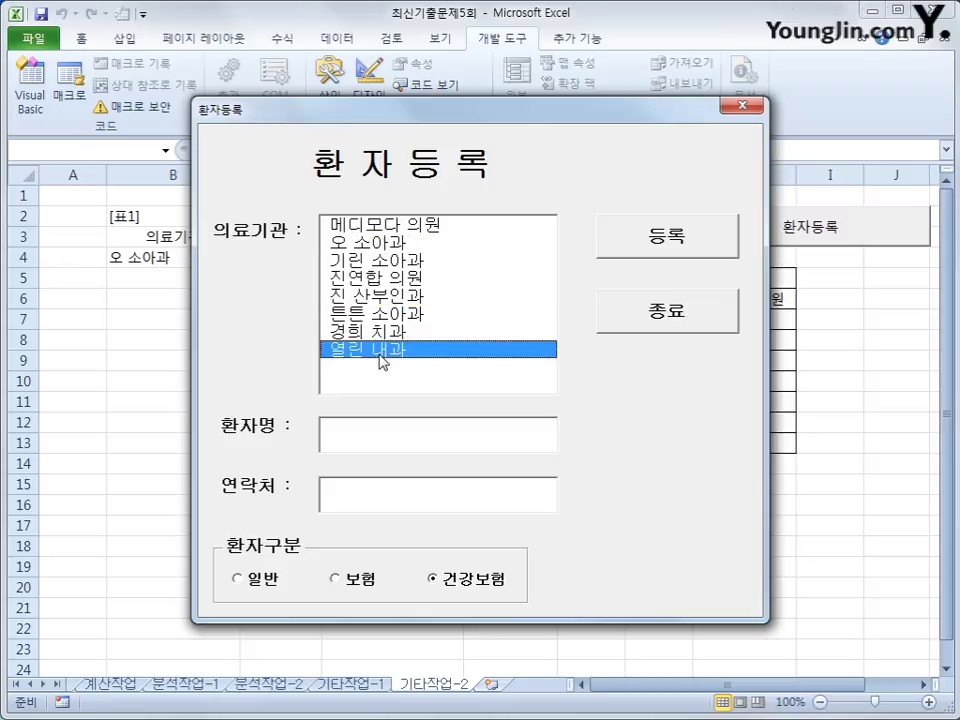
{"action": "left_click", "coordinate": [395, 230]}
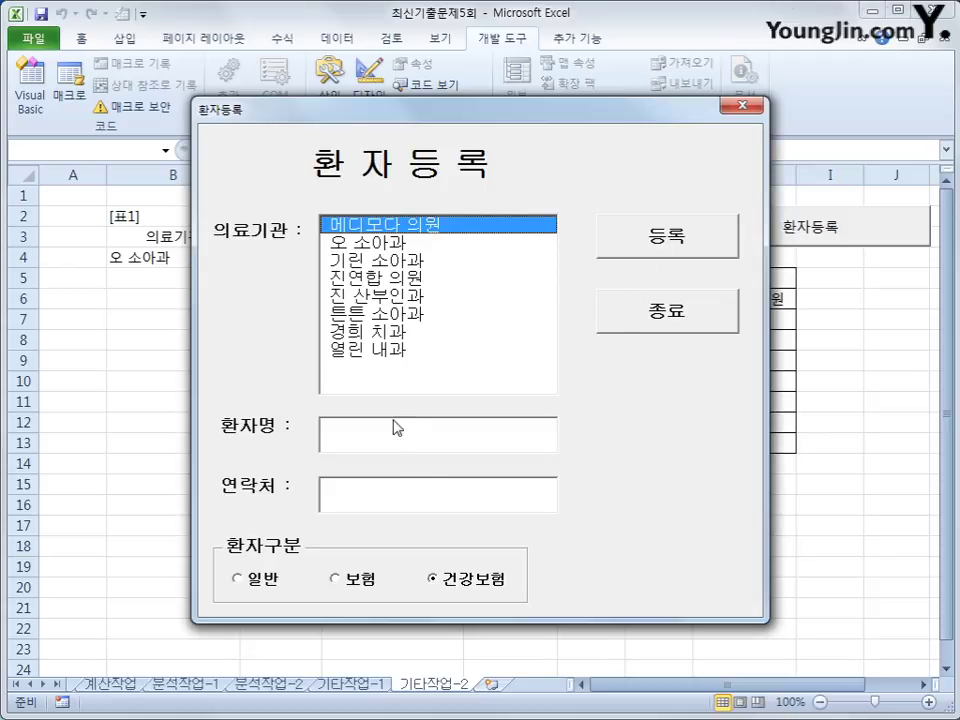
{"action": "left_click", "coordinate": [752, 118]}
Step: Enter a patient name and contact number and register it twice, filling rows 5 and 6
{"action": "left_click", "coordinate": [825, 236]}
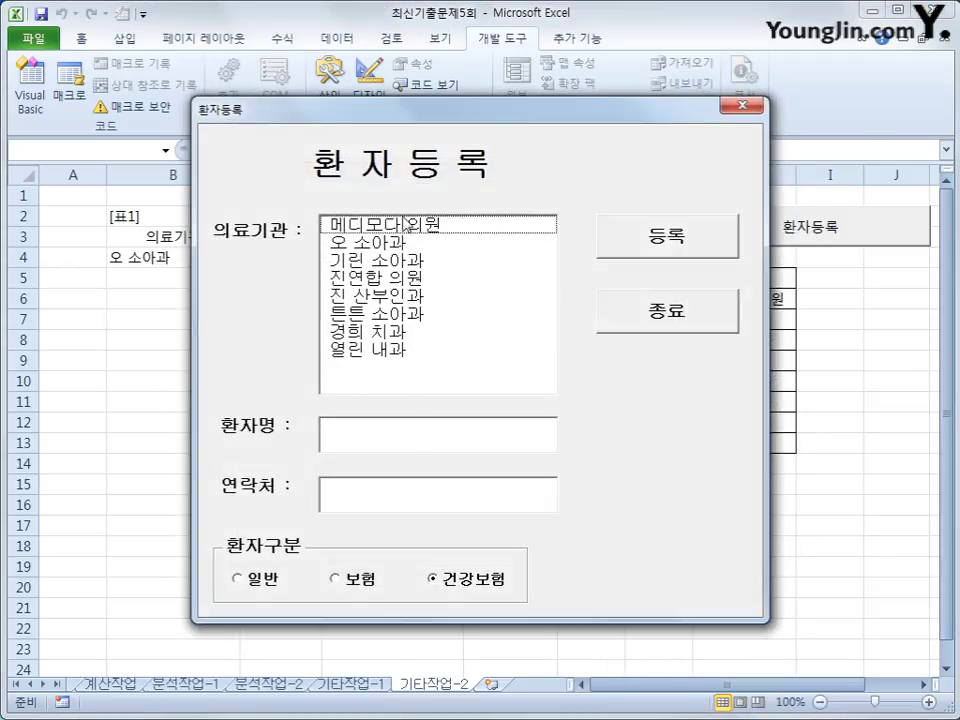
{"action": "left_click", "coordinate": [416, 422]}
{"action": "type", "text": "dleh"}
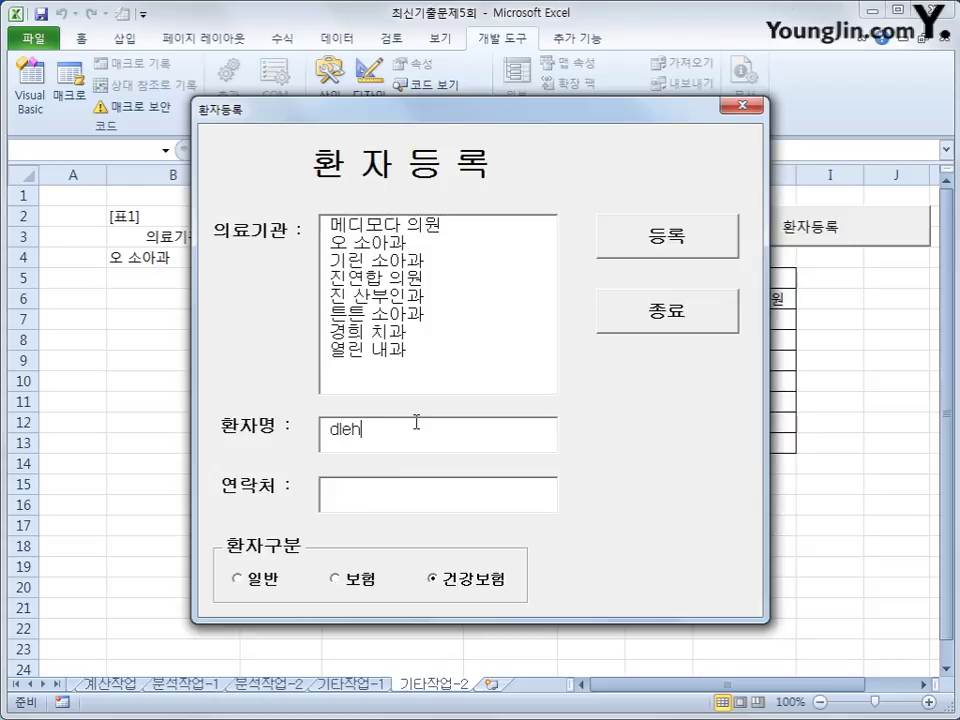
{"action": "key", "text": "BackSpace"}
{"action": "key", "text": "BackSpace"}
{"action": "key", "text": "BackSpace"}
{"action": "key", "text": "BackSpace"}
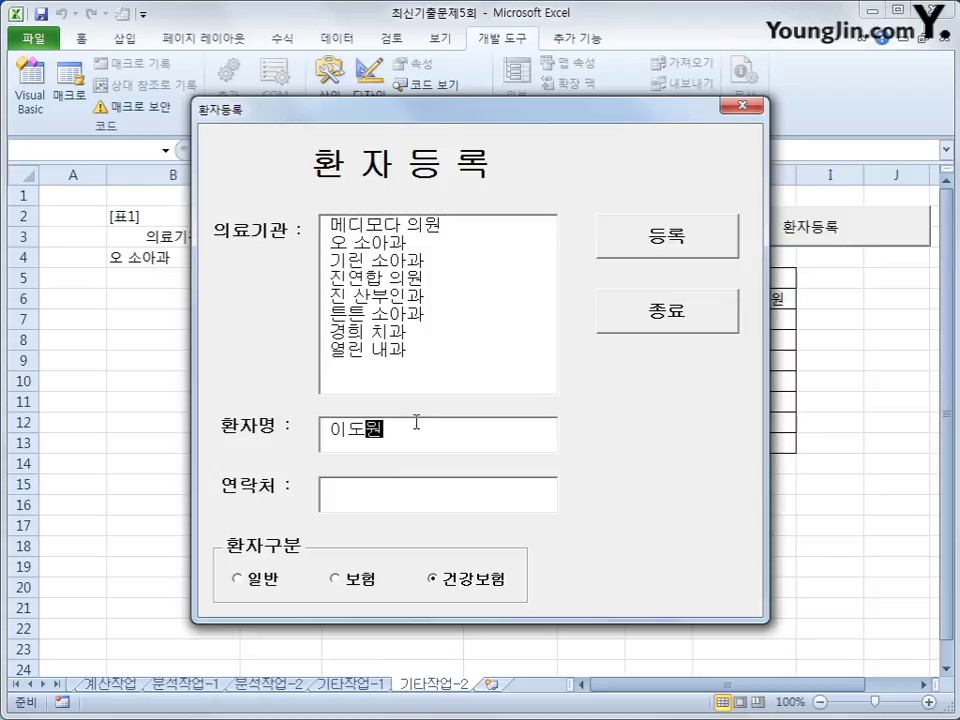
{"action": "key", "text": "Tab"}
{"action": "type", "text": "222-3333"}
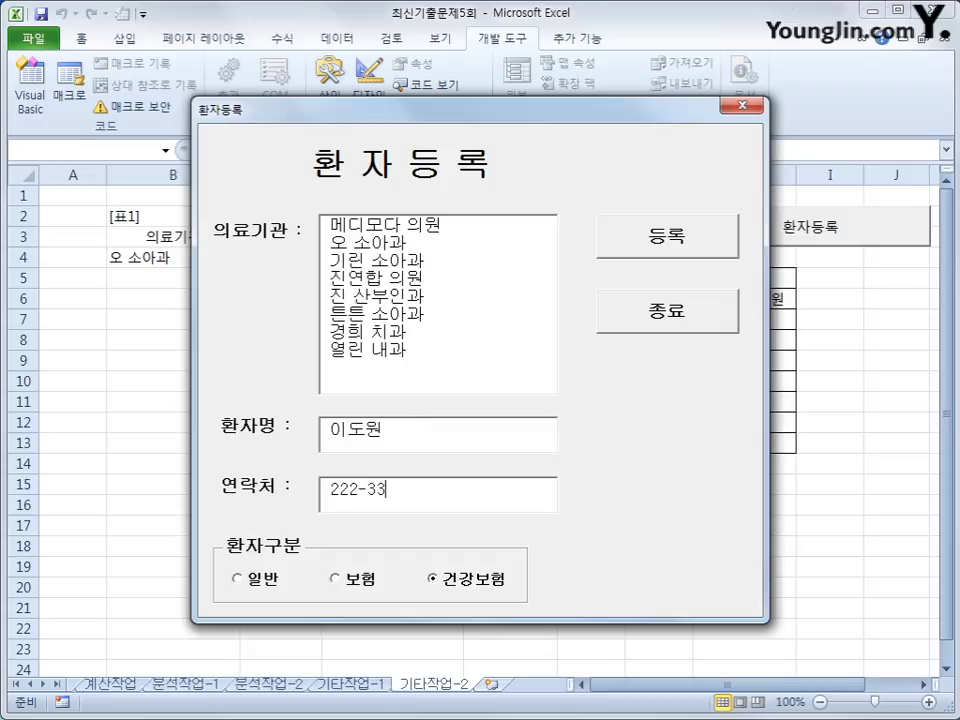
{"action": "left_click", "coordinate": [666, 245]}
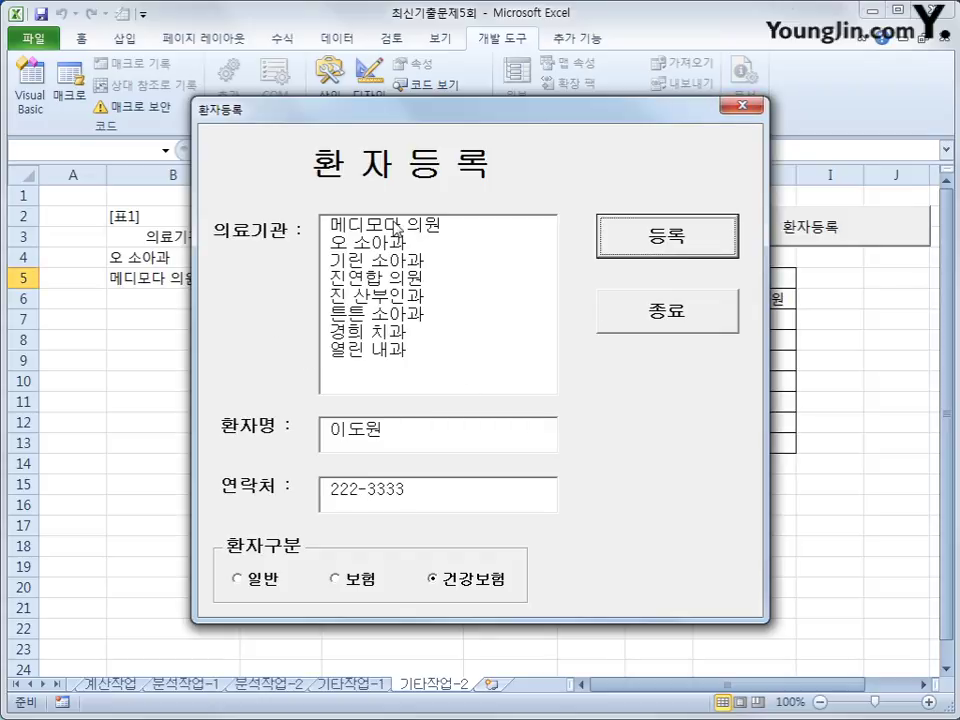
{"action": "left_click", "coordinate": [649, 238]}
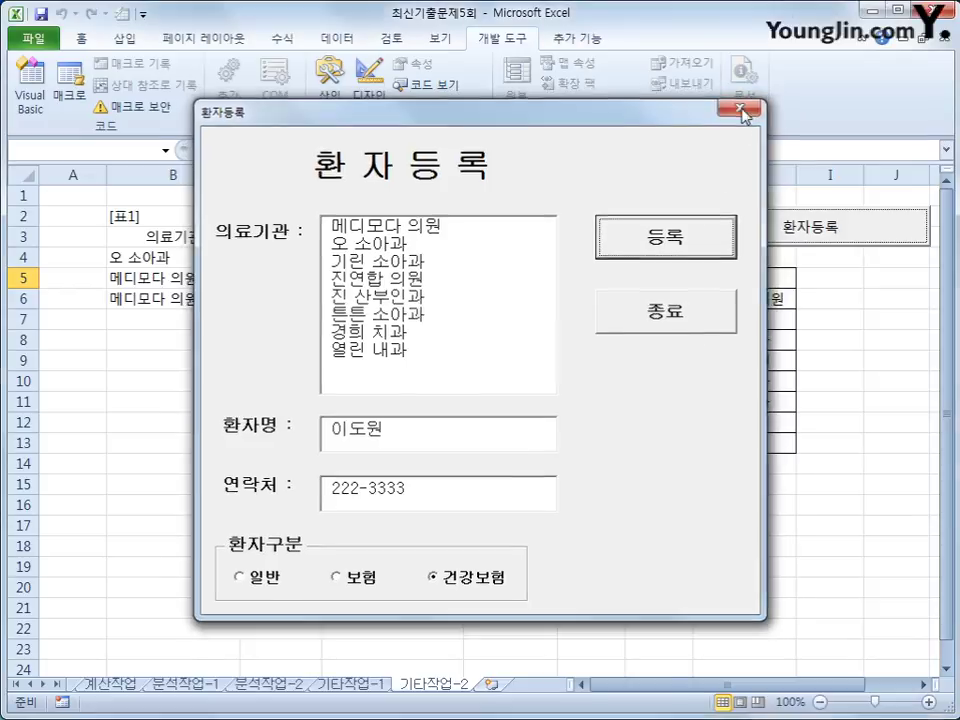
Step: Close the form, check cells B6, H5 and H4, then bring up the form's code in Visual Basic
{"action": "left_click", "coordinate": [742, 105]}
{"action": "left_click", "coordinate": [172, 303]}
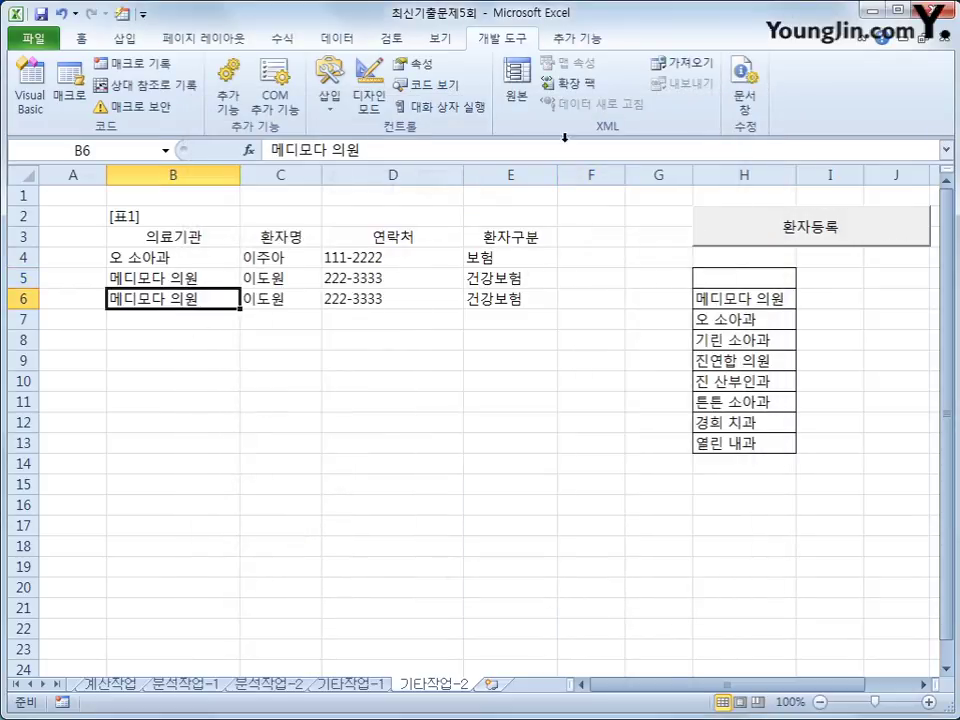
{"action": "left_click", "coordinate": [733, 274]}
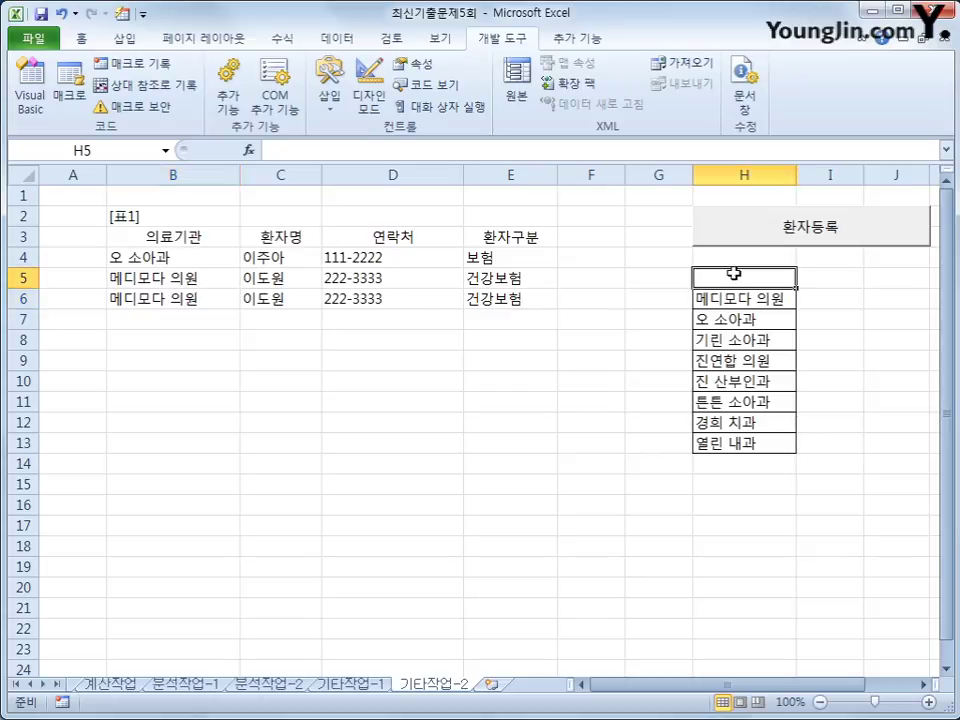
{"action": "left_click", "coordinate": [740, 254]}
{"action": "left_click", "coordinate": [745, 238]}
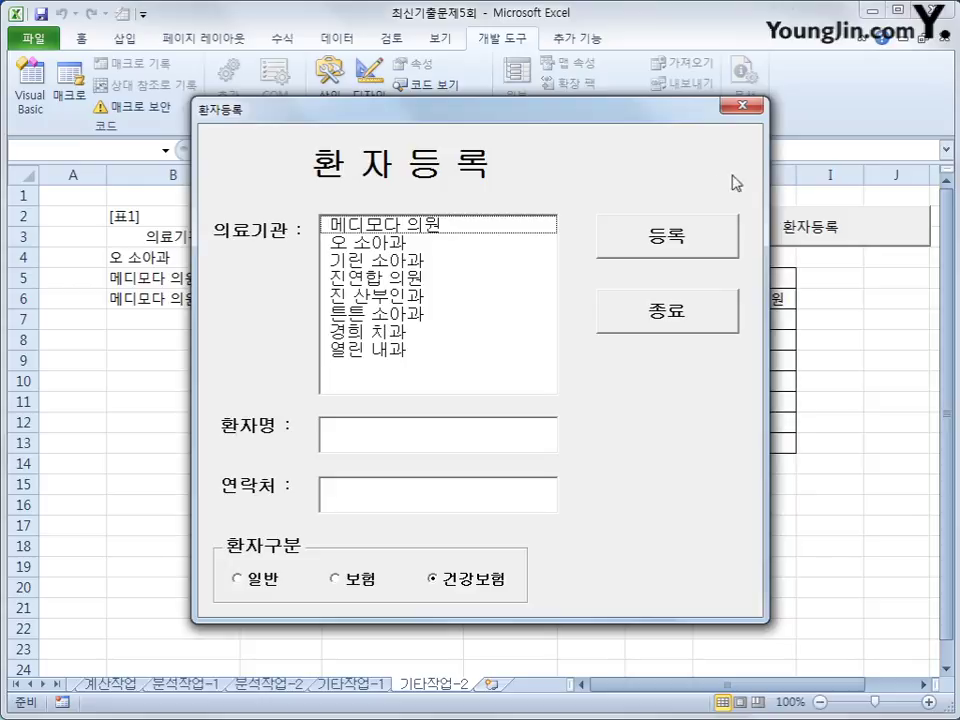
{"action": "left_click", "coordinate": [742, 105]}
{"action": "left_click", "coordinate": [30, 85]}
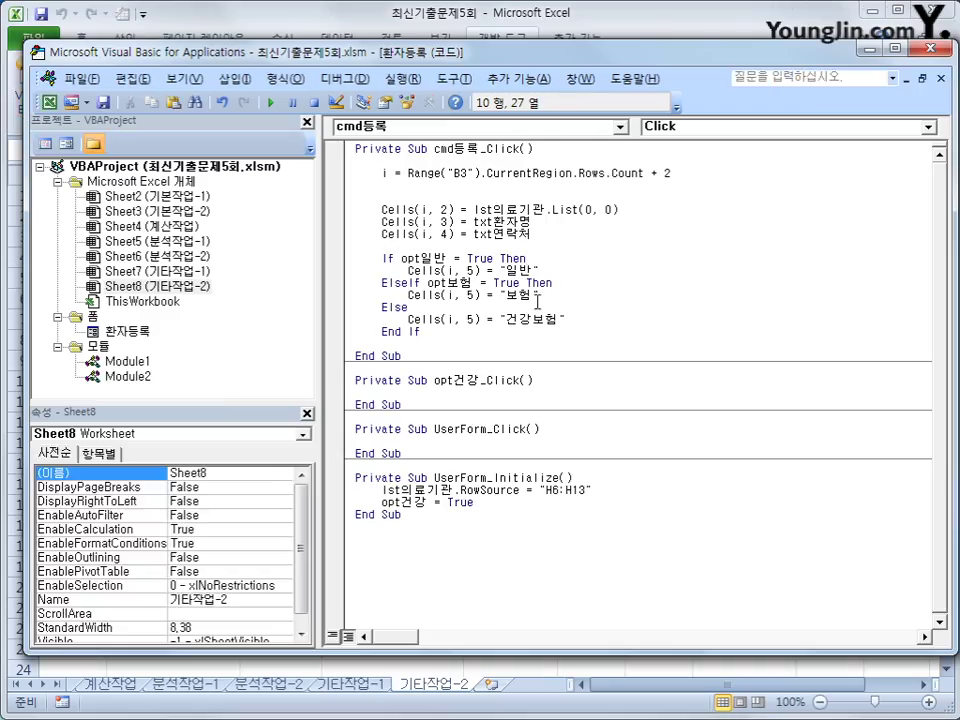
Step: Replace the fixed row index in List(0, 0) with lst의료기관.ListIndex
{"action": "left_click", "coordinate": [593, 210]}
{"action": "double_click", "coordinate": [590, 210]}
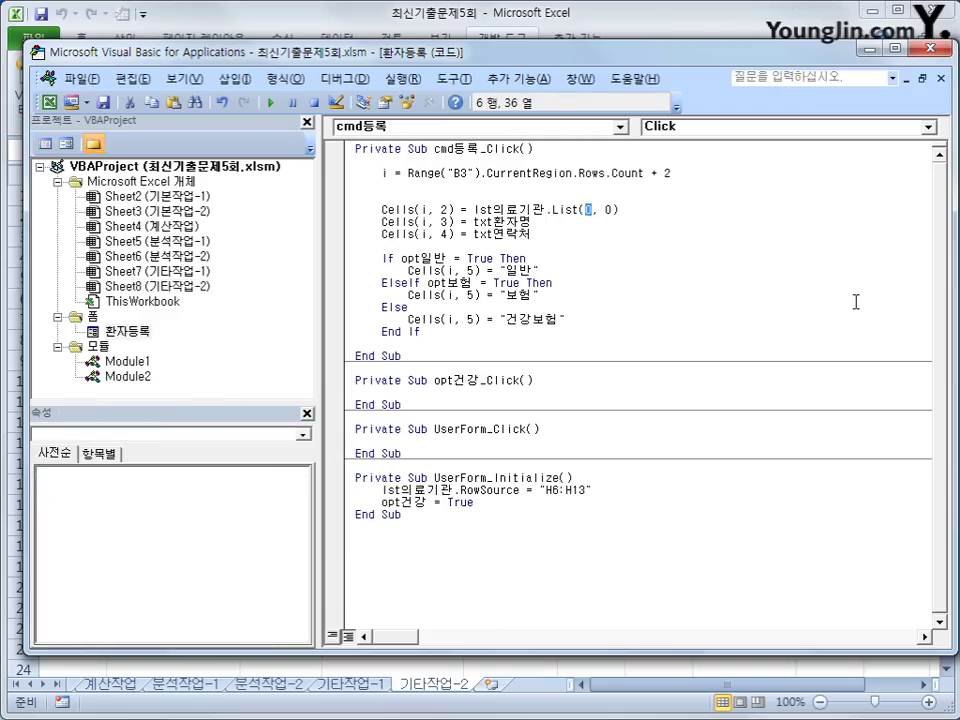
{"action": "type", "text": "lstdm"}
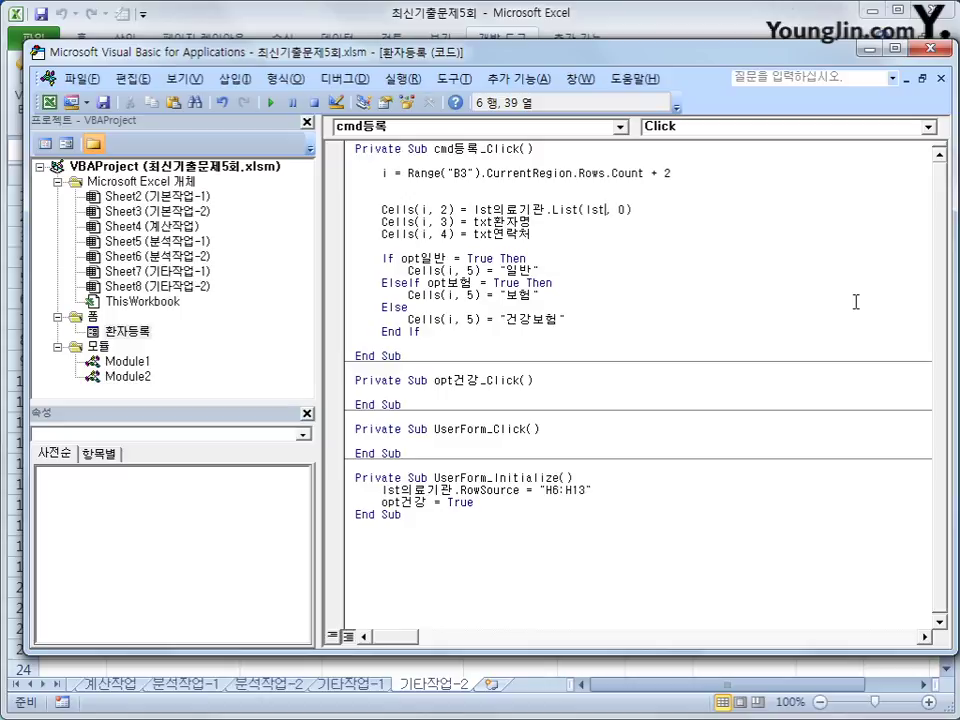
{"action": "key", "text": "BackSpace"}
{"action": "key", "text": "BackSpace"}
{"action": "key", "text": "Hangul"}
{"action": "type", "text": "의료기관."}
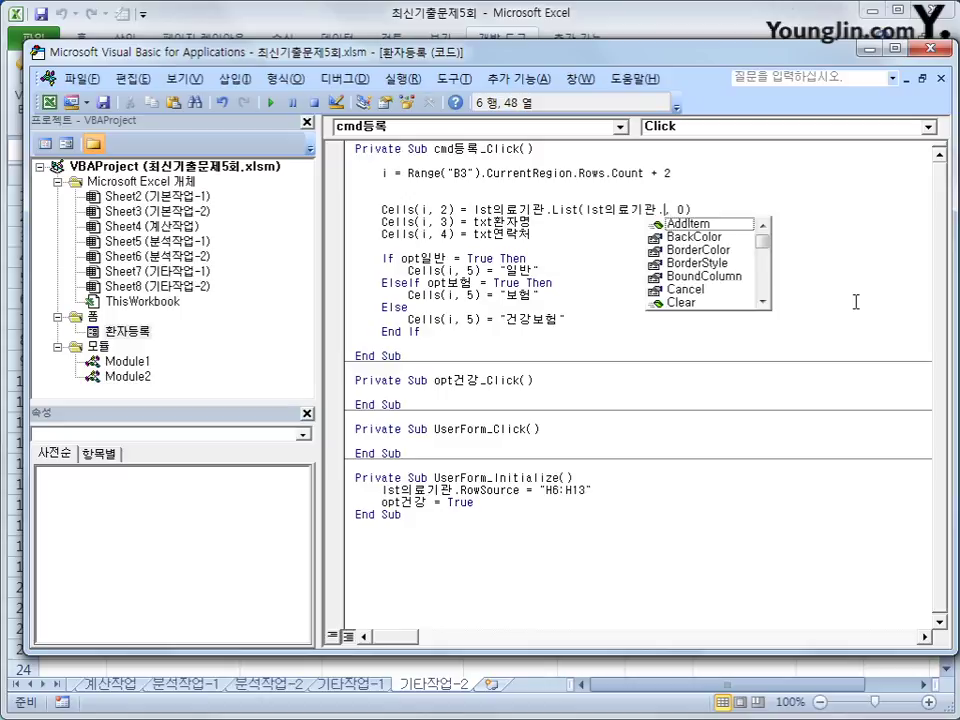
{"action": "type", "text": "listin"}
{"action": "key", "text": "Tab"}
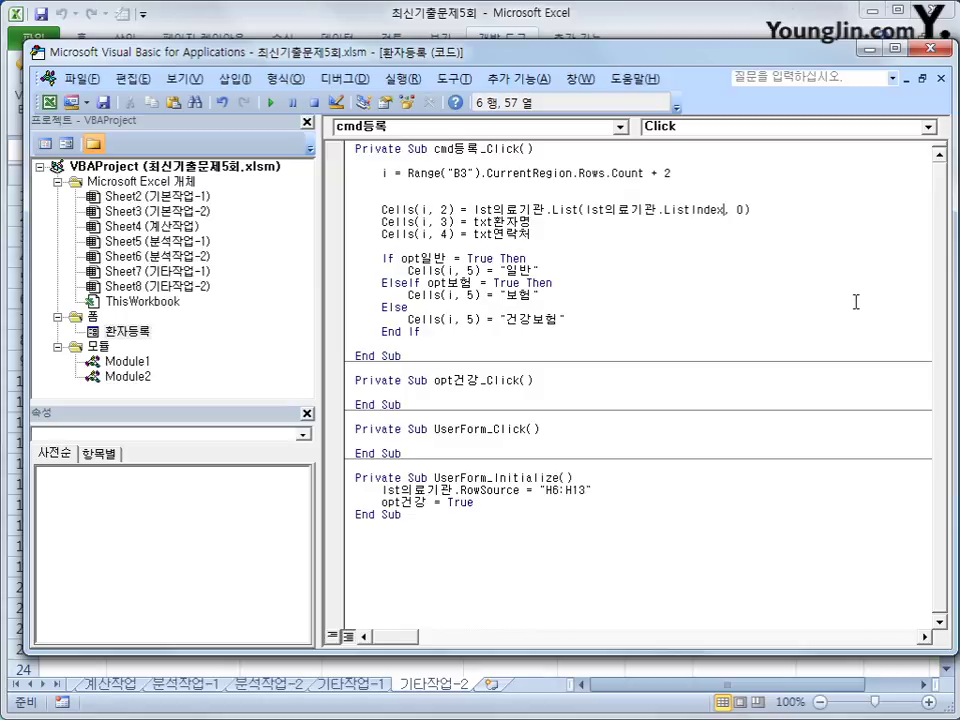
Step: Move lst의료기관.ListIndex onto the line above as iRow = lst의료기관.ListIndex
{"action": "key", "text": "shift+Left"}
{"action": "key", "text": "shift+Left"}
{"action": "key", "text": "shift+Left"}
{"action": "key", "text": "shift+Left"}
{"action": "key", "text": "shift+Left"}
{"action": "key", "text": "shift+Left"}
{"action": "key", "text": "shift+Left"}
{"action": "key", "text": "shift+Left"}
{"action": "key", "text": "shift+Left"}
{"action": "key", "text": "shift+Left"}
{"action": "key", "text": "shift+Left"}
{"action": "key", "text": "shift+Left"}
{"action": "key", "text": "shift+Left"}
{"action": "key", "text": "shift+Left"}
{"action": "key", "text": "shift+Left"}
{"action": "key", "text": "shift+Left"}
{"action": "key", "text": "shift+Left"}
{"action": "key", "text": "shift+Left"}
{"action": "key", "text": "shift+Left"}
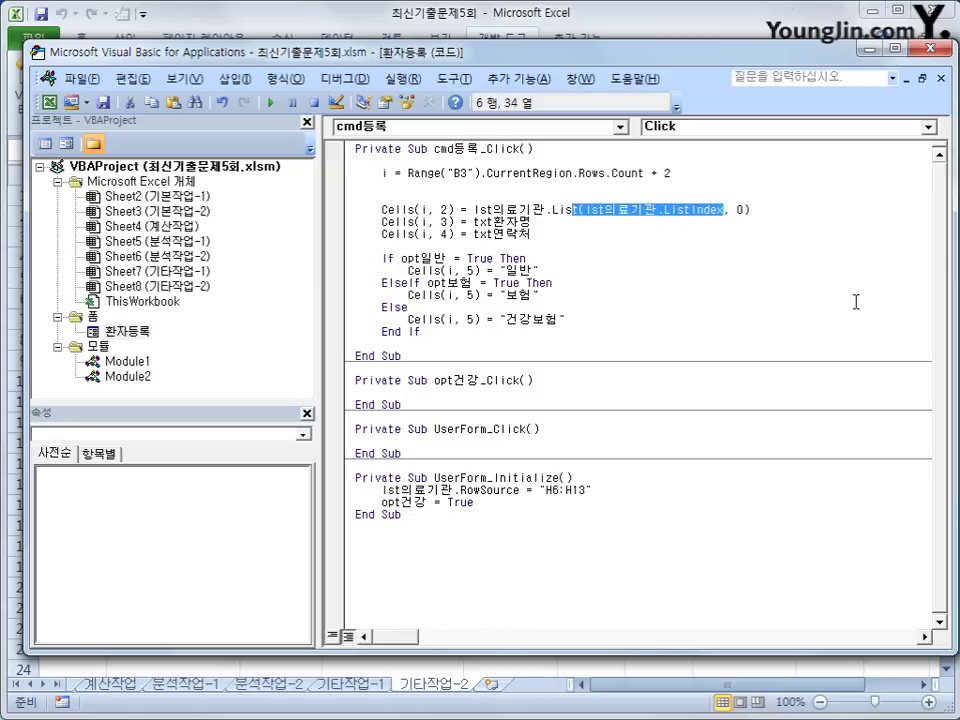
{"action": "key", "text": "shift+Right"}
{"action": "key", "text": "shift+Right"}
{"action": "key", "text": "ctrl+x"}
{"action": "key", "text": "Up"}
{"action": "type", "text": "iR"}
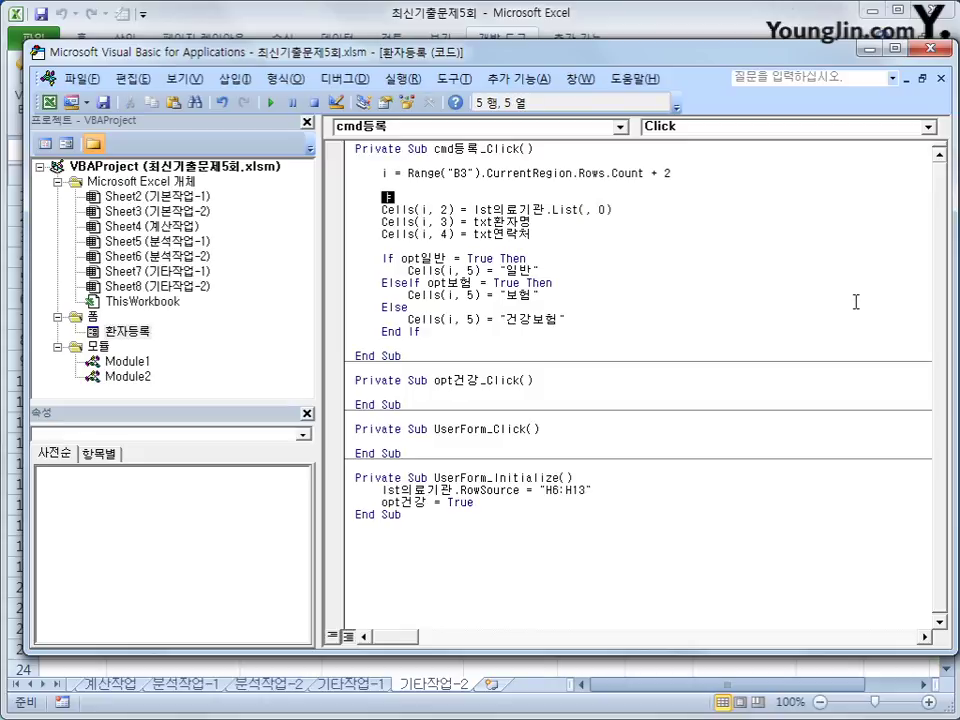
{"action": "type", "text": "ow ="}
{"action": "key", "text": "ctrl+v"}
Step: Make the Cells(i, 2) line use List(iRow, 0) and add a blank line after the iRow line
{"action": "key", "text": "Down"}
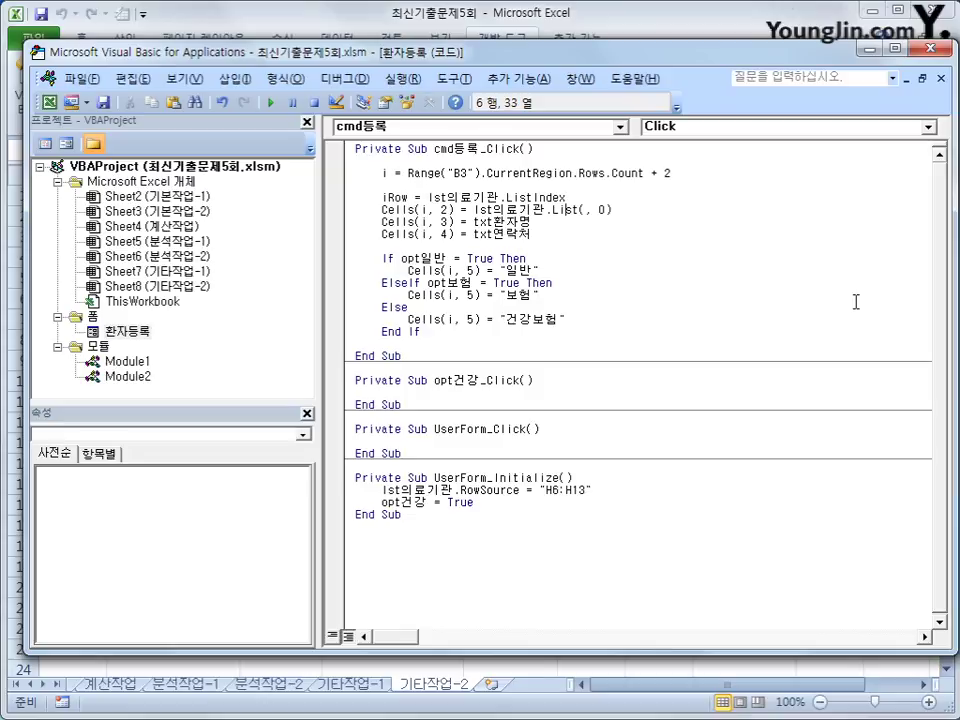
{"action": "key", "text": "Right"}
{"action": "key", "text": "Right"}
{"action": "key", "text": "Right"}
{"action": "type", "text": "iRow"}
{"action": "key", "text": "Down"}
{"action": "key", "text": "Up"}
{"action": "key", "text": "Up"}
{"action": "key", "text": "Return"}
{"action": "key", "text": "Up"}
{"action": "key", "text": "shift+End"}
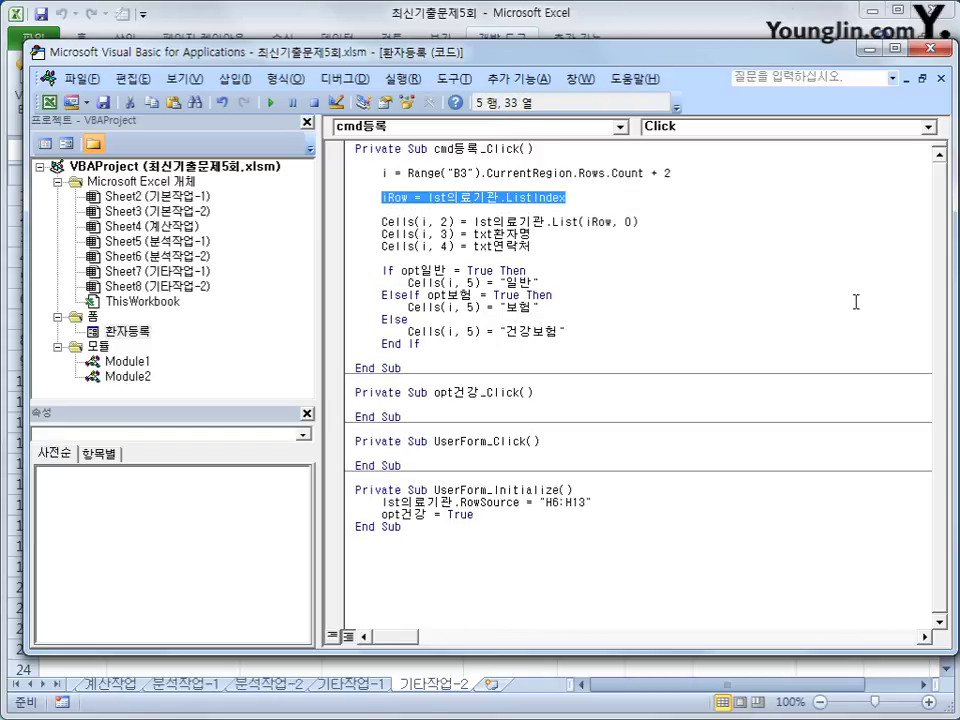
{"action": "key", "text": "Down"}
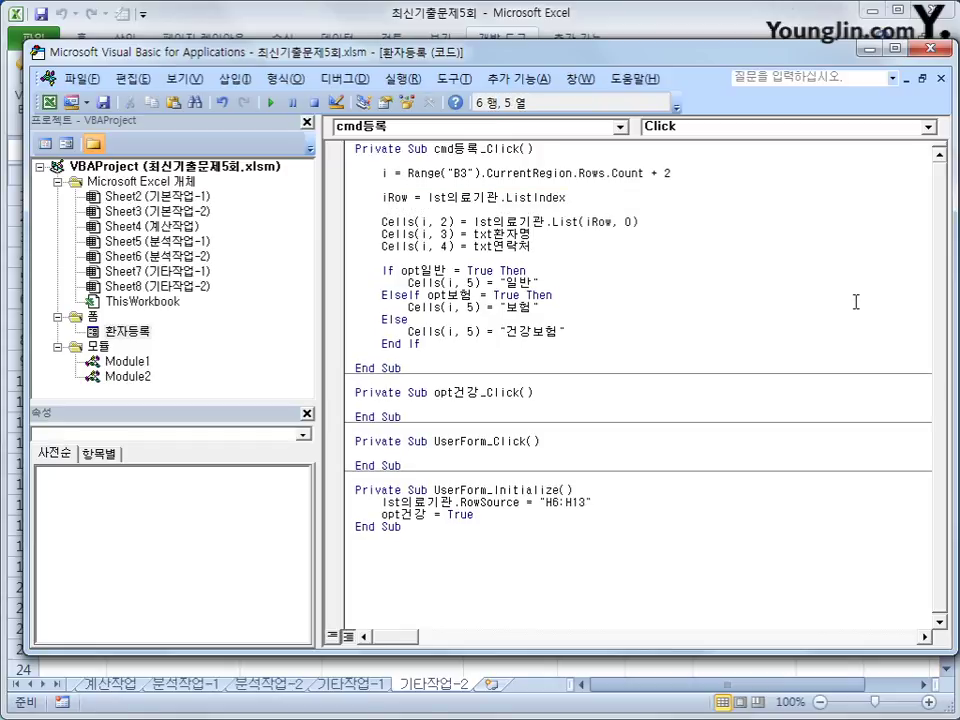
Step: Back on the sheet, register a 튼튼 소아과 patient with a name, contact number and type 보험
{"action": "left_click", "coordinate": [940, 48]}
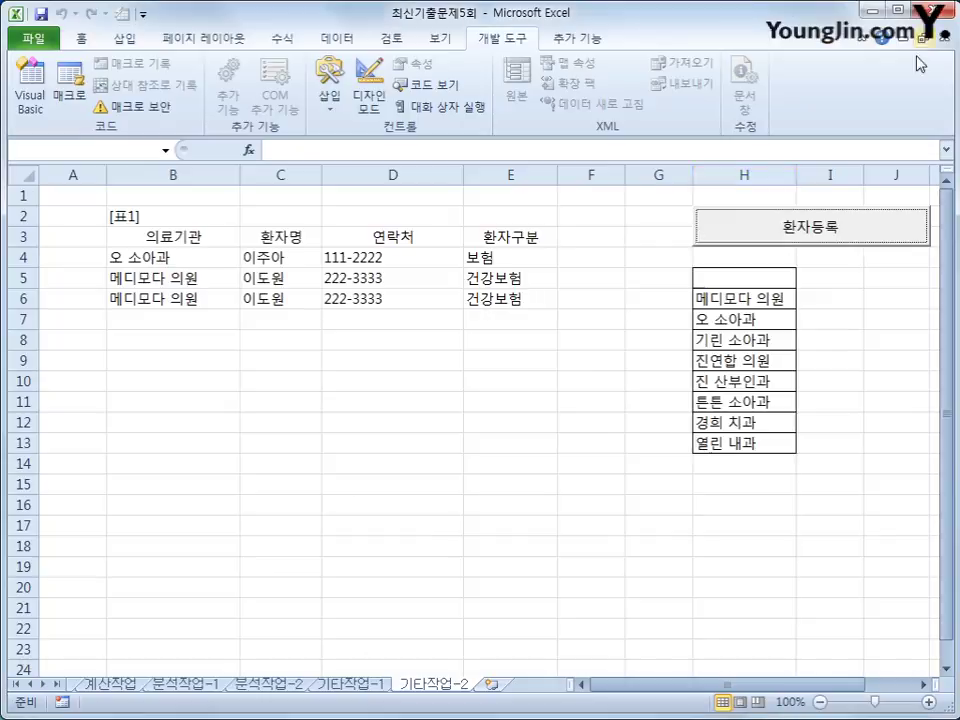
{"action": "left_click", "coordinate": [558, 449]}
{"action": "left_click", "coordinate": [746, 223]}
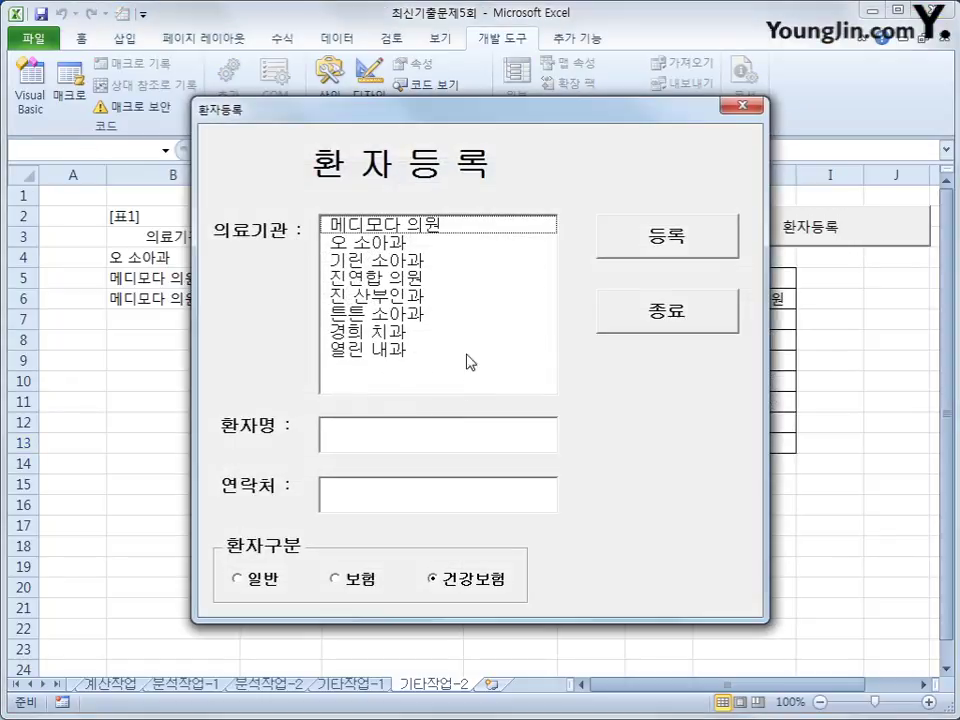
{"action": "left_click", "coordinate": [449, 316]}
{"action": "left_click", "coordinate": [451, 433]}
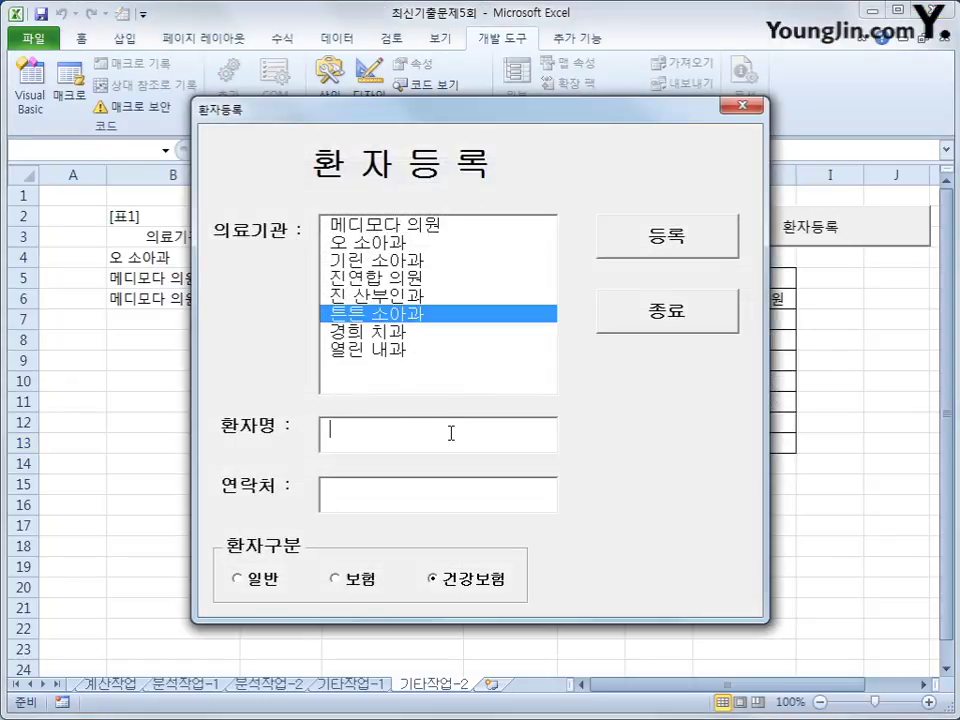
{"action": "type", "text": "dl"}
{"action": "key", "text": "BackSpace"}
{"action": "key", "text": "BackSpace"}
{"action": "key", "text": "Tab"}
{"action": "type", "text": "222-8888"}
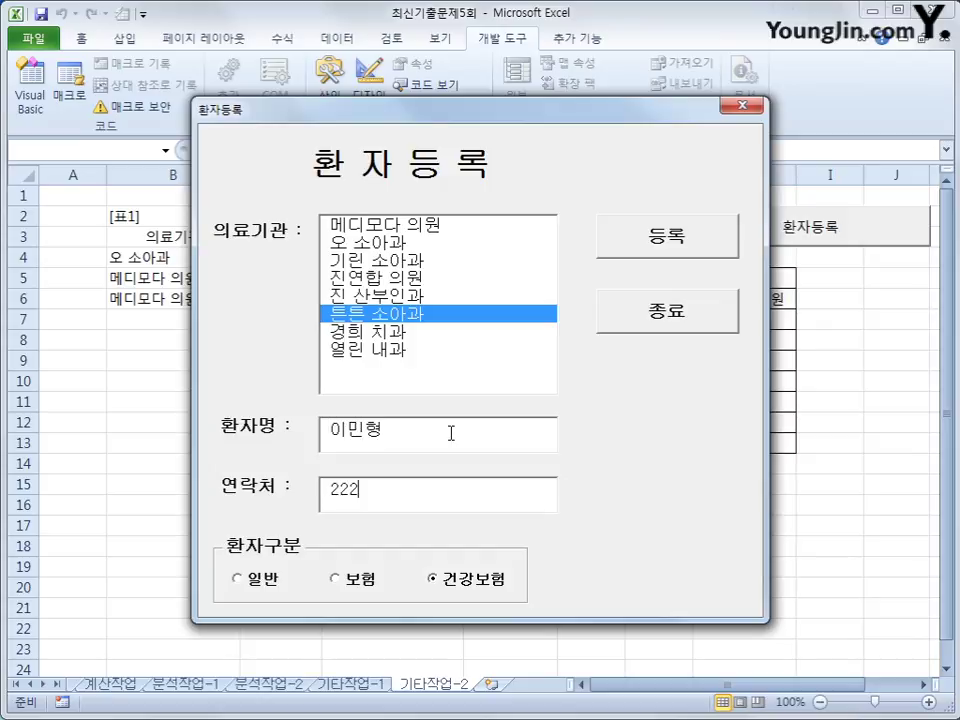
{"action": "left_click", "coordinate": [335, 578]}
{"action": "left_click", "coordinate": [636, 250]}
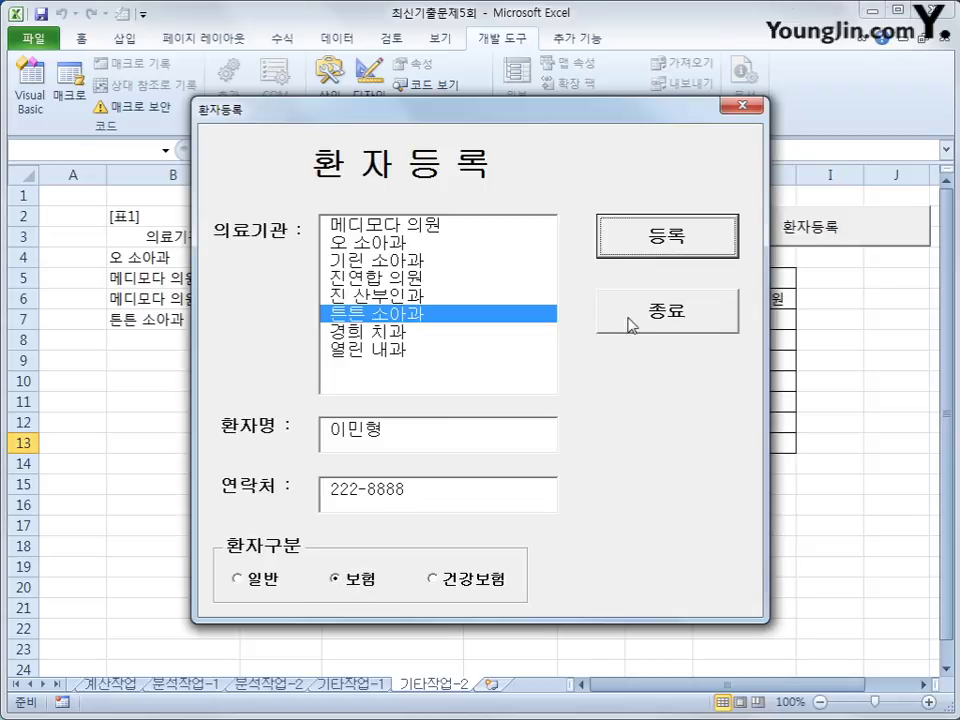
Step: Close the form, check cells H4 and the empty H5, and open the Visual Basic editor
{"action": "left_click", "coordinate": [742, 105]}
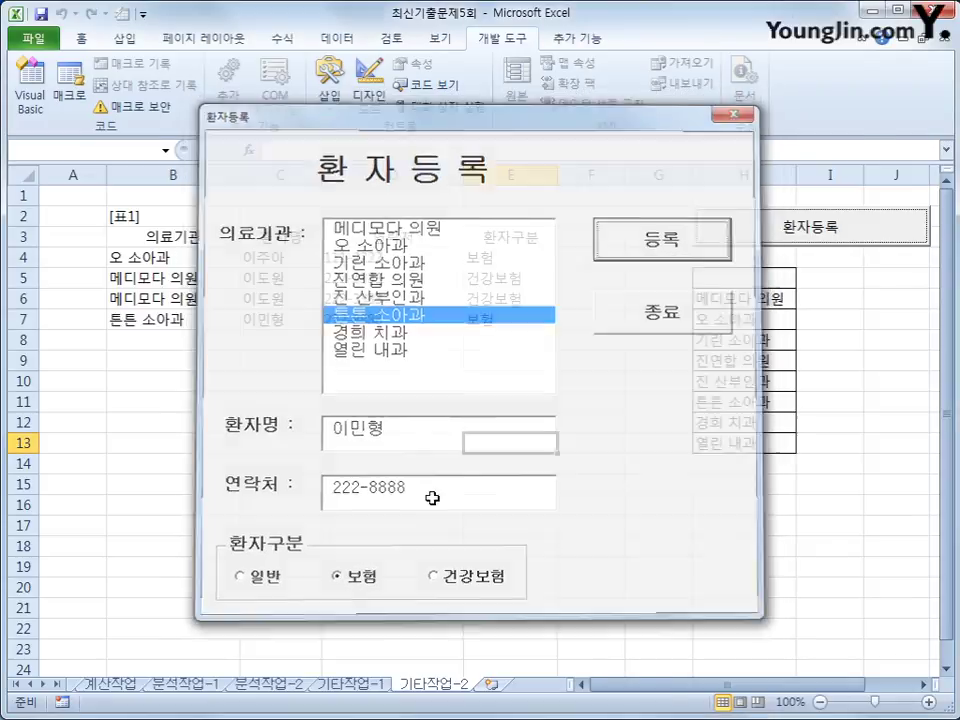
{"action": "left_click", "coordinate": [433, 525]}
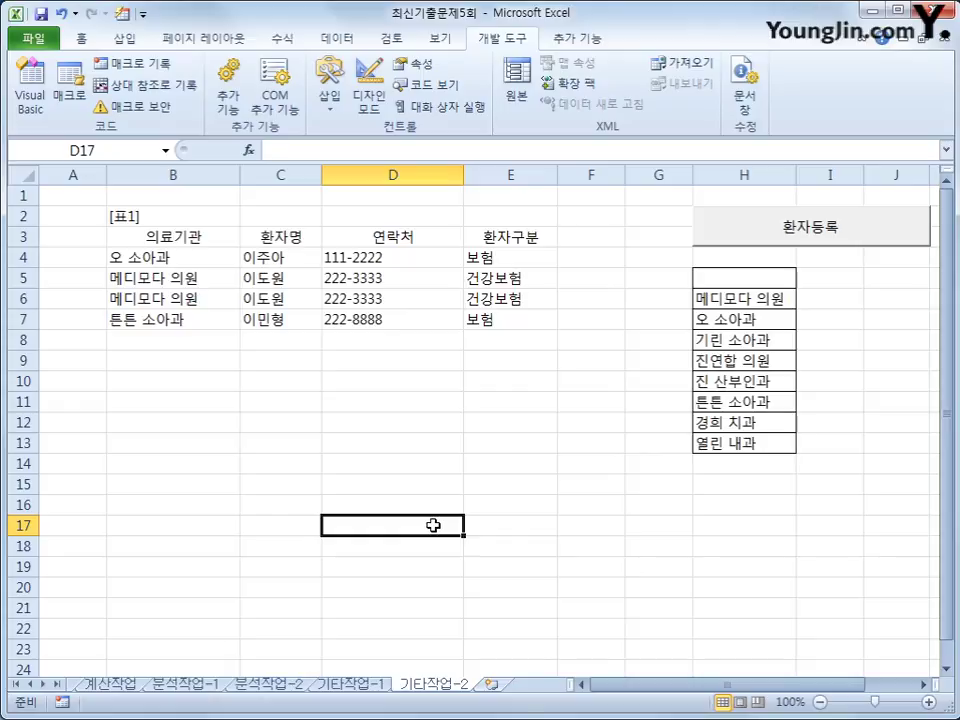
{"action": "left_click", "coordinate": [722, 259]}
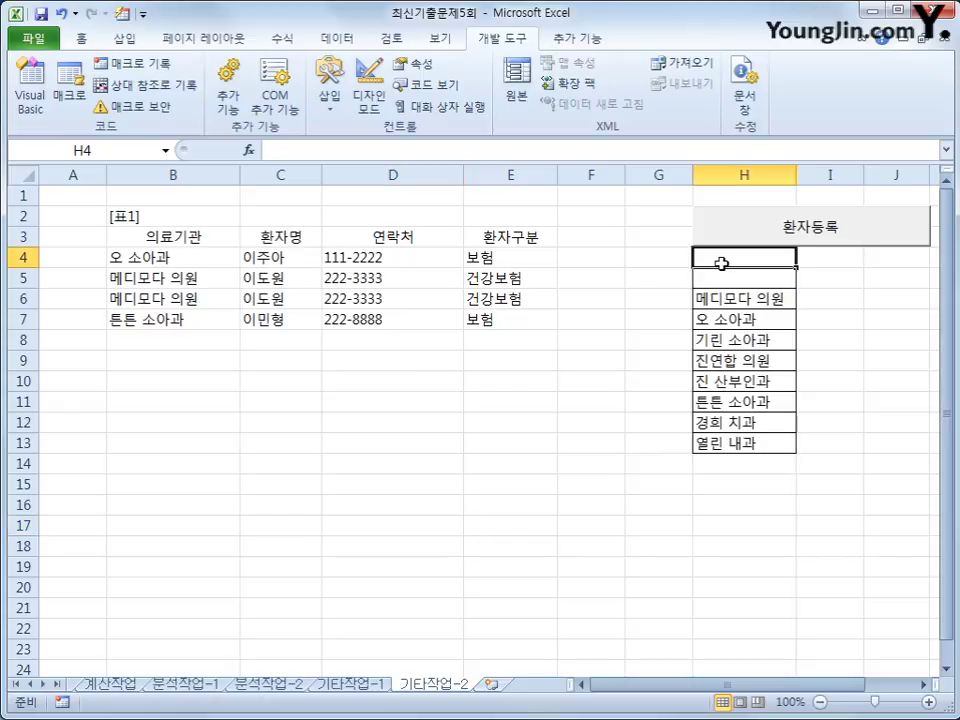
{"action": "left_click", "coordinate": [724, 277]}
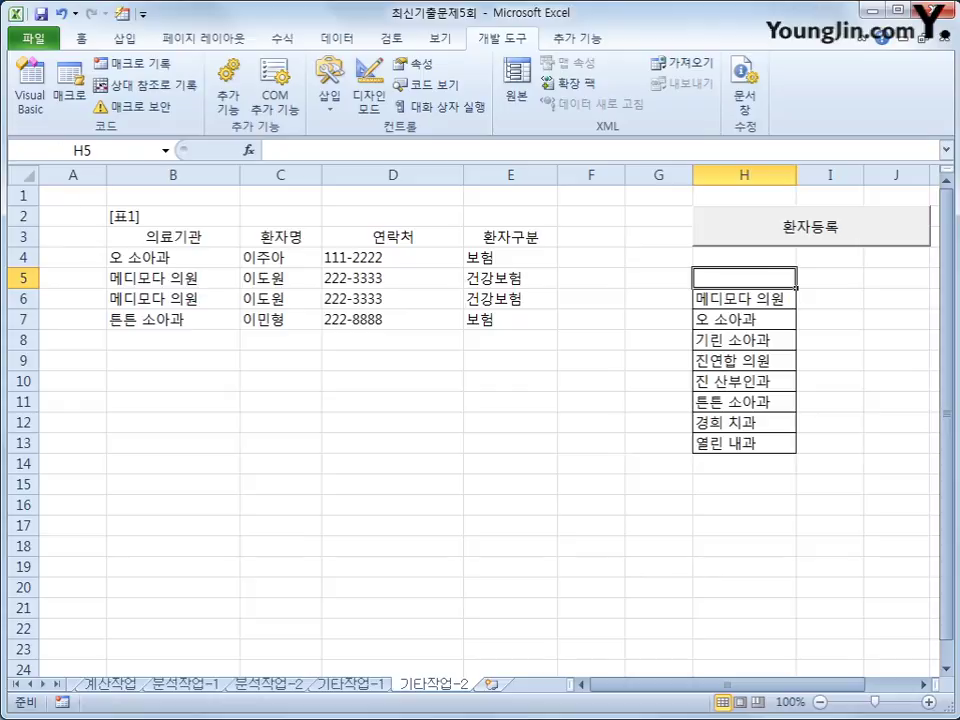
{"action": "left_click", "coordinate": [30, 95]}
Step: Create cmd종료_Click containing [H5] = "의료기관" followed by Unload Me
{"action": "left_click", "coordinate": [463, 127]}
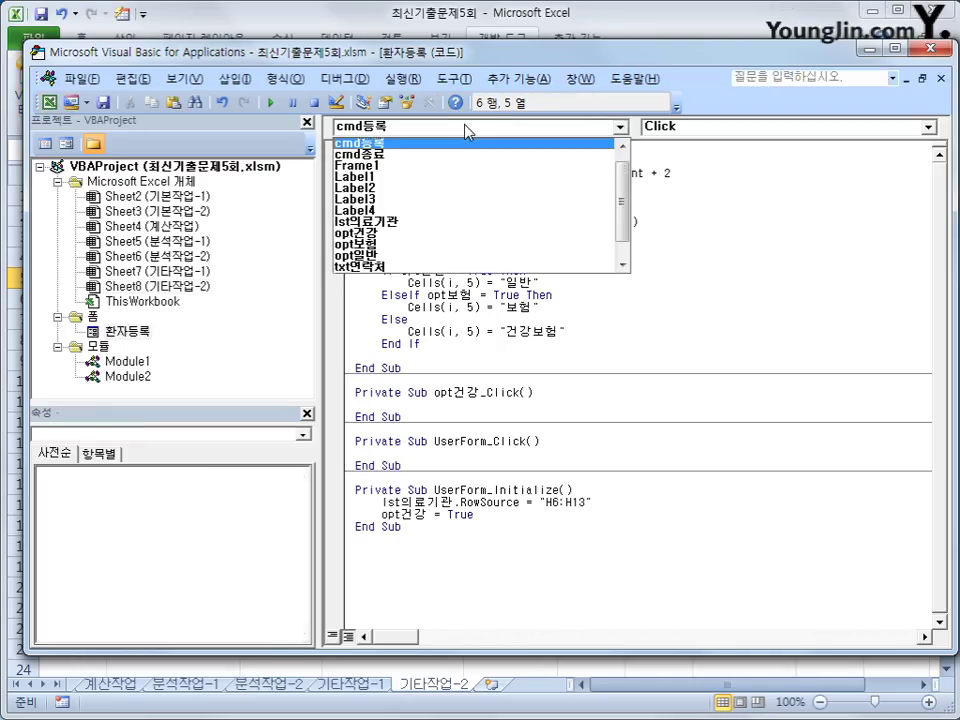
{"action": "left_click", "coordinate": [465, 154]}
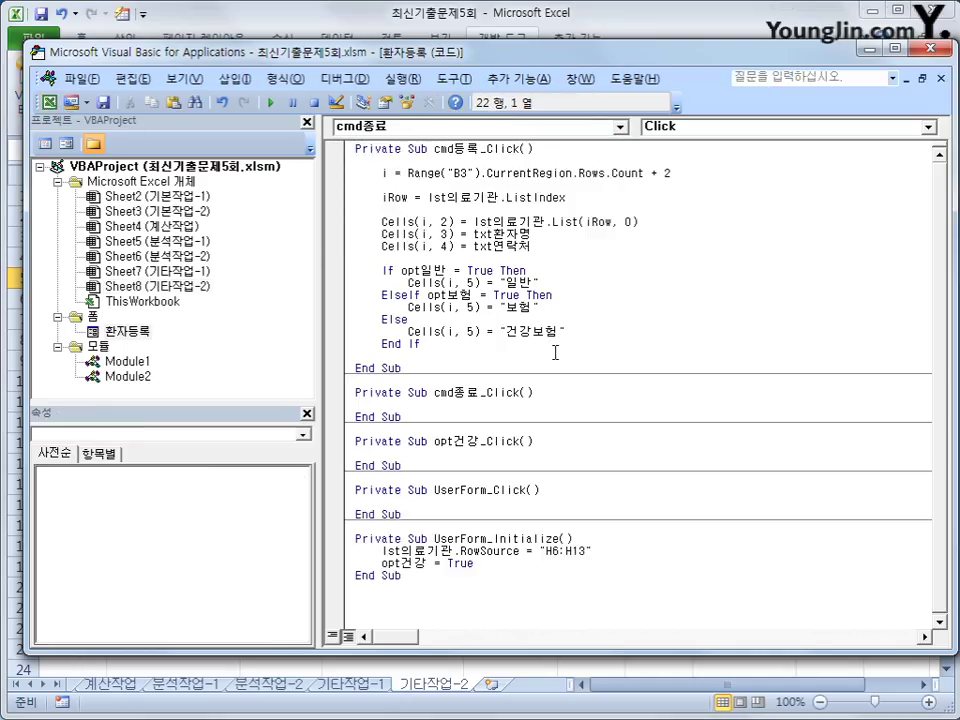
{"action": "key", "text": "Return"}
{"action": "type", "text": "E"}
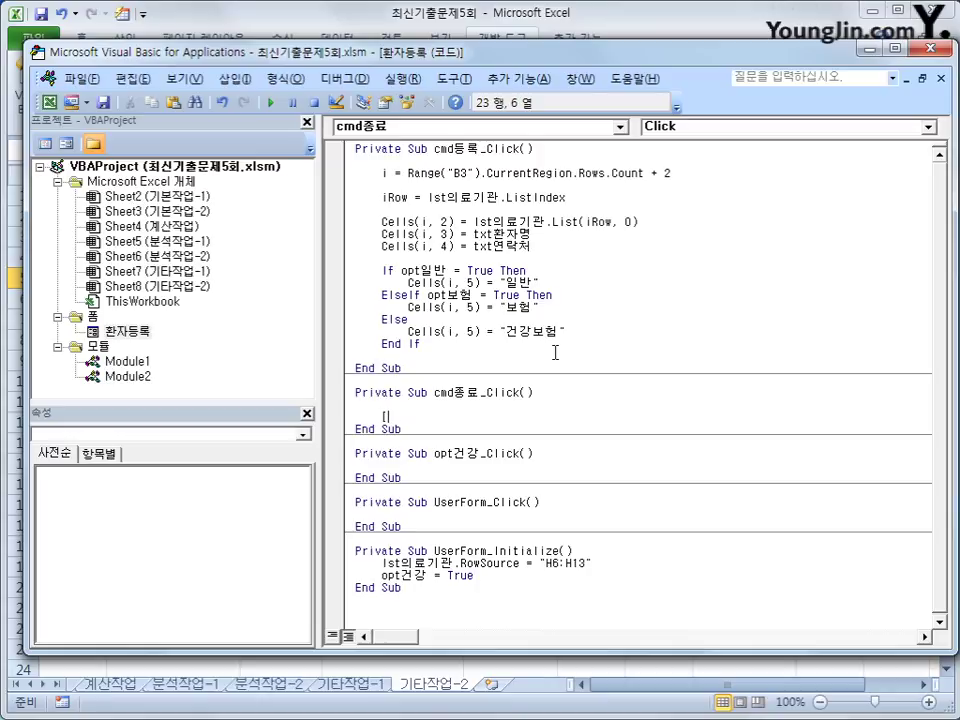
{"action": "type", "text": "H5] = \"의료기관\""}
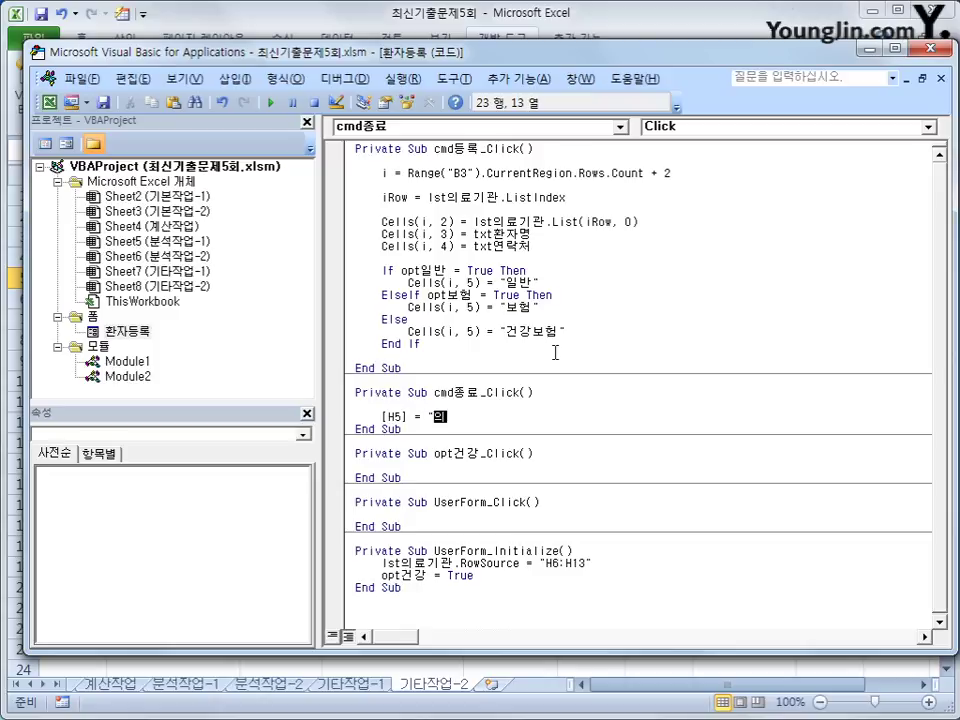
{"action": "key", "text": "Return"}
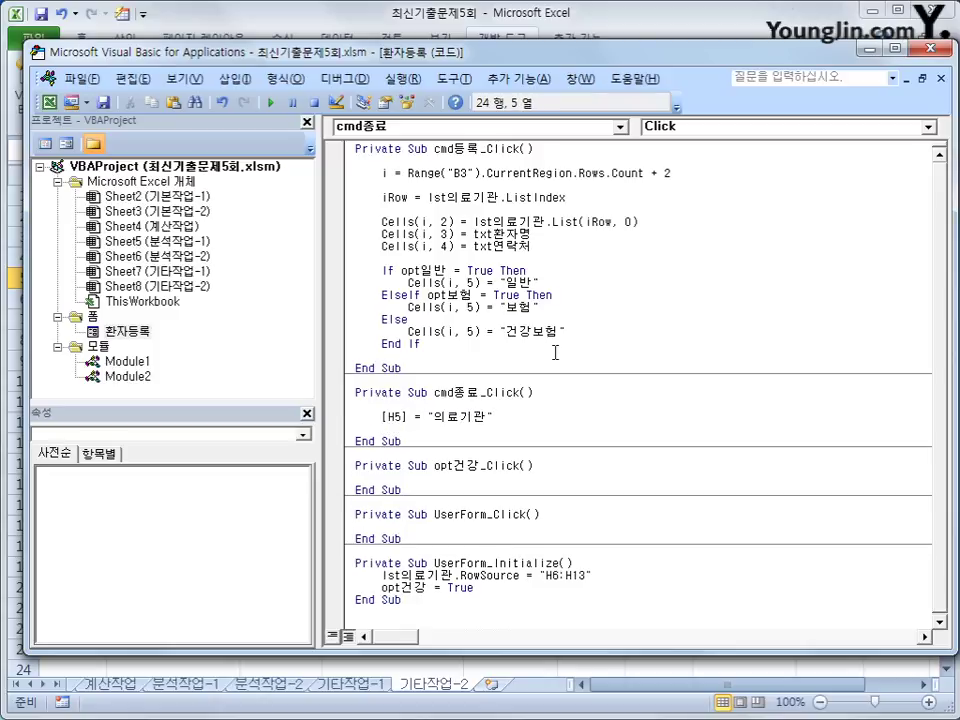
{"action": "type", "text": "unload me"}
{"action": "key", "text": "Return"}
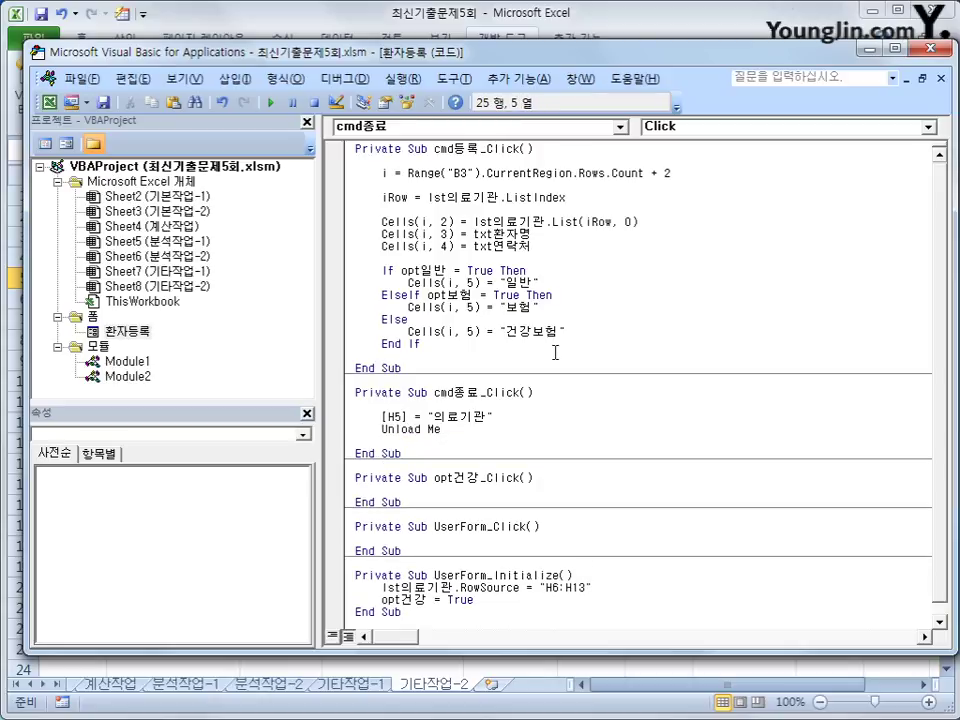
{"action": "left_click", "coordinate": [535, 514]}
Step: Test the form's 종료 button from the worksheet
{"action": "left_click", "coordinate": [938, 49]}
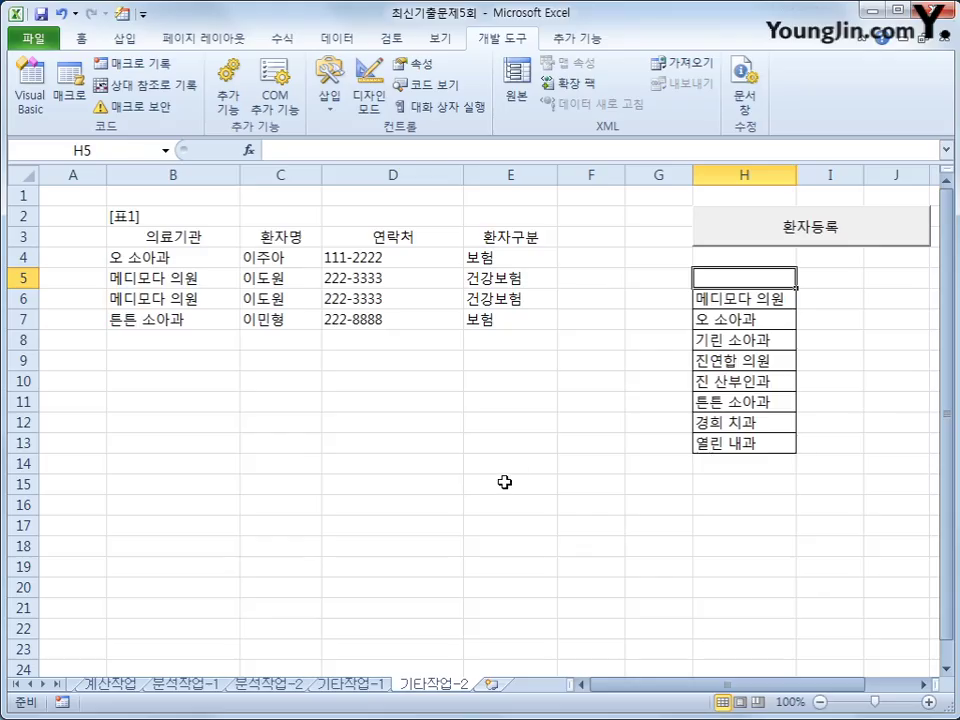
{"action": "left_click", "coordinate": [800, 228]}
{"action": "left_click", "coordinate": [607, 310]}
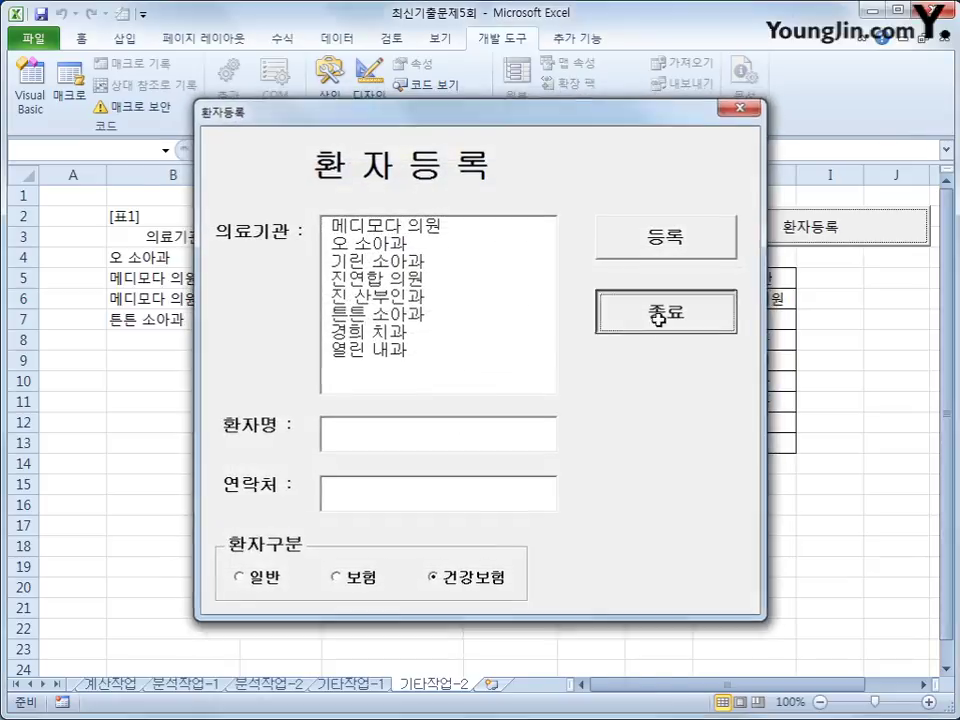